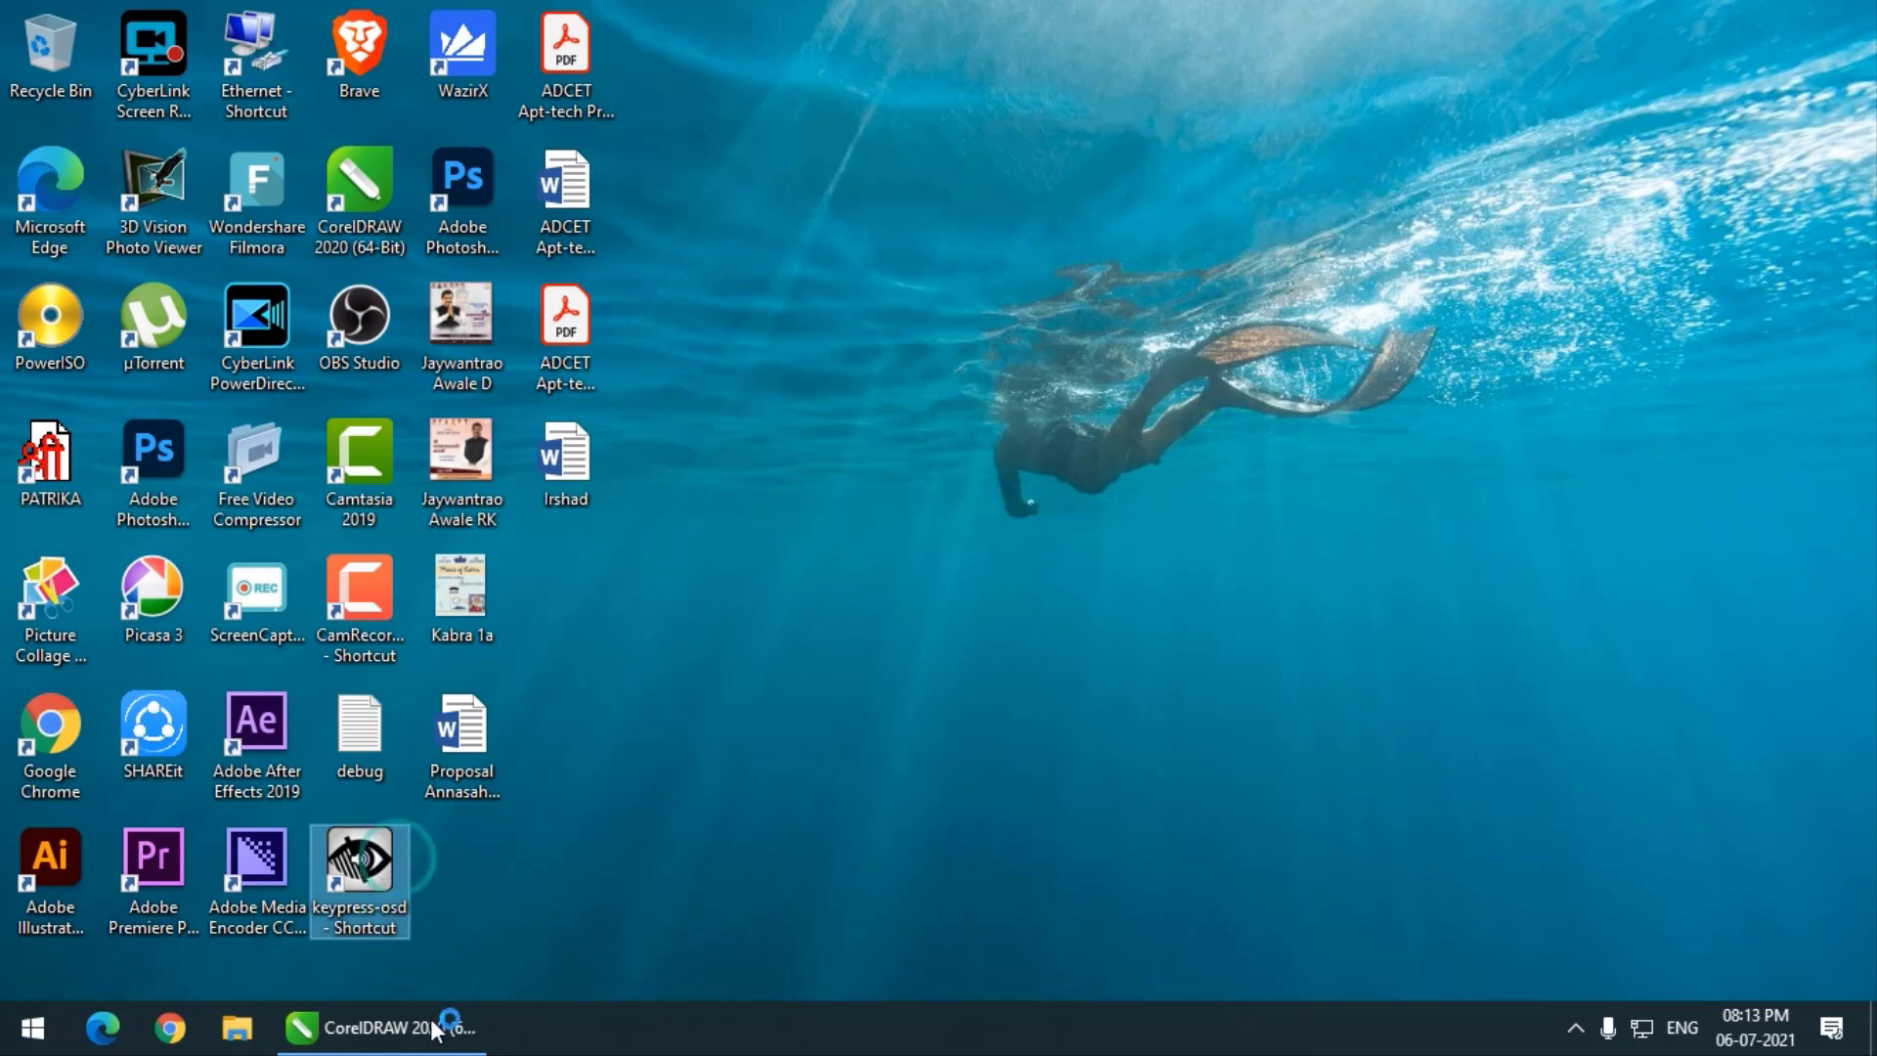
Switch to CorelDRAW and activate the Smooth tool
click(386, 1026)
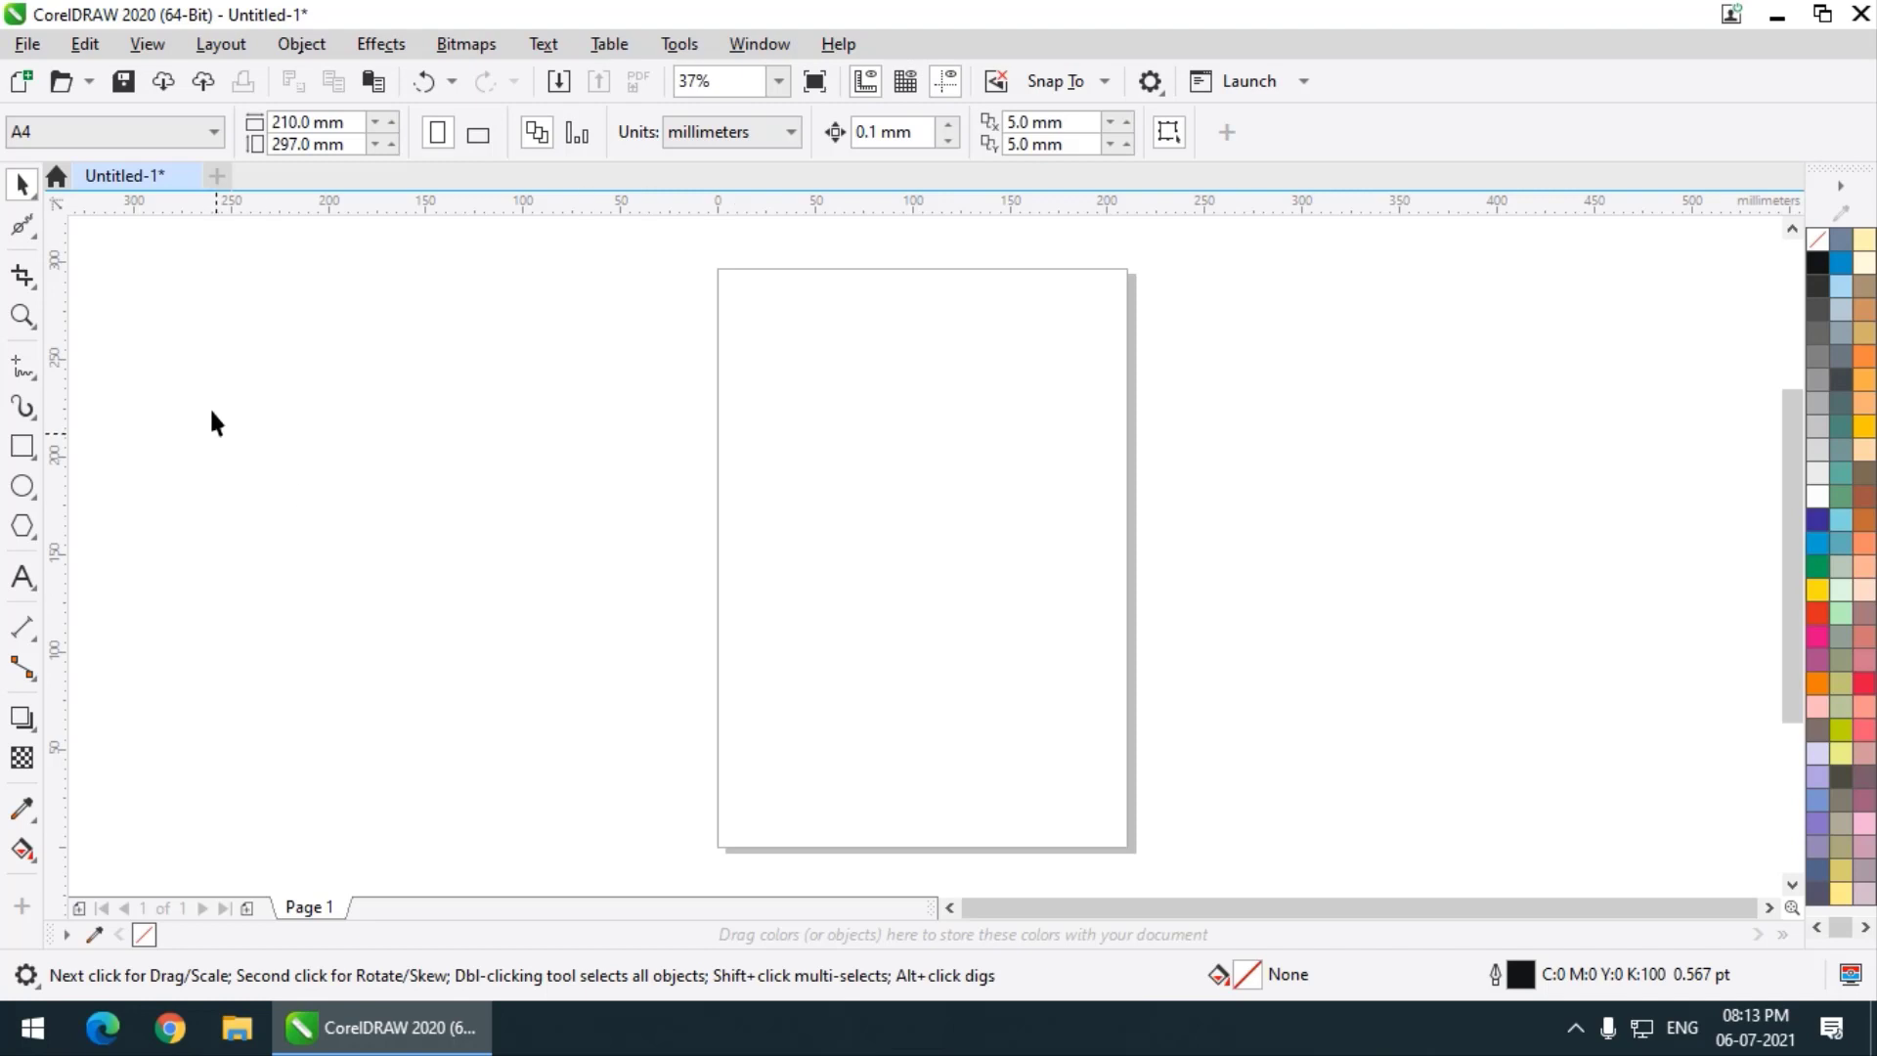
click(17, 228)
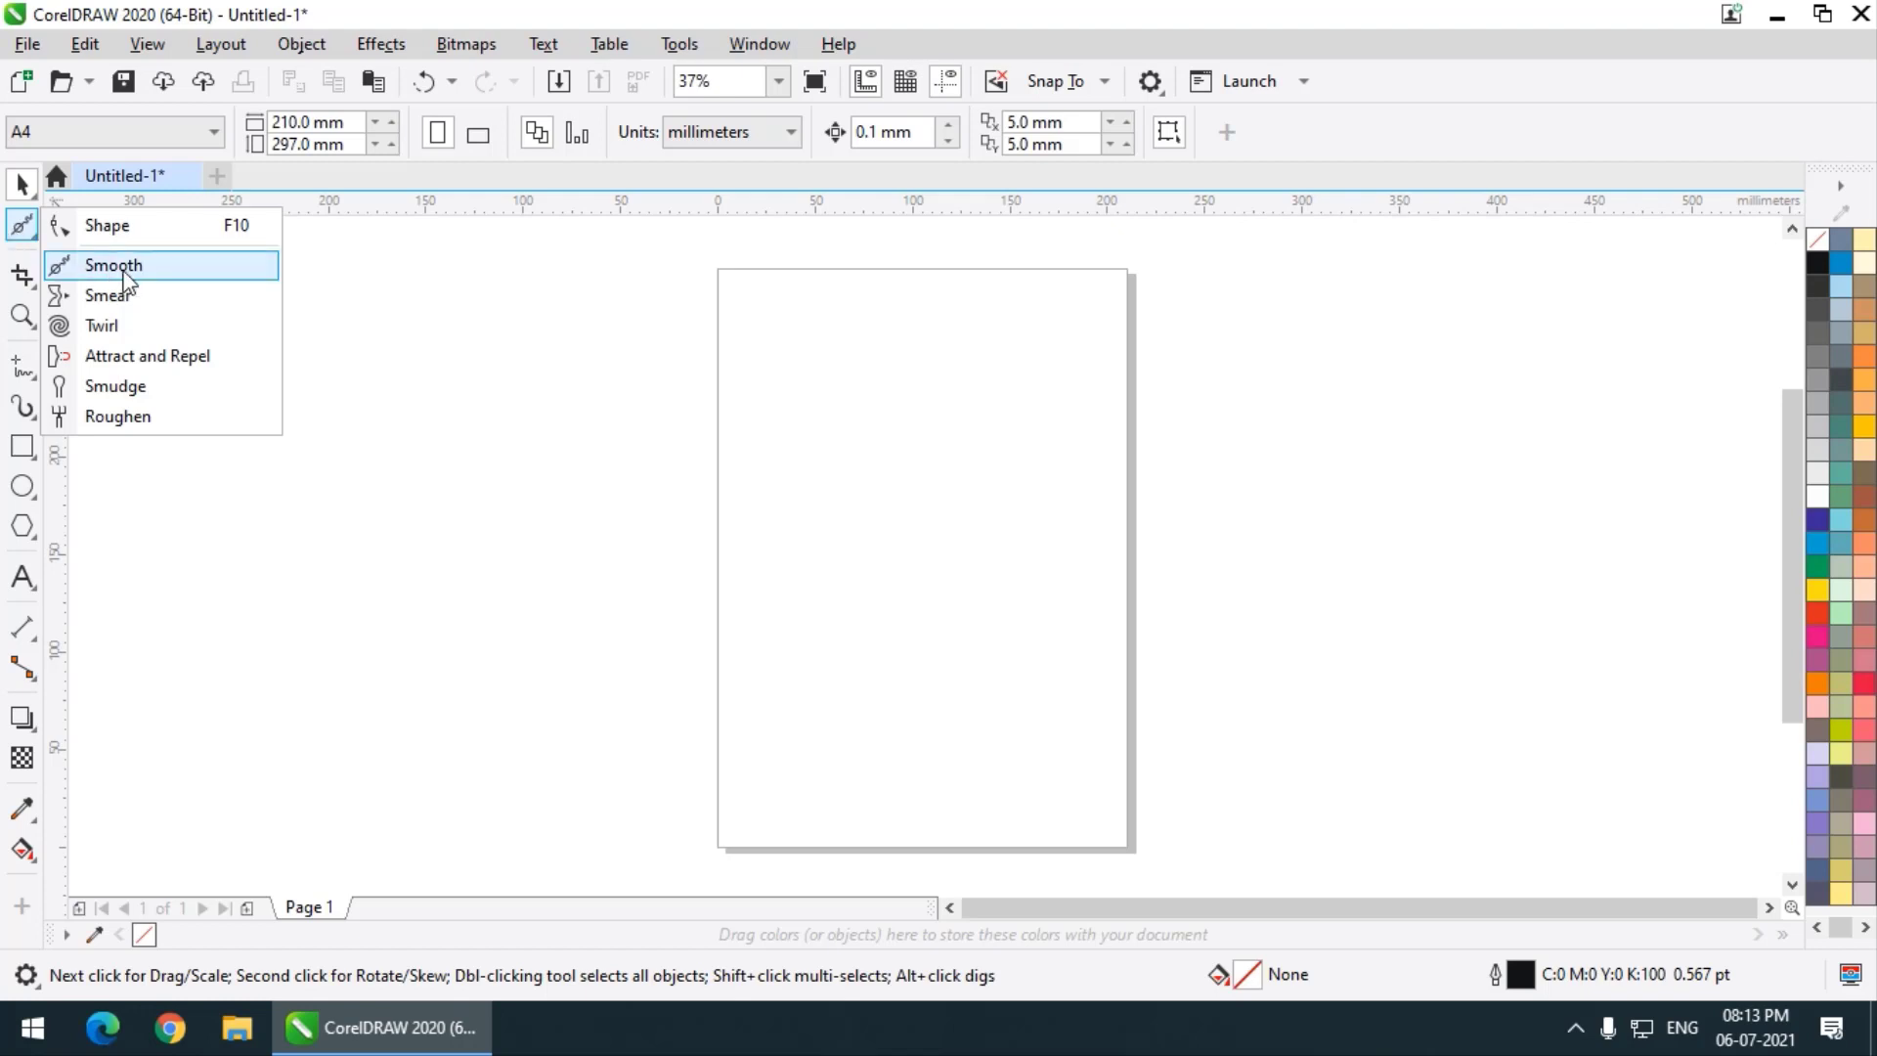
click(124, 278)
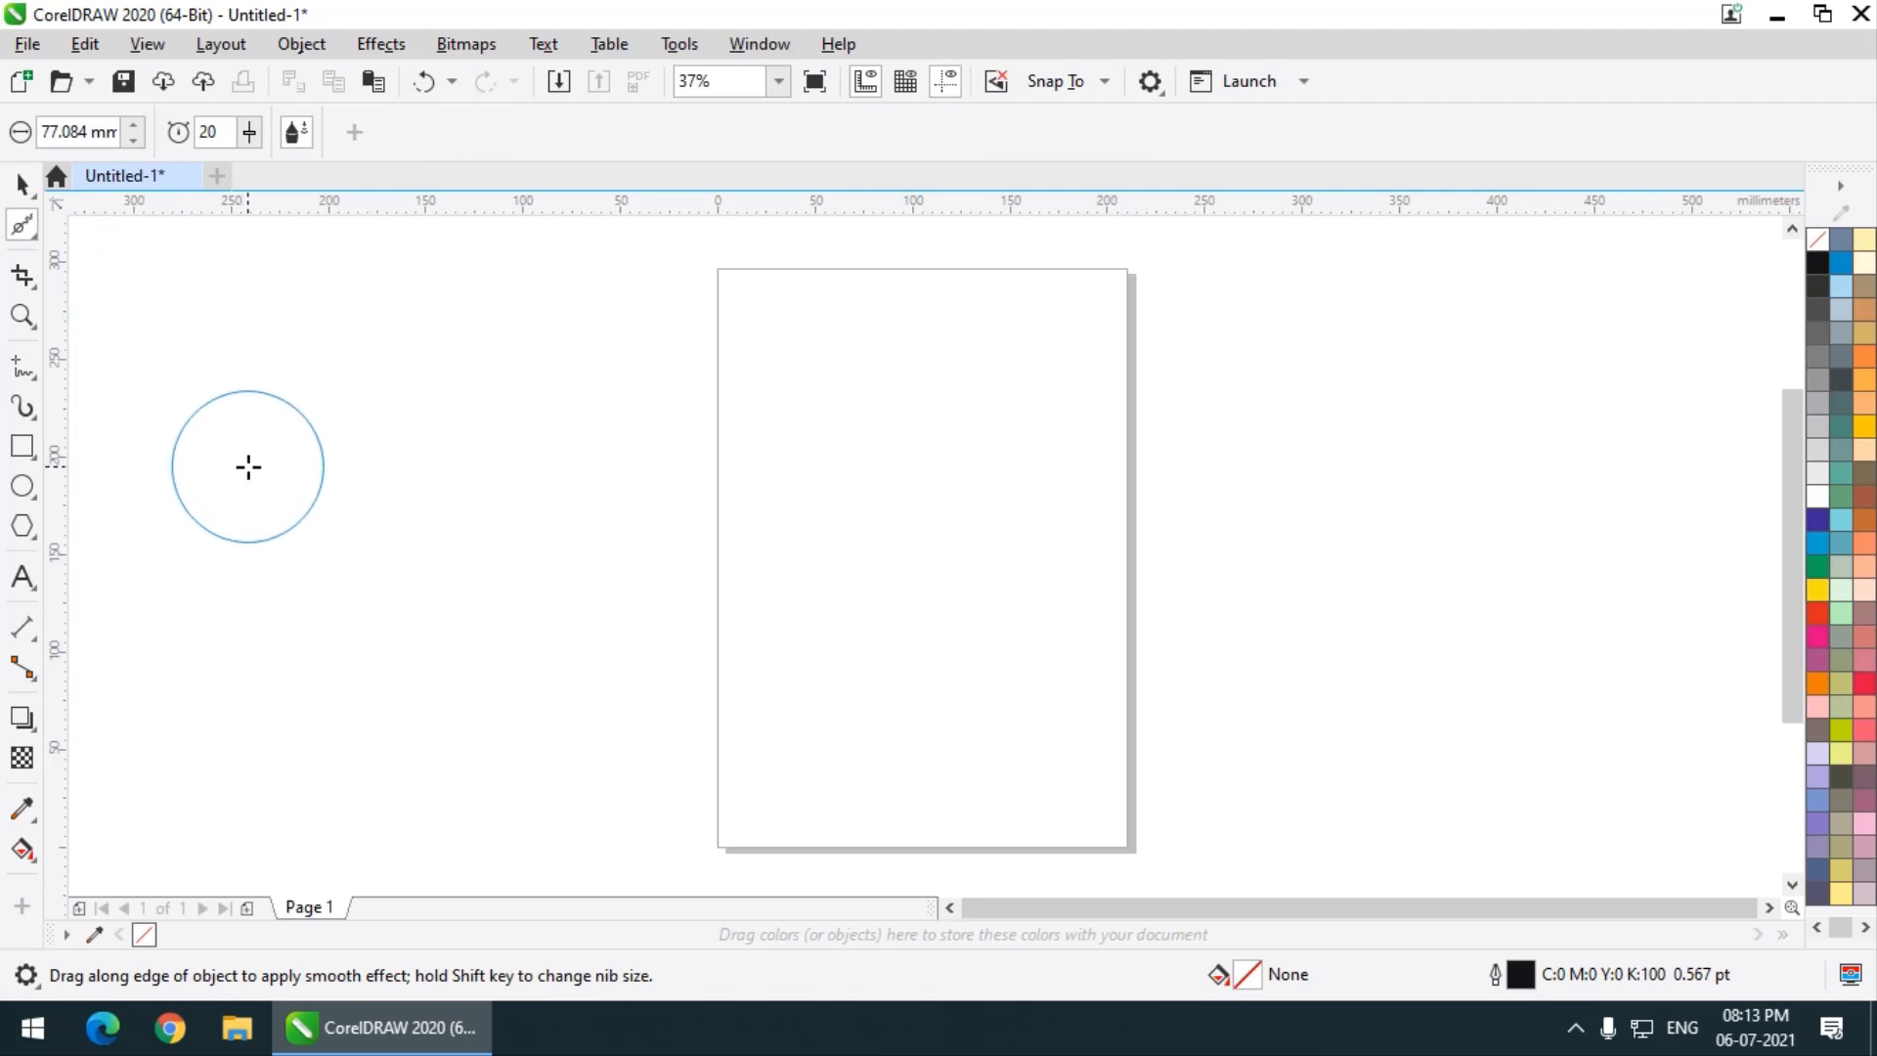
Draw a wavy freehand curve about 576 mm wide and 156 mm high across the page
click(32, 369)
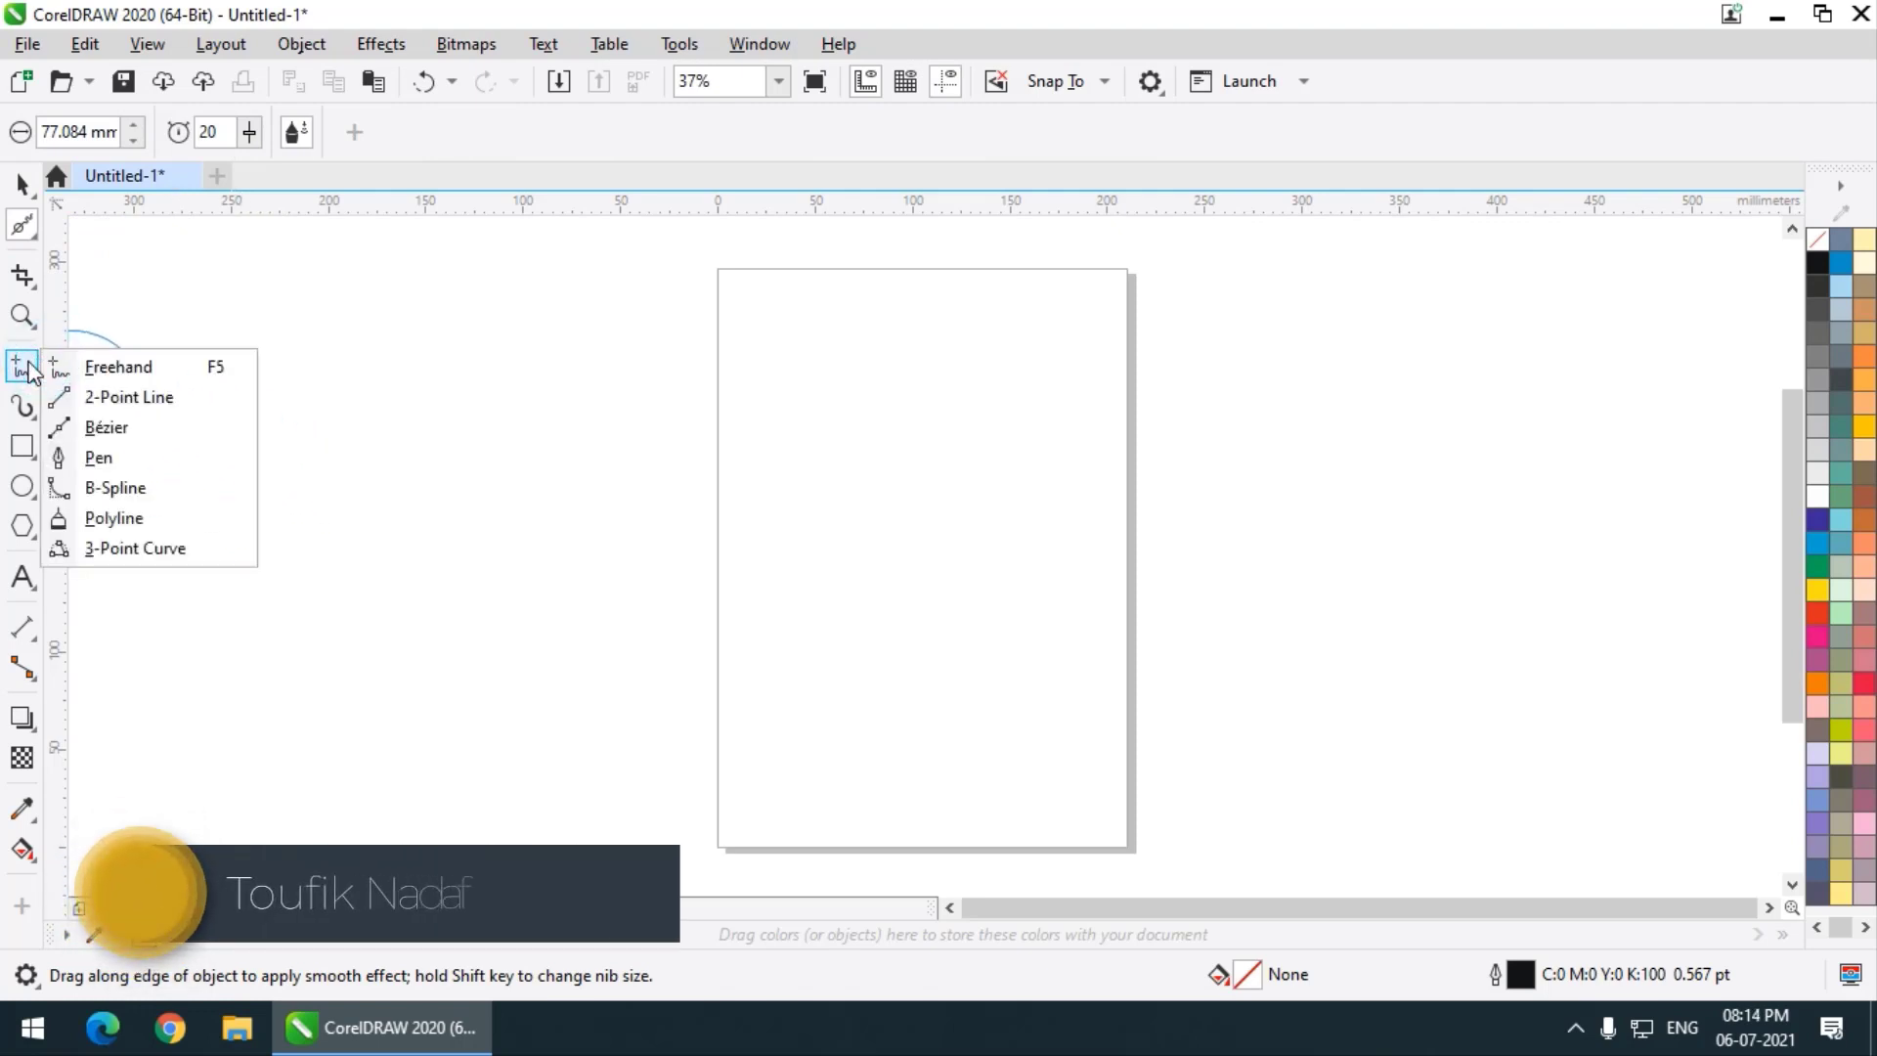
click(111, 370)
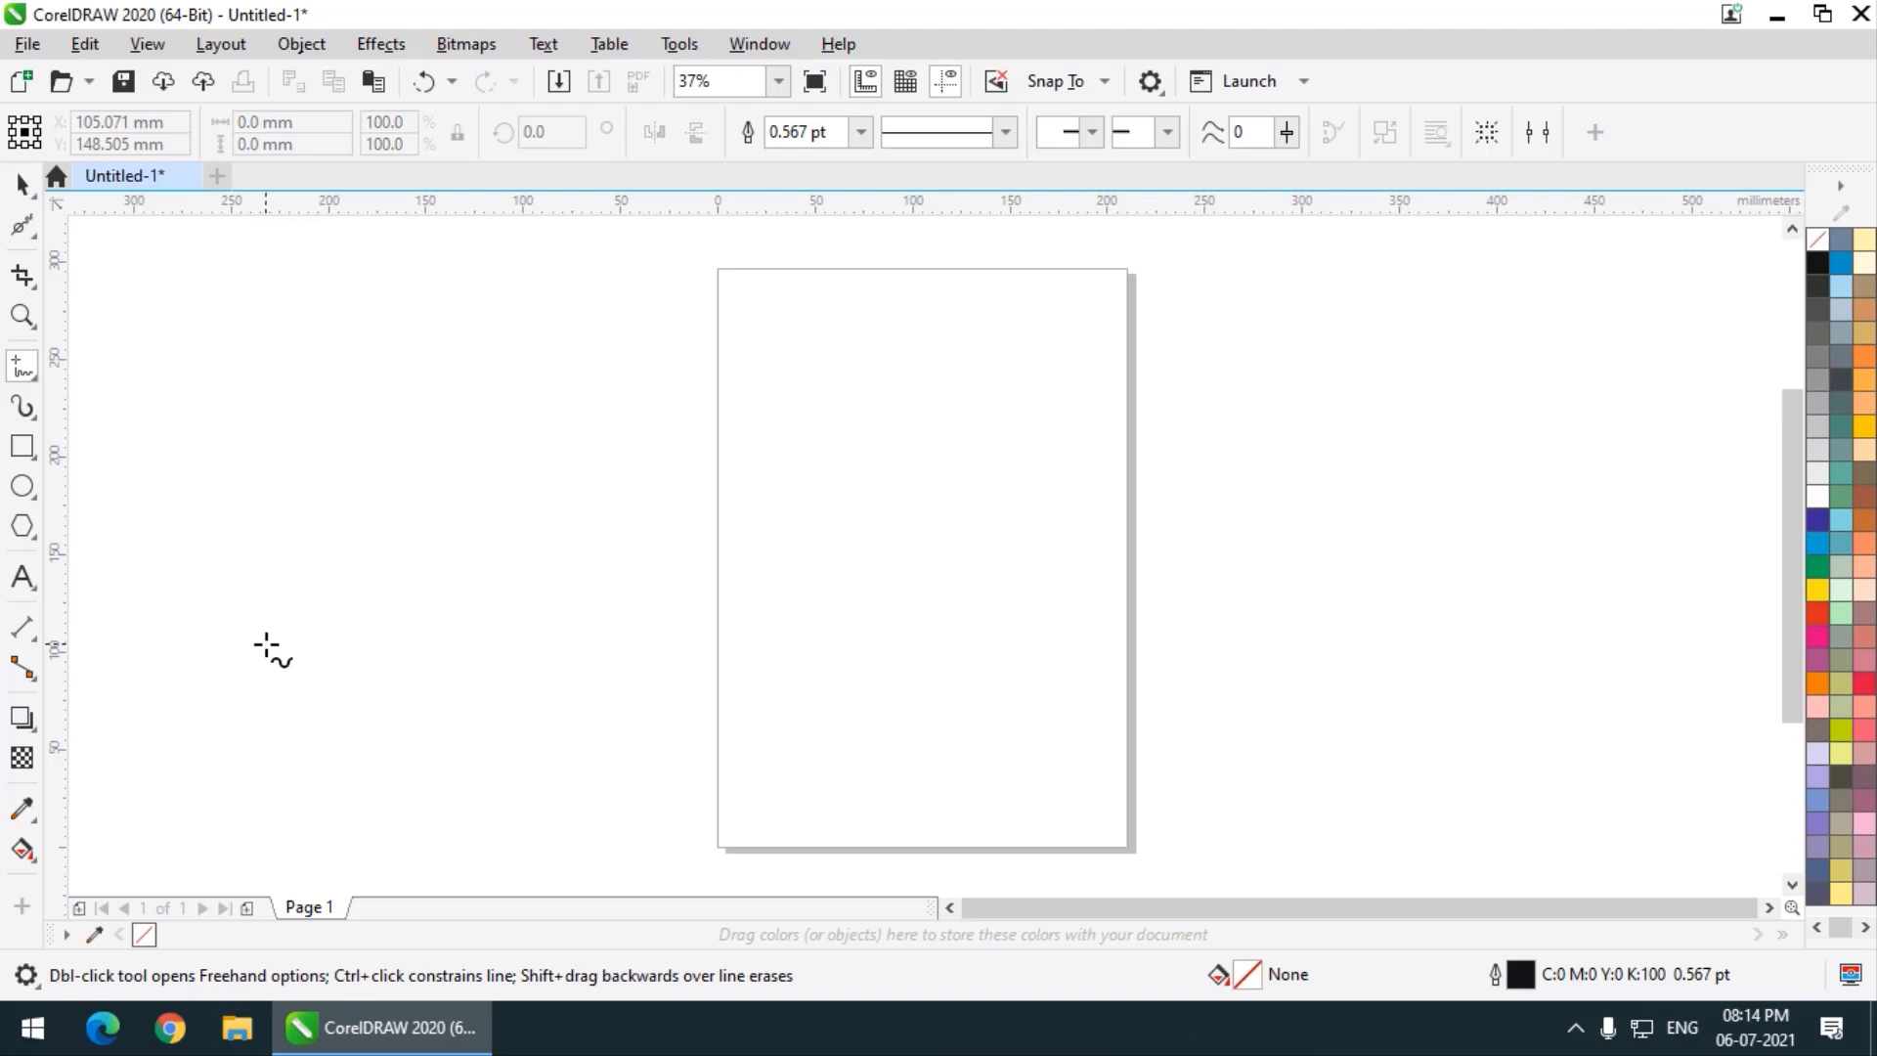
mouse_move(264, 642)
mouse_down()
mouse_move(391, 482)
mouse_move(462, 683)
mouse_move(554, 498)
mouse_up()
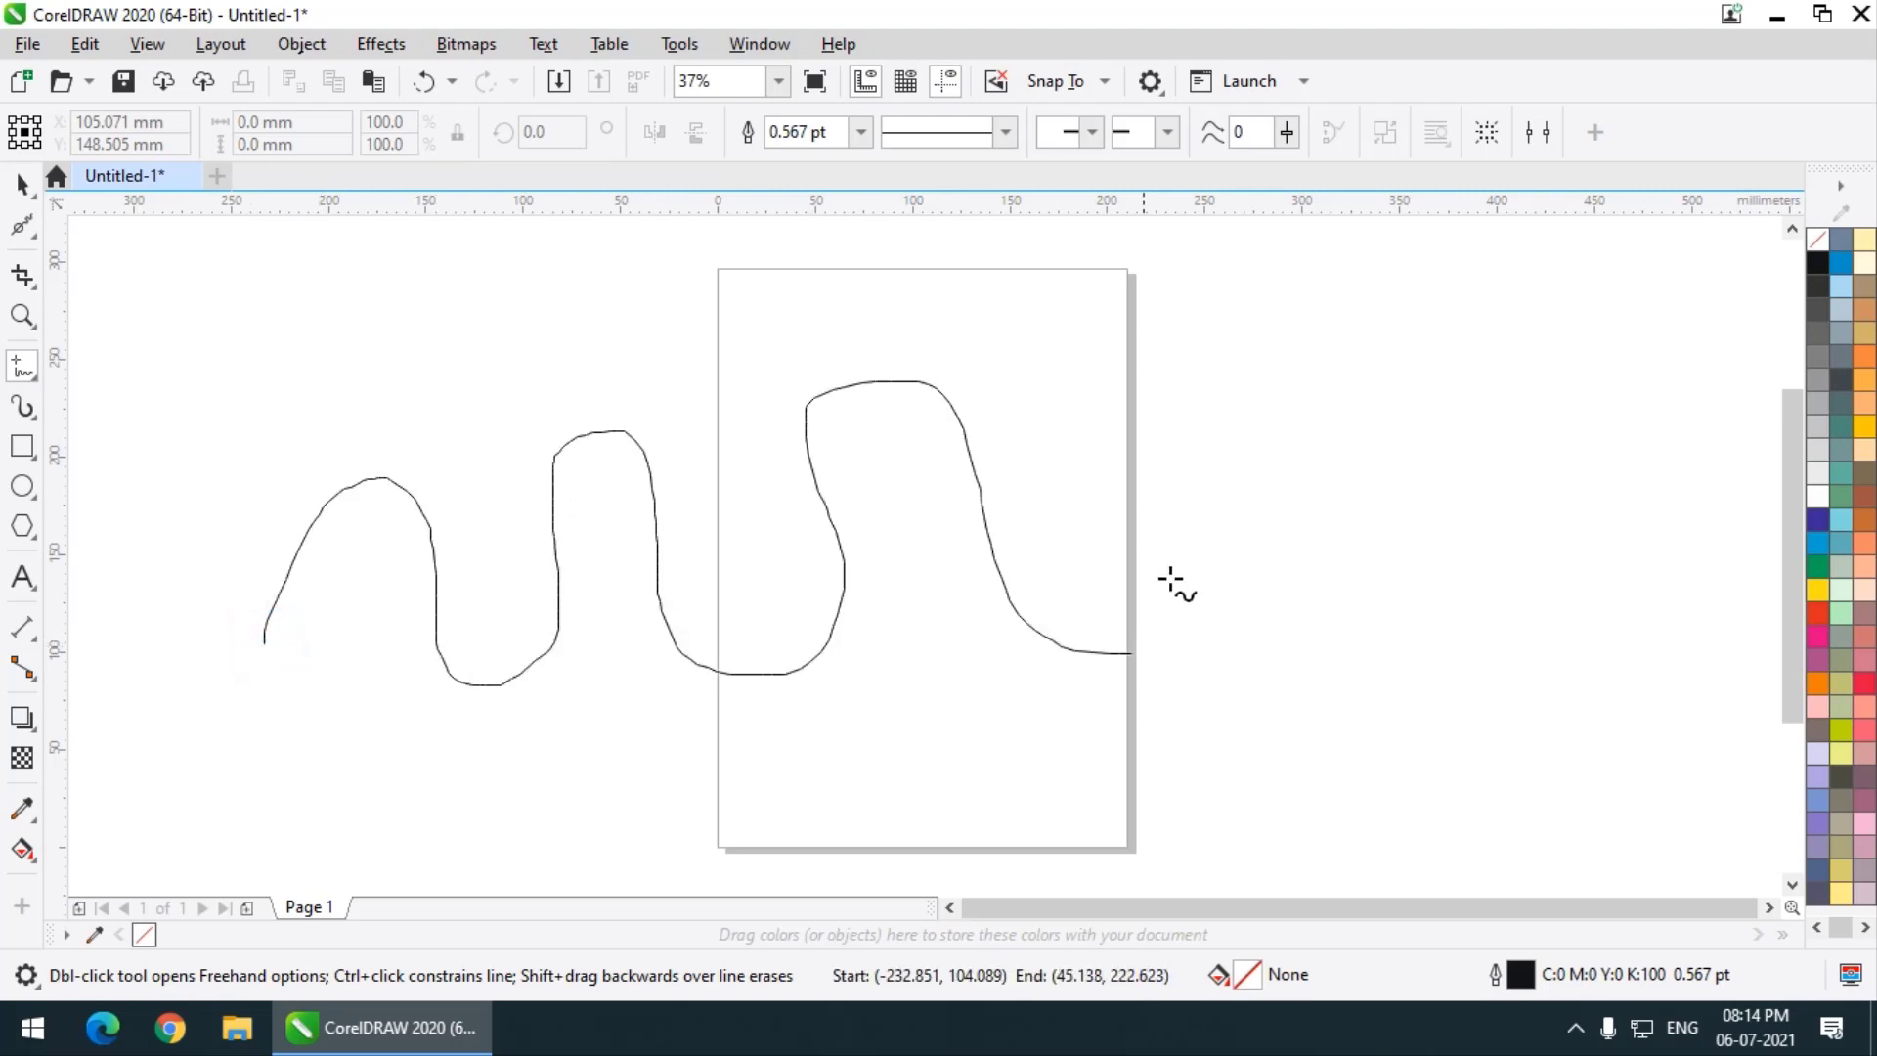
drag(1388, 608, 1389, 608)
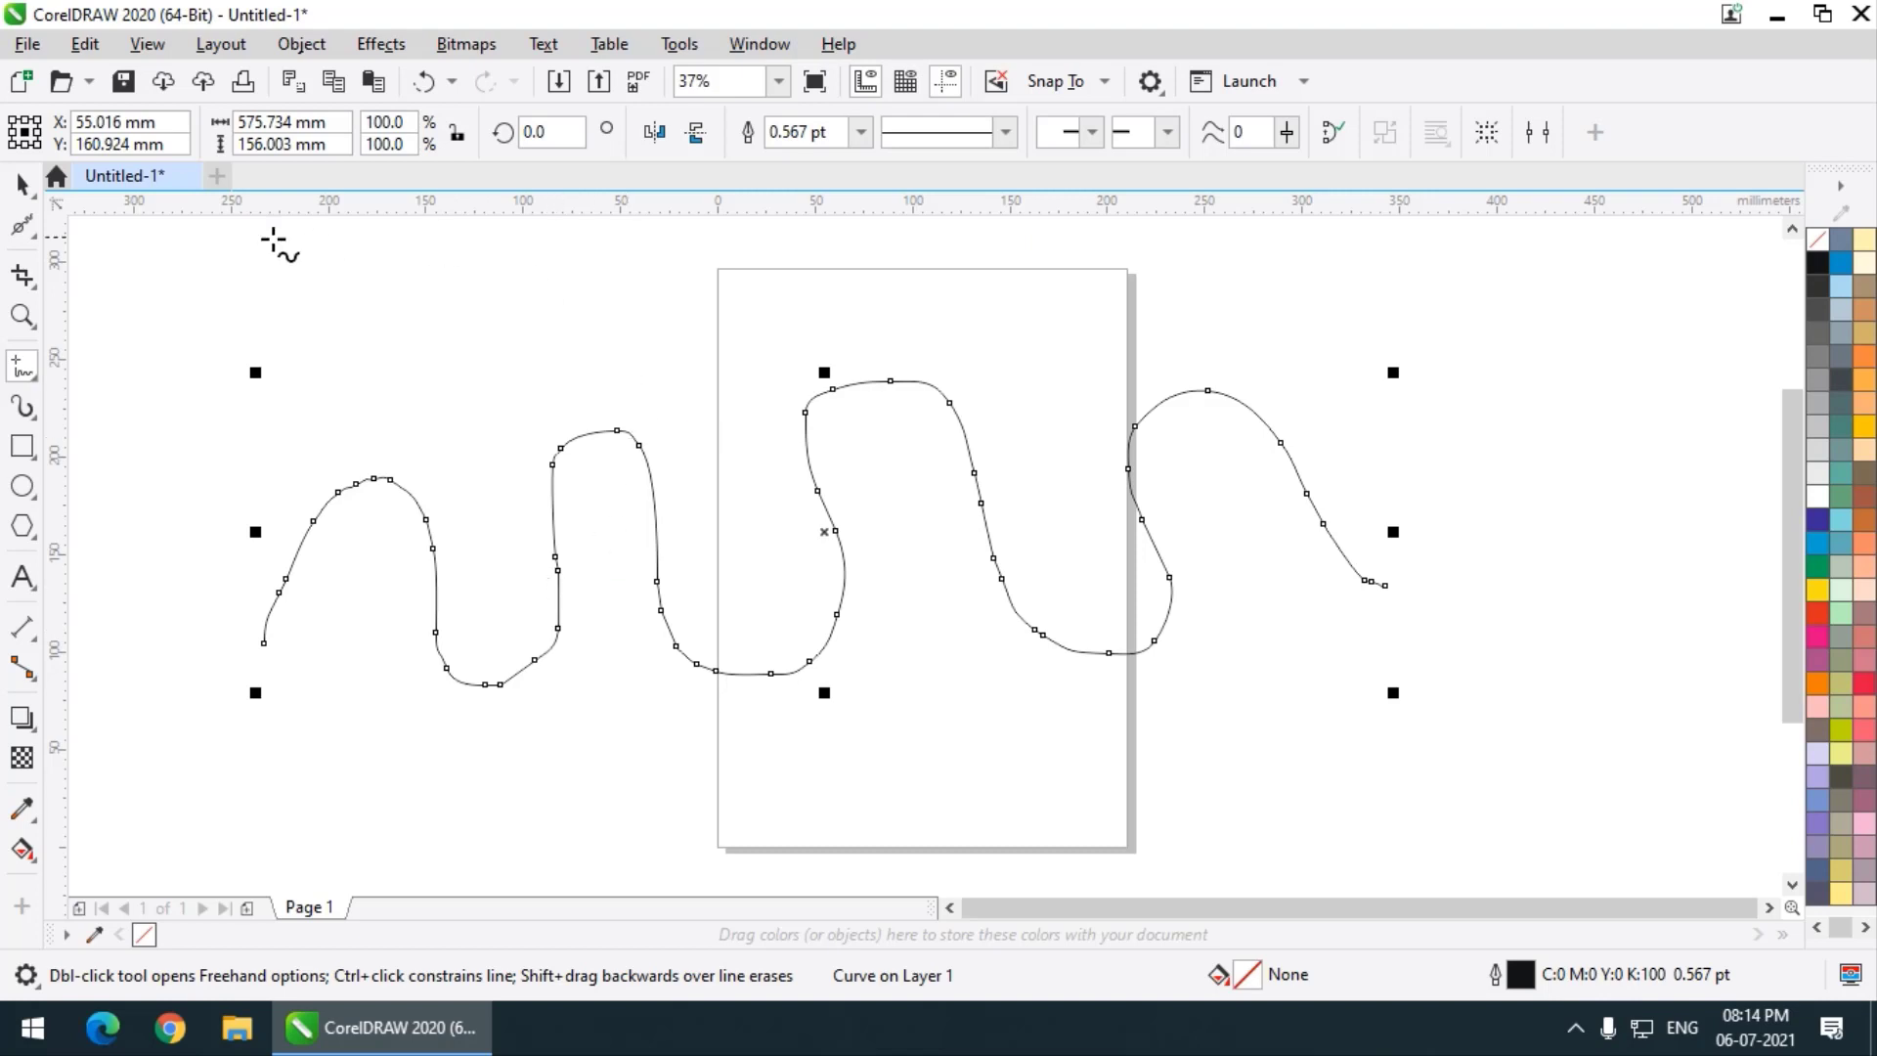
Try smoothing the start of the wavy curve with the Smooth tool, undo that, and delete the curve
click(29, 227)
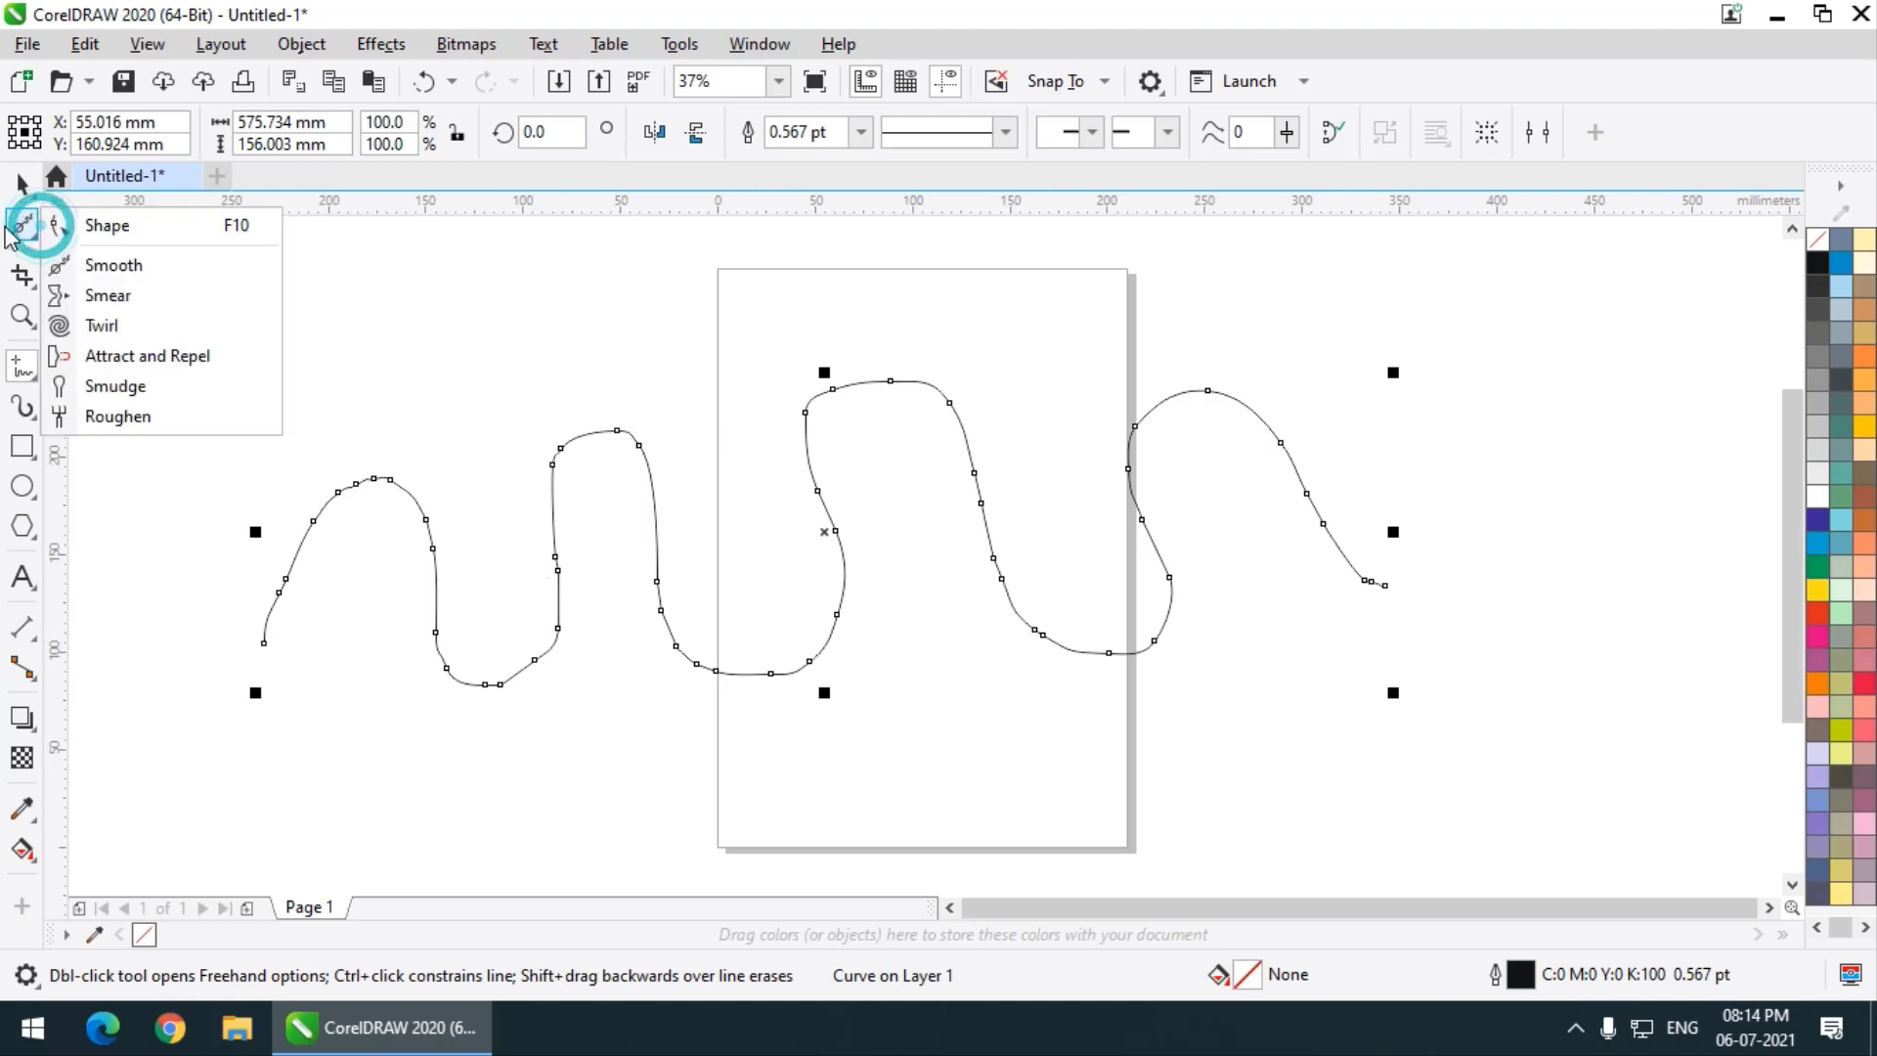
click(162, 262)
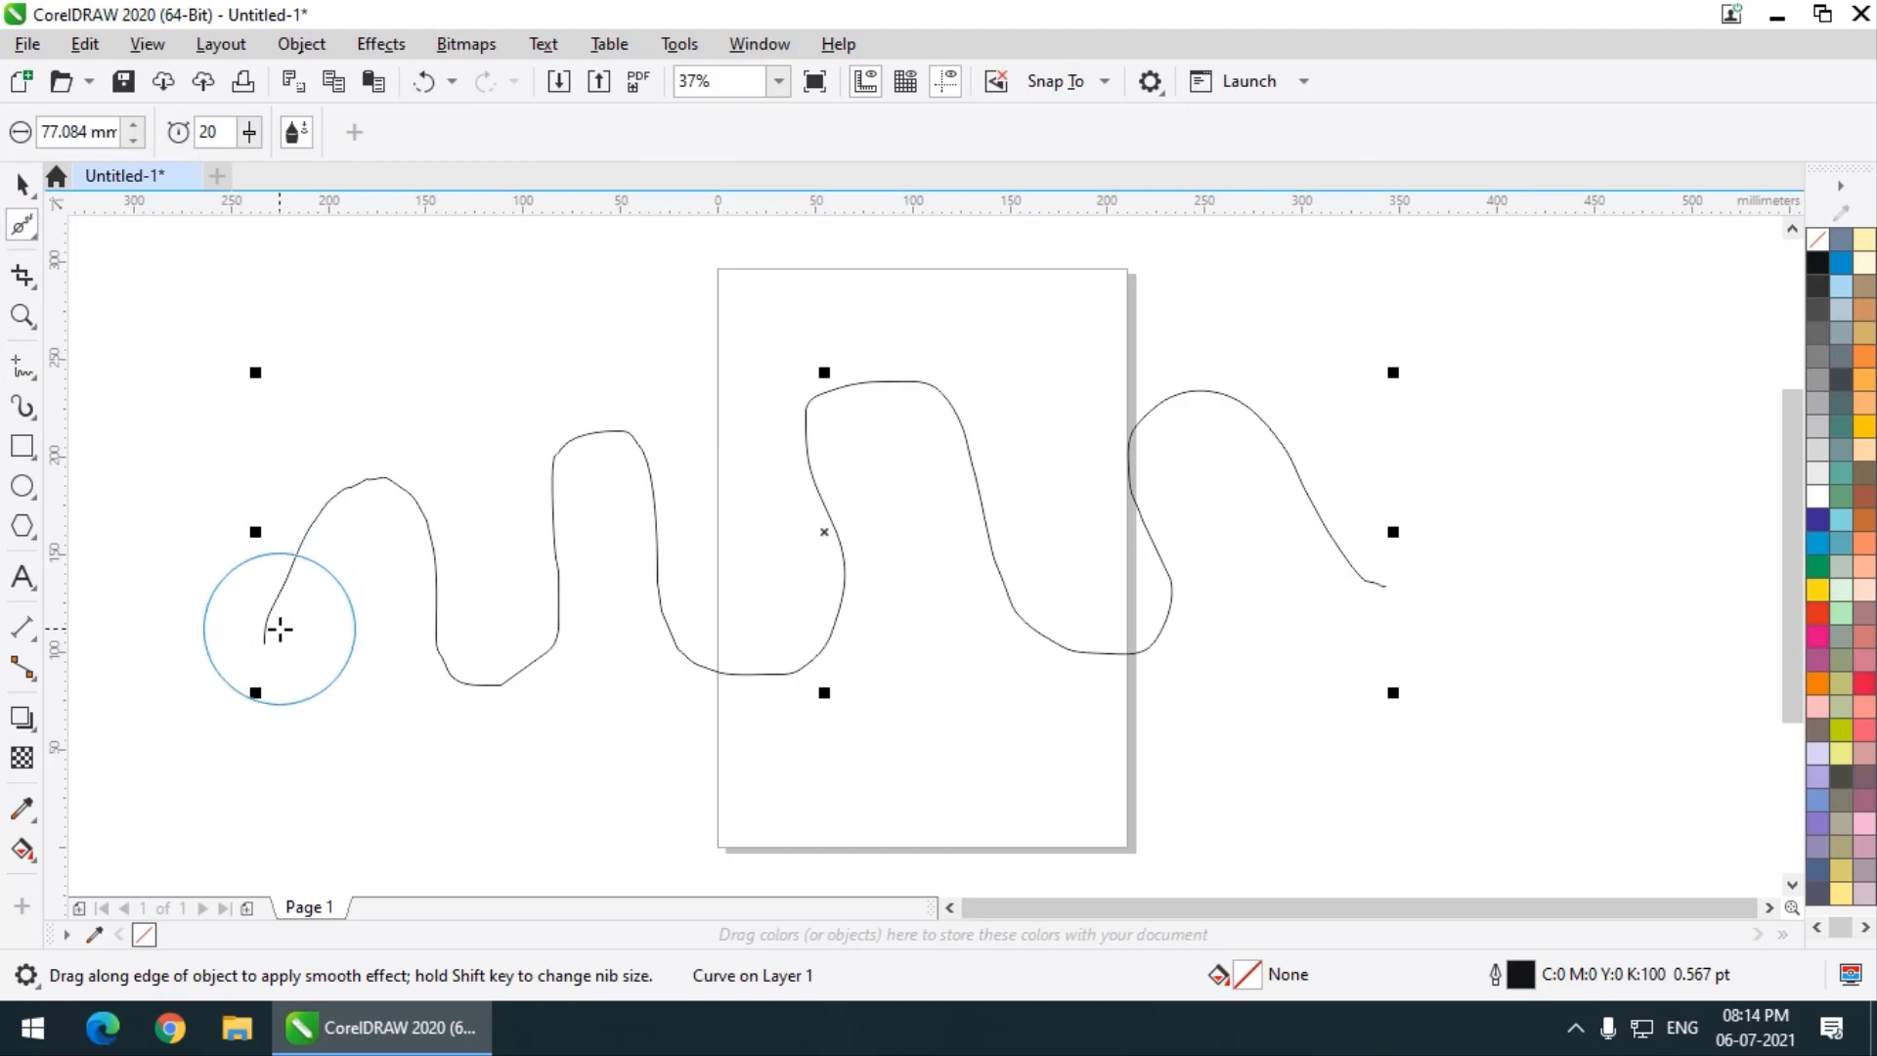
mouse_move(272, 629)
mouse_down()
mouse_move(349, 474)
mouse_move(481, 557)
mouse_move(528, 528)
mouse_move(638, 558)
mouse_up()
key(ctrl+z)
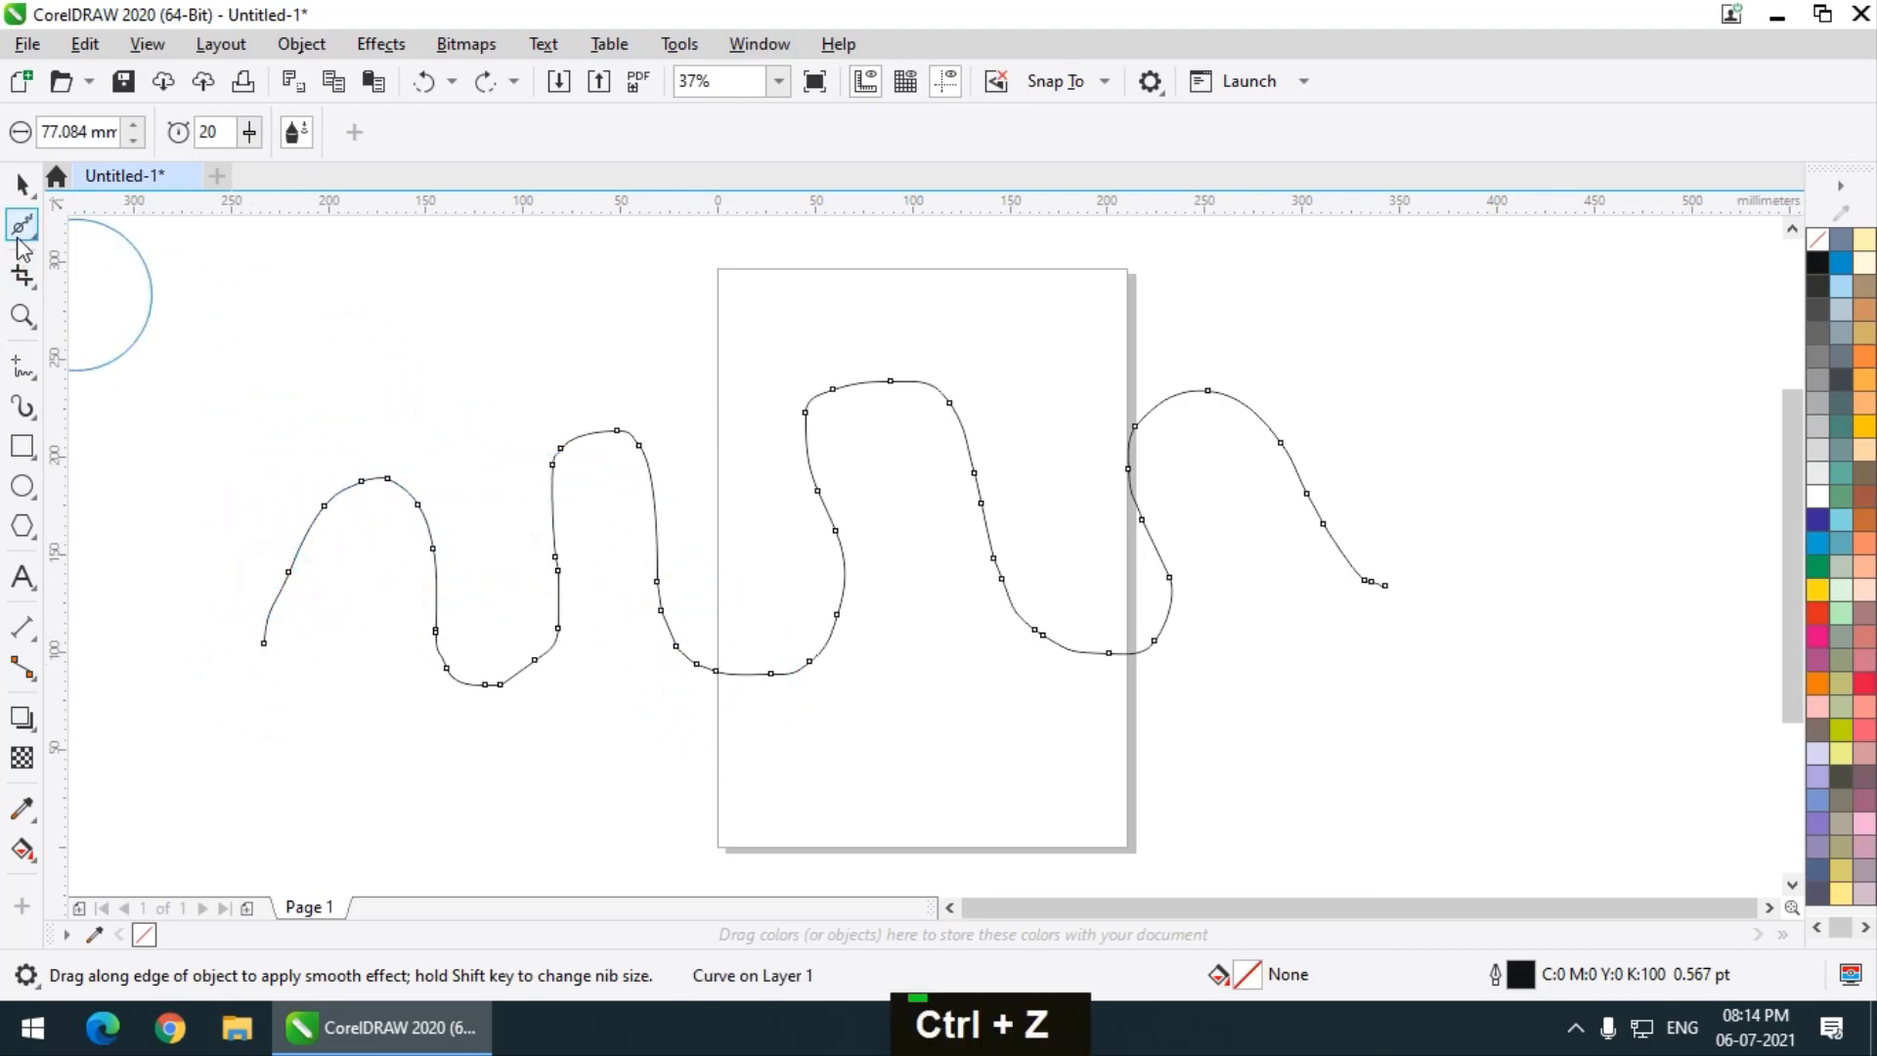
key(space)
key(Delete)
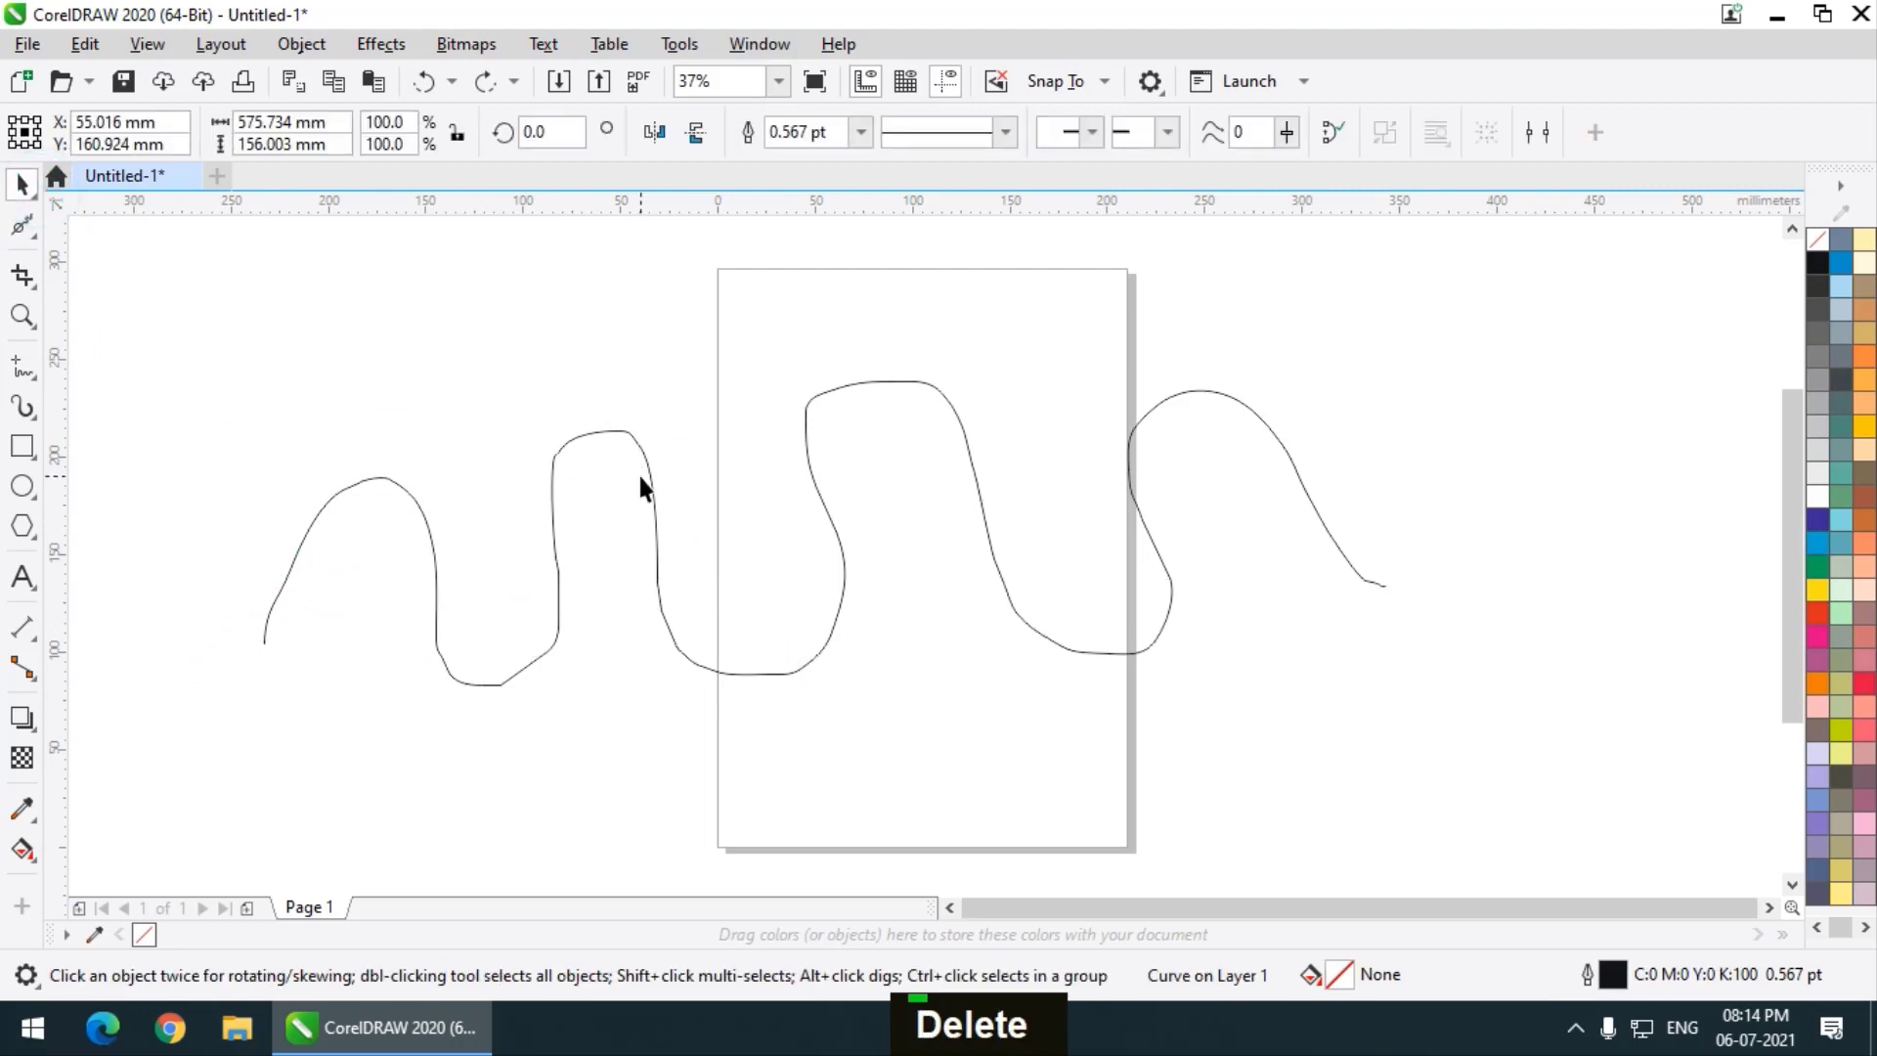
Draw a new wavy freehand curve about 606 mm wide and 170 mm high across the page
click(36, 381)
double_click(112, 367)
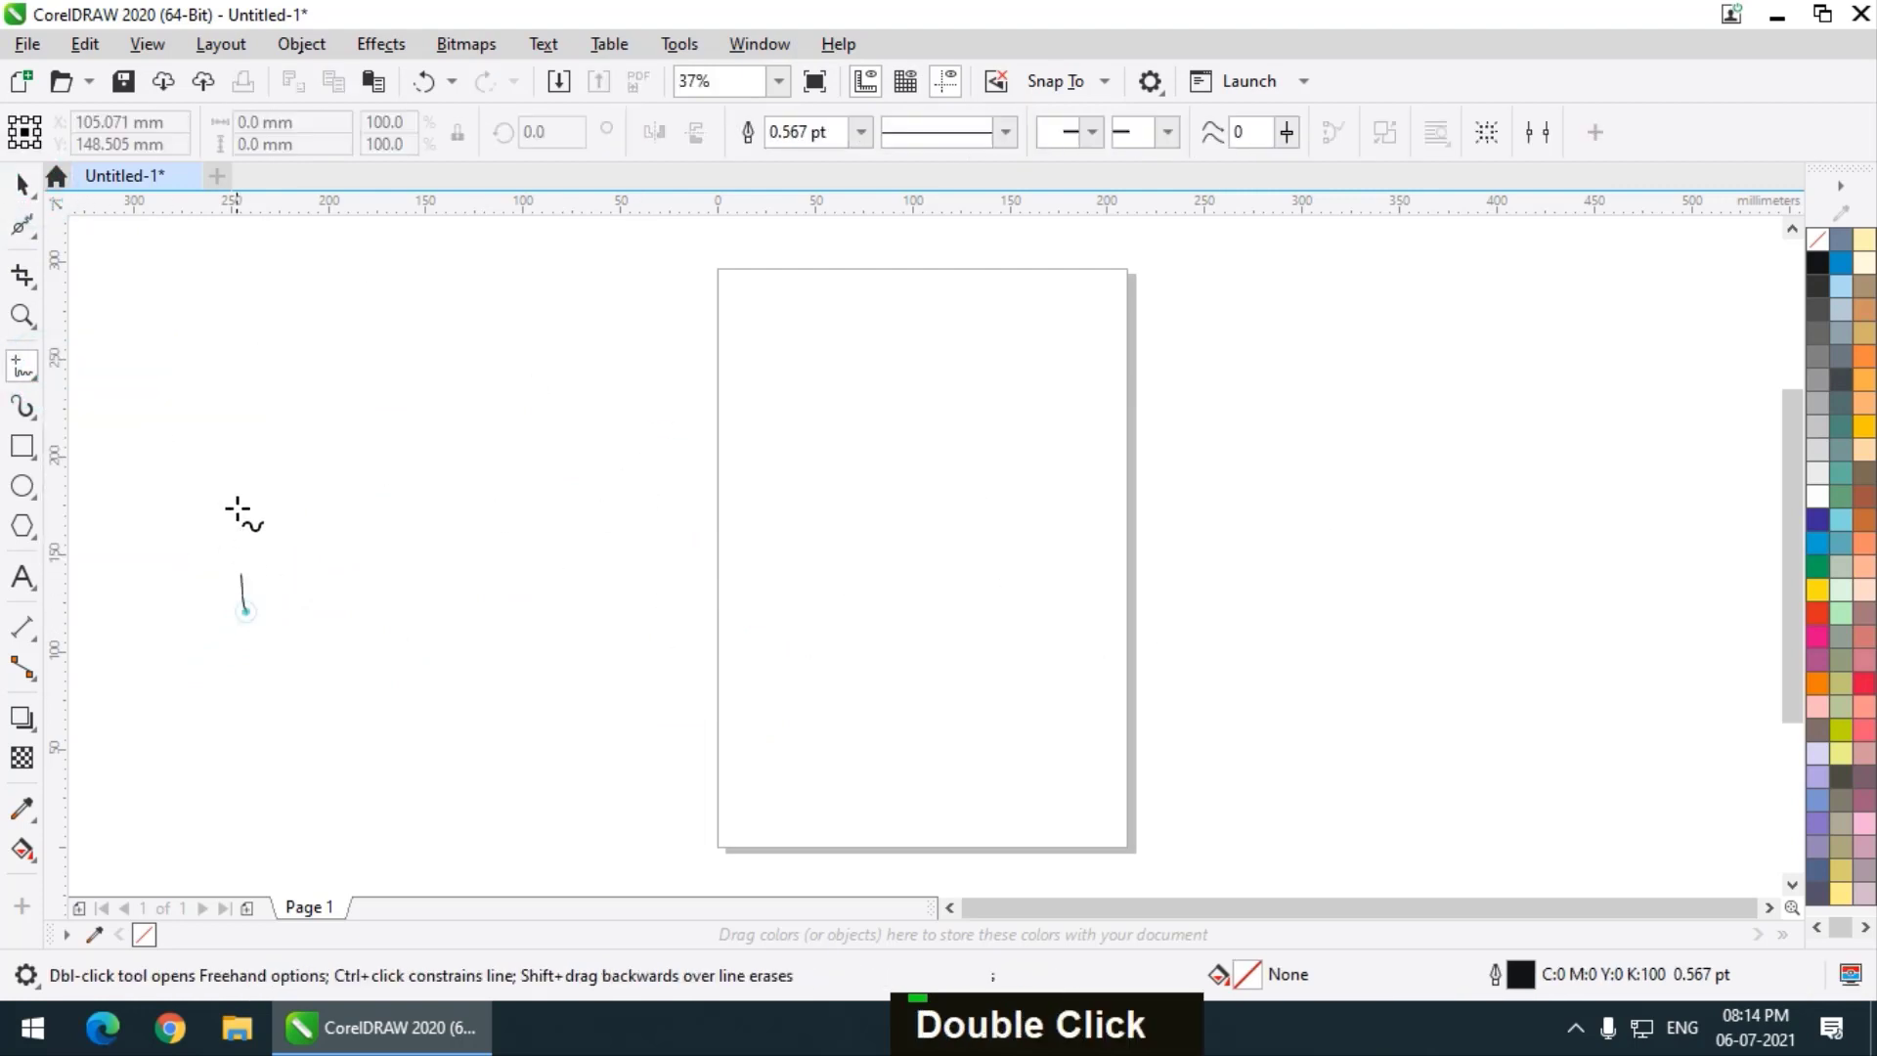
mouse_move(237, 510)
mouse_down()
mouse_move(358, 640)
mouse_move(412, 484)
mouse_move(508, 643)
mouse_move(589, 412)
mouse_up()
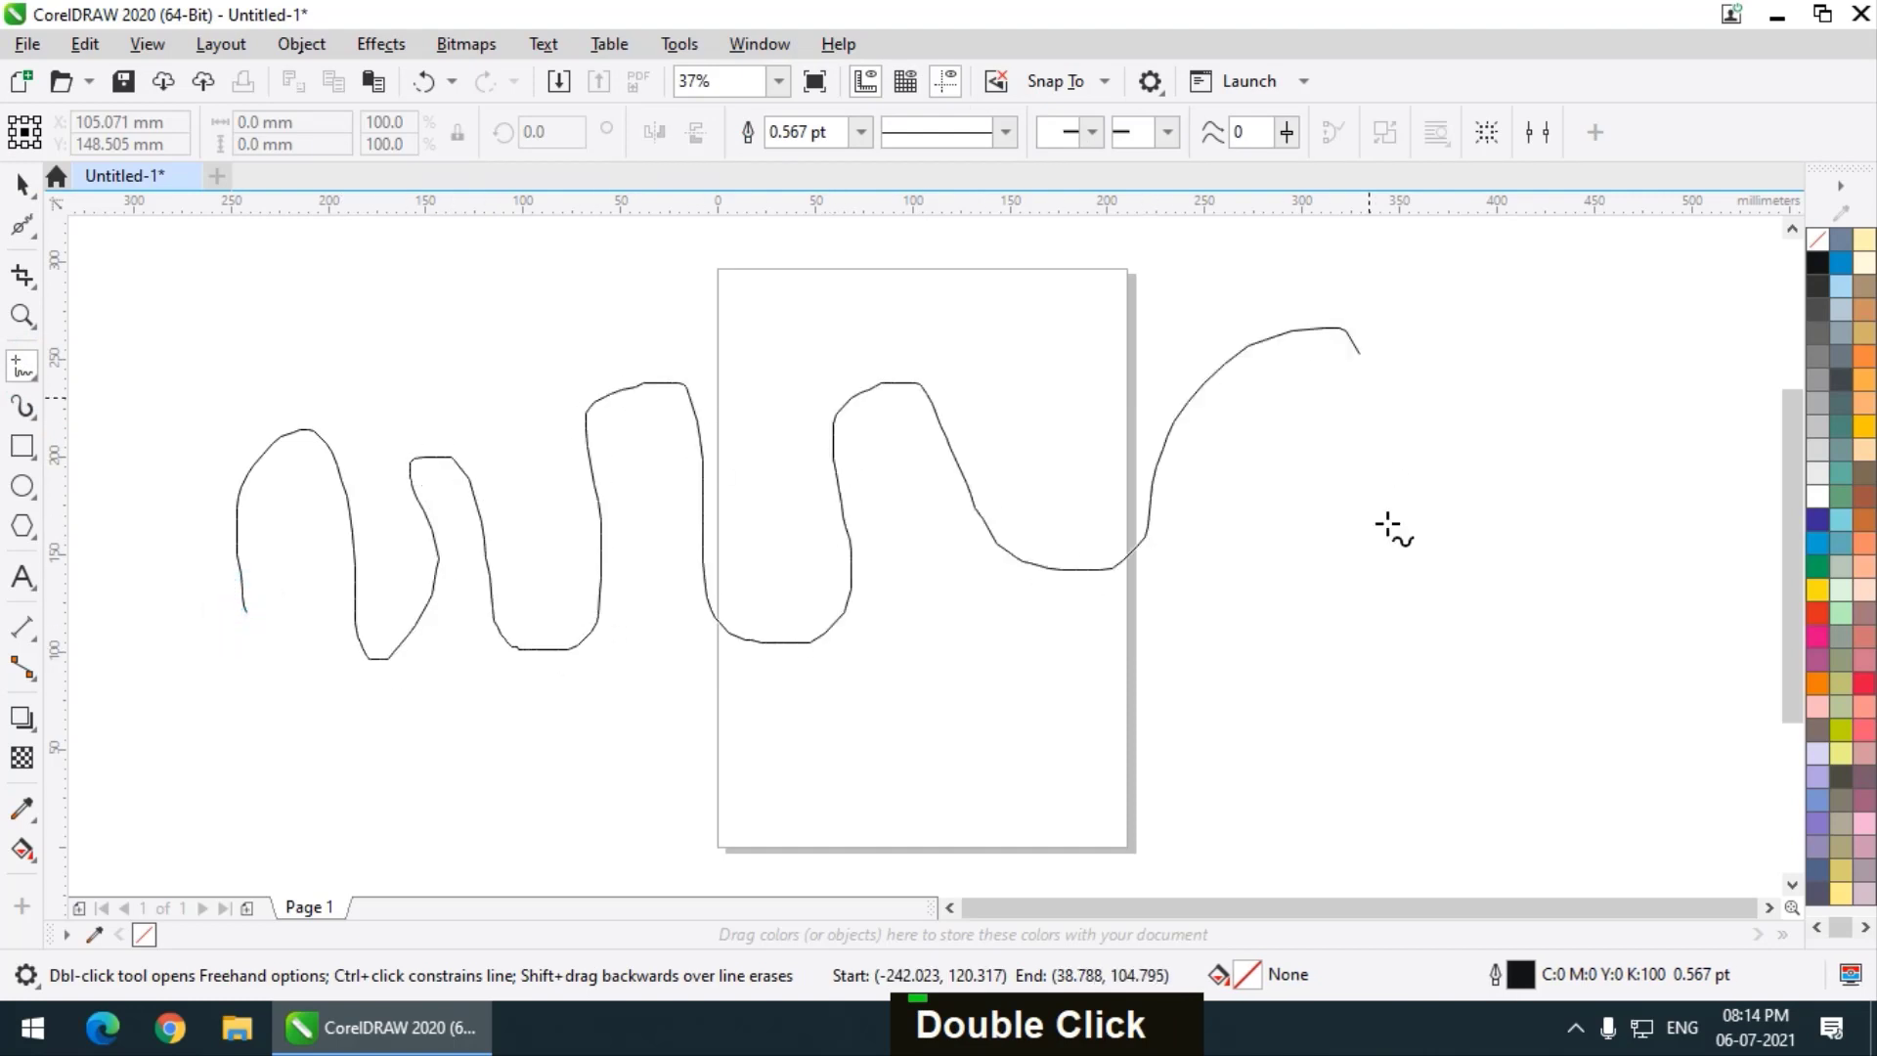
drag(1389, 526, 1416, 599)
double_click(25, 182)
Place a duplicate of the wavy curve about 158 mm below the original
scroll(681, 286, down, 2)
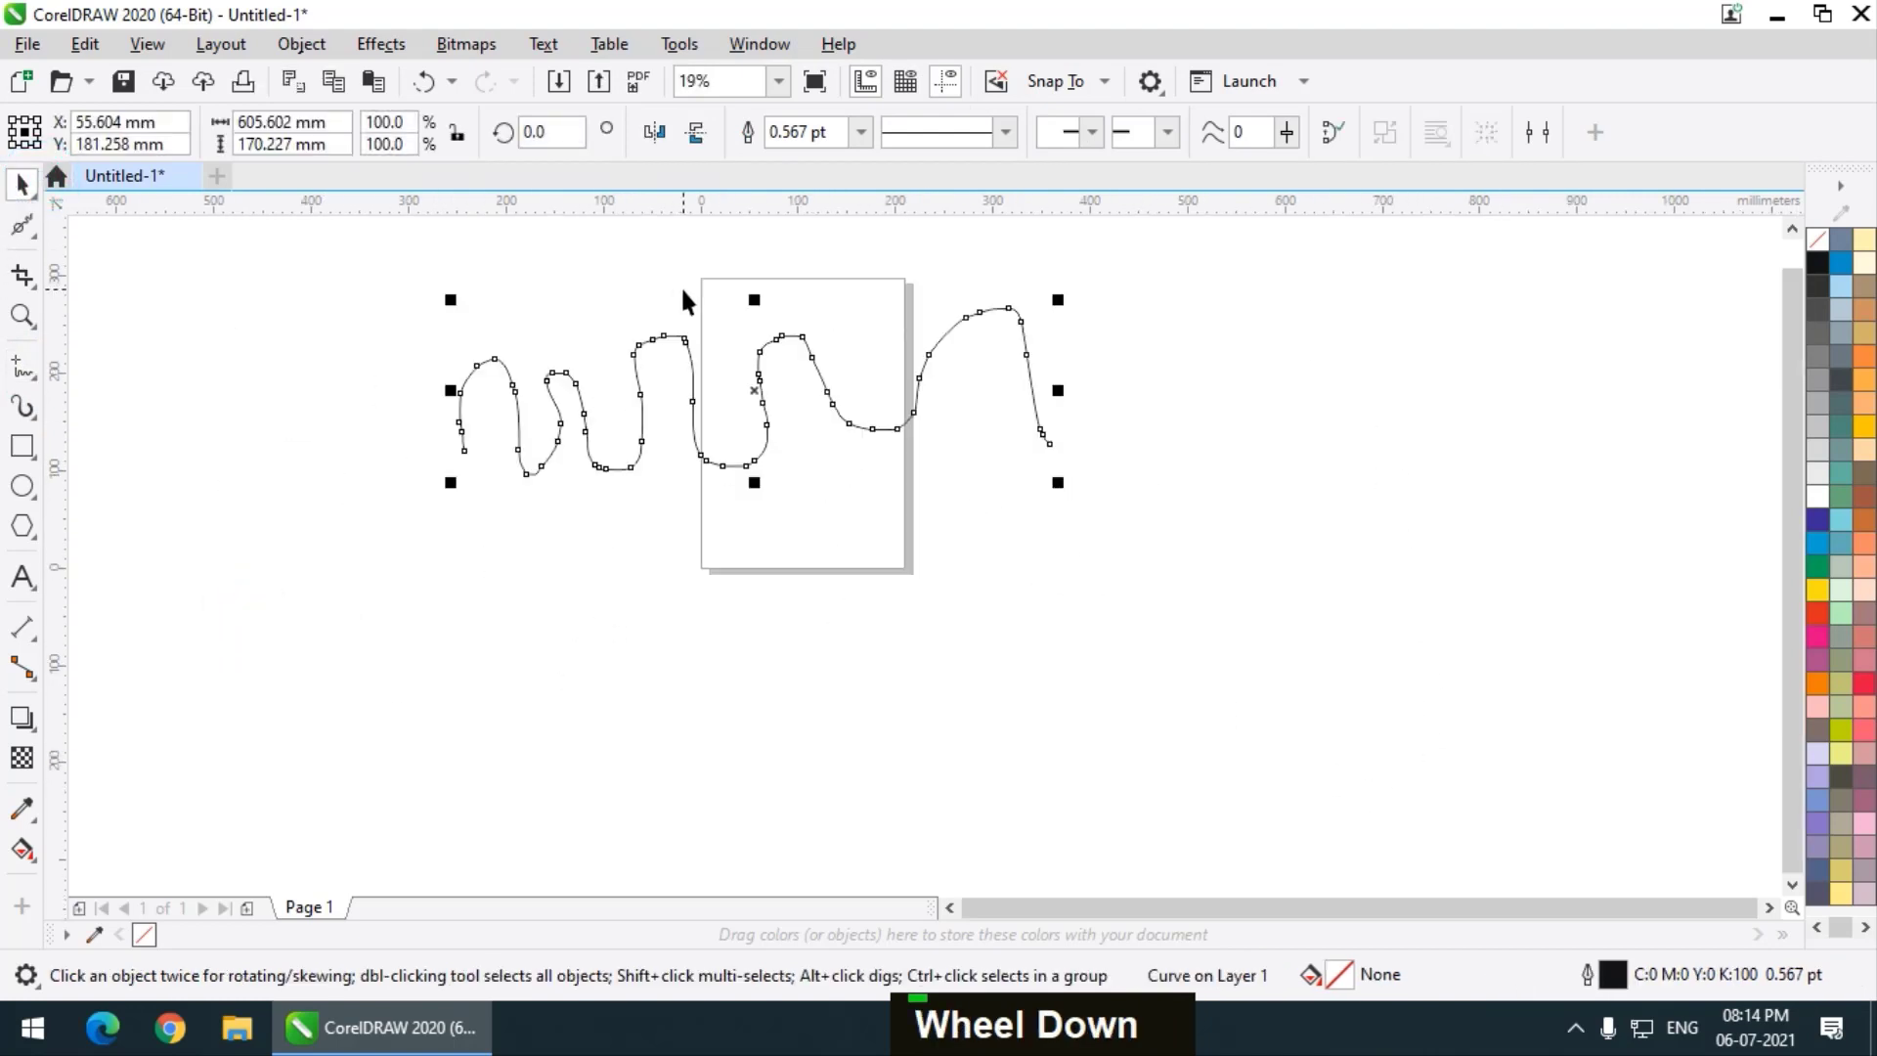
scroll(682, 284, up, 2)
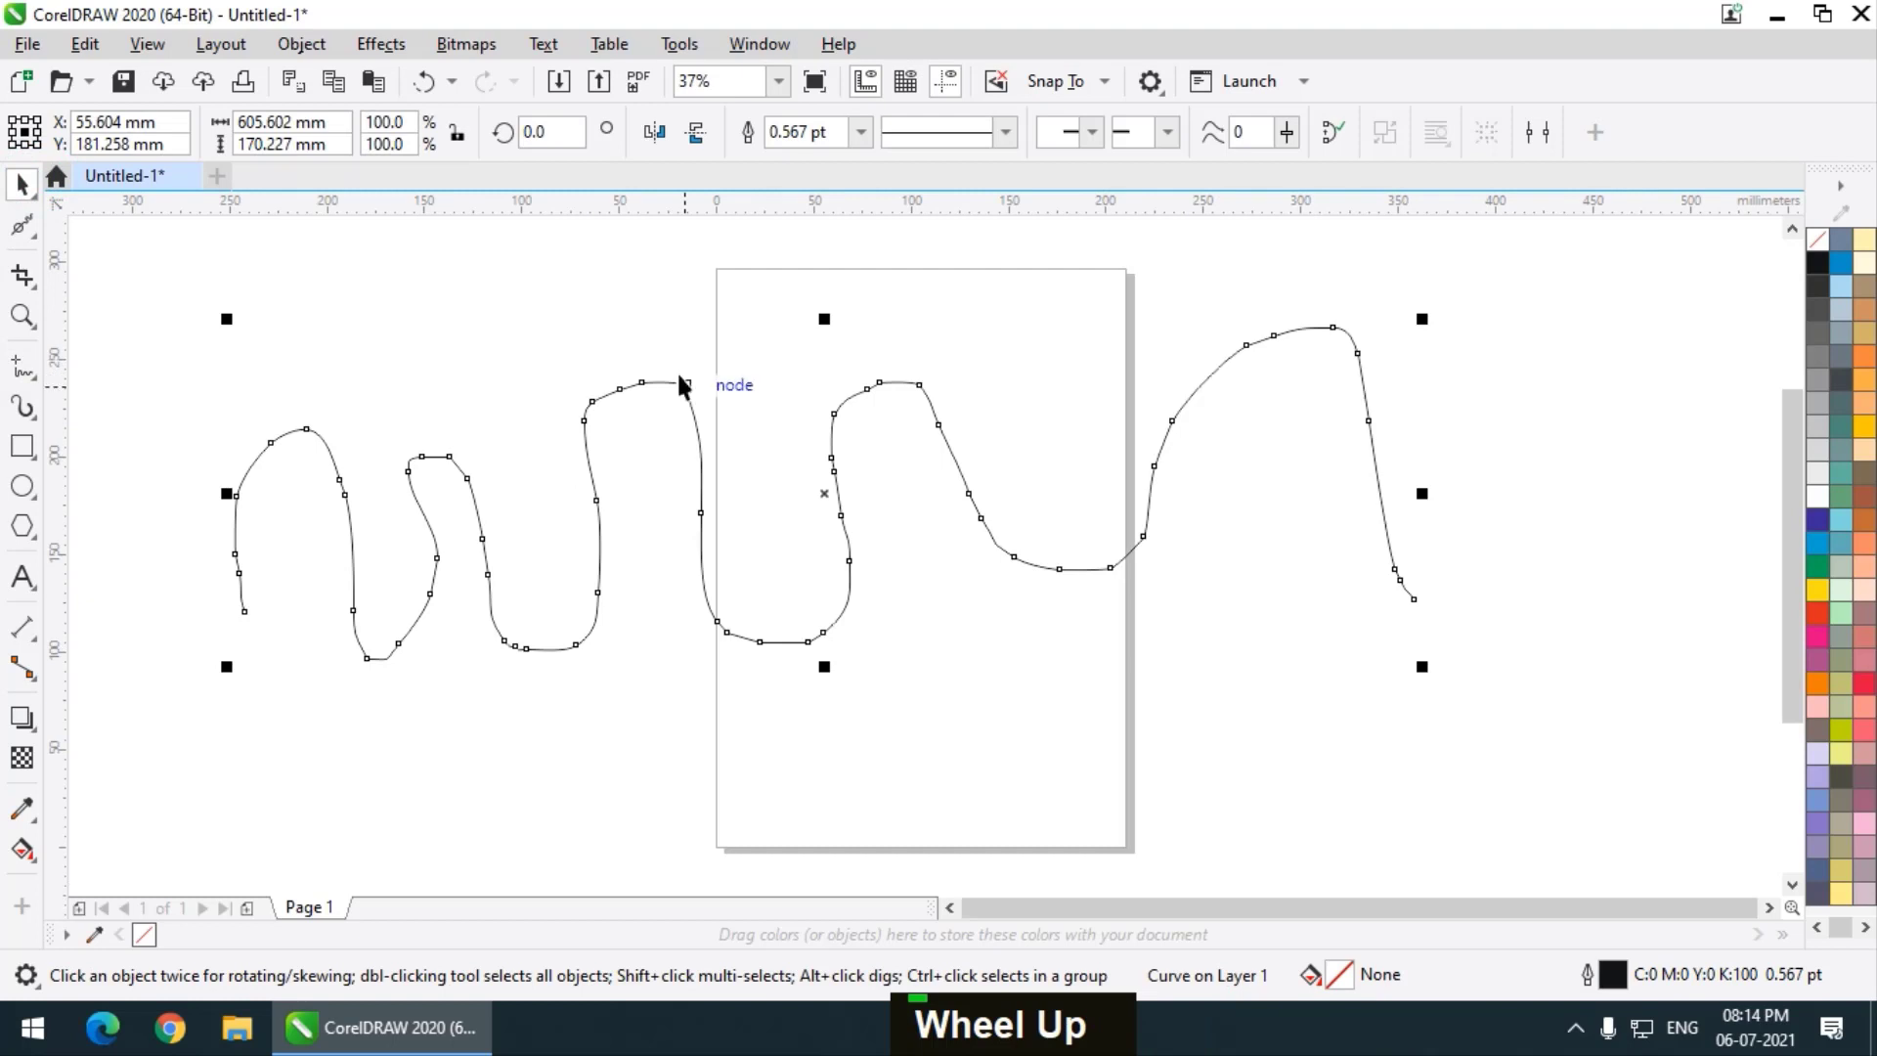
scroll(675, 377, down, 2)
scroll(673, 391, up, 2)
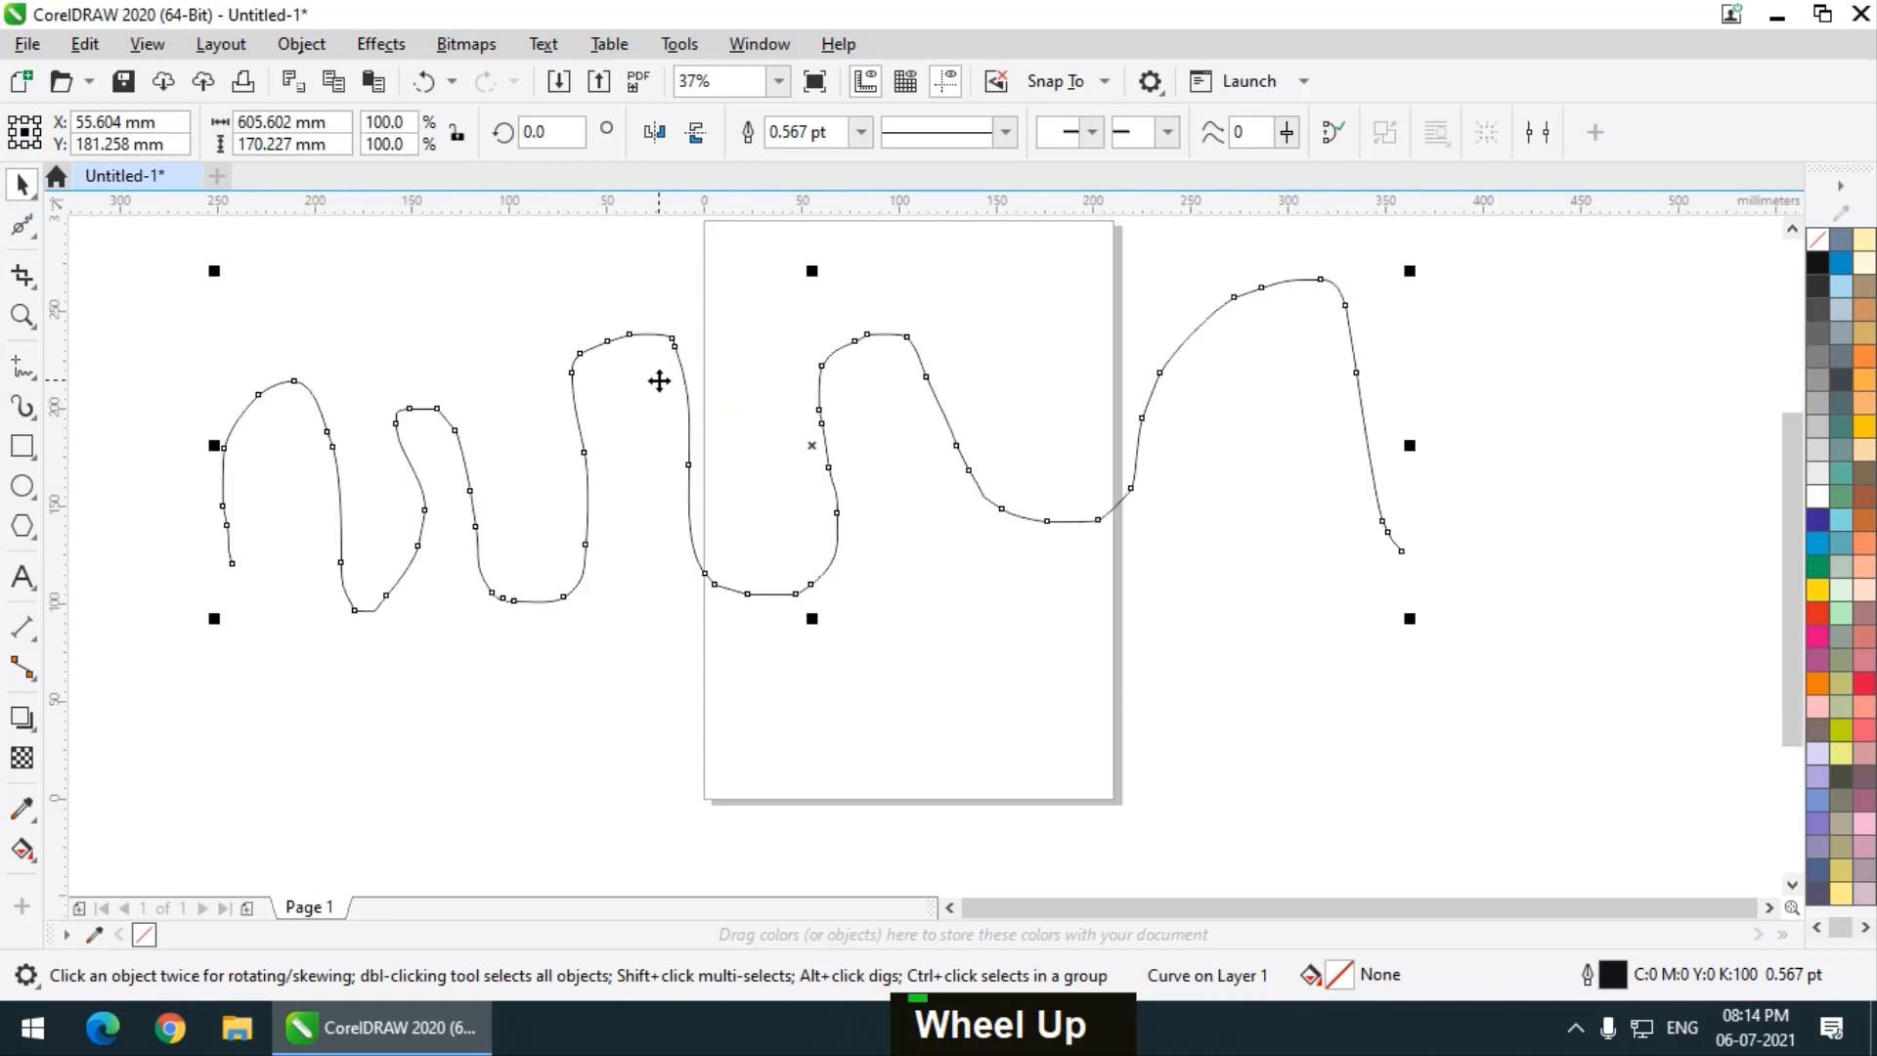
scroll(659, 381, down, 2)
scroll(676, 412, up, 2)
scroll(675, 411, down, 2)
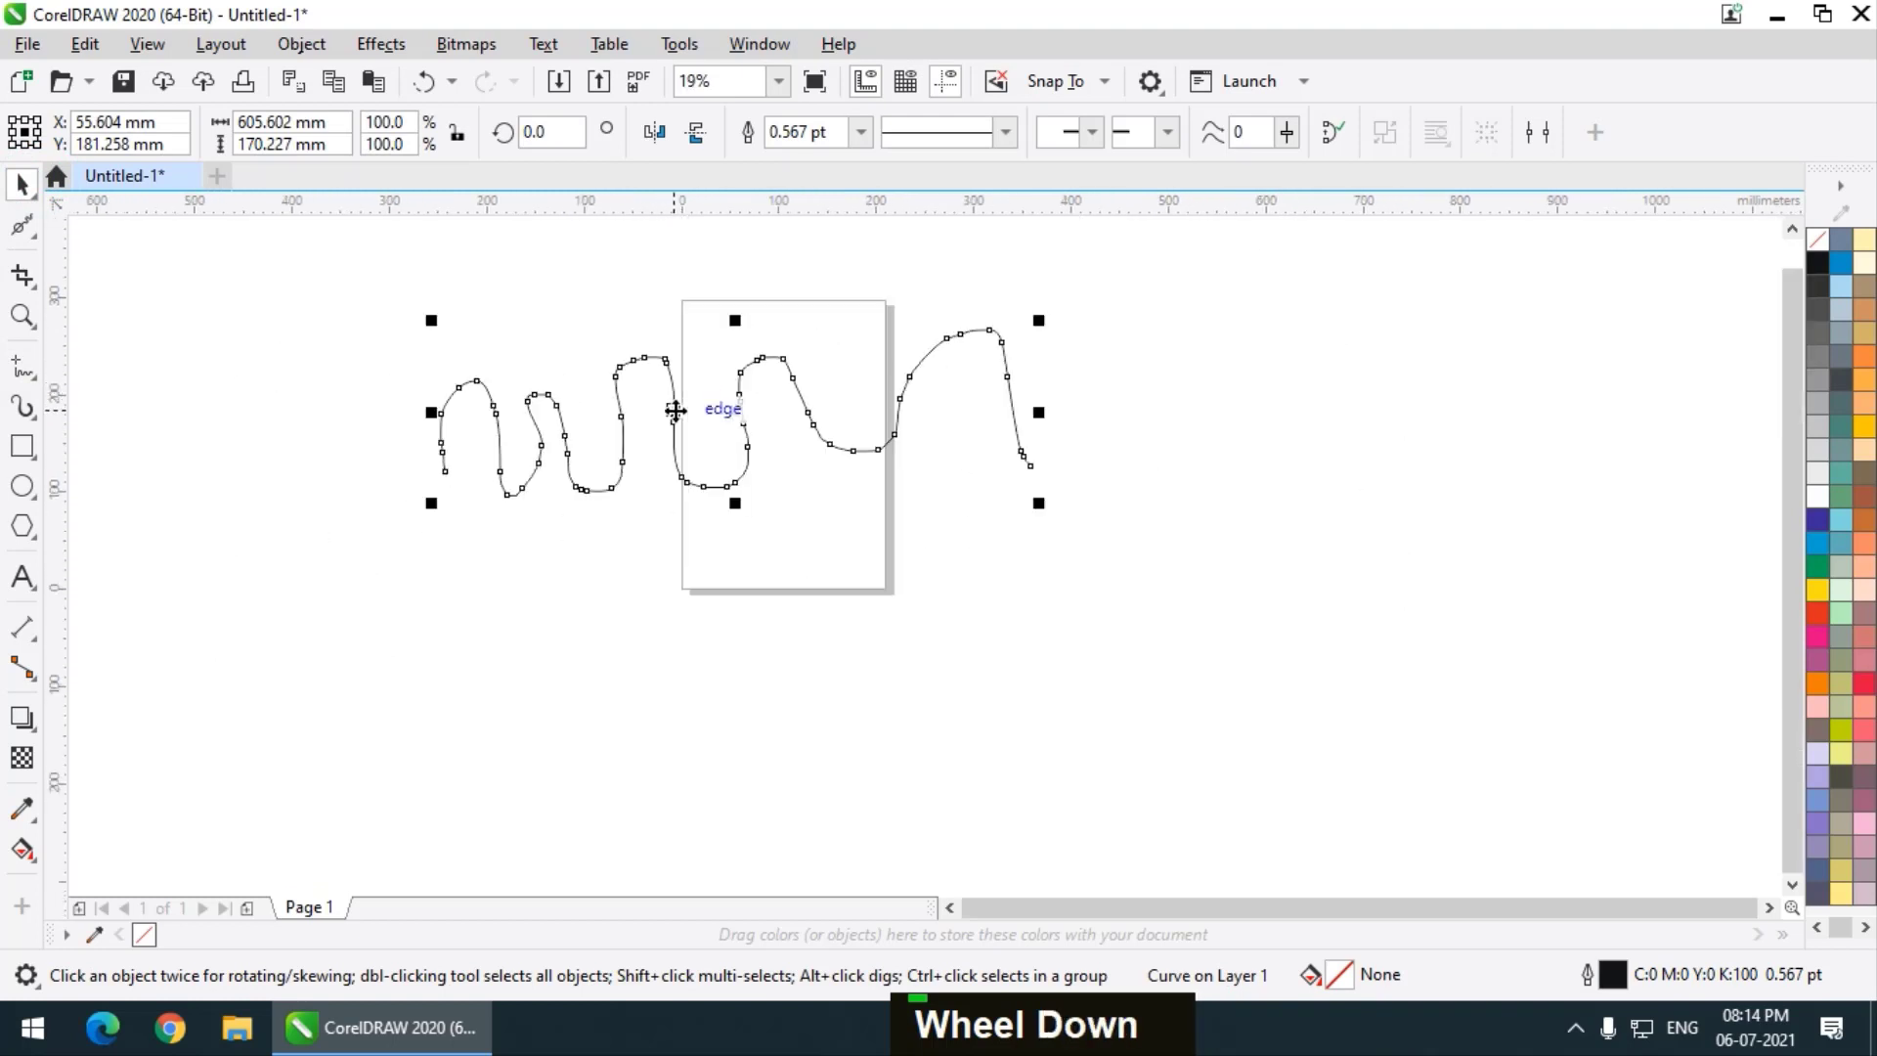
drag(674, 411, 682, 564)
right_click(682, 563)
click(1329, 432)
Smooth the lower copy of the curve along its whole length with the Smooth tool at rate 20
scroll(675, 477, up, 2)
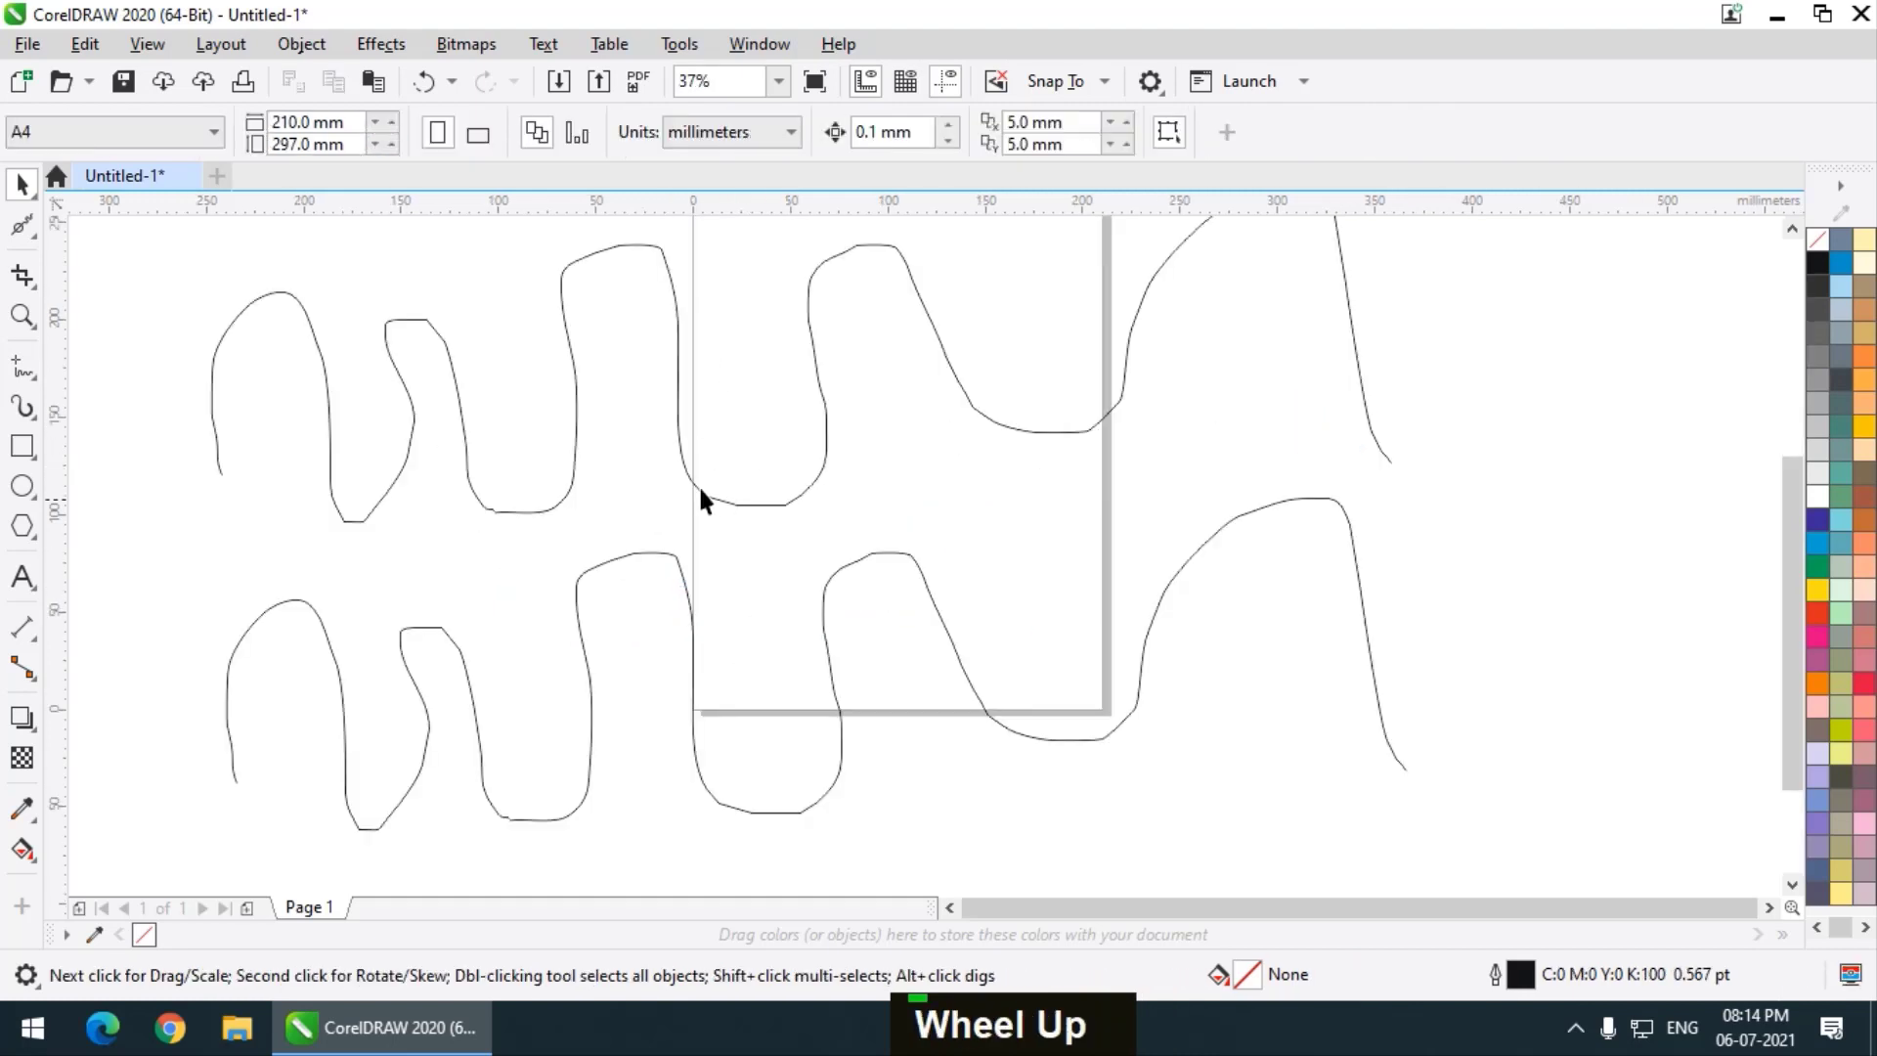
scroll(696, 487, down, 2)
scroll(696, 488, up, 2)
click(695, 488)
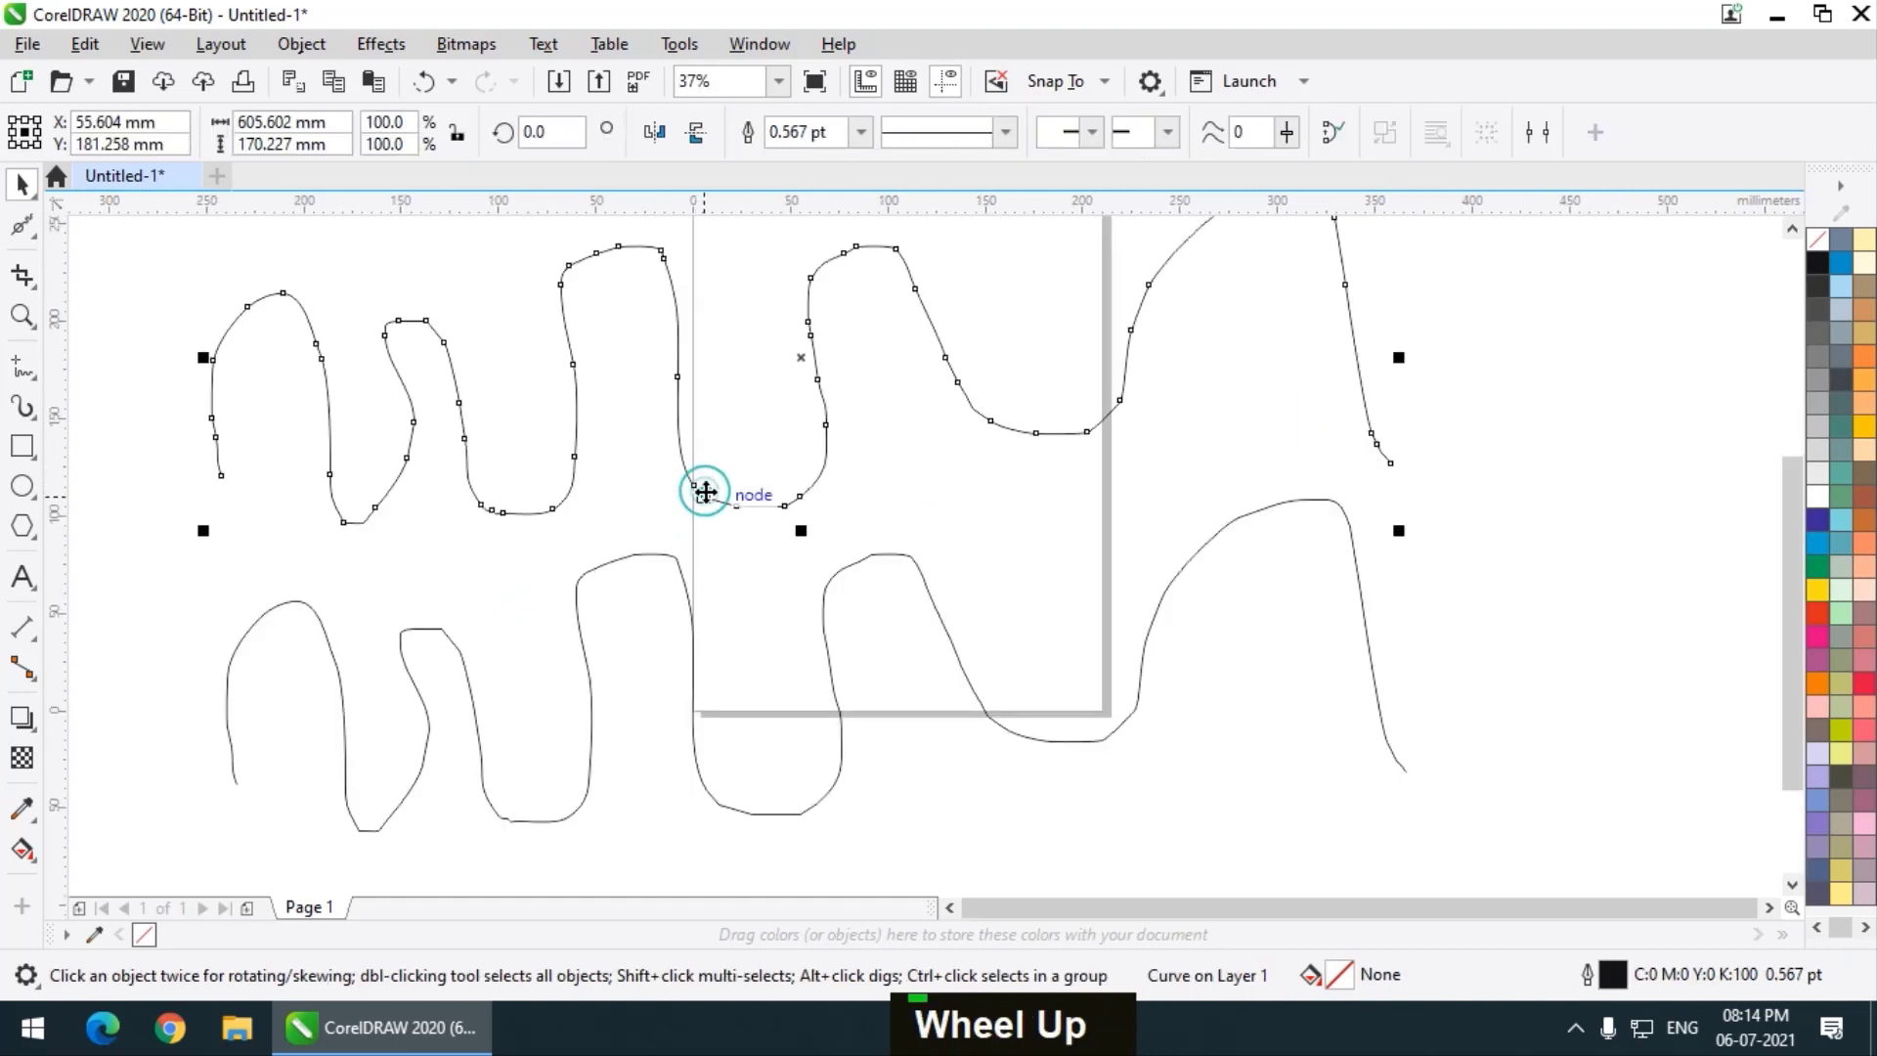
click(688, 624)
click(22, 226)
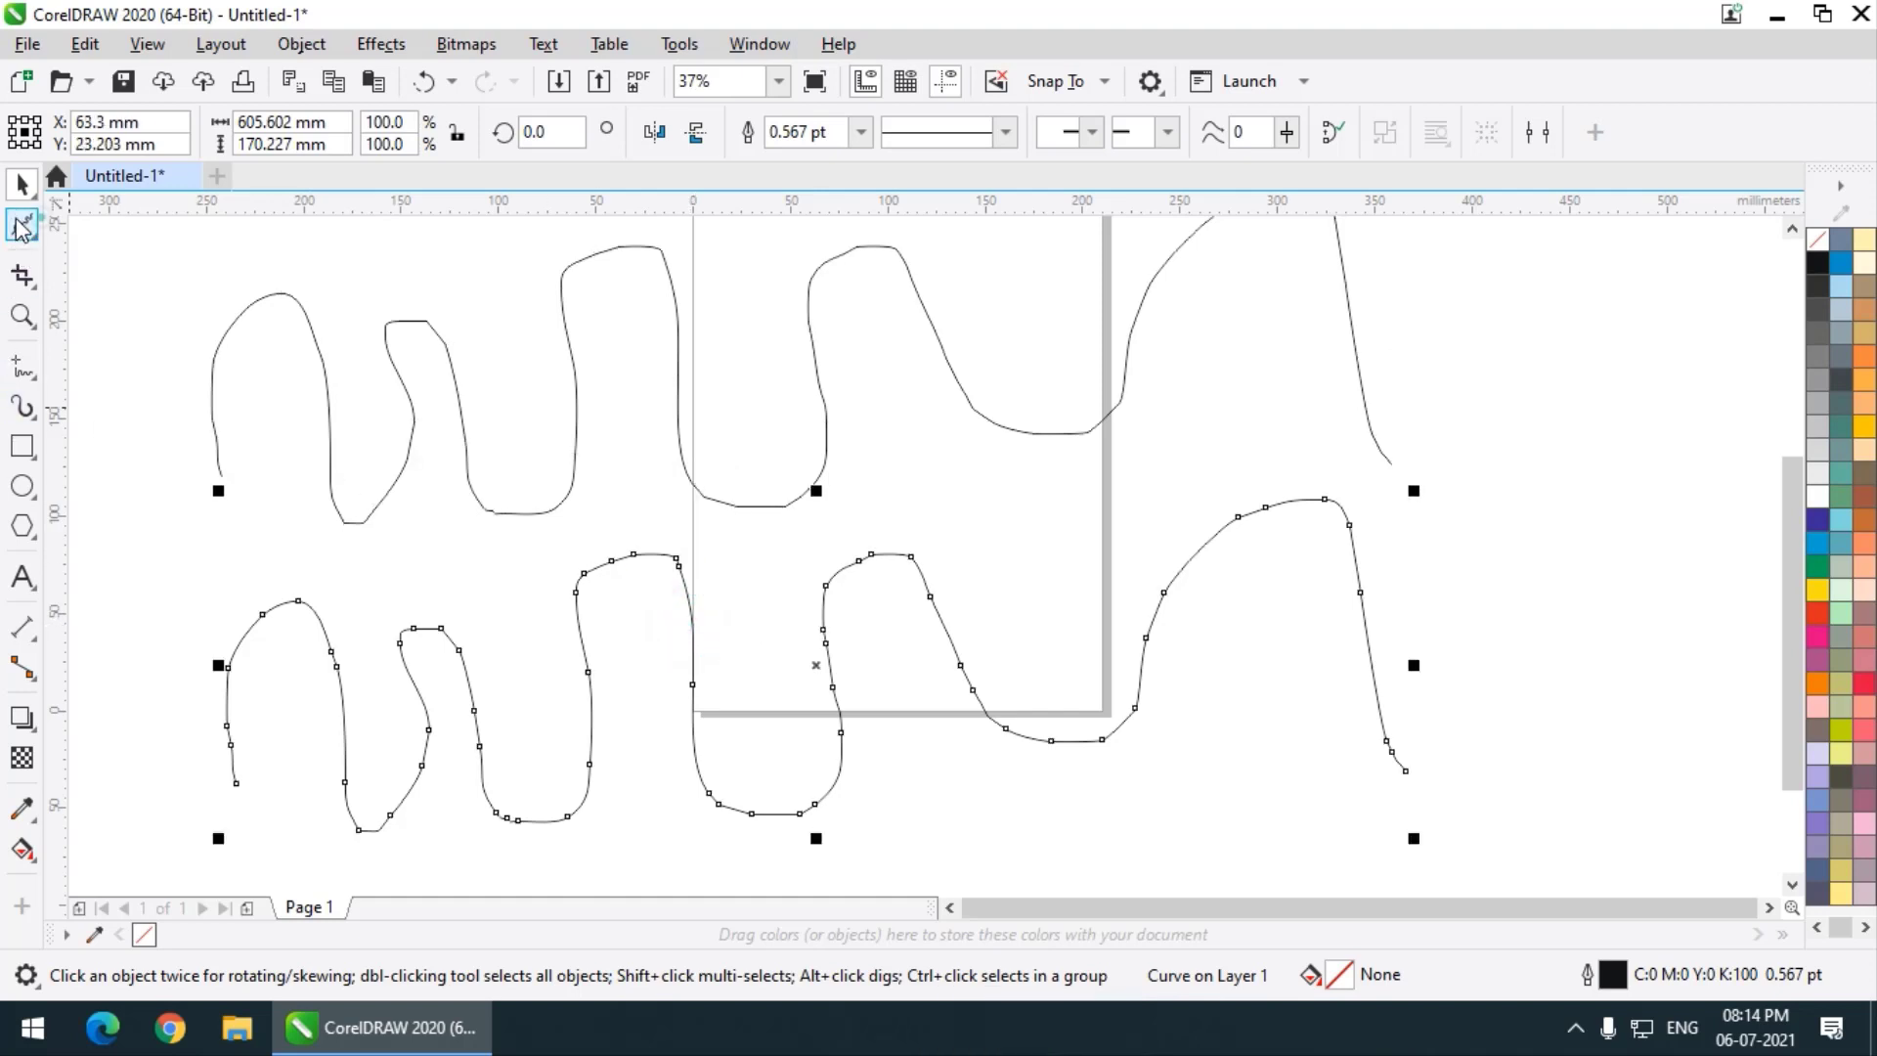
mouse_move(232, 803)
mouse_down()
mouse_move(221, 687)
mouse_move(289, 588)
mouse_move(374, 714)
mouse_move(242, 610)
mouse_move(394, 724)
mouse_move(268, 672)
mouse_move(401, 814)
mouse_move(360, 772)
mouse_move(441, 820)
mouse_move(405, 783)
mouse_move(421, 818)
mouse_move(437, 629)
mouse_move(406, 672)
mouse_move(540, 848)
mouse_move(509, 771)
mouse_move(559, 814)
mouse_move(613, 692)
mouse_move(596, 753)
mouse_move(587, 585)
mouse_move(710, 615)
mouse_move(605, 620)
mouse_move(703, 647)
mouse_move(624, 643)
mouse_move(563, 679)
mouse_move(660, 617)
mouse_move(732, 791)
mouse_move(878, 802)
mouse_move(860, 614)
mouse_move(814, 662)
mouse_move(897, 600)
mouse_move(839, 559)
mouse_move(990, 724)
mouse_move(917, 675)
mouse_move(1098, 733)
mouse_move(1182, 610)
mouse_move(1140, 714)
mouse_move(1194, 578)
mouse_move(1104, 722)
mouse_move(1045, 725)
mouse_move(1200, 585)
mouse_up()
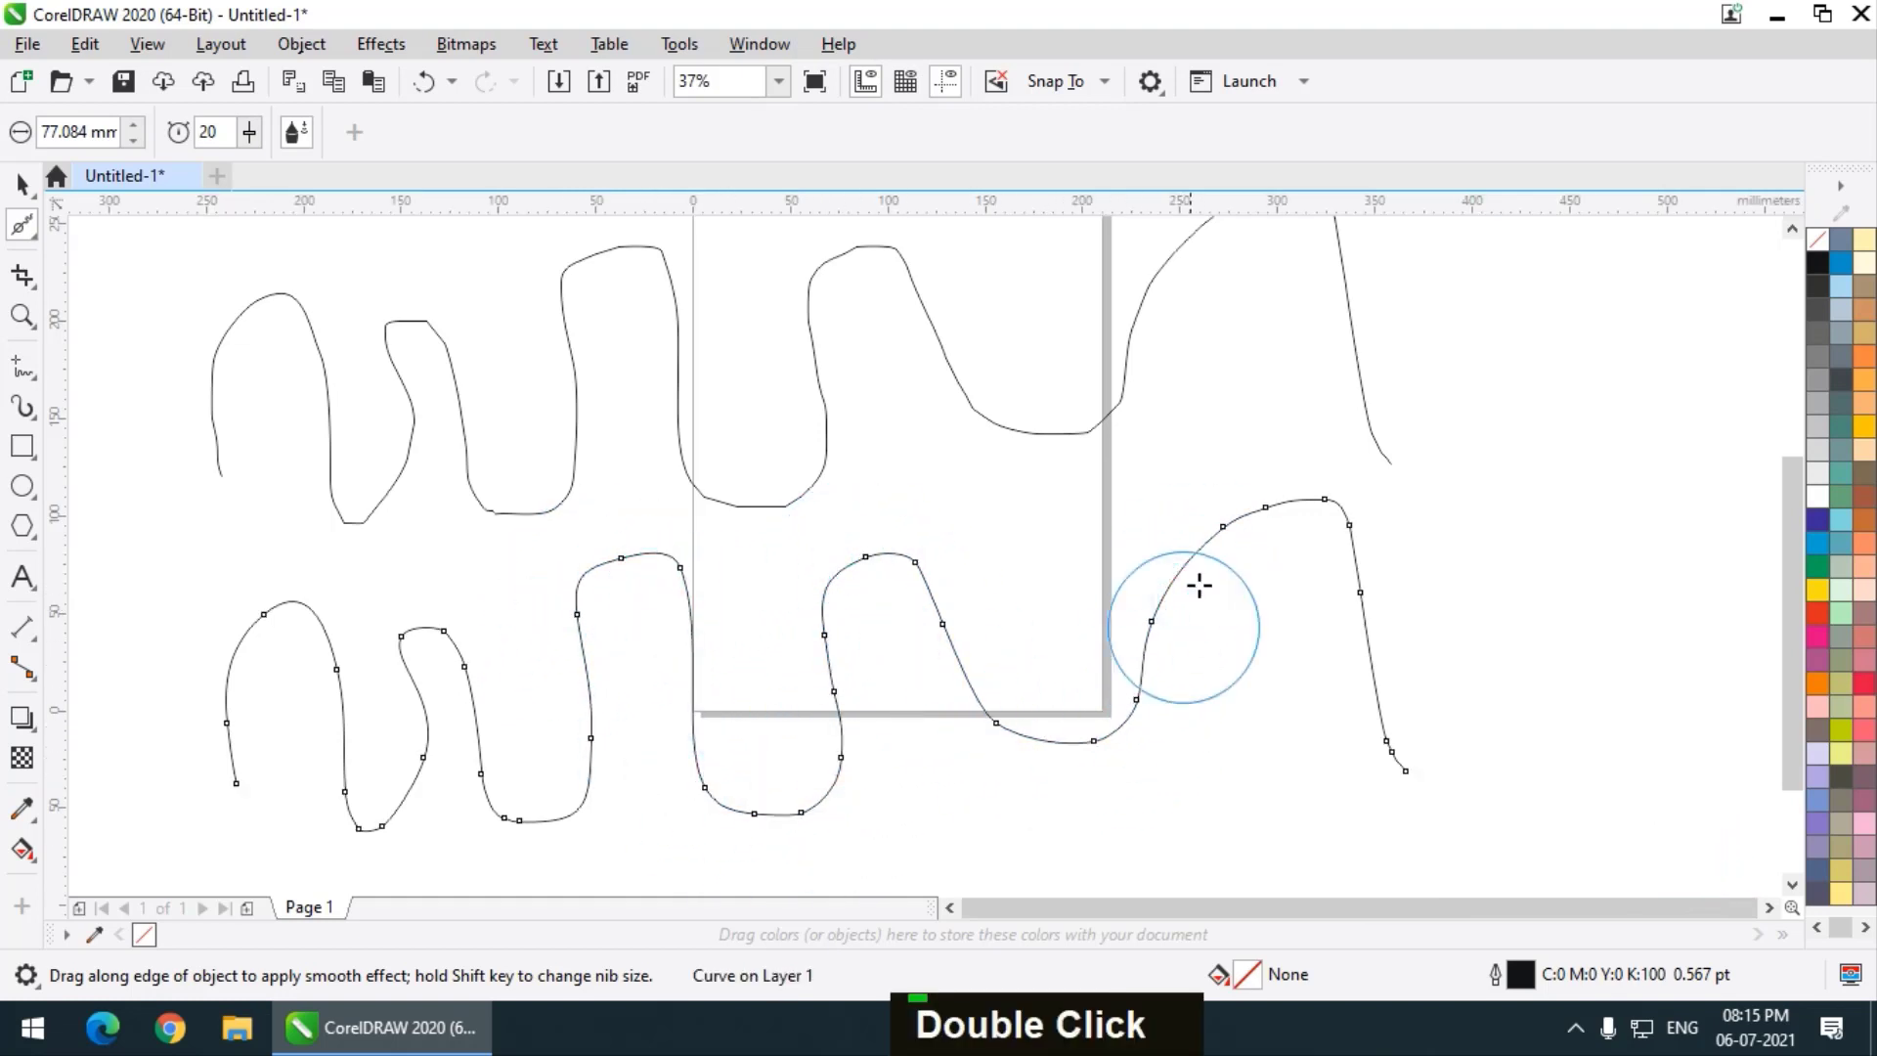
mouse_move(1143, 667)
mouse_down()
mouse_move(1208, 575)
mouse_move(1345, 591)
mouse_move(1296, 528)
mouse_move(1397, 756)
mouse_move(1334, 638)
mouse_move(1378, 650)
mouse_move(1316, 492)
mouse_up()
mouse_move(883, 550)
mouse_down()
mouse_move(809, 805)
mouse_move(754, 620)
mouse_move(667, 554)
mouse_move(576, 767)
mouse_move(410, 662)
mouse_move(344, 839)
mouse_move(320, 603)
mouse_move(231, 771)
mouse_move(319, 616)
mouse_move(377, 815)
mouse_move(423, 641)
mouse_move(595, 742)
mouse_move(650, 558)
mouse_move(795, 818)
mouse_move(868, 557)
mouse_move(997, 696)
mouse_move(1087, 737)
mouse_move(1209, 526)
mouse_move(1338, 542)
mouse_up()
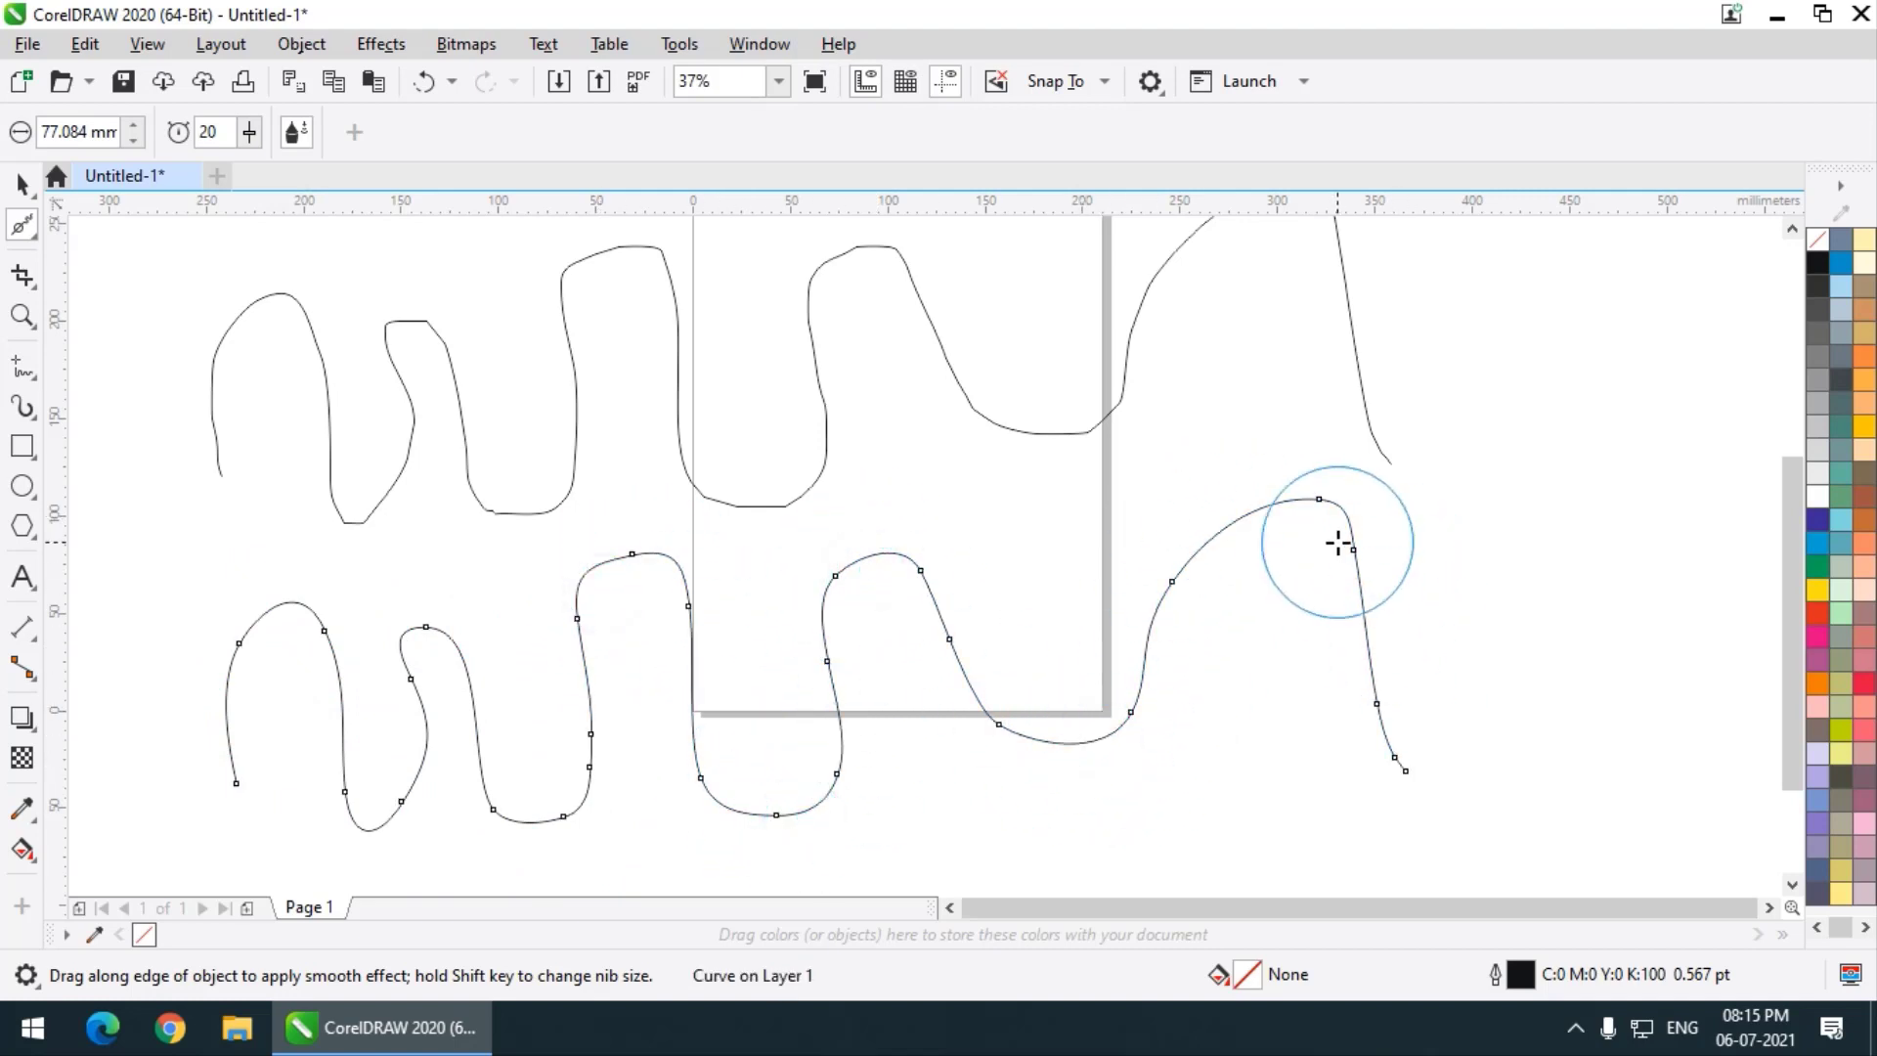
drag(1387, 724, 1393, 801)
Set the outline width of both the smoothed lower curve and the original upper curve to 24 pt
double_click(19, 182)
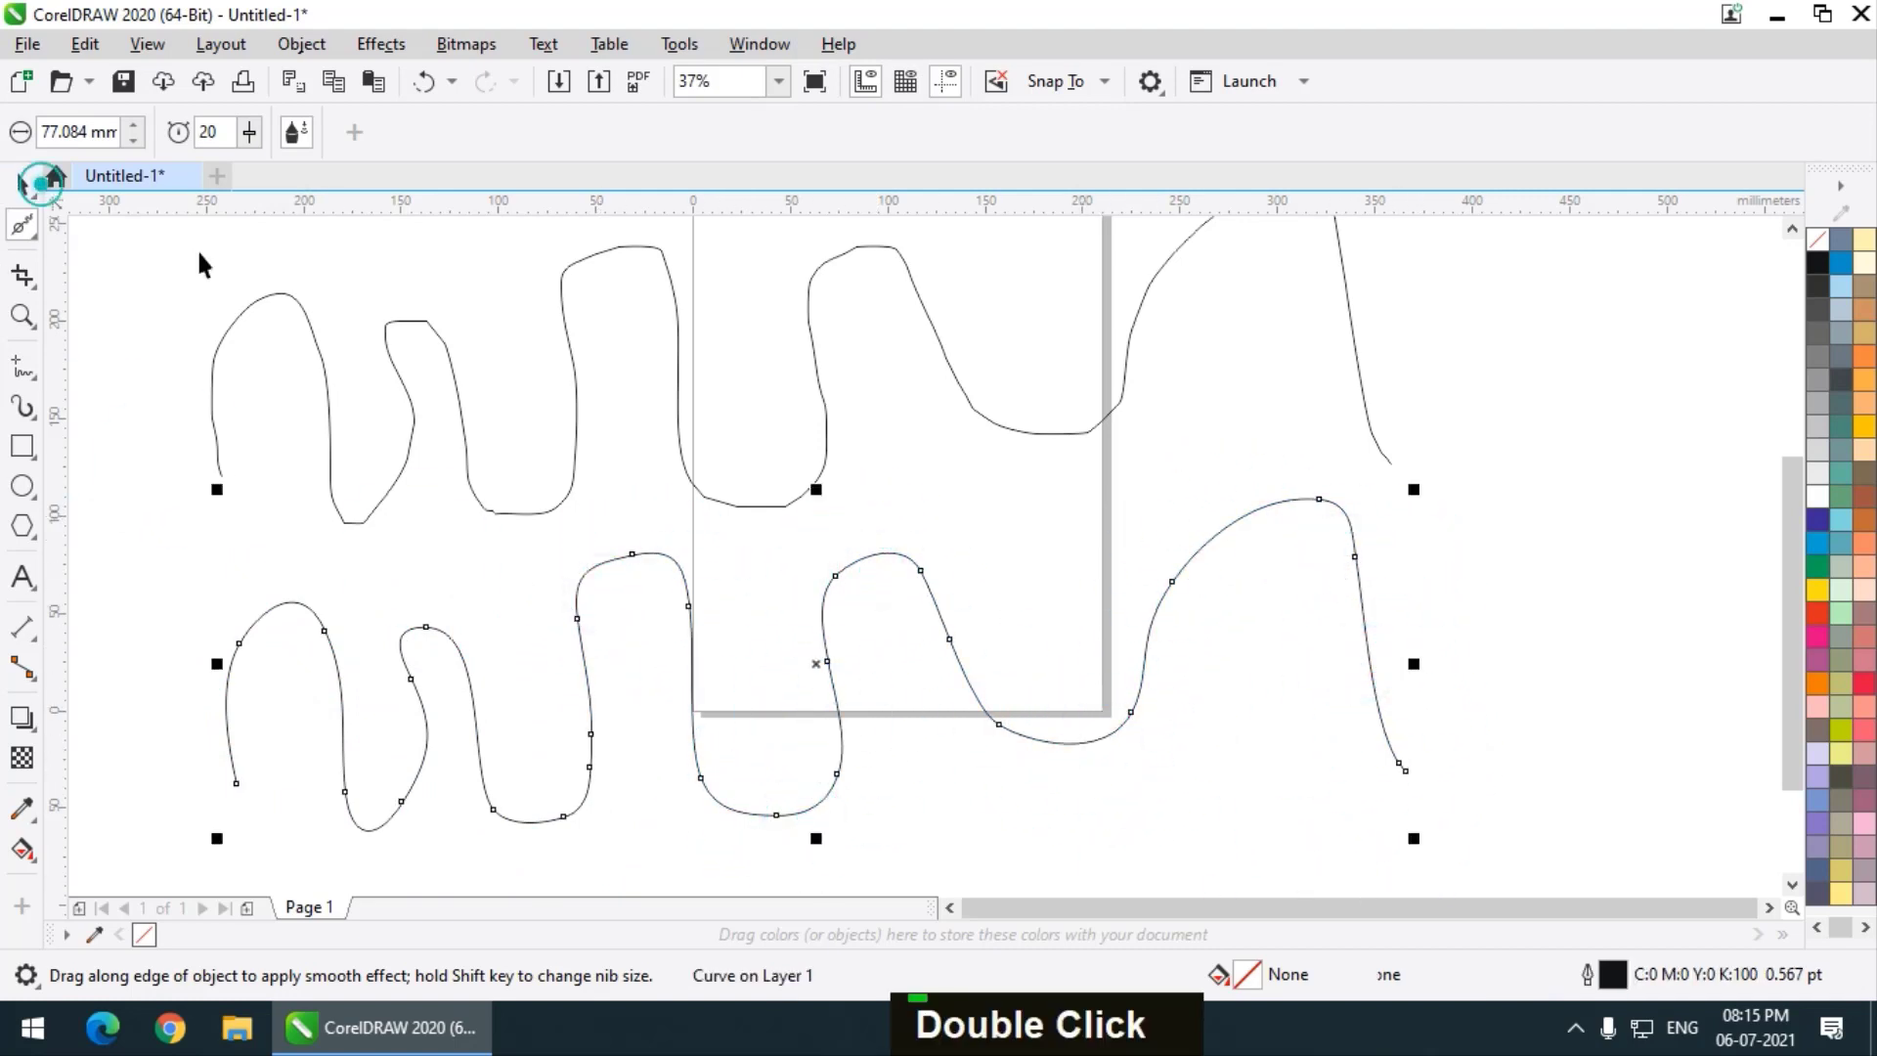
click(197, 252)
scroll(728, 567, up, 1)
click(700, 567)
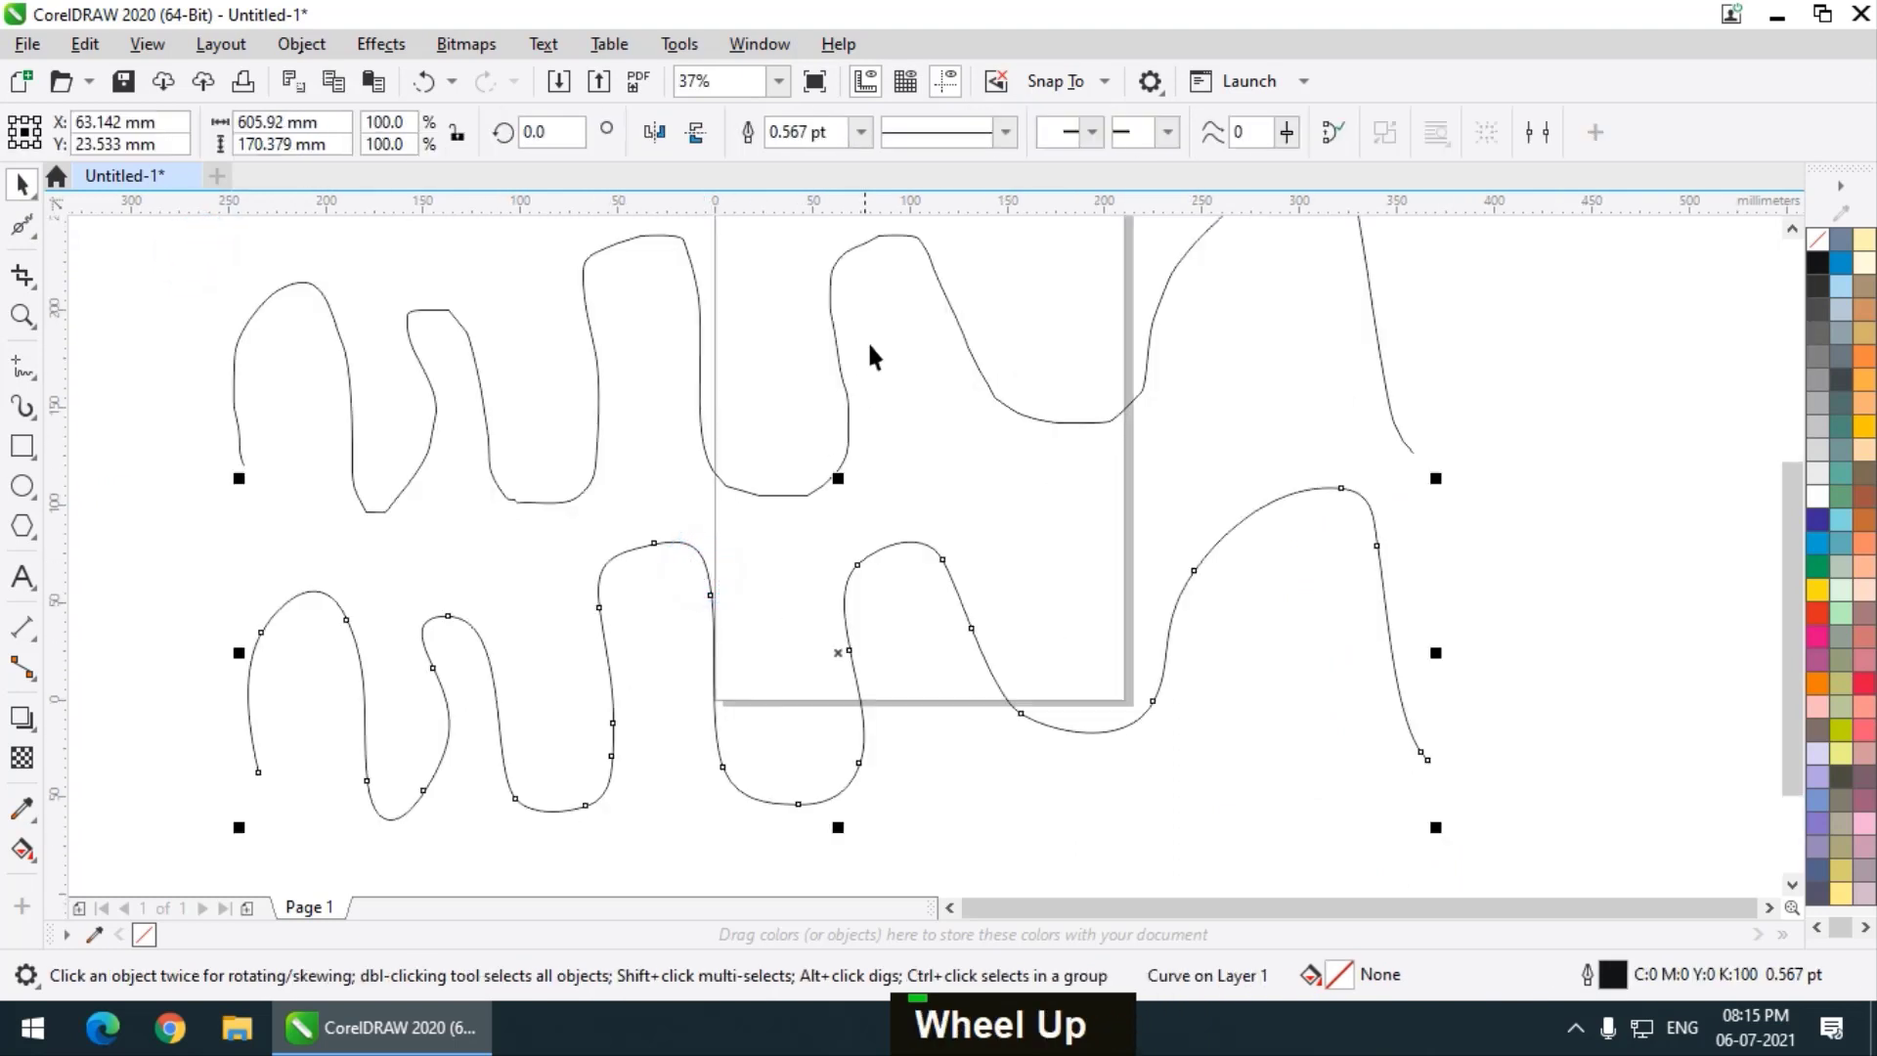
click(859, 135)
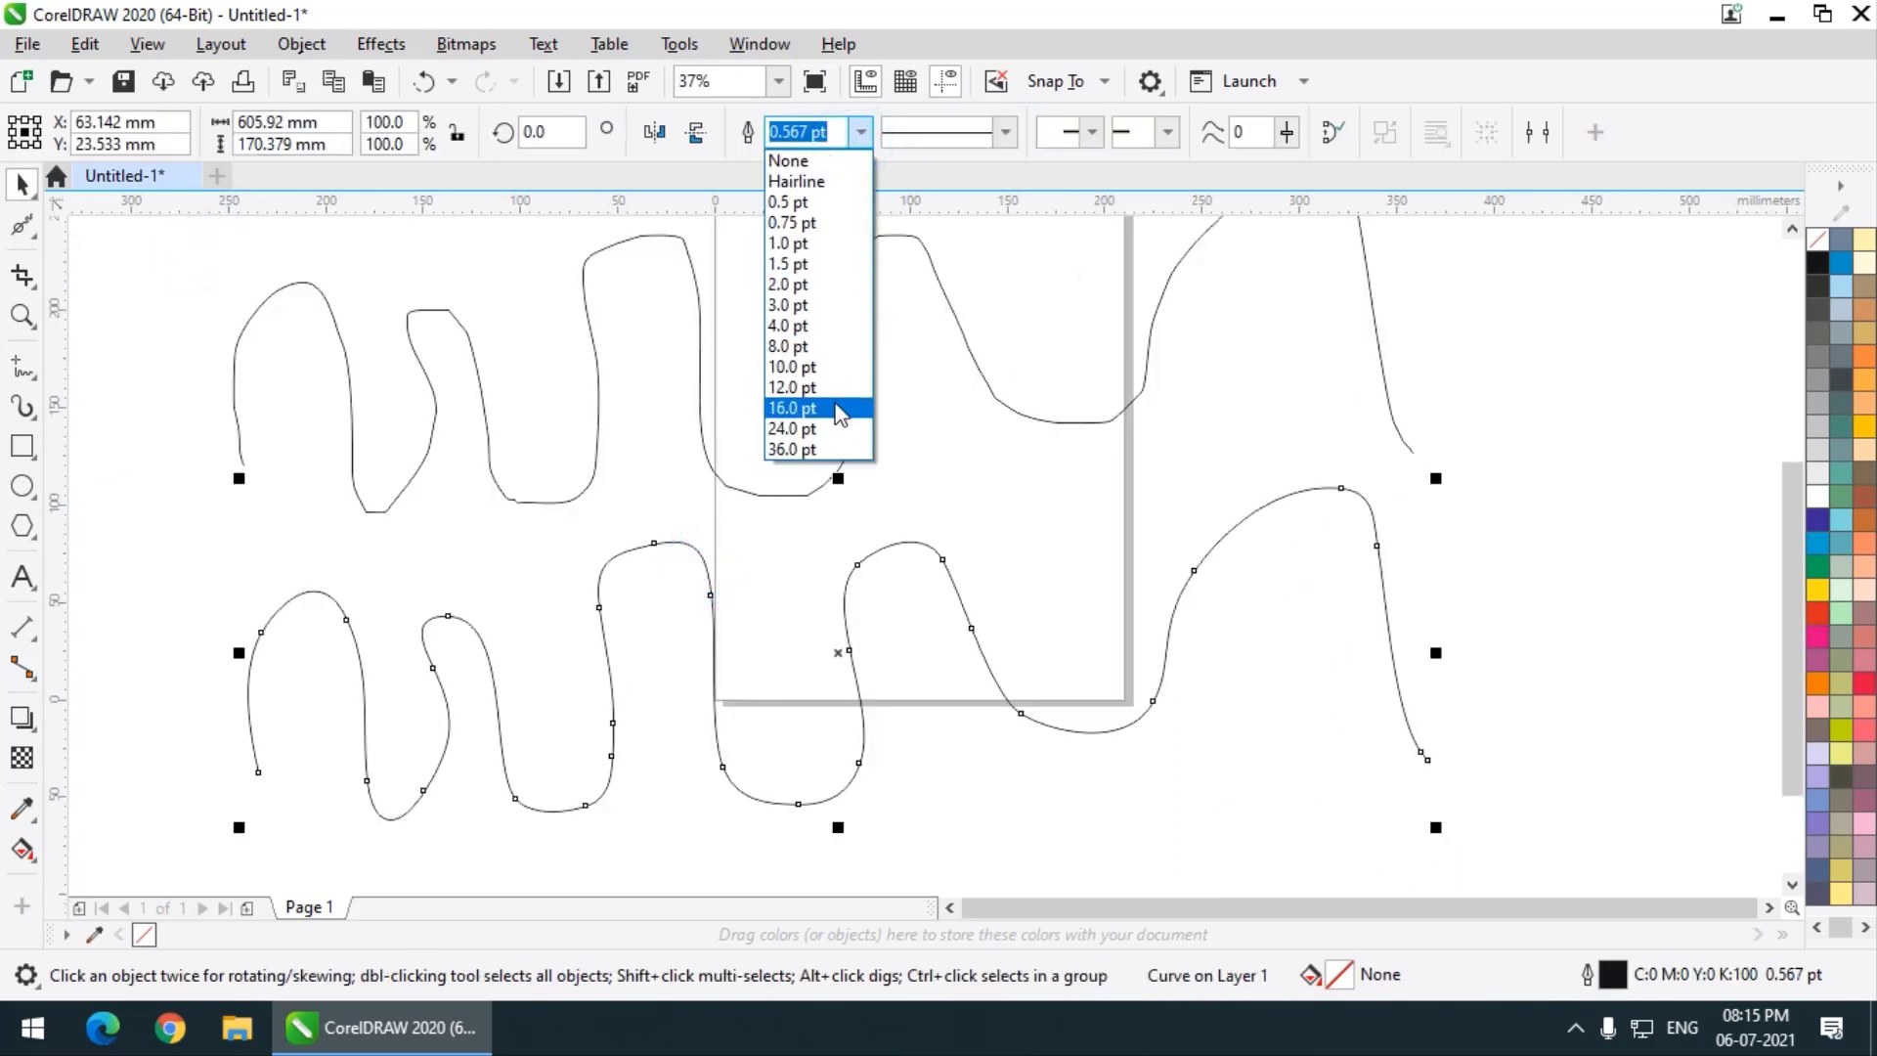
click(827, 431)
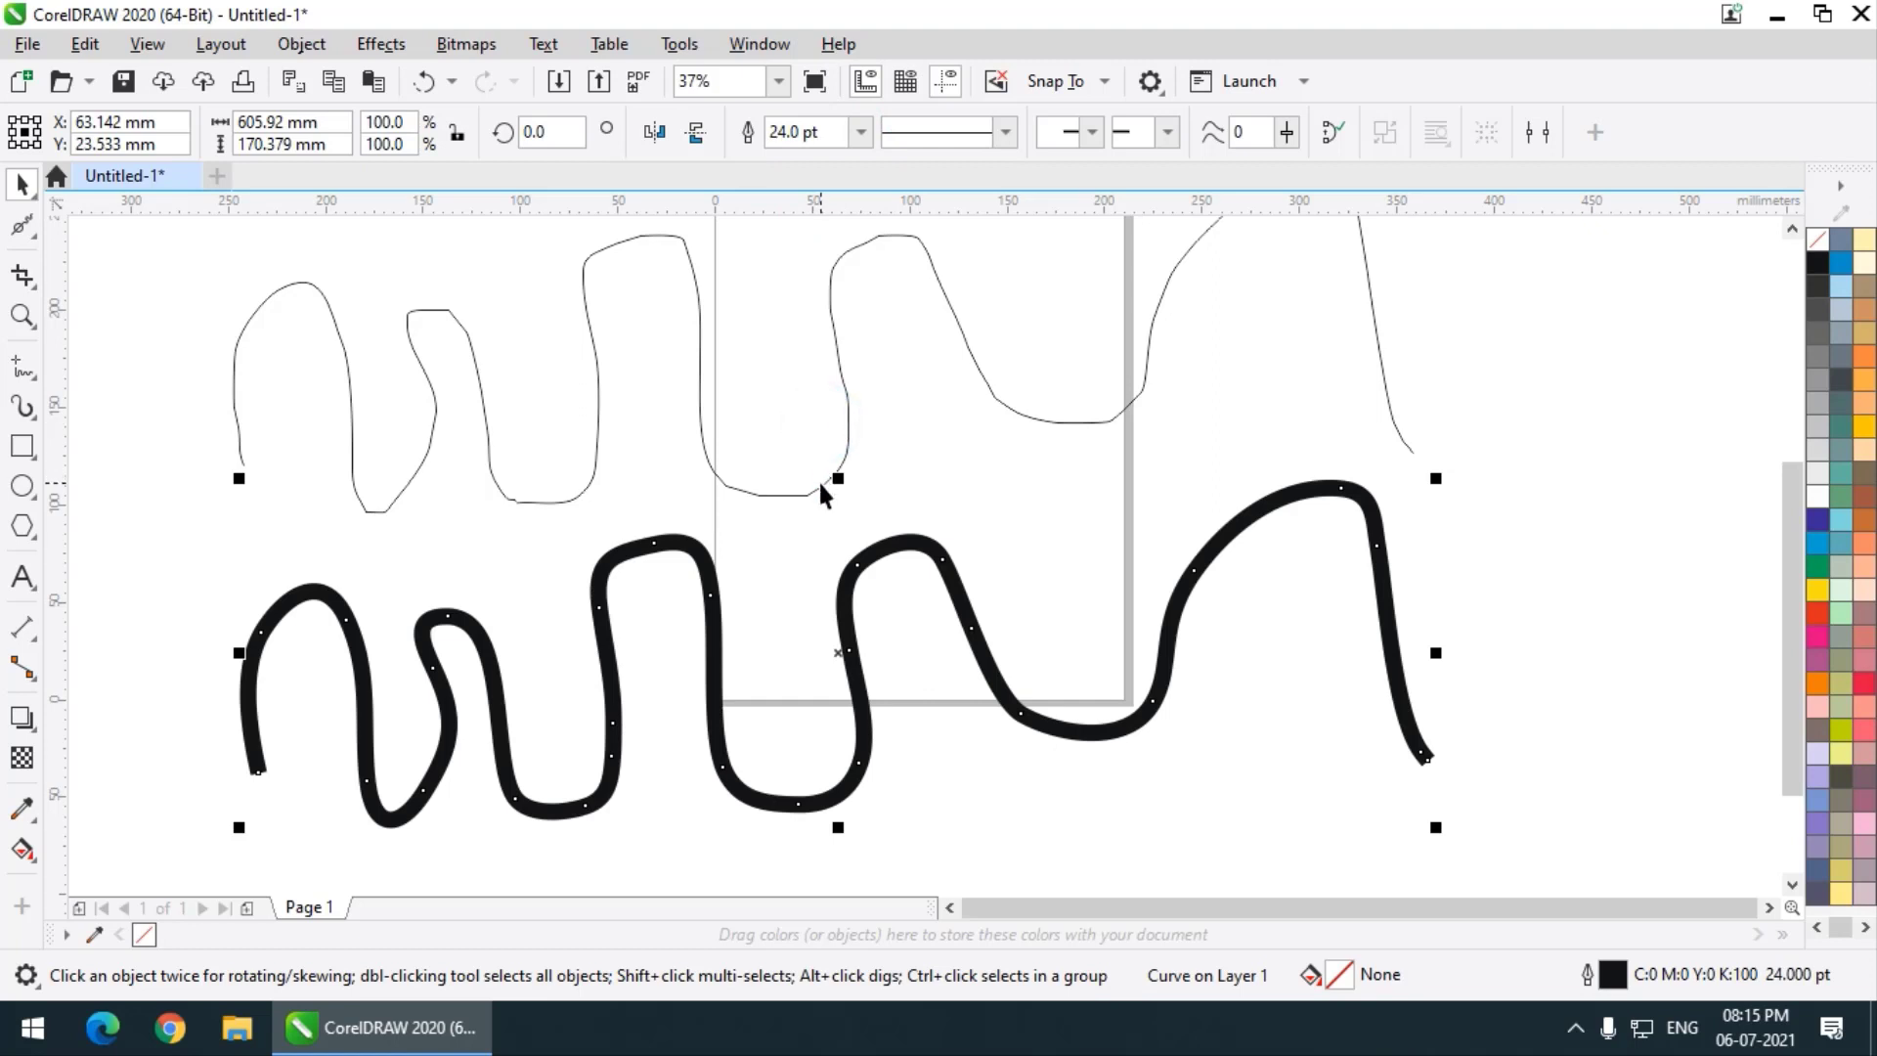
click(821, 486)
click(859, 131)
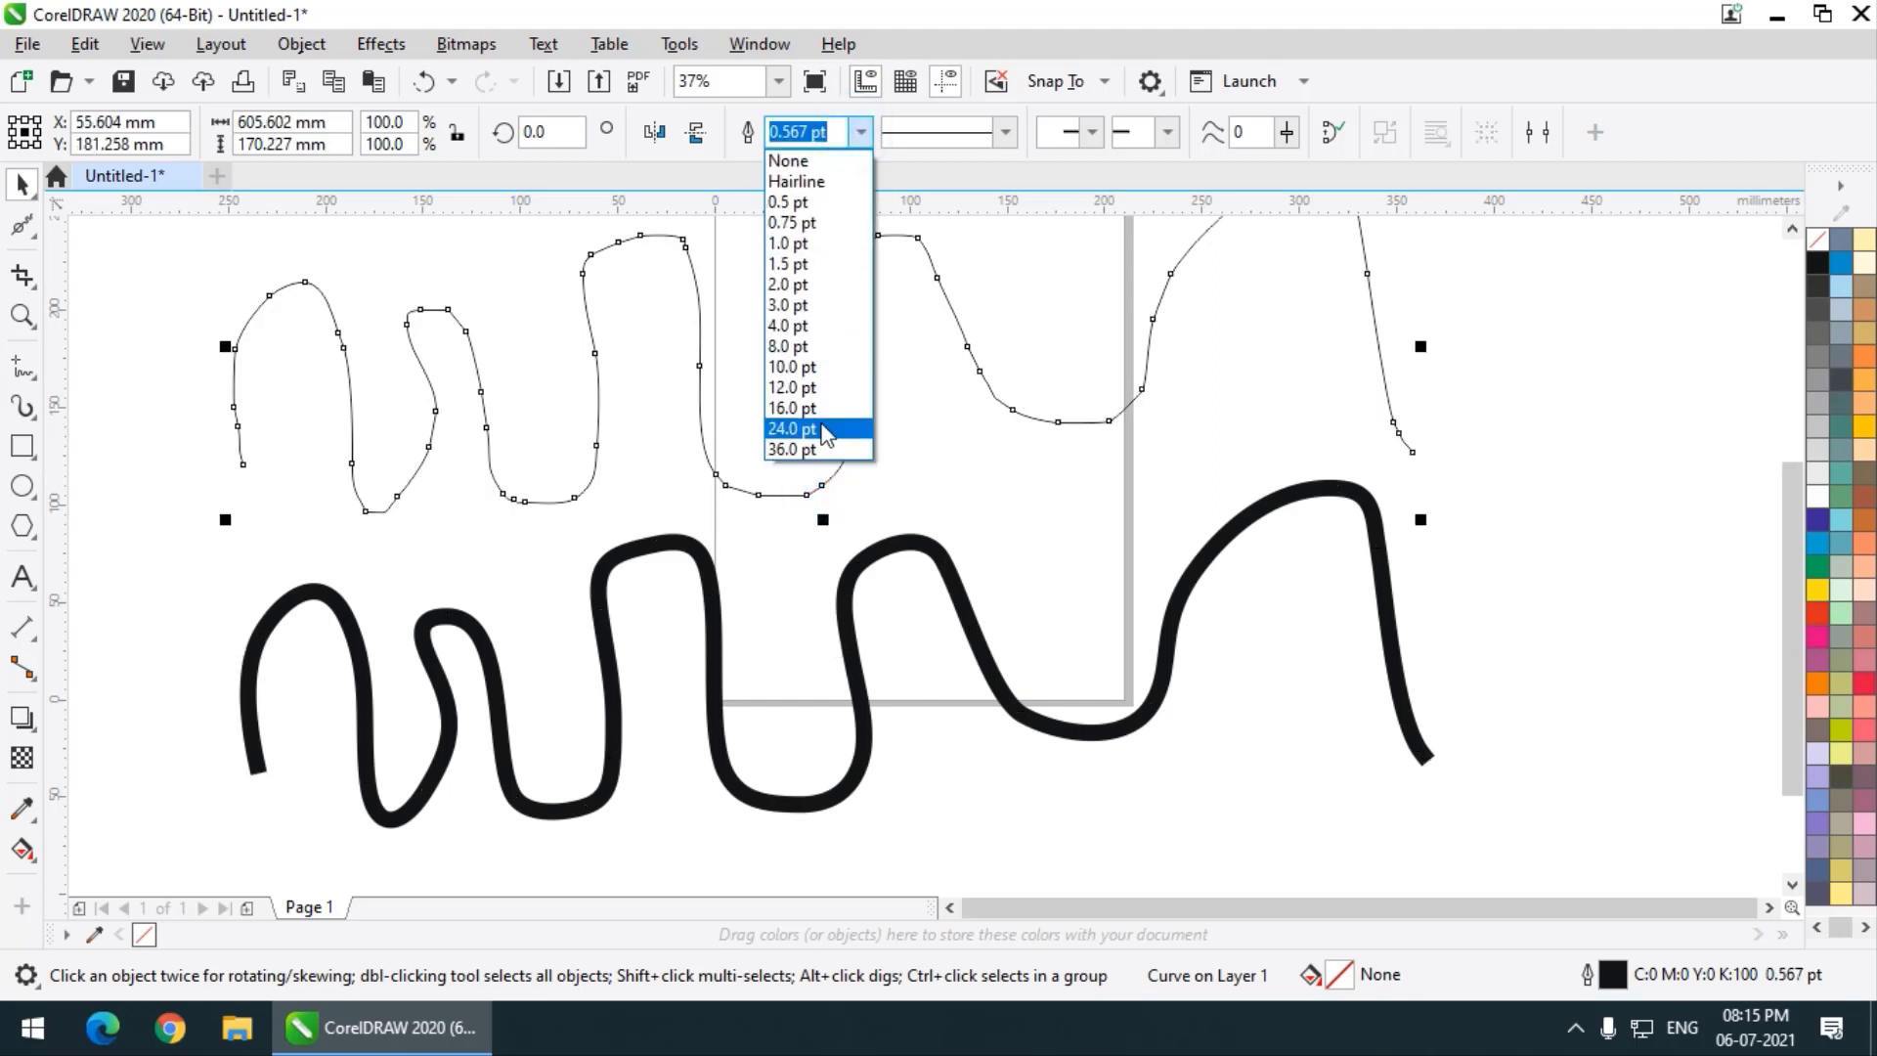
click(827, 431)
click(968, 505)
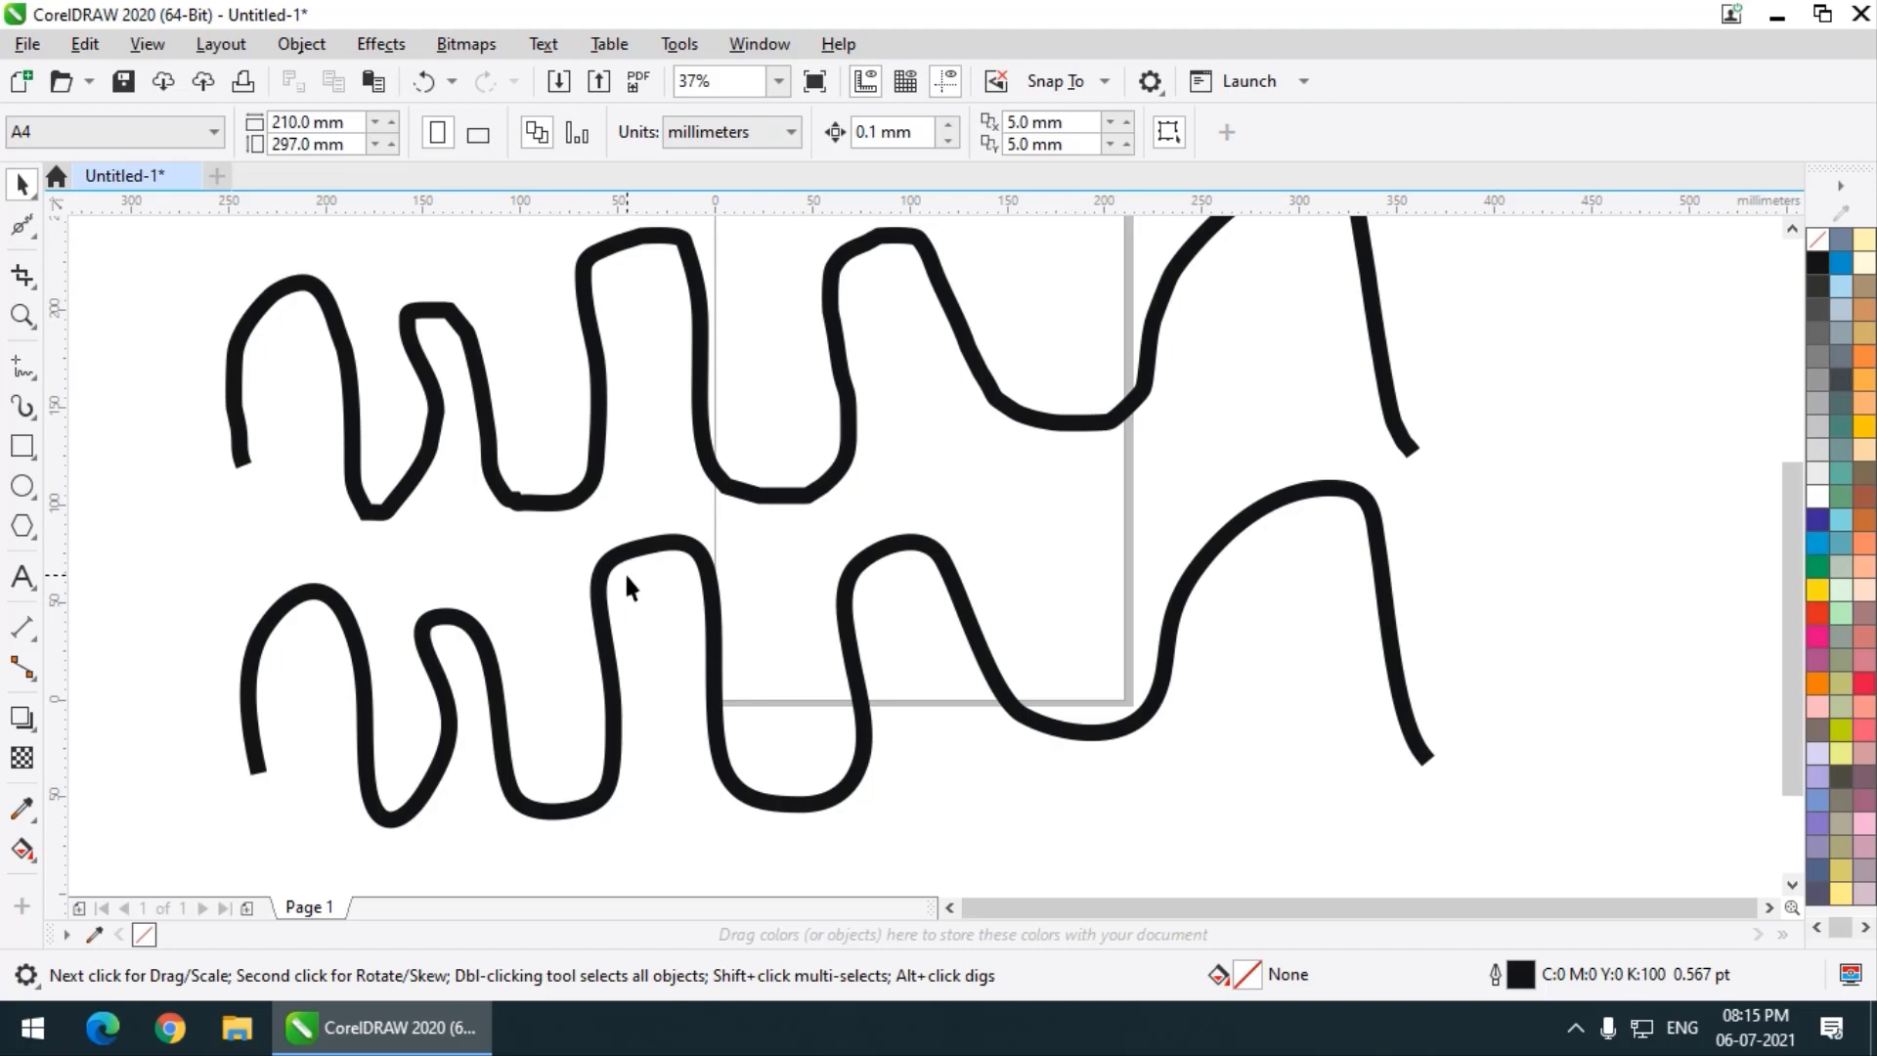
Delete both thick wavy curves from the page
click(670, 544)
key(Delete)
click(592, 492)
key(Delete)
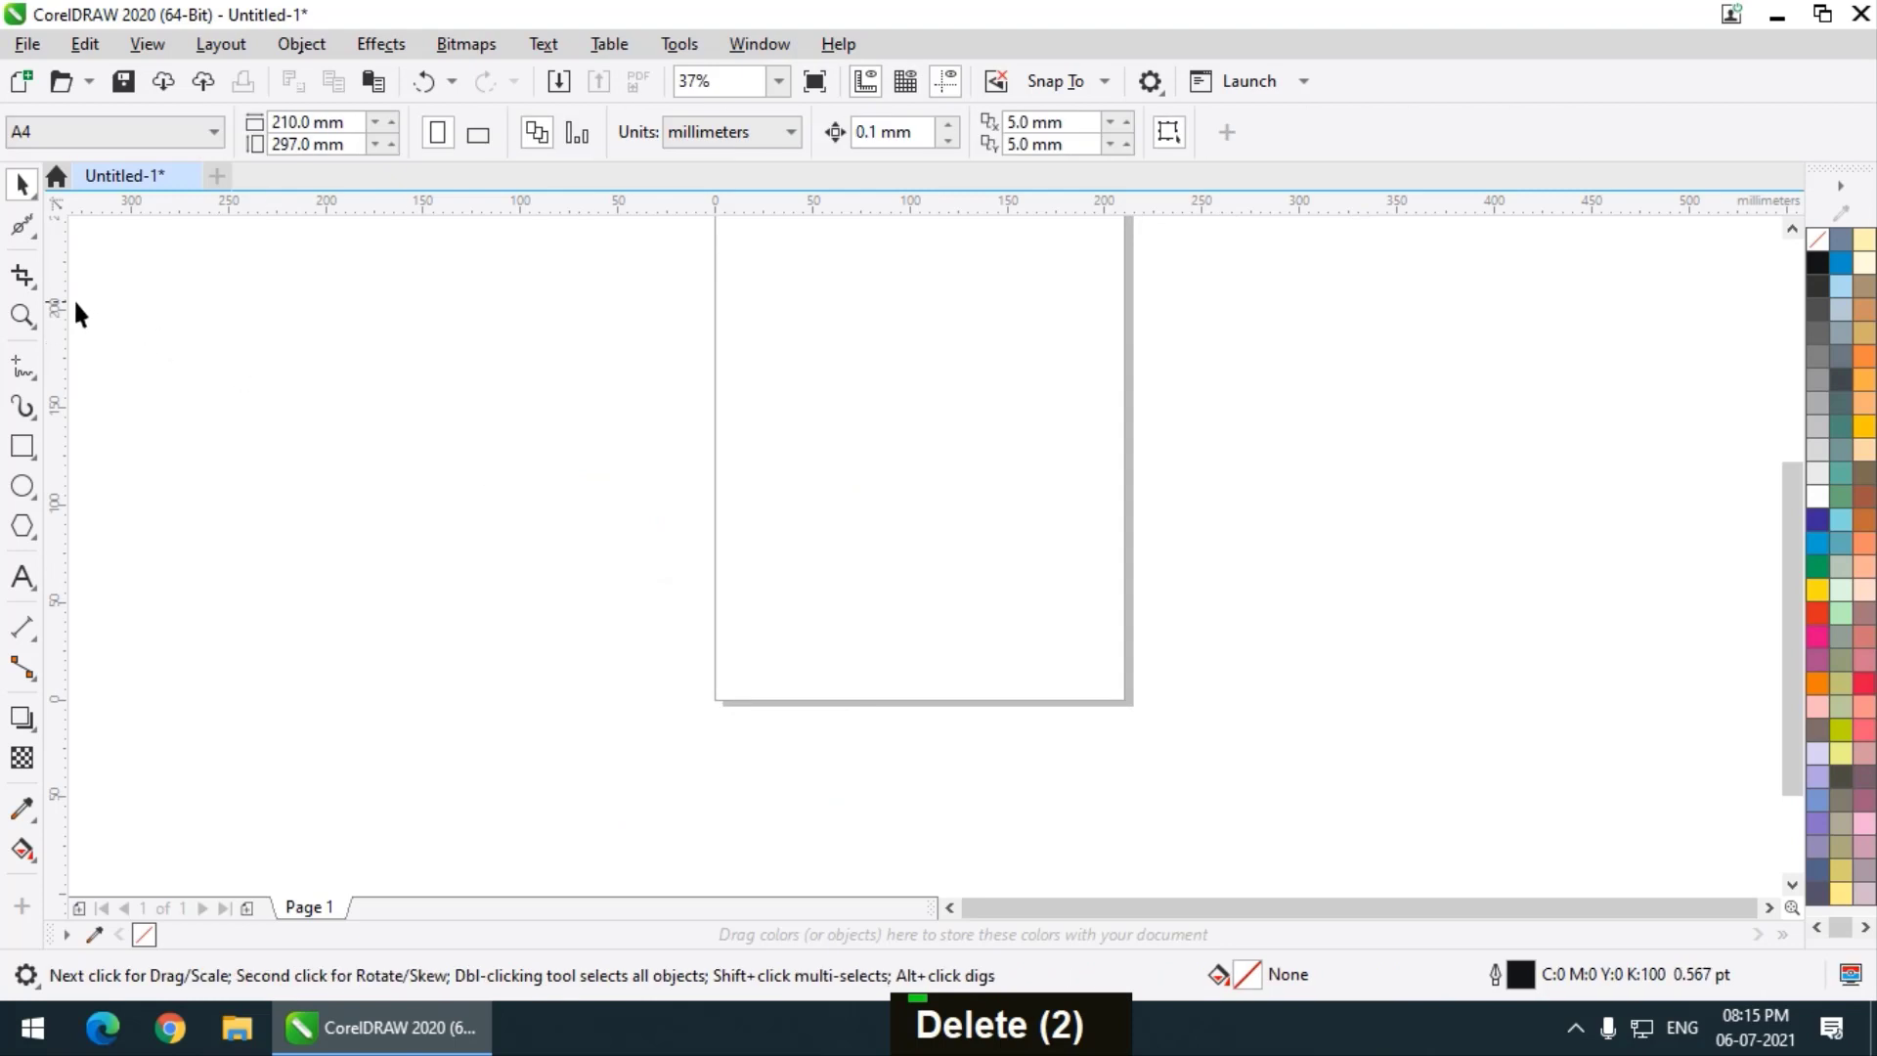
Draw an open zigzag of straight segments about 722 mm wide and 145 mm high with the Pen tool
click(27, 369)
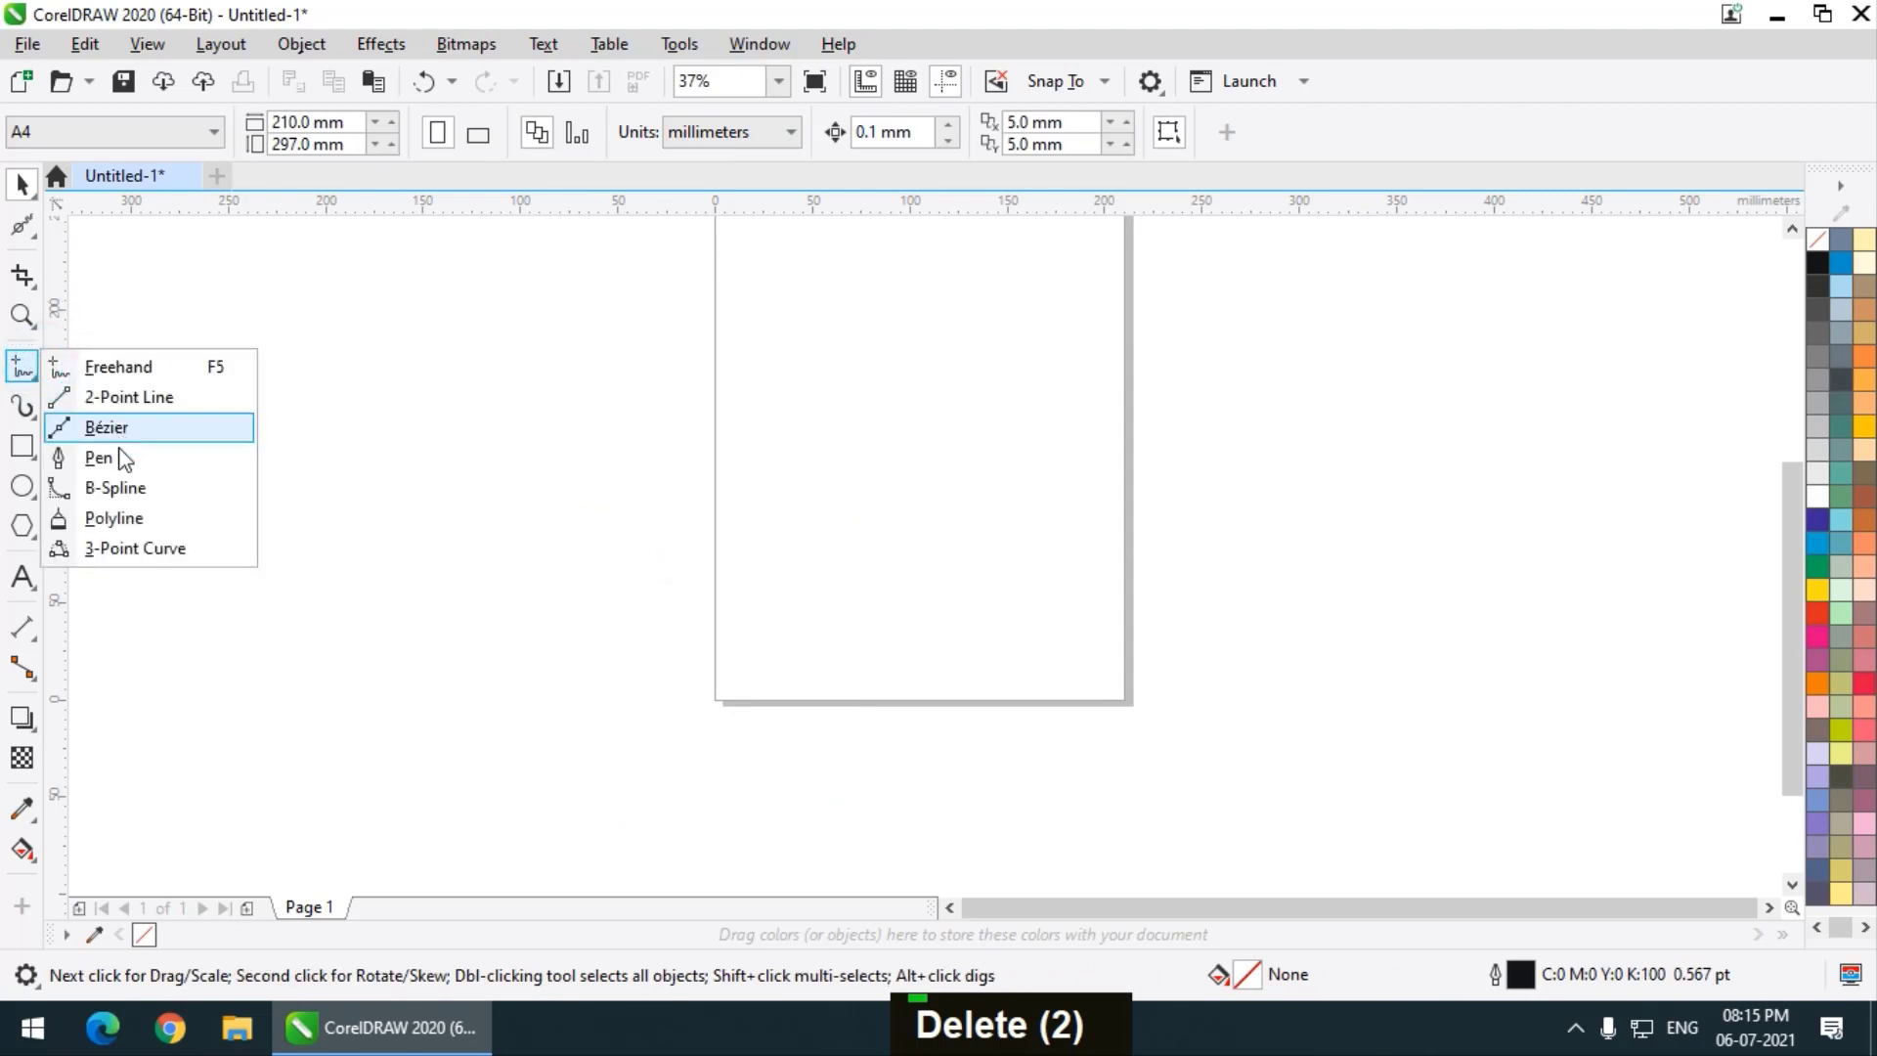
click(120, 451)
scroll(430, 626, down, 1)
scroll(460, 543, up, 1)
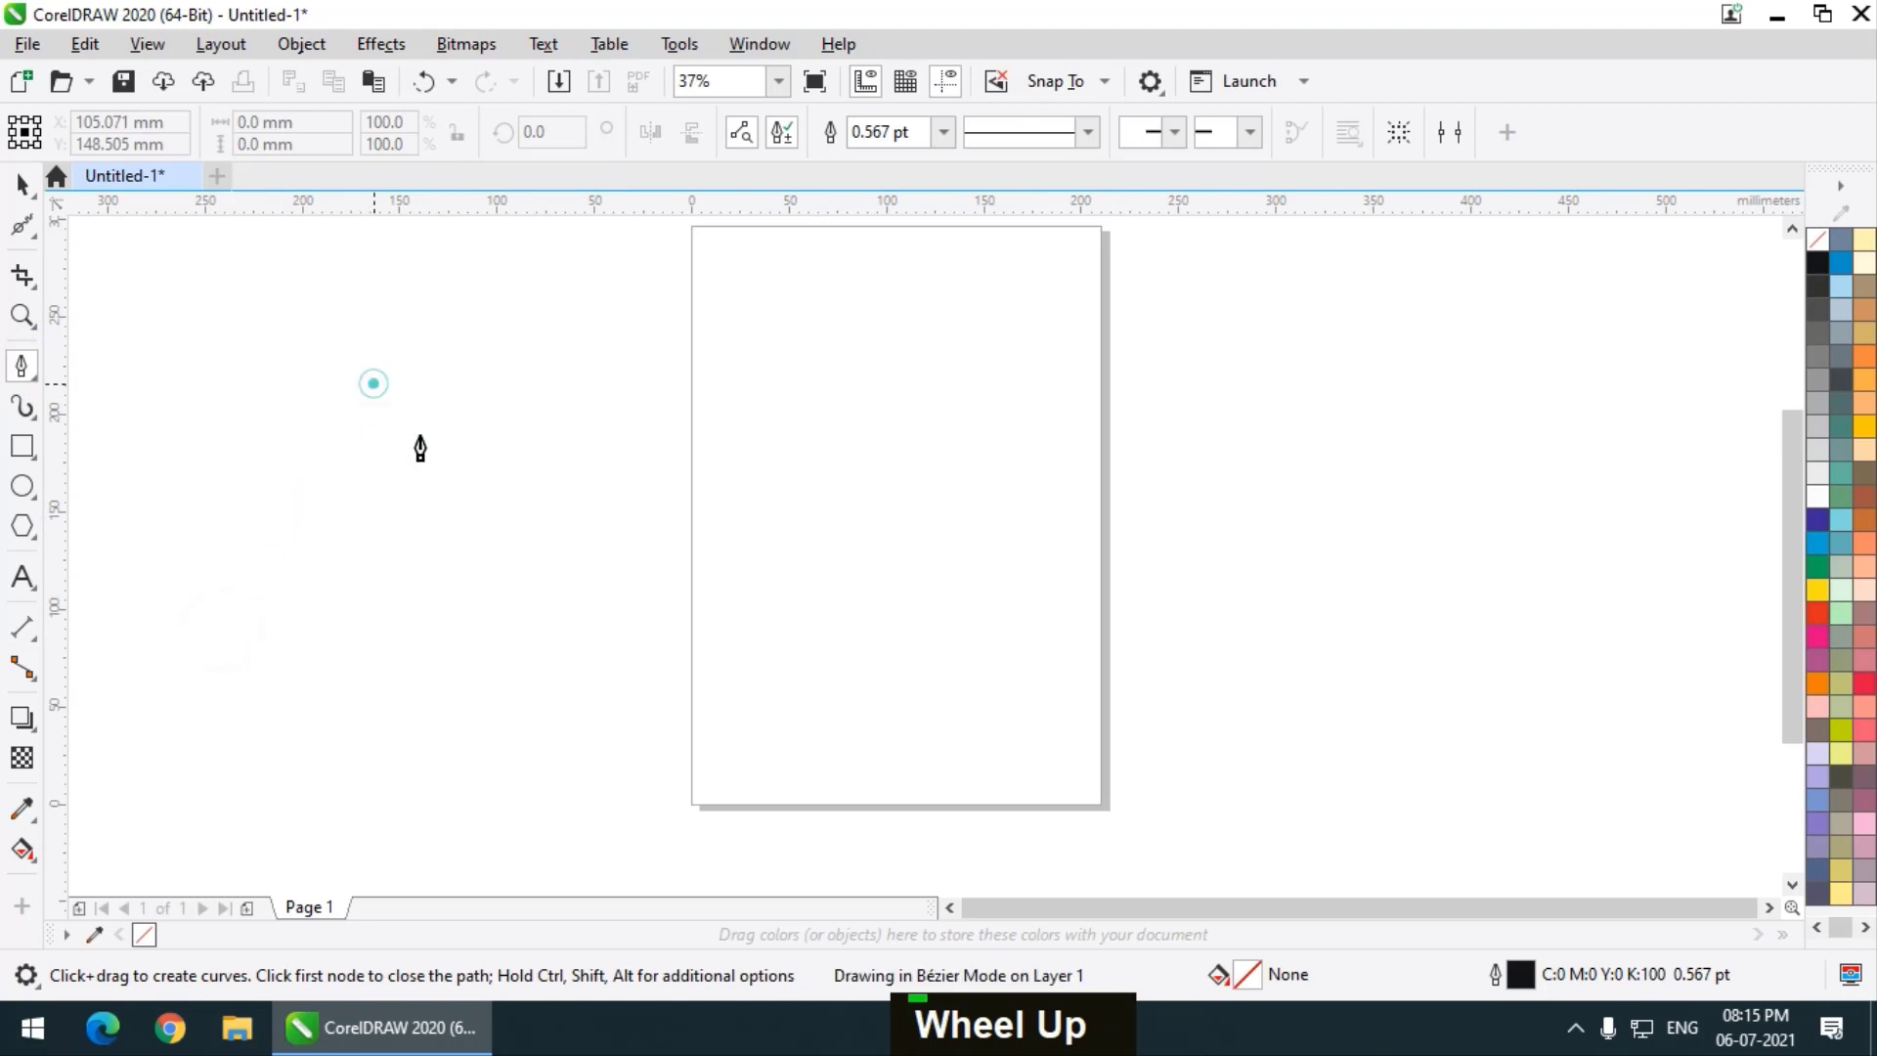
click(585, 593)
click(737, 379)
double_click(950, 645)
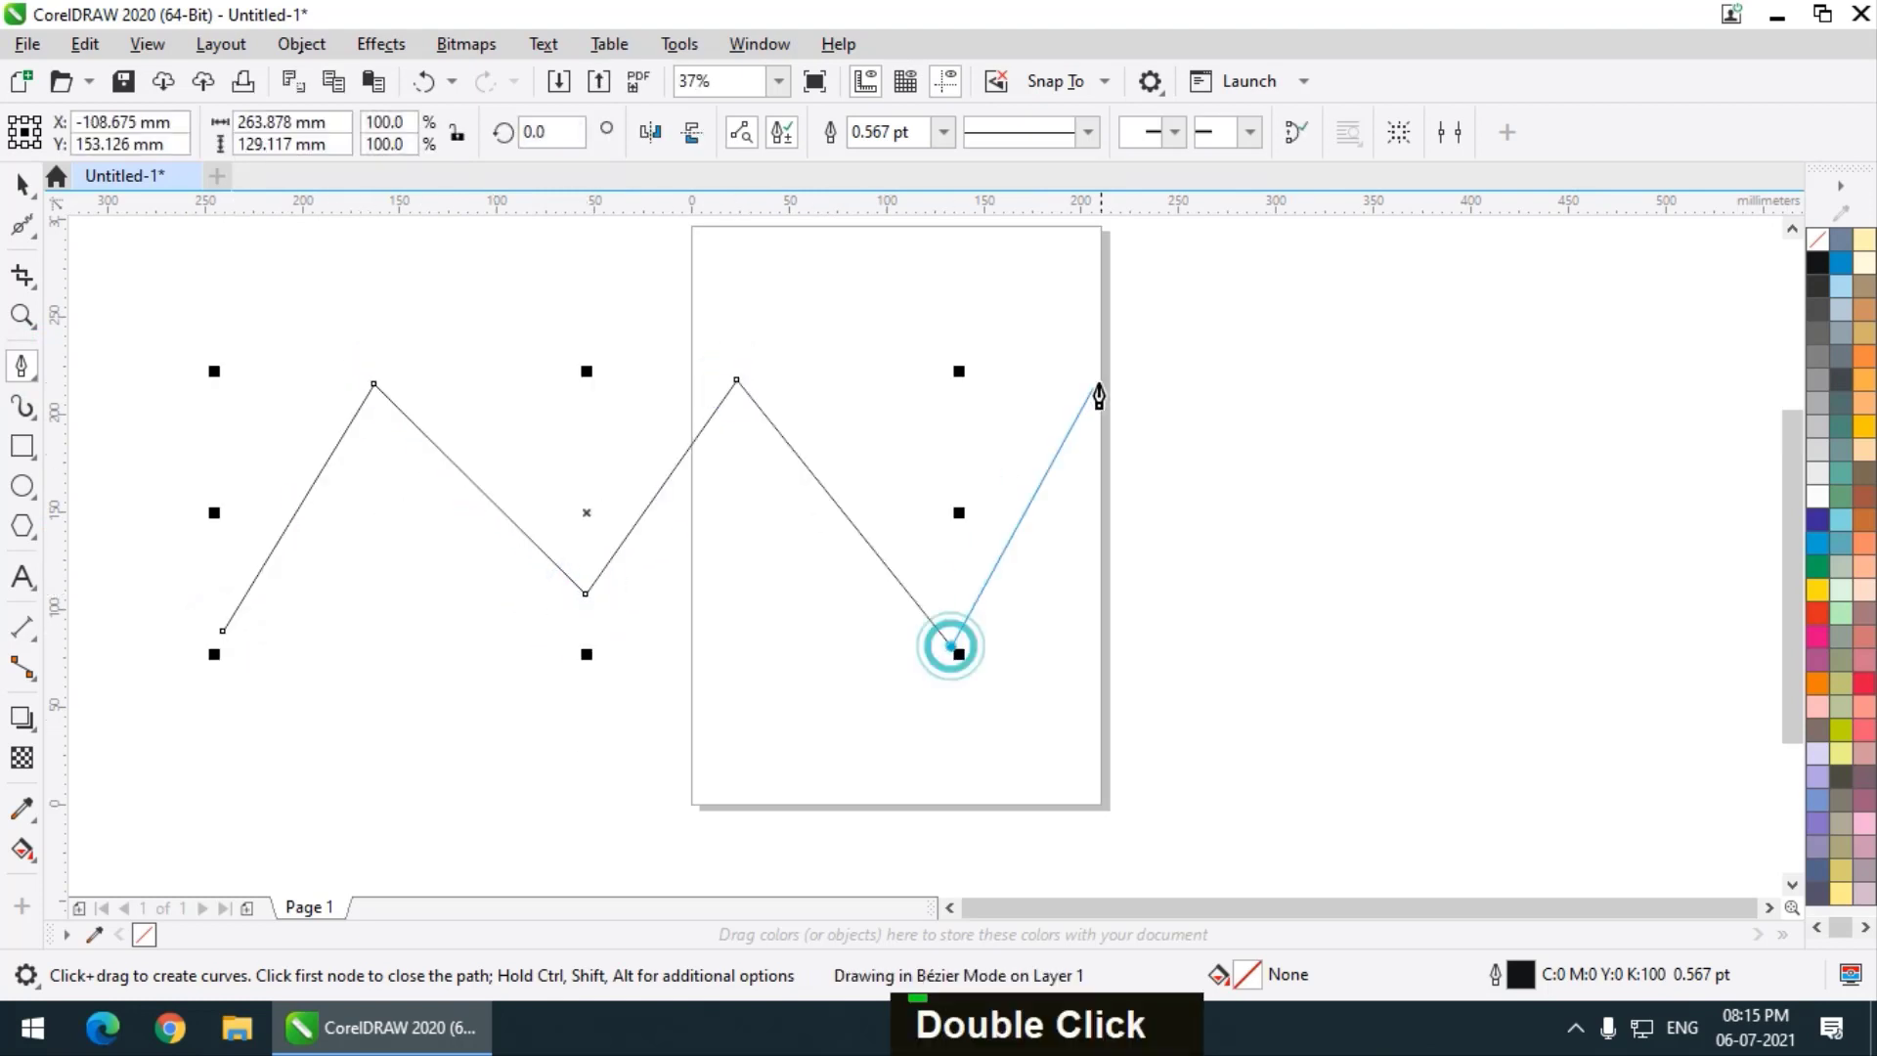
click(1101, 382)
click(1292, 577)
click(1479, 366)
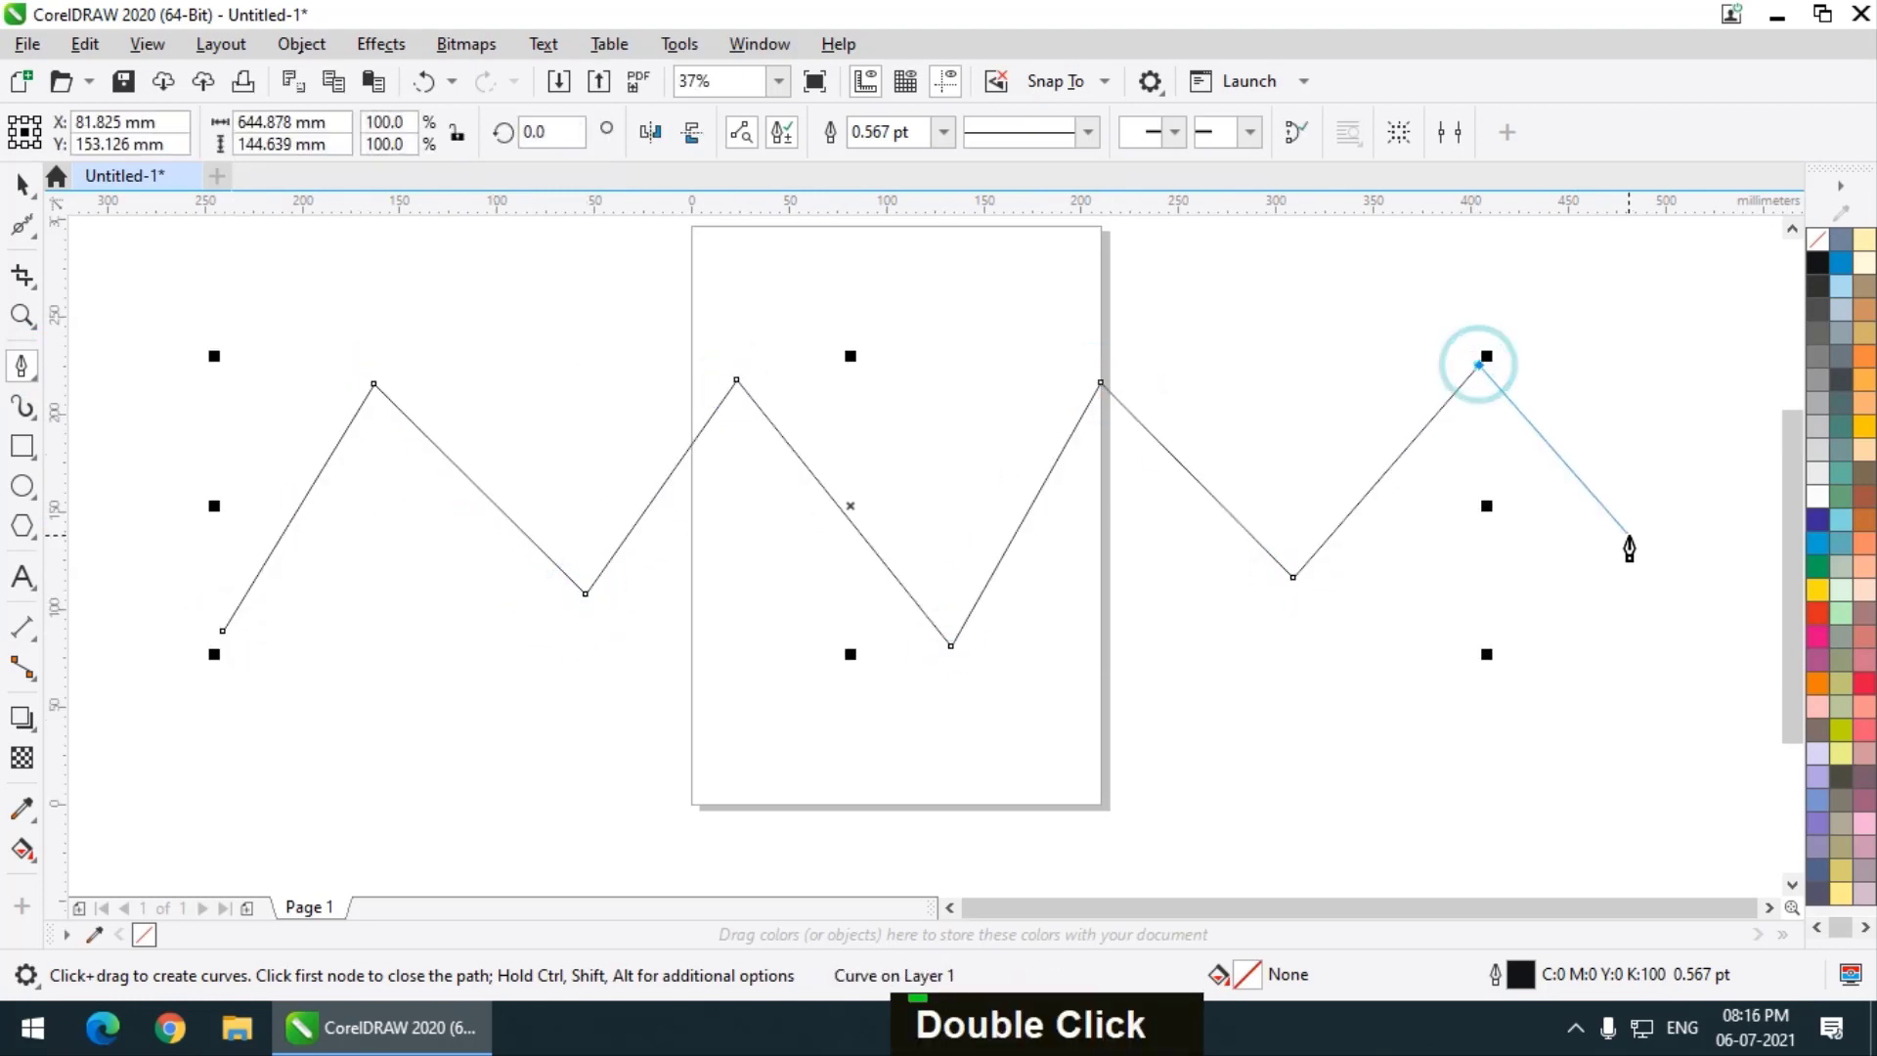
double_click(1628, 535)
key(Escape)
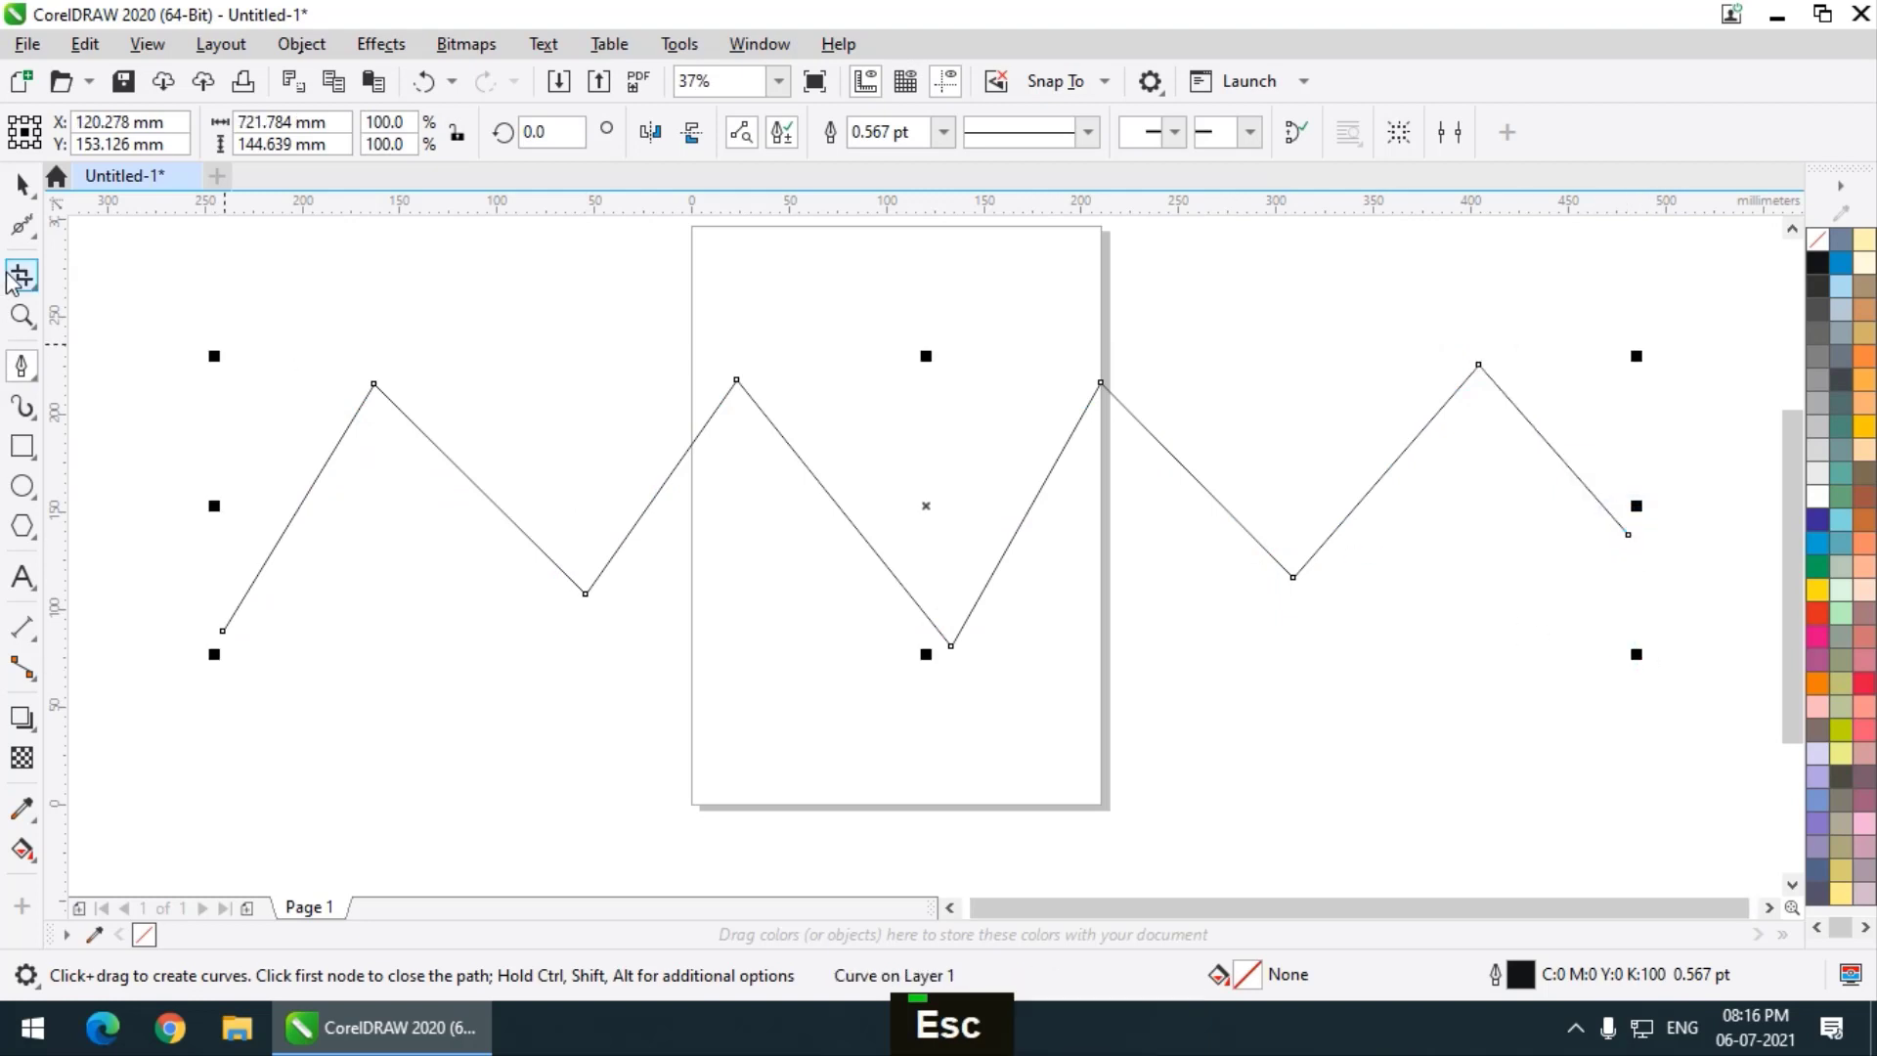
Soften the first peak of the zigzag with repeated Smooth tool strokes at rate 20
click(22, 227)
scroll(401, 409, up, 3)
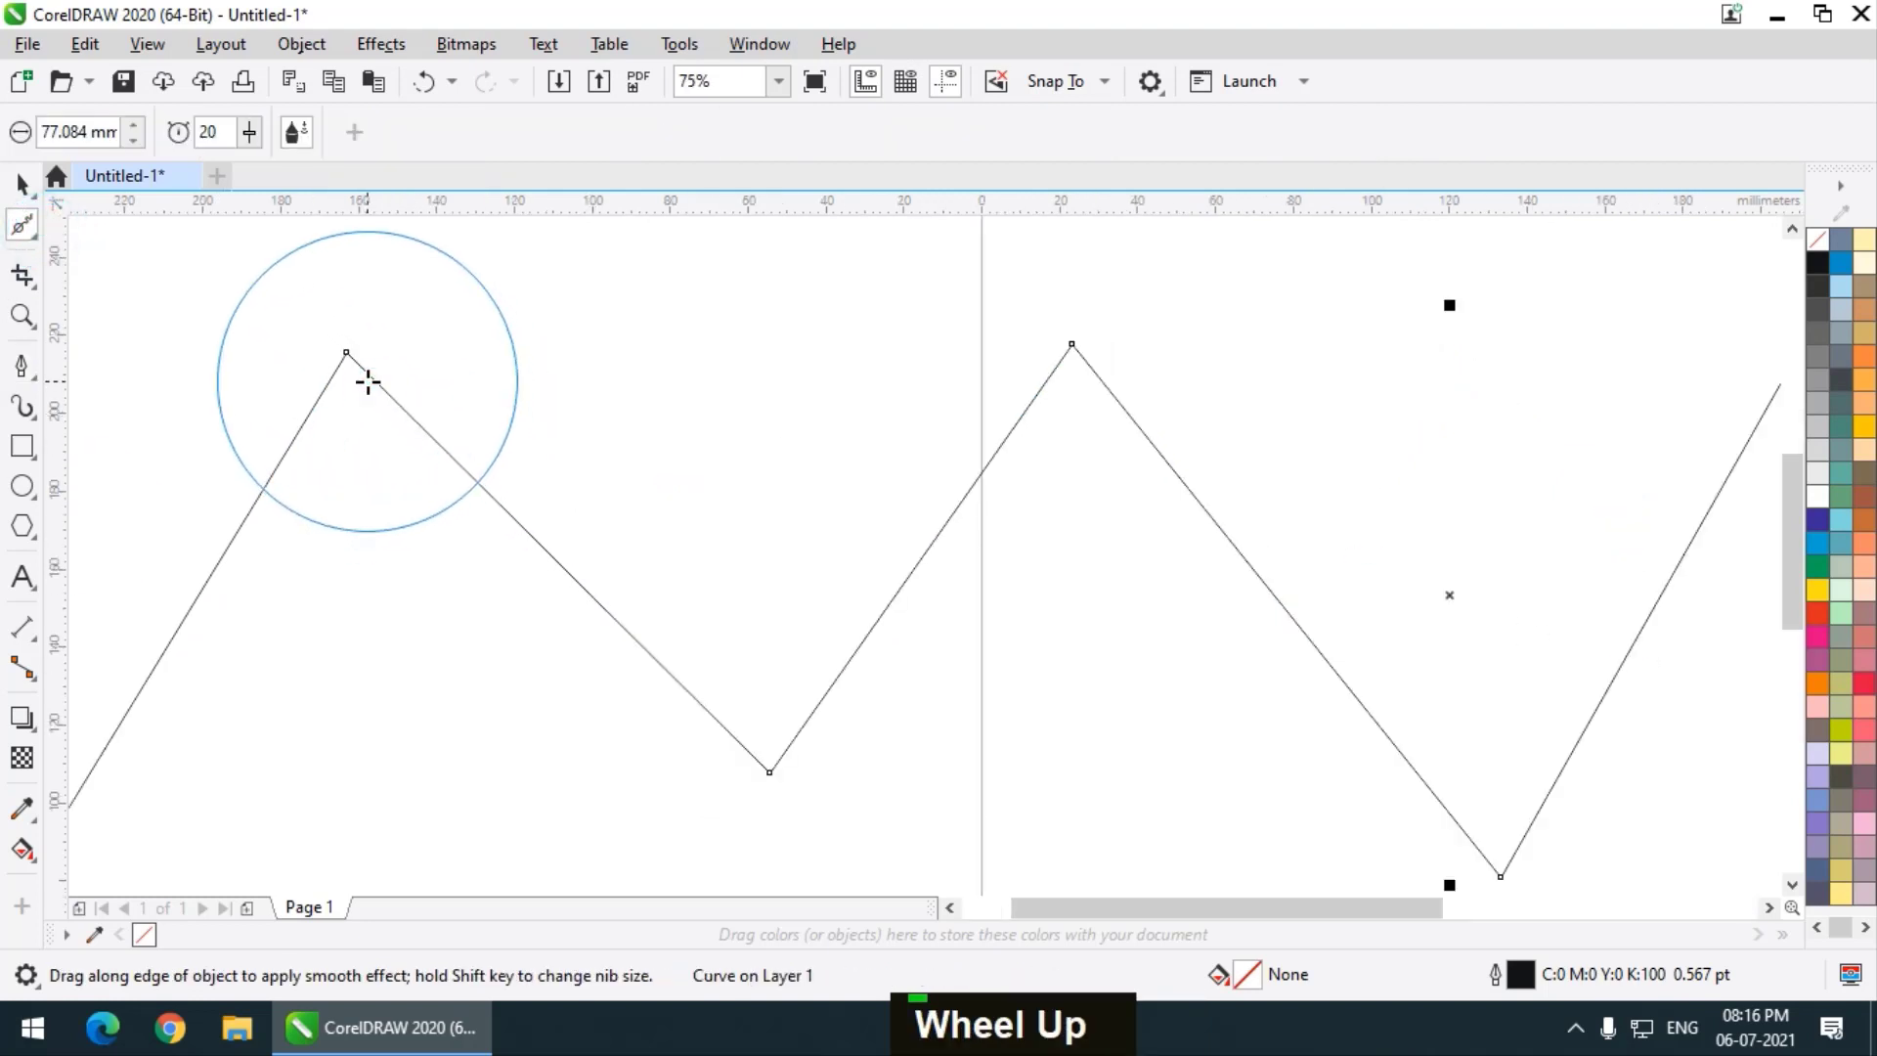
double_click(366, 382)
drag(334, 322, 360, 532)
drag(302, 352, 528, 430)
drag(326, 382, 745, 389)
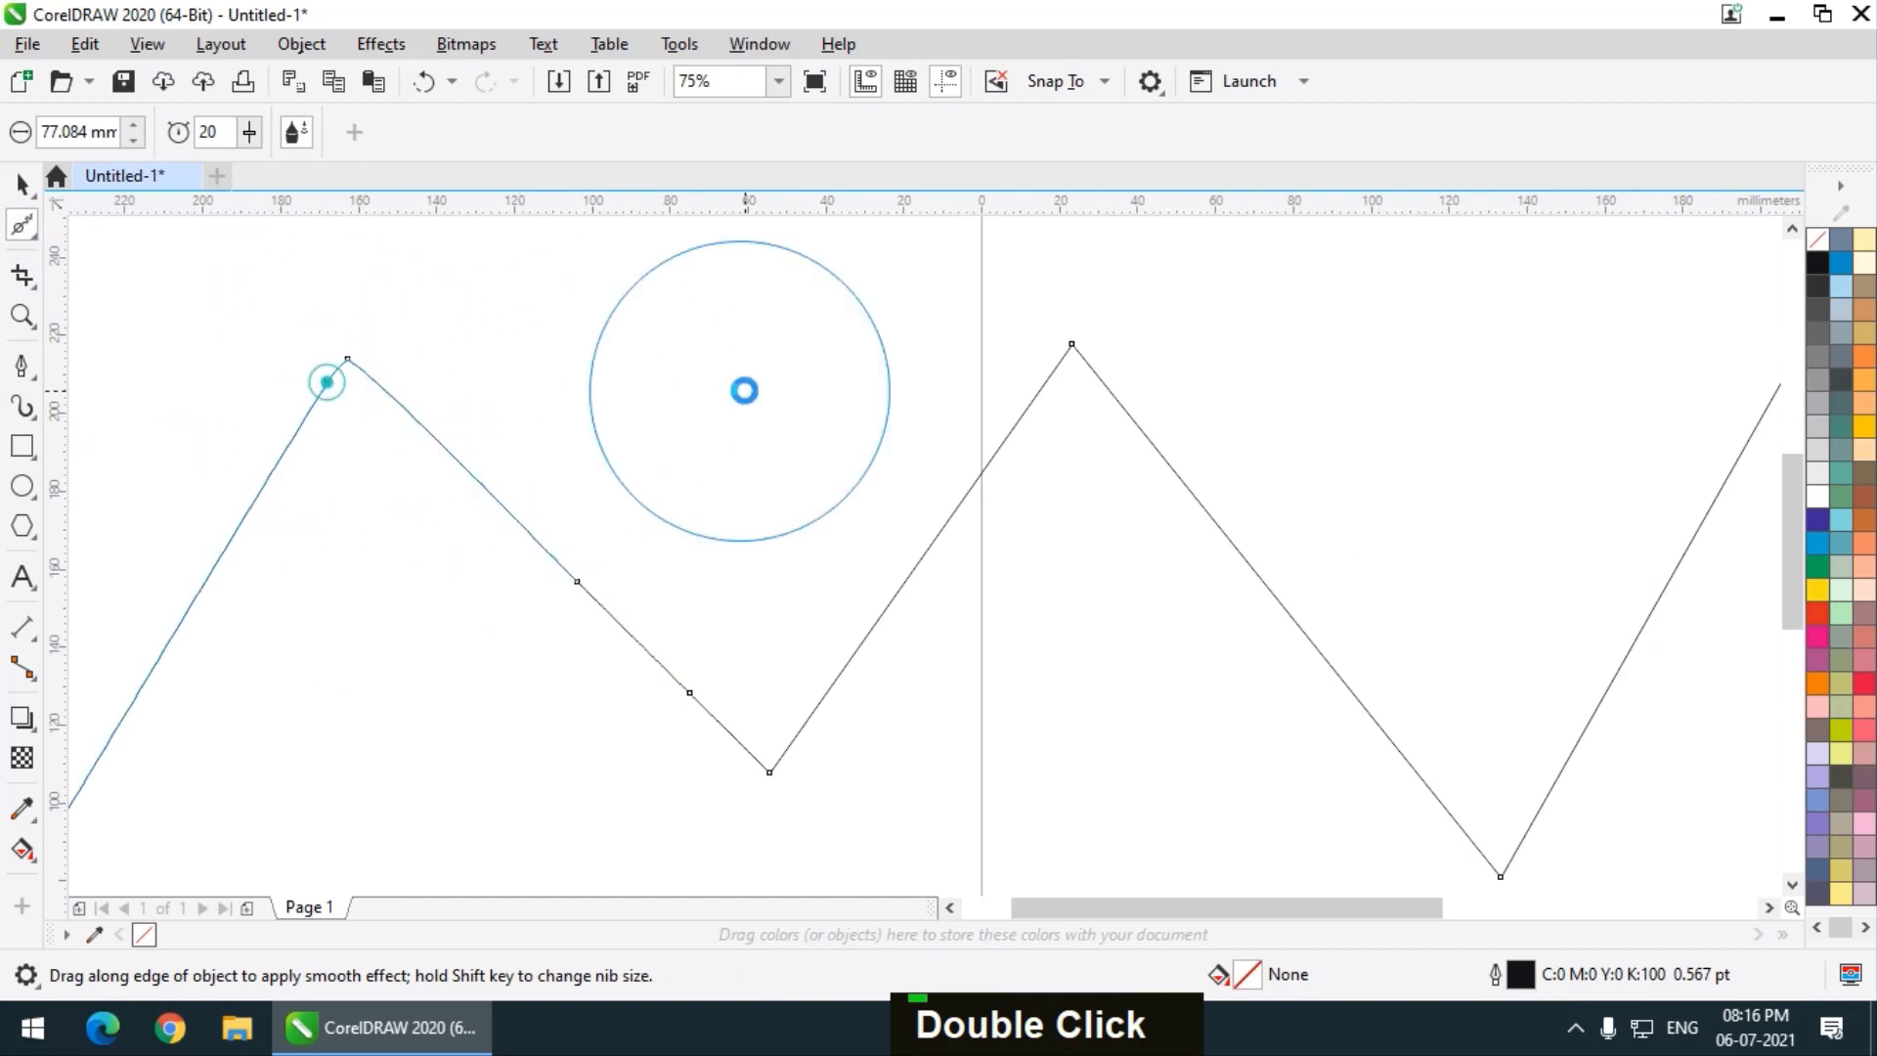
mouse_move(255, 396)
mouse_down()
mouse_move(657, 404)
mouse_move(573, 402)
mouse_up()
mouse_move(352, 361)
mouse_down()
mouse_move(563, 521)
mouse_move(498, 497)
mouse_move(480, 449)
mouse_move(541, 545)
mouse_up()
drag(475, 436, 59, 486)
drag(494, 482, 268, 486)
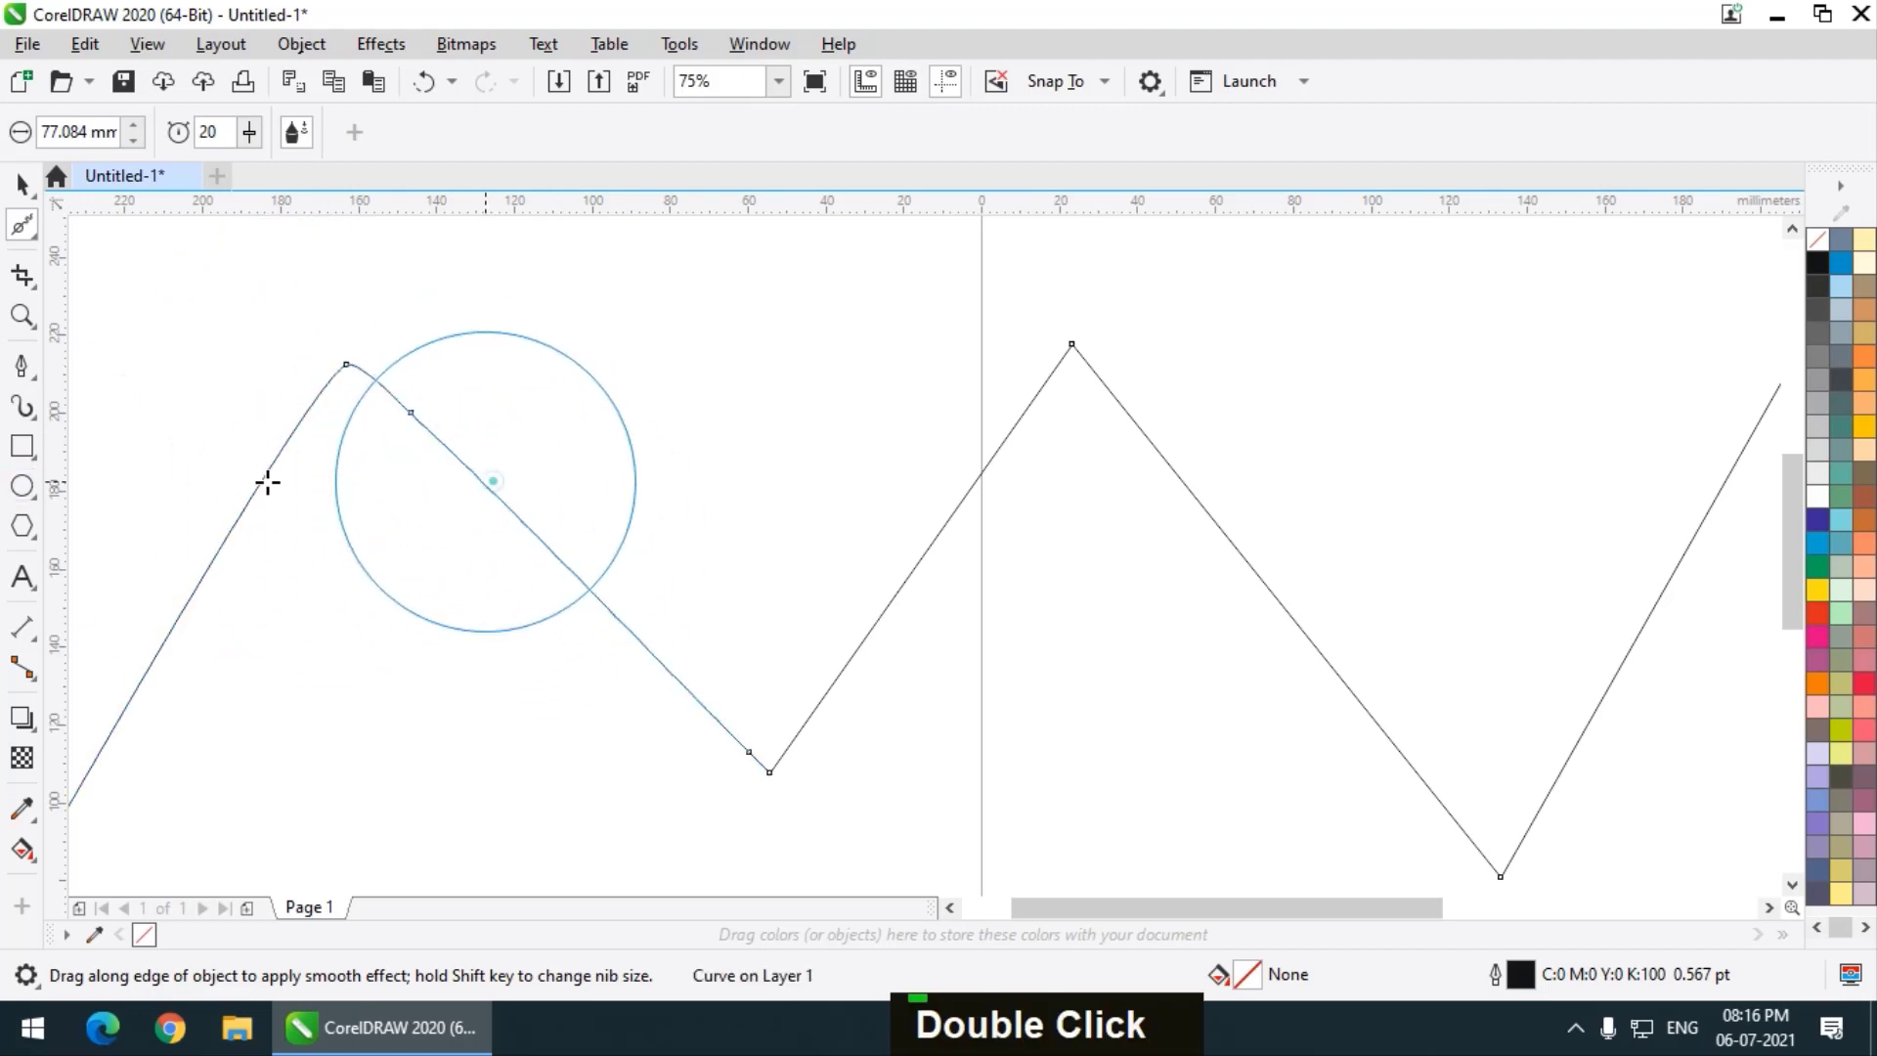
mouse_move(615, 410)
mouse_down()
mouse_move(262, 413)
mouse_move(182, 449)
mouse_move(268, 453)
mouse_up()
drag(520, 411, 214, 452)
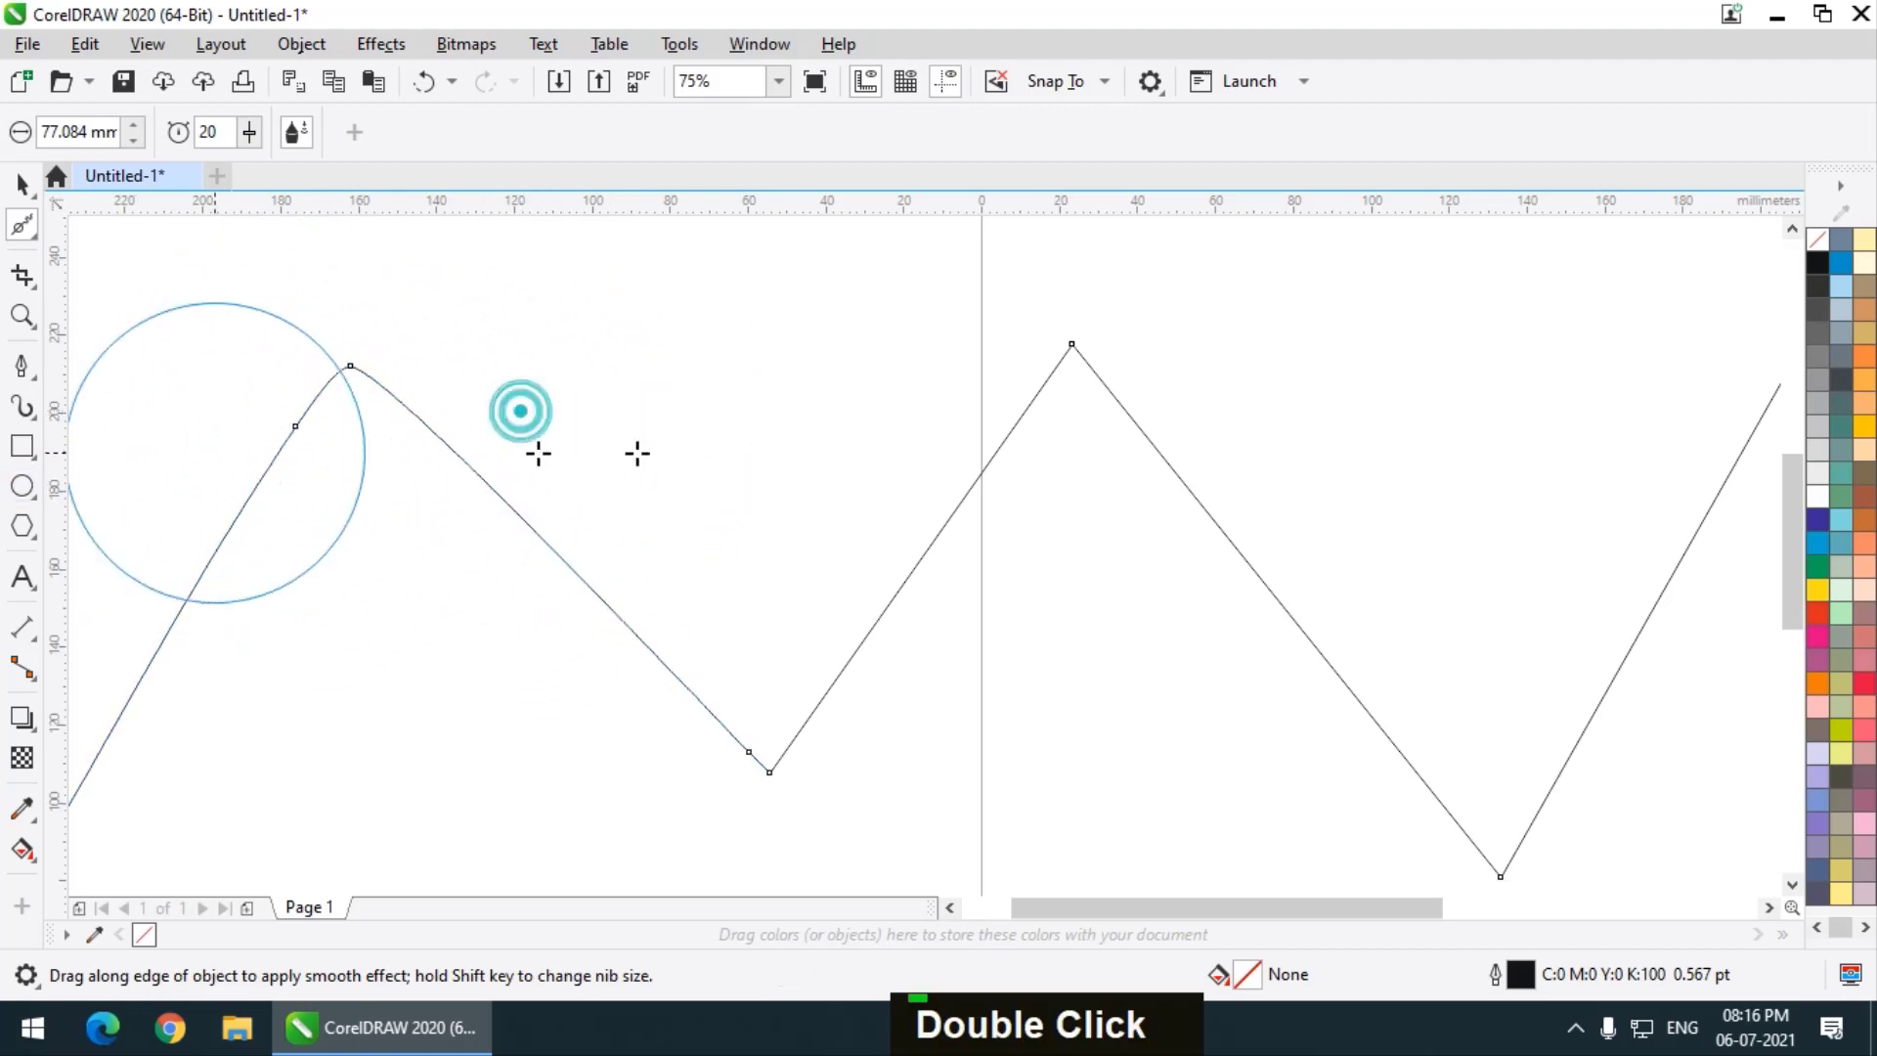
mouse_move(652, 452)
mouse_down()
mouse_move(664, 415)
mouse_move(199, 460)
mouse_up()
drag(658, 415, 262, 490)
drag(532, 424, 130, 469)
Round off the zigzag's first valley with repeated Smooth tool strokes at rate 20
mouse_move(652, 447)
mouse_down()
mouse_move(884, 788)
mouse_move(811, 746)
mouse_up()
mouse_move(684, 724)
mouse_down()
mouse_move(777, 762)
mouse_move(645, 792)
mouse_move(865, 681)
mouse_move(765, 747)
mouse_move(948, 544)
mouse_up()
mouse_move(763, 746)
mouse_down()
mouse_move(822, 720)
mouse_move(922, 591)
mouse_move(758, 779)
mouse_move(818, 753)
mouse_move(754, 753)
mouse_move(779, 762)
mouse_move(771, 684)
mouse_move(762, 758)
mouse_move(822, 758)
mouse_move(784, 761)
mouse_up()
scroll(773, 762, up, 2)
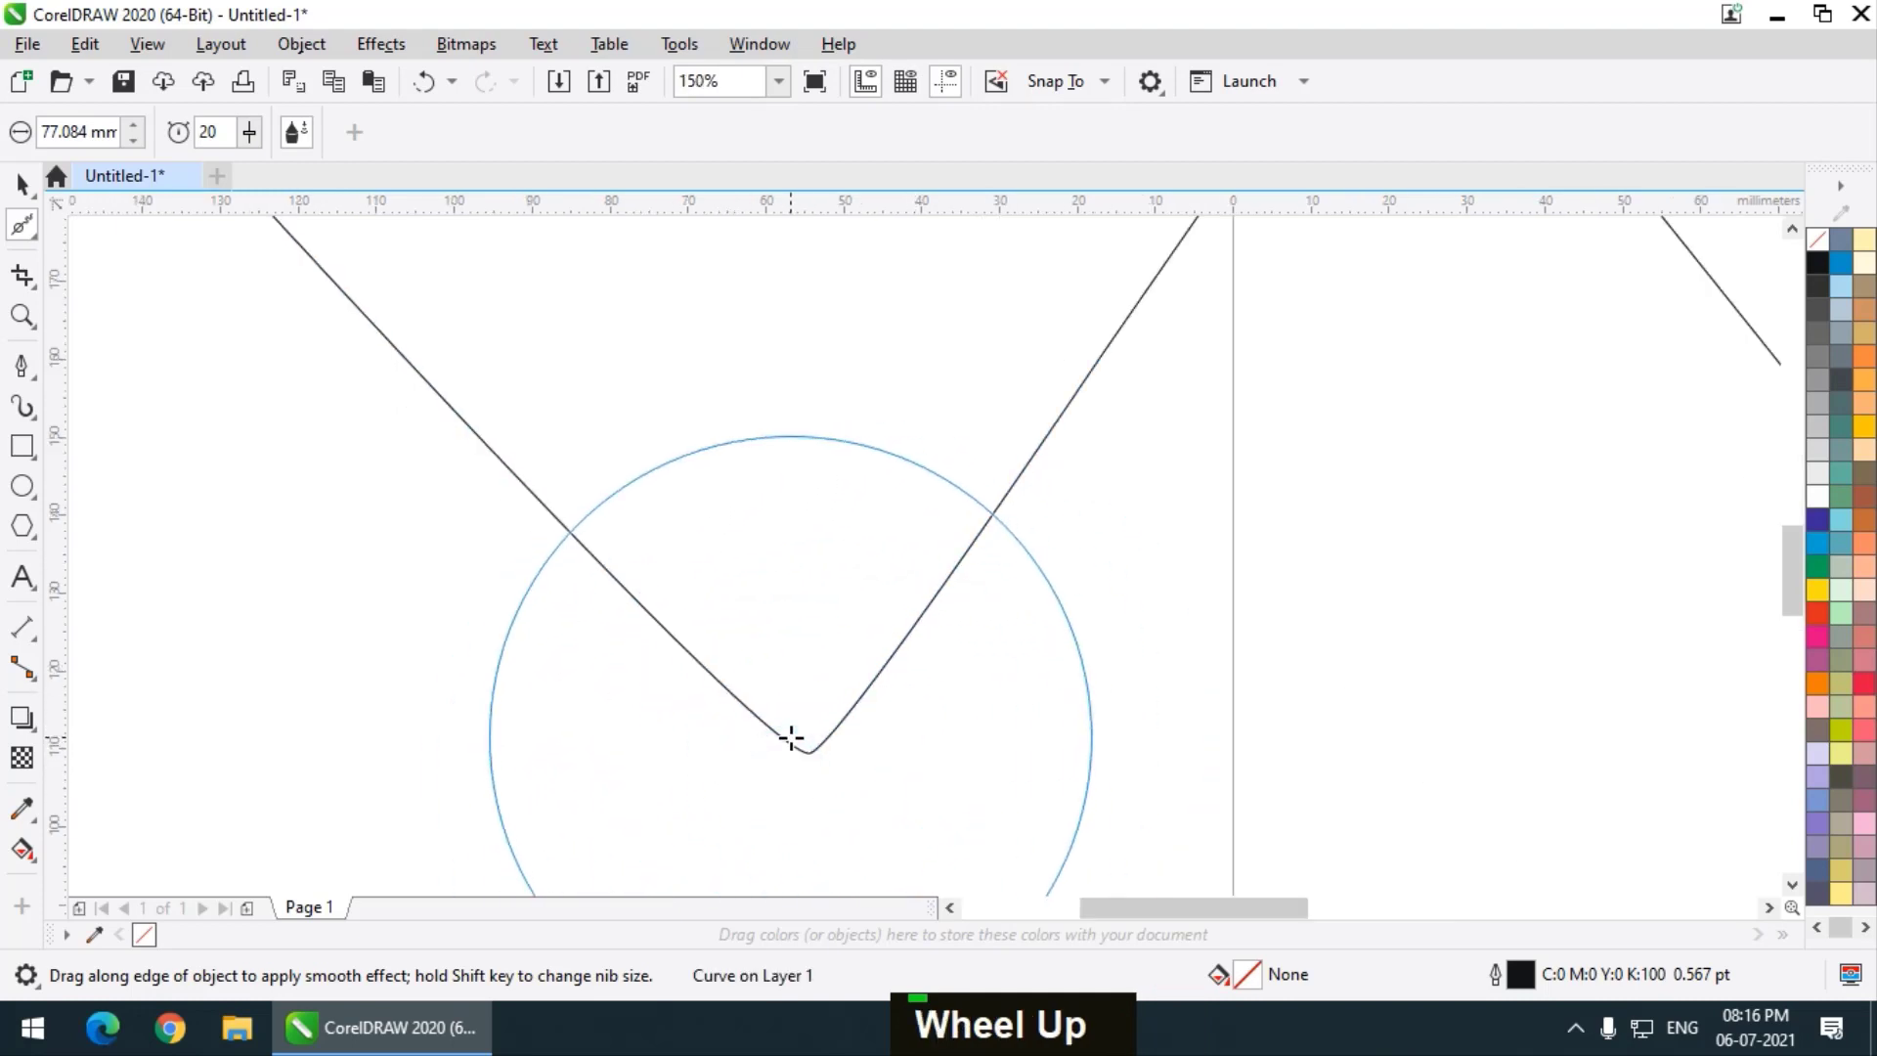
click(812, 750)
click(725, 729)
click(574, 688)
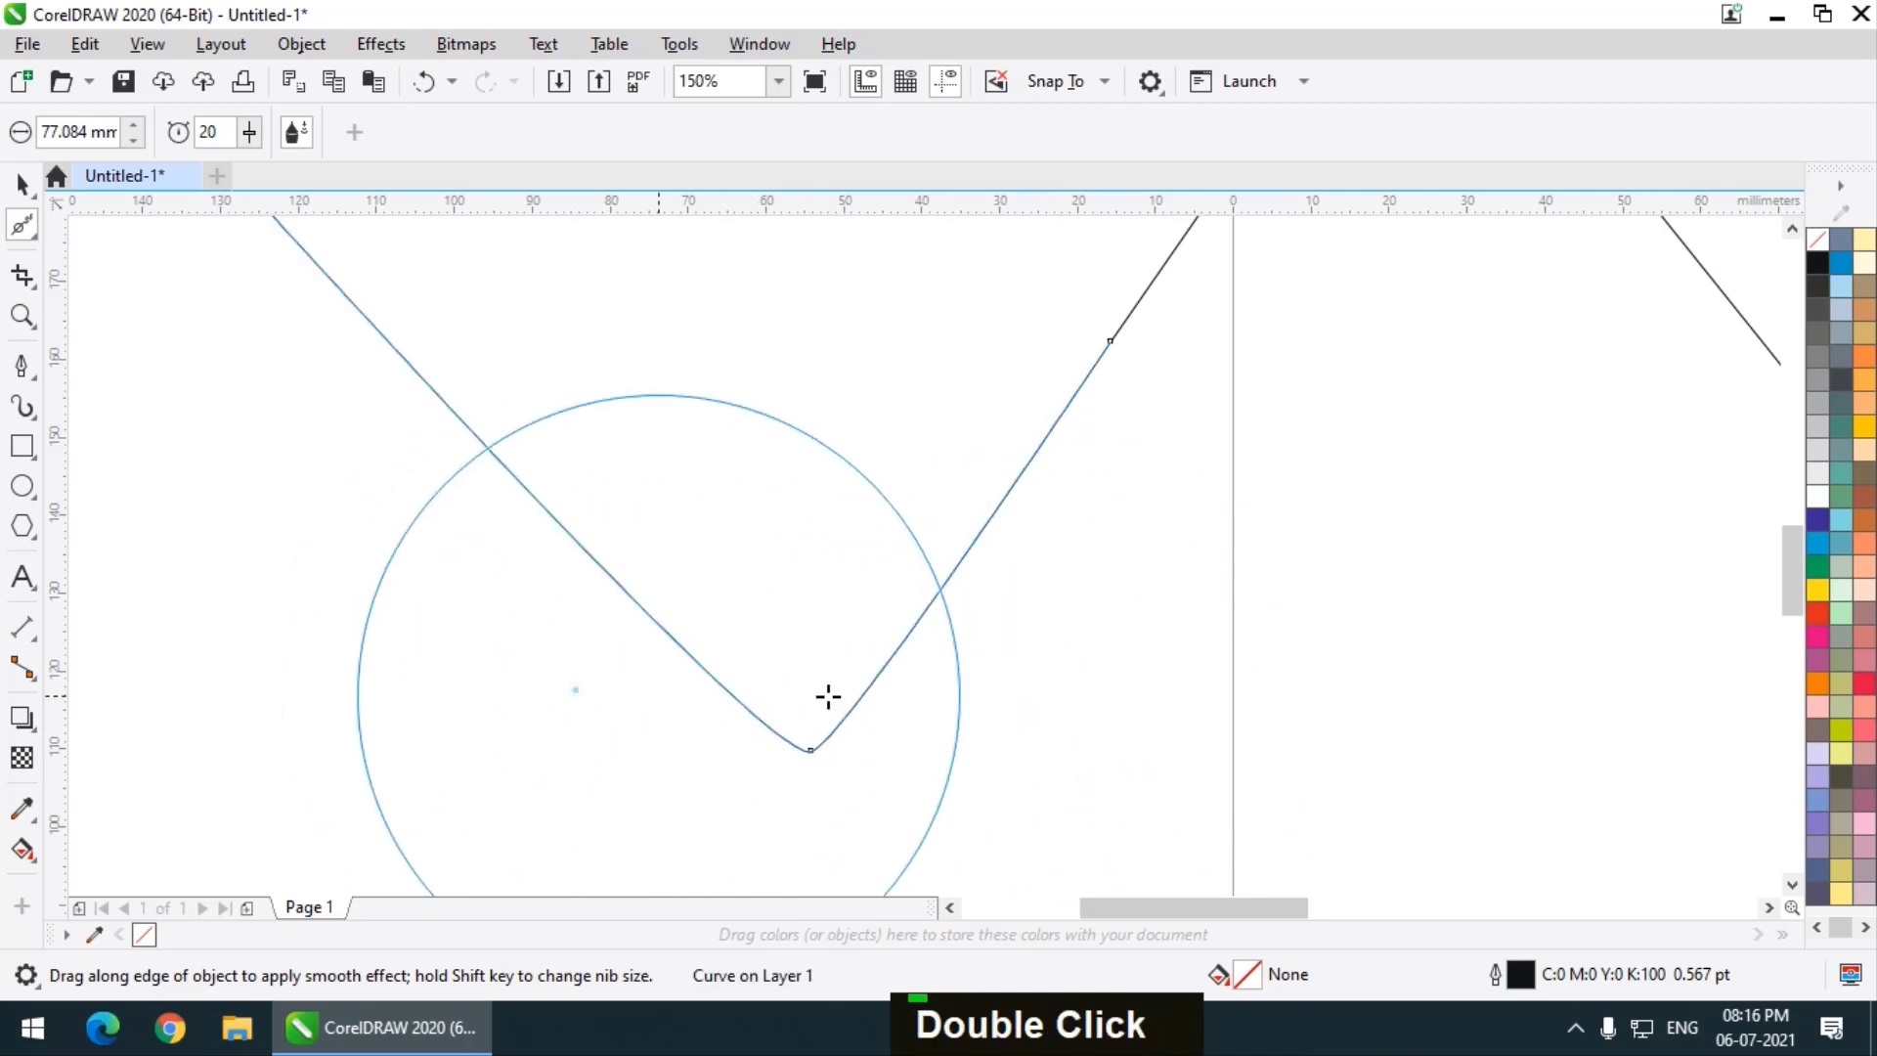
click(797, 745)
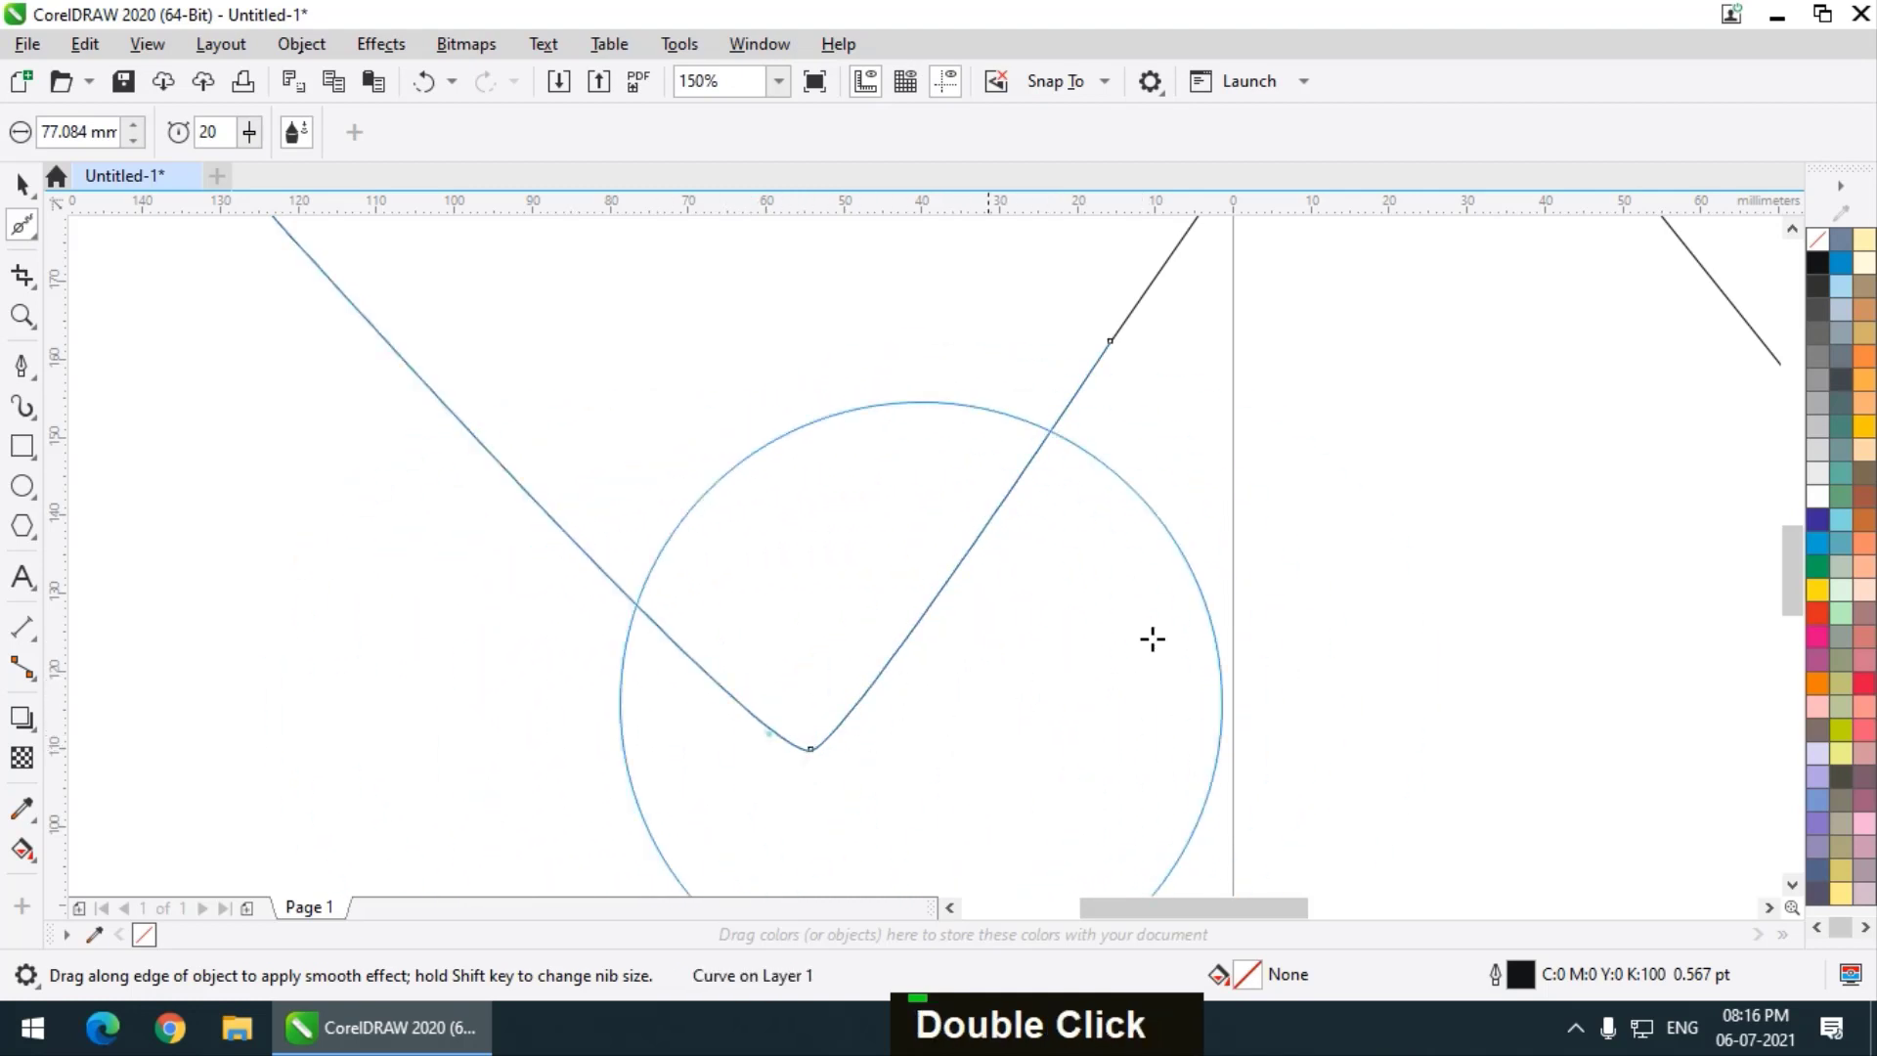
click(356, 606)
drag(280, 616, 978, 613)
mouse_move(285, 574)
mouse_down()
mouse_move(1171, 575)
mouse_move(395, 653)
mouse_move(1467, 553)
mouse_up()
mouse_move(1347, 613)
mouse_down()
mouse_move(792, 625)
mouse_move(319, 603)
mouse_up()
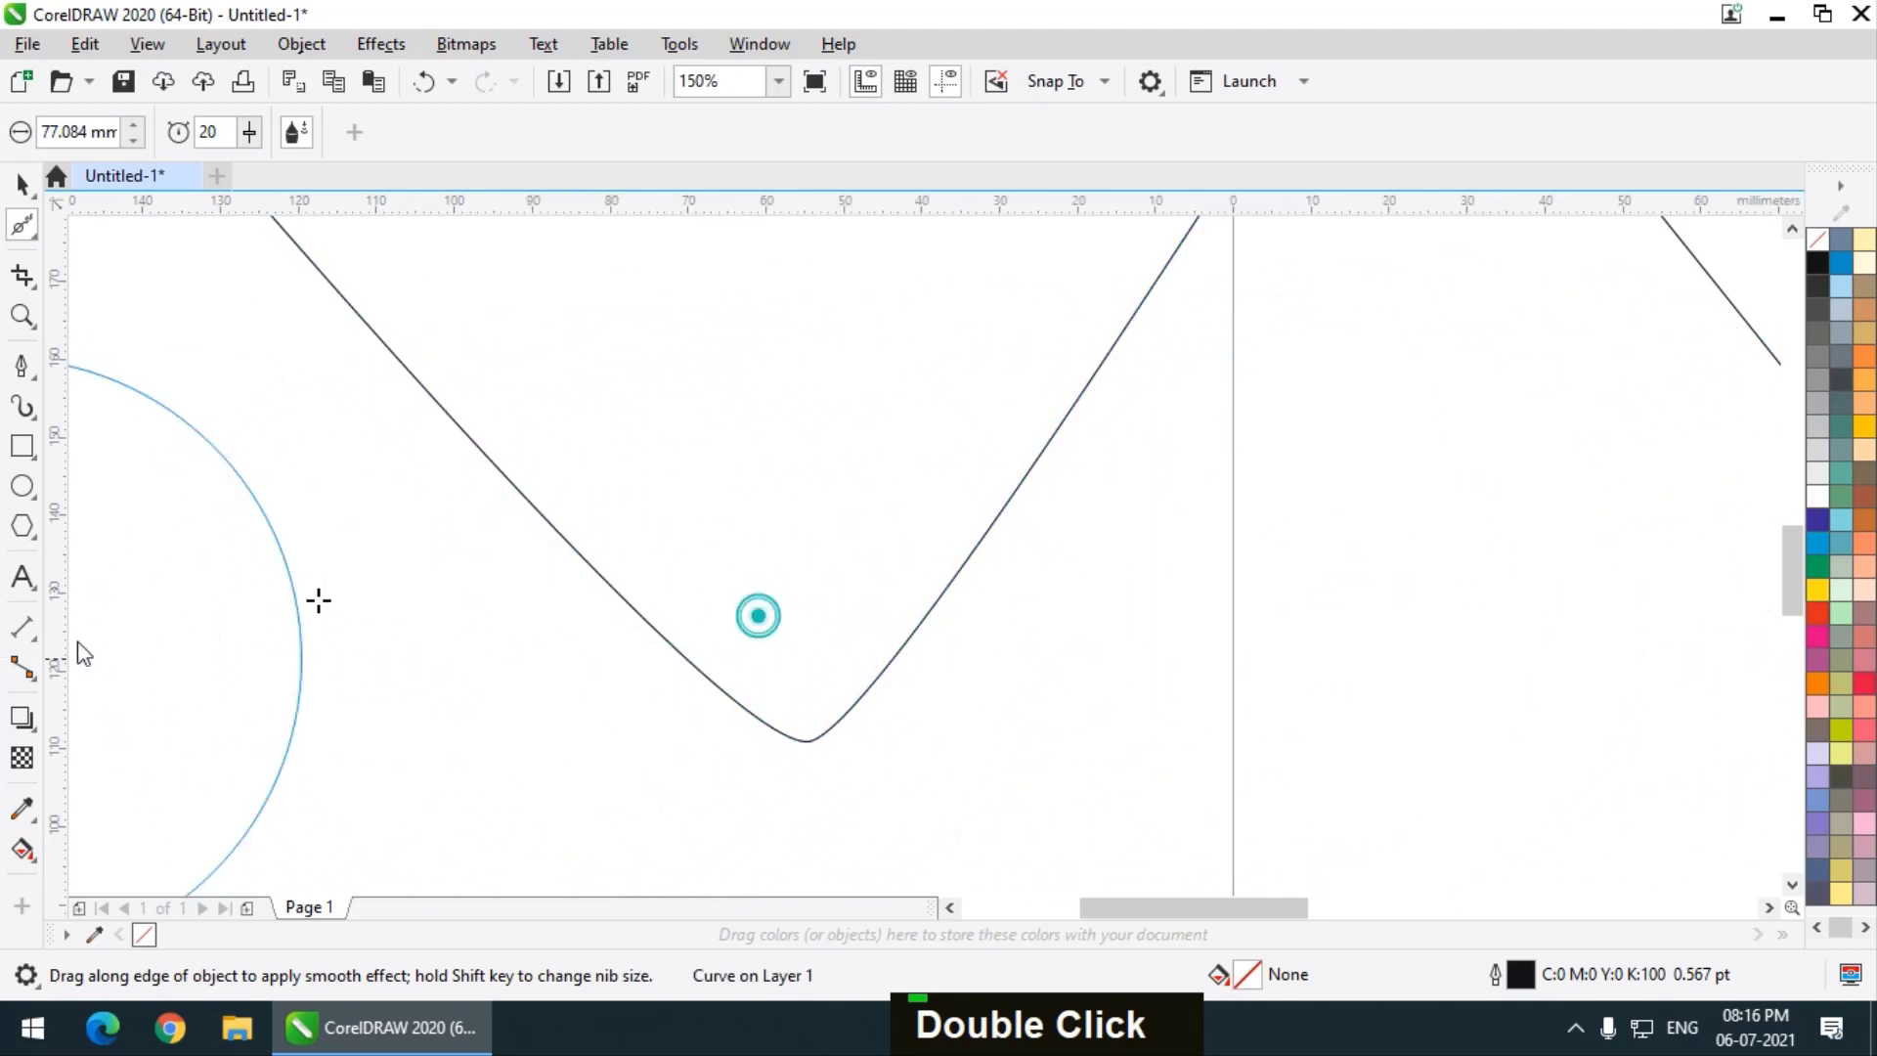
drag(977, 558, 313, 546)
drag(524, 536, 675, 524)
Smooth the zigzag's second peak, near the page's left edge, at rate 20
scroll(674, 526, down, 2)
mouse_move(1030, 398)
mouse_down()
mouse_move(918, 404)
mouse_move(881, 363)
mouse_up()
drag(1106, 364, 817, 398)
drag(930, 378, 720, 382)
drag(1060, 360, 826, 377)
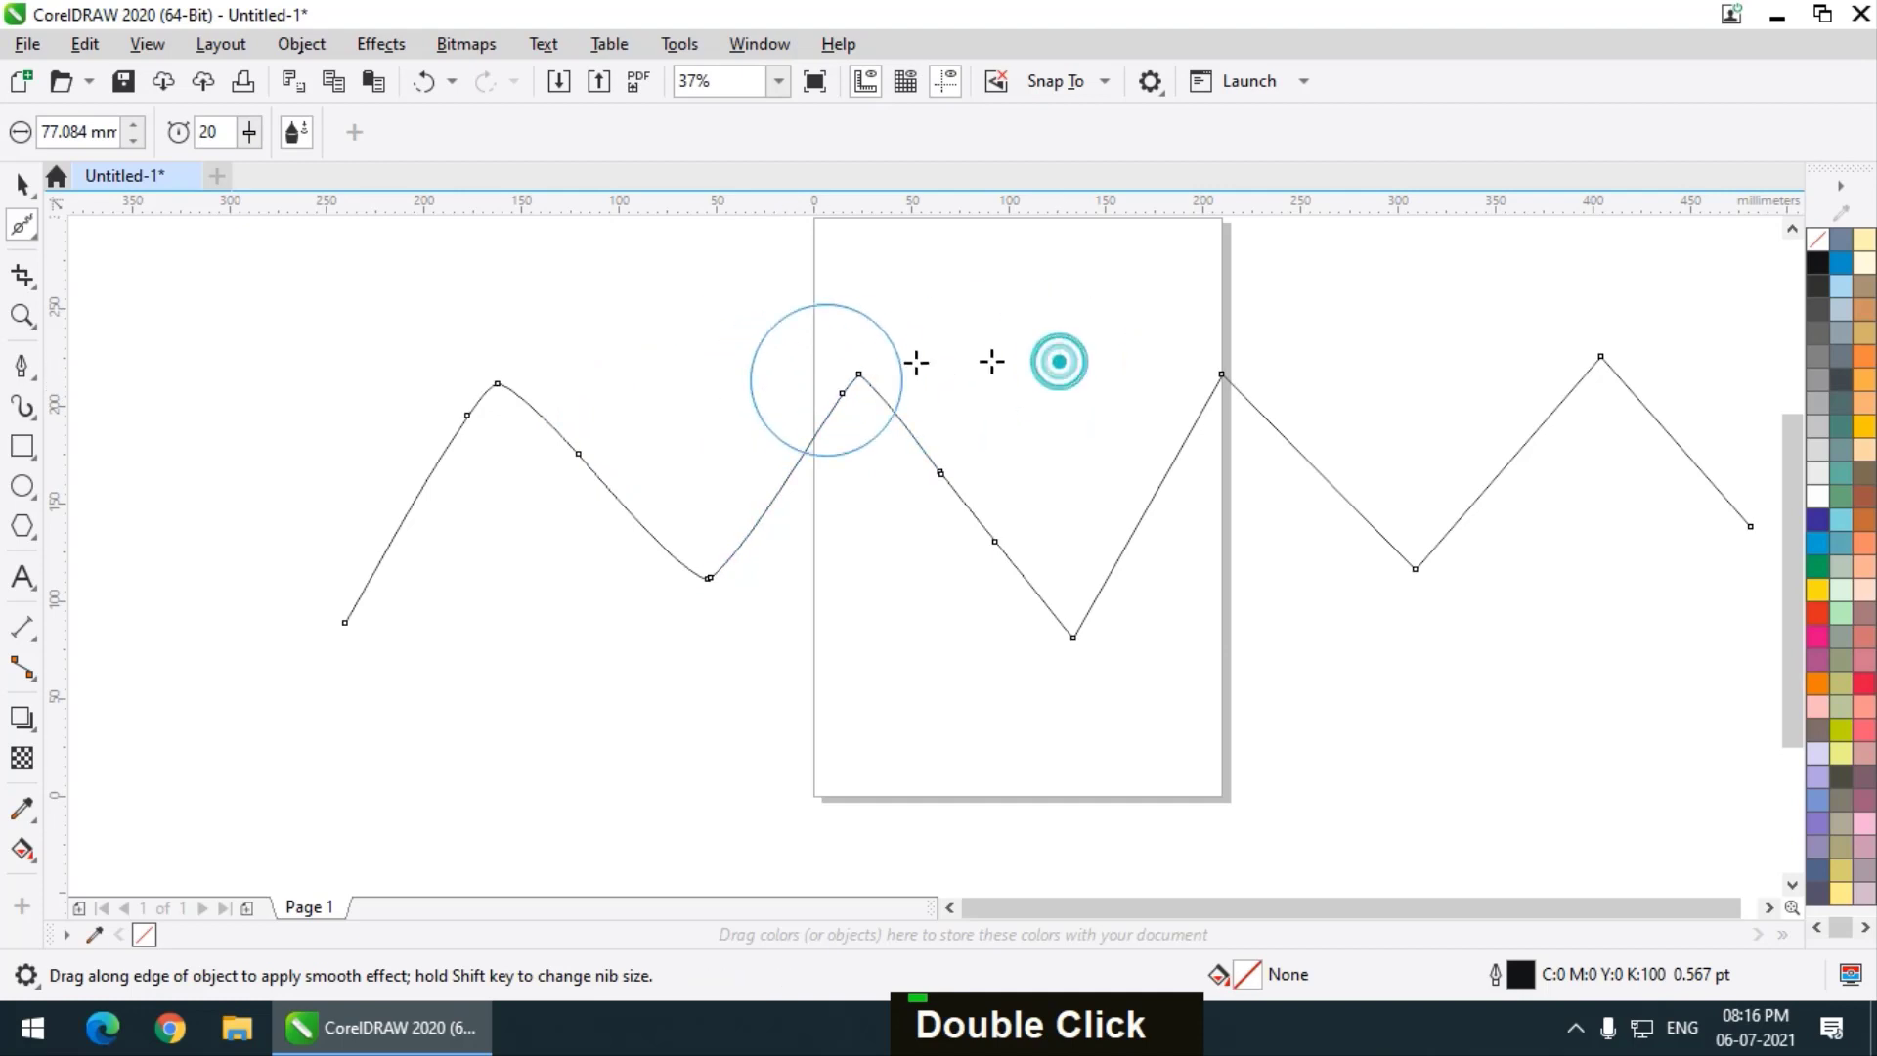
drag(961, 372, 576, 412)
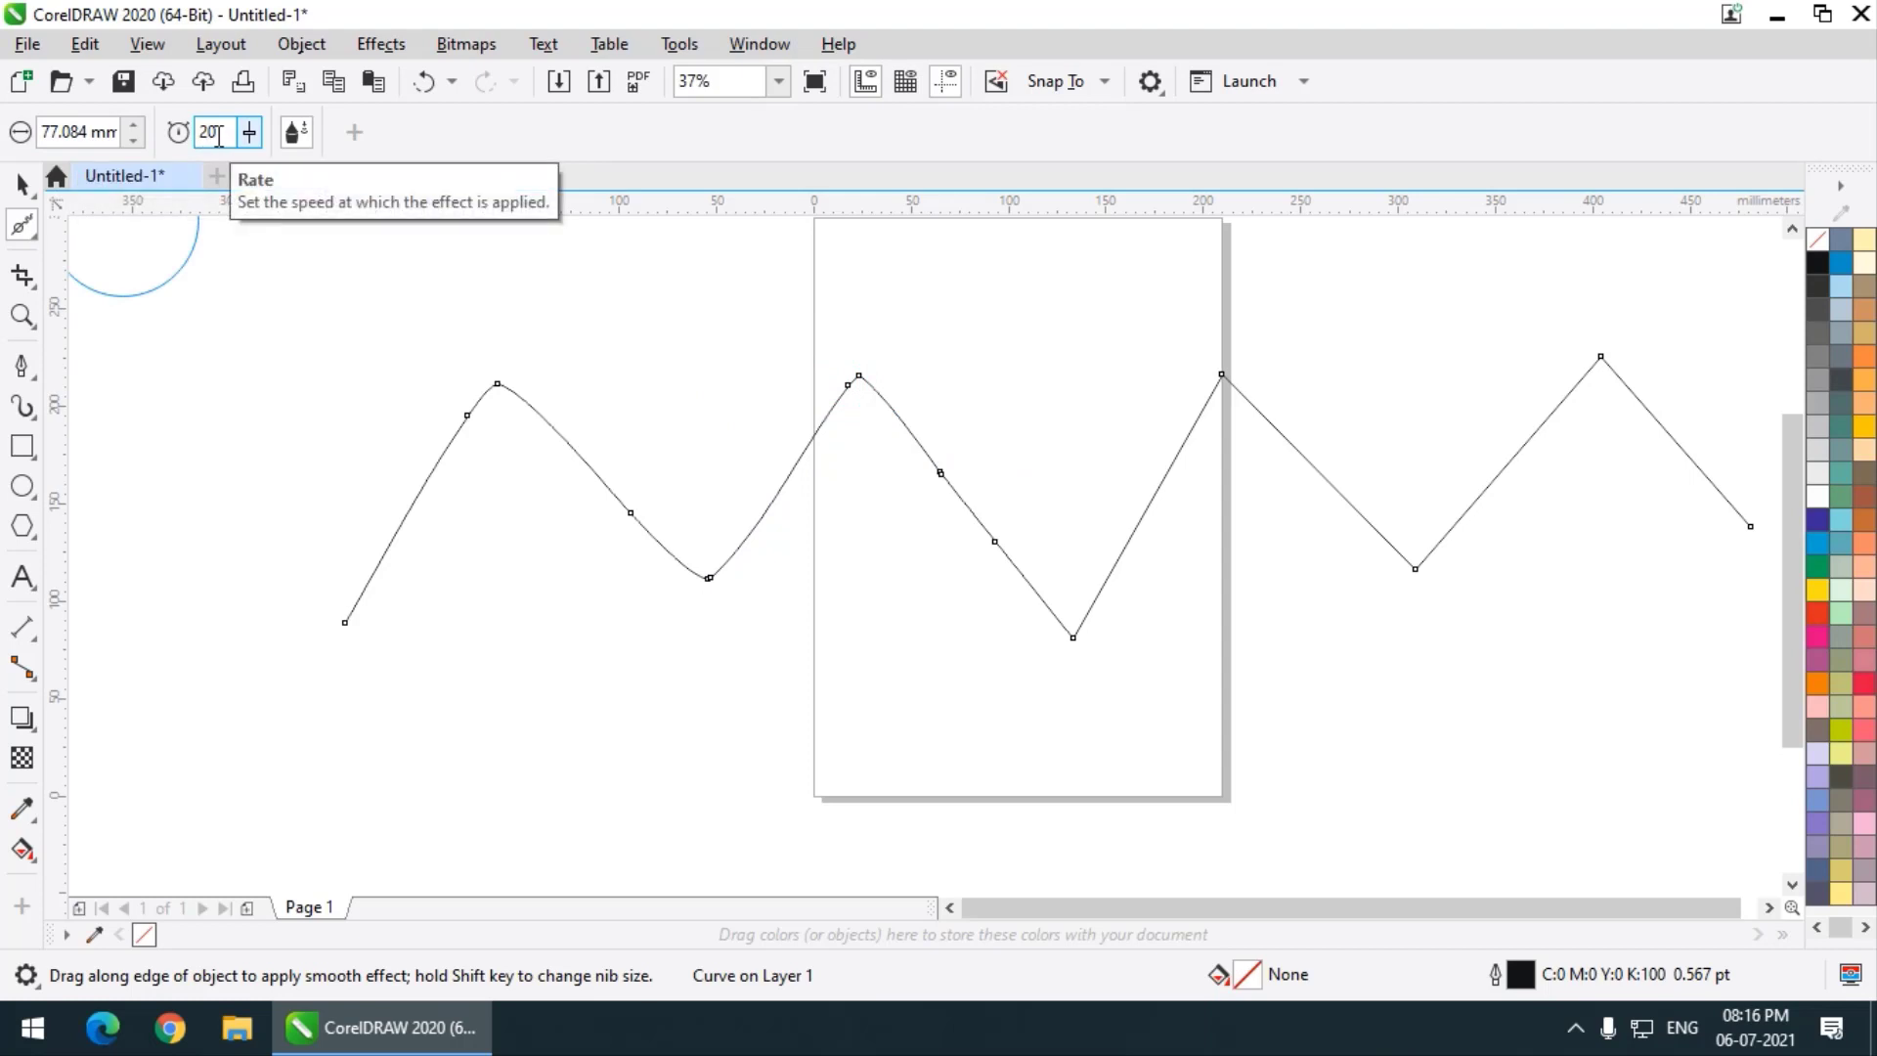
Raise the Smooth tool's rate to 100 and round off the zigzag's second peak further
drag(247, 138, 460, 186)
drag(836, 390, 1095, 390)
mouse_move(693, 394)
mouse_down()
mouse_move(858, 414)
mouse_move(1023, 390)
mouse_up()
drag(782, 383, 946, 407)
mouse_move(725, 414)
mouse_down()
mouse_move(1062, 412)
mouse_move(919, 430)
mouse_up()
Smooth the zigzag's first and second valleys at rate 100
drag(654, 570, 868, 570)
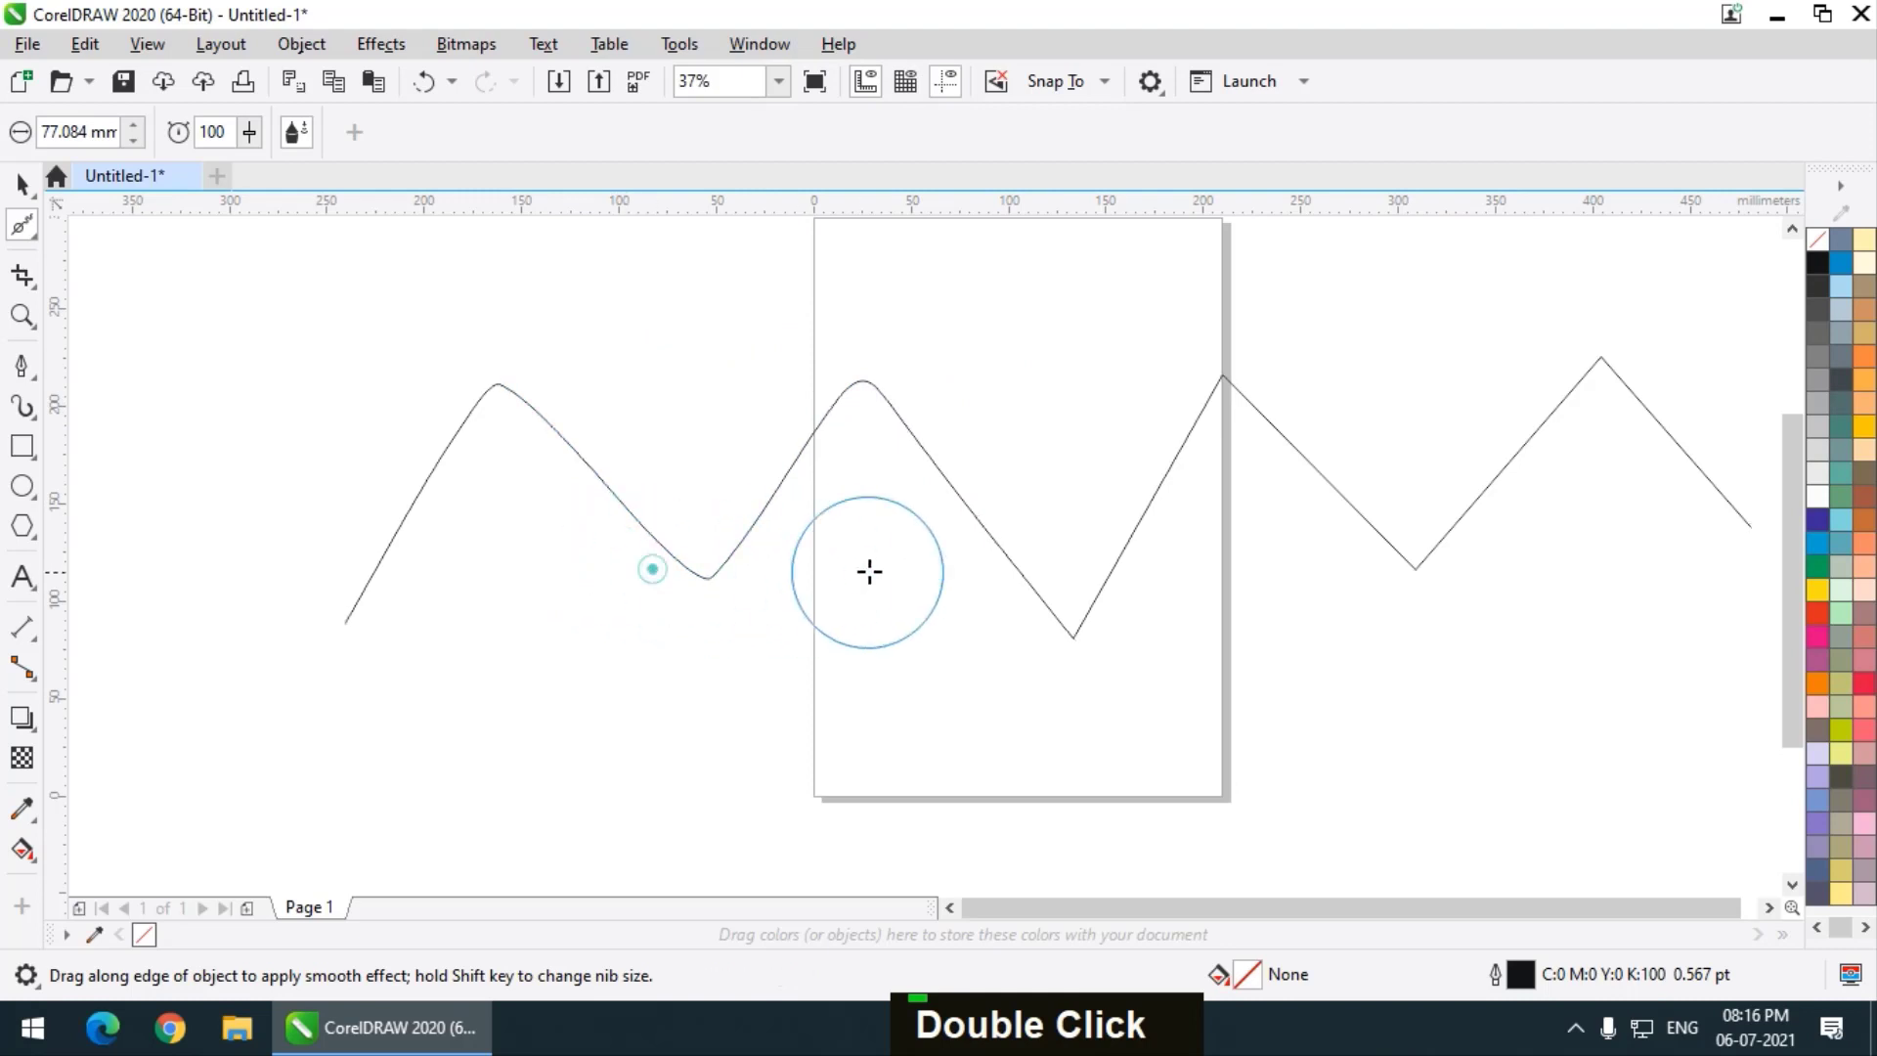
drag(553, 570, 524, 562)
drag(1010, 607, 1335, 593)
mouse_move(838, 587)
mouse_down()
mouse_move(1199, 579)
mouse_move(938, 612)
mouse_move(1271, 614)
mouse_up()
drag(930, 631, 976, 496)
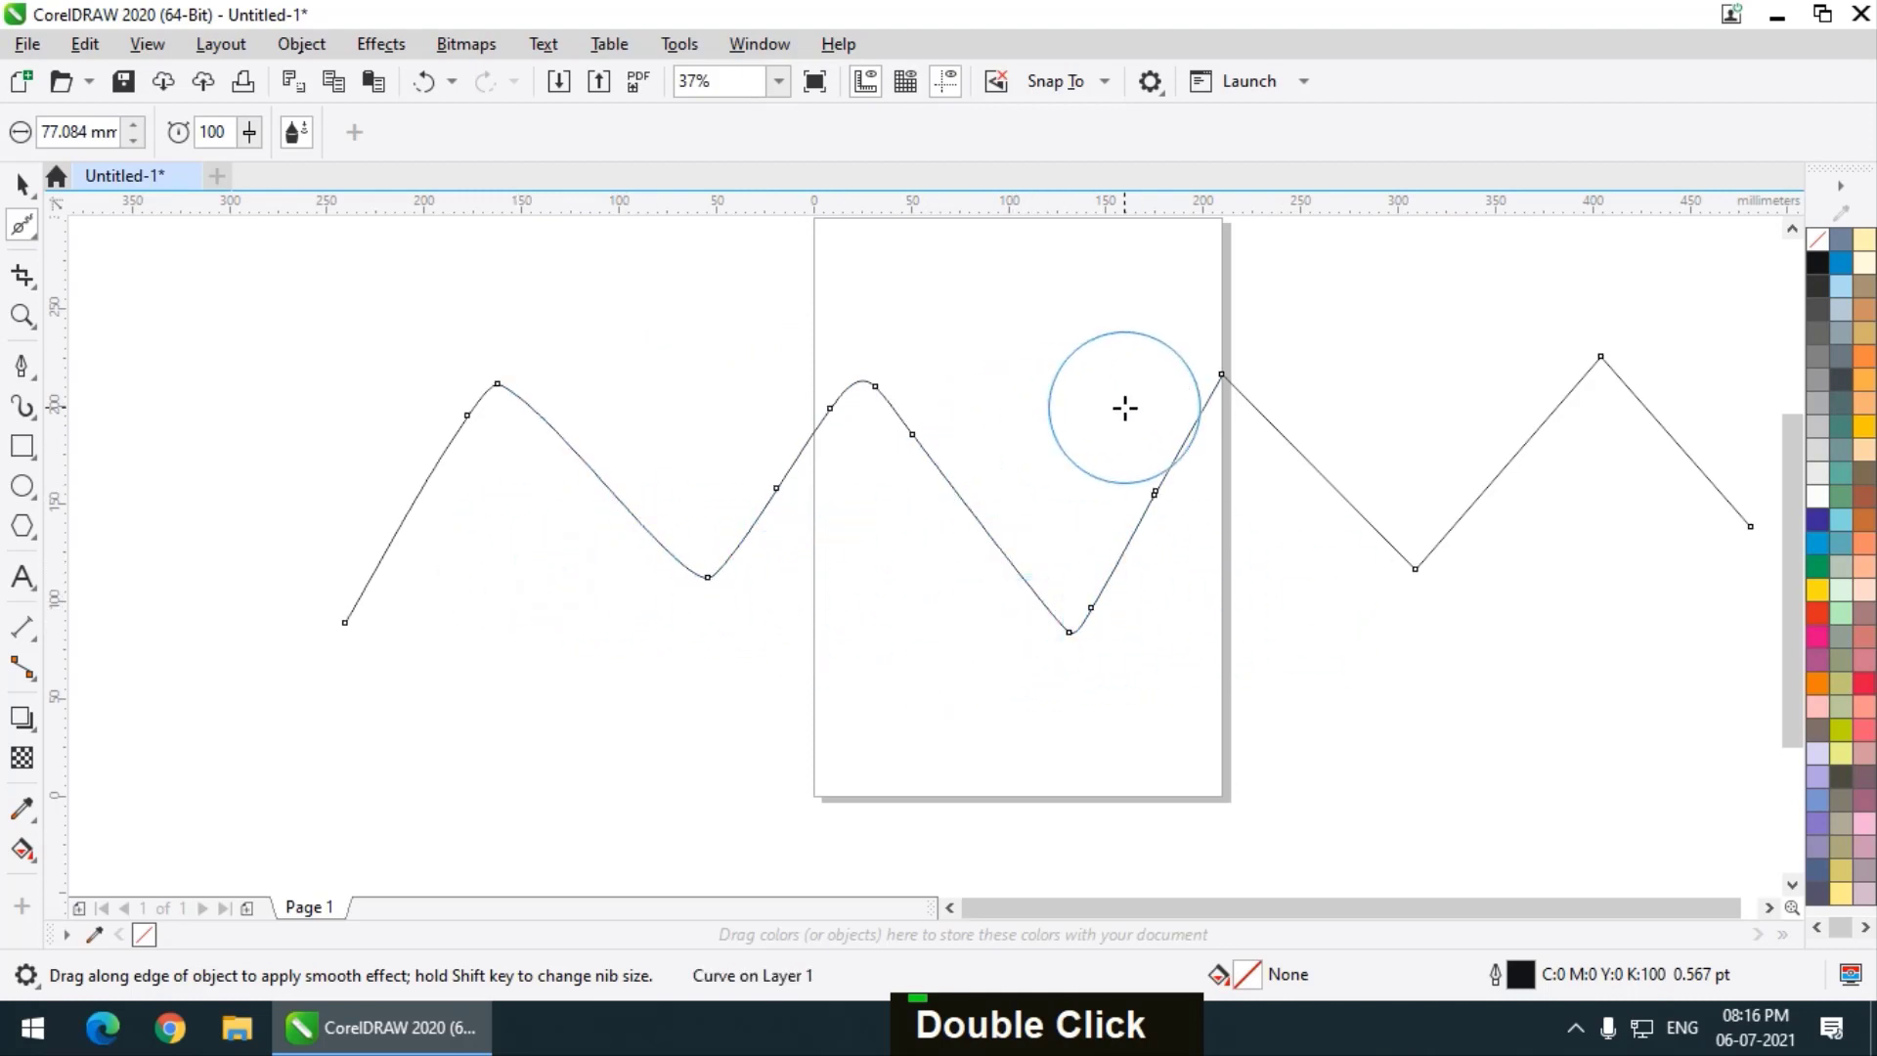
Smooth the zigzag's third peak and third valley, around and beyond the page's right edge, at rate 100
drag(1123, 407, 1414, 394)
drag(1086, 361, 1339, 394)
drag(1203, 381, 1299, 390)
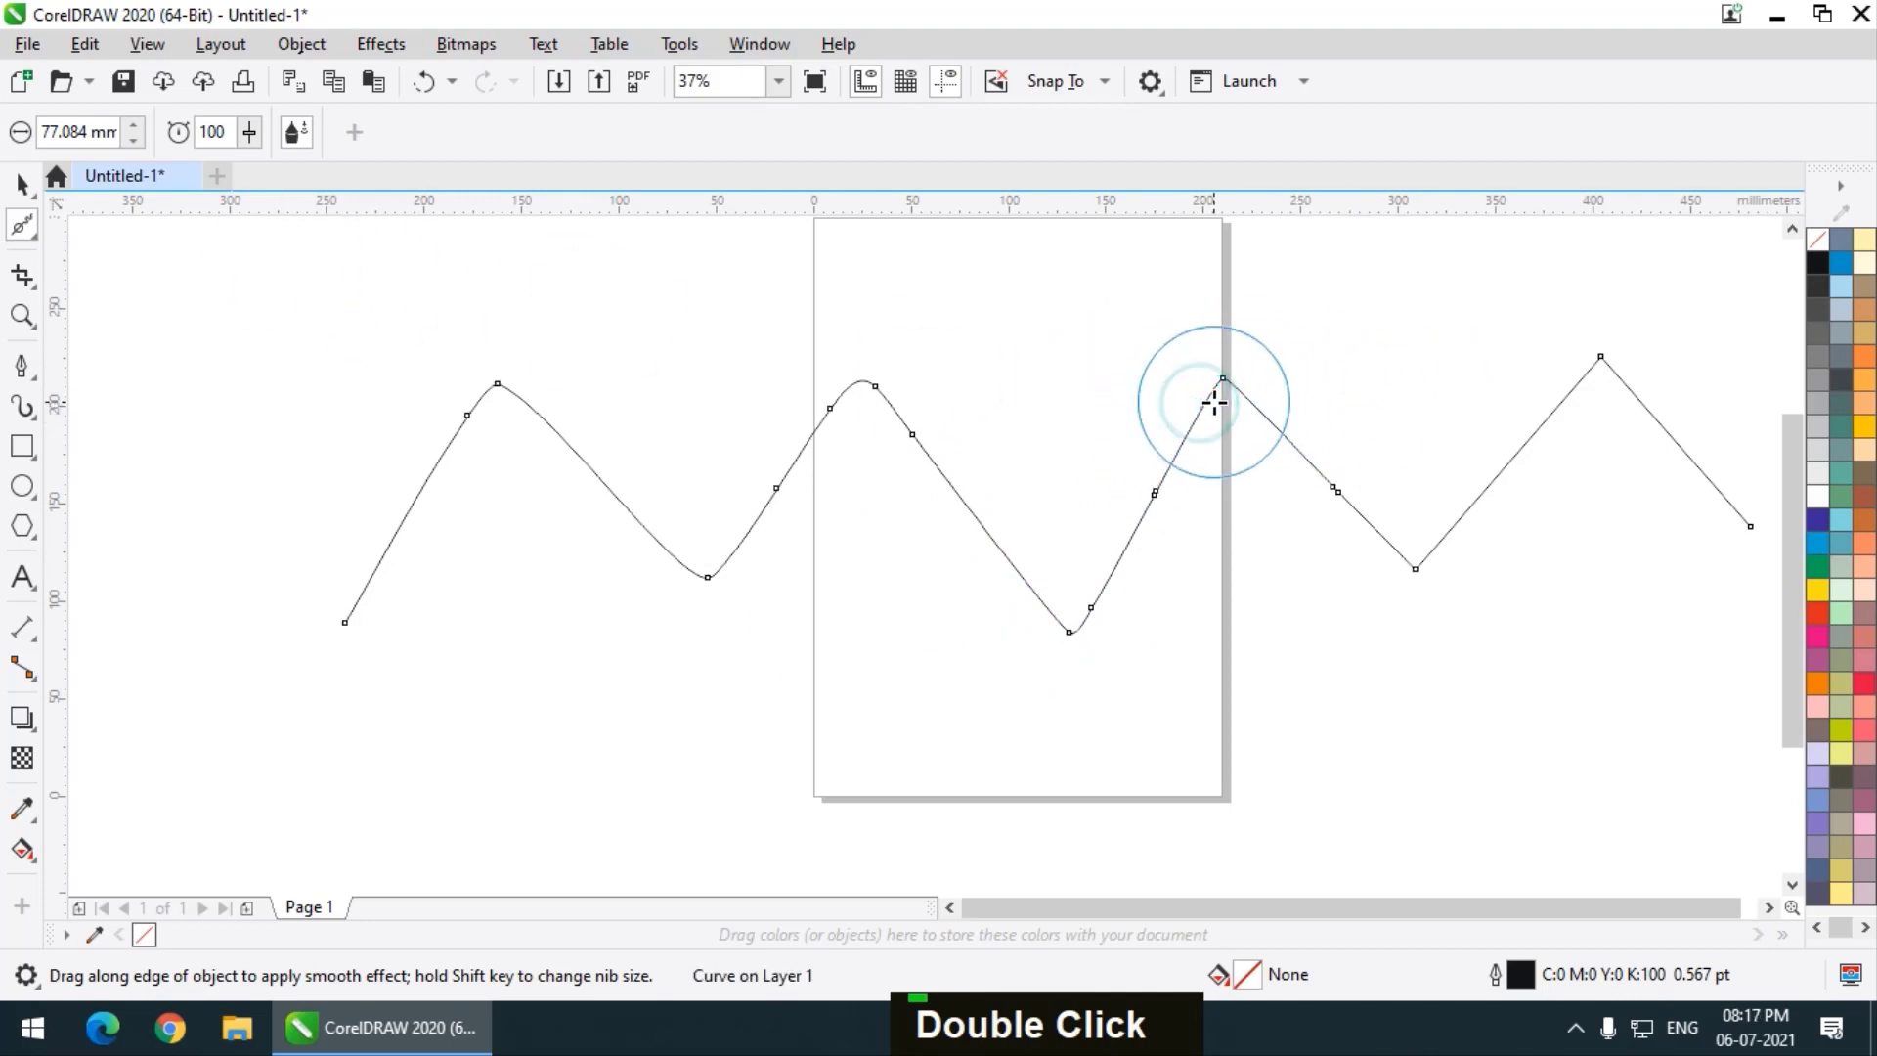
mouse_move(1204, 394)
mouse_down()
mouse_move(1501, 535)
mouse_move(1240, 557)
mouse_move(1445, 526)
mouse_up()
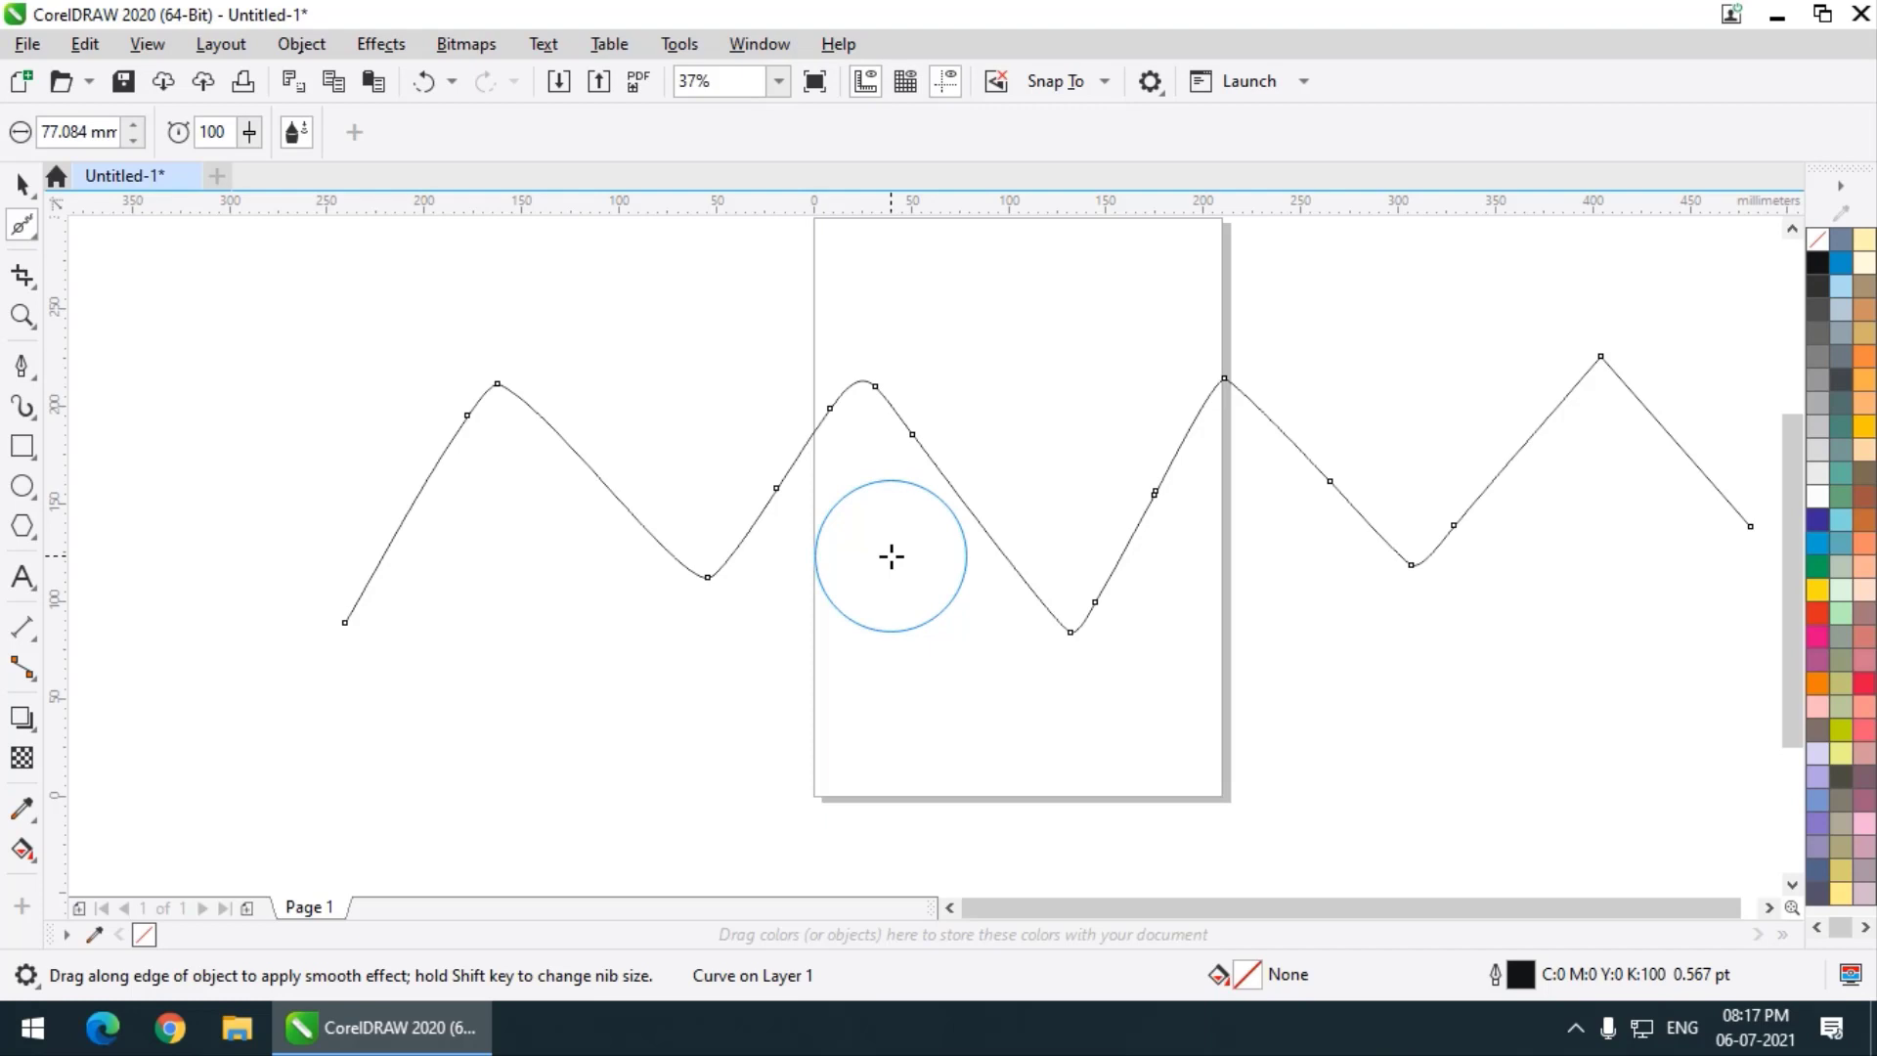
Delete the smoothed zigzag curve from the drawing
click(29, 221)
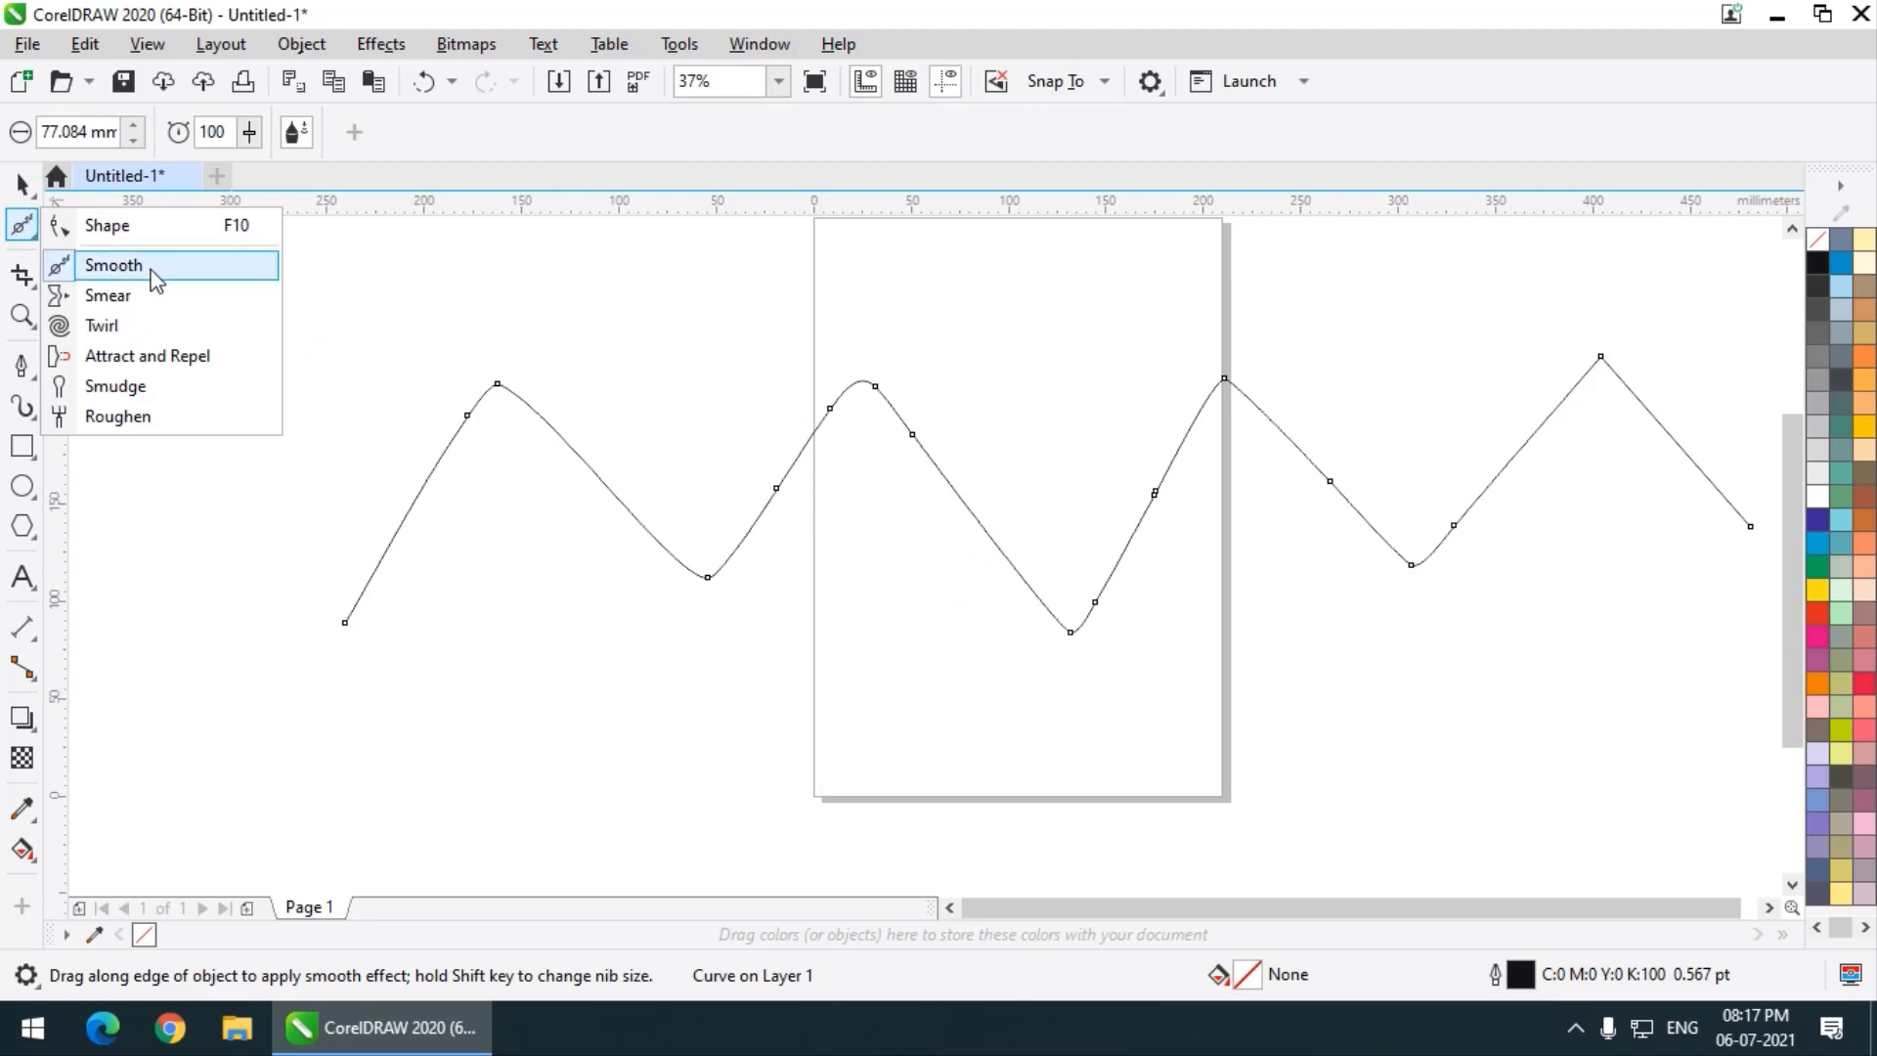
click(41, 223)
middle_click(725, 561)
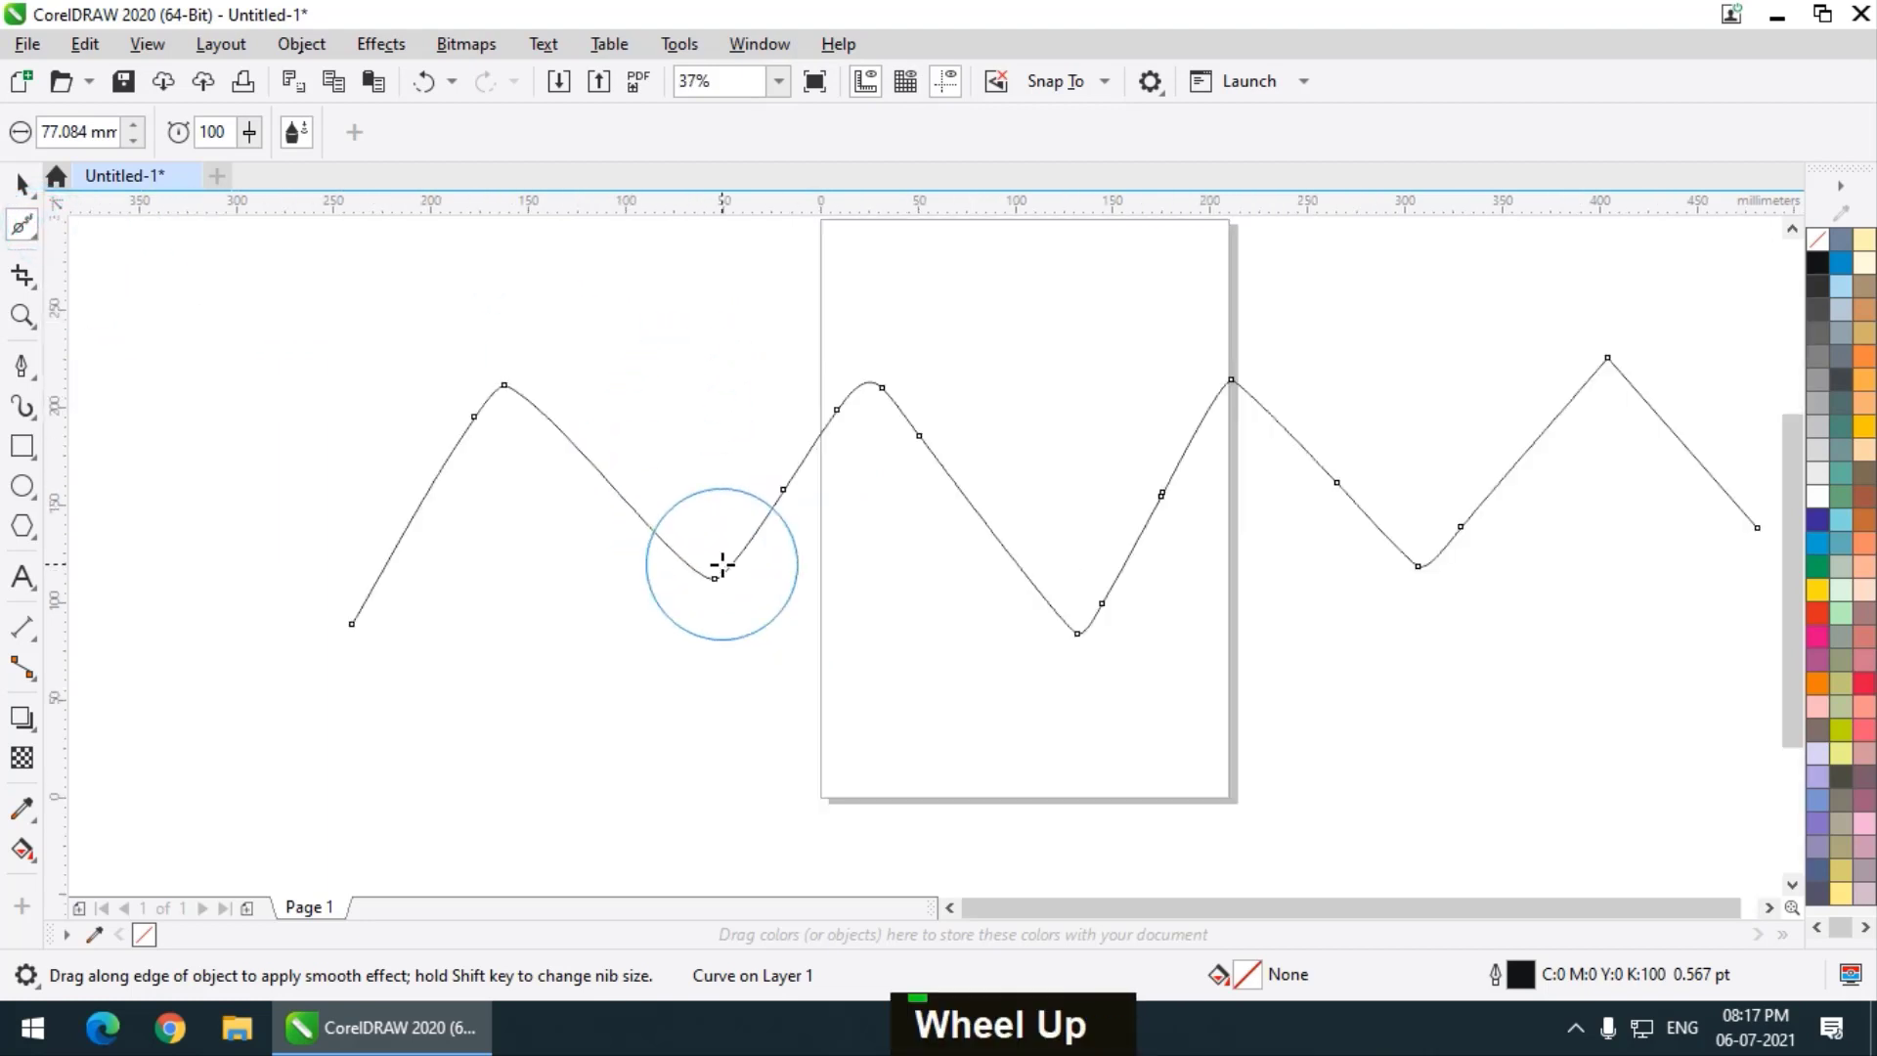
click(22, 181)
key(Delete)
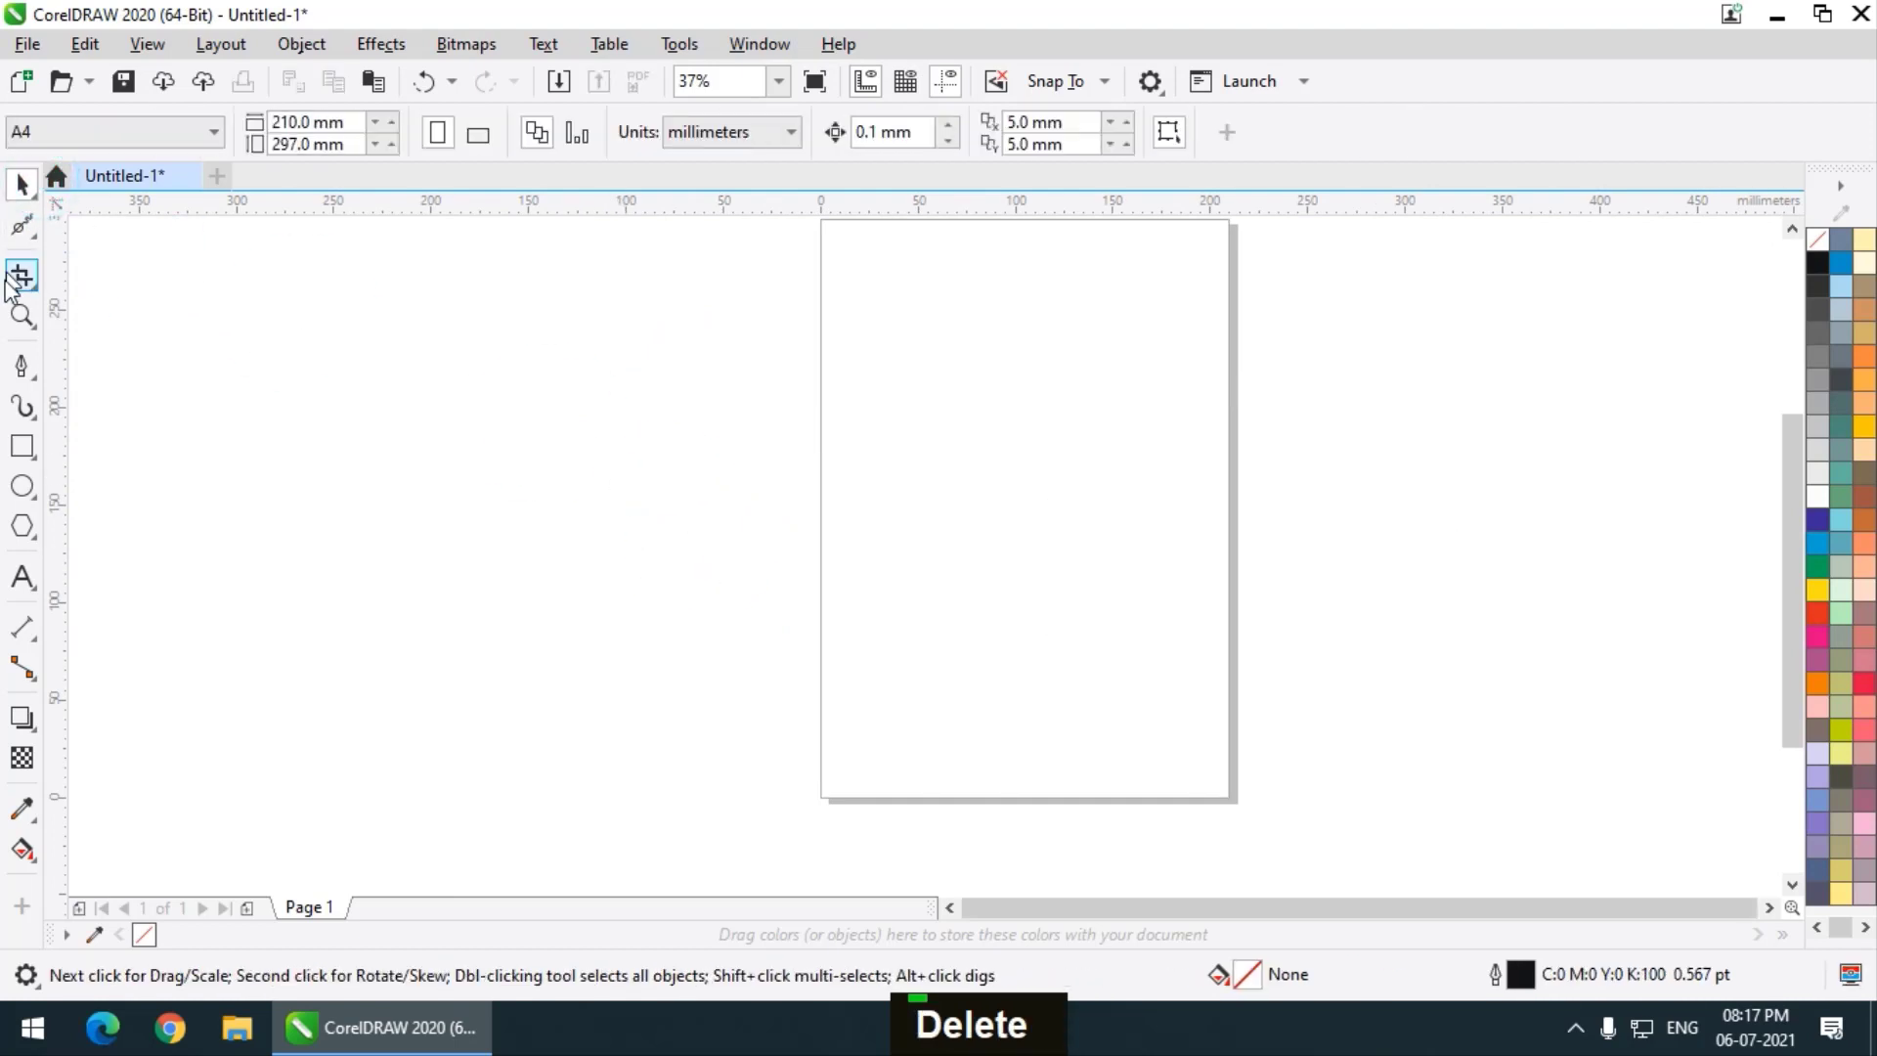
Draw a vertical line about 291 mm long beside the page's left edge with the 2-Point Line tool
click(21, 372)
click(84, 394)
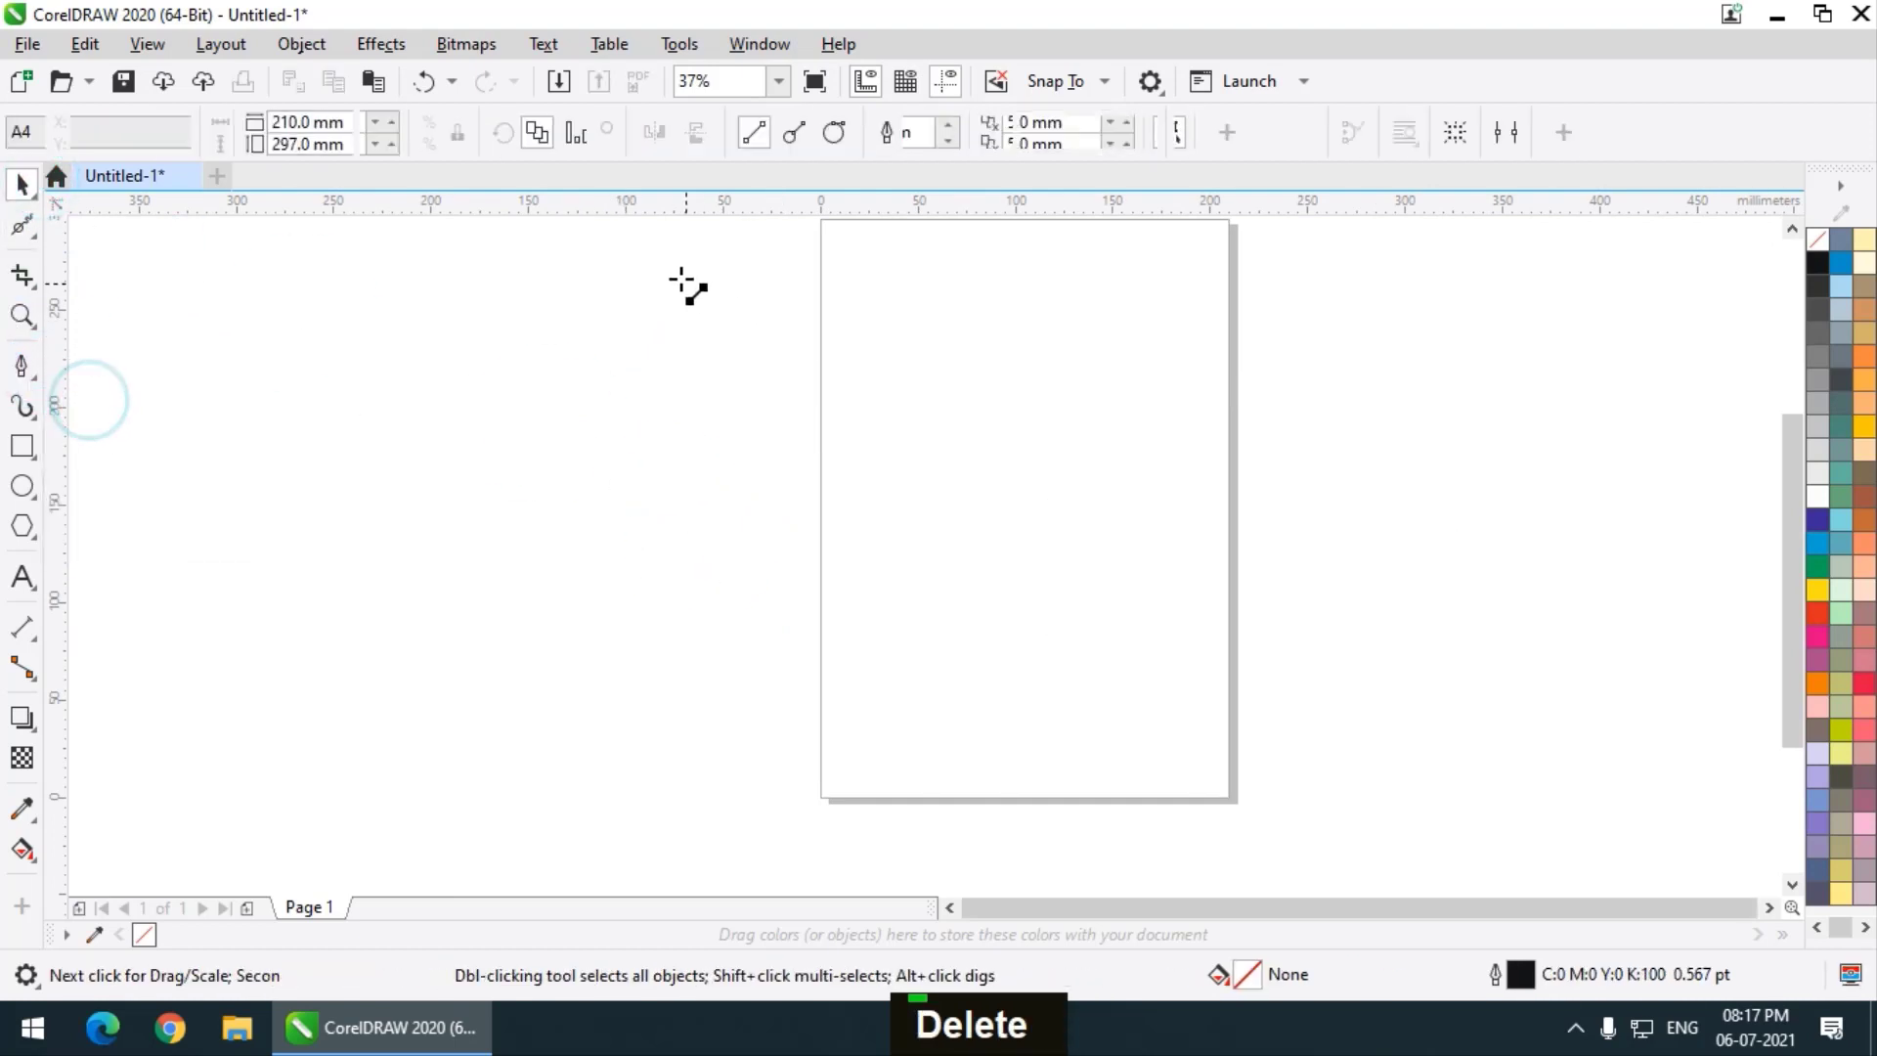
mouse_move(676, 274)
mouse_down()
mouse_move(676, 468)
mouse_move(720, 851)
mouse_up()
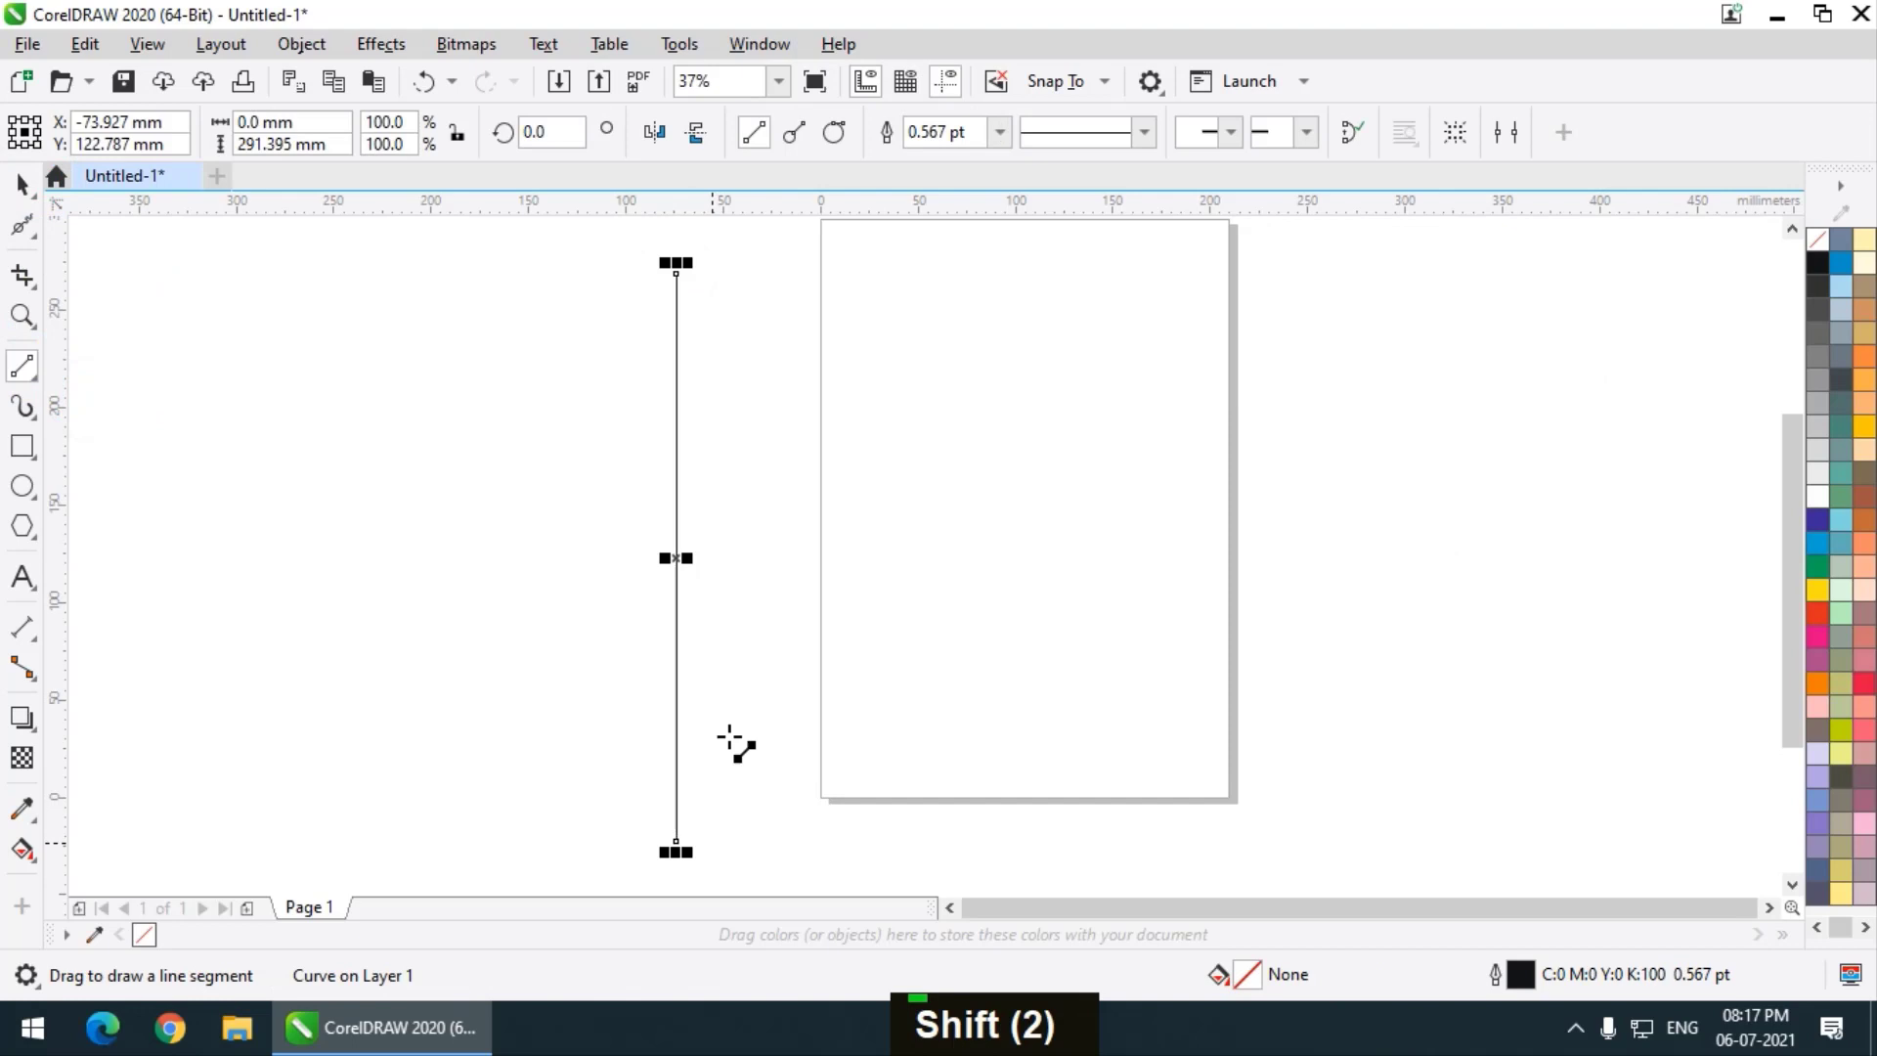
Activate the Smear tool, try smearing the vertical line's upper part leftward at pressure 100, and undo the smear
click(39, 235)
click(108, 293)
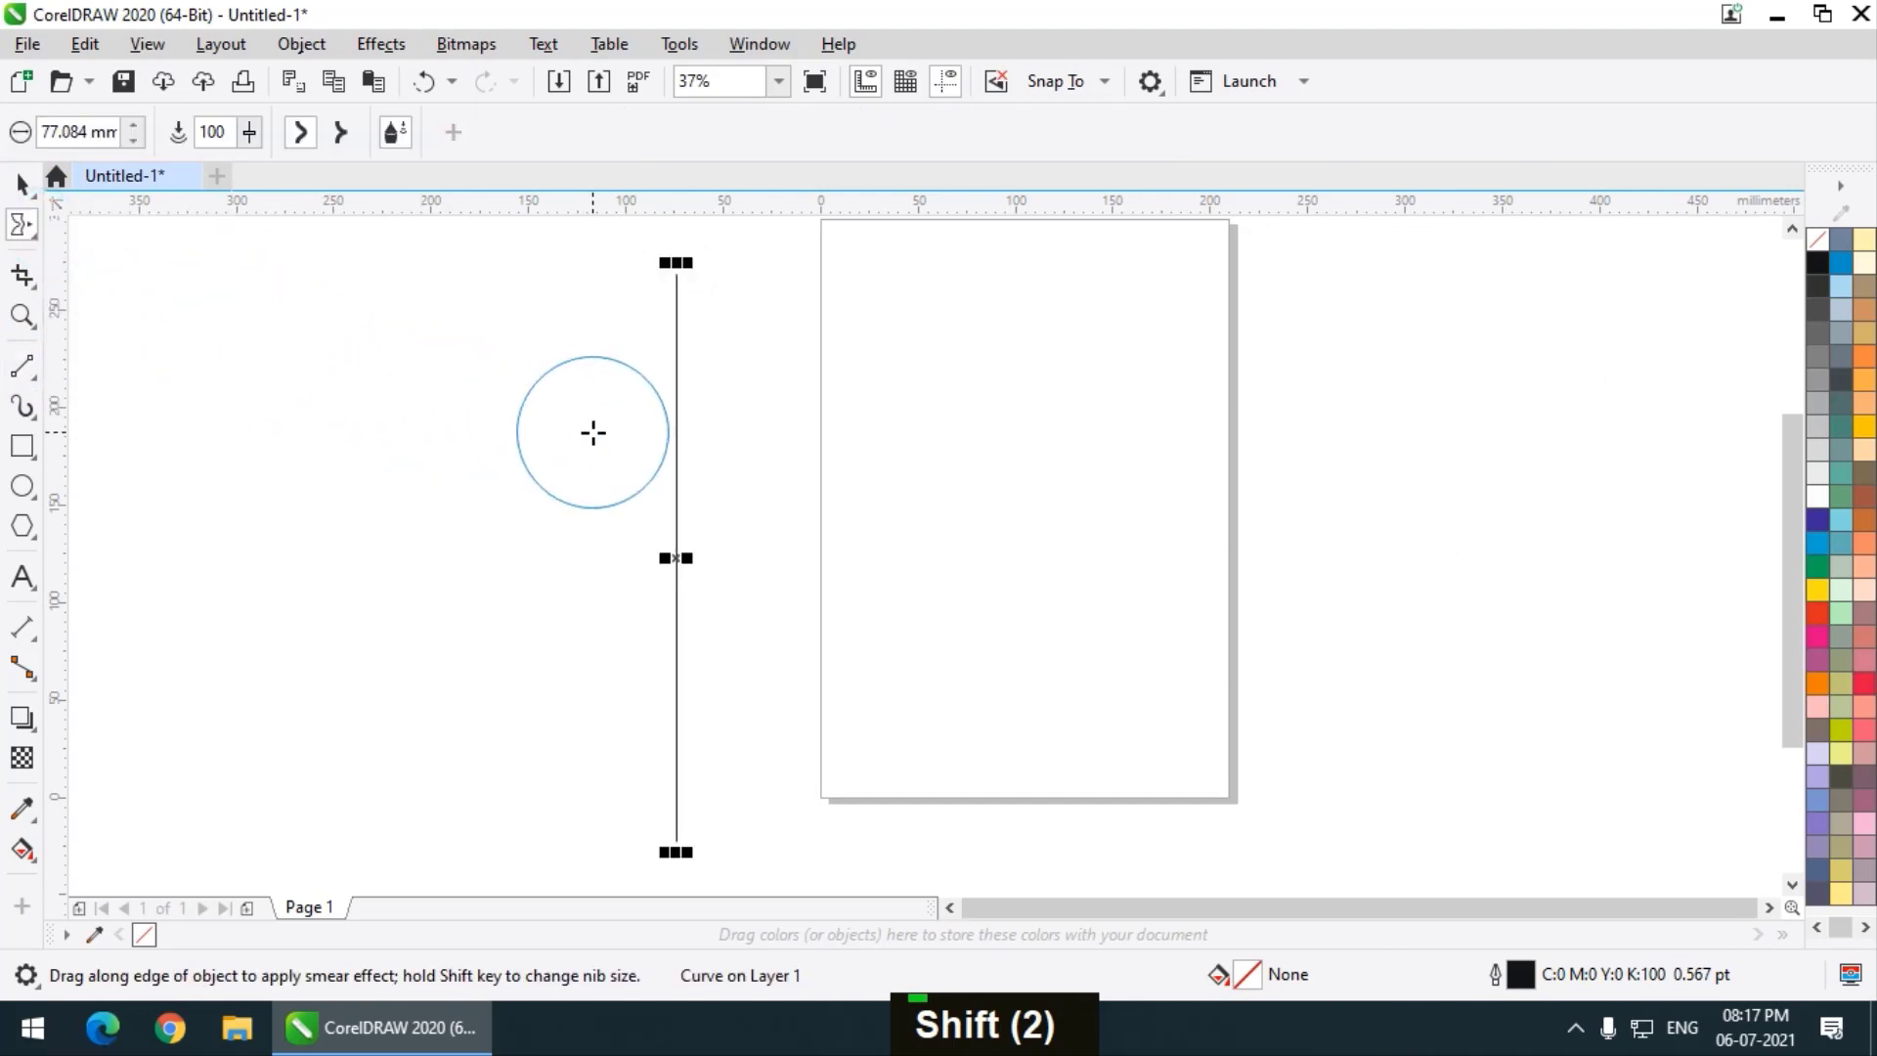
drag(689, 410, 504, 411)
key(ctrl+z)
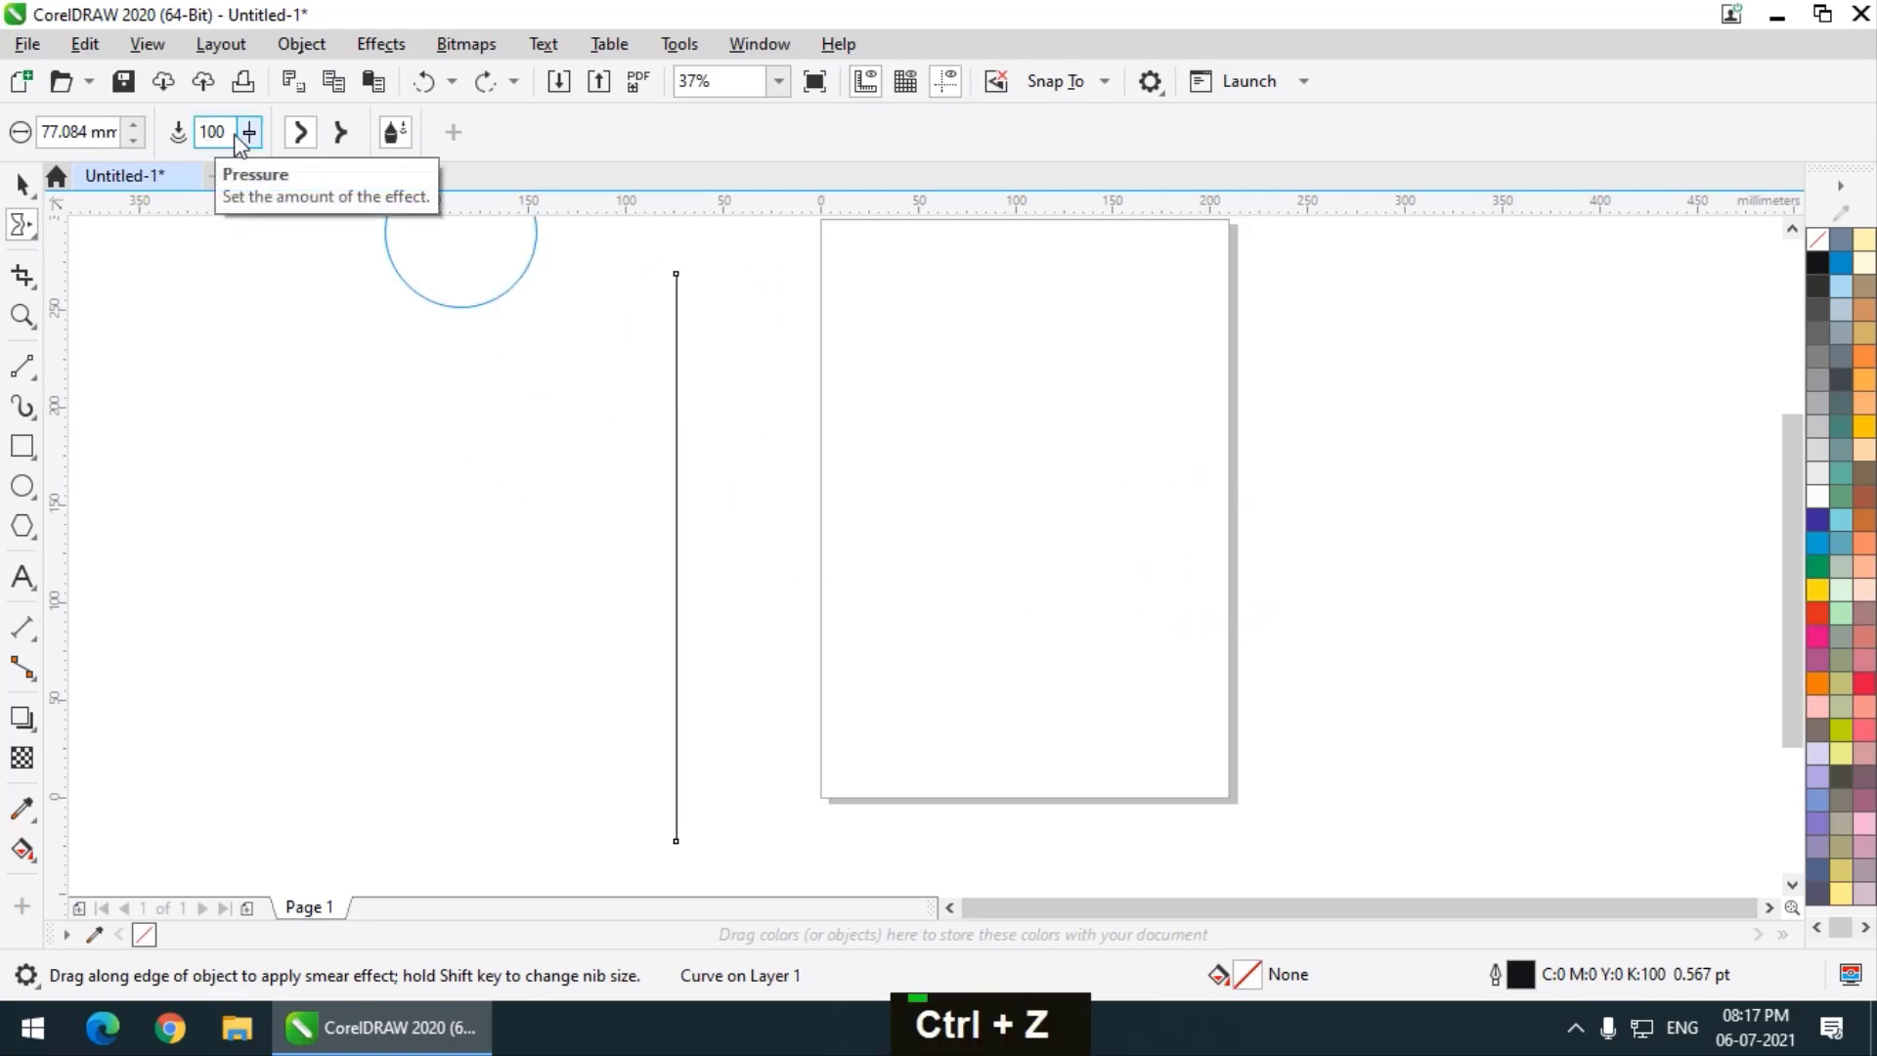
Set the Smear tool's pressure to 31 and its nib size to 77.484 mm
click(241, 137)
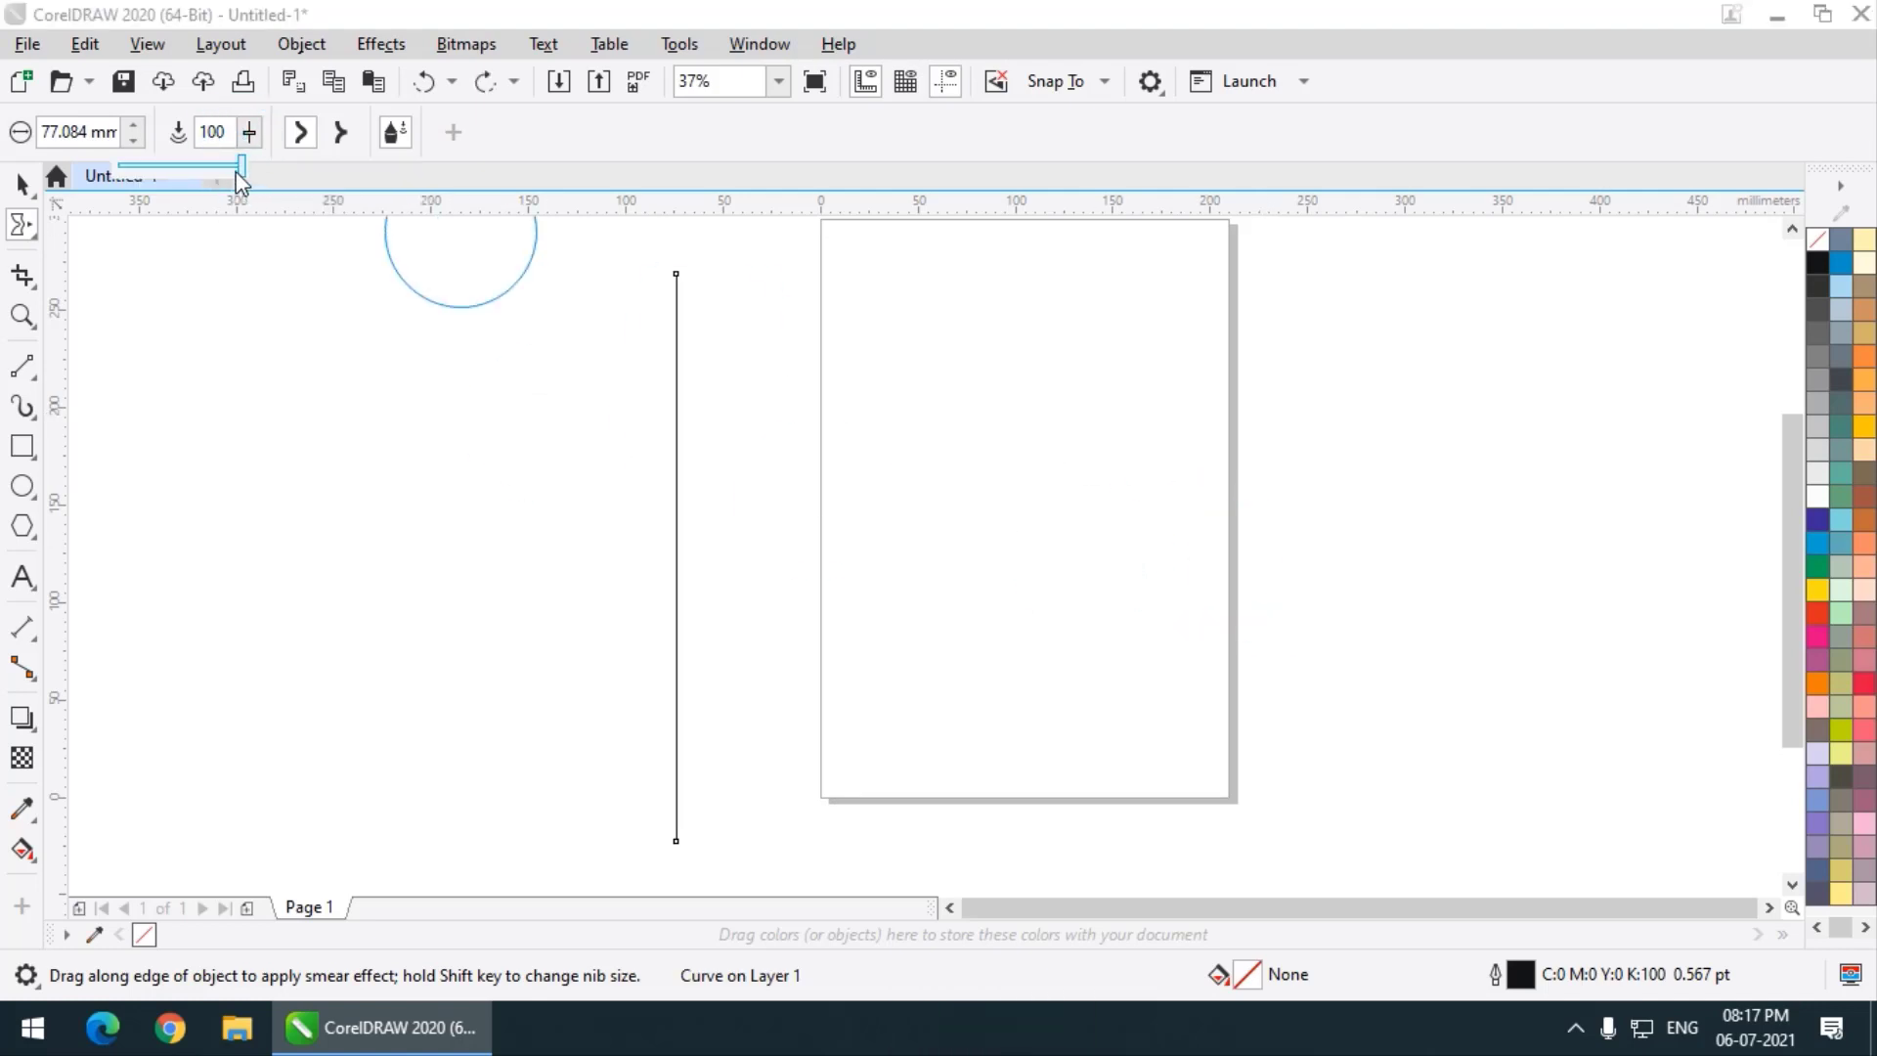
drag(240, 176, 156, 172)
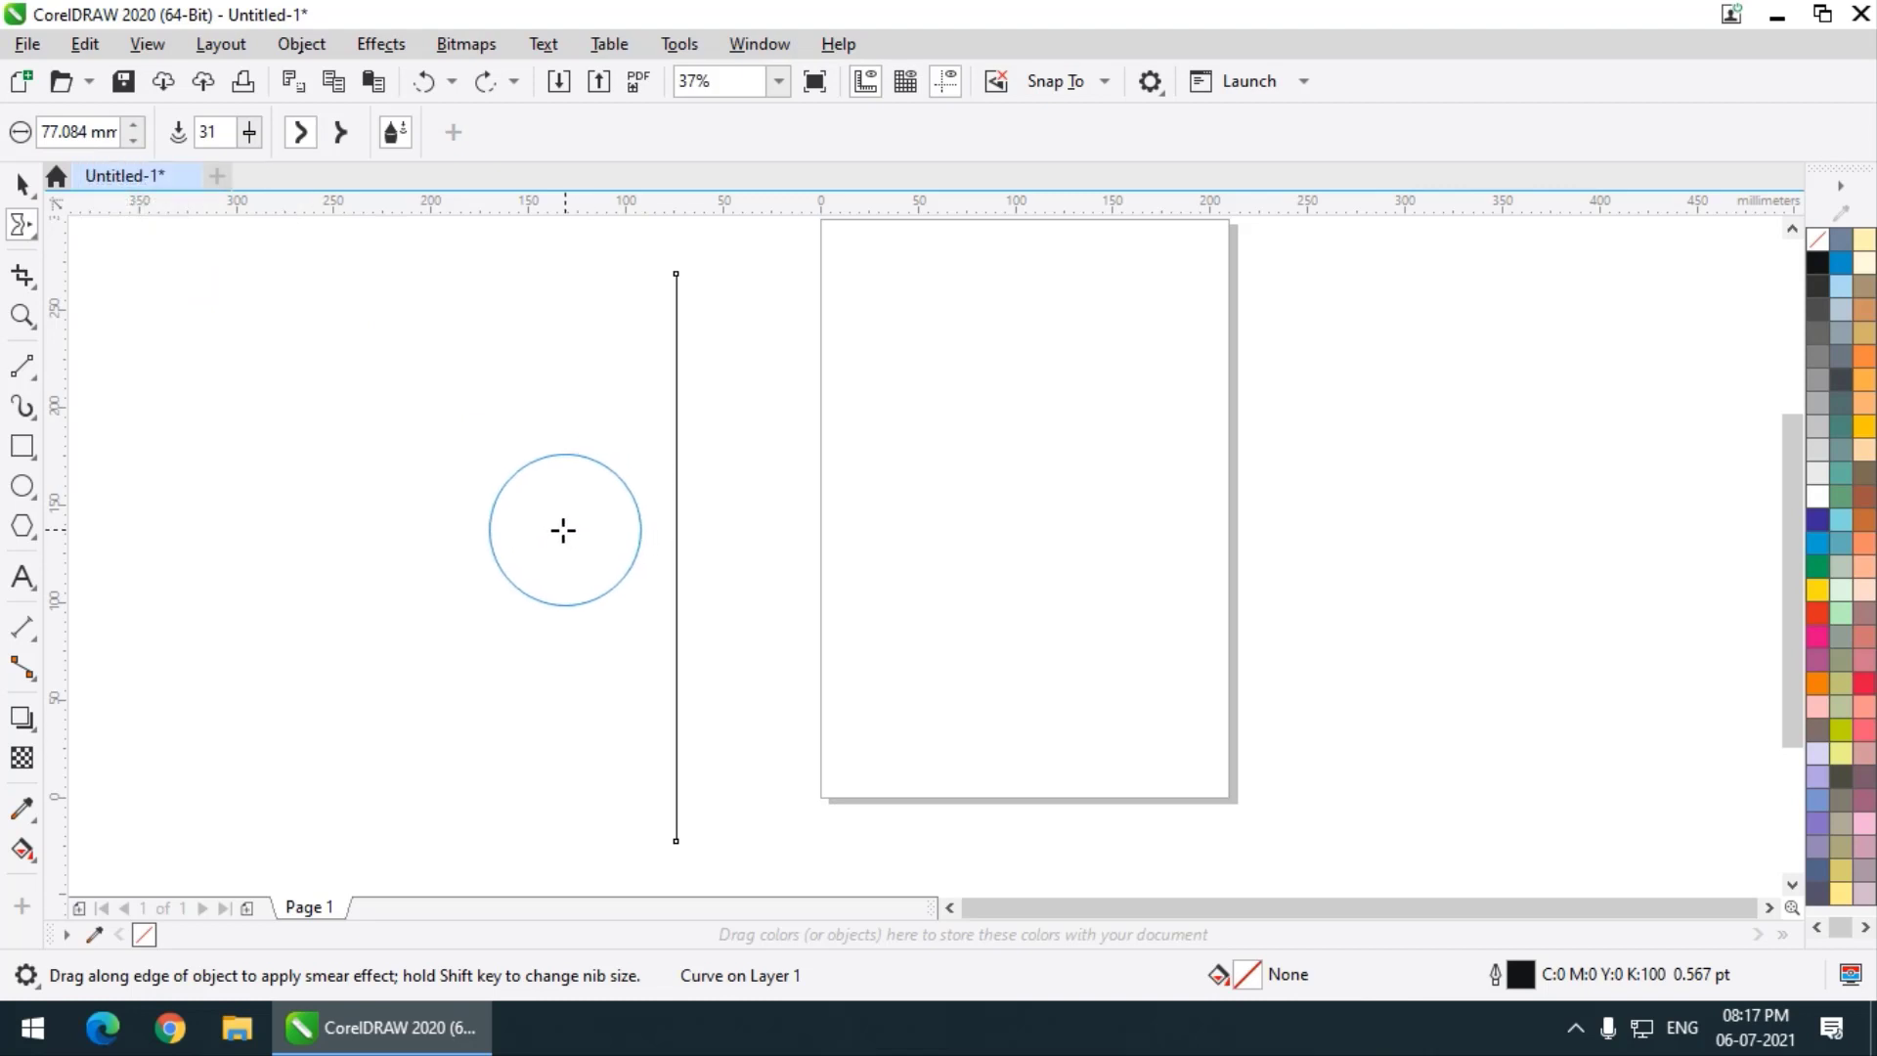
double_click(135, 127)
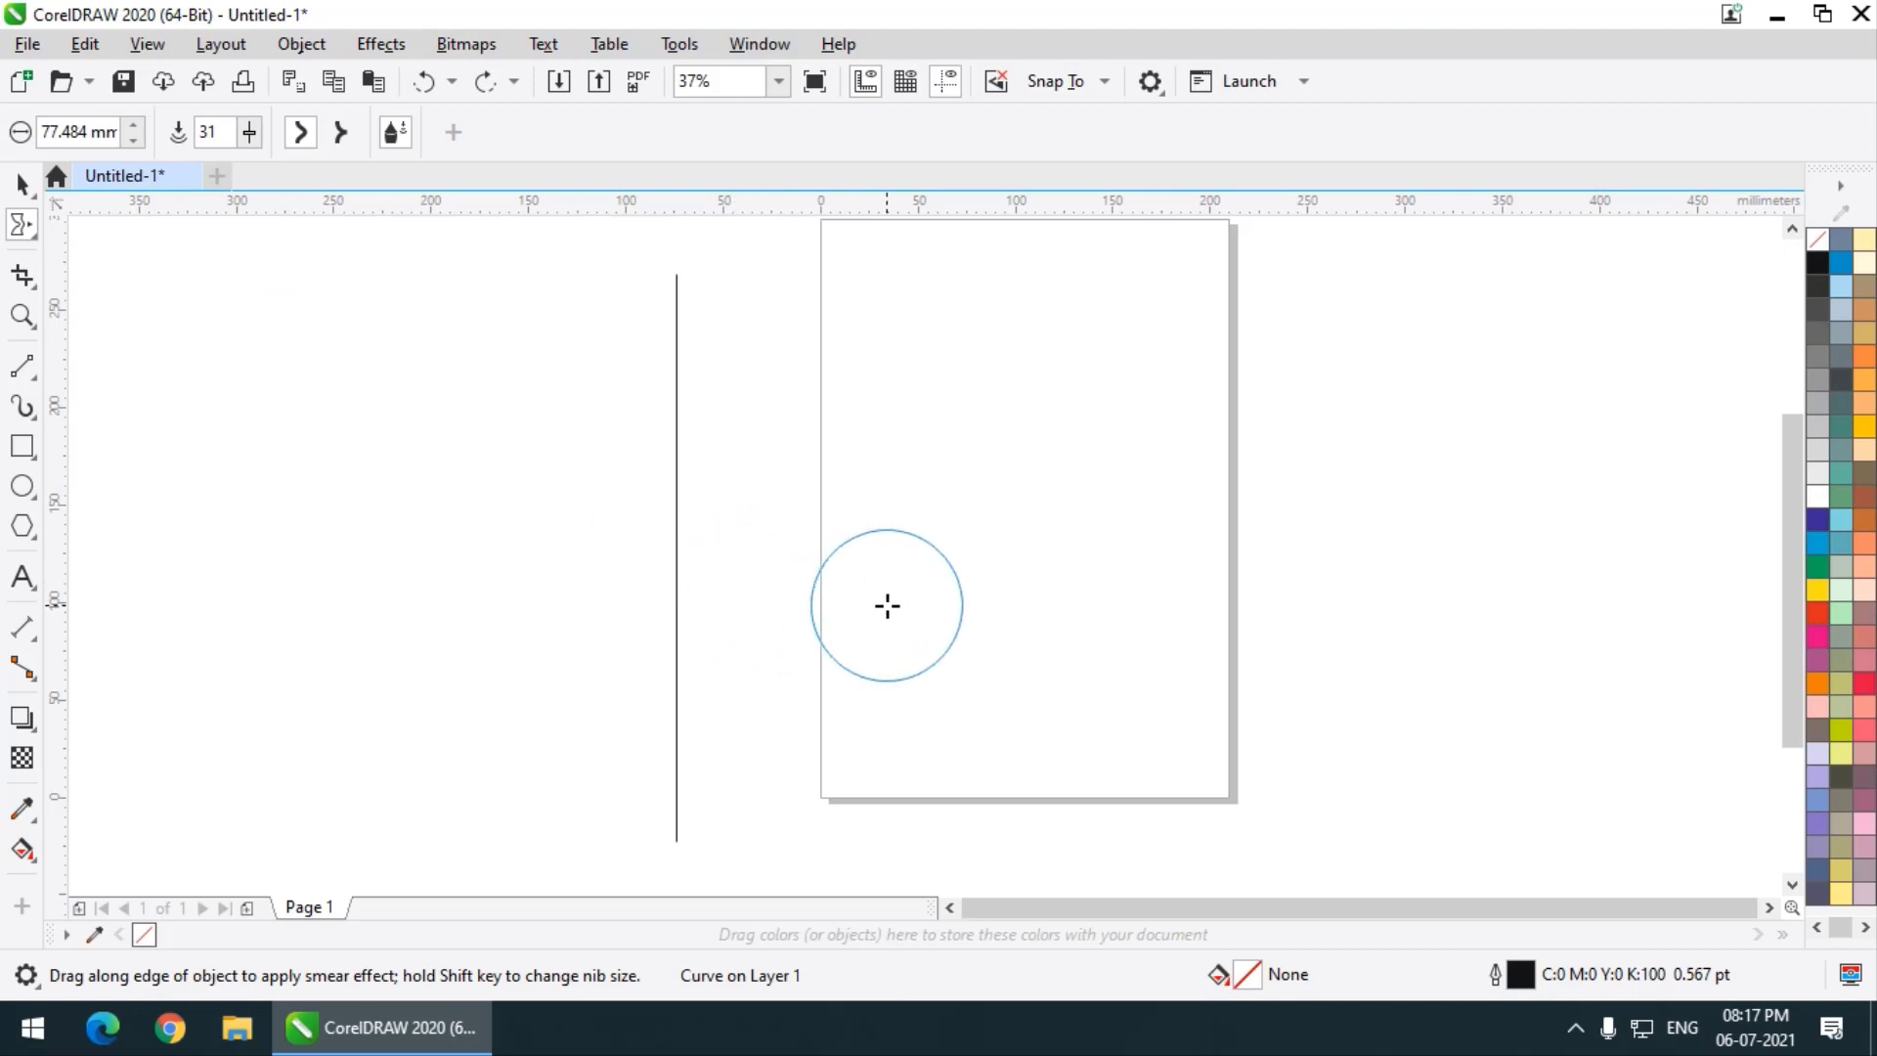
Resize the Smear nib interactively on the canvas to about 86 mm, and reduce it to about 82 mm
key(shift)
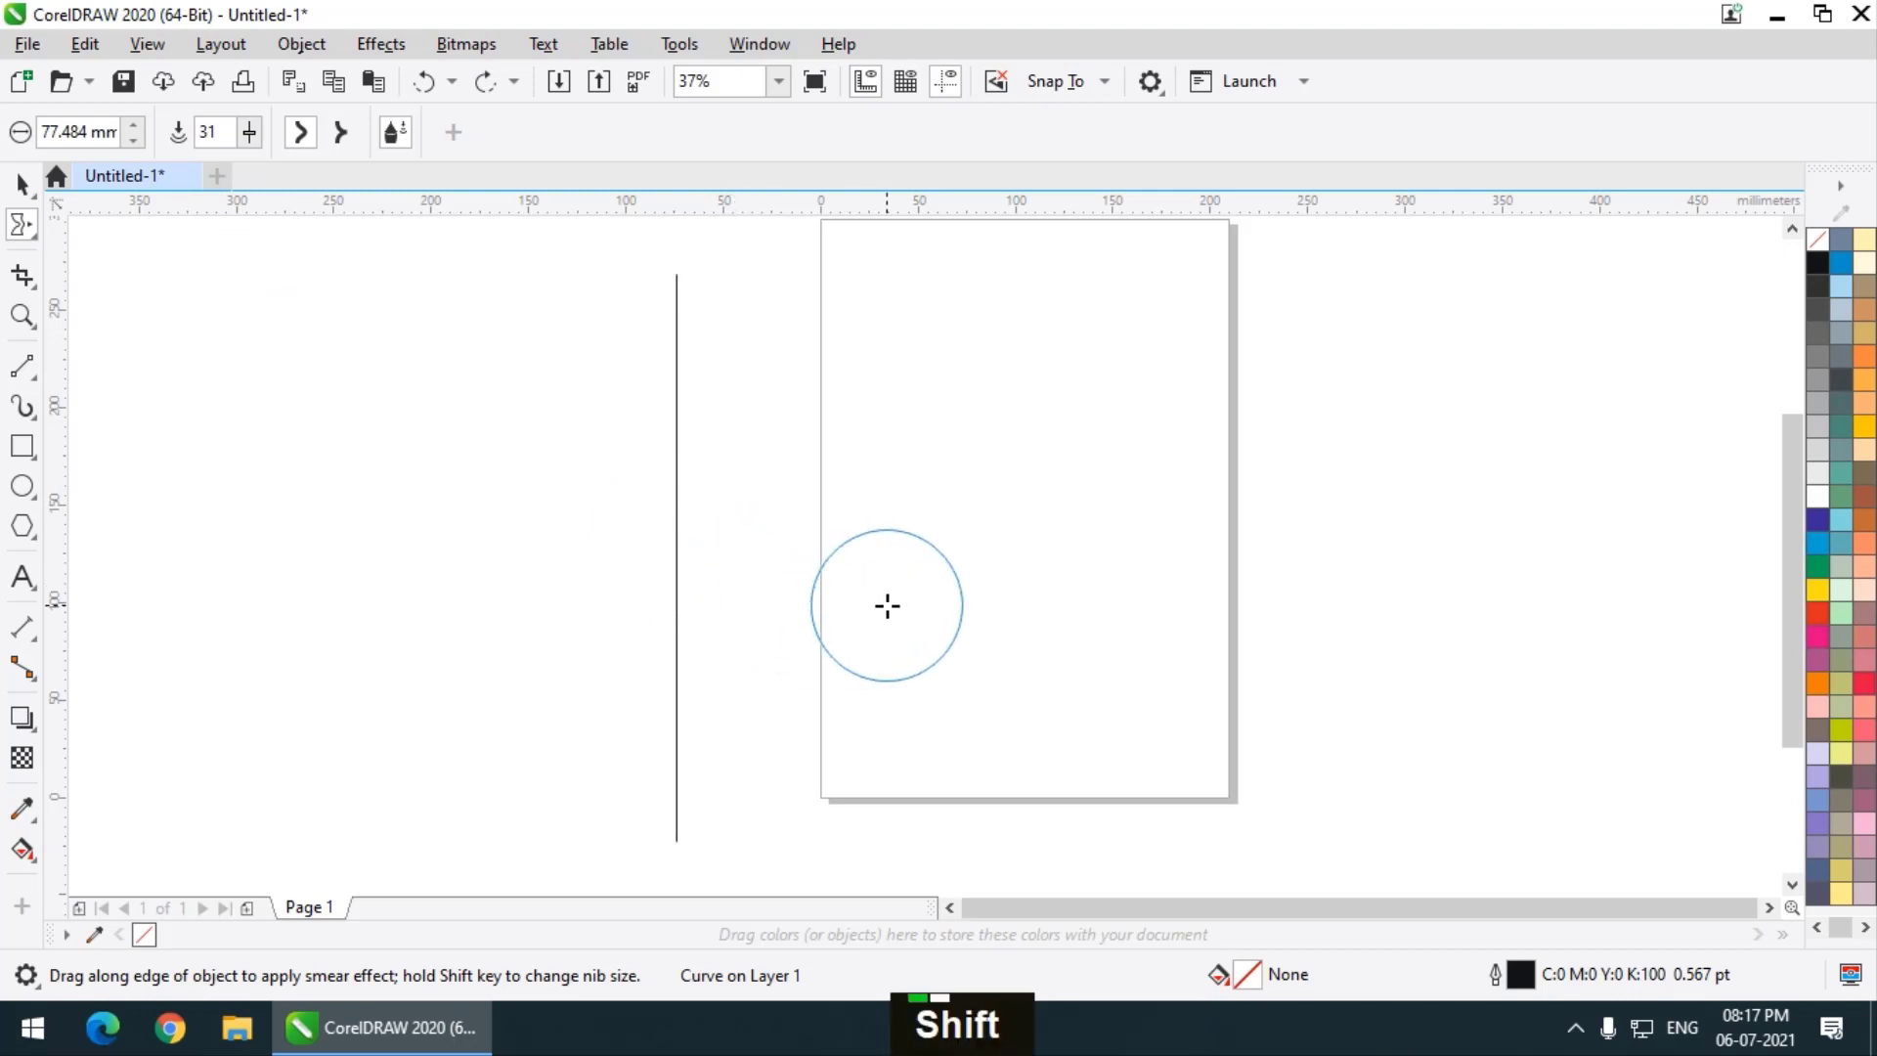
mouse_move(886, 605)
mouse_down()
mouse_move(1034, 557)
mouse_move(1106, 561)
mouse_move(855, 591)
mouse_move(1225, 590)
mouse_move(909, 616)
mouse_move(1160, 616)
mouse_move(900, 637)
mouse_move(1182, 636)
mouse_move(894, 643)
mouse_move(1161, 641)
mouse_move(889, 649)
mouse_move(1102, 649)
mouse_move(888, 606)
mouse_up()
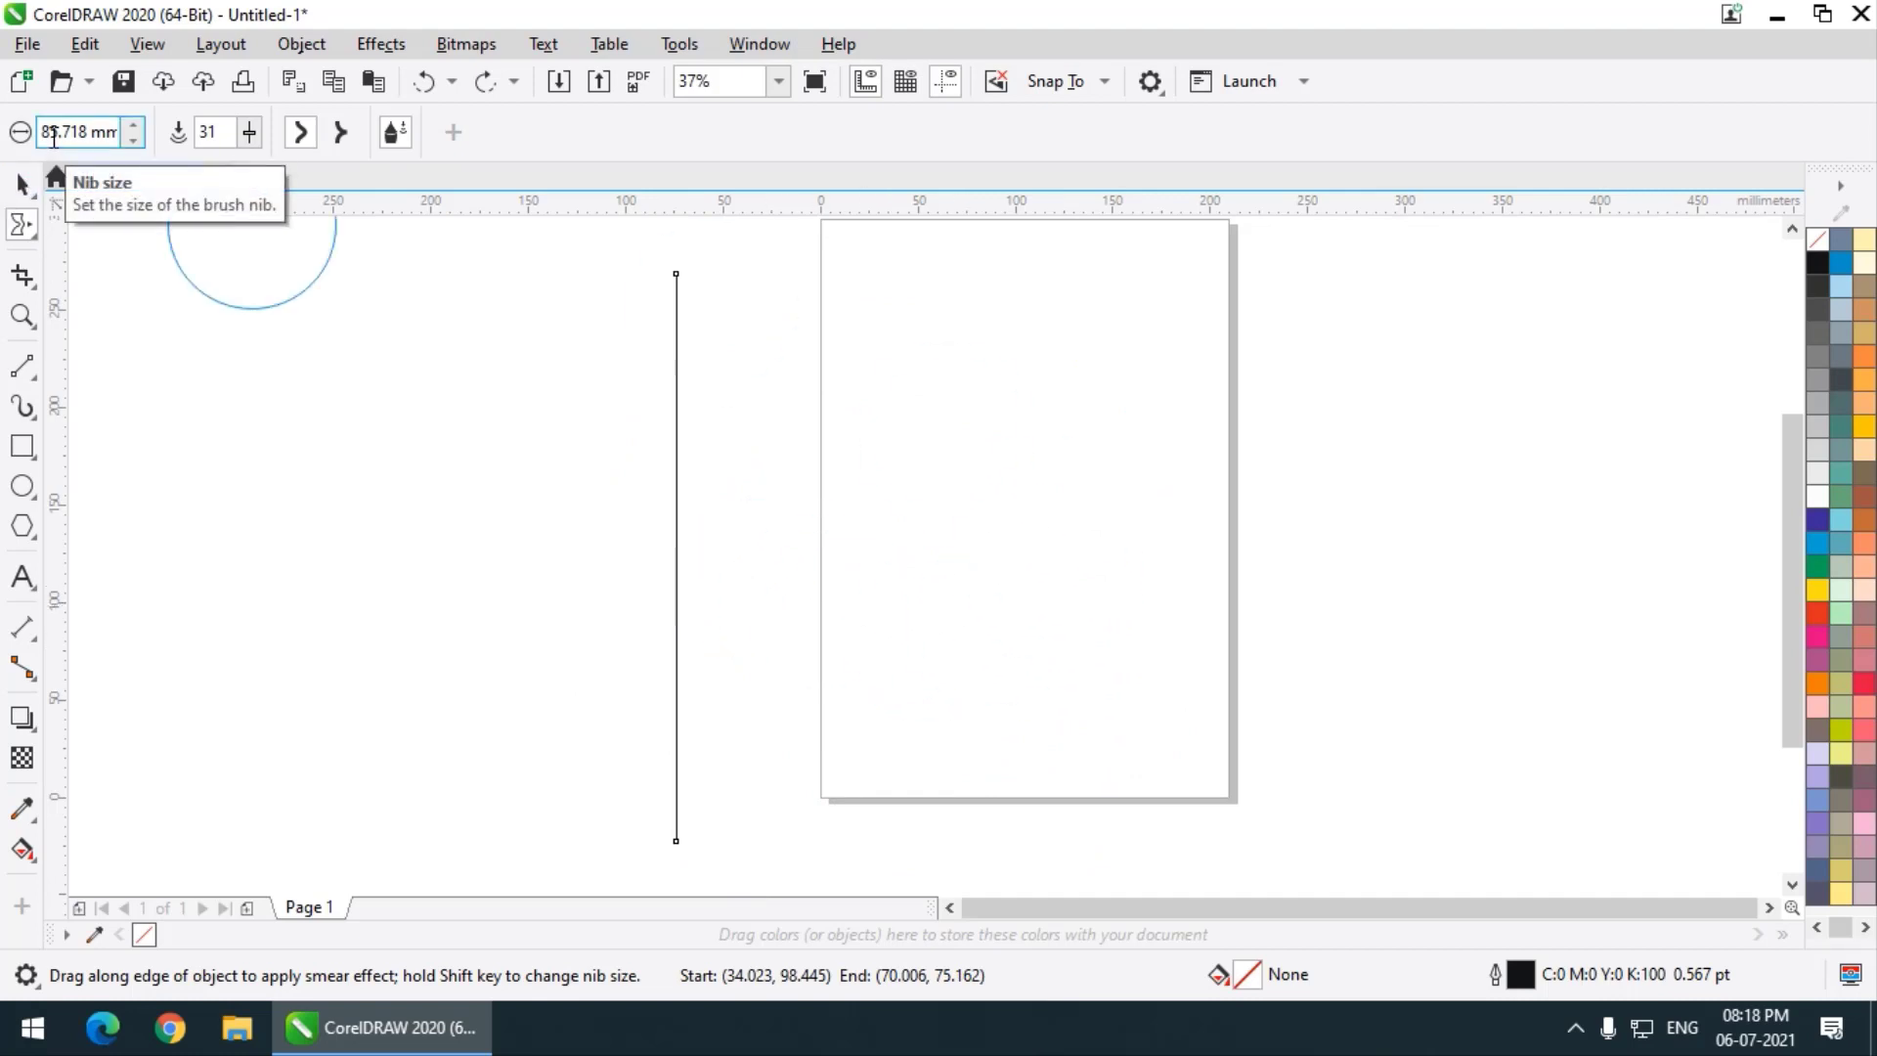
key(shift)
key(shift)
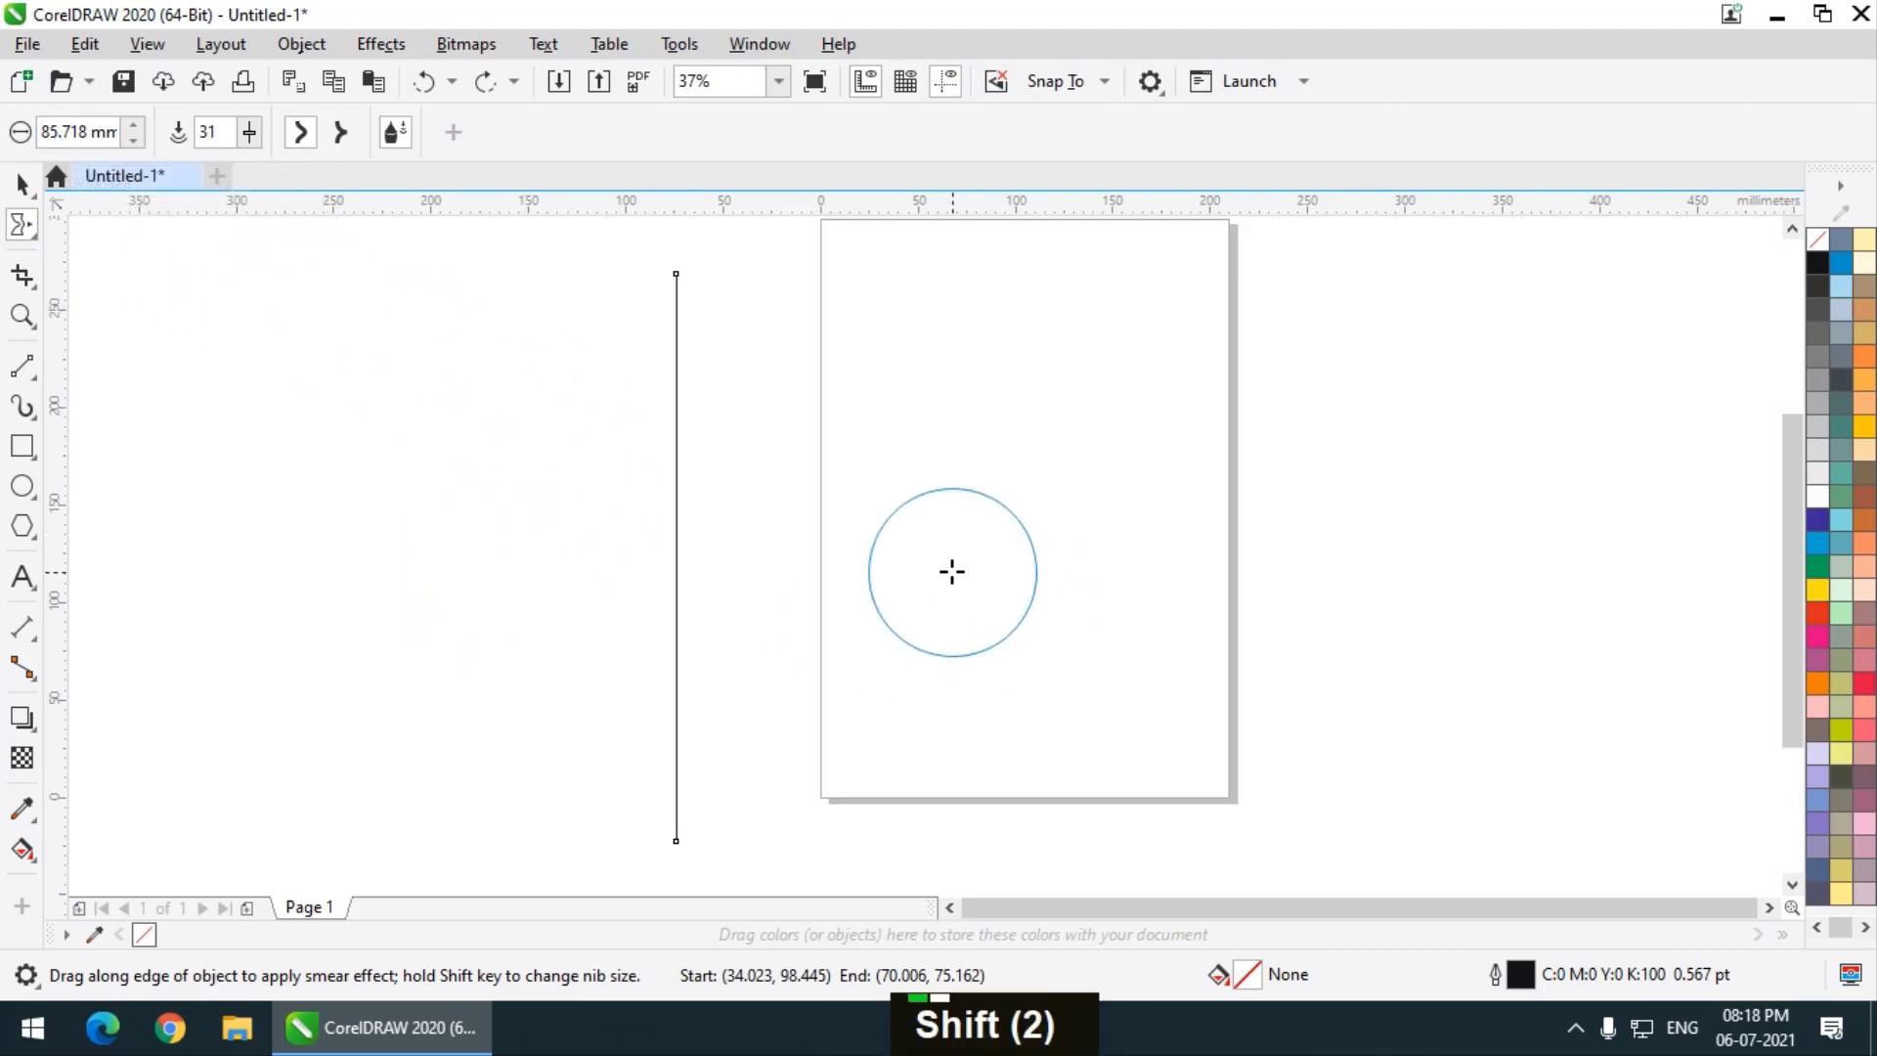
drag(952, 572, 1026, 549)
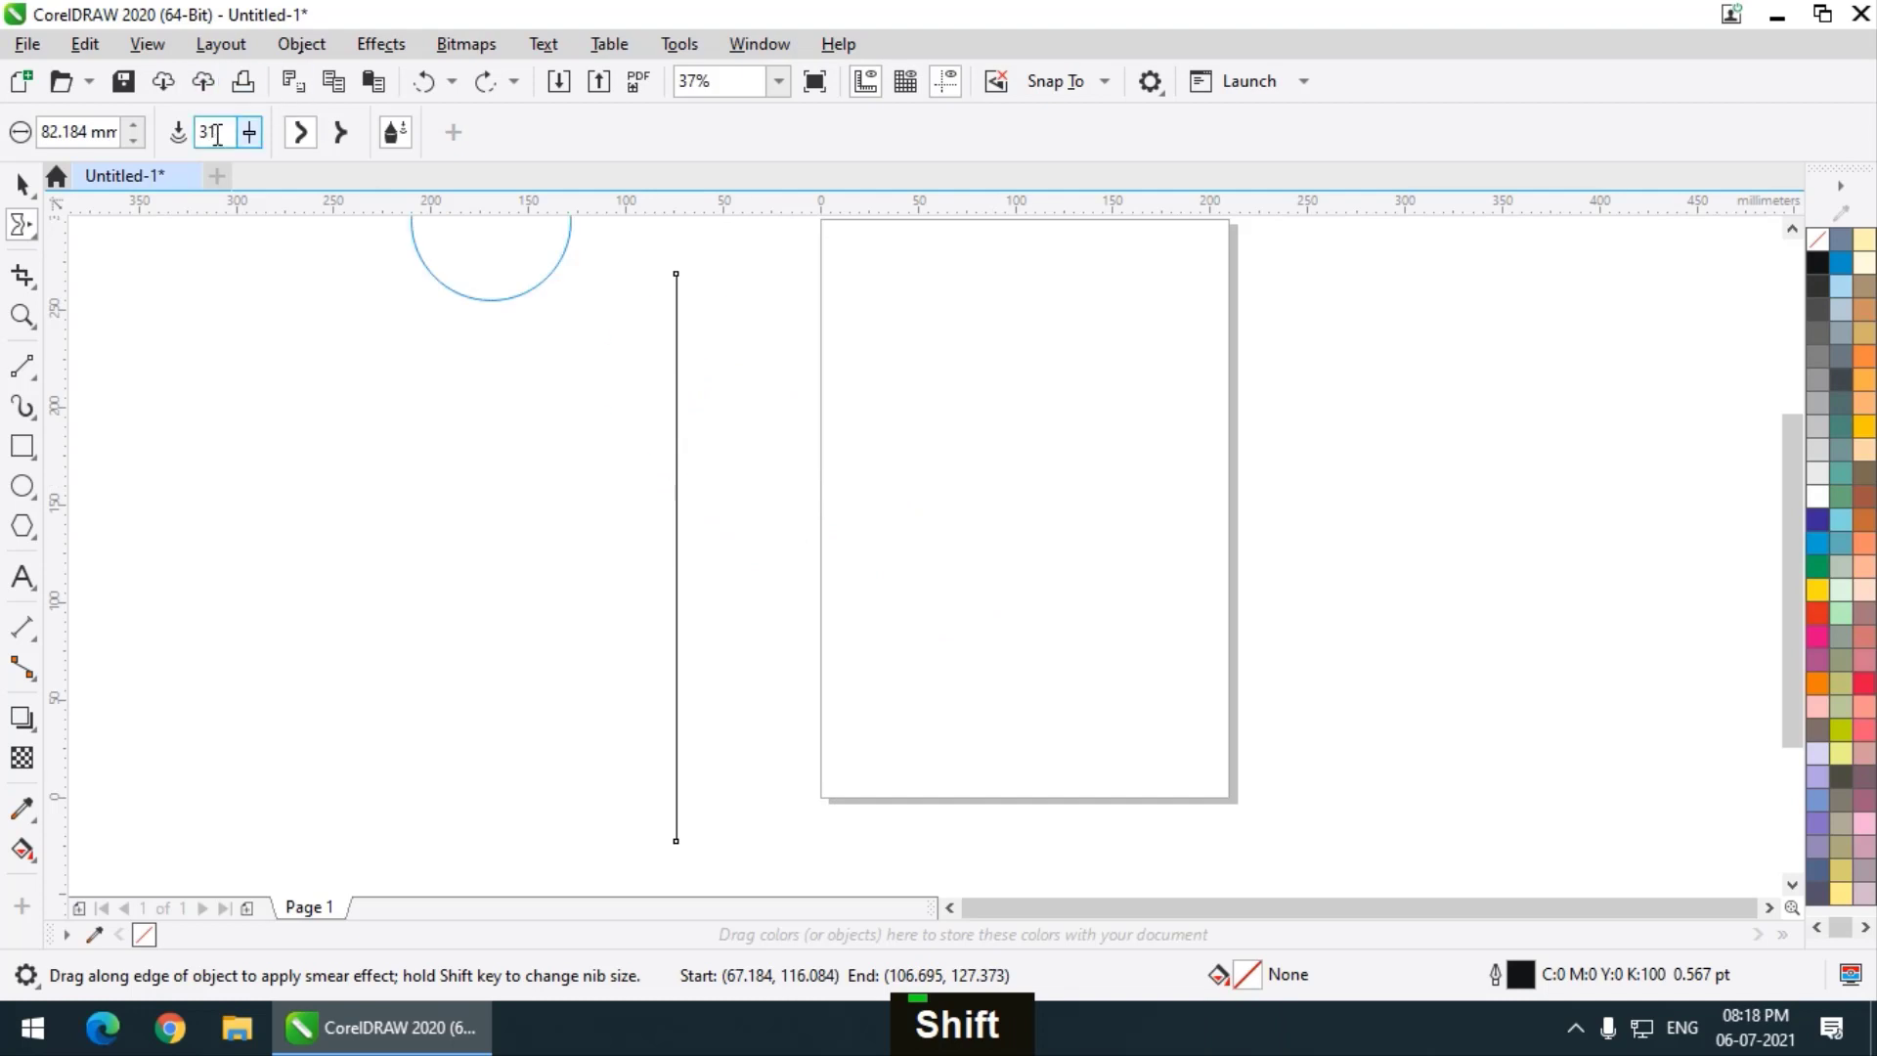
Smear the upper part of the vertical line to the left using the smooth smear style at pressure 31
click(296, 146)
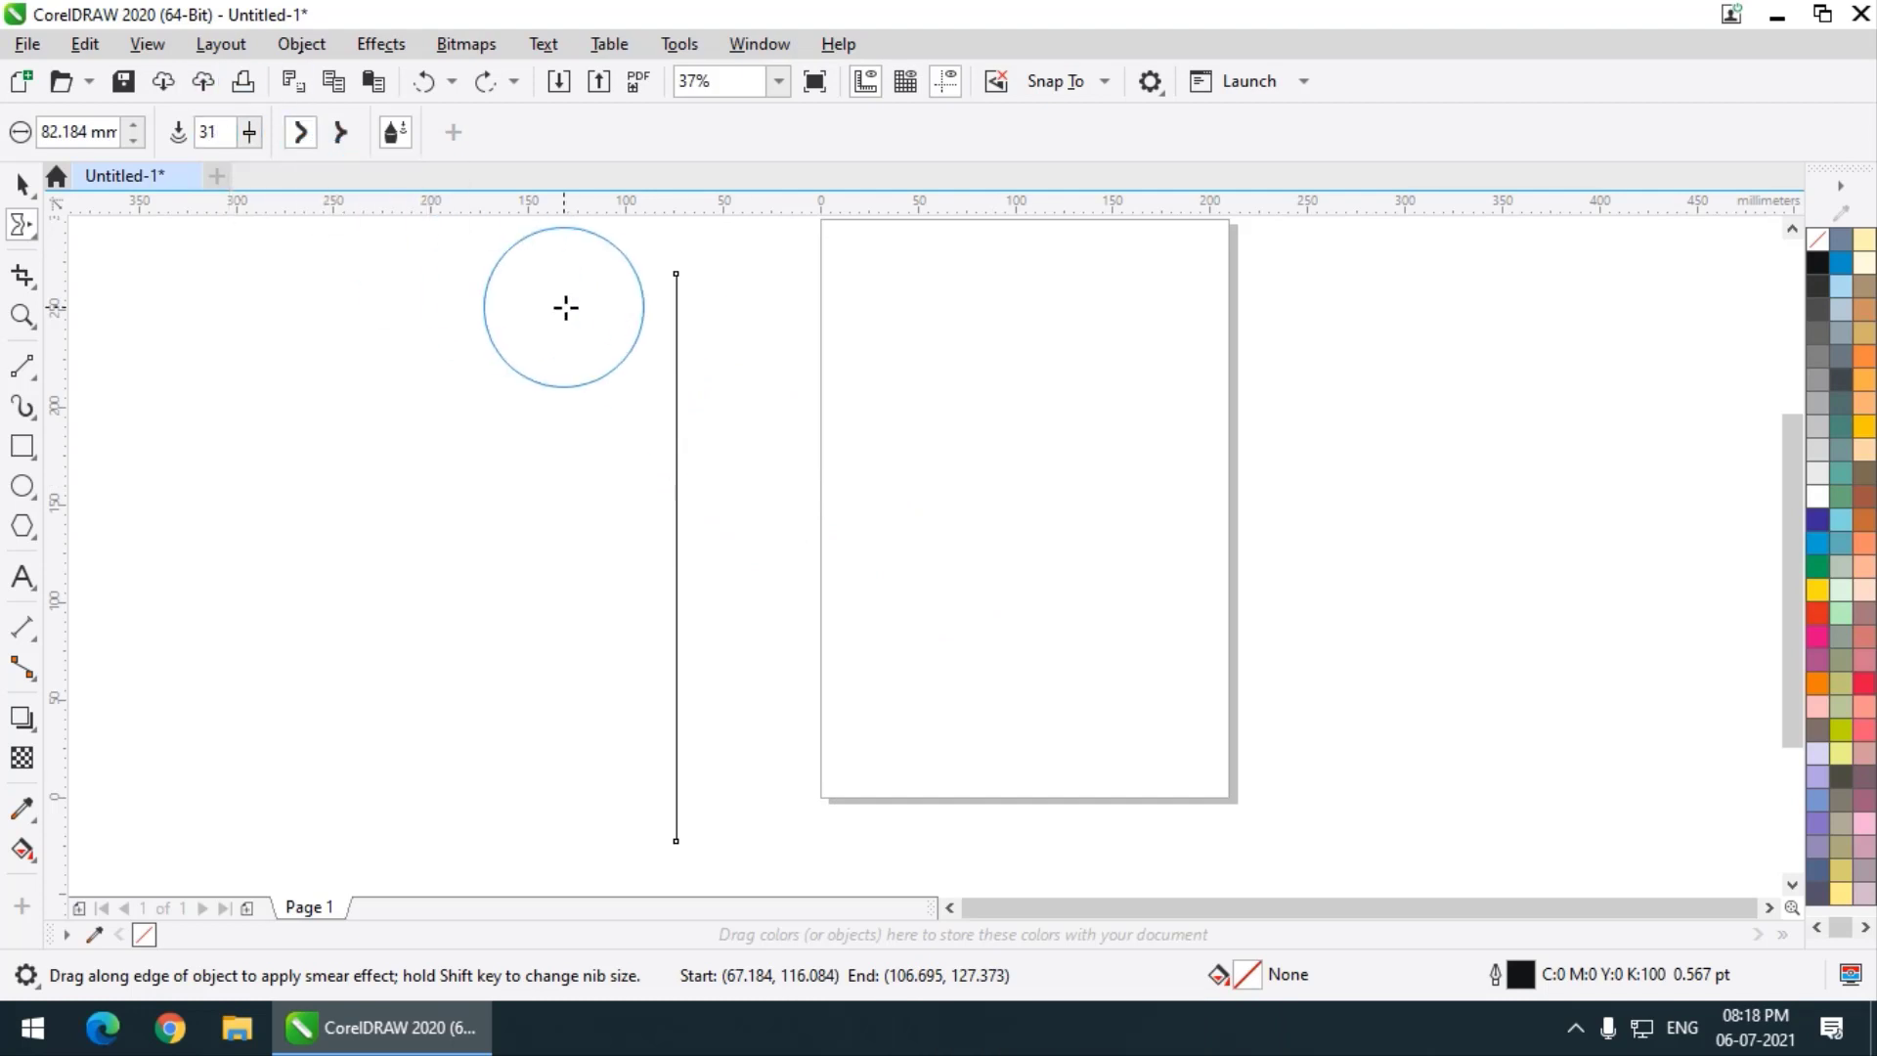
drag(755, 418, 515, 424)
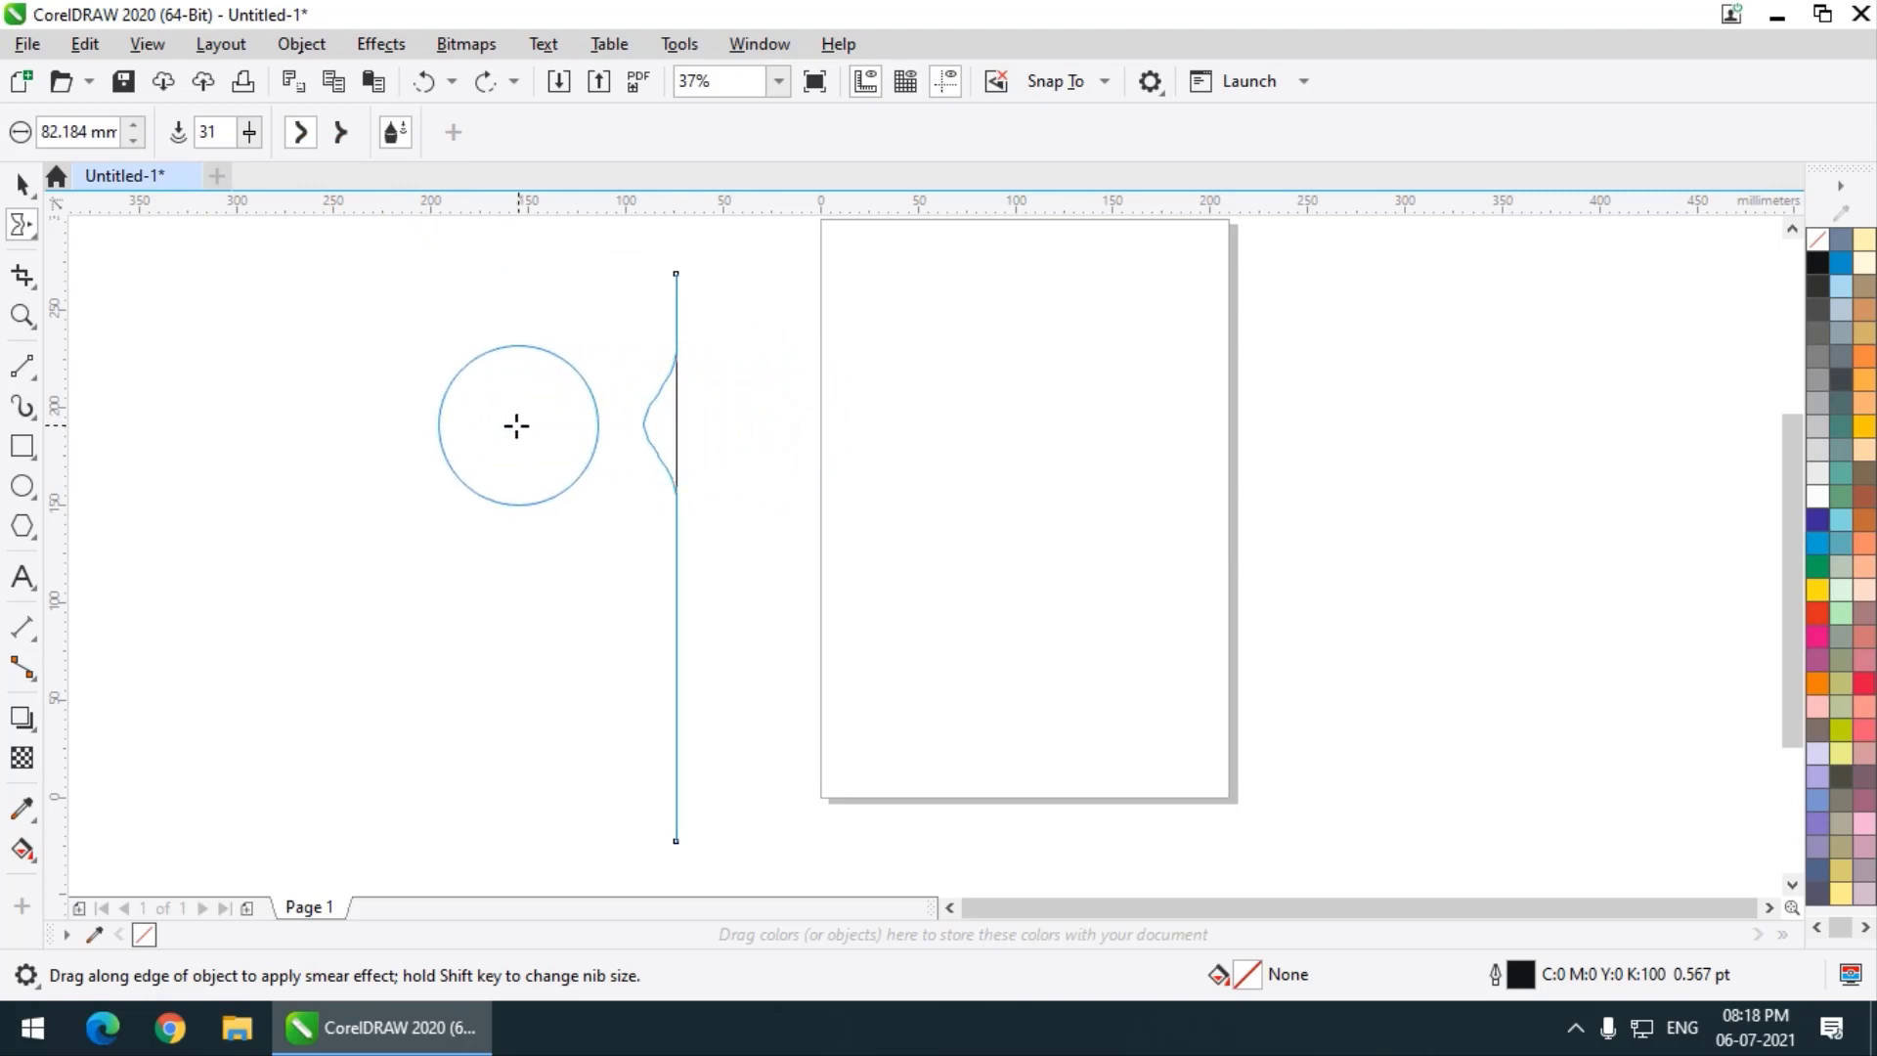
Try smearing the line's lower half to the right and its lower end to the left, and undo both smears
drag(604, 630, 918, 657)
drag(719, 755, 467, 755)
scroll(725, 782, up, 1)
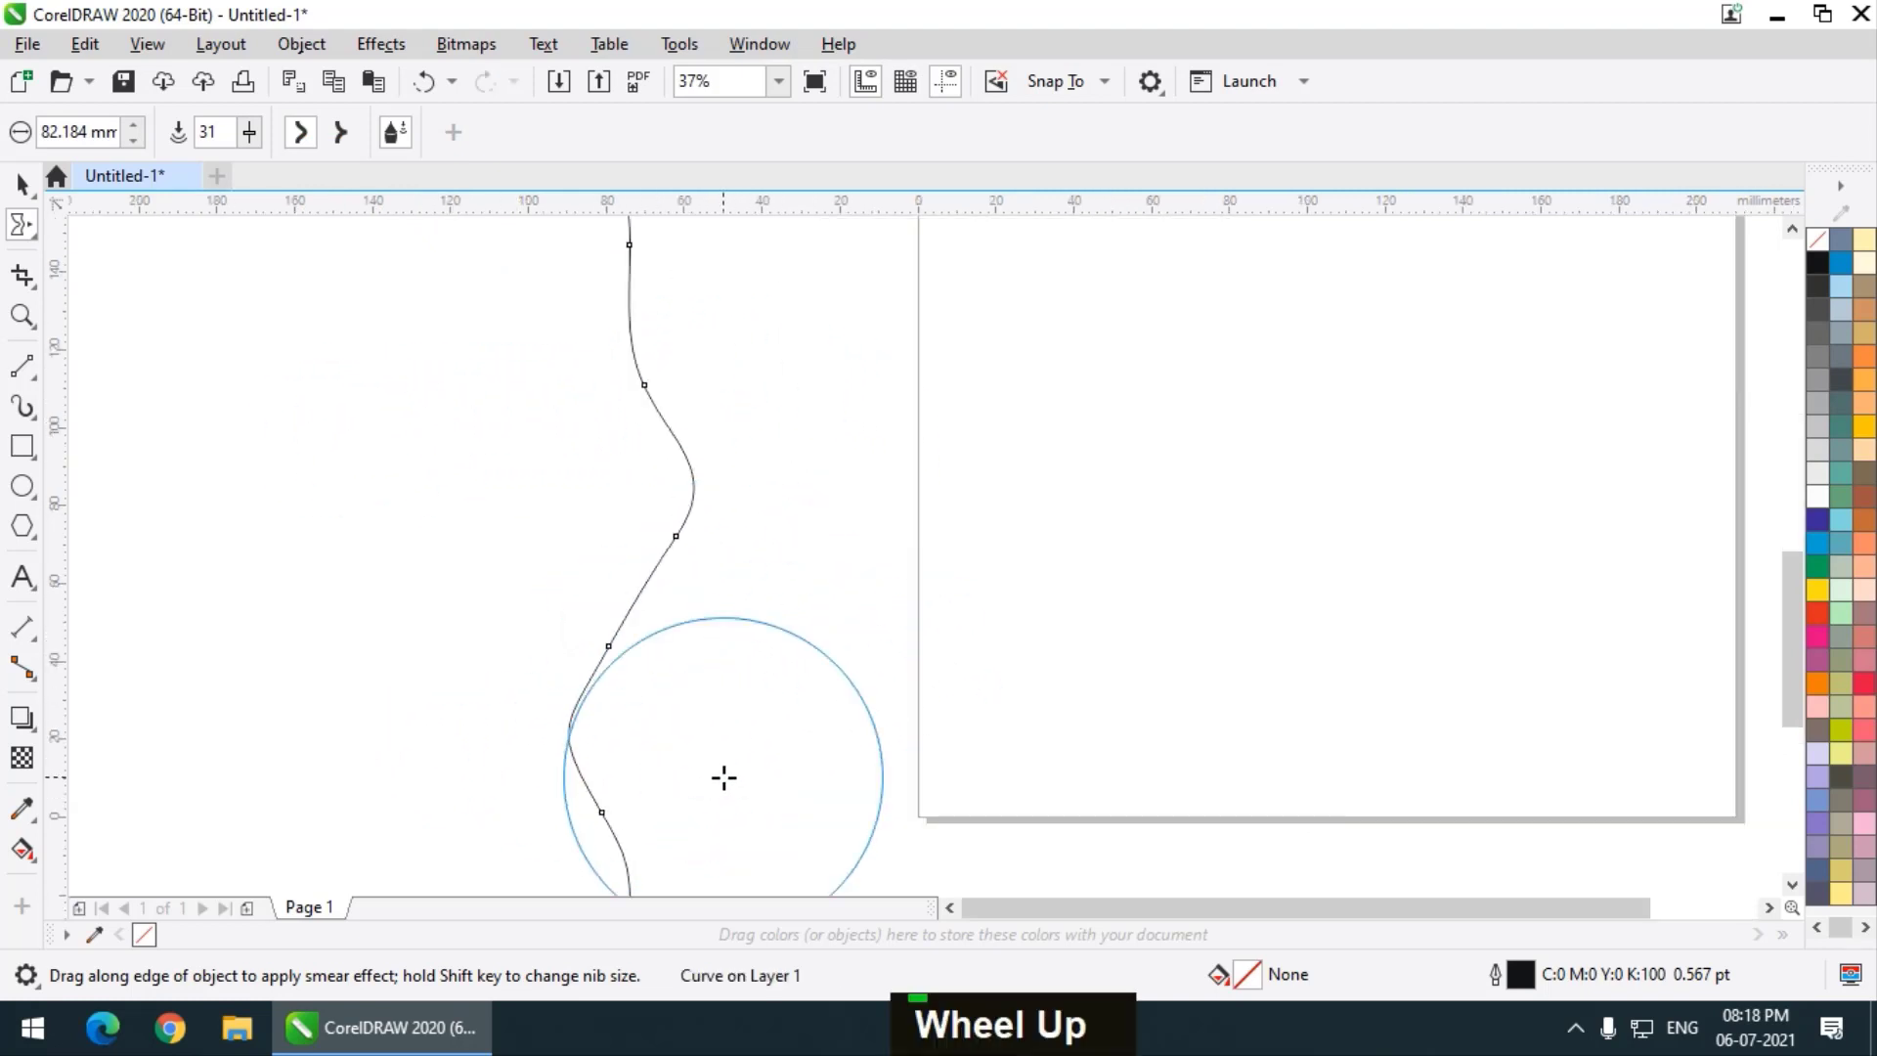
key(ctrl+z)
key(ctrl+z)
scroll(721, 772, down, 2)
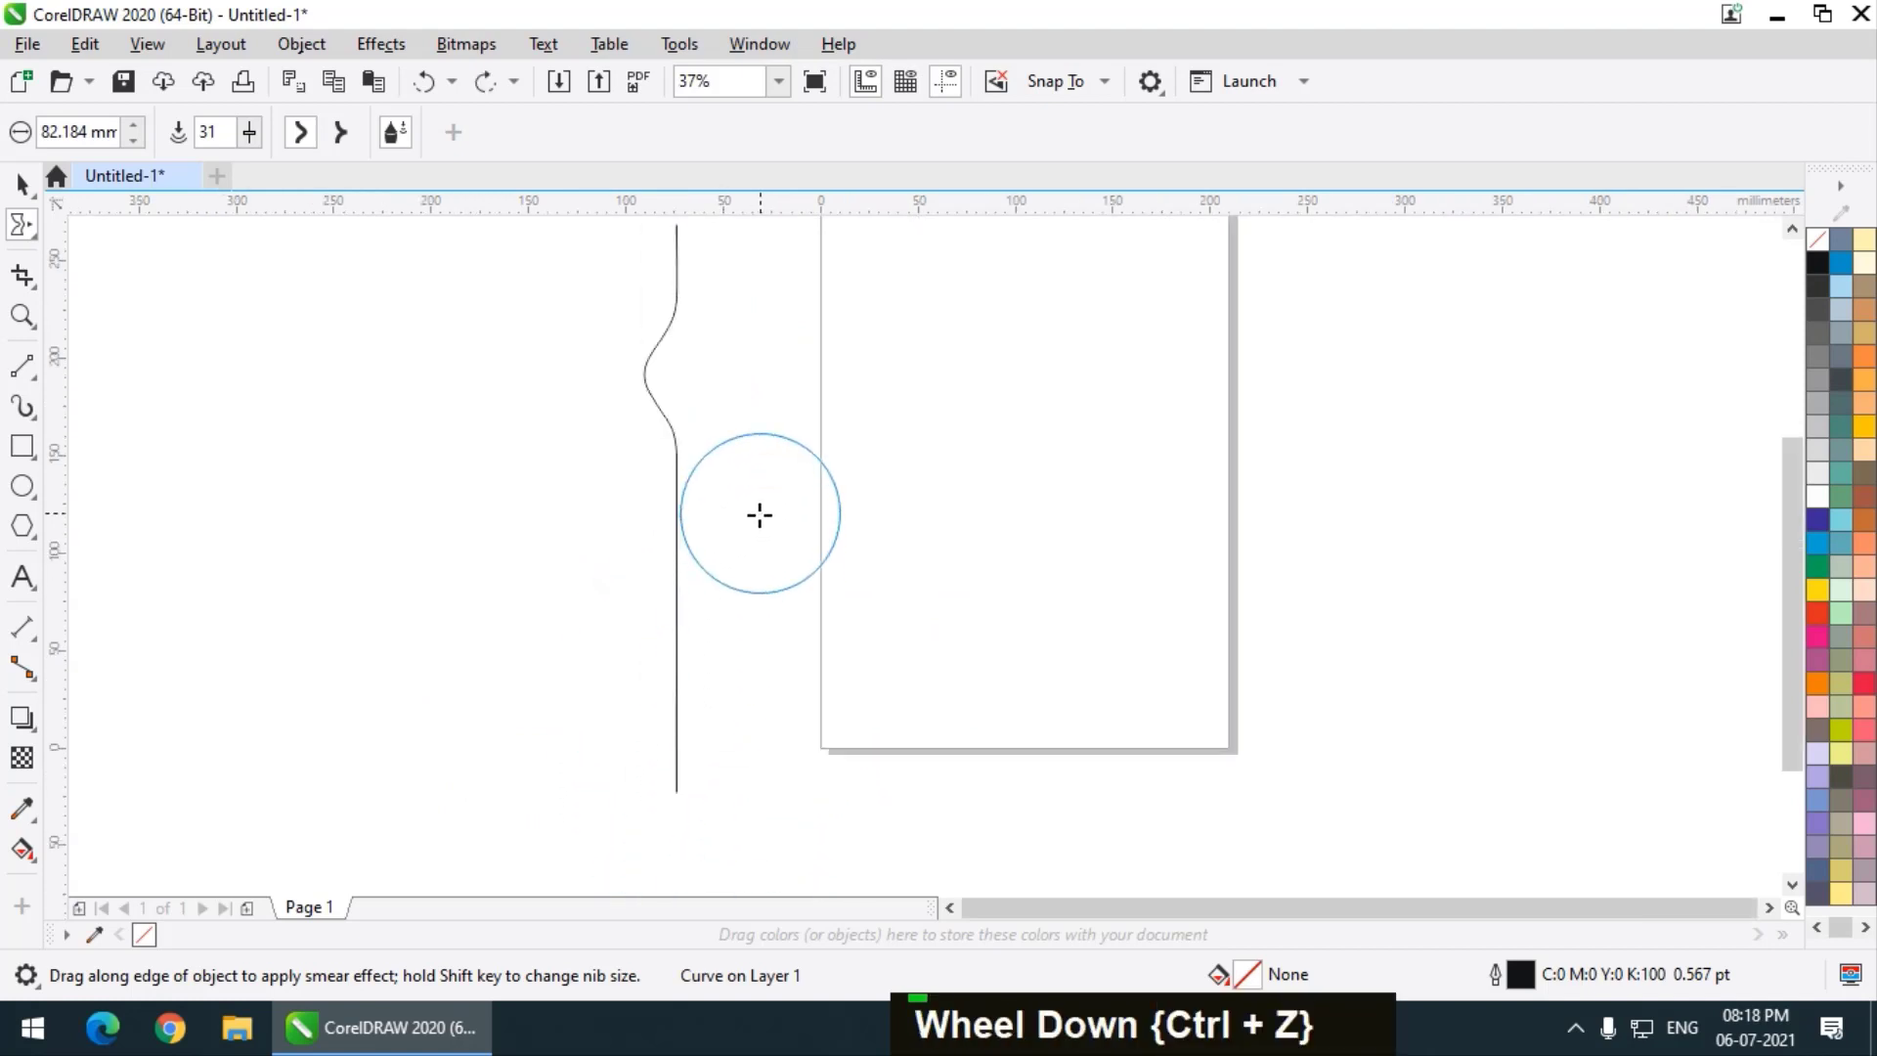
Try alternating left and right smears below the line's upper bulge, and undo both
mouse_move(748, 542)
mouse_down()
mouse_move(557, 642)
mouse_move(792, 695)
mouse_up()
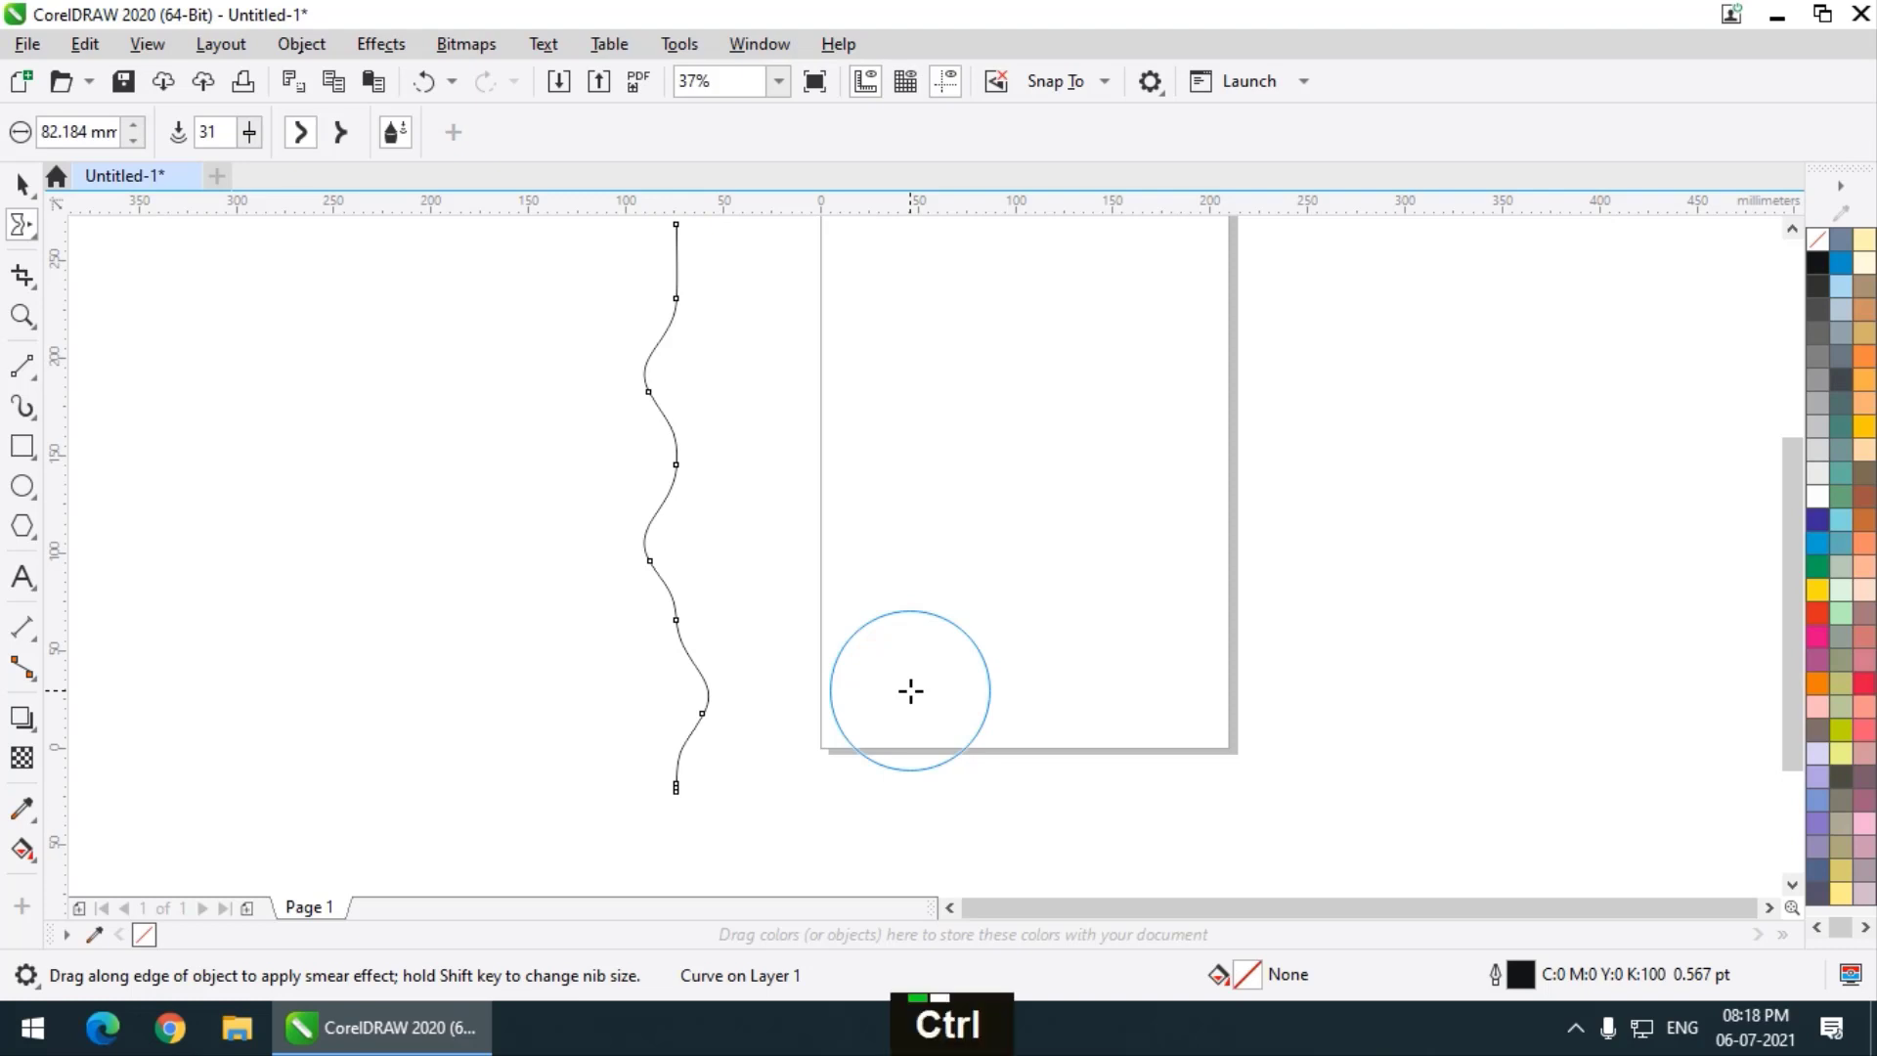
key(ctrl+z)
key(ctrl+z)
Smear the line leftward below its middle and rightward near its lower end at pressure 31
drag(719, 581, 566, 574)
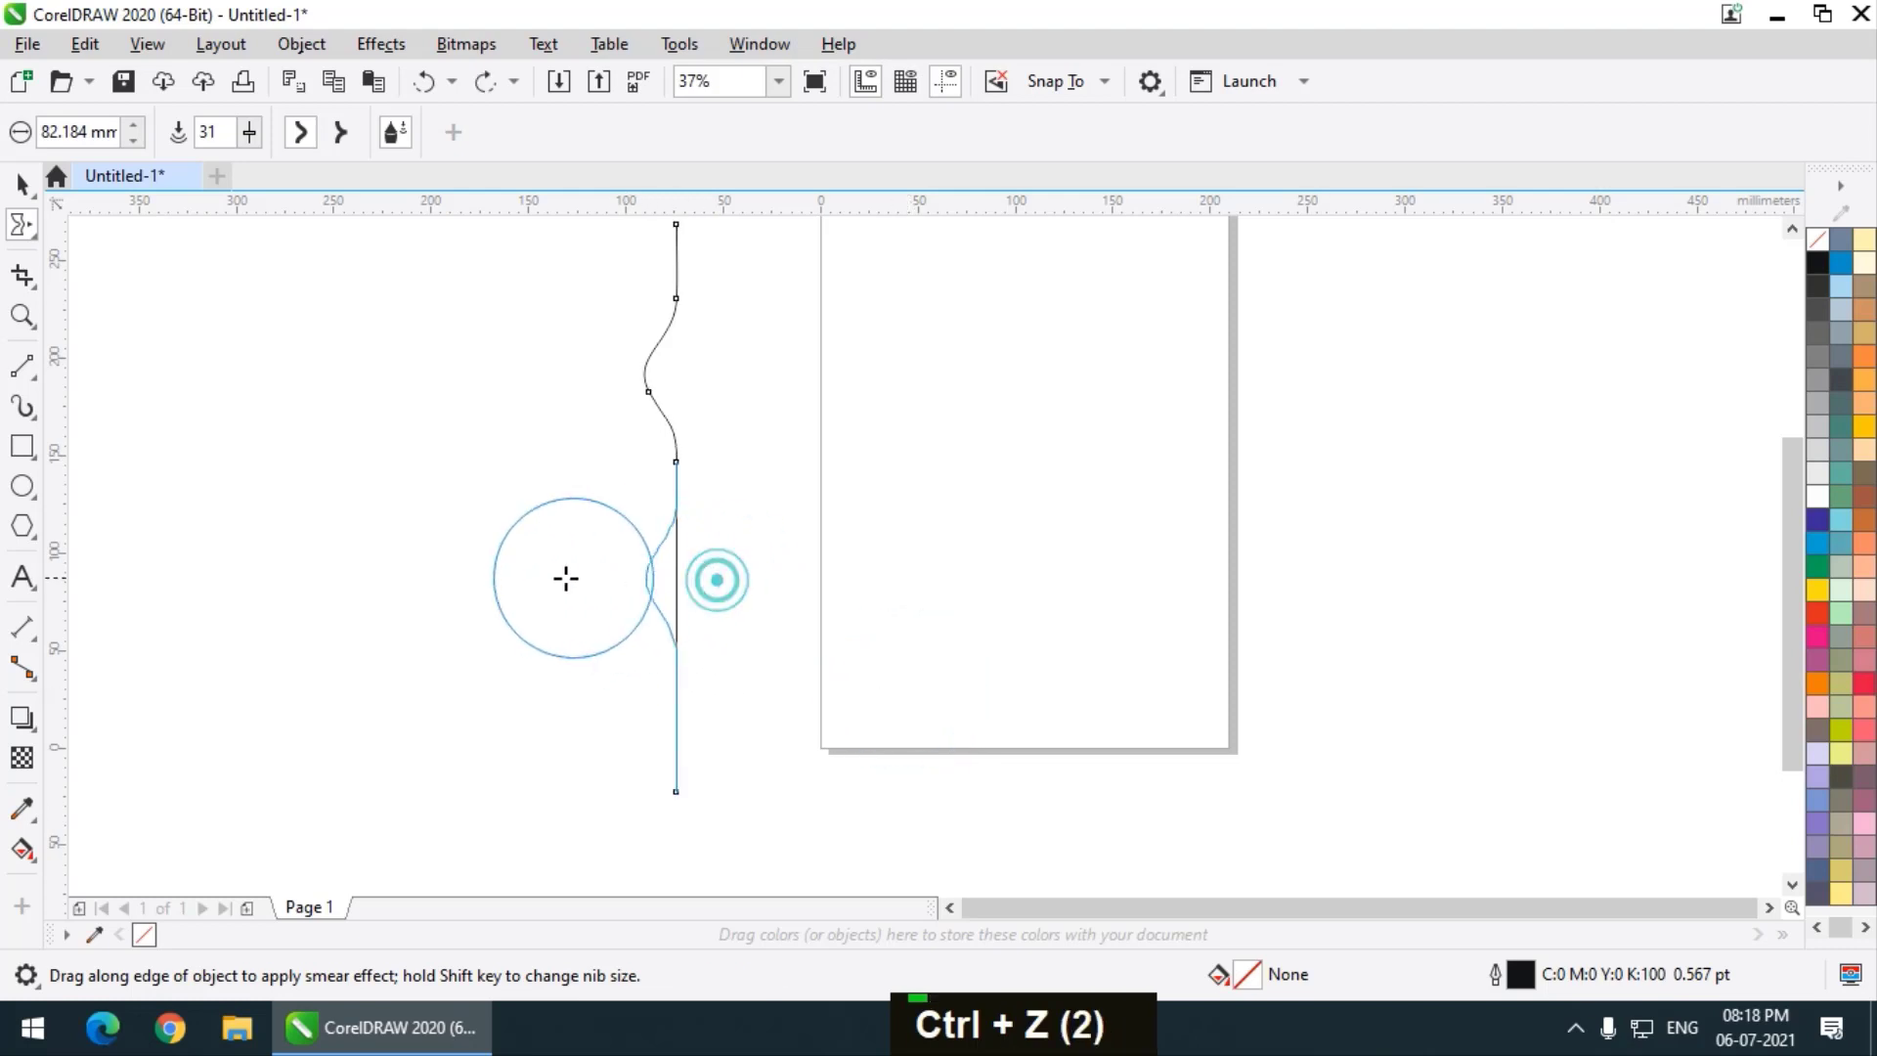
drag(654, 713, 876, 717)
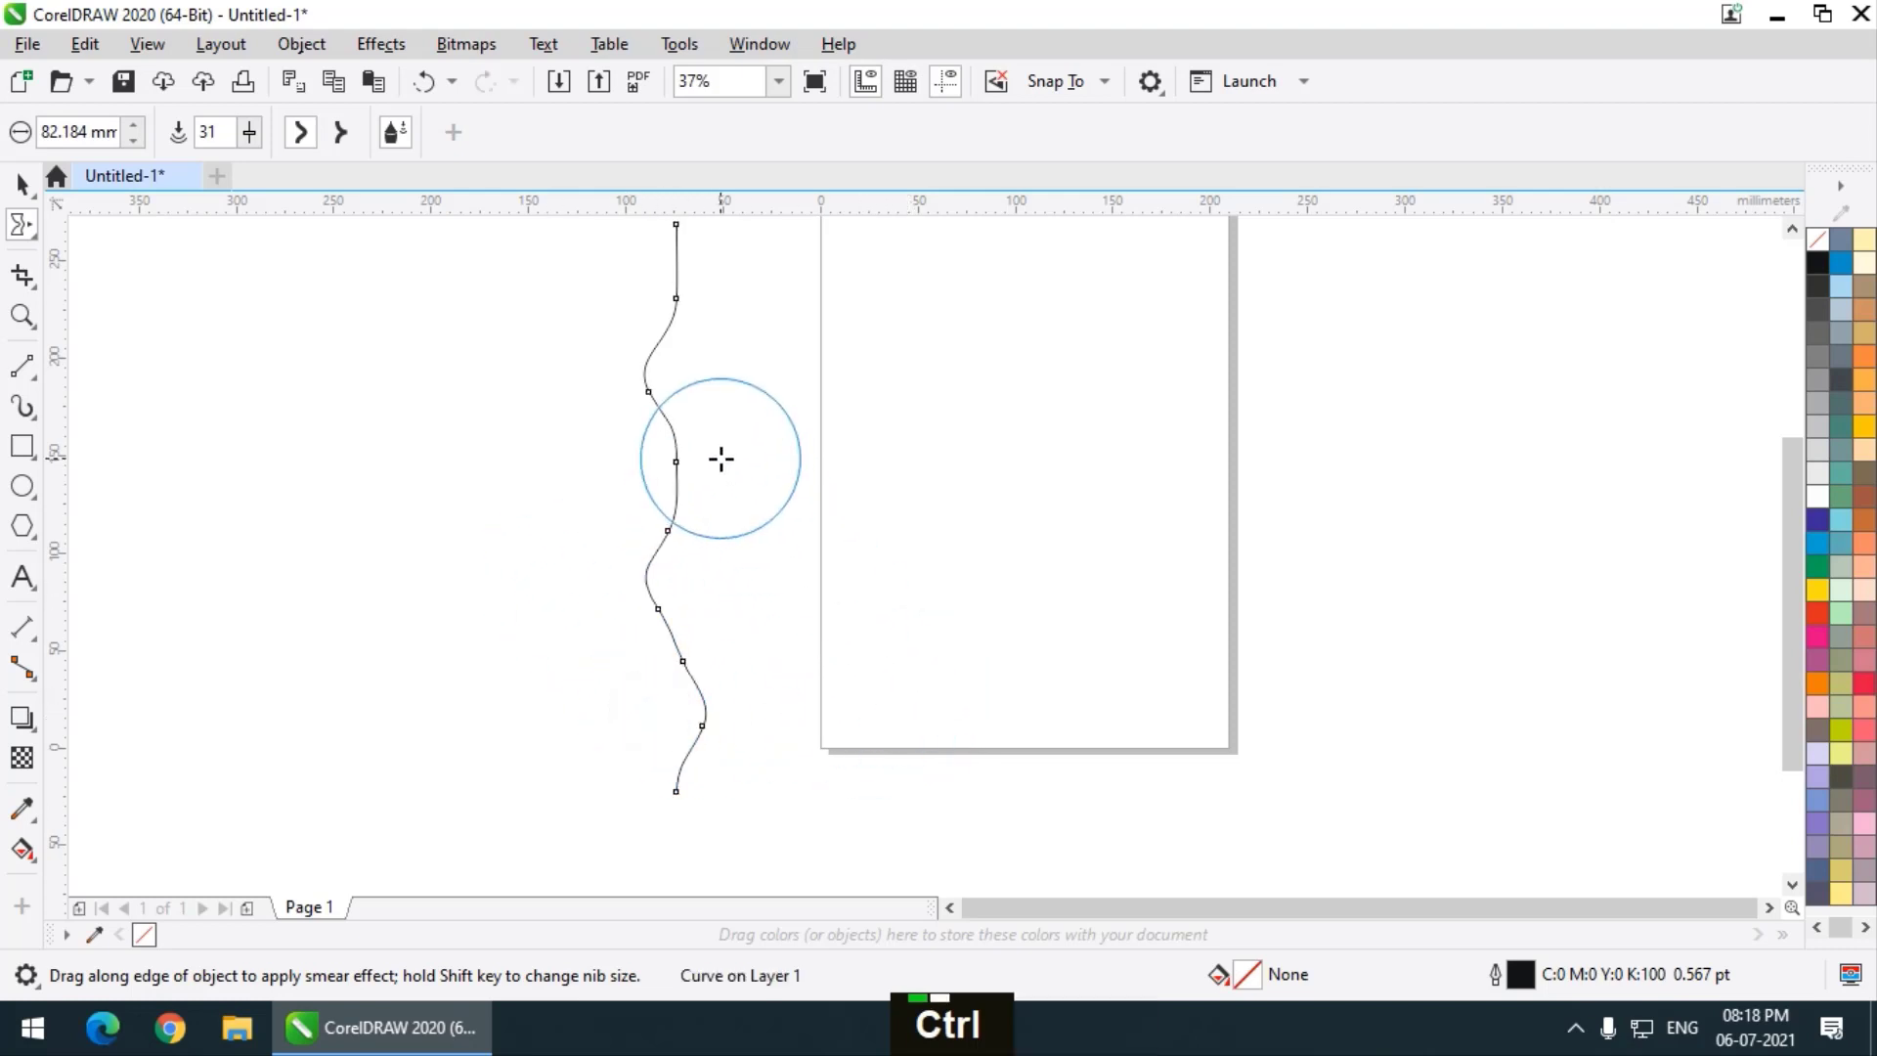
Undo all the smears on the vertical line
key(ctrl+z)
key(ctrl+z)
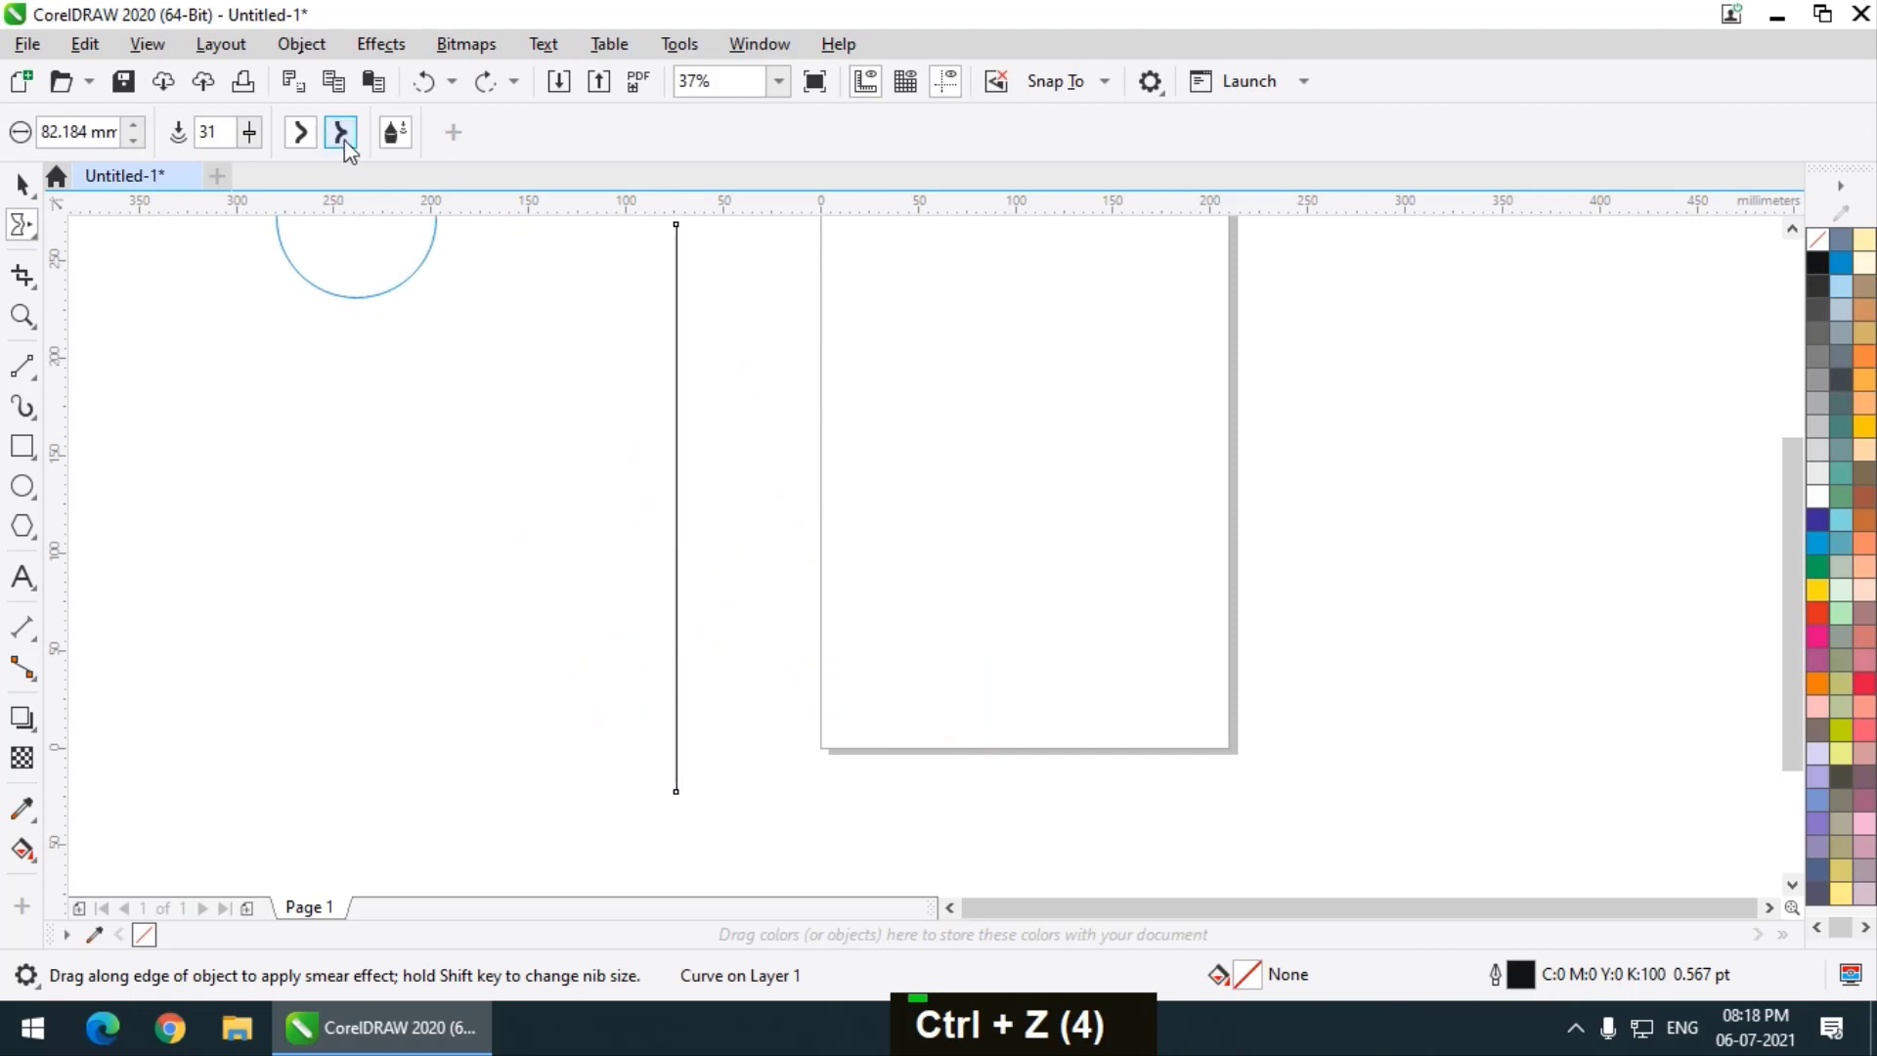
Try a leftward smear on the line's upper part with the pointy smear style at pressure 31, and undo it
click(343, 137)
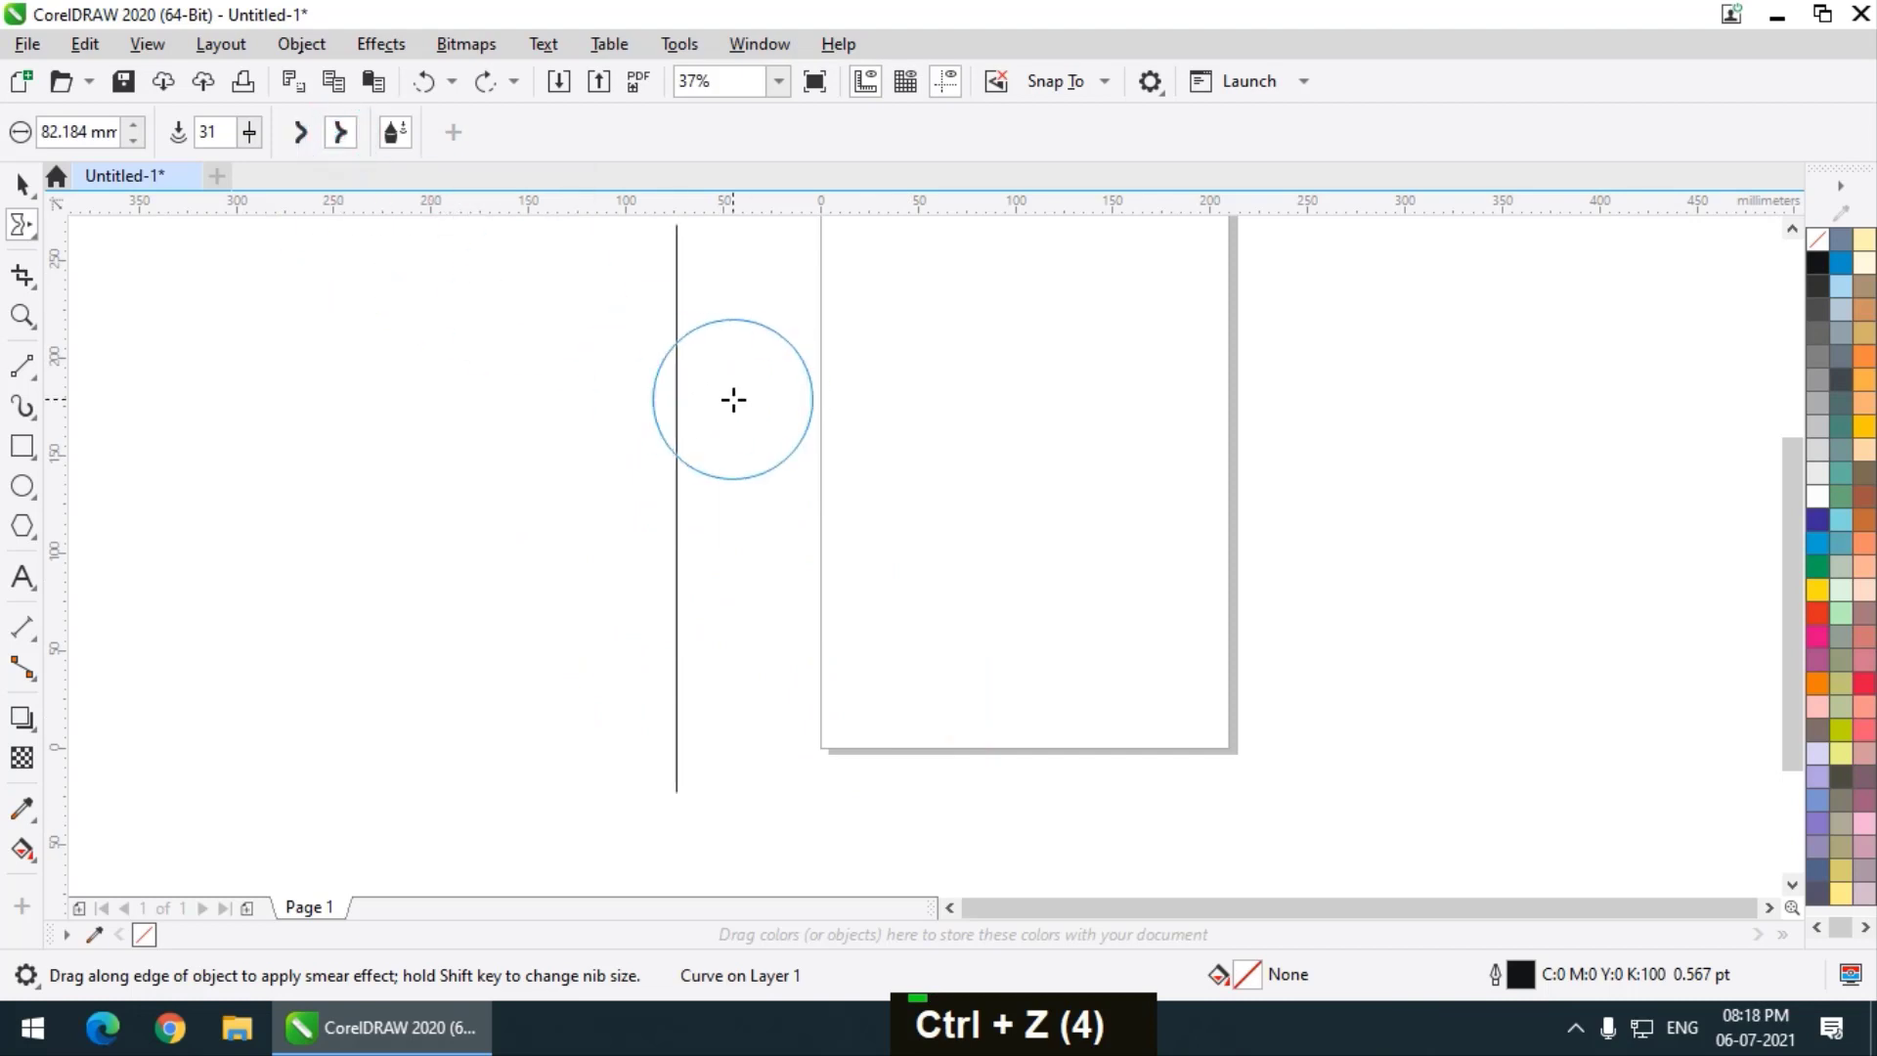
drag(734, 398, 665, 403)
scroll(772, 394, up, 2)
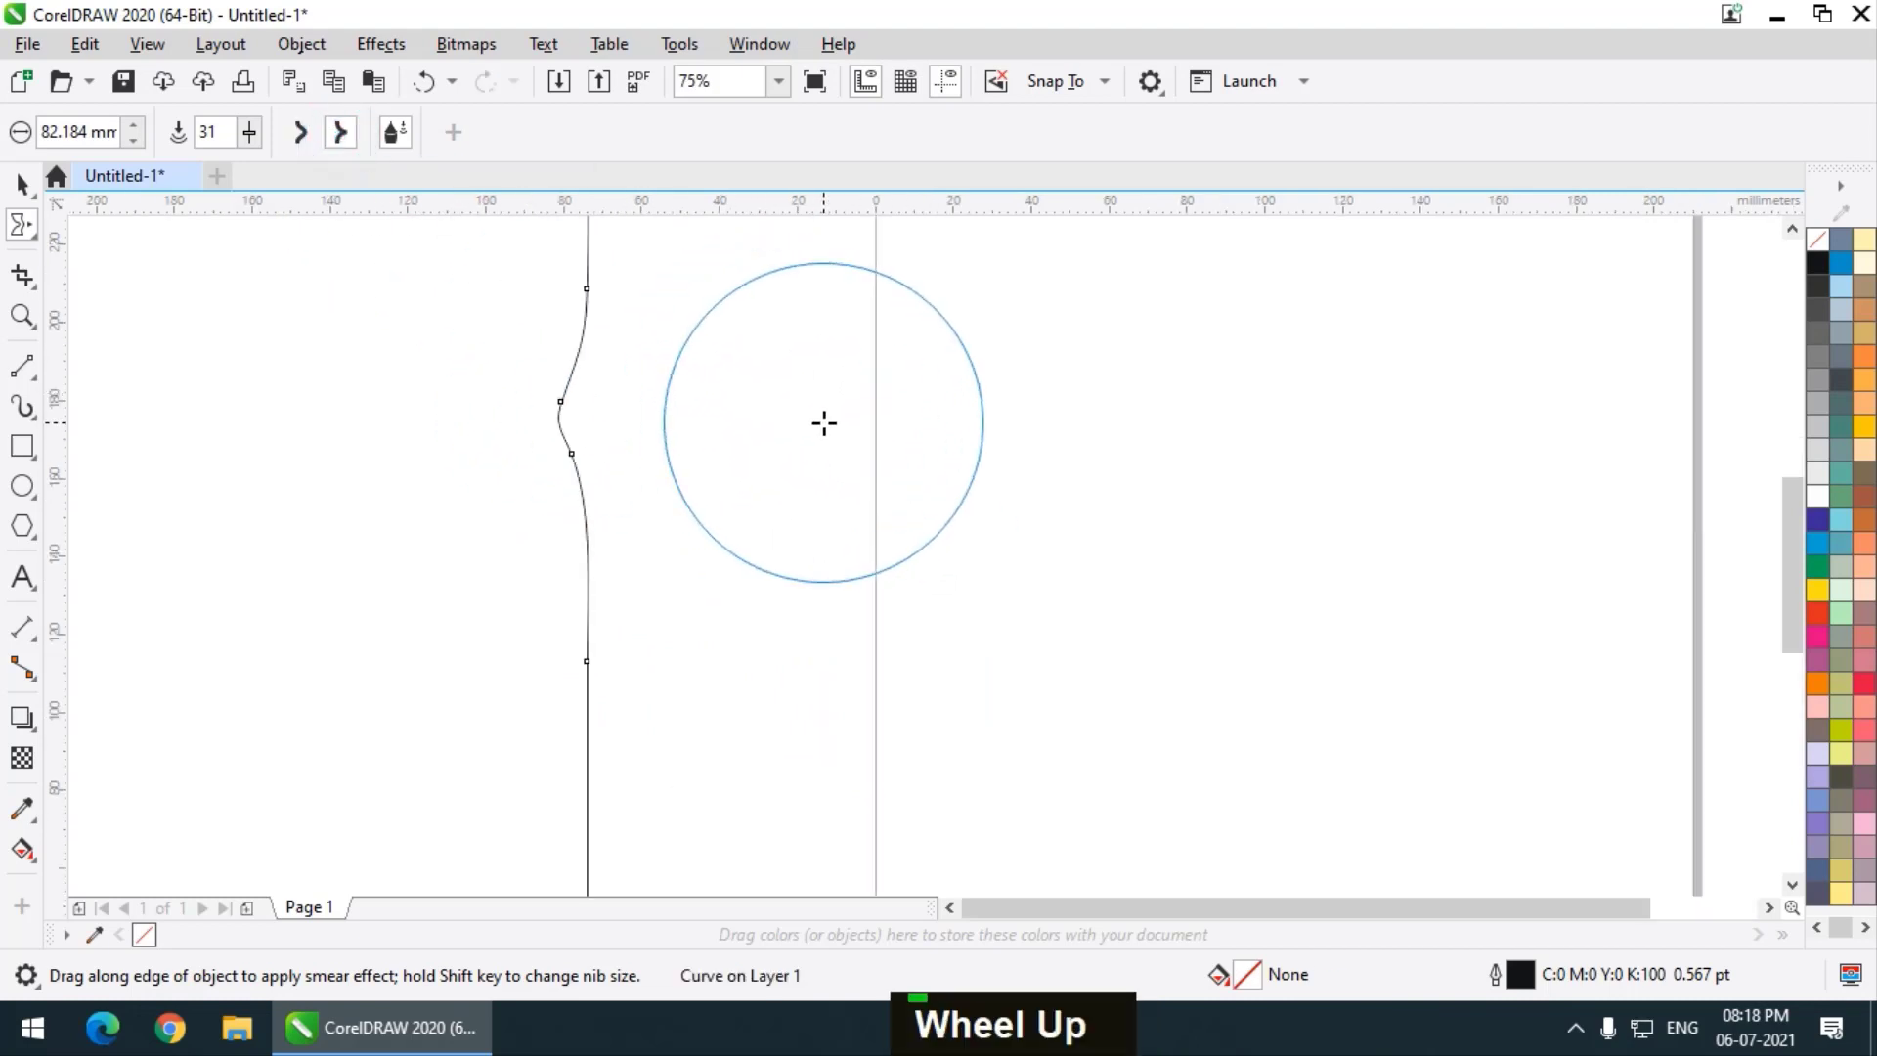
key(ctrl+z)
scroll(823, 423, down, 2)
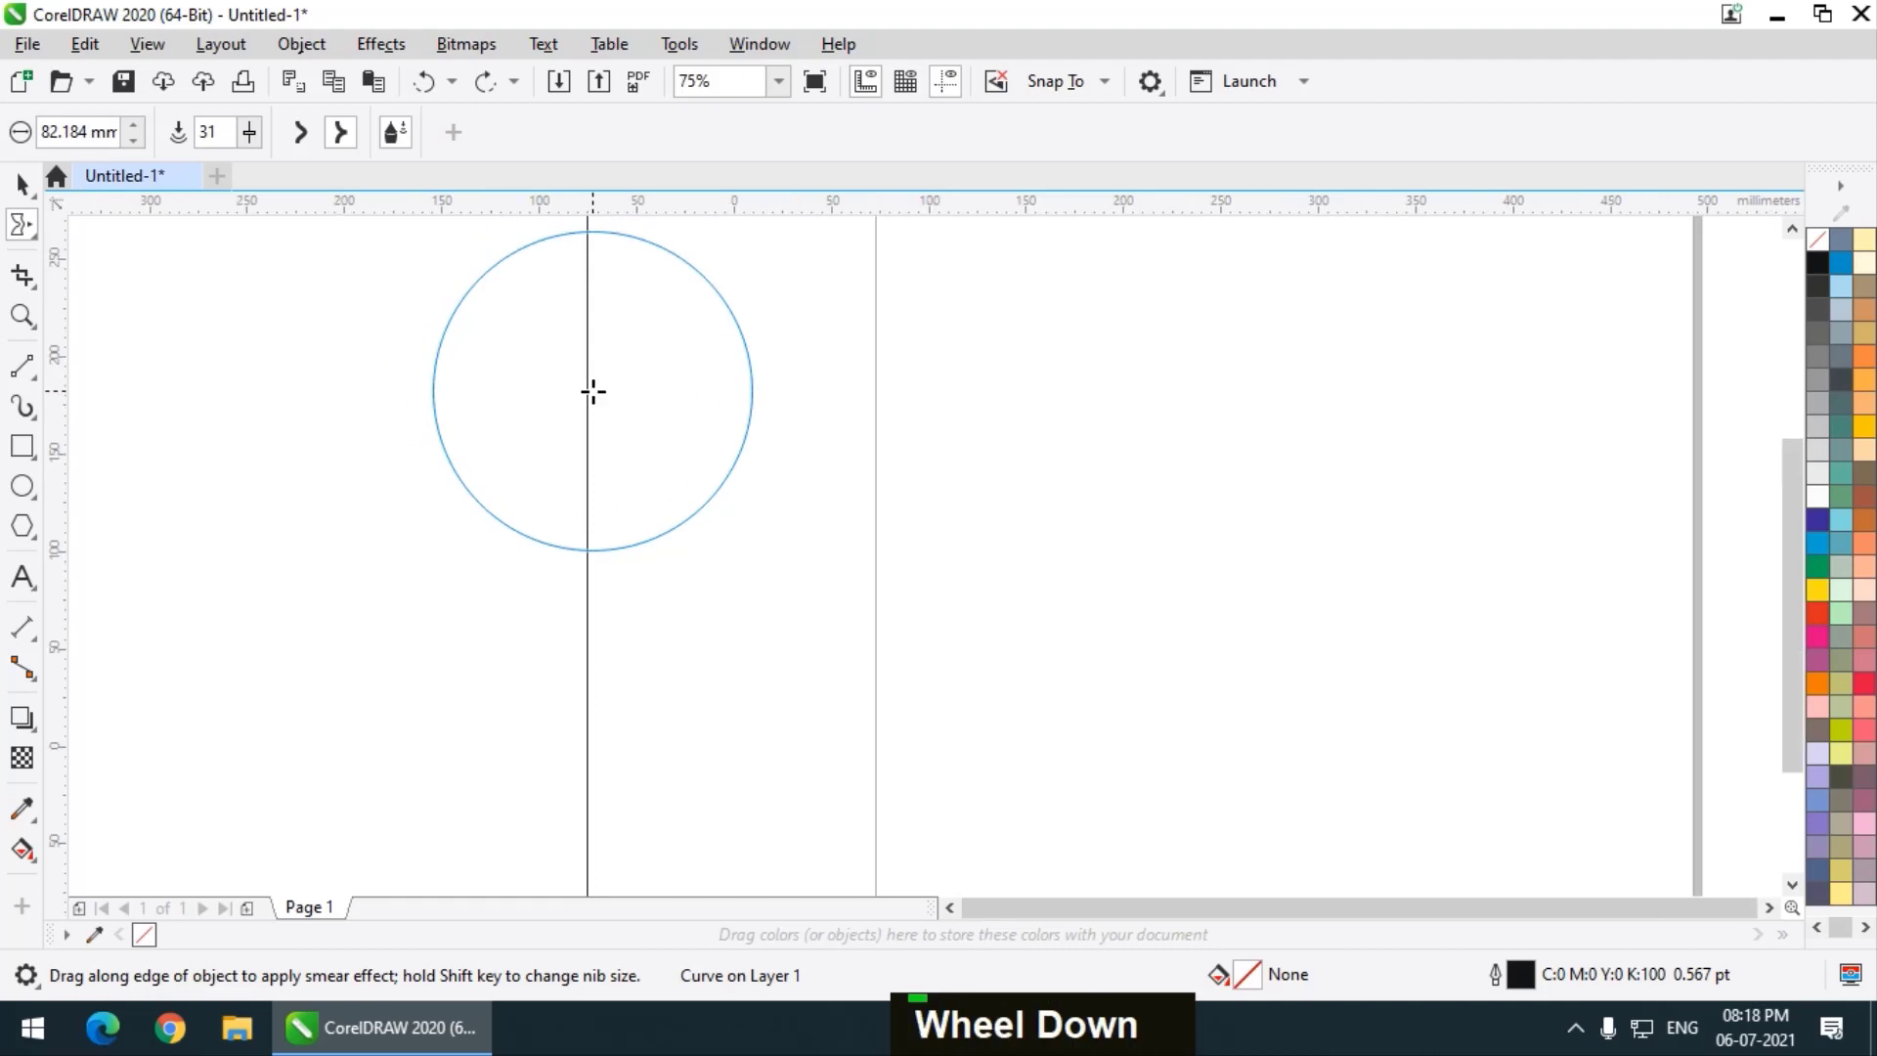
Set the smear pressure to 81 and smear the line's upper part far to the left with the smooth style
click(249, 135)
drag(250, 166, 310, 172)
scroll(689, 597, down, 2)
scroll(705, 630, up, 2)
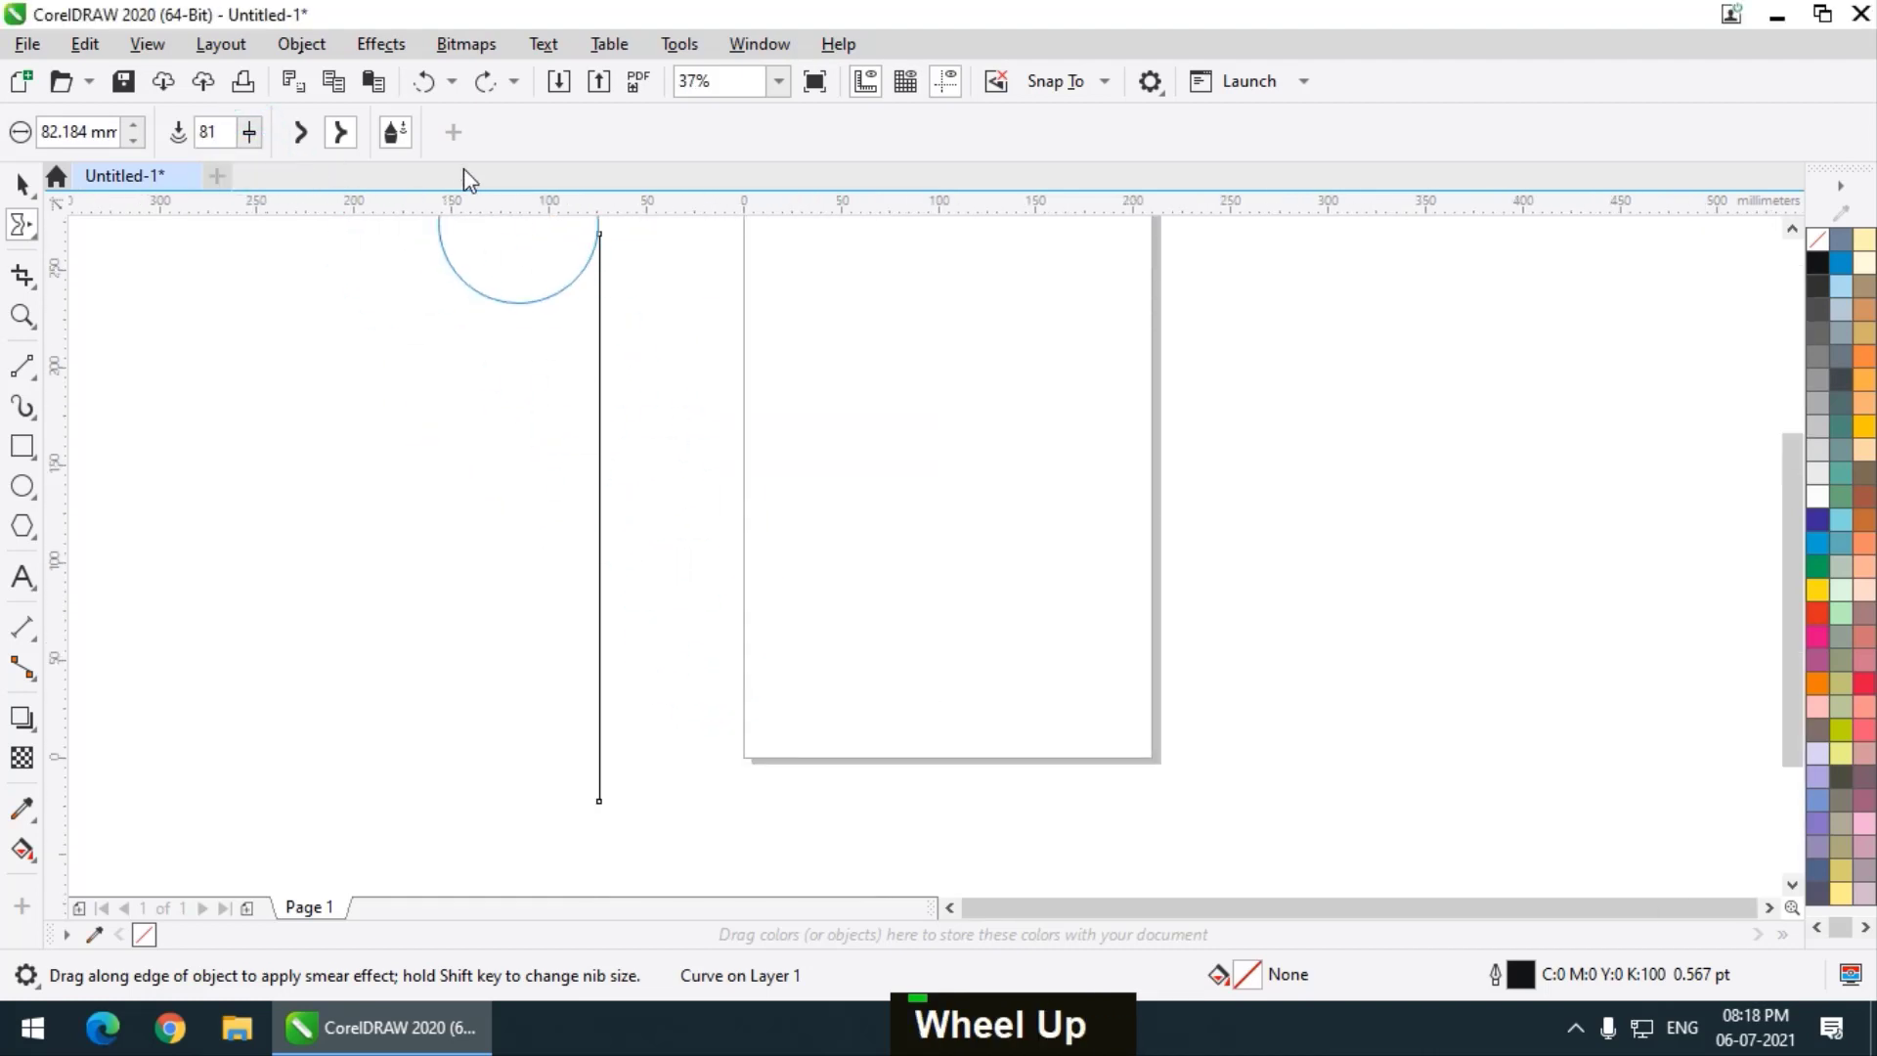
click(314, 134)
drag(723, 377, 394, 385)
Smear the line leftward below its middle and rightward near its lower end using the pointy smear style
click(343, 132)
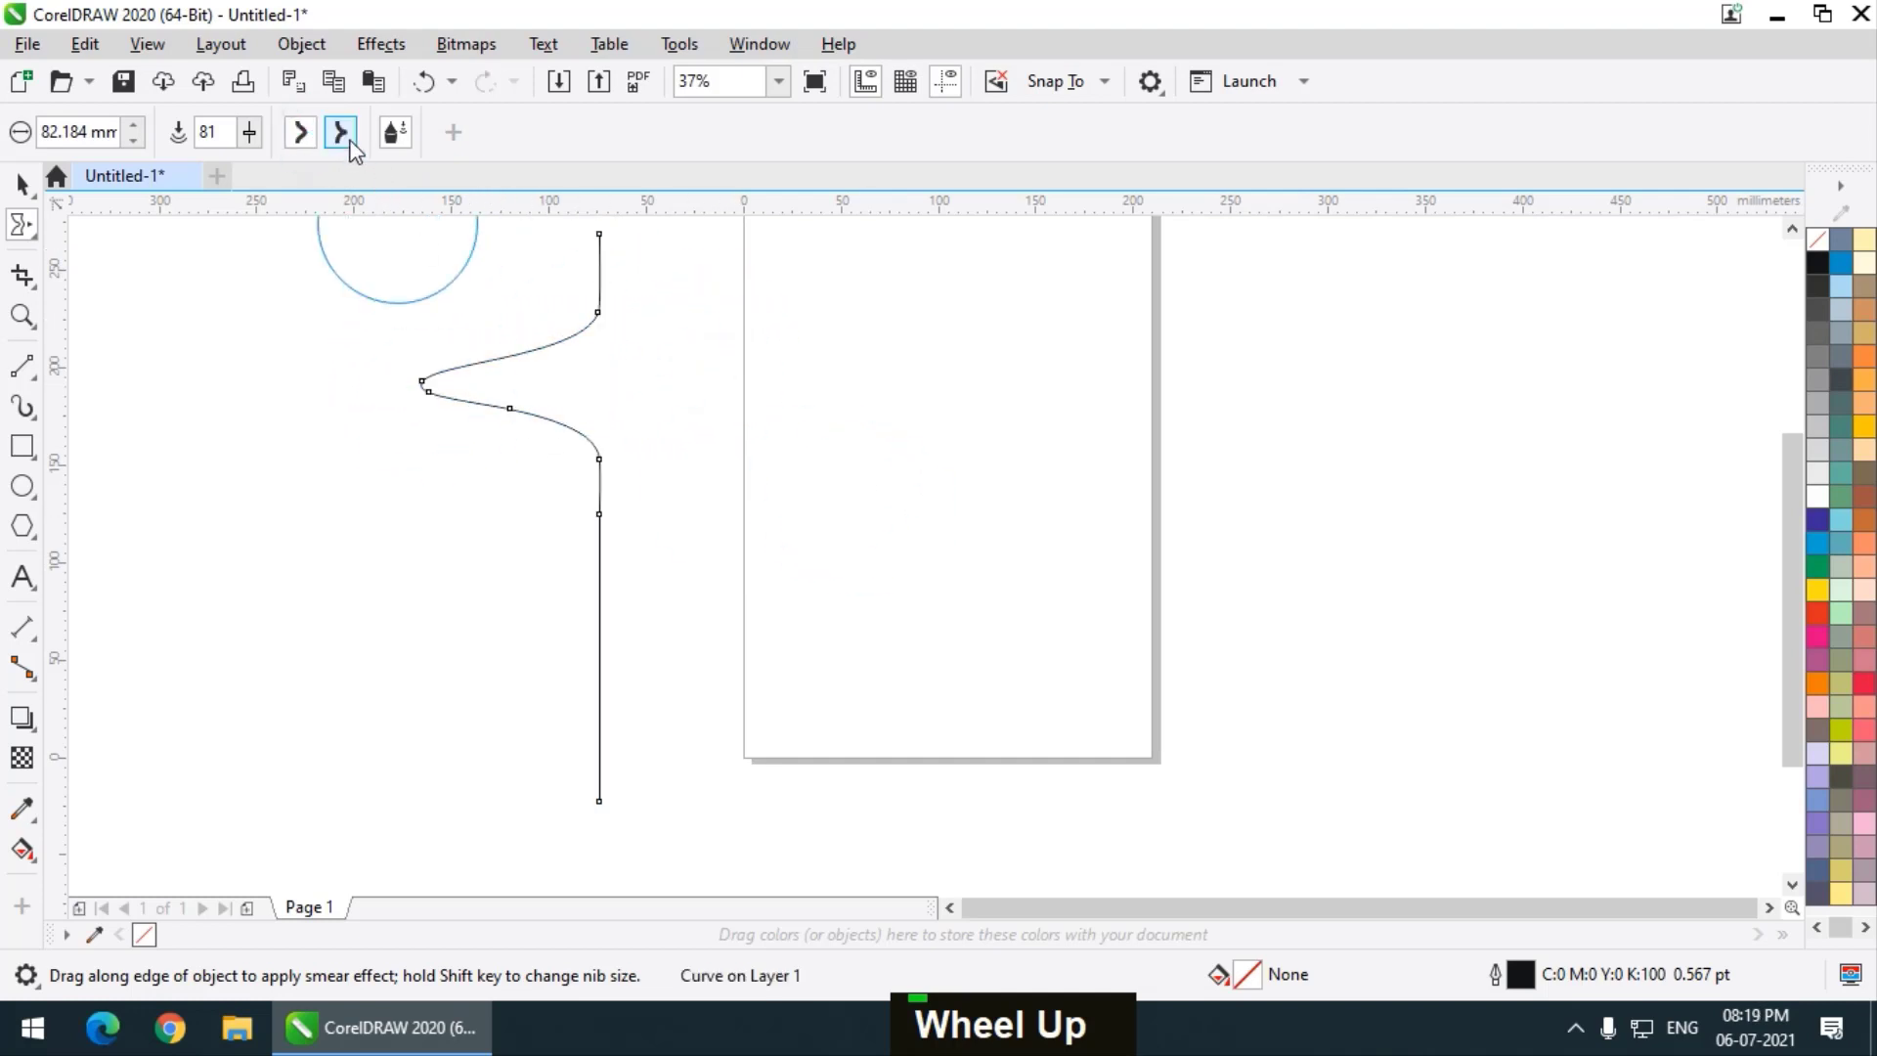
mouse_move(692, 546)
mouse_down()
mouse_move(264, 576)
mouse_move(240, 596)
mouse_up()
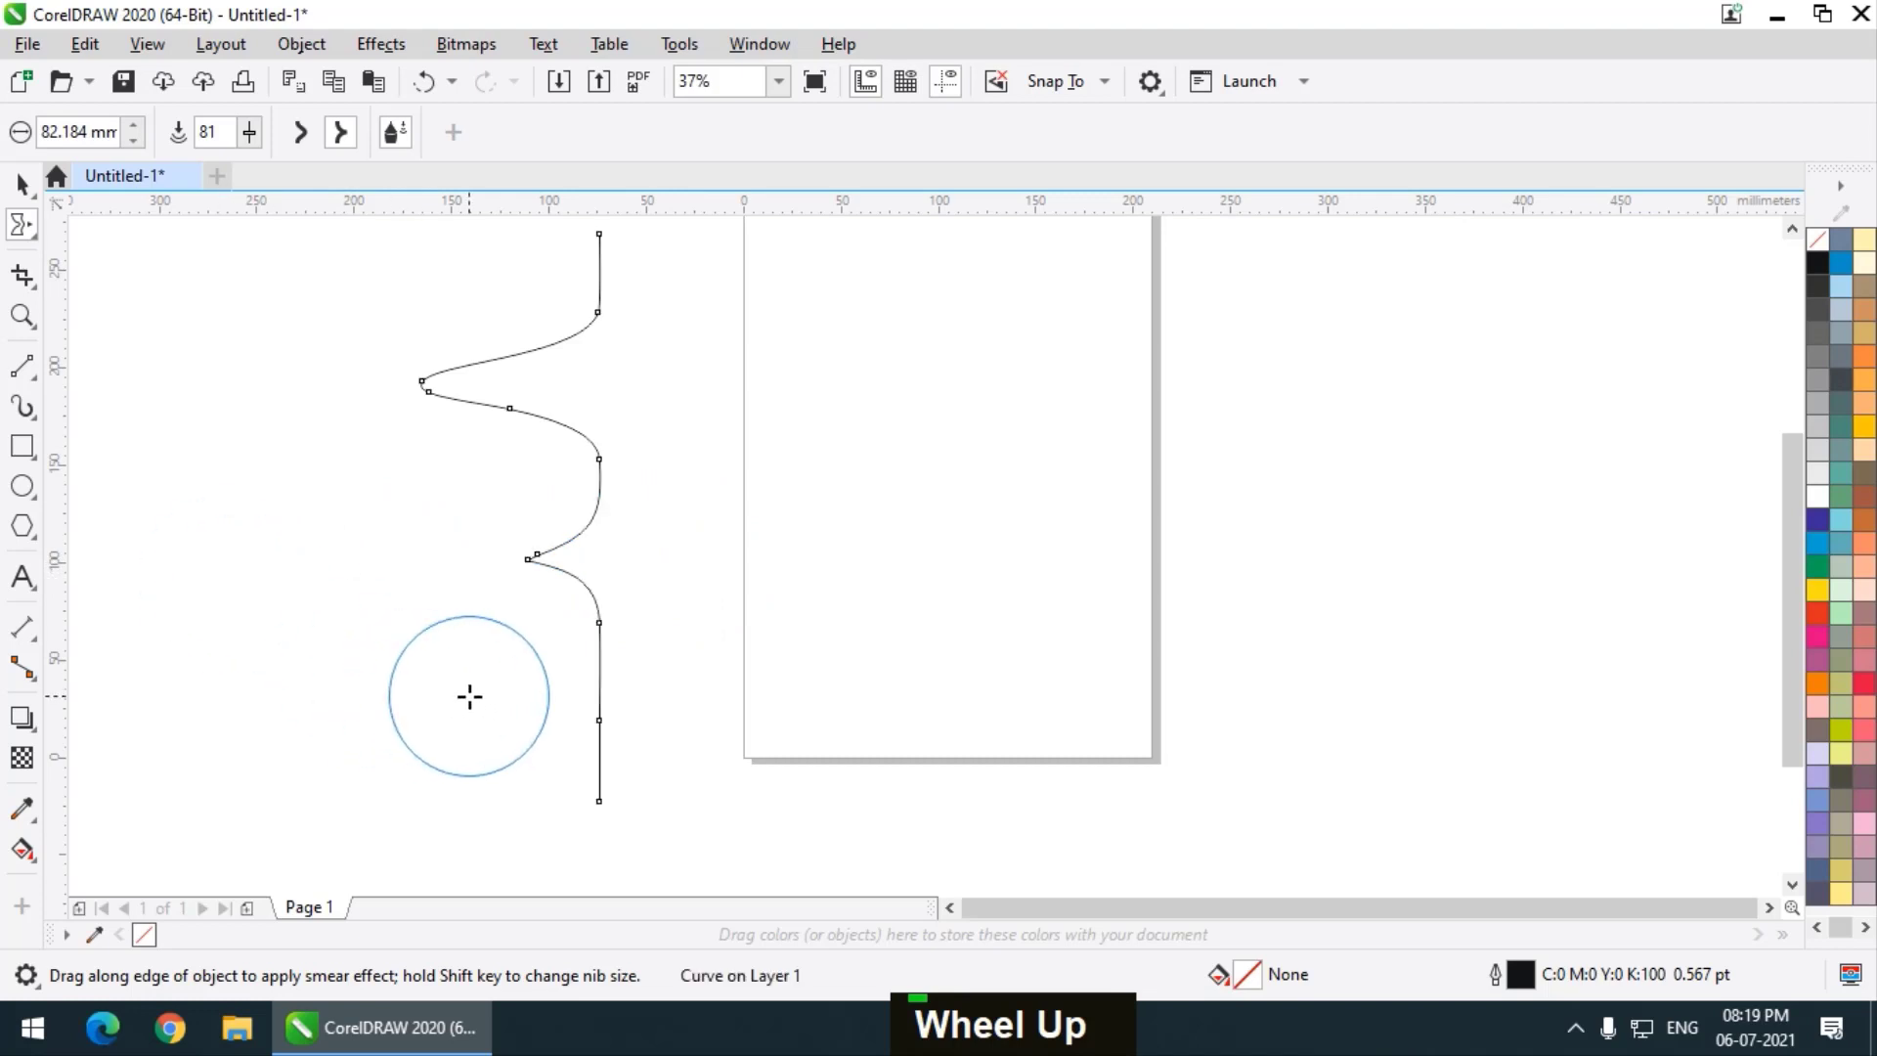
mouse_move(469, 696)
mouse_down()
mouse_move(683, 694)
mouse_move(1144, 748)
mouse_up()
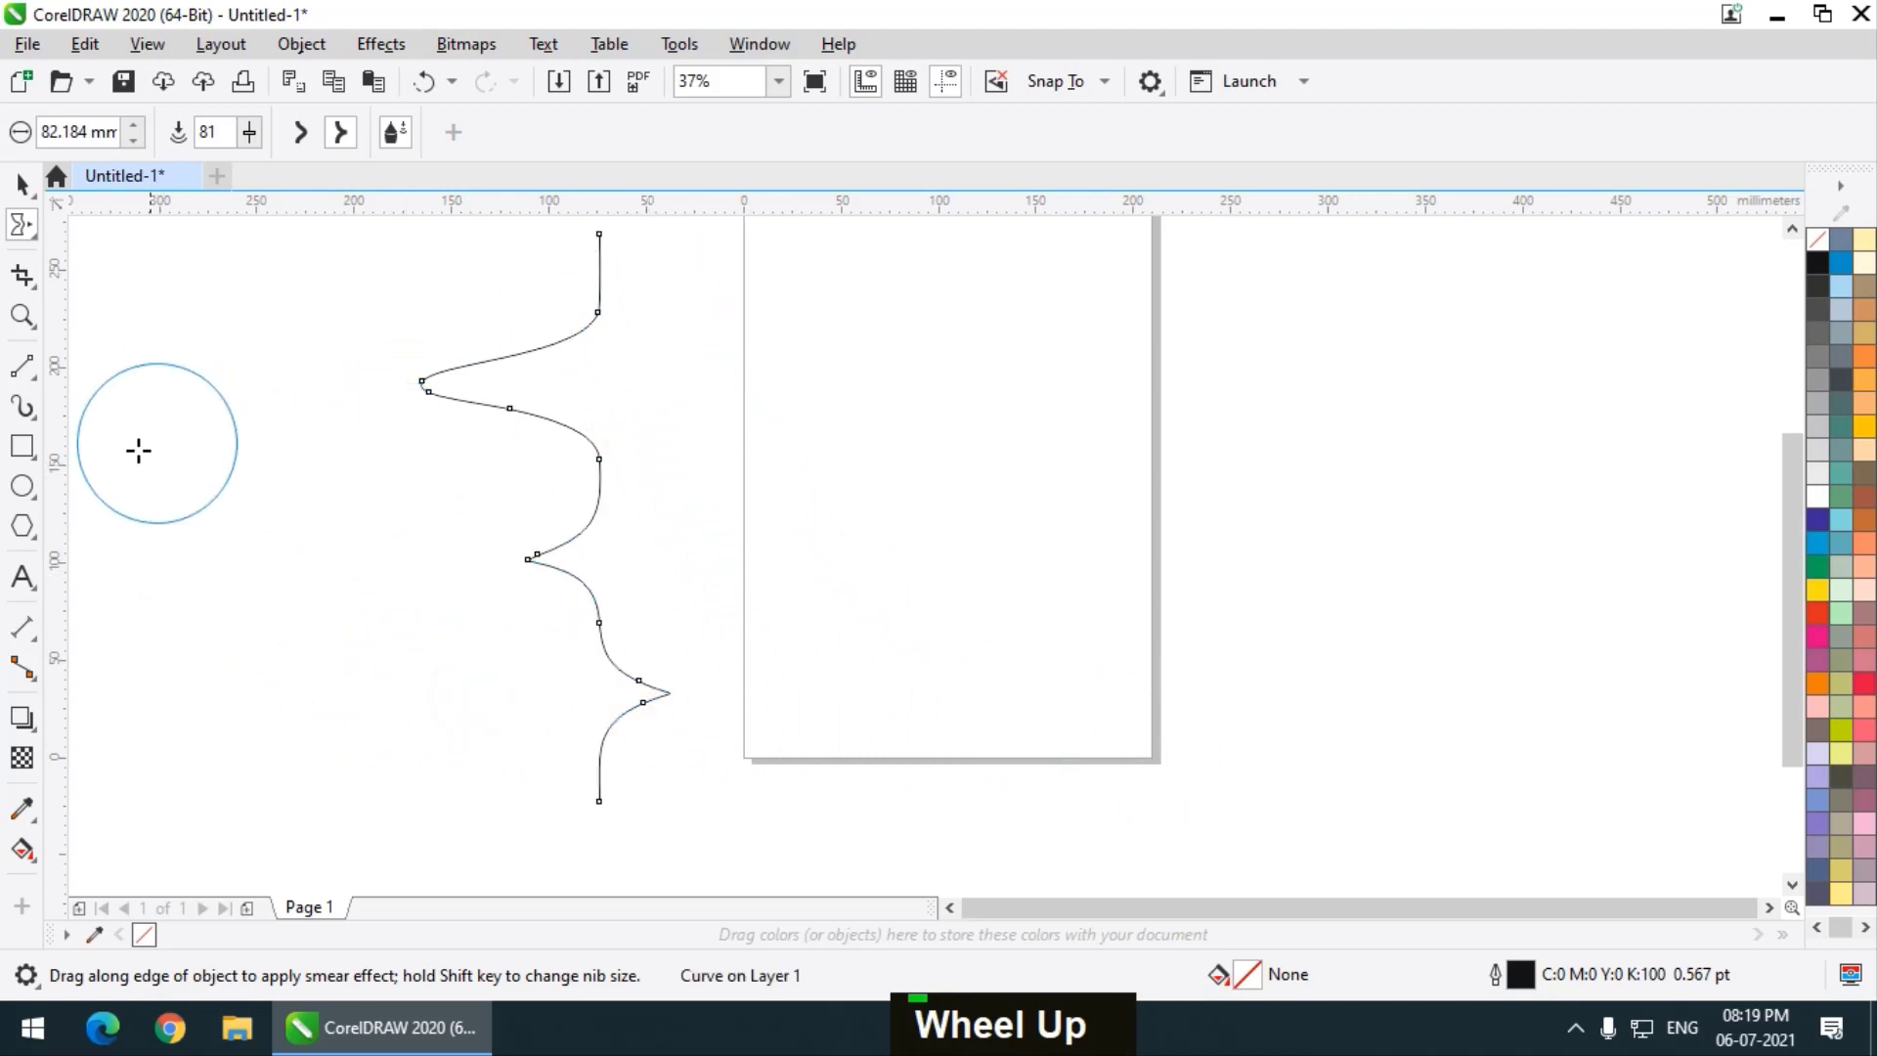
Draw a rectangle about 262 × 131 mm across the page's right edge and fill it with red
click(29, 452)
drag(917, 407, 1430, 664)
click(1865, 686)
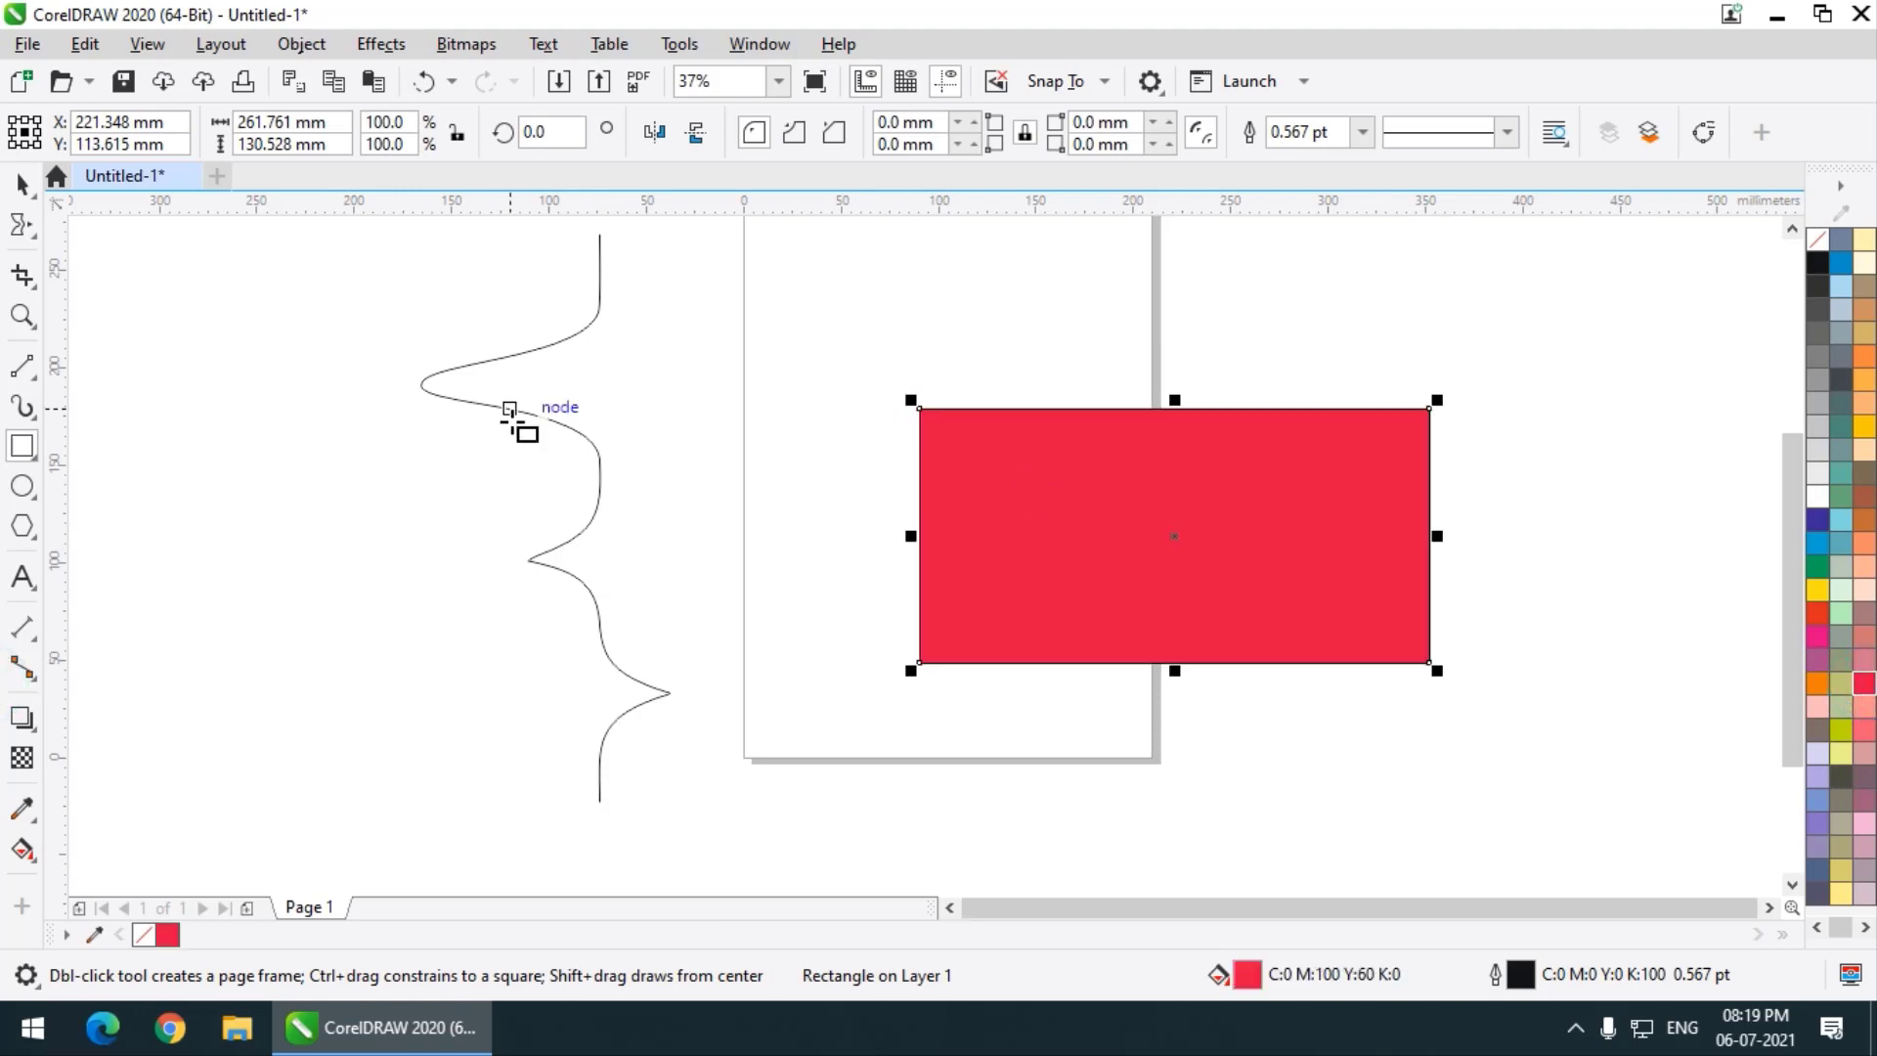
Smear each of the red rectangle's four sides outward into a spike with the pointy smear style at pressure 81
click(23, 235)
drag(1068, 562, 775, 548)
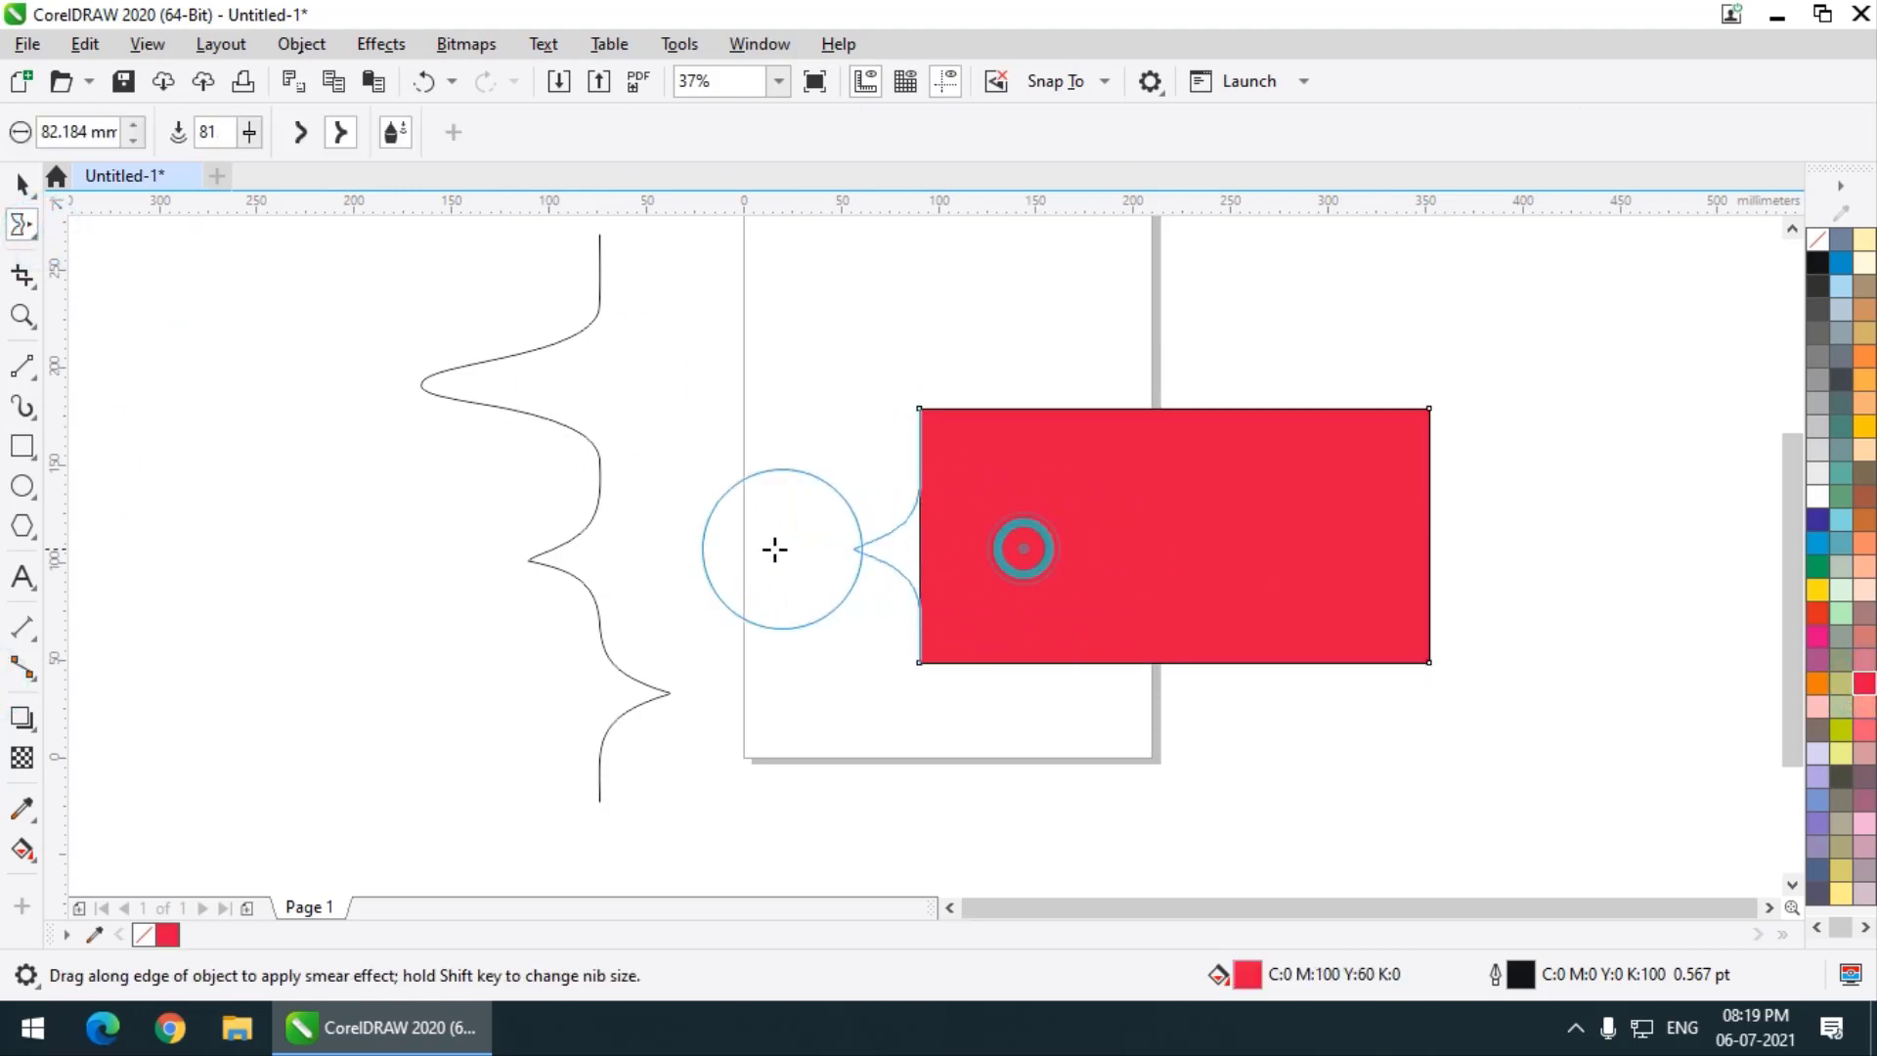
drag(1103, 547, 1102, 294)
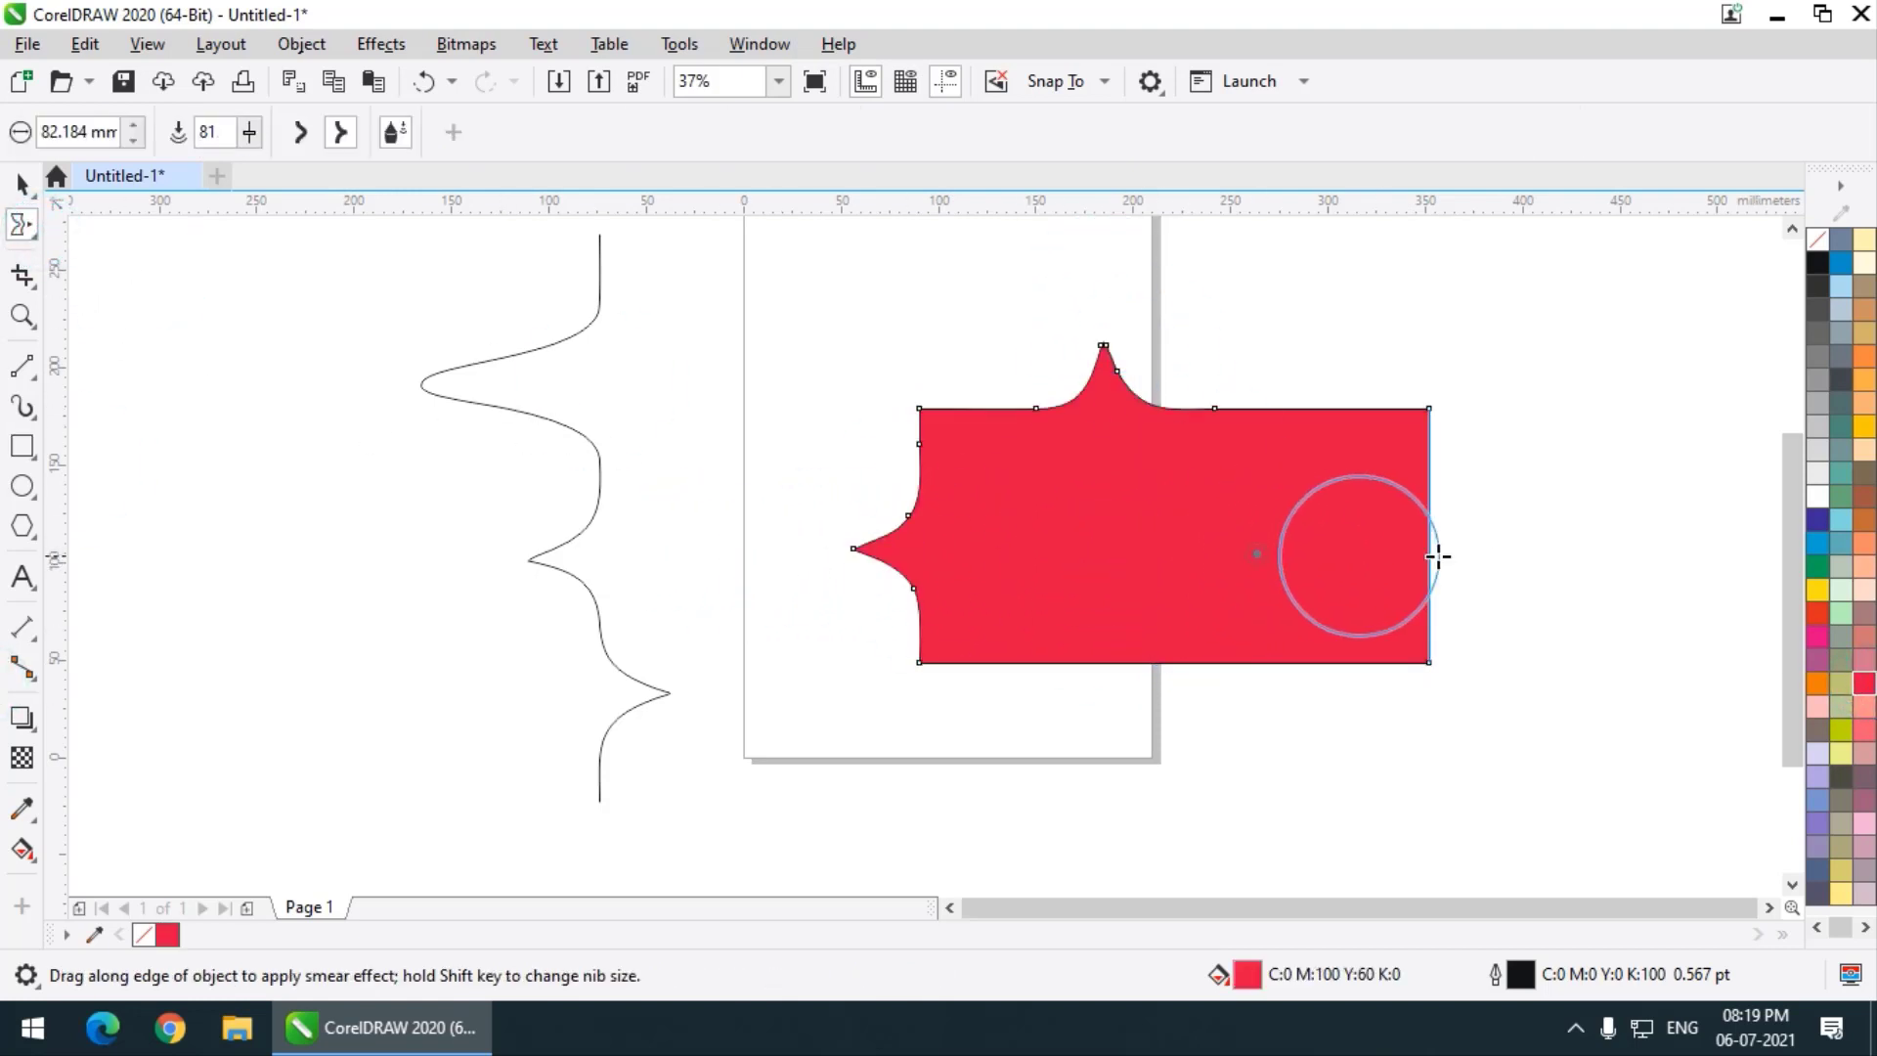
drag(1437, 554, 1649, 557)
drag(1056, 590, 1059, 826)
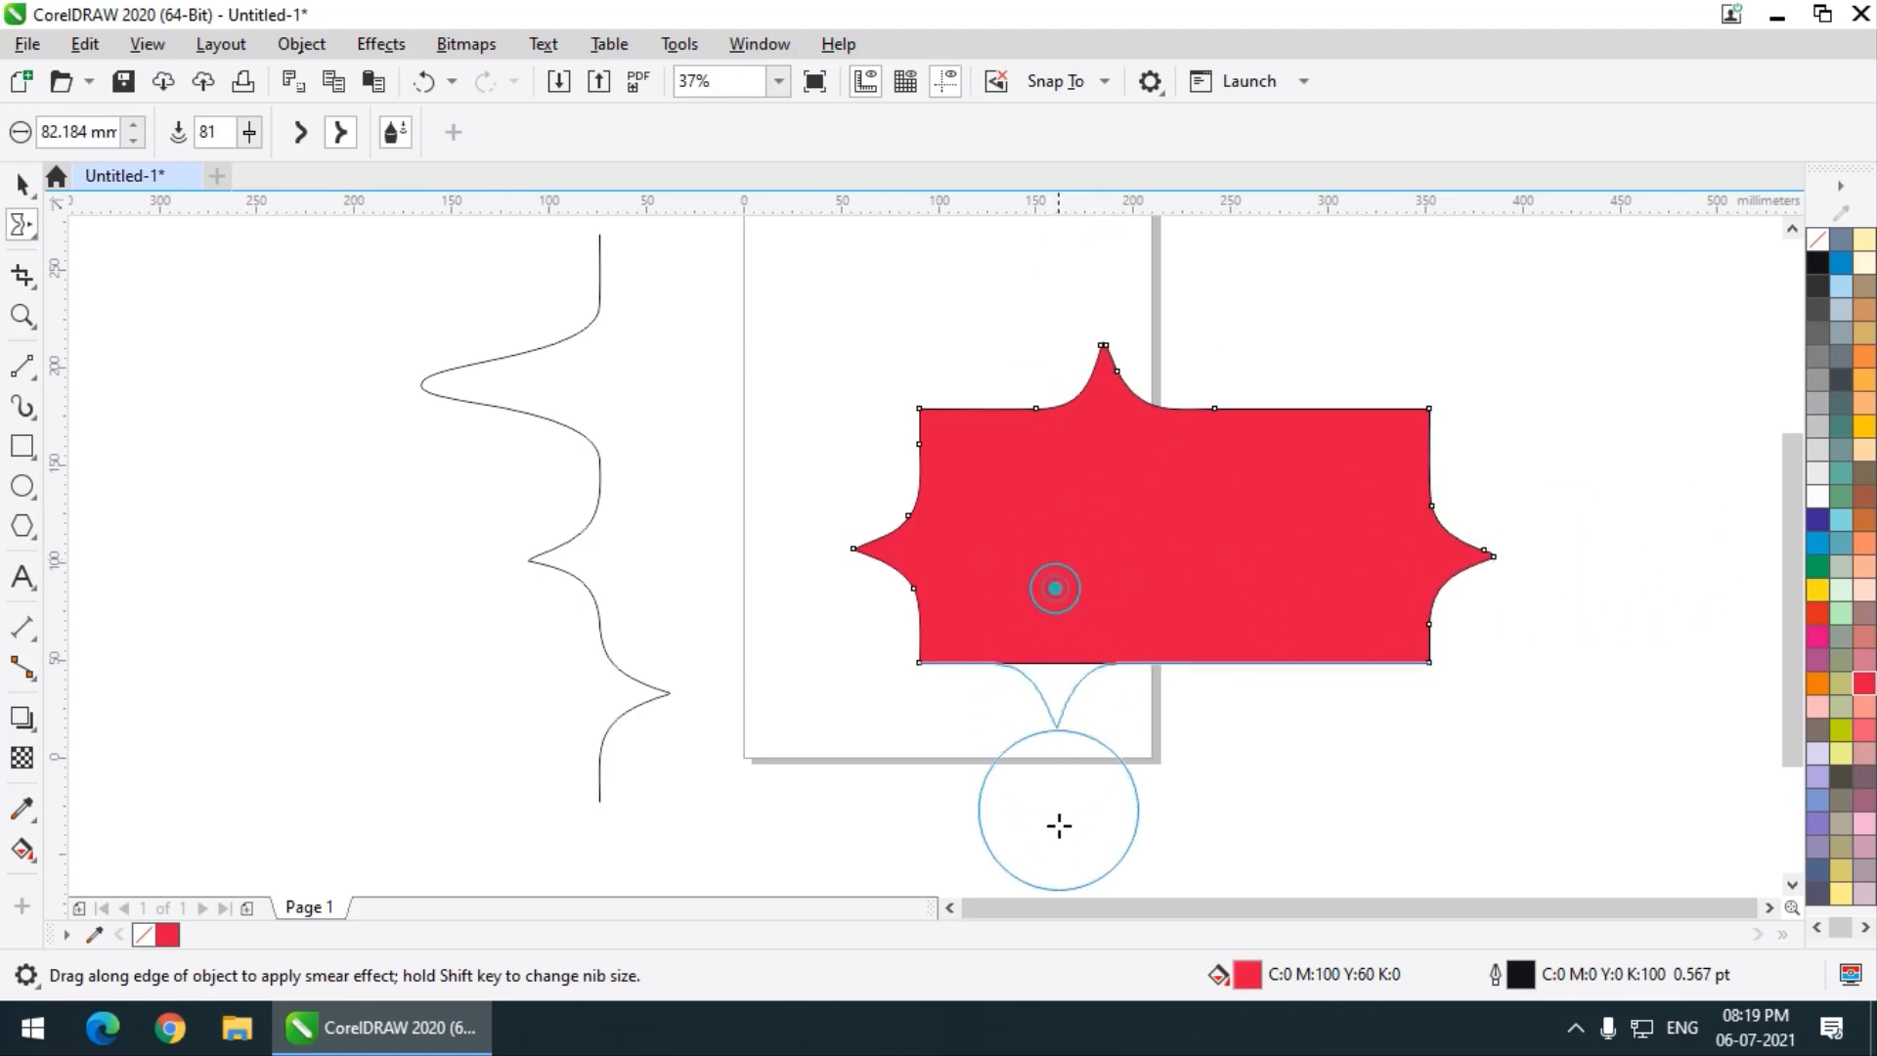
Smear the red shape's bottom edge downward and its top edge upward on the right half using the smooth style
click(302, 135)
drag(1253, 585, 1308, 831)
drag(1291, 486, 1354, 256)
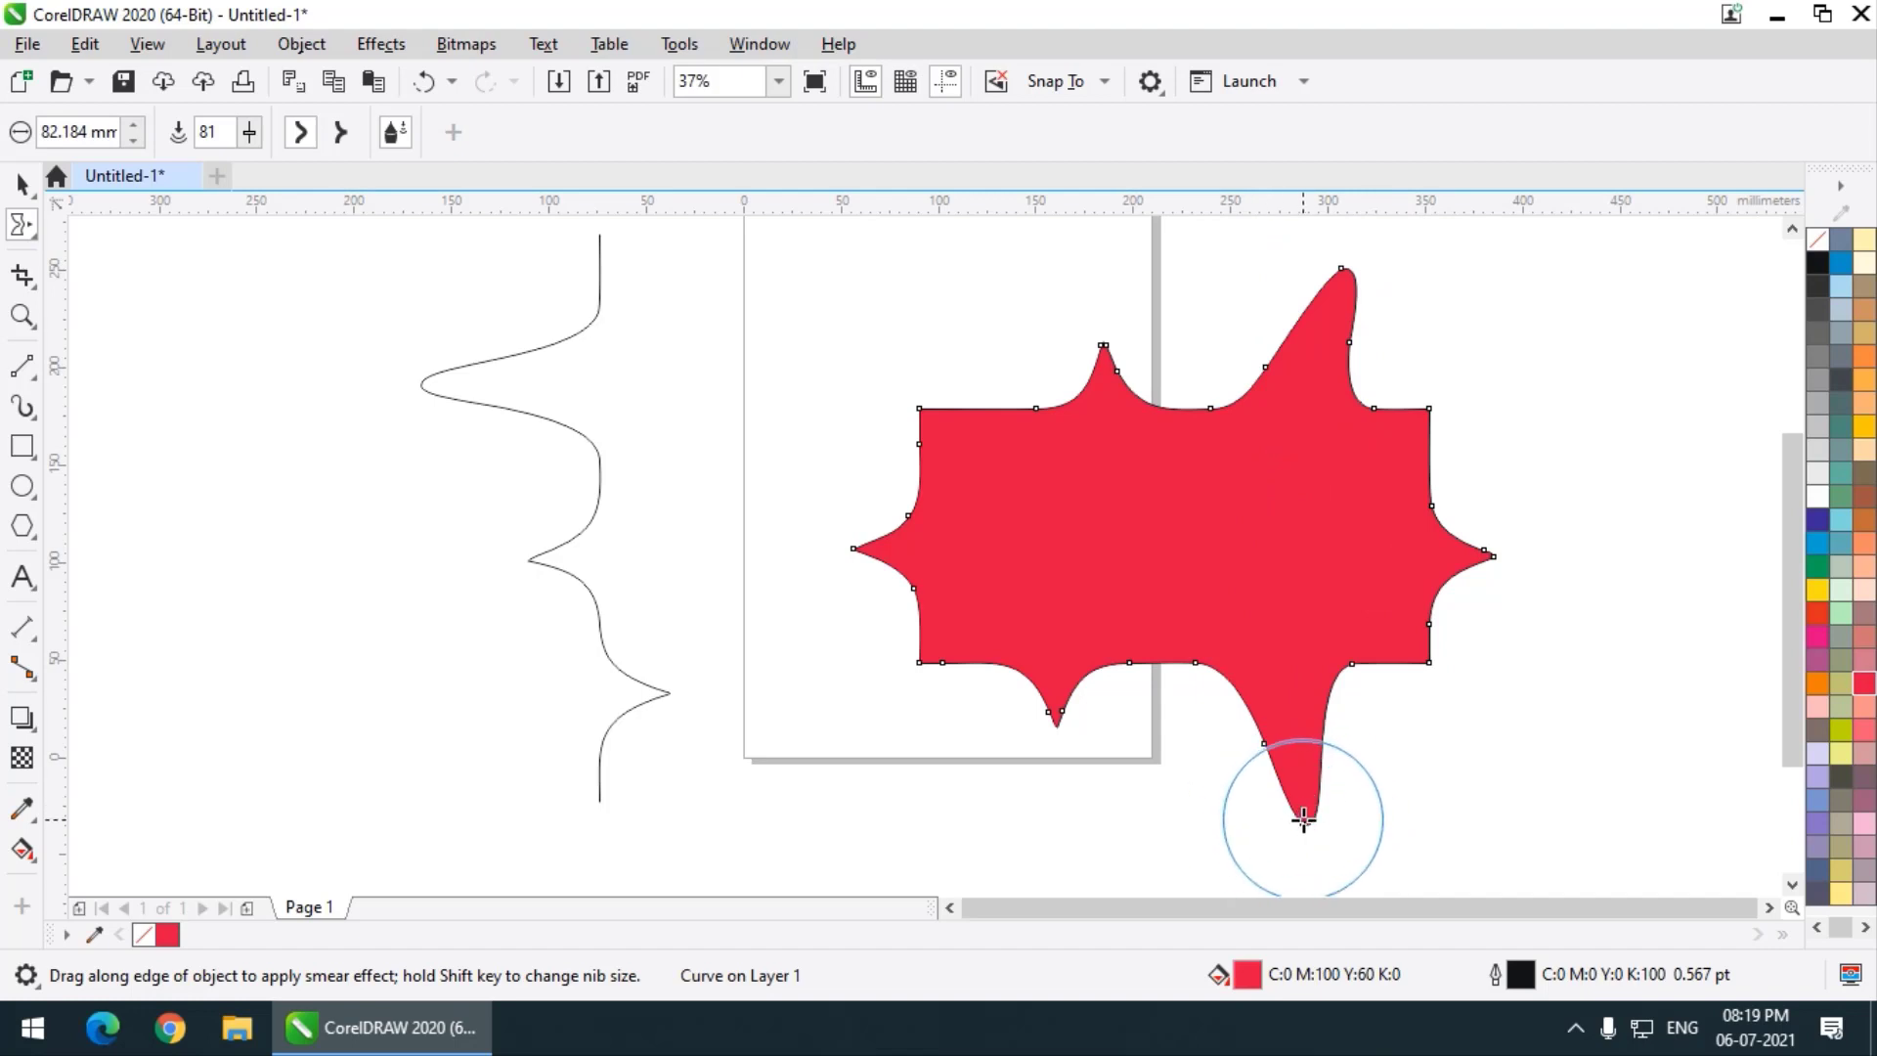
scroll(1299, 818, up, 2)
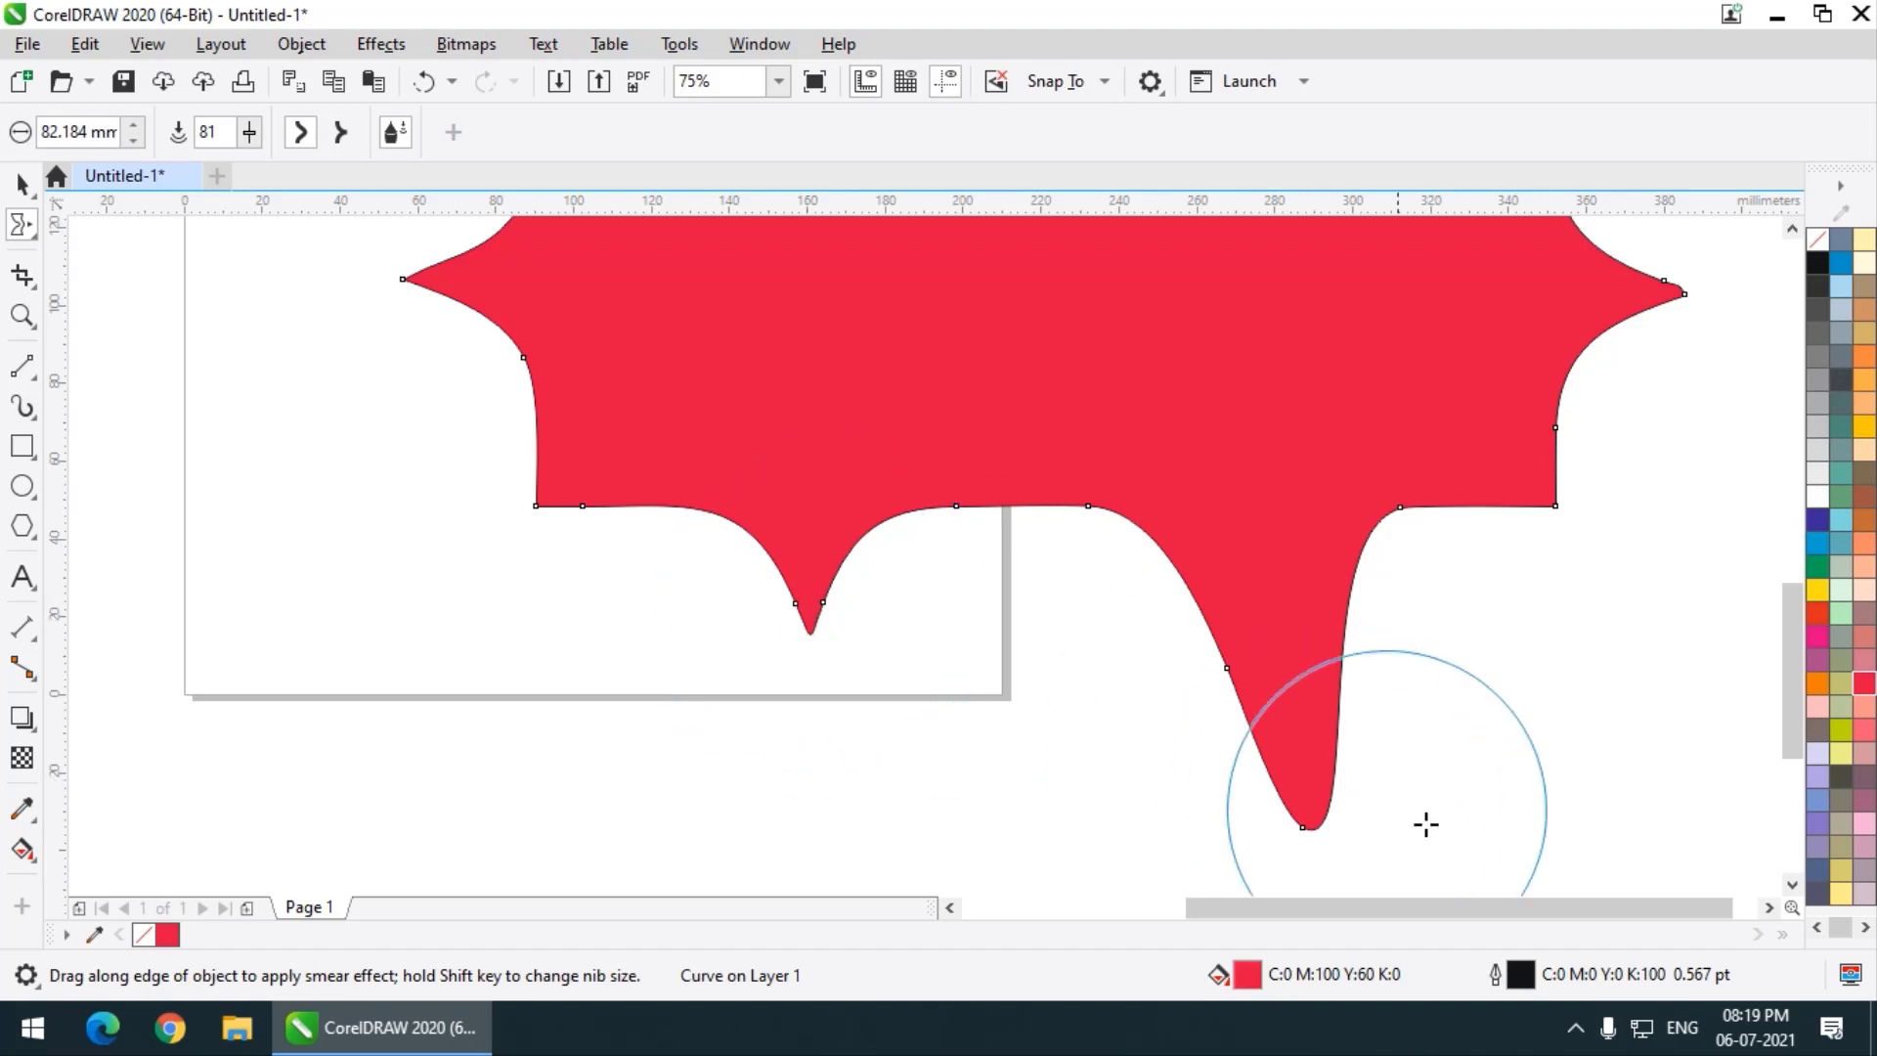
scroll(1059, 704, down, 2)
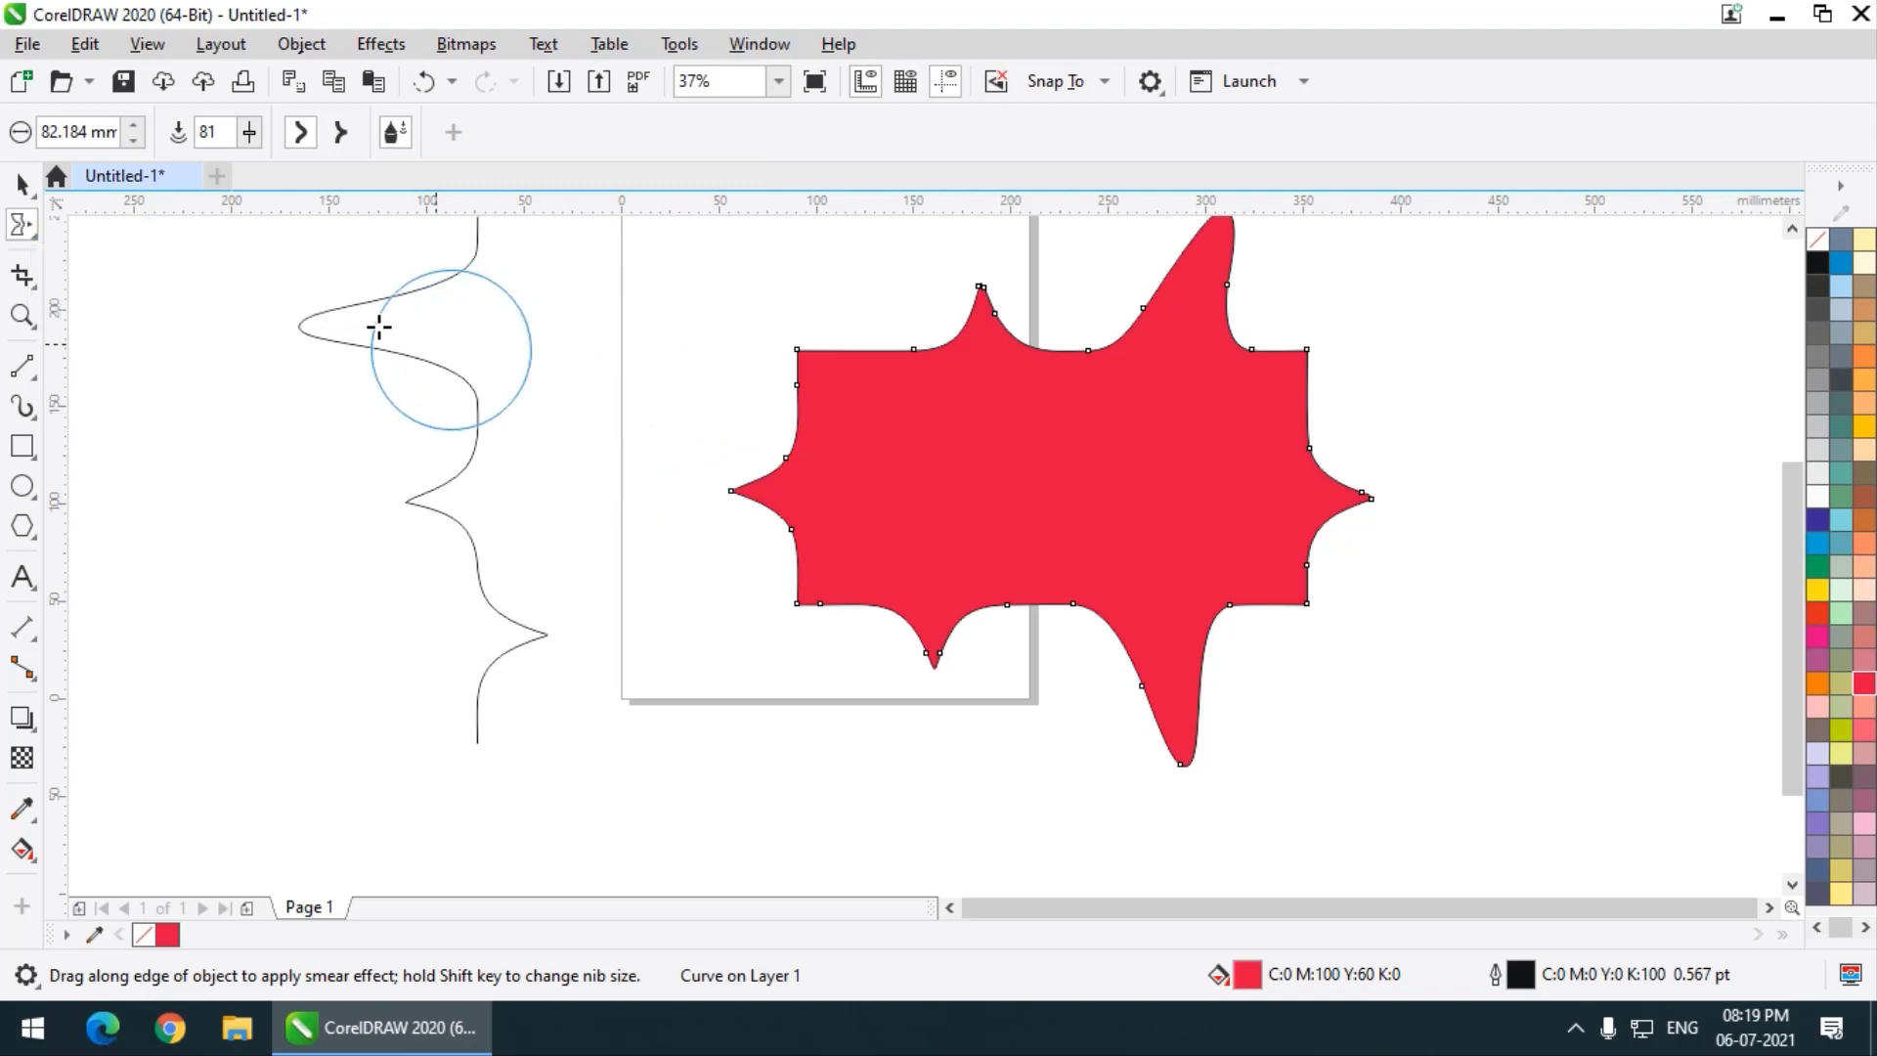
Delete the smeared red shape and the smeared line, and fit the empty page in view
click(18, 230)
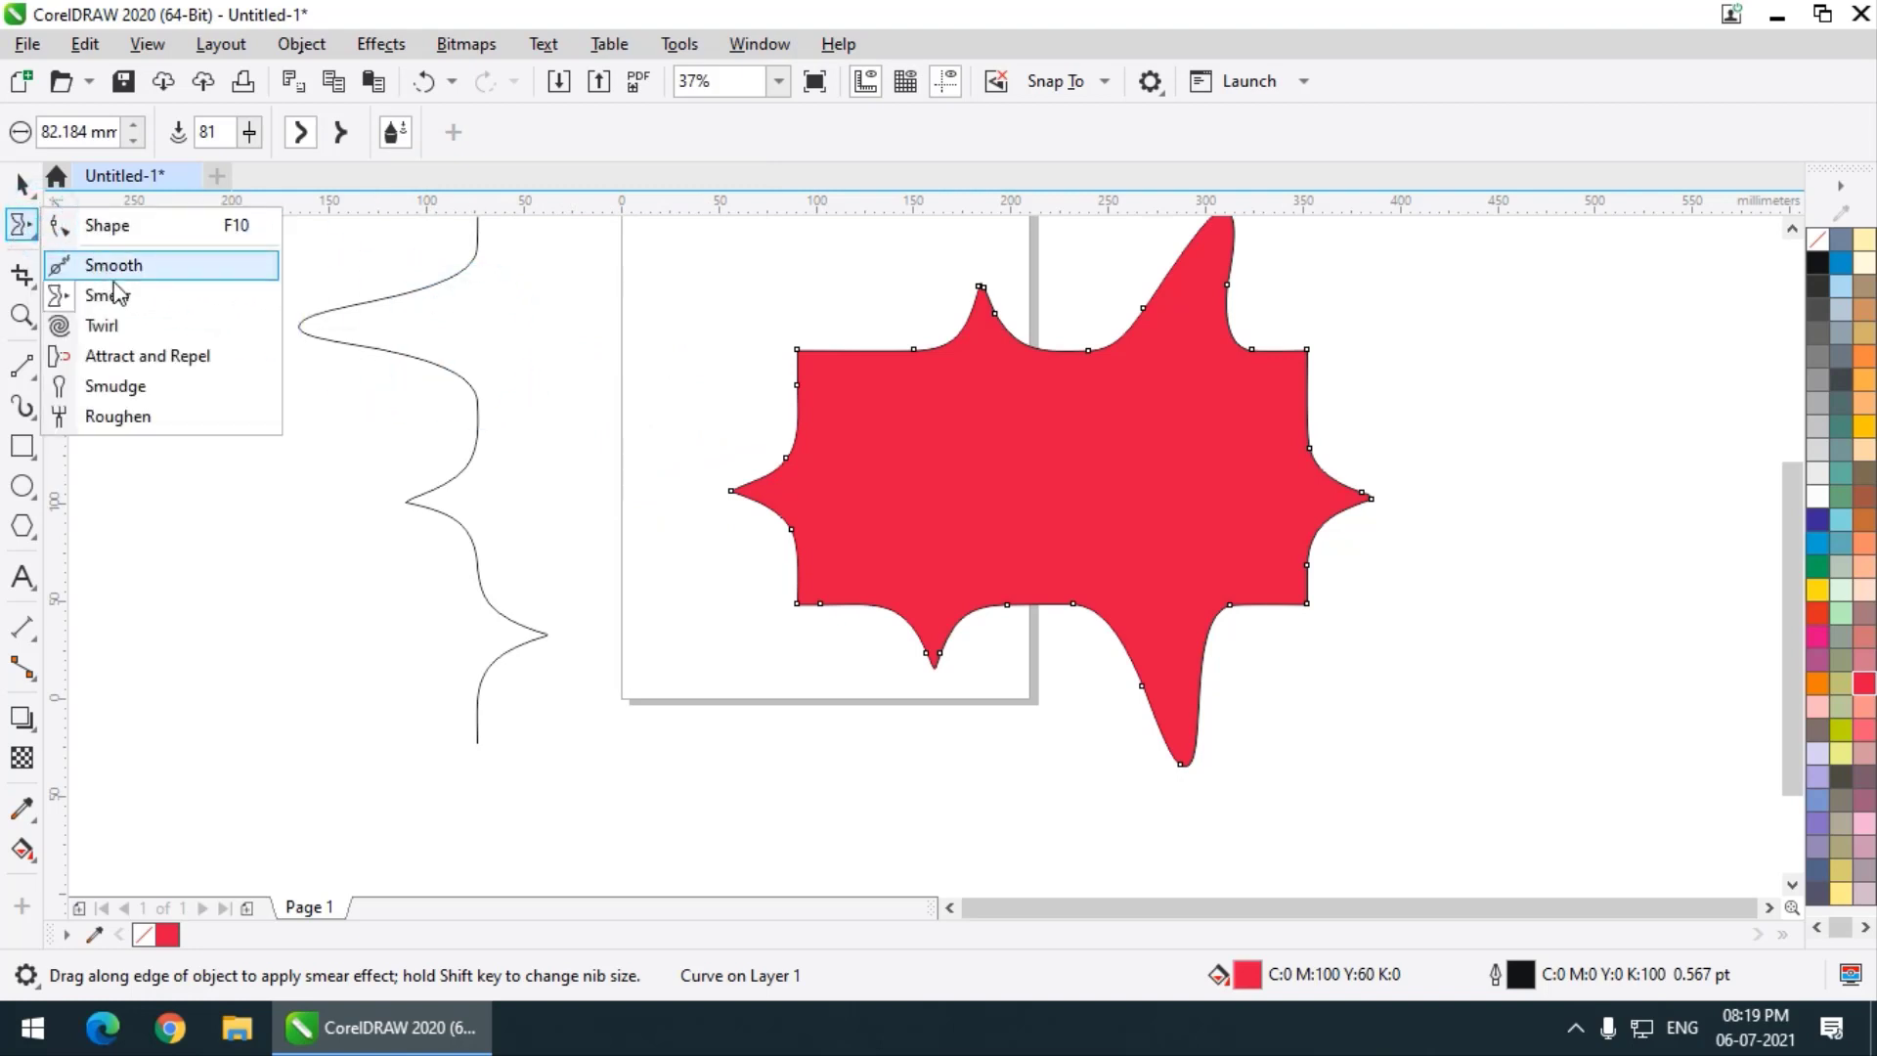
click(116, 295)
click(18, 183)
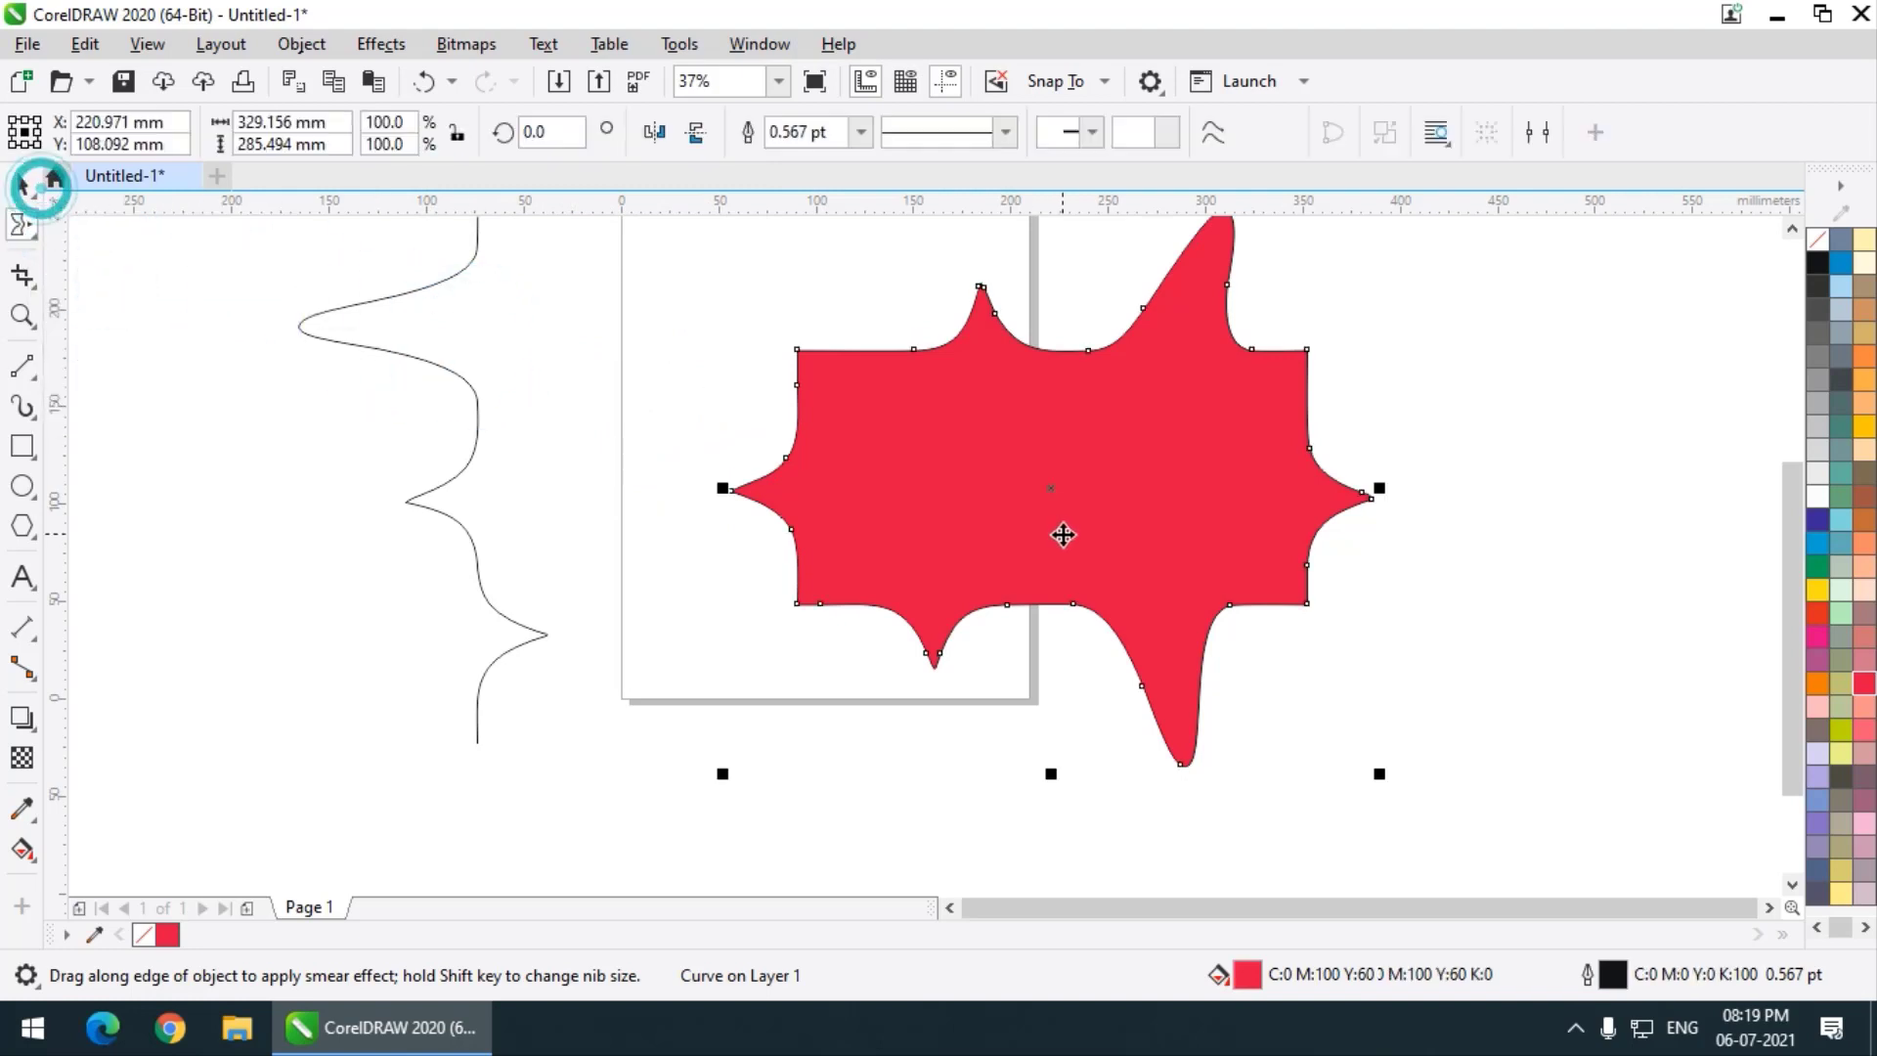
key(Delete)
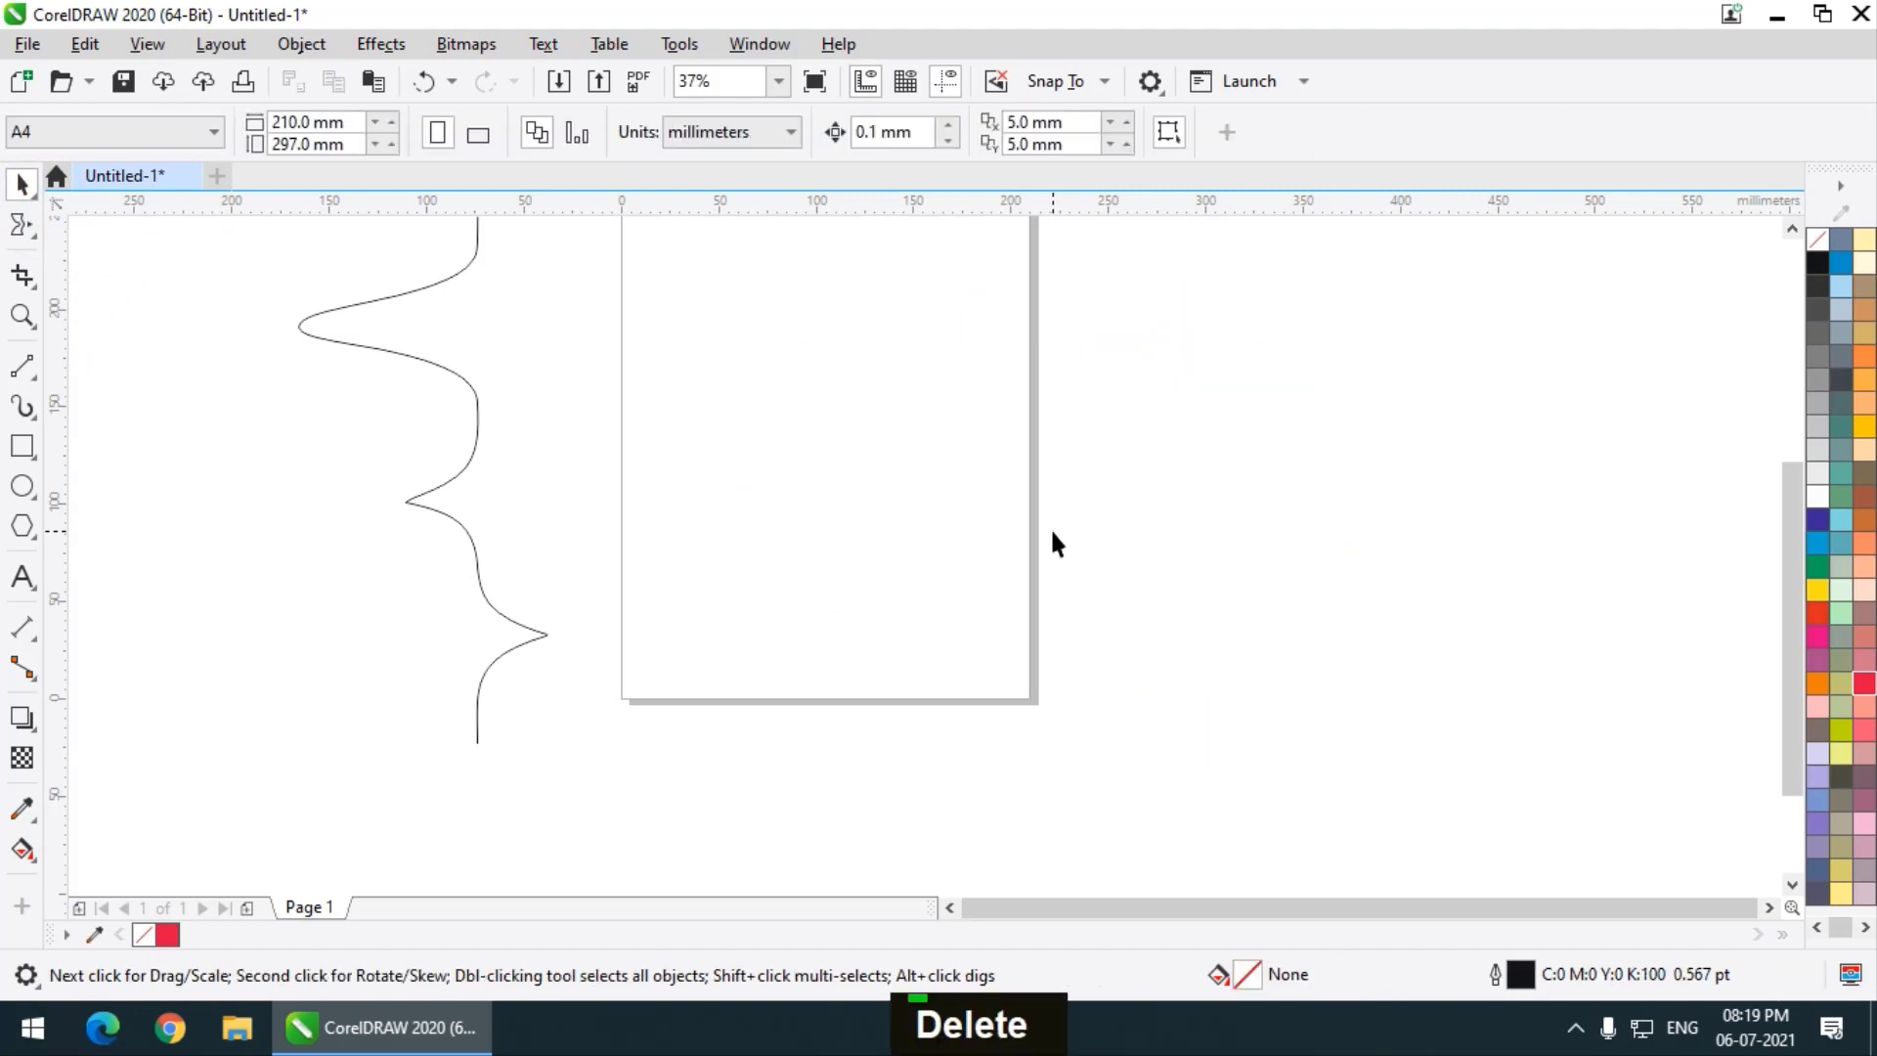
click(476, 450)
key(Delete)
key(shift+F4)
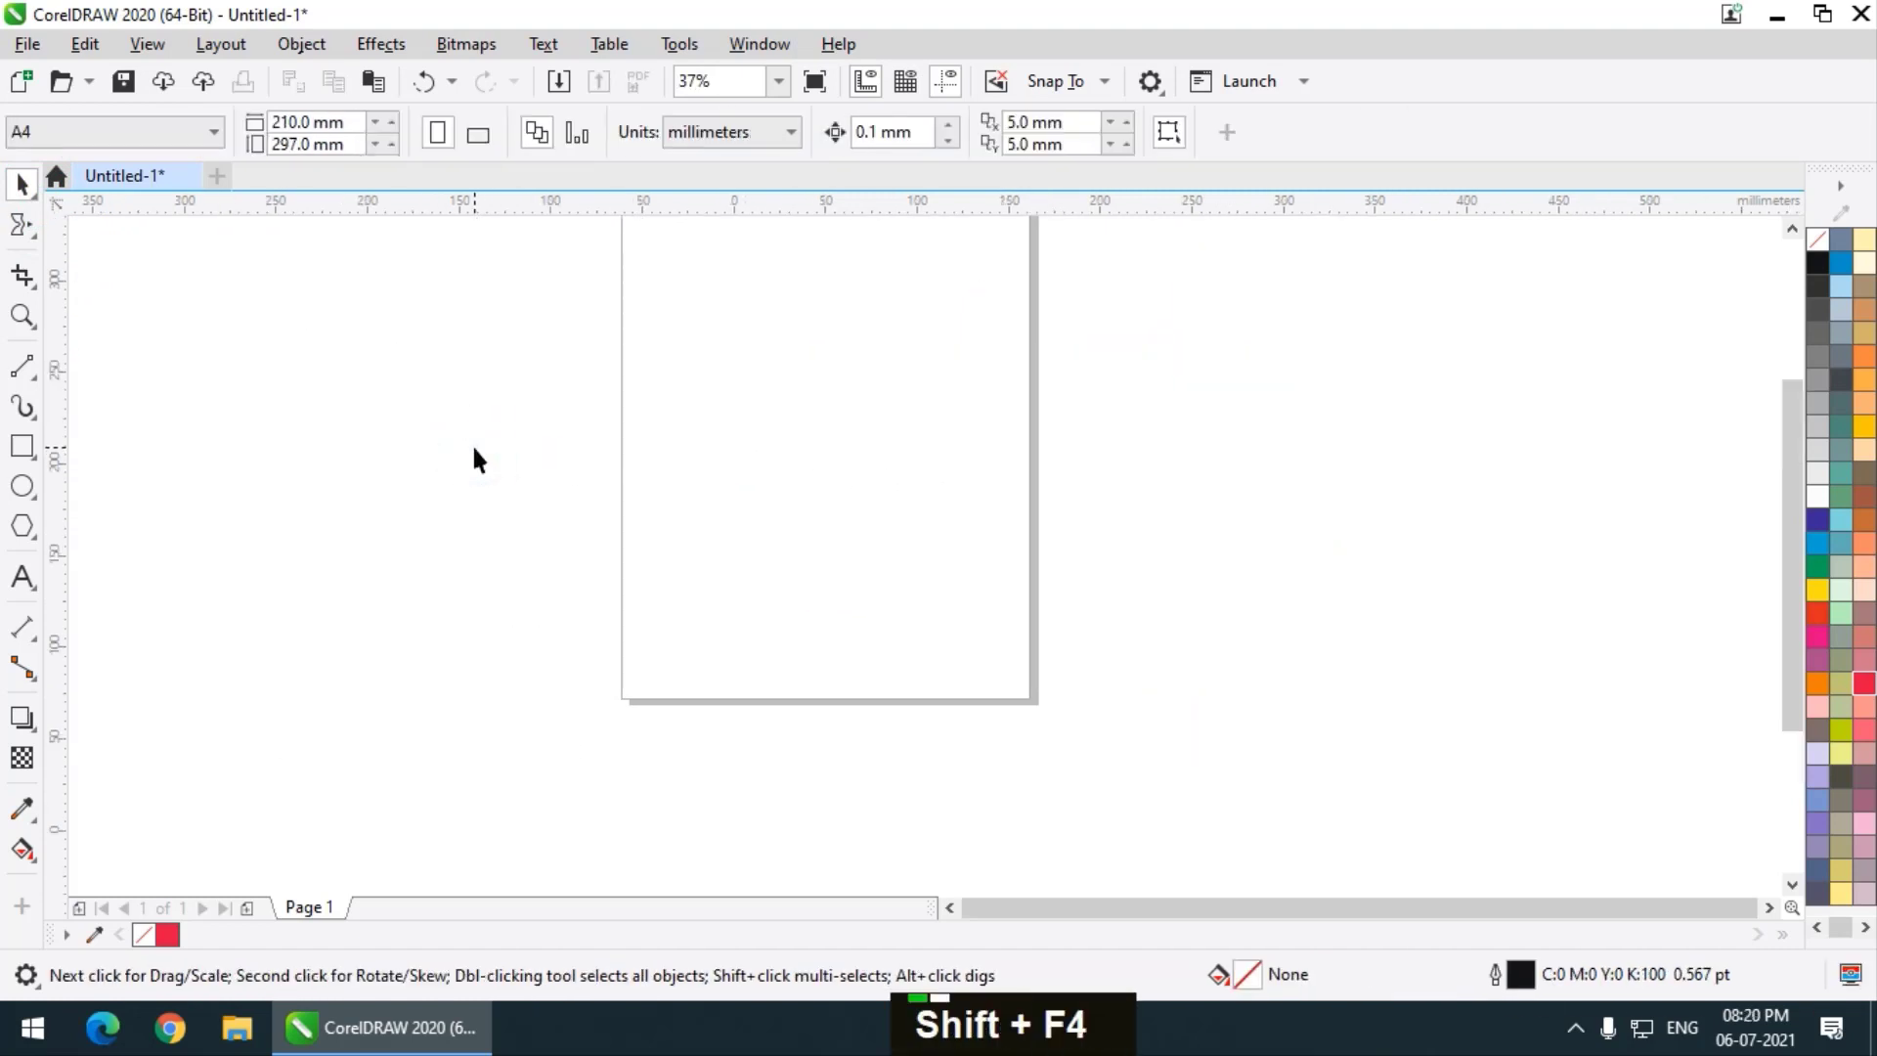
Draw a rectangle about 226.5 × 154.5 mm overlapping the page's left edge and fill it with red
click(35, 232)
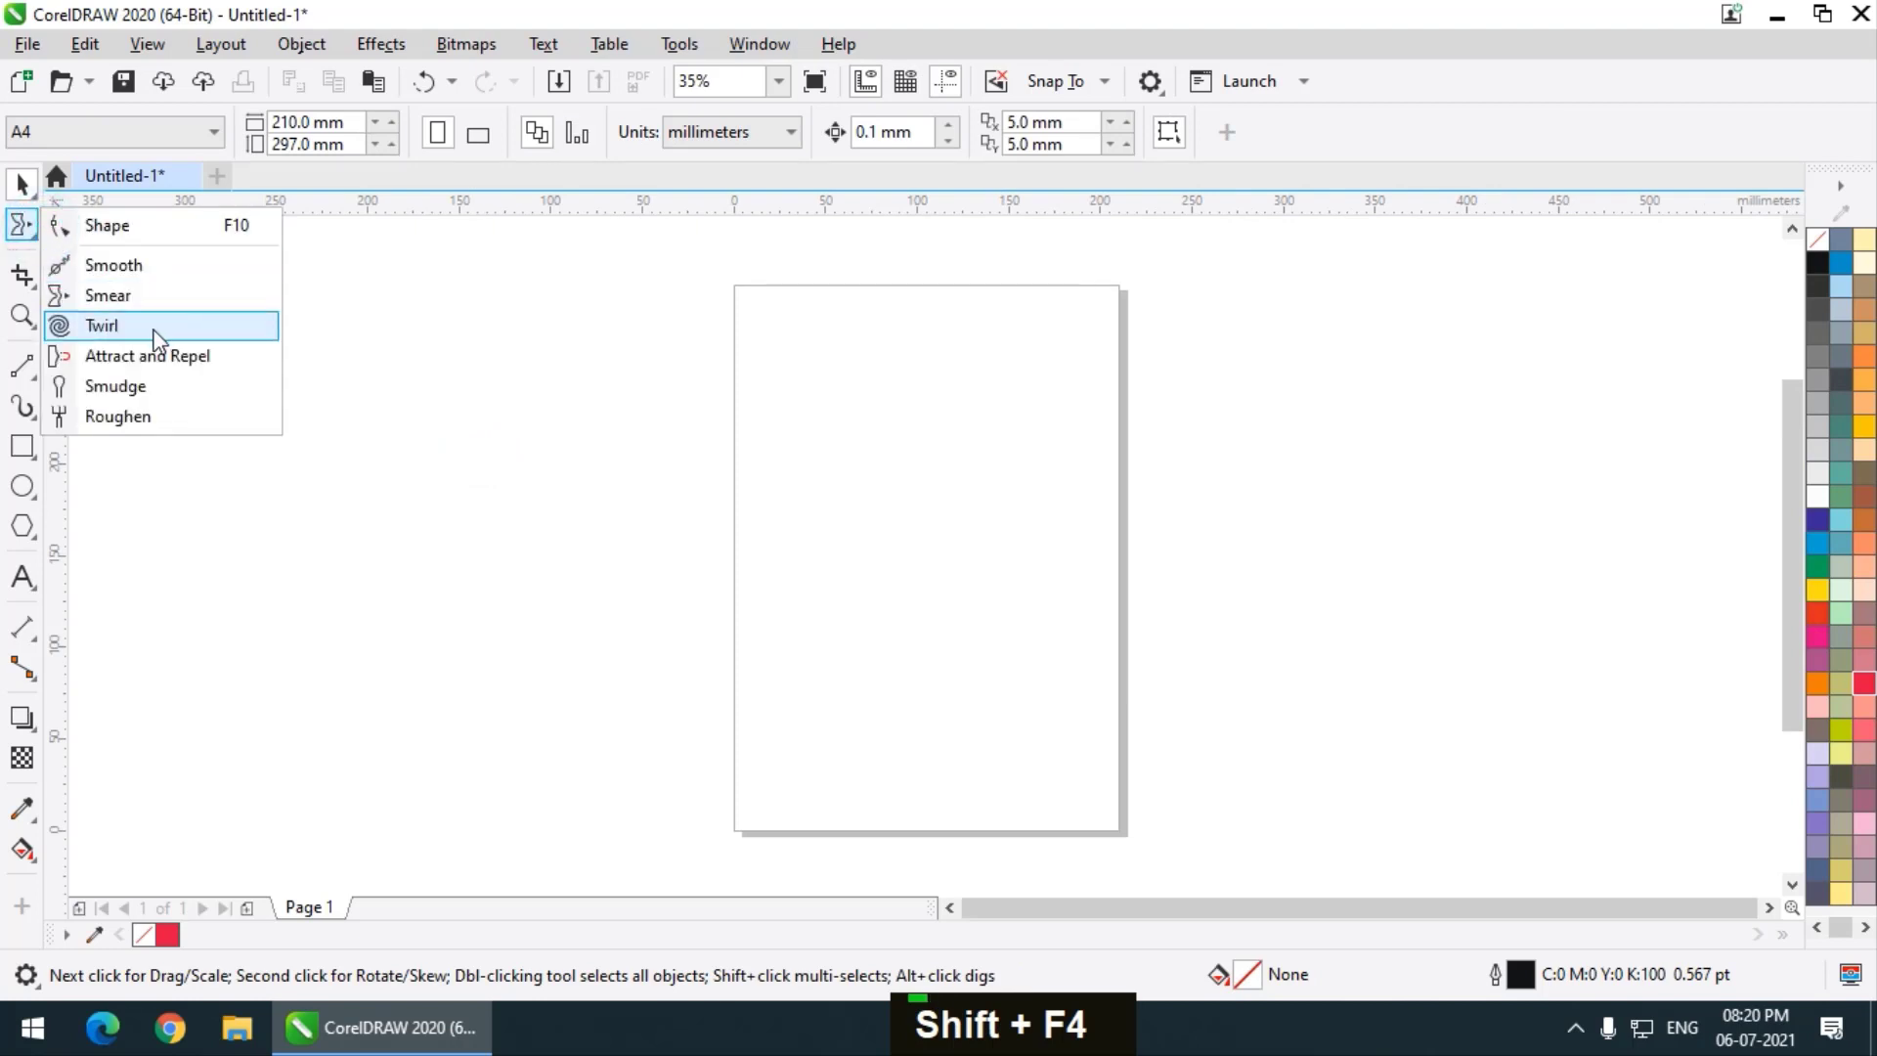
click(22, 446)
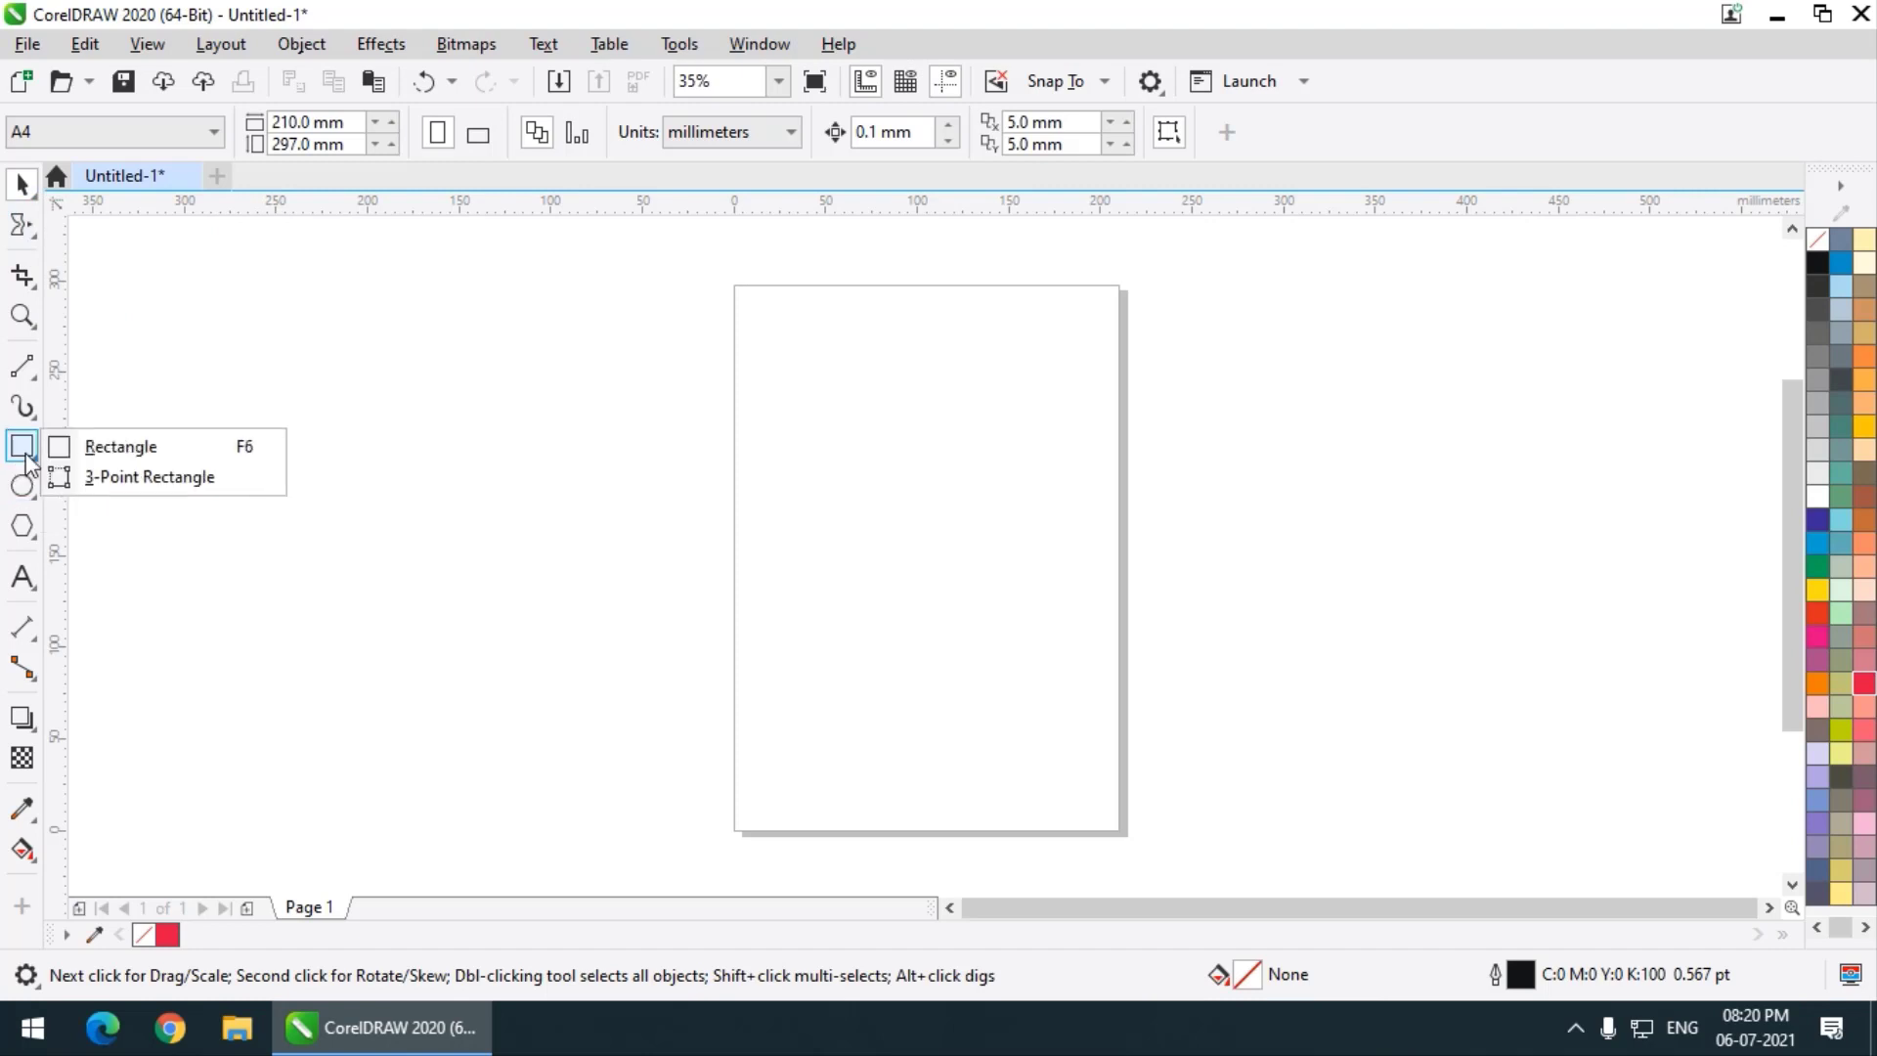
click(108, 445)
drag(503, 416, 919, 700)
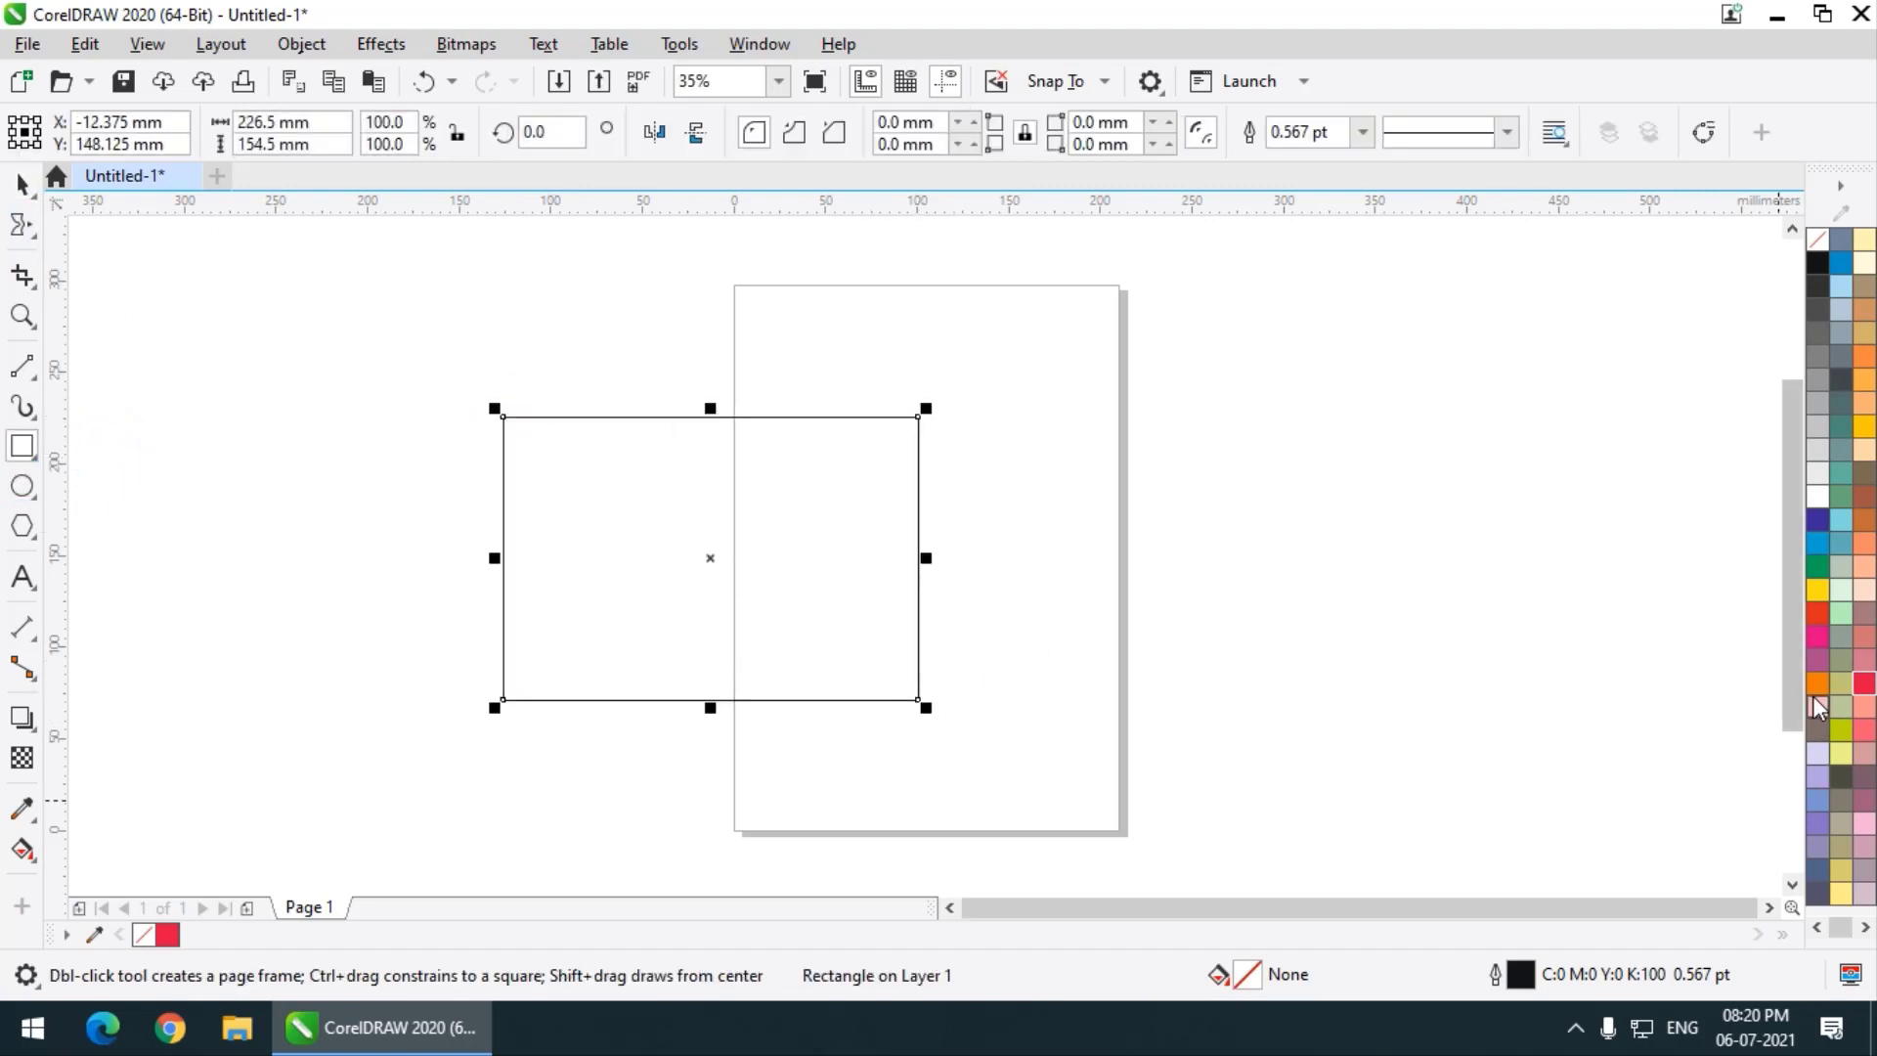
click(1862, 683)
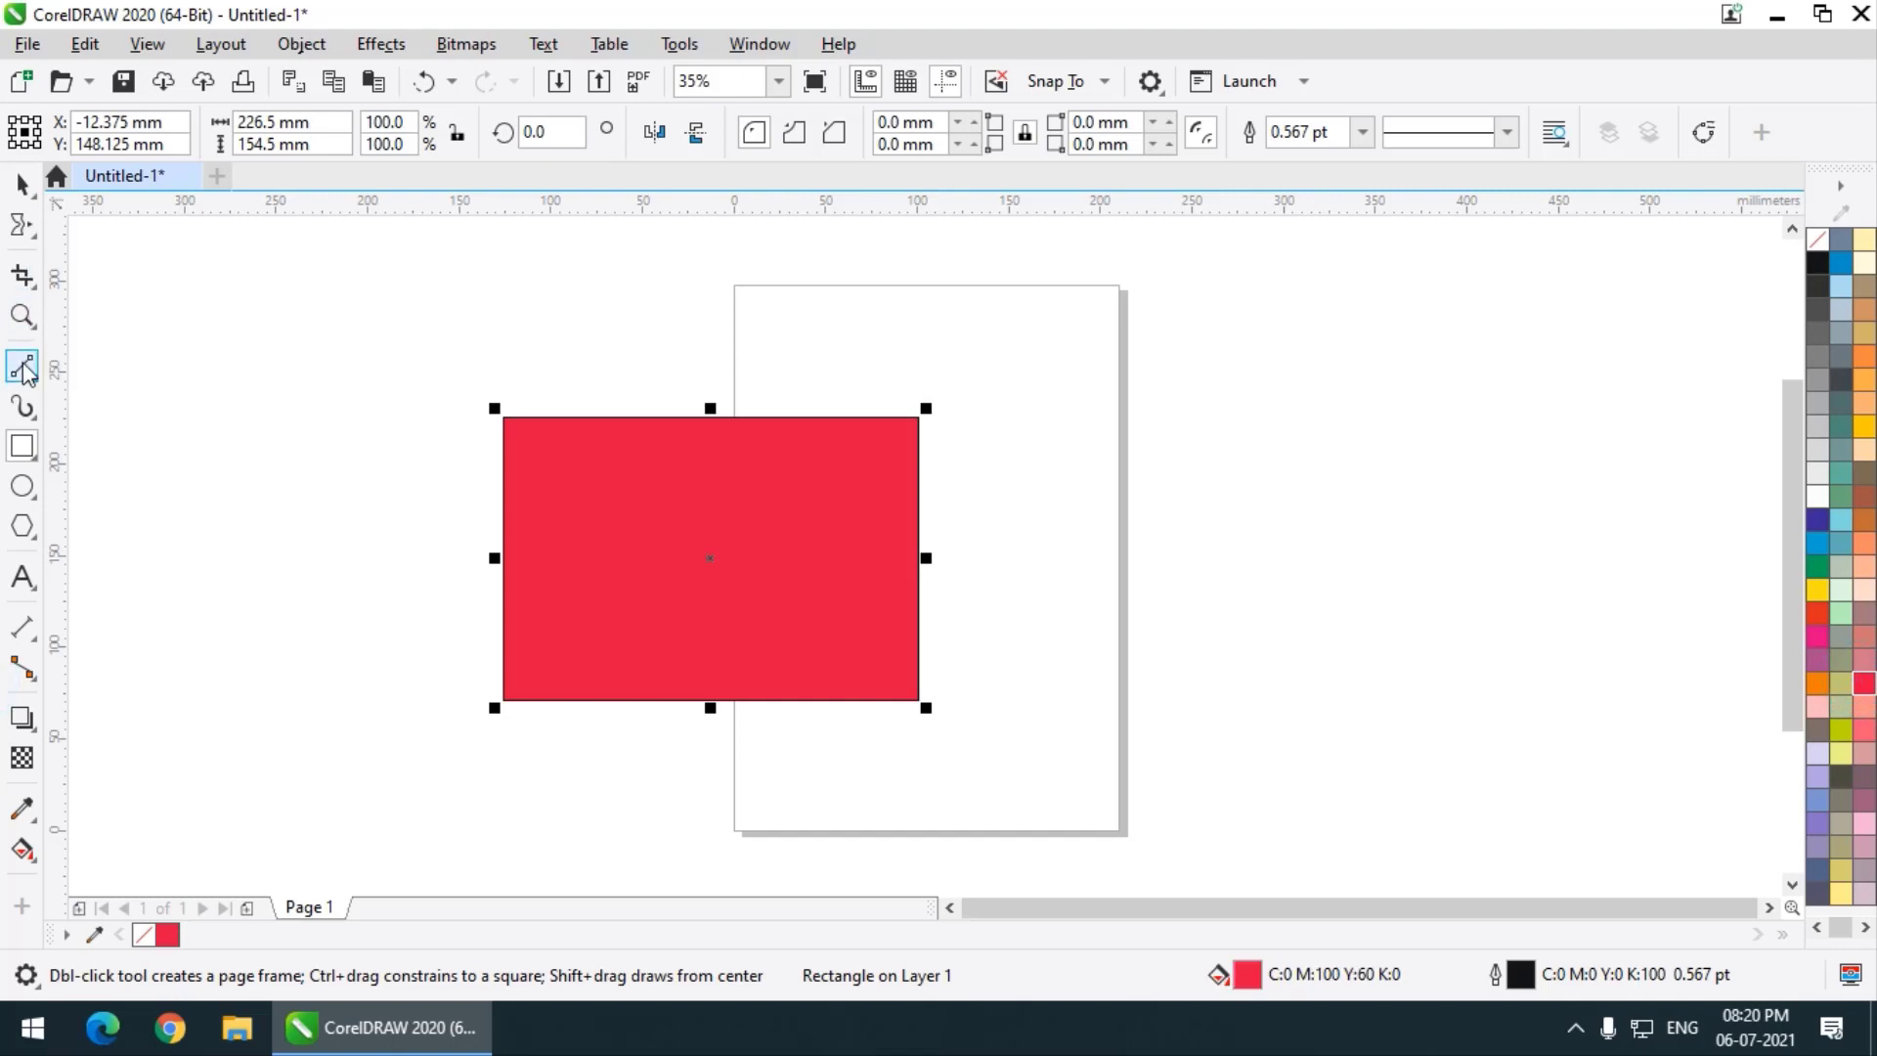
Draw a long vertical 2-point line just outside the page's right edge
click(27, 372)
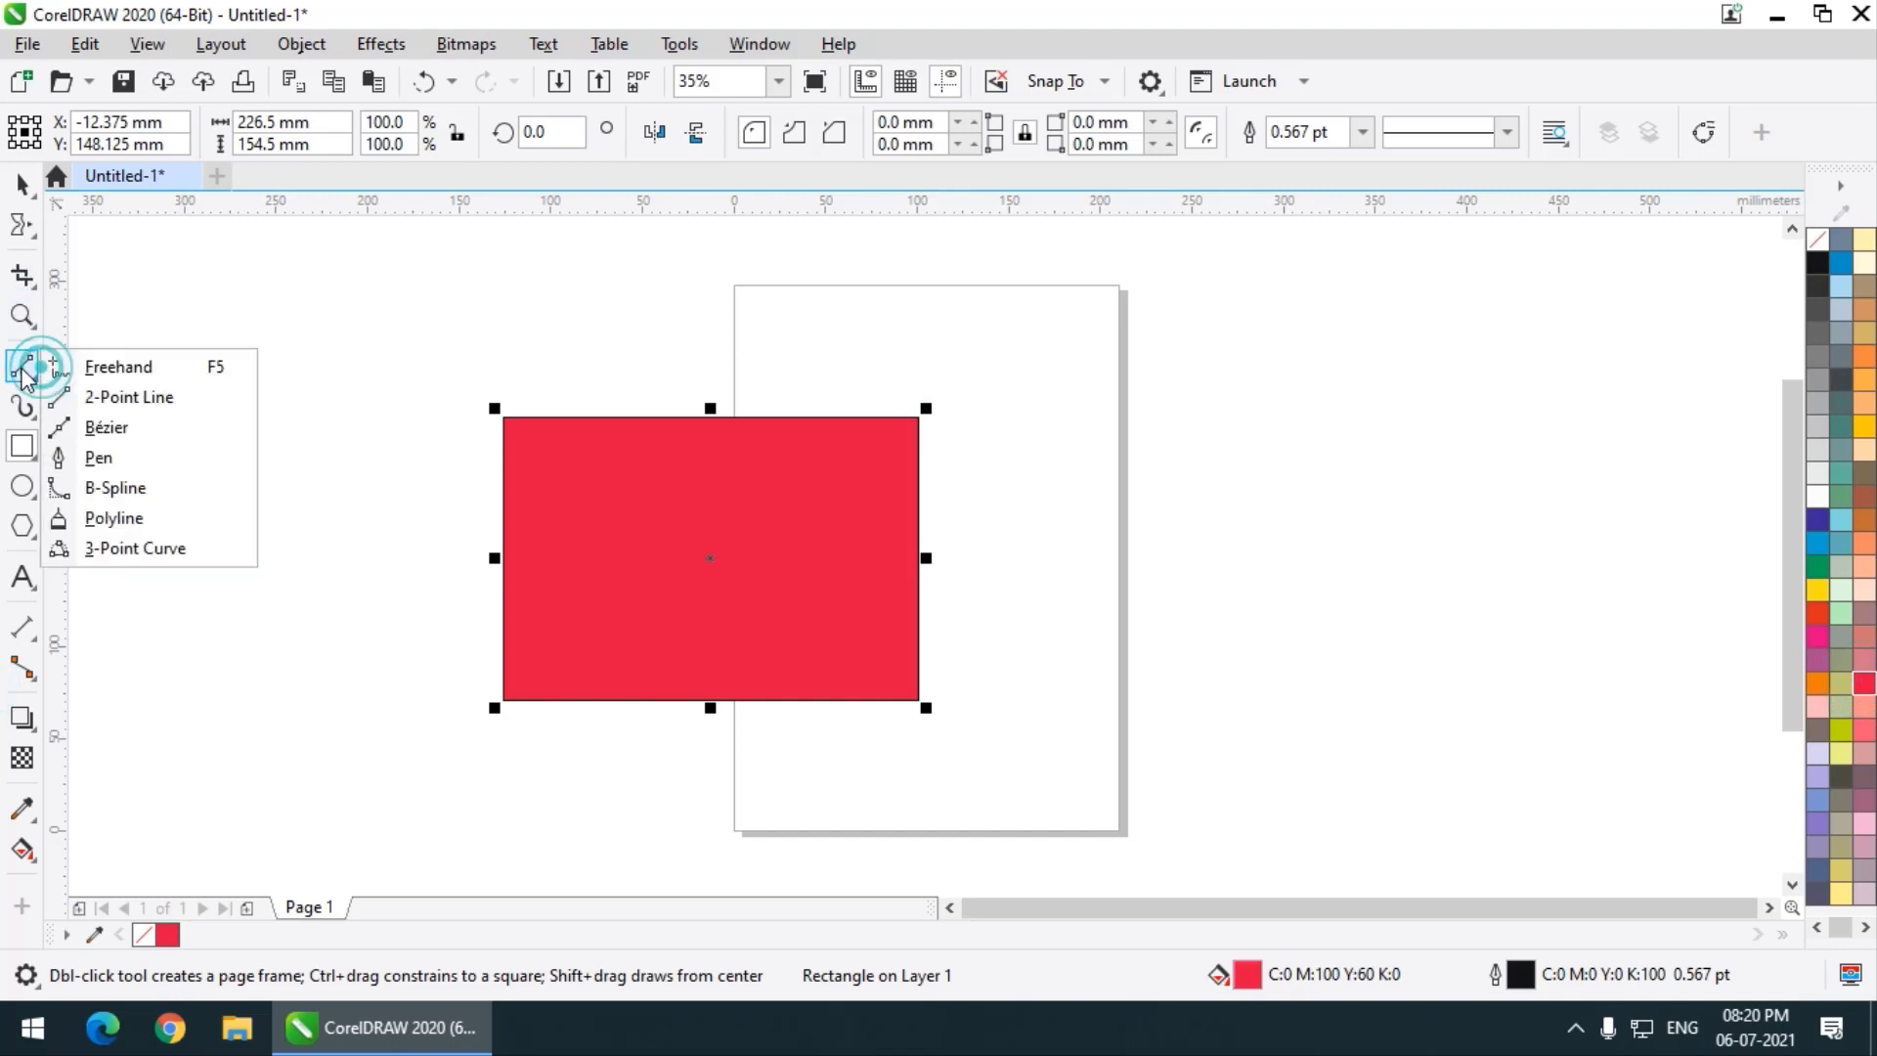
click(142, 399)
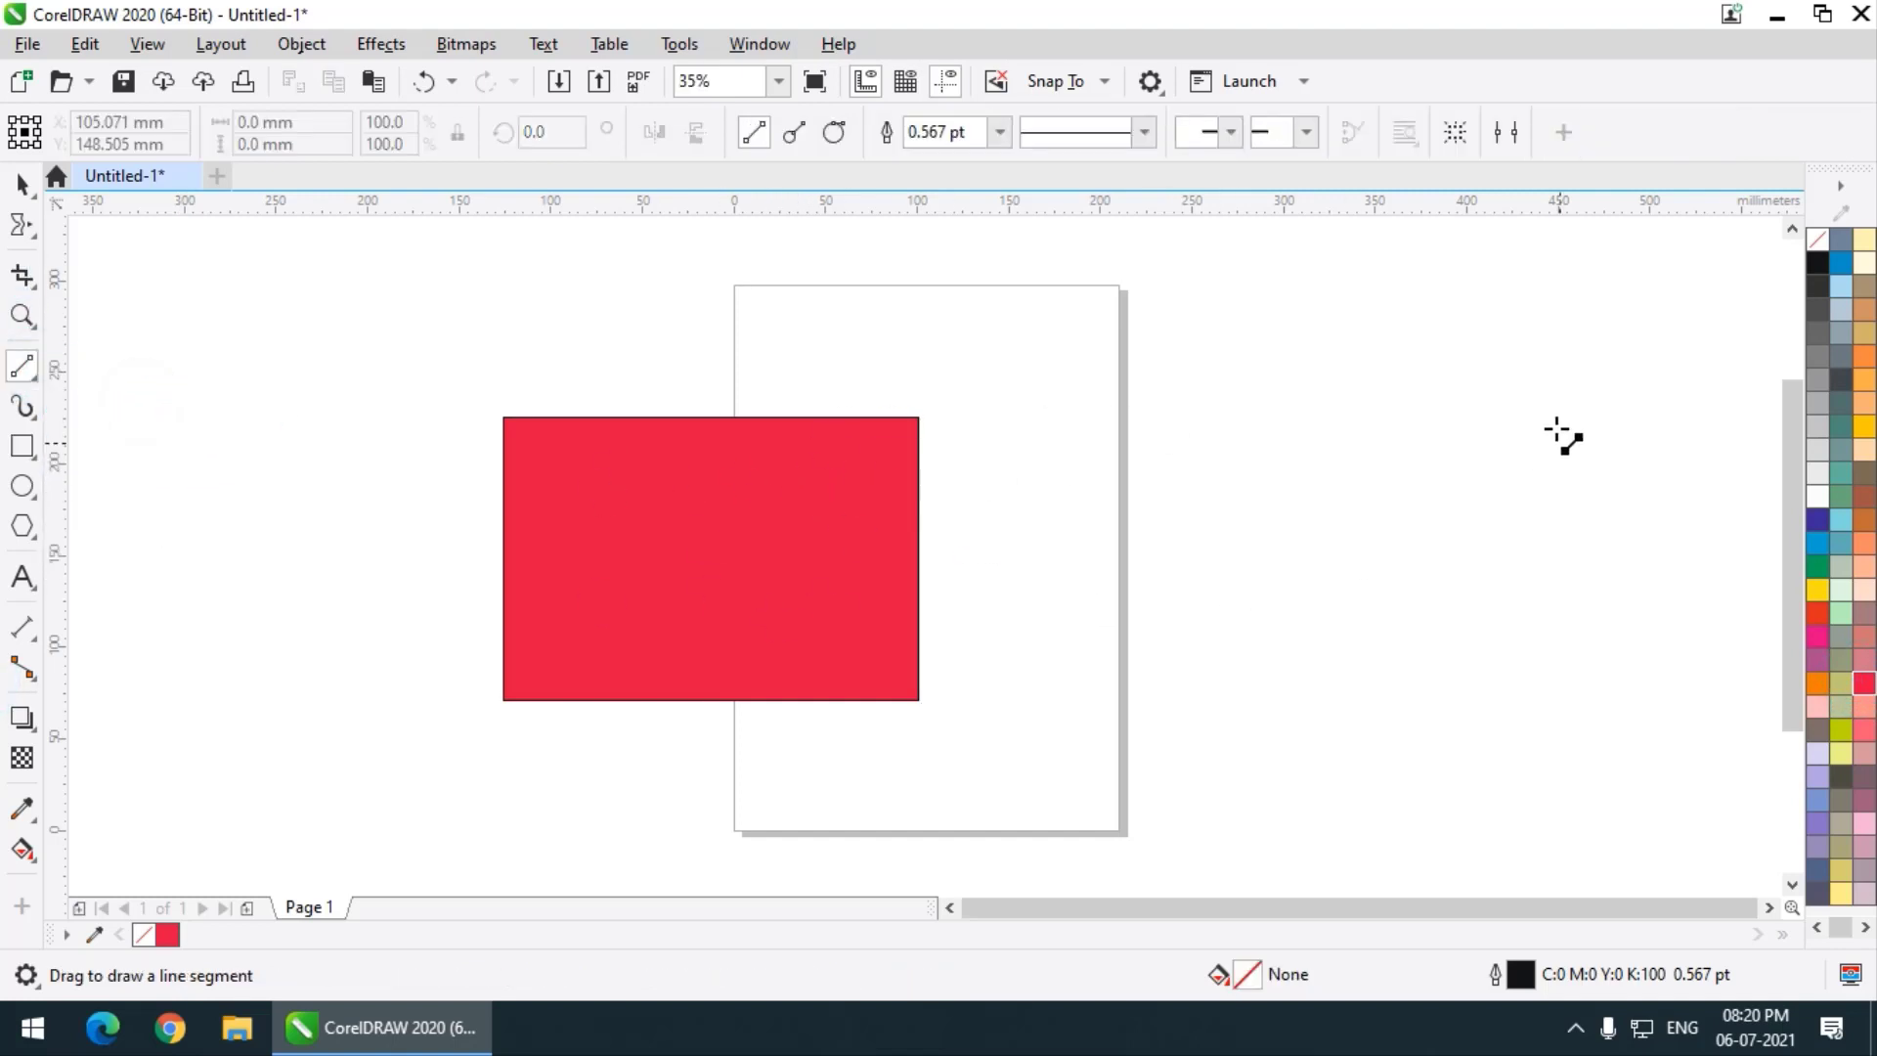
drag(1228, 315, 1223, 798)
Twirl the upper part of the vertical line clockwise at rate 50 into a spiral
click(21, 225)
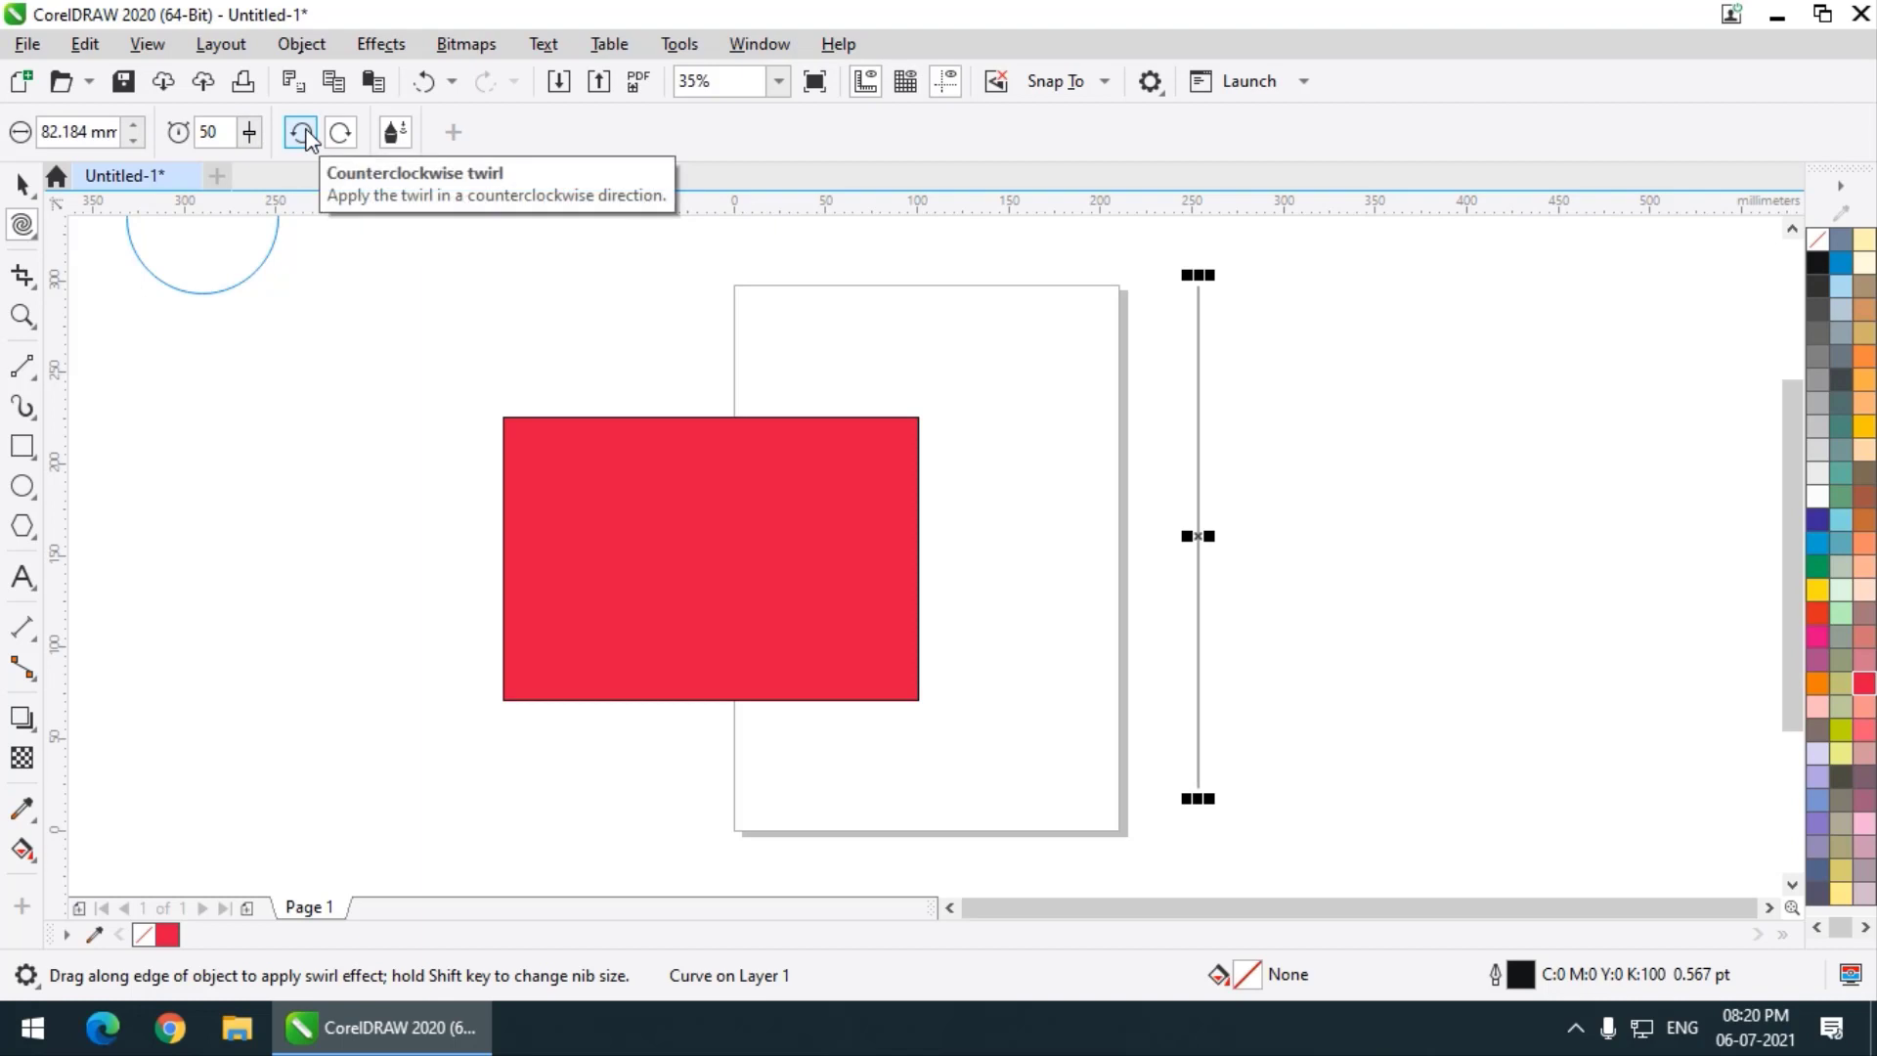
click(340, 135)
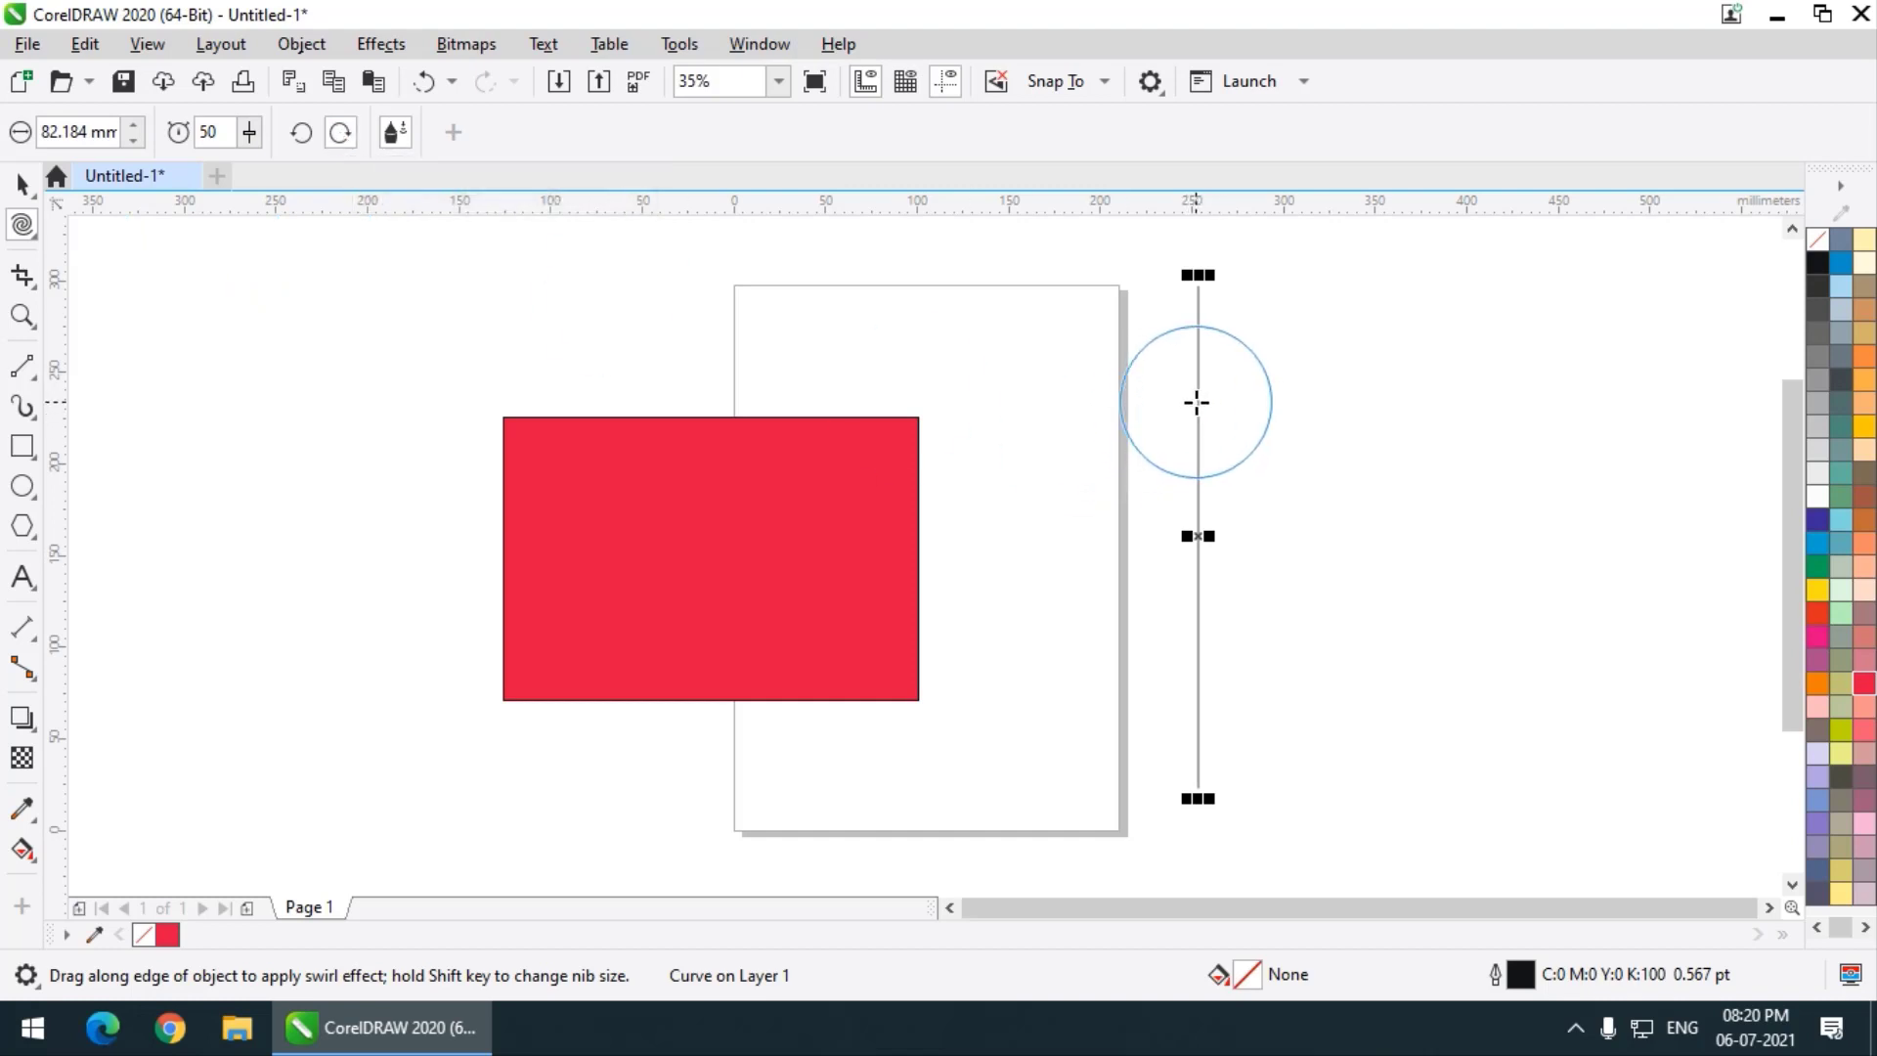
drag(1197, 402, 1195, 402)
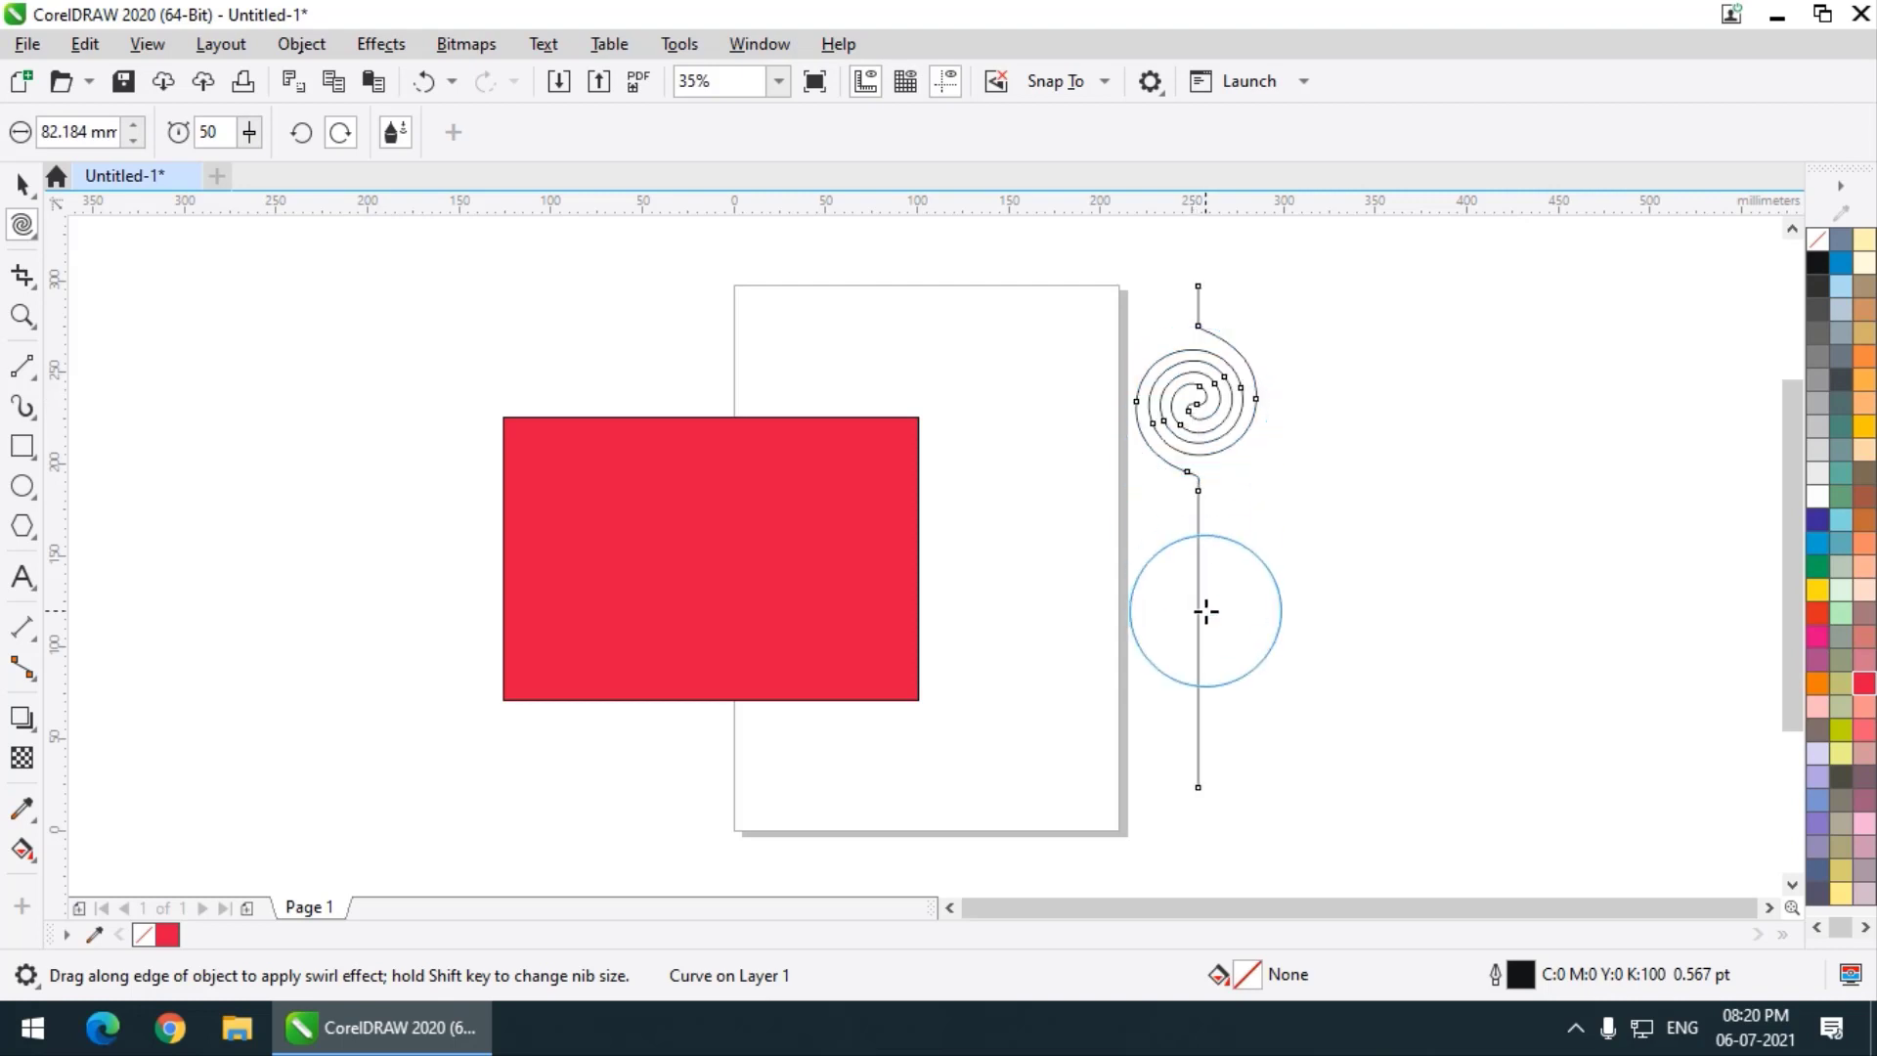
Try a second clockwise twirl on the line's lower part, and undo it
drag(1199, 614, 1198, 616)
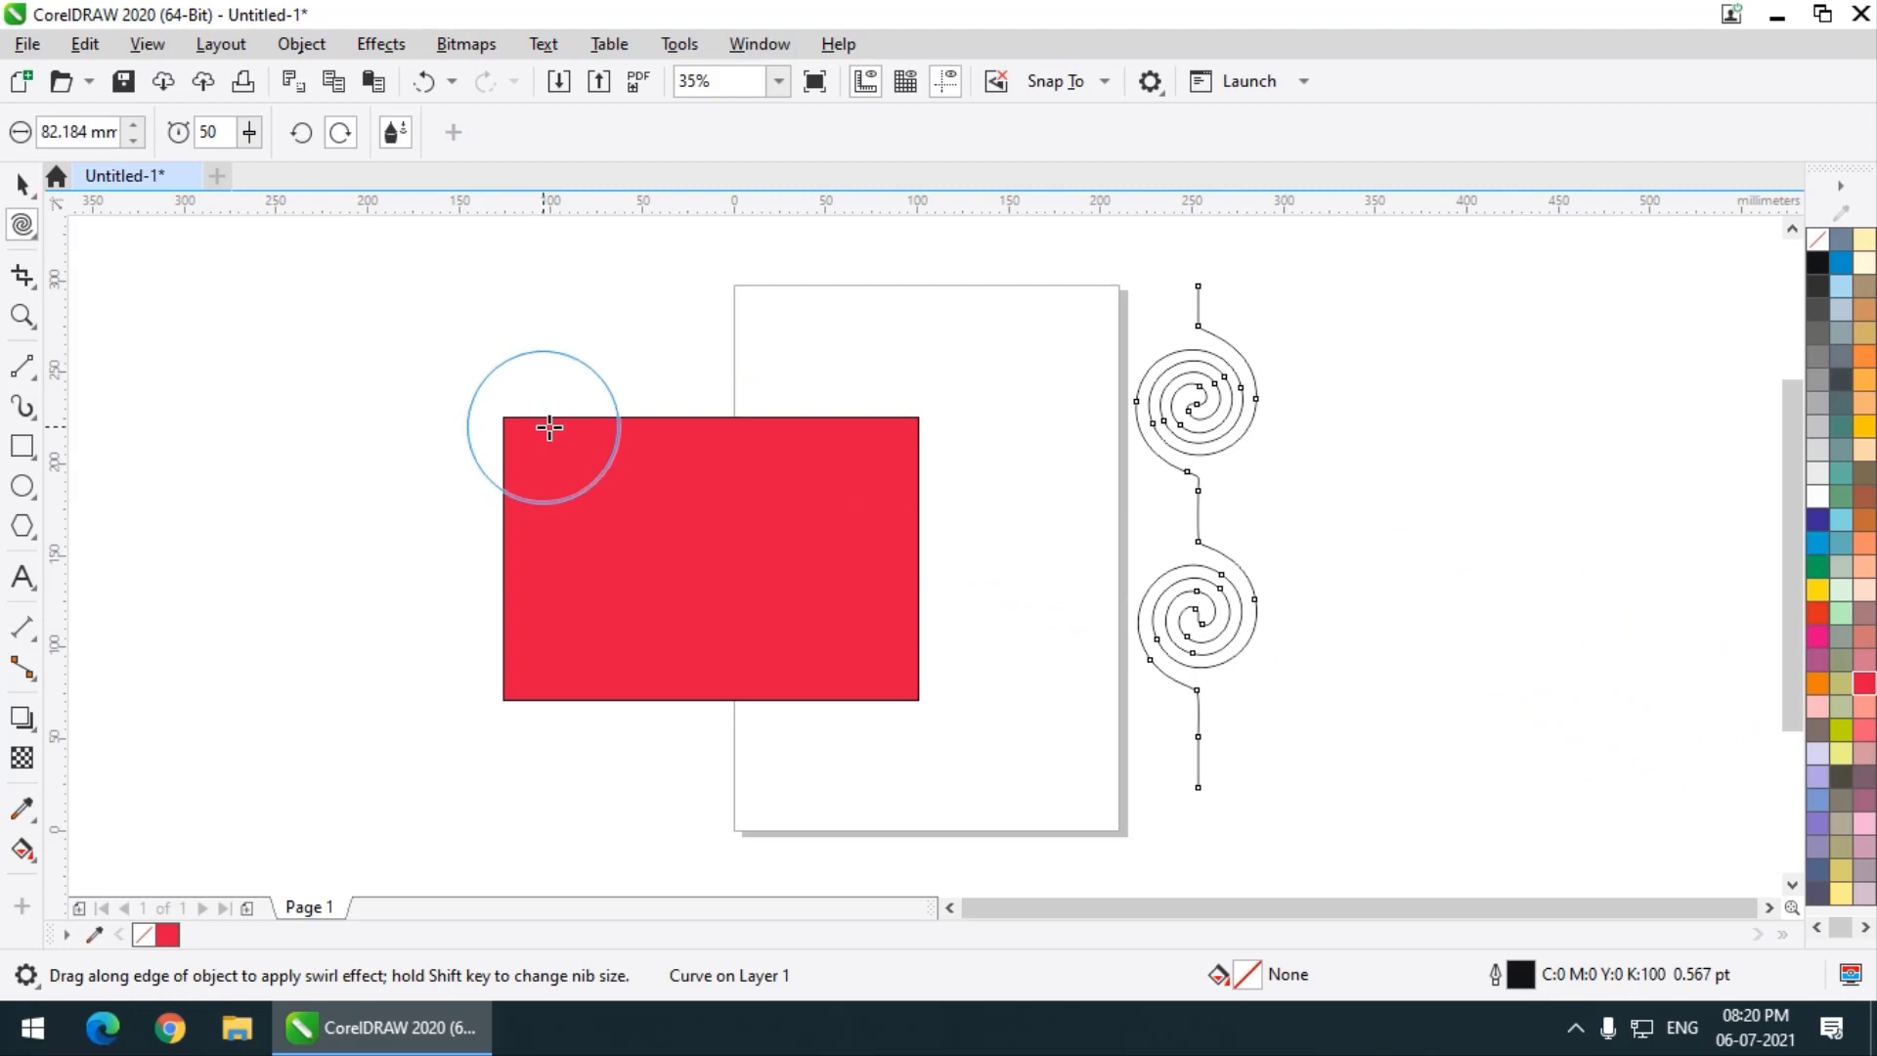
key(ctrl)
key(ctrl+z)
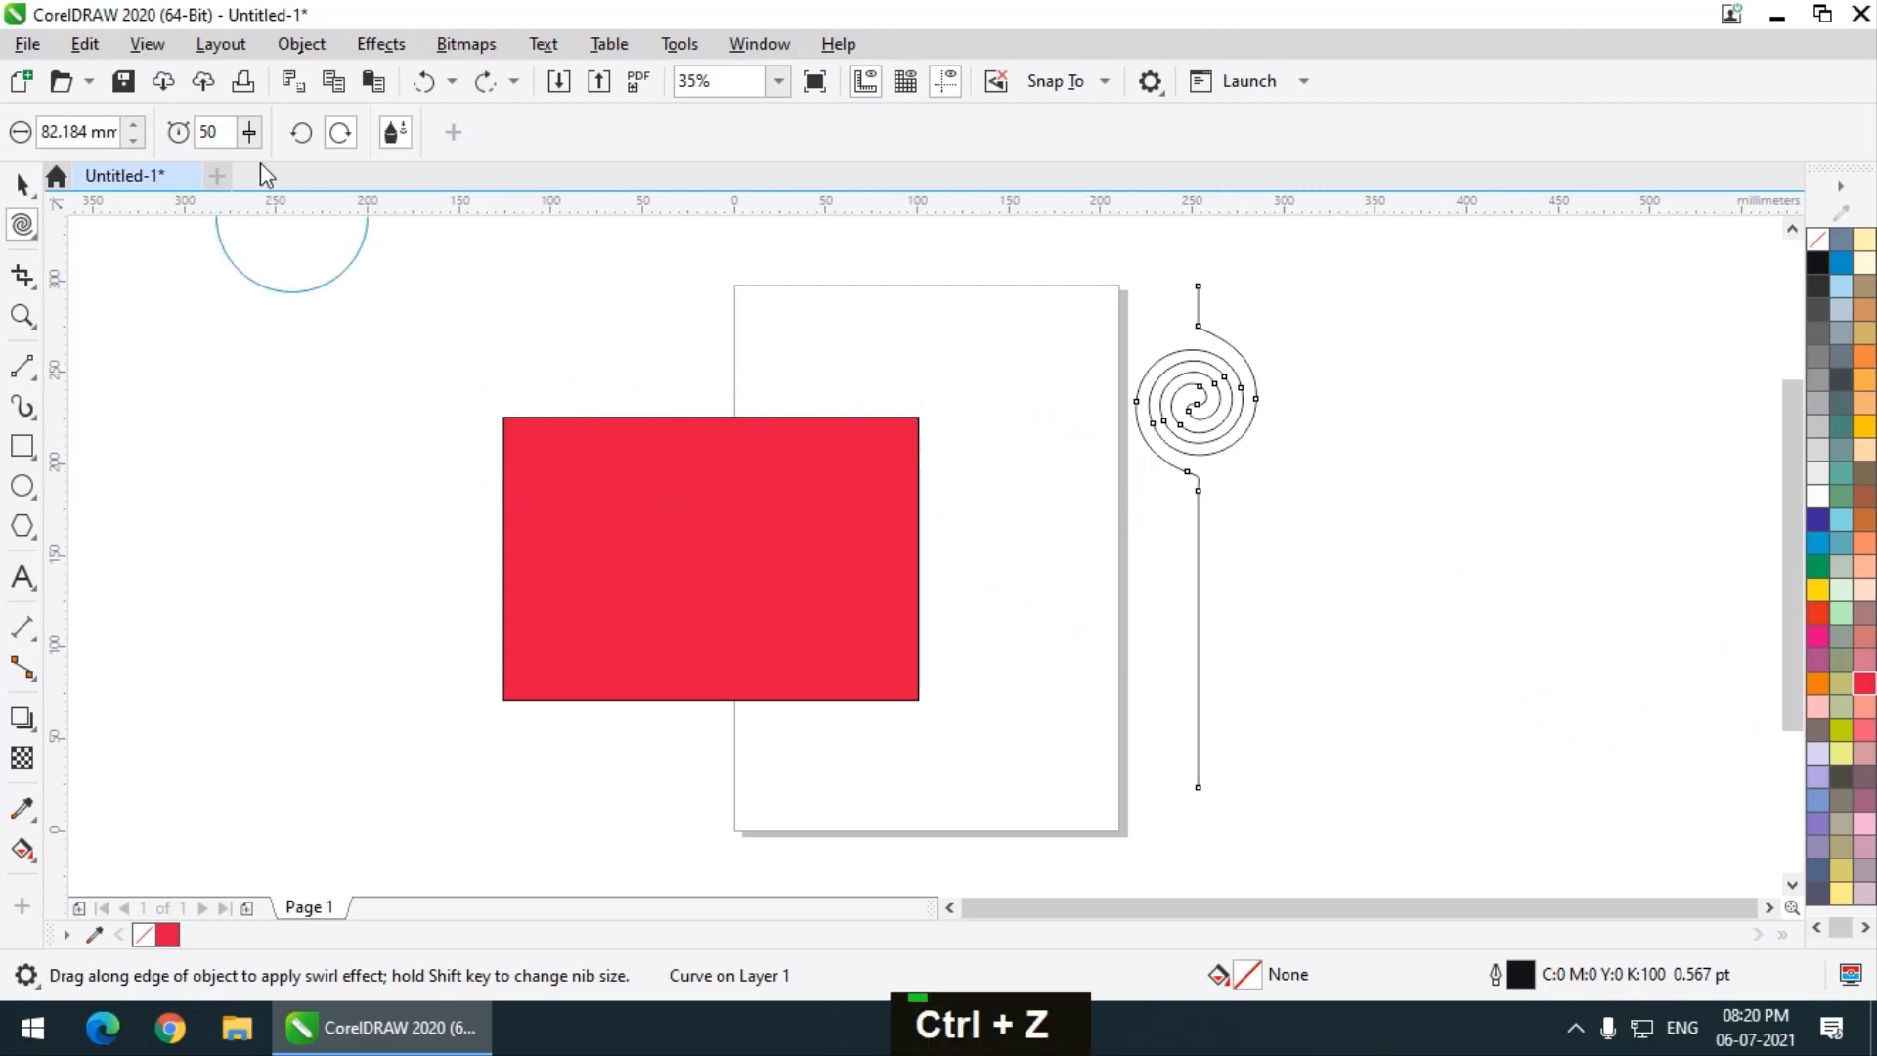
Twirl the lower part of the vertical line counterclockwise at rate 50 into a spiral
click(292, 138)
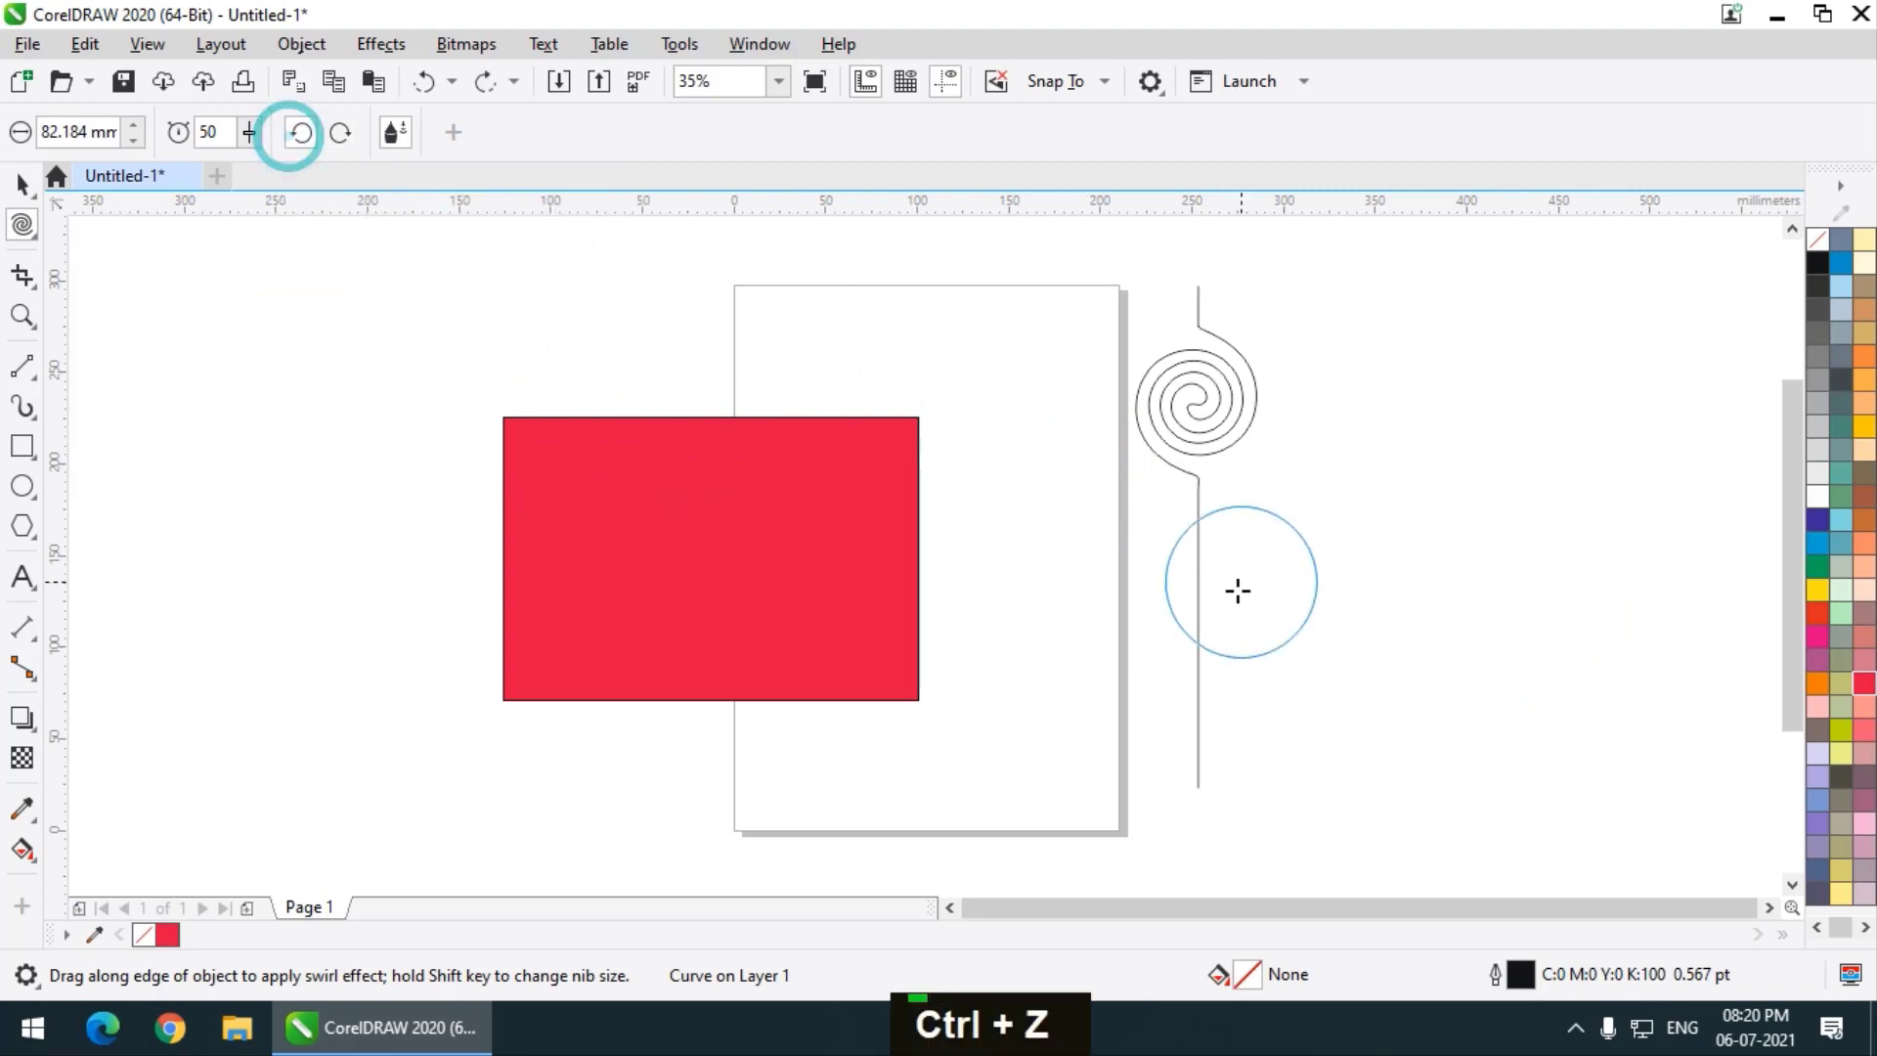
drag(1199, 651, 1296, 666)
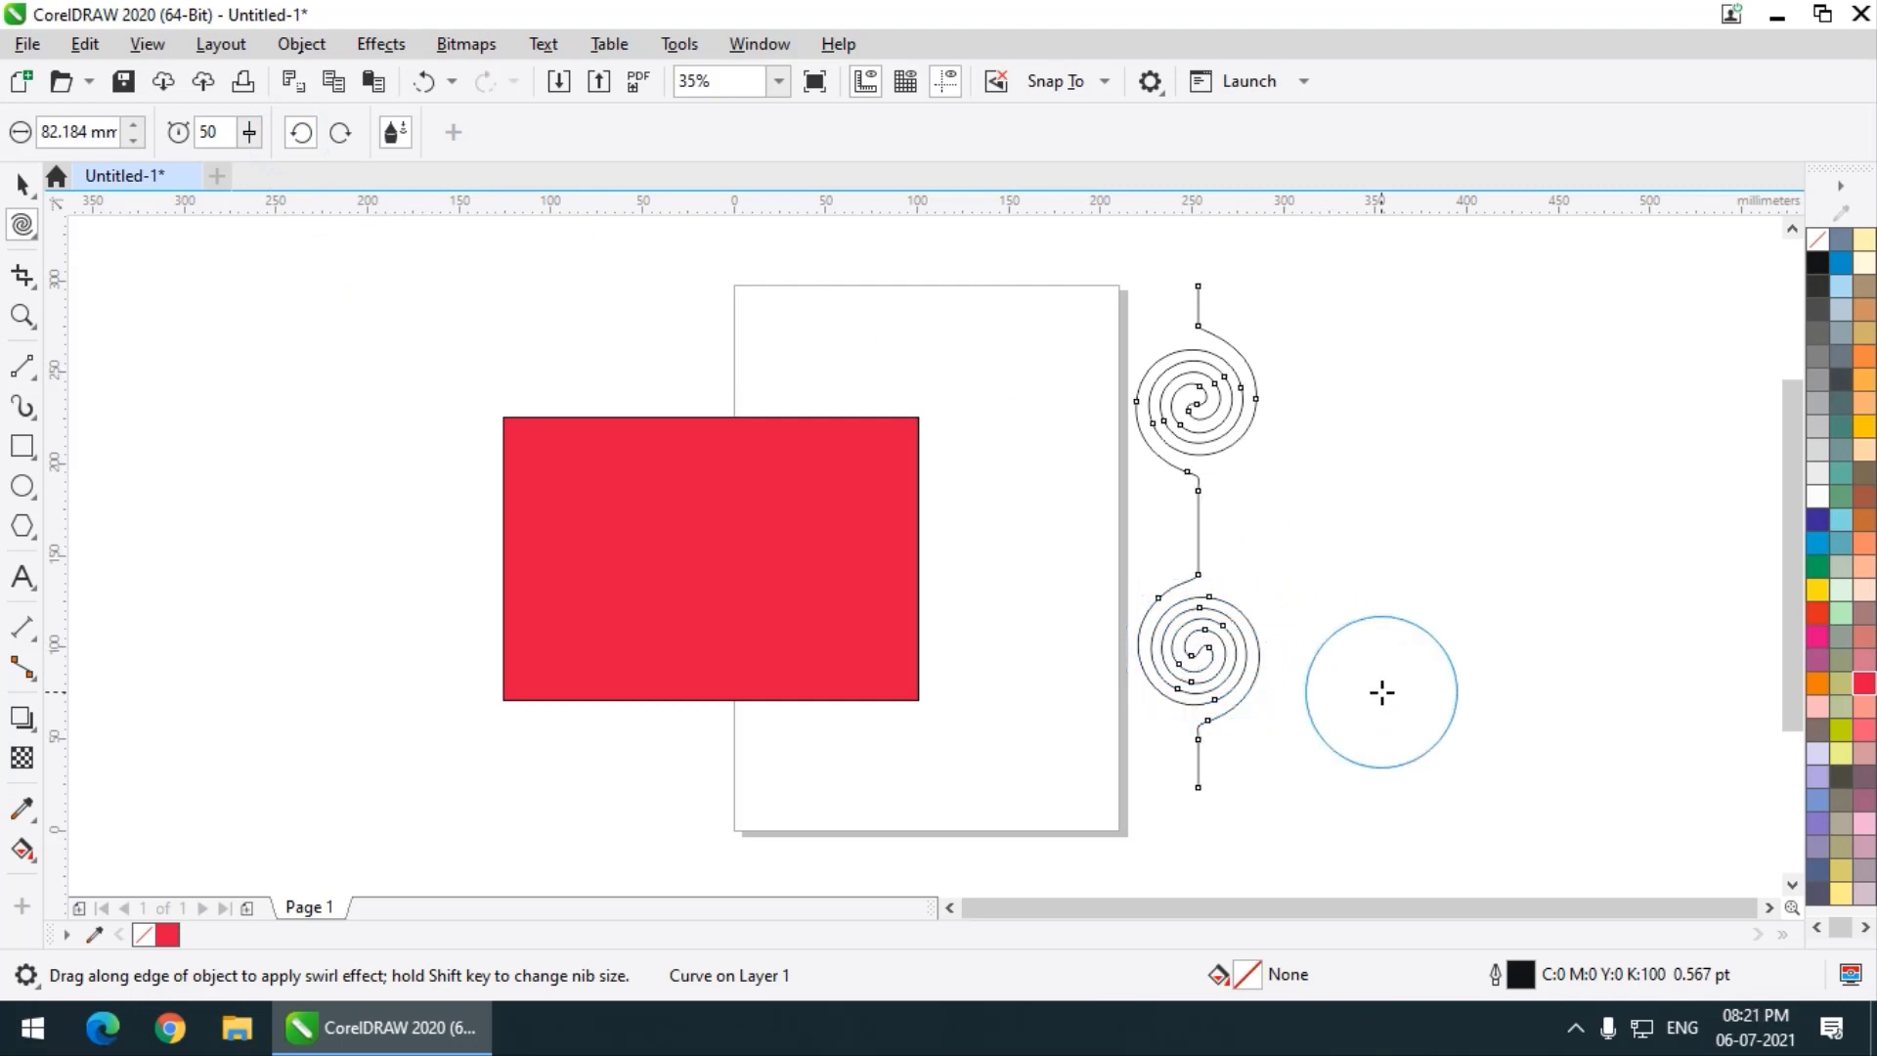
Set the Twirl rate to 86 and select the red rectangle for twirling
click(248, 139)
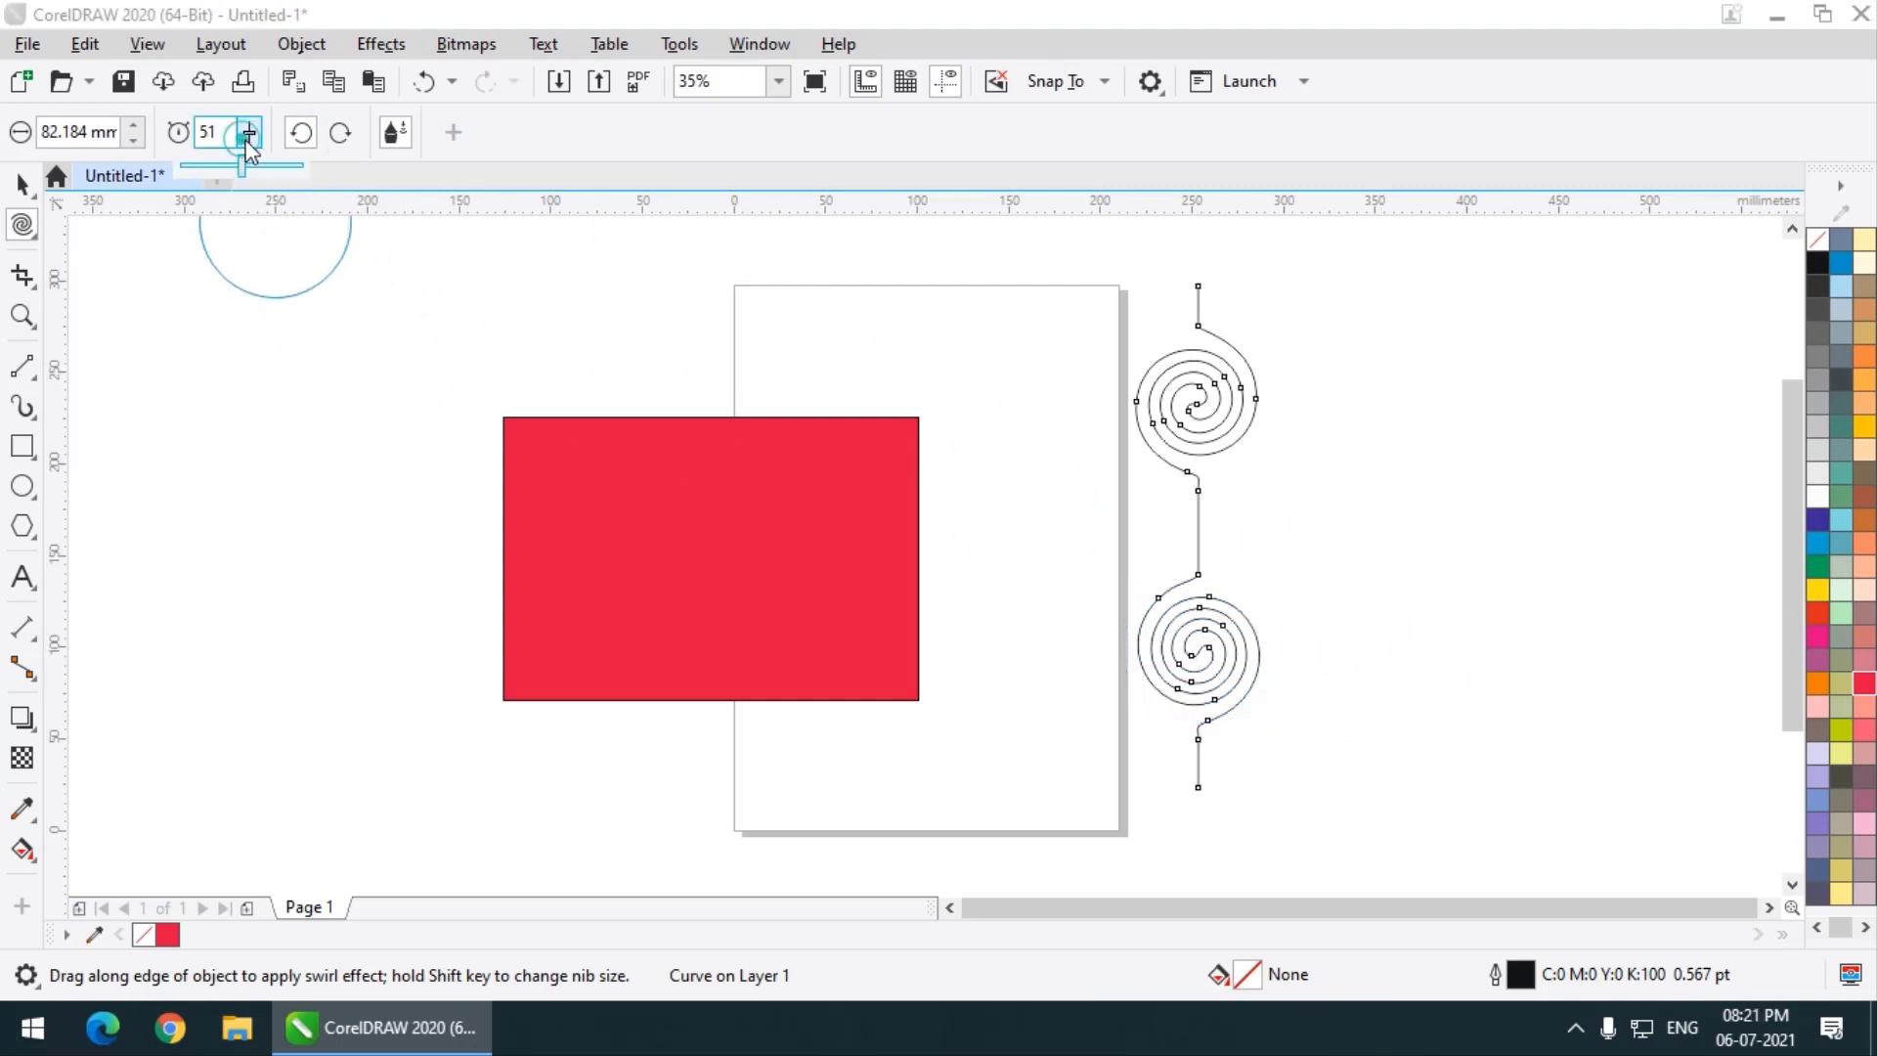
drag(242, 167, 288, 172)
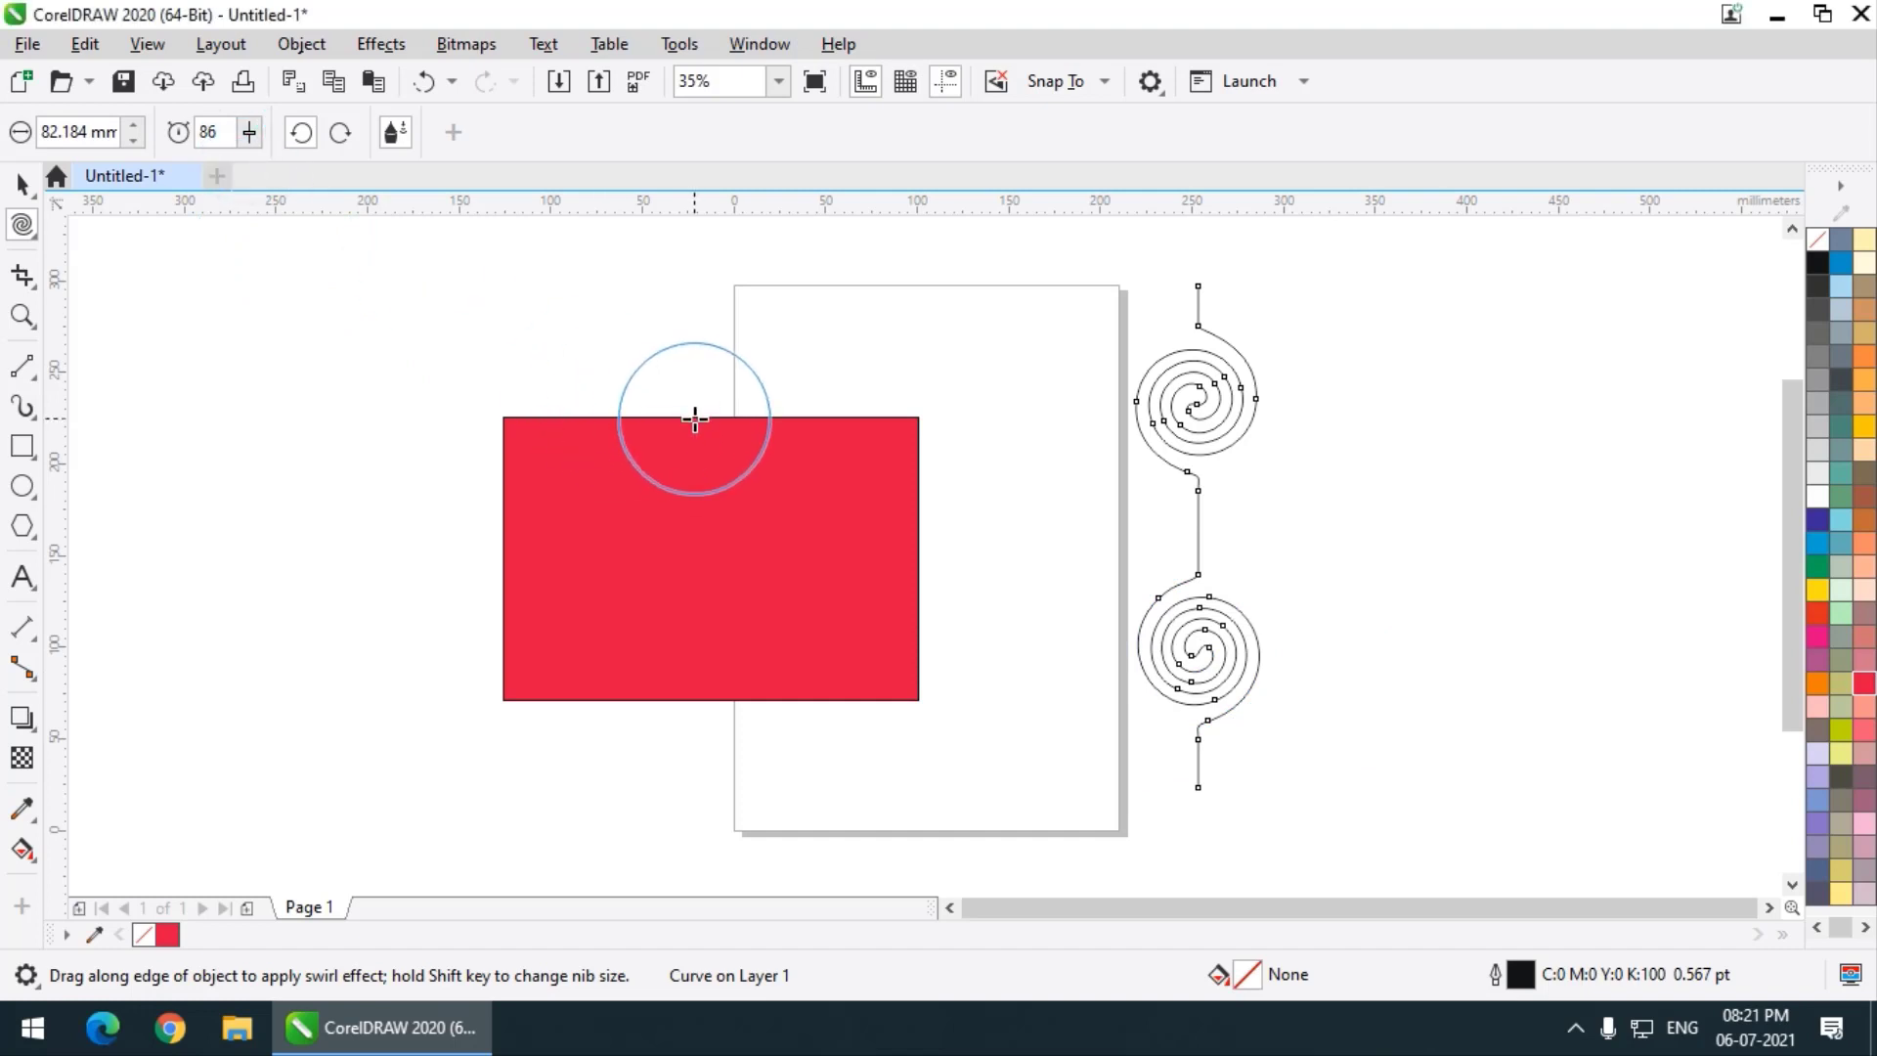
click(696, 419)
click(695, 419)
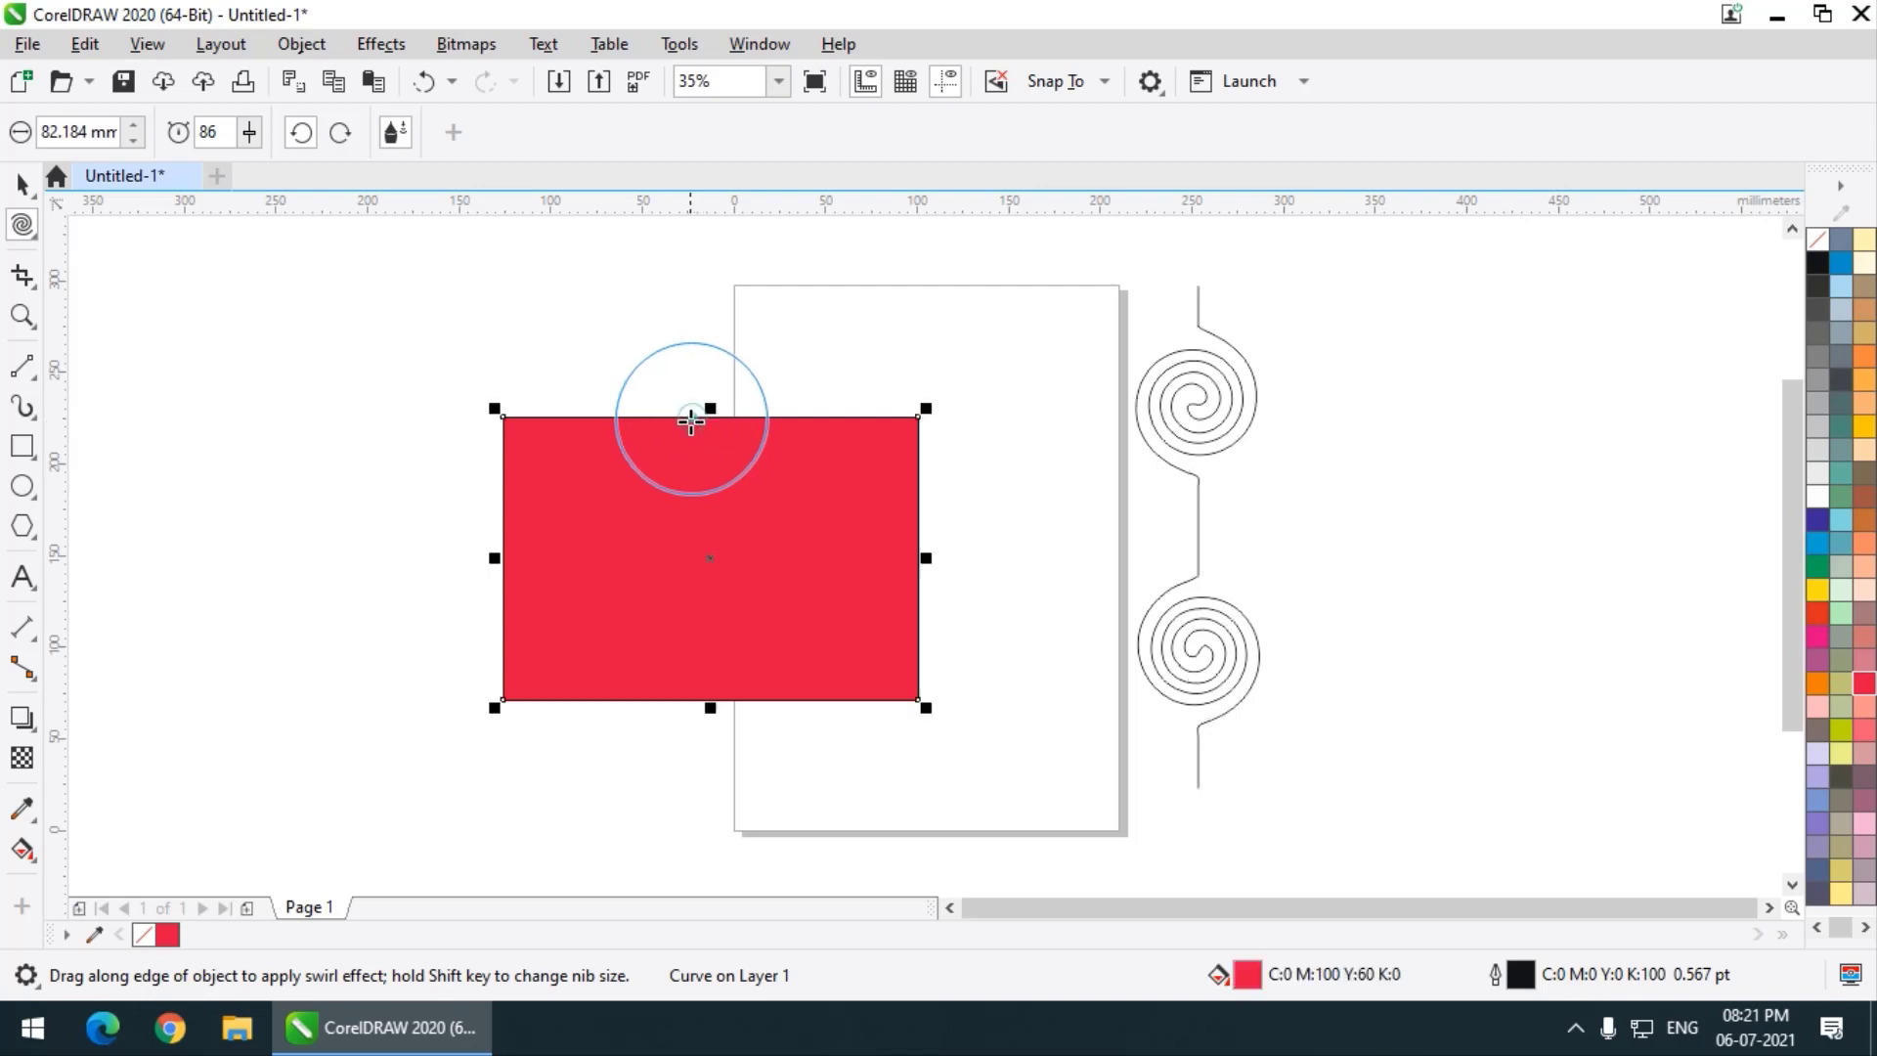
Try counterclockwise twirls at rate 86 on the rectangle's top and bottom edges, and undo them
drag(692, 422, 702, 448)
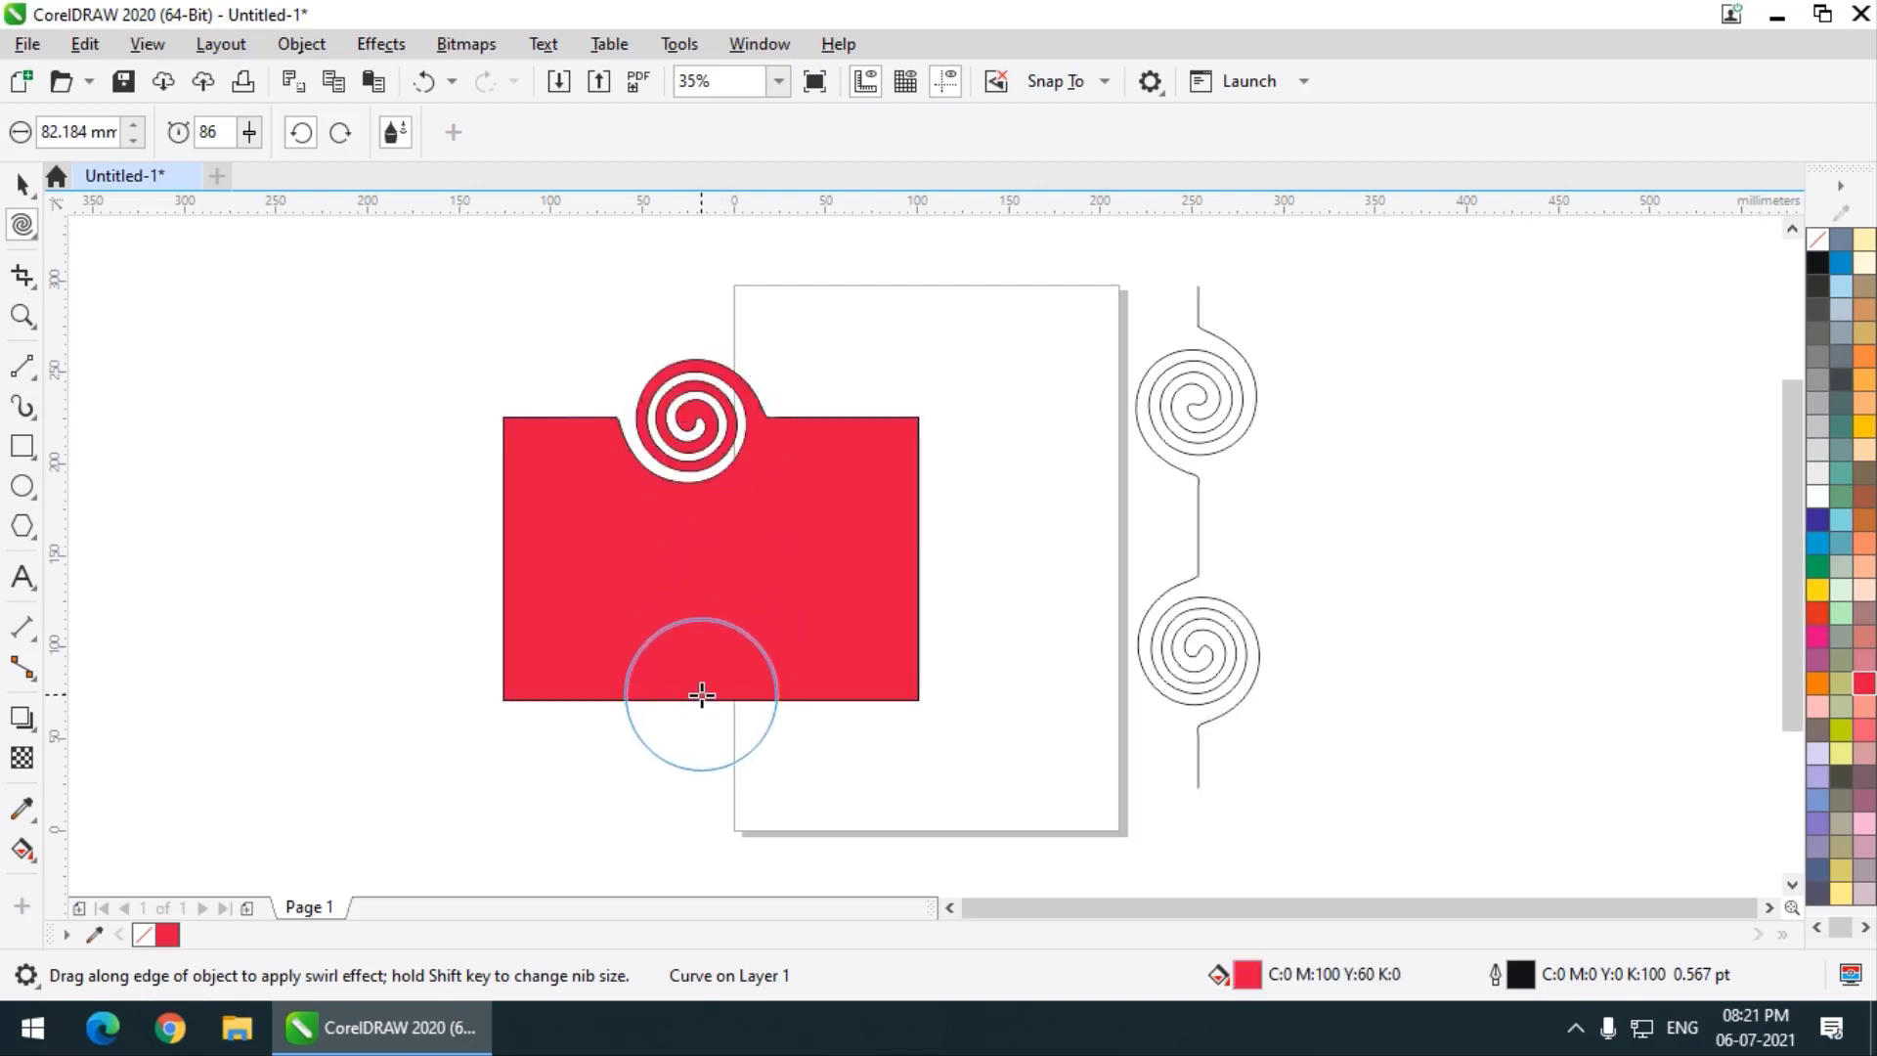
drag(700, 695, 701, 695)
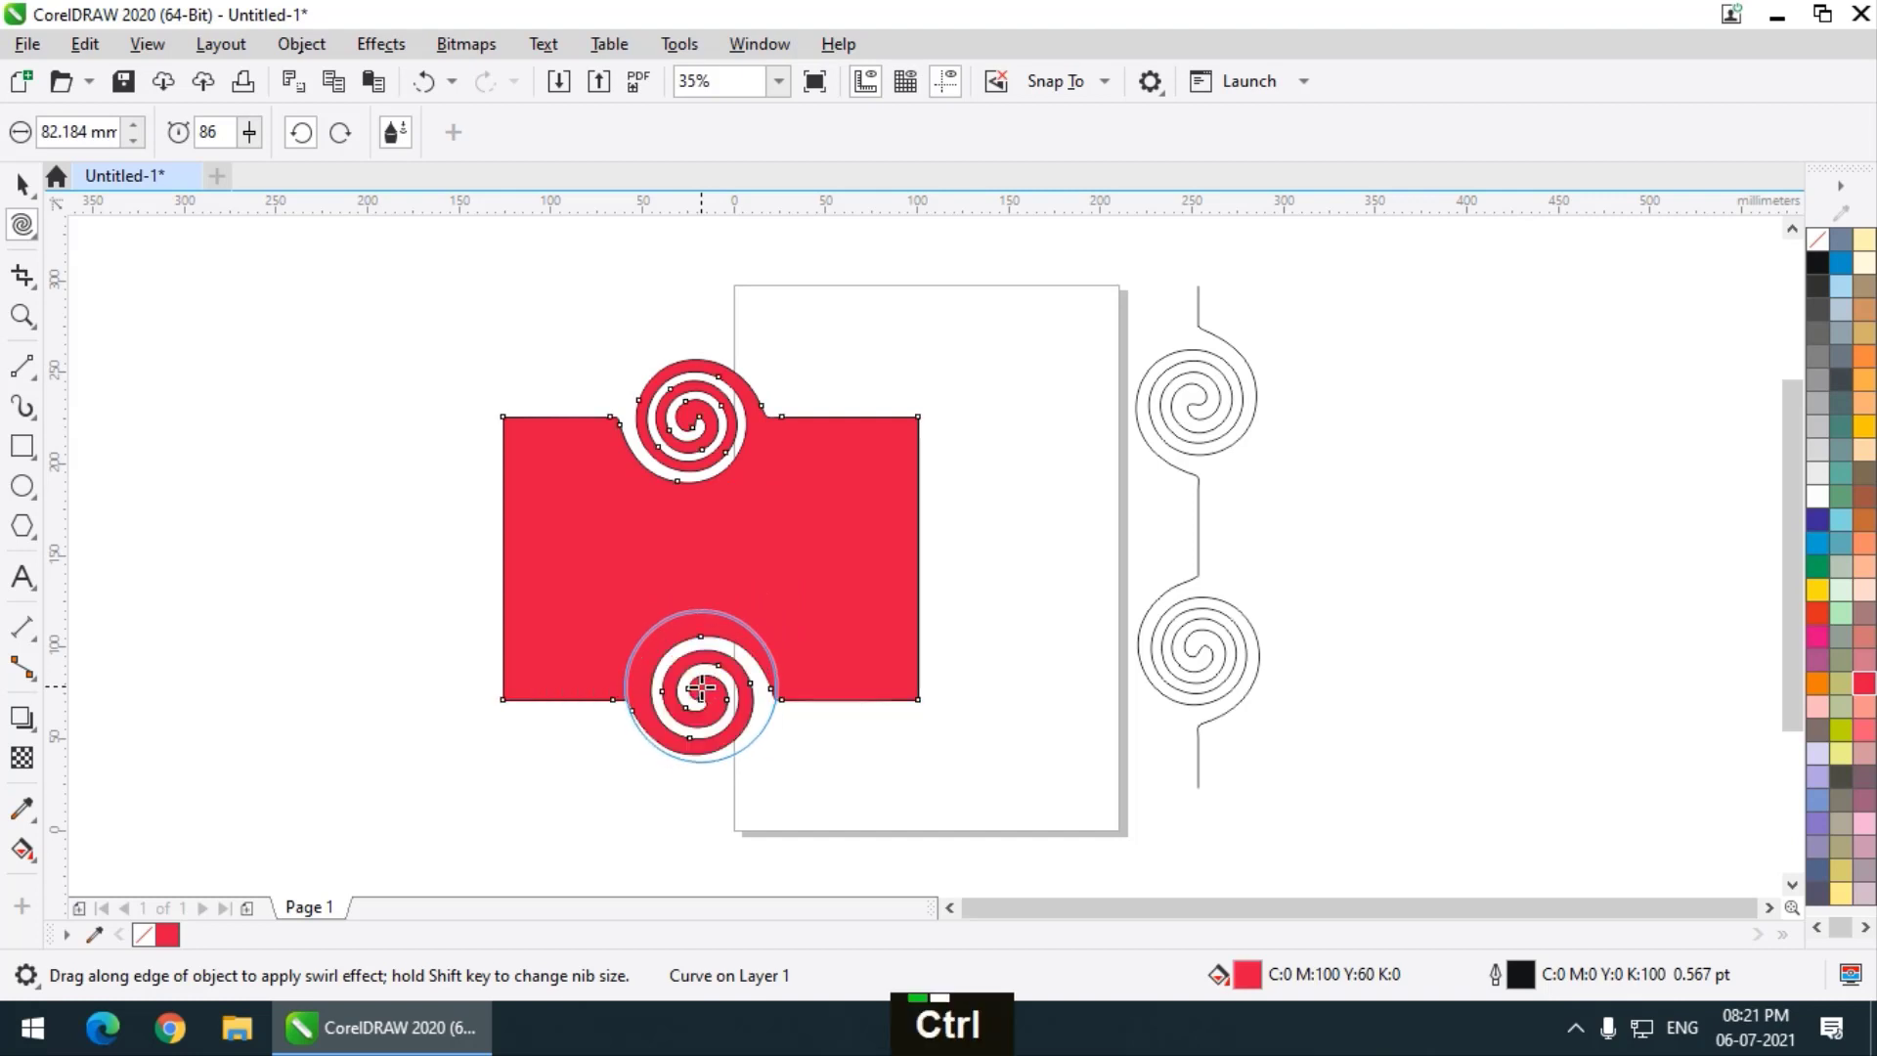
key(ctrl+z)
key(ctrl+z)
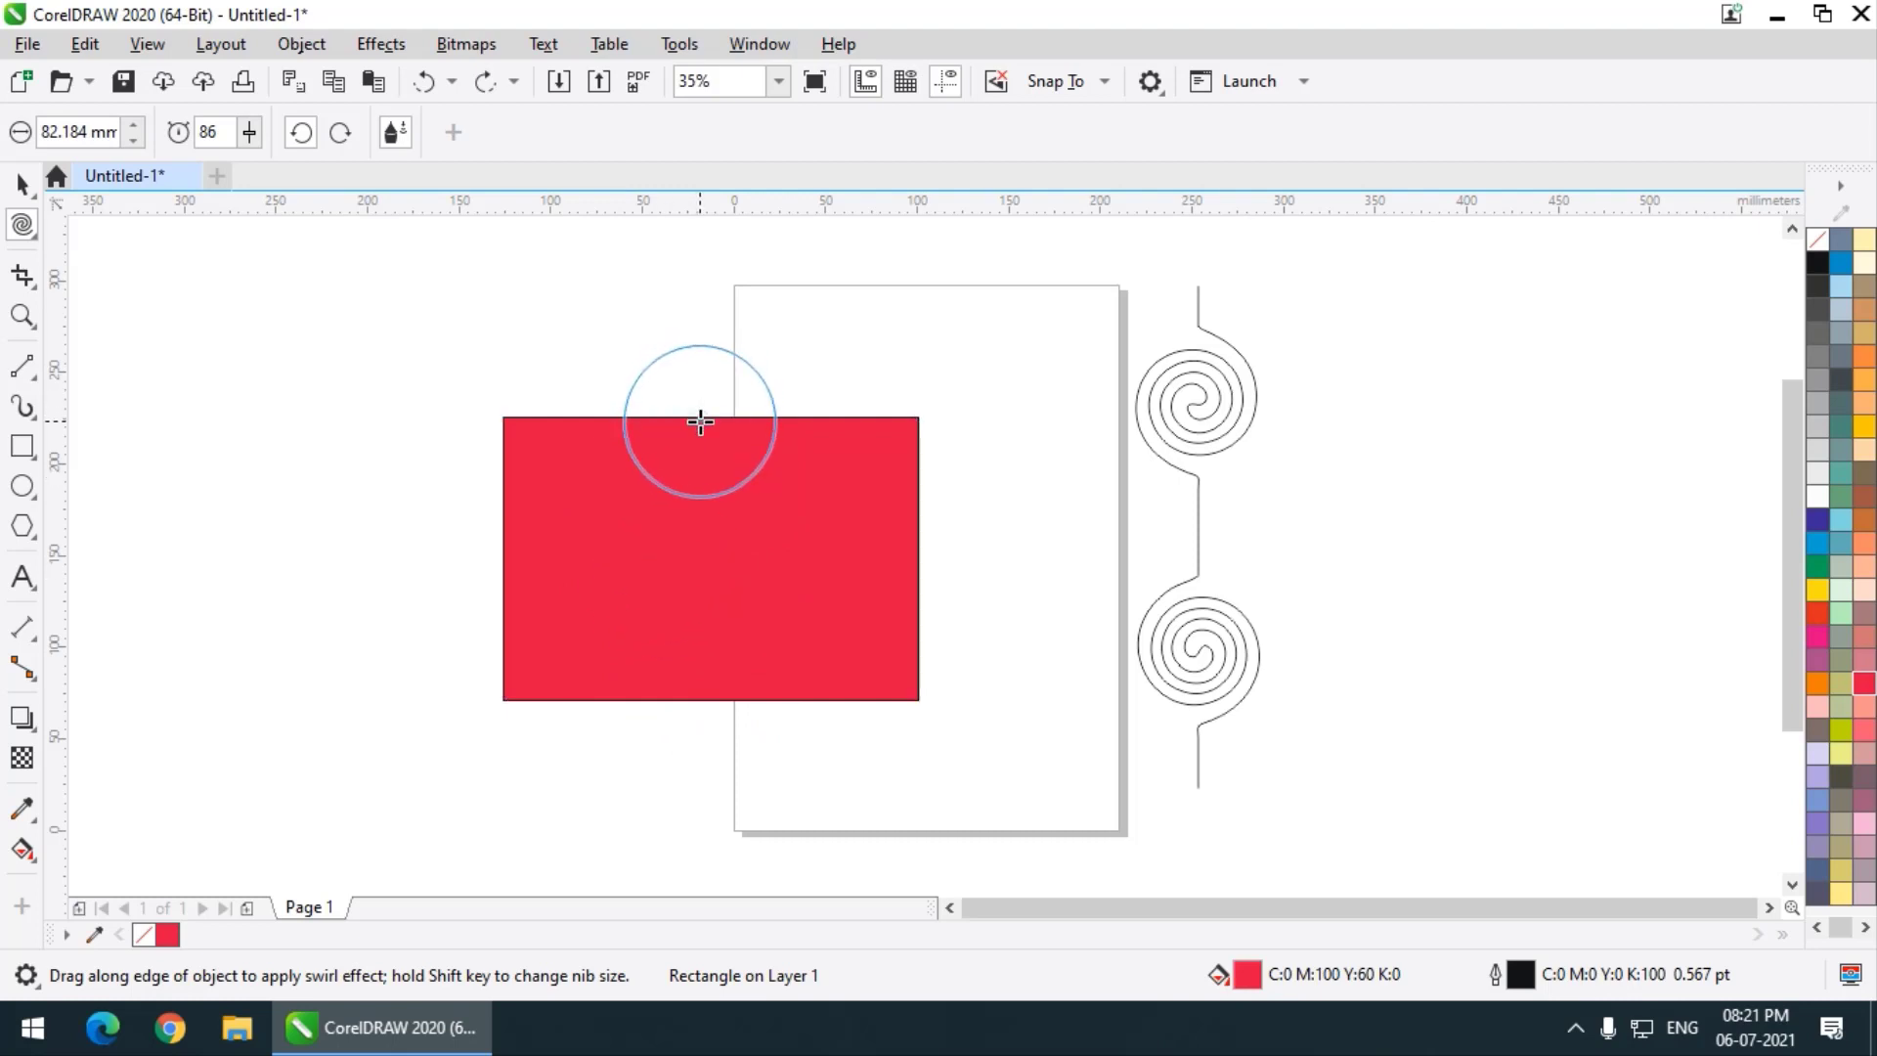
drag(700, 422, 700, 422)
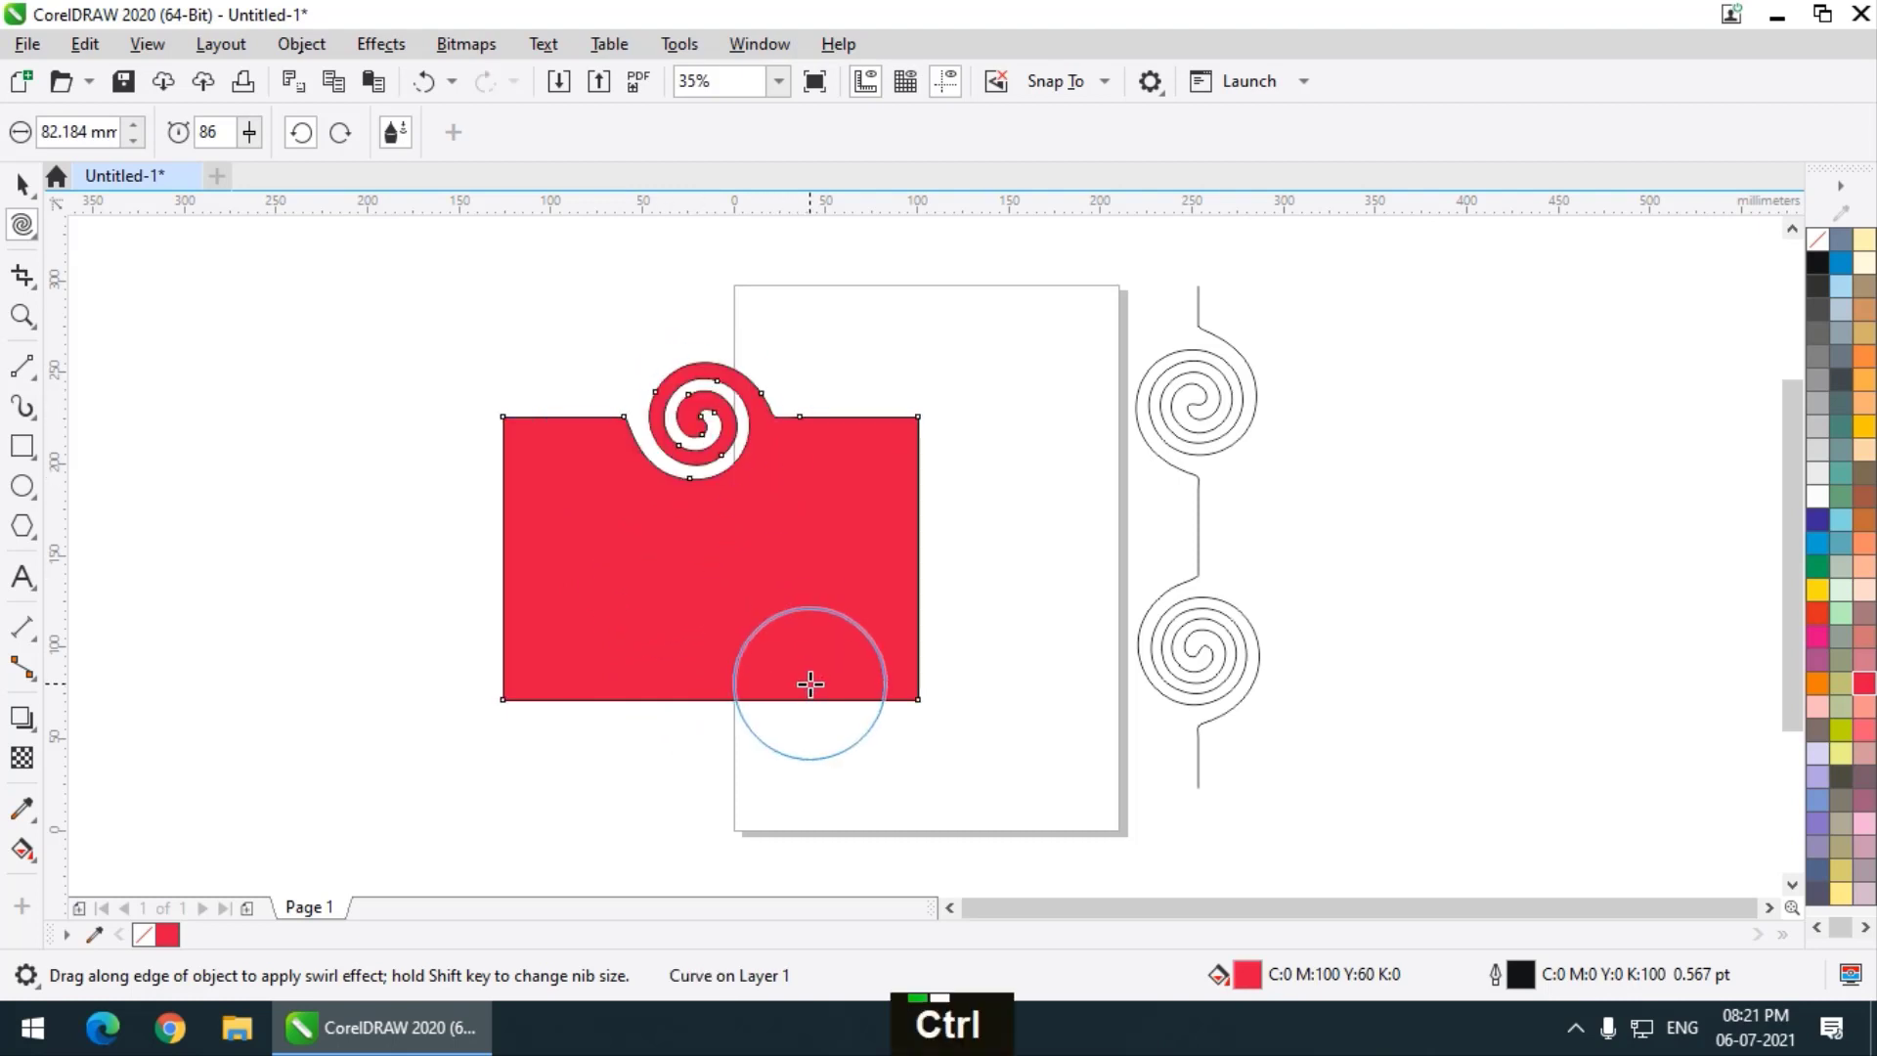
key(ctrl+z)
key(ctrl+z)
Twirl the middle of the rectangle's top edge and left edge counterclockwise at rate 86 into spirals
double_click(698, 565)
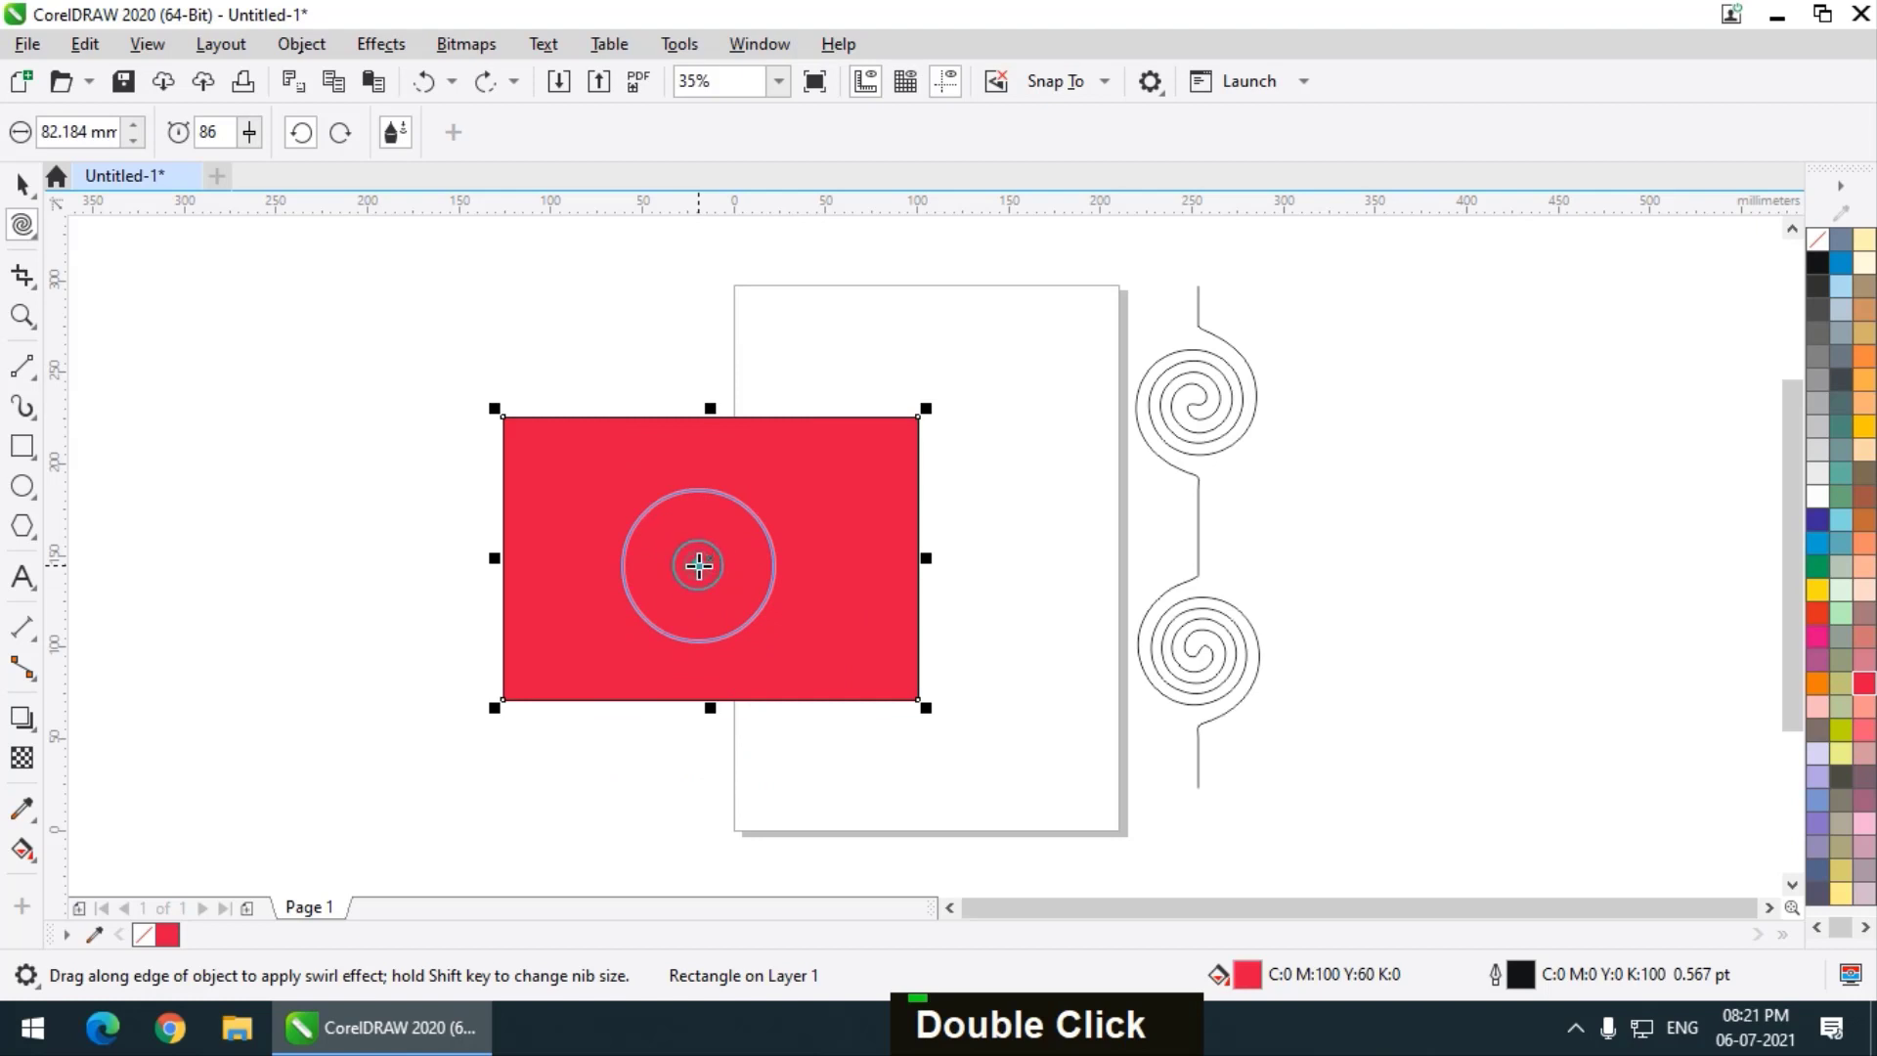
drag(706, 418, 706, 418)
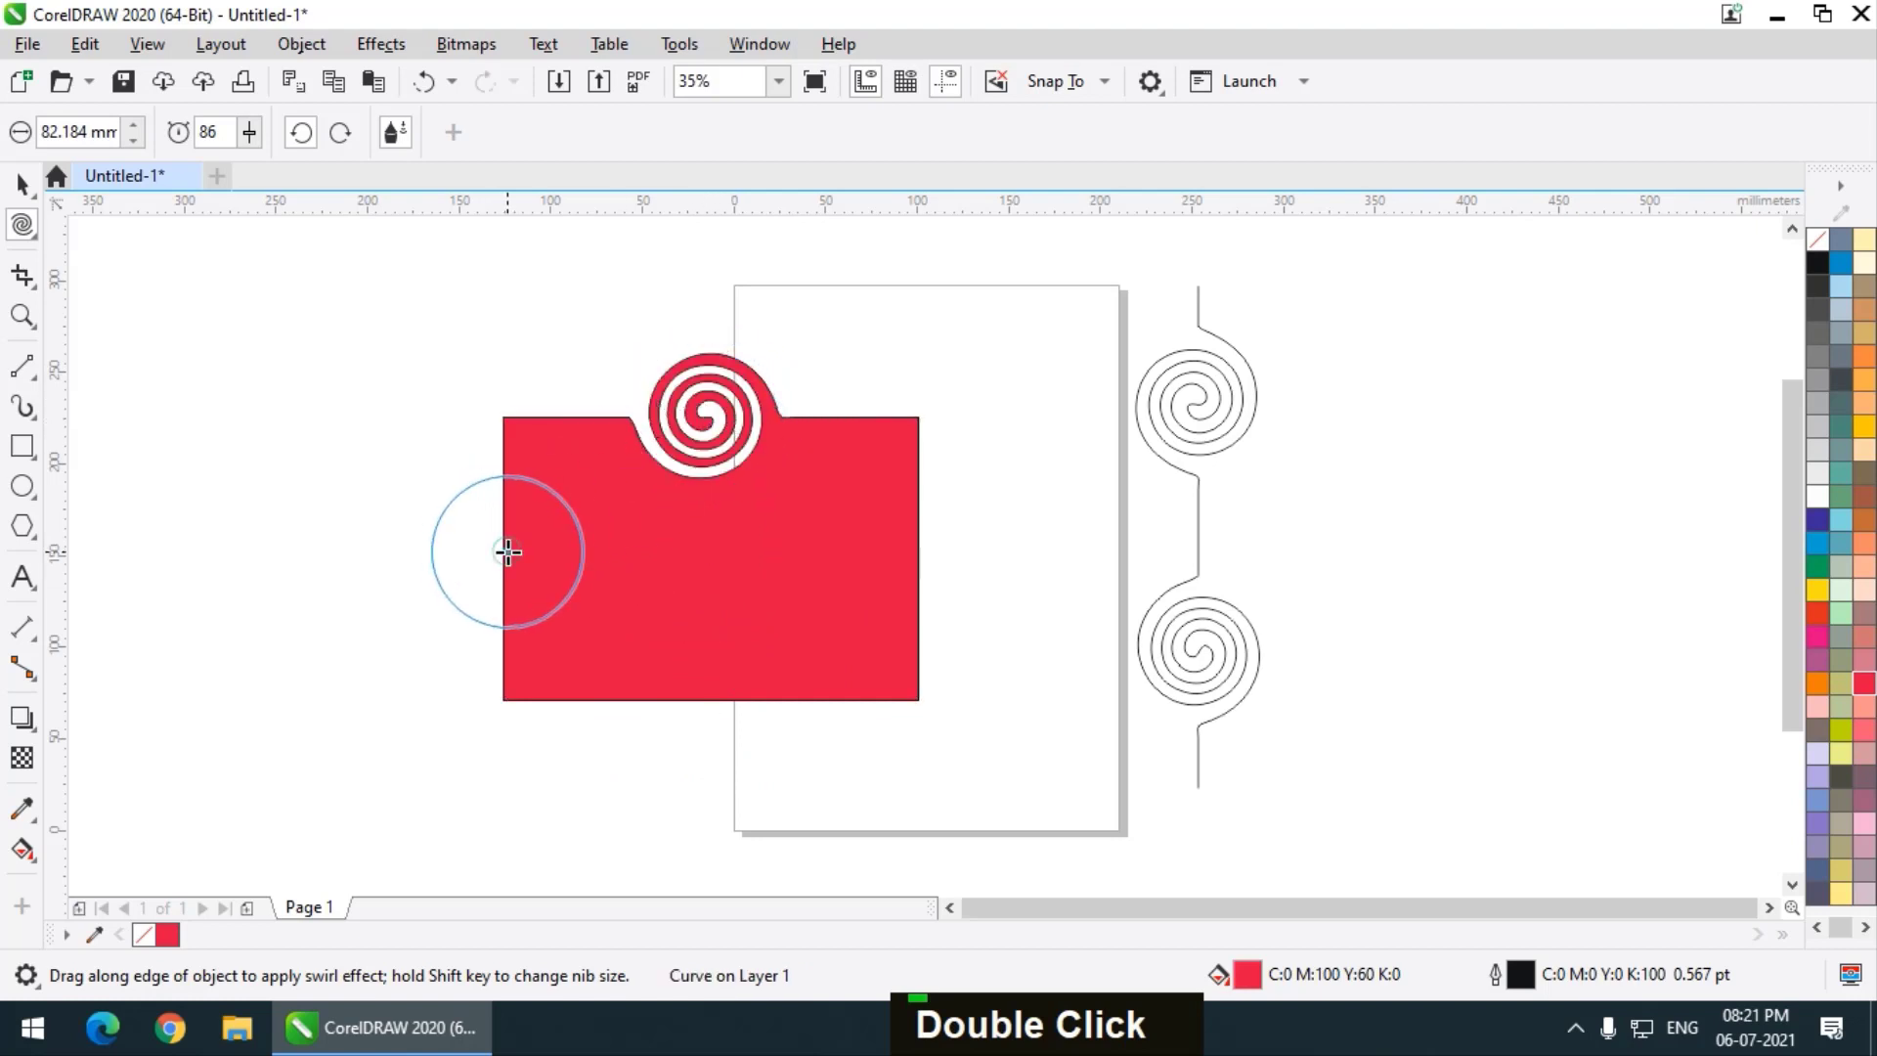
drag(508, 552, 508, 553)
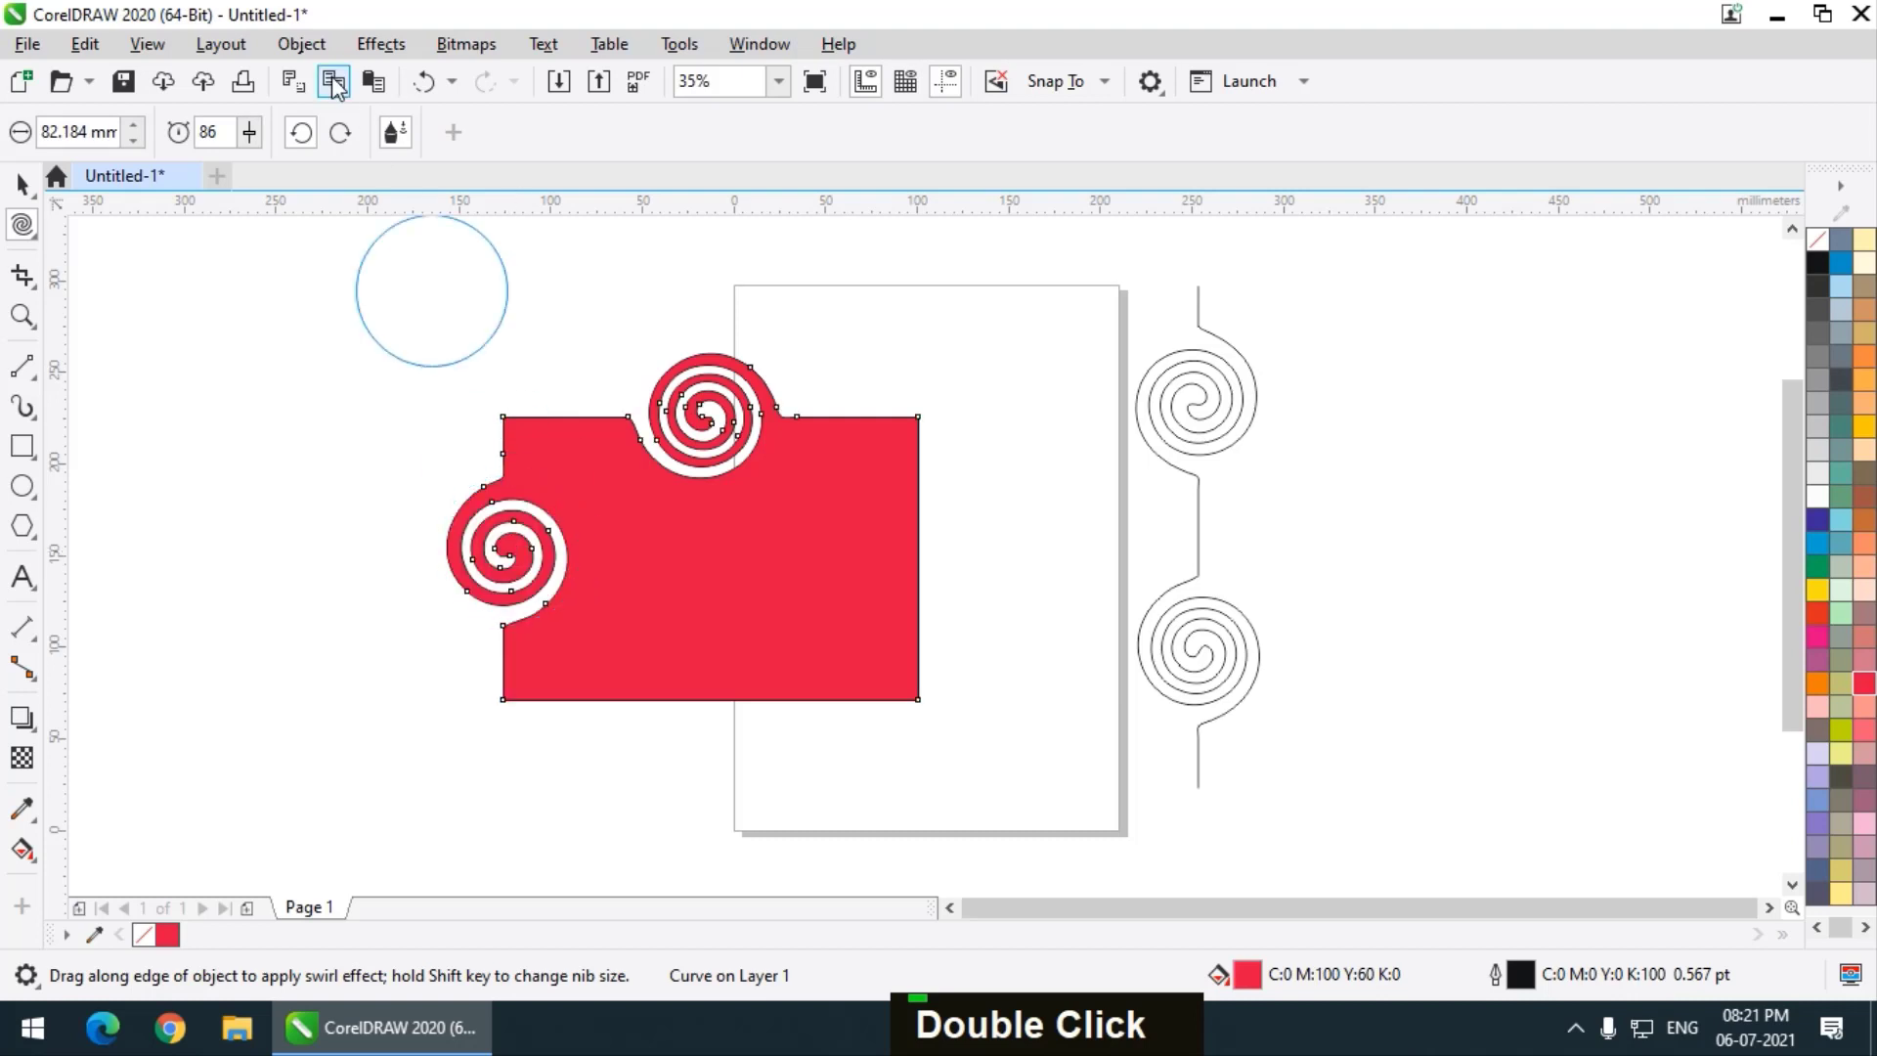
Twirl the rectangle's bottom edge clockwise at rate 86 and its right edge clockwise at rate 21
click(340, 134)
drag(703, 702, 703, 702)
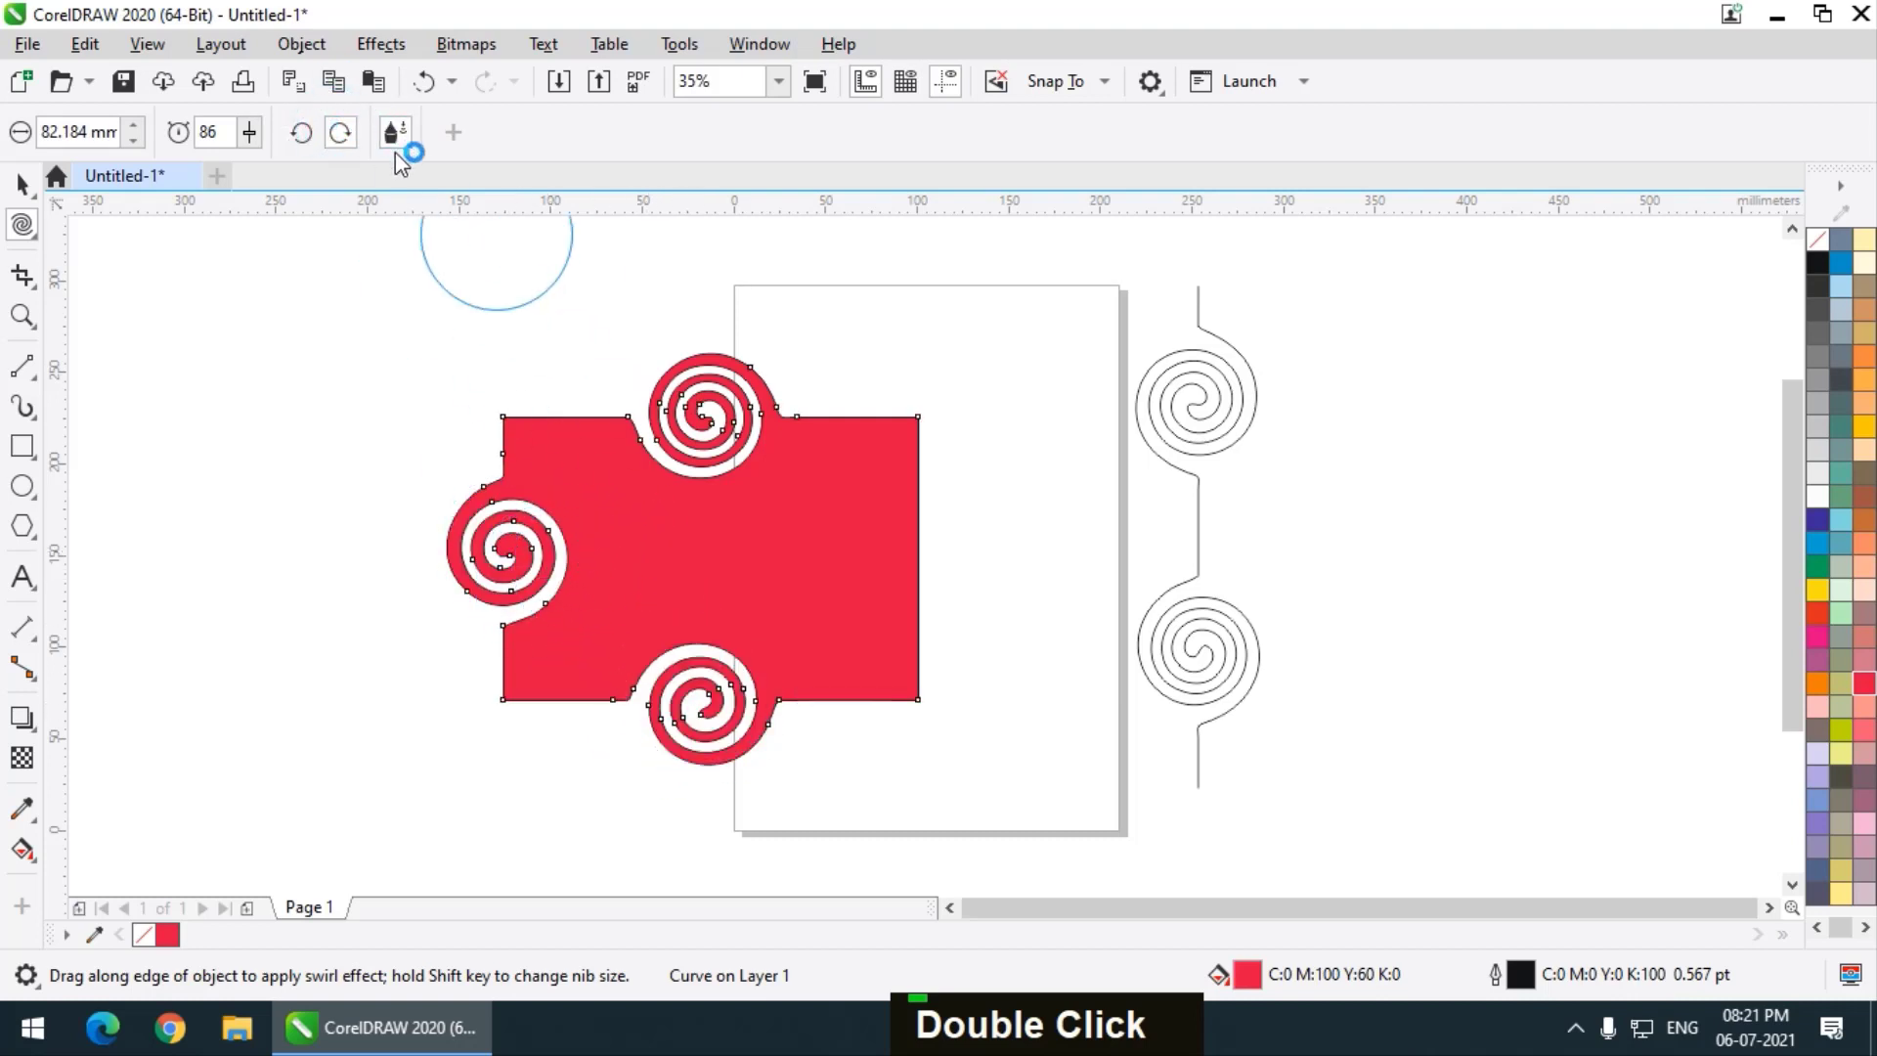
click(250, 132)
drag(244, 167, 163, 169)
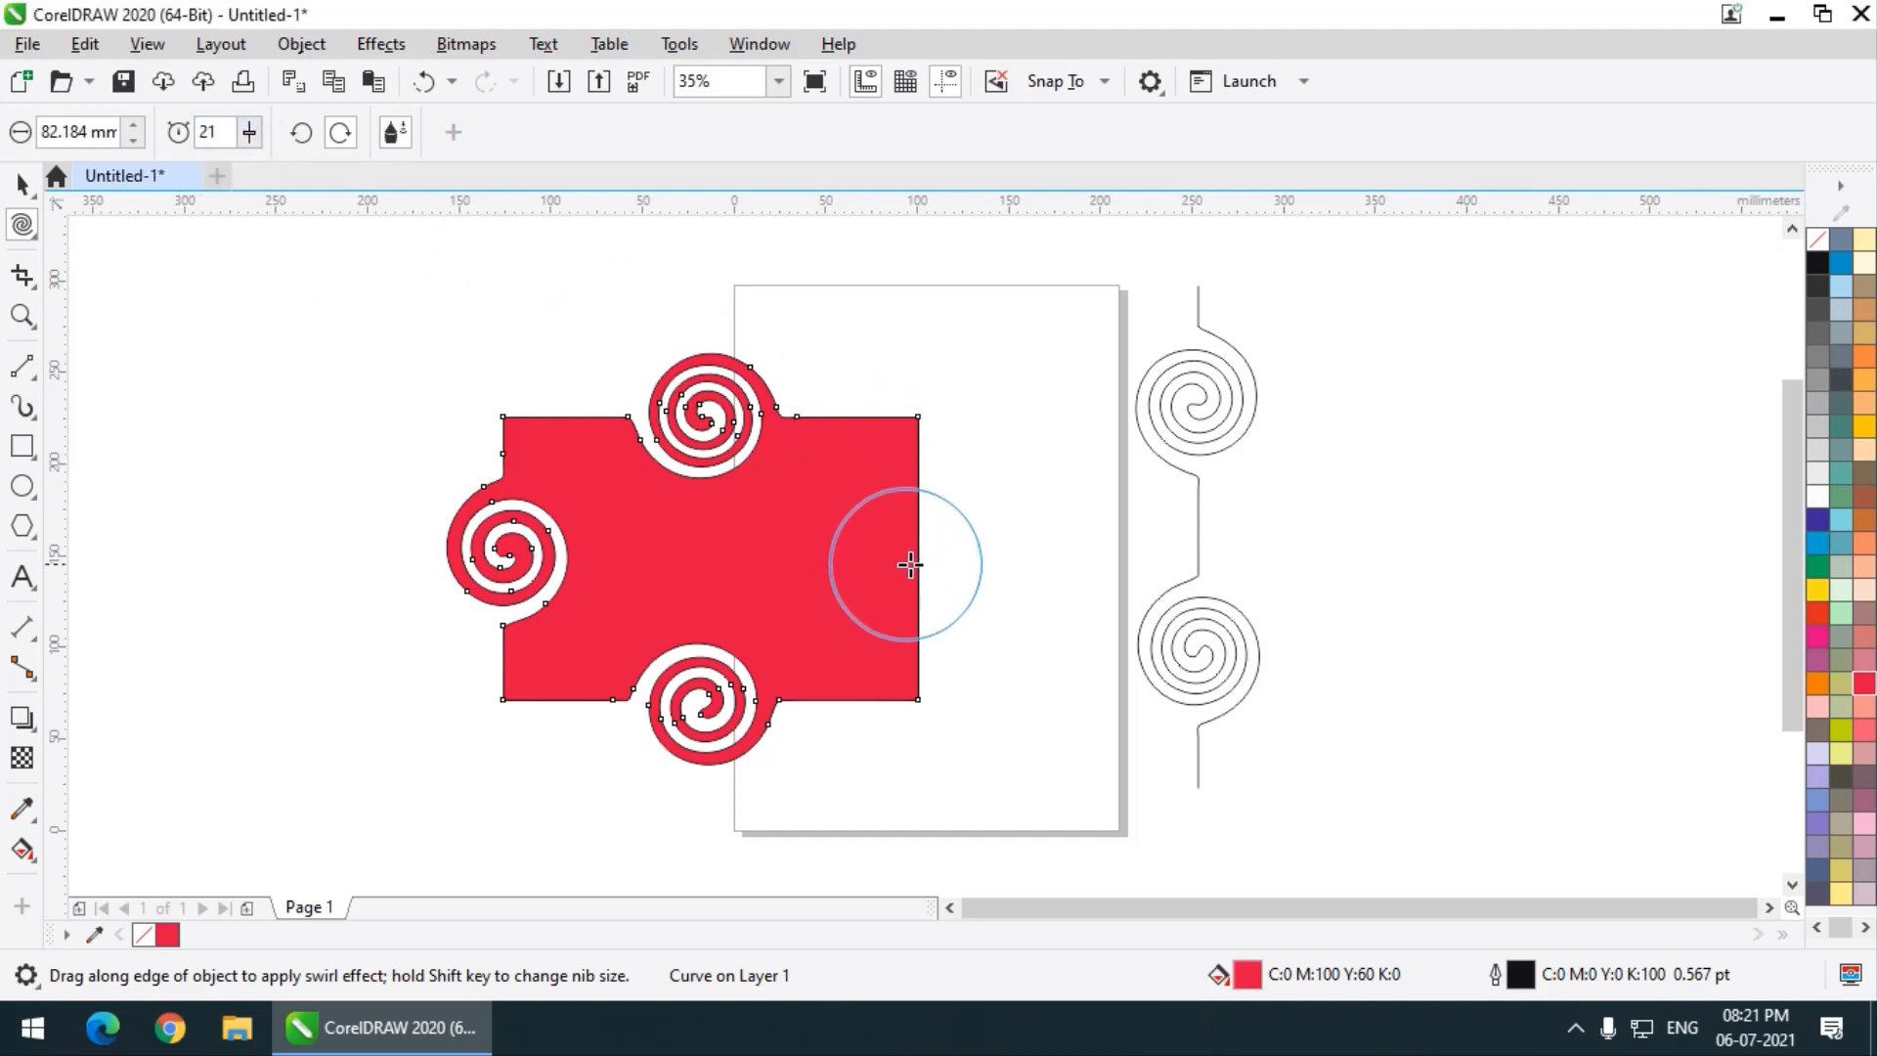
drag(918, 561, 918, 561)
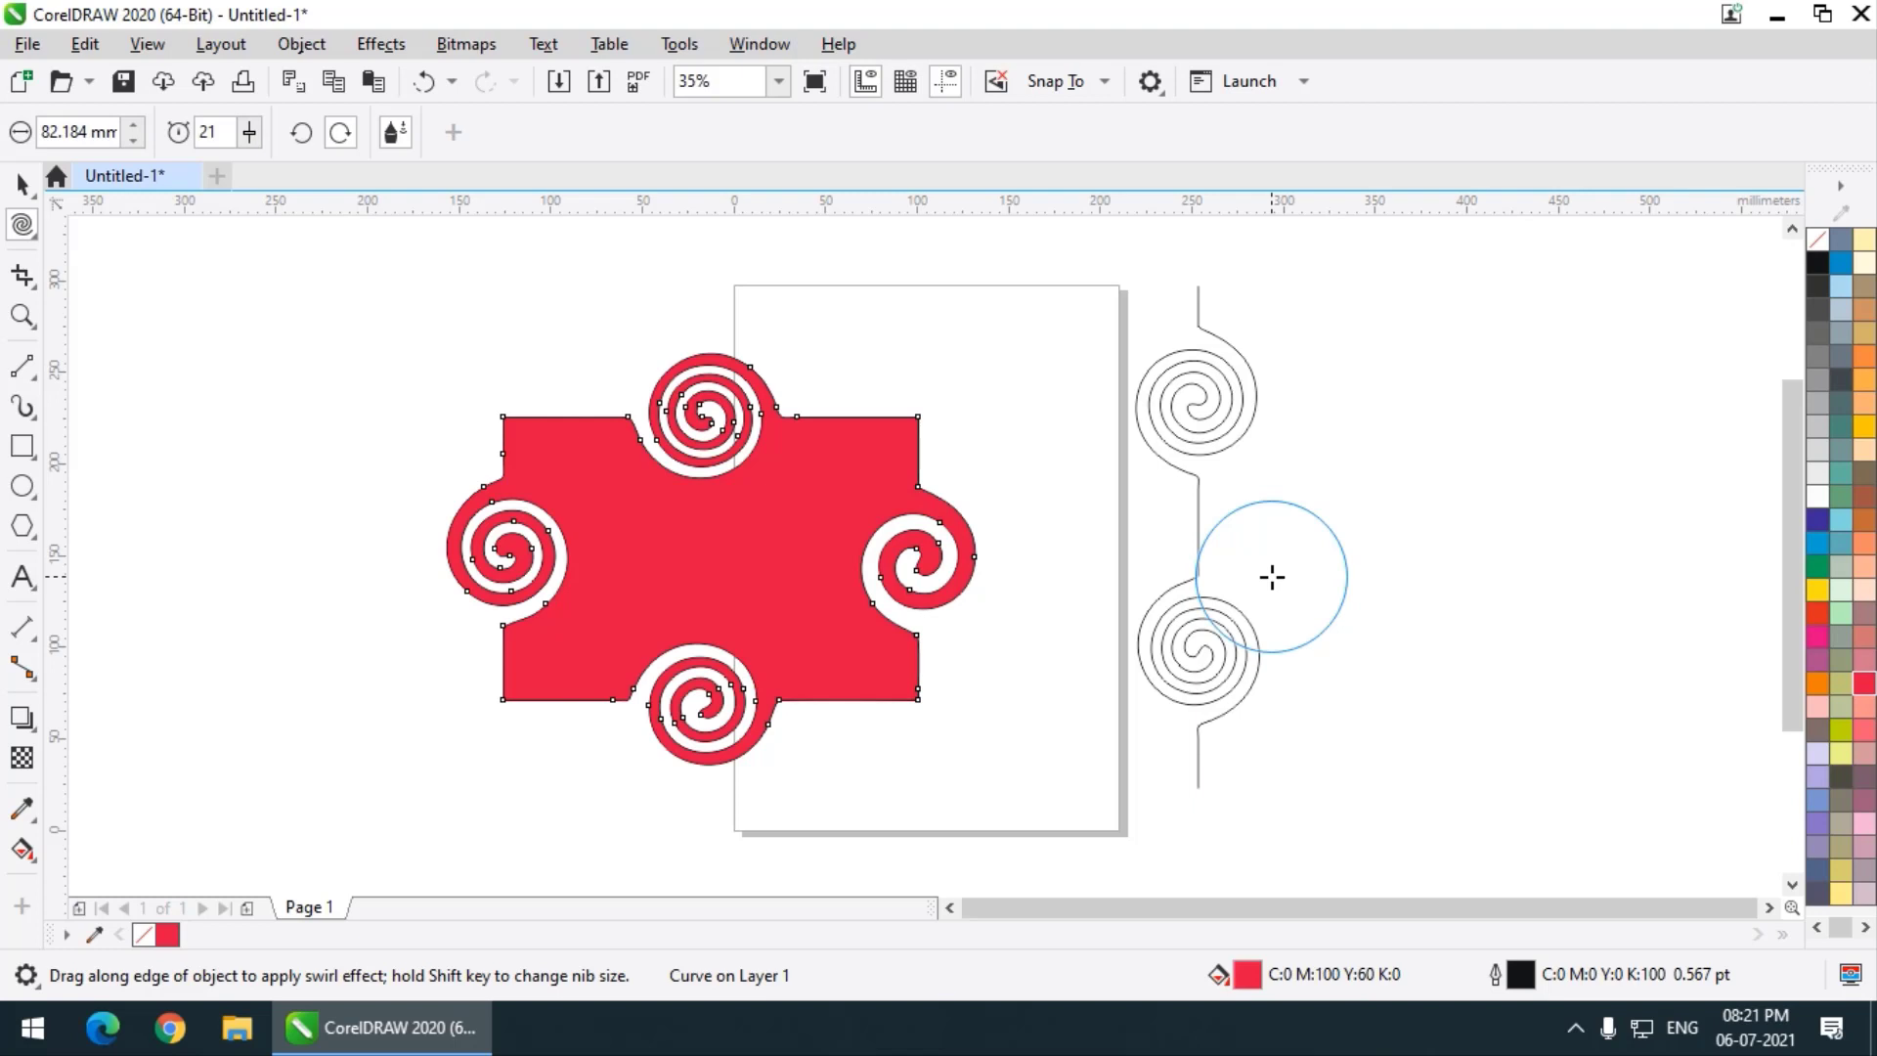
Delete the twirled rectangle and the twirled vertical line from the drawing
click(29, 233)
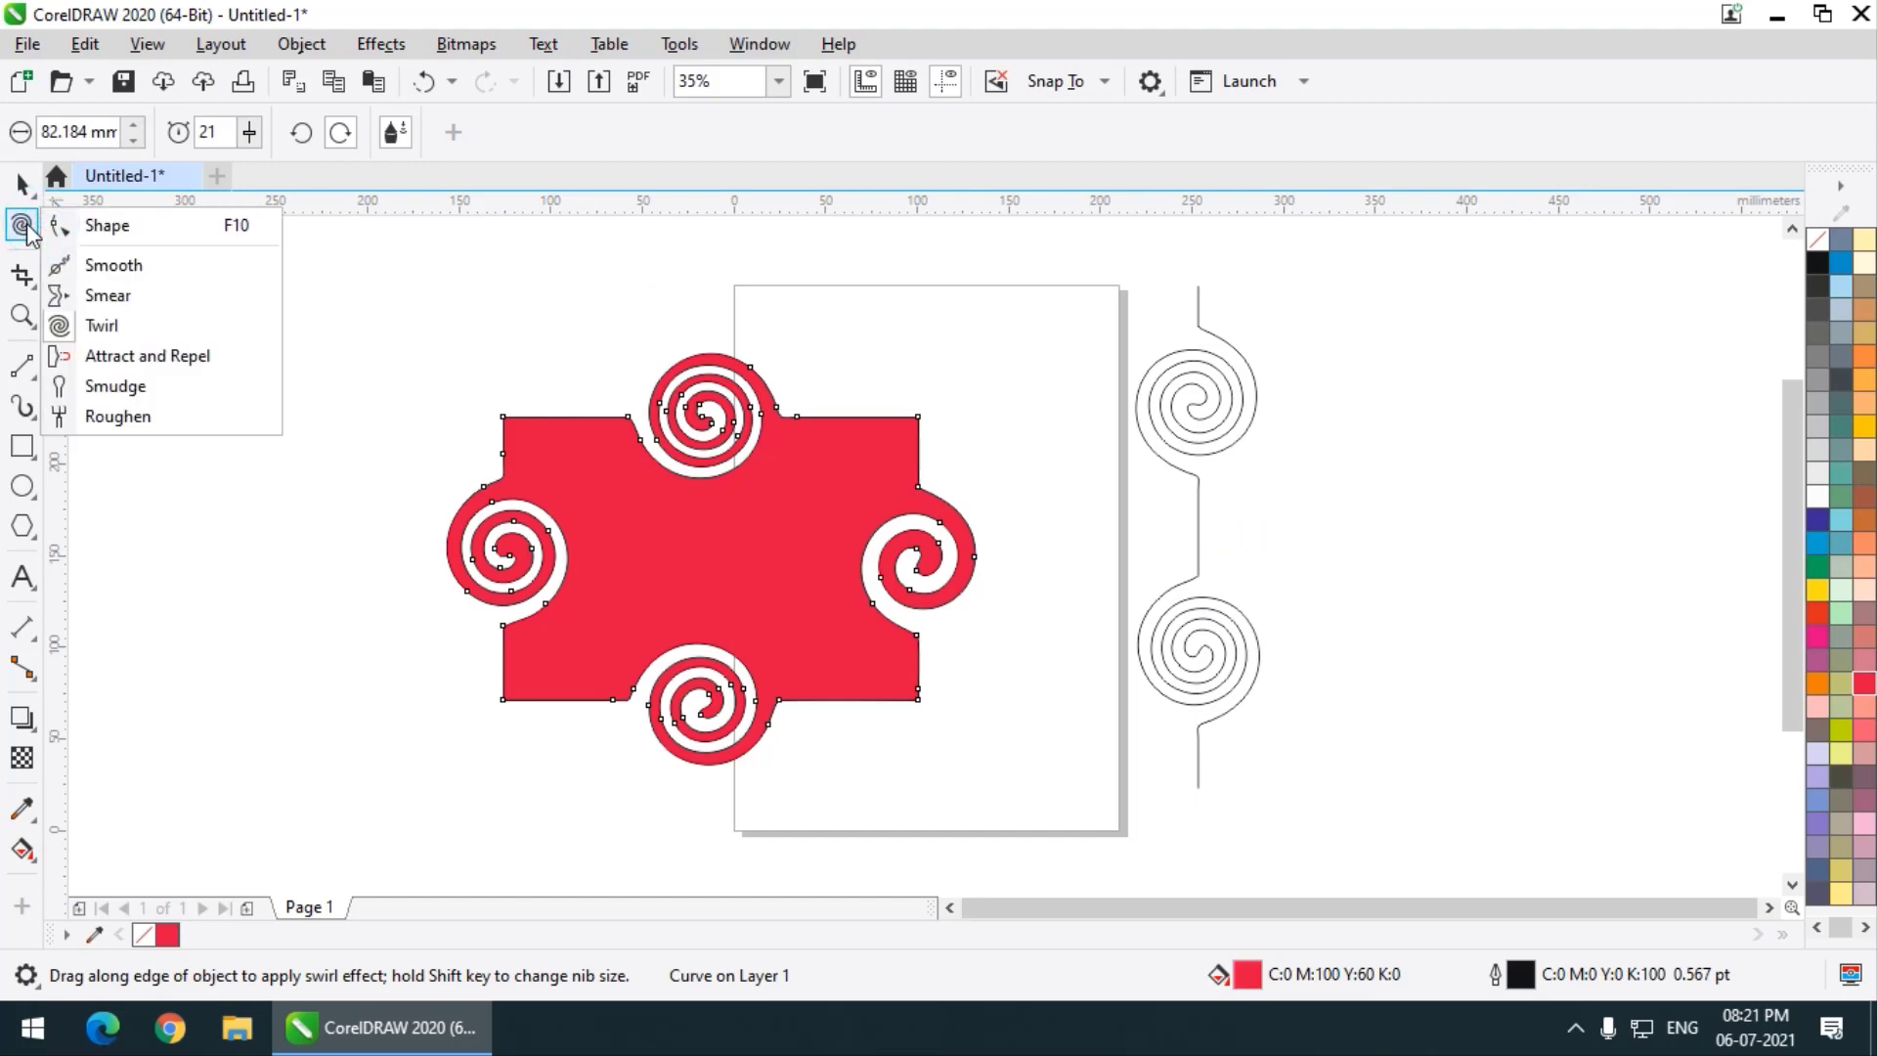
click(117, 326)
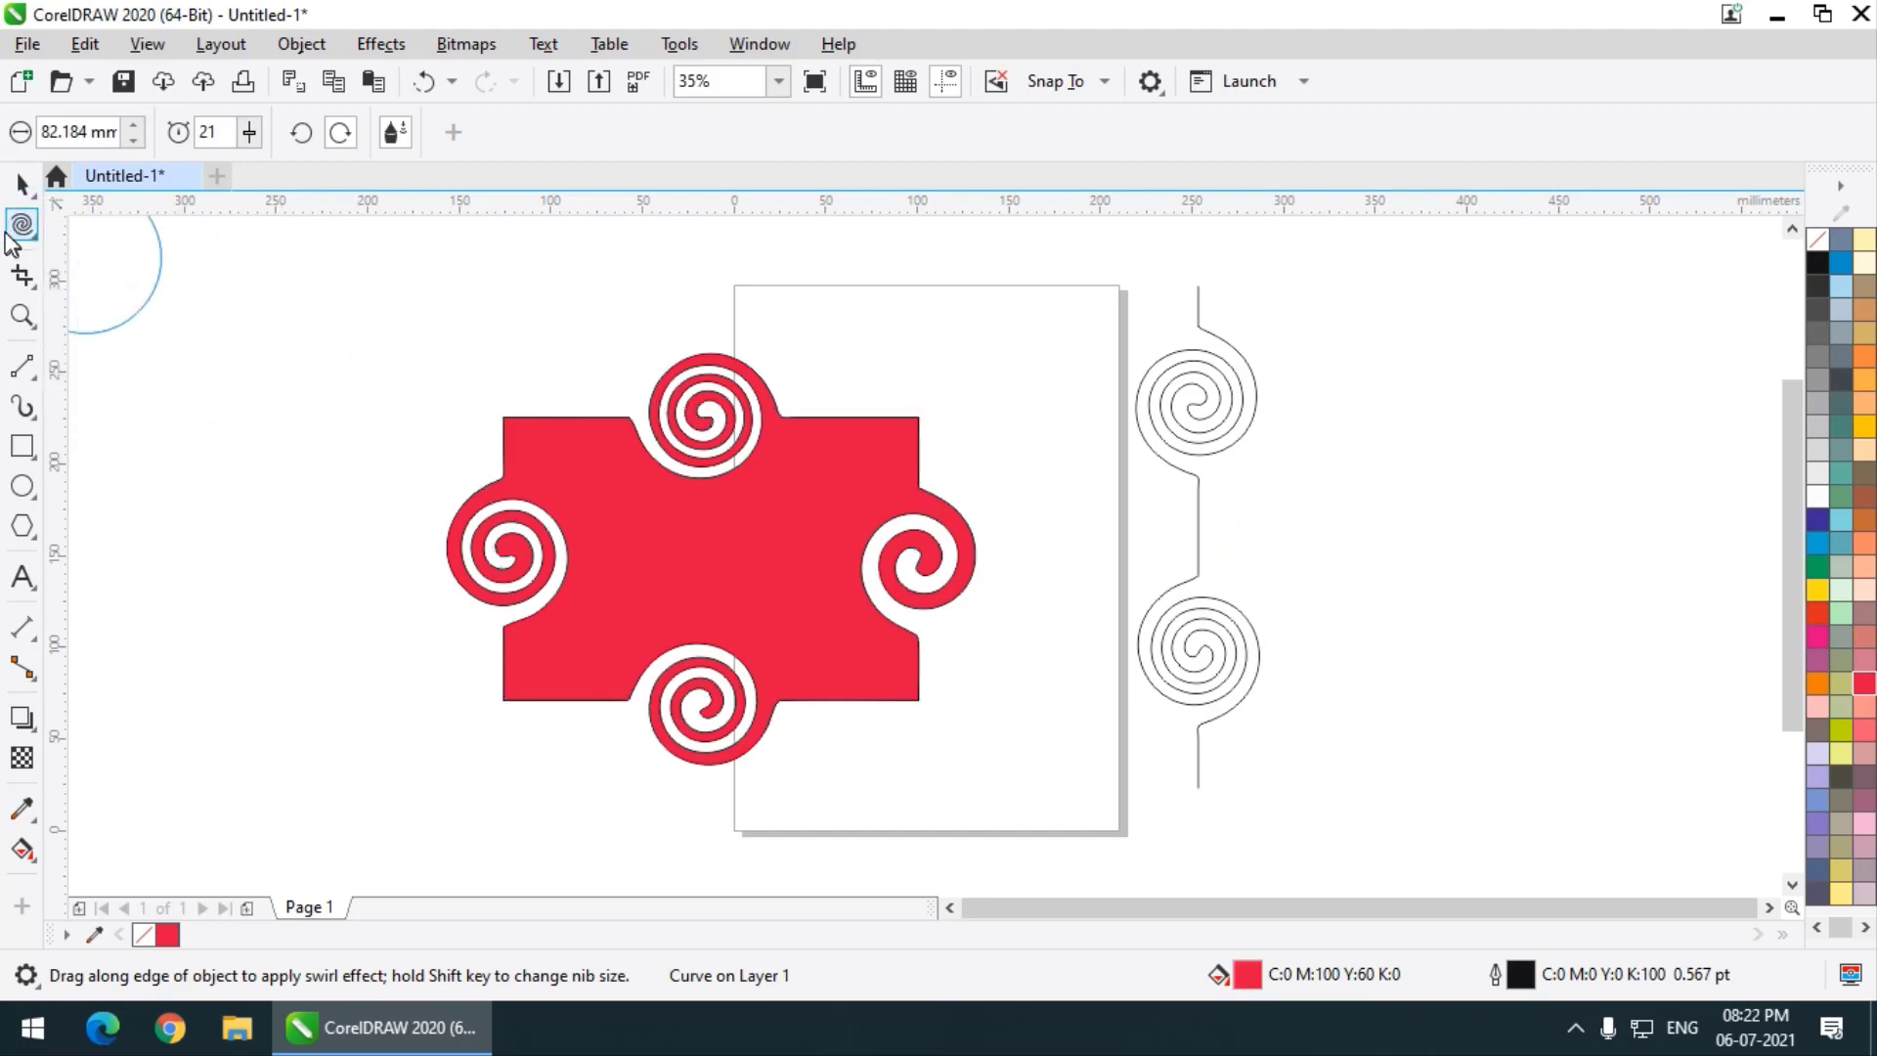
click(15, 182)
key(Delete)
click(1209, 427)
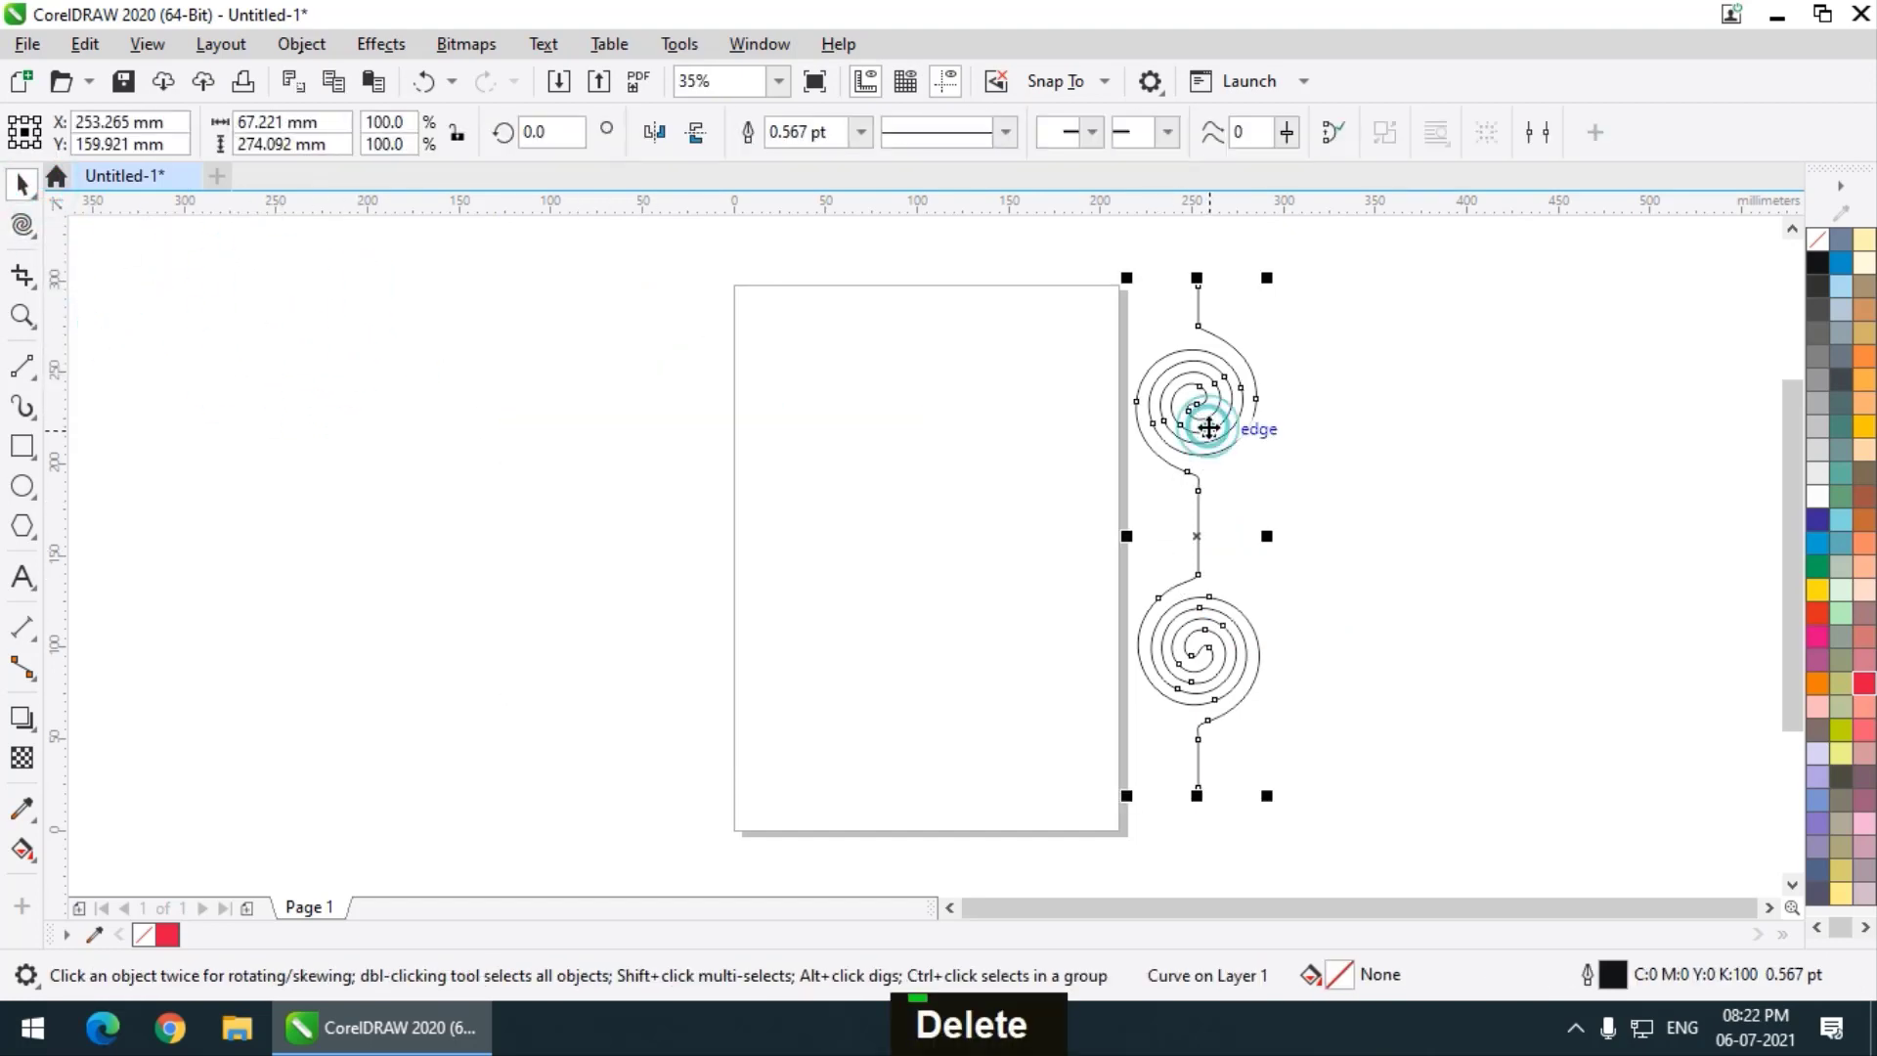
key(Delete)
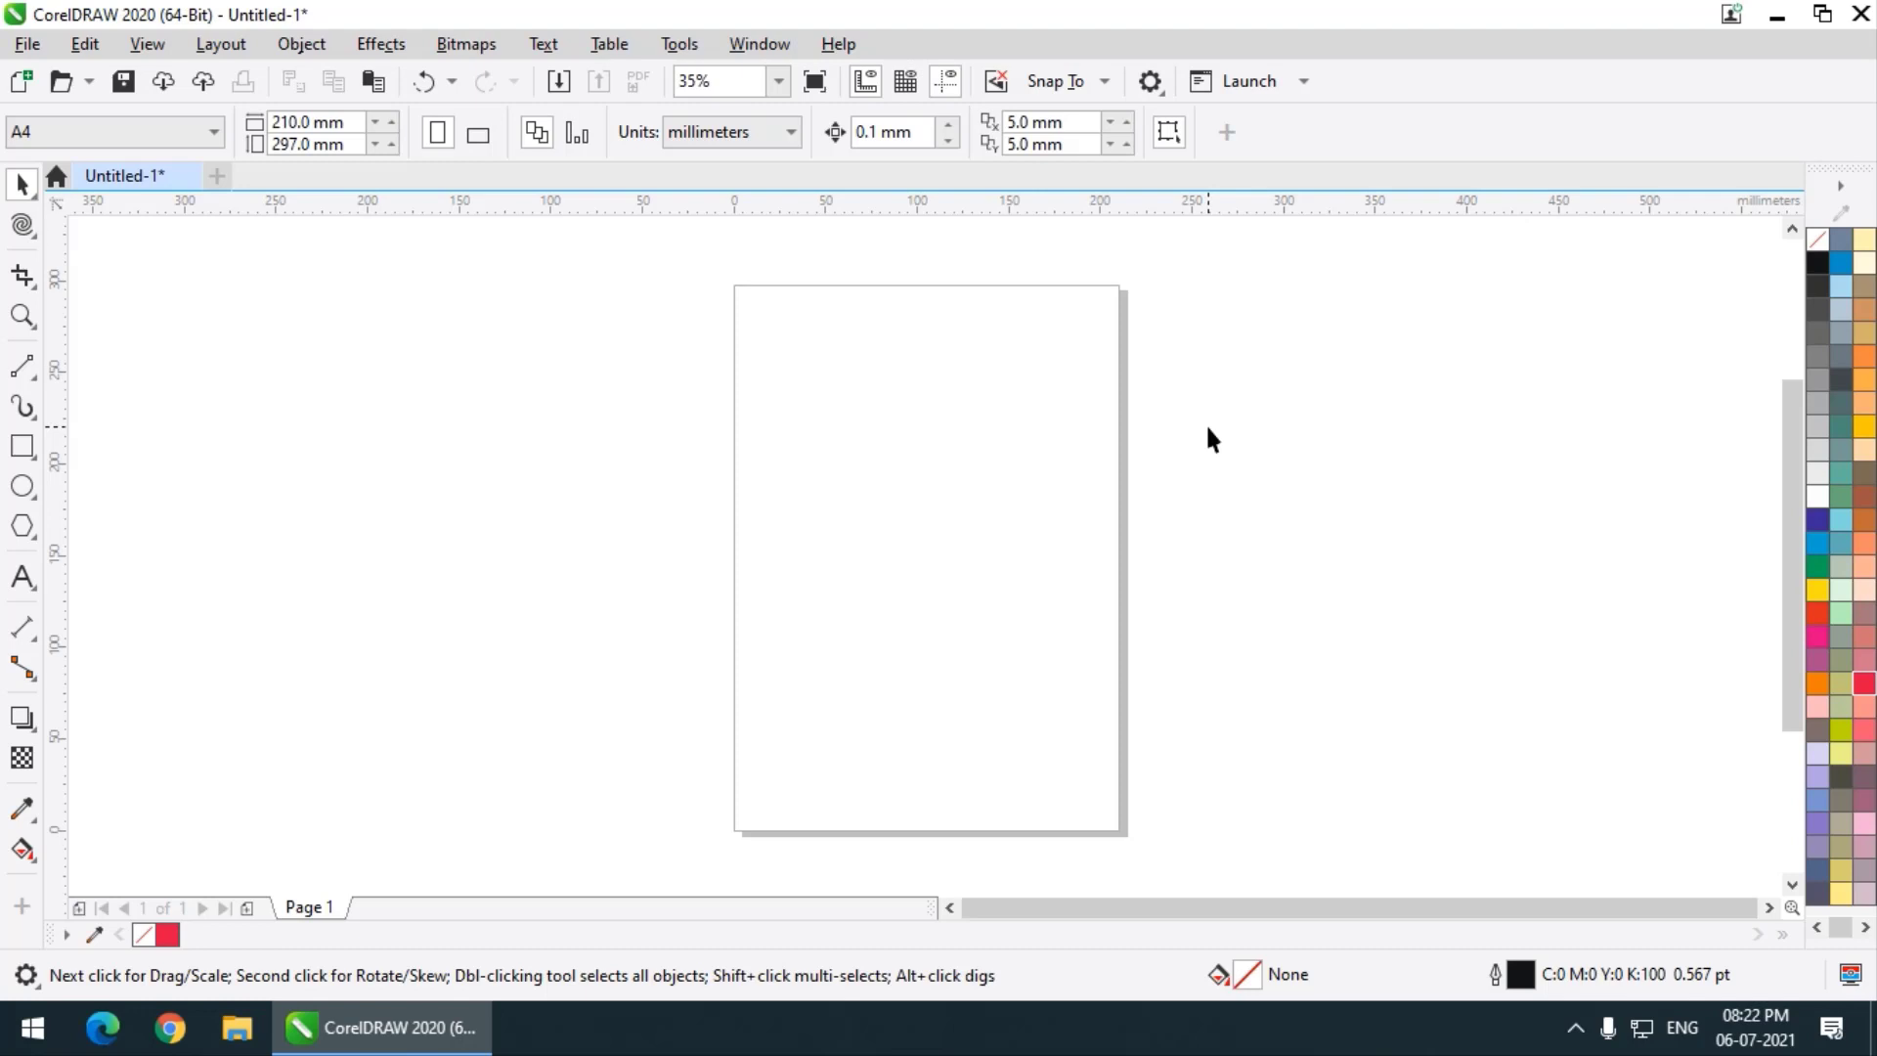
Draw an ellipse about 112 by 106 mm beside the page's left edge and fill it with red (M:100 Y:60)
click(21, 486)
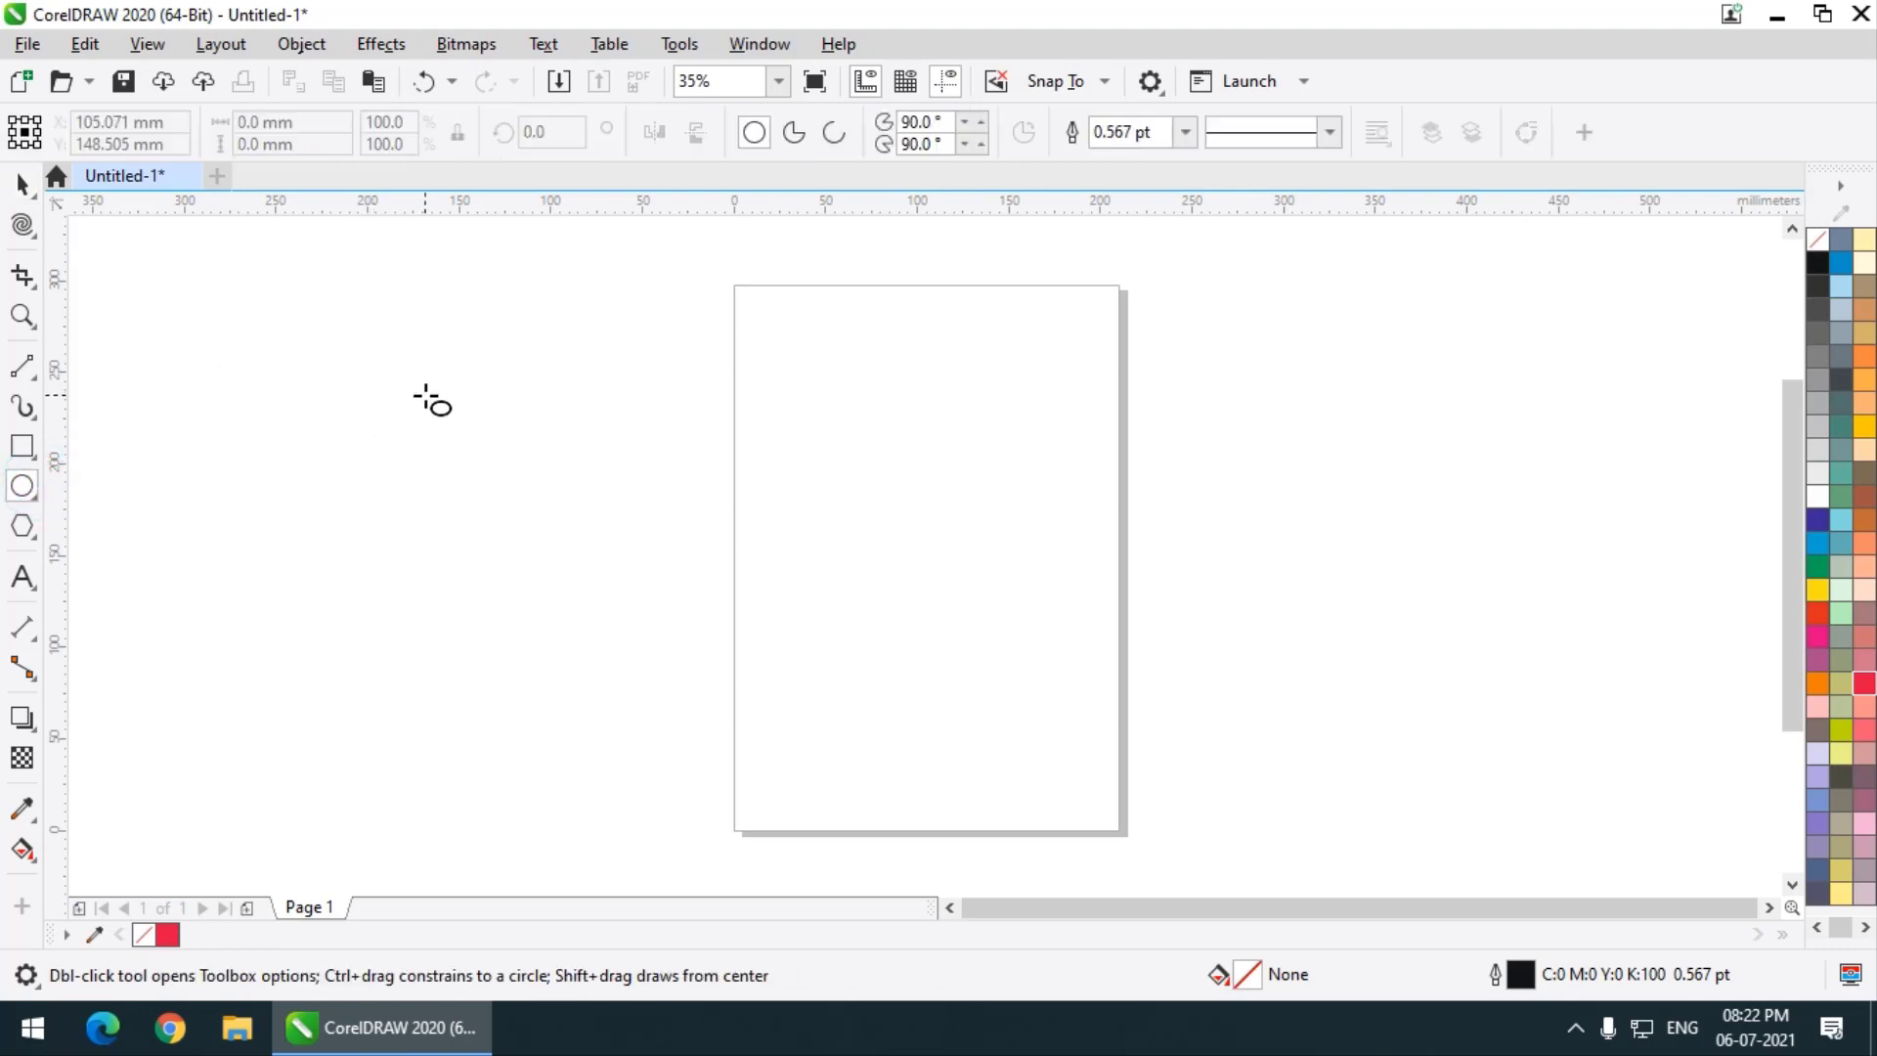
drag(423, 398, 636, 596)
click(1865, 683)
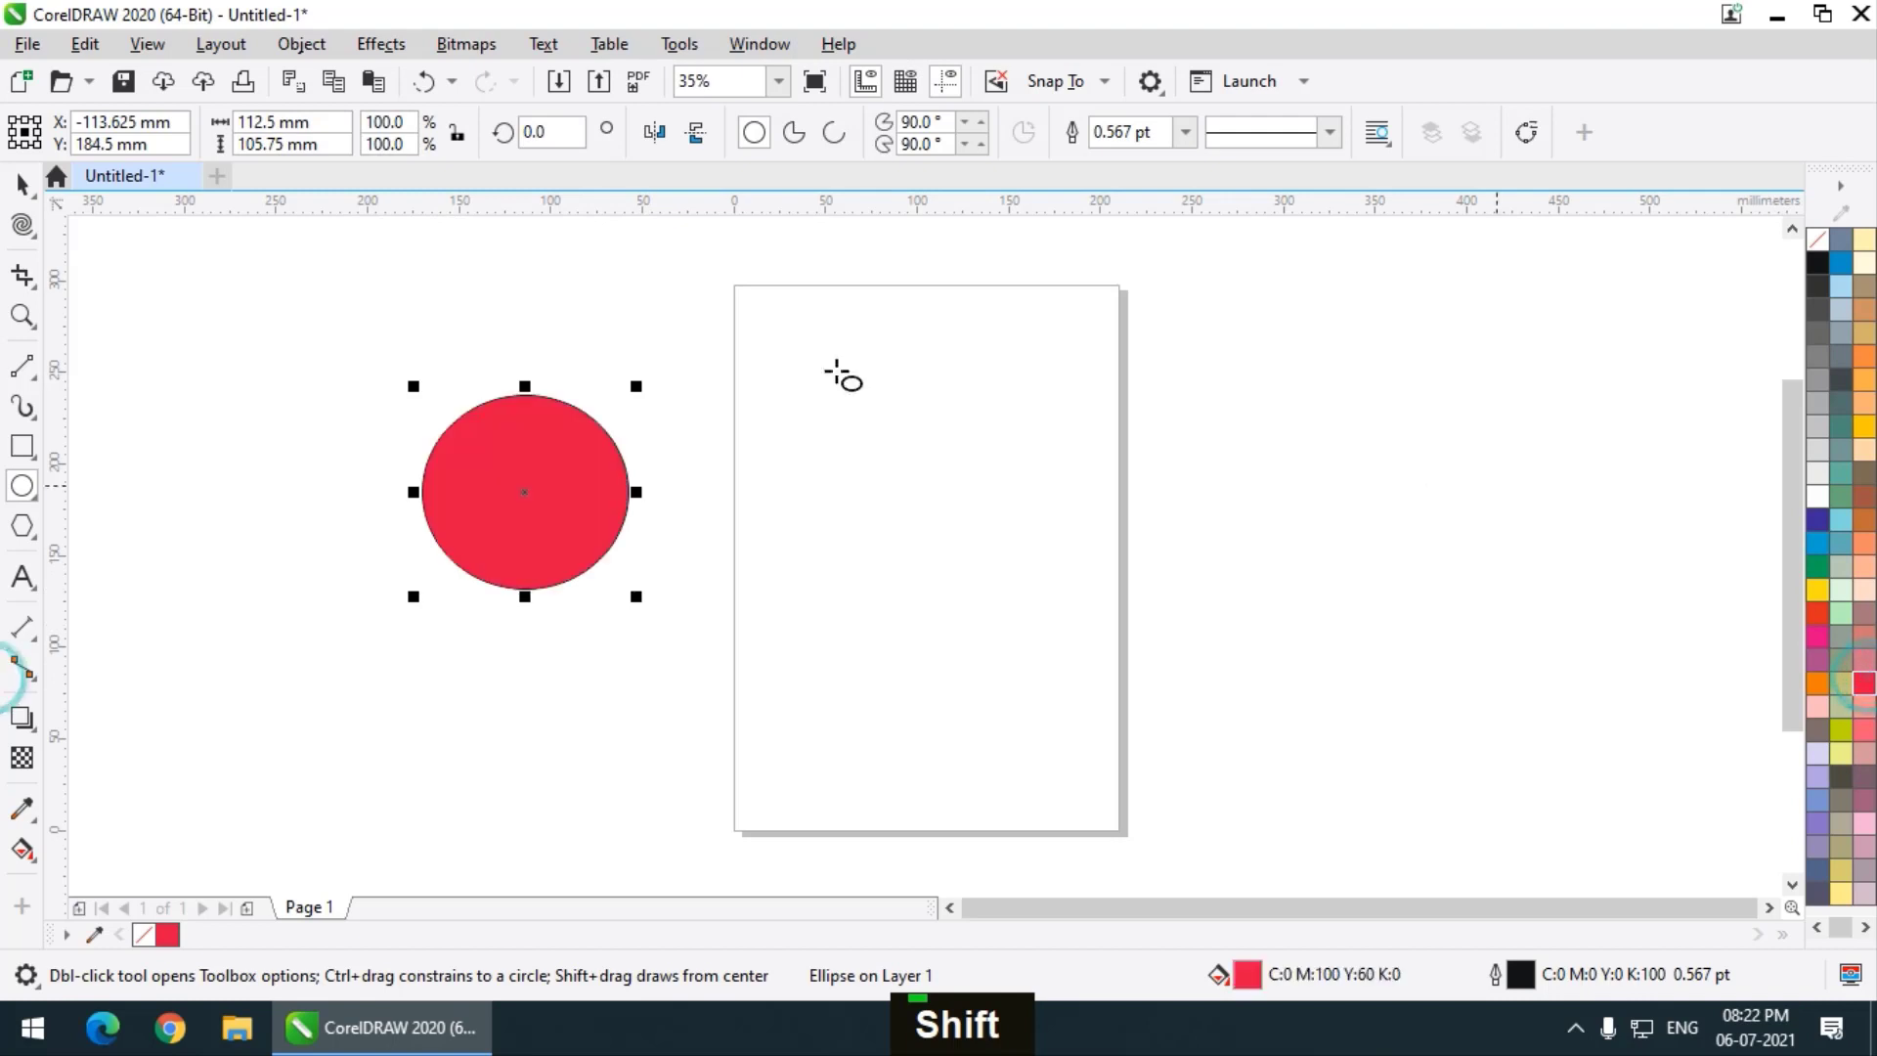
Twirl the ellipse clockwise at rate 56, sweeping from its top edge through its interior to create a marbled swirl
click(21, 225)
scroll(495, 401, up, 2)
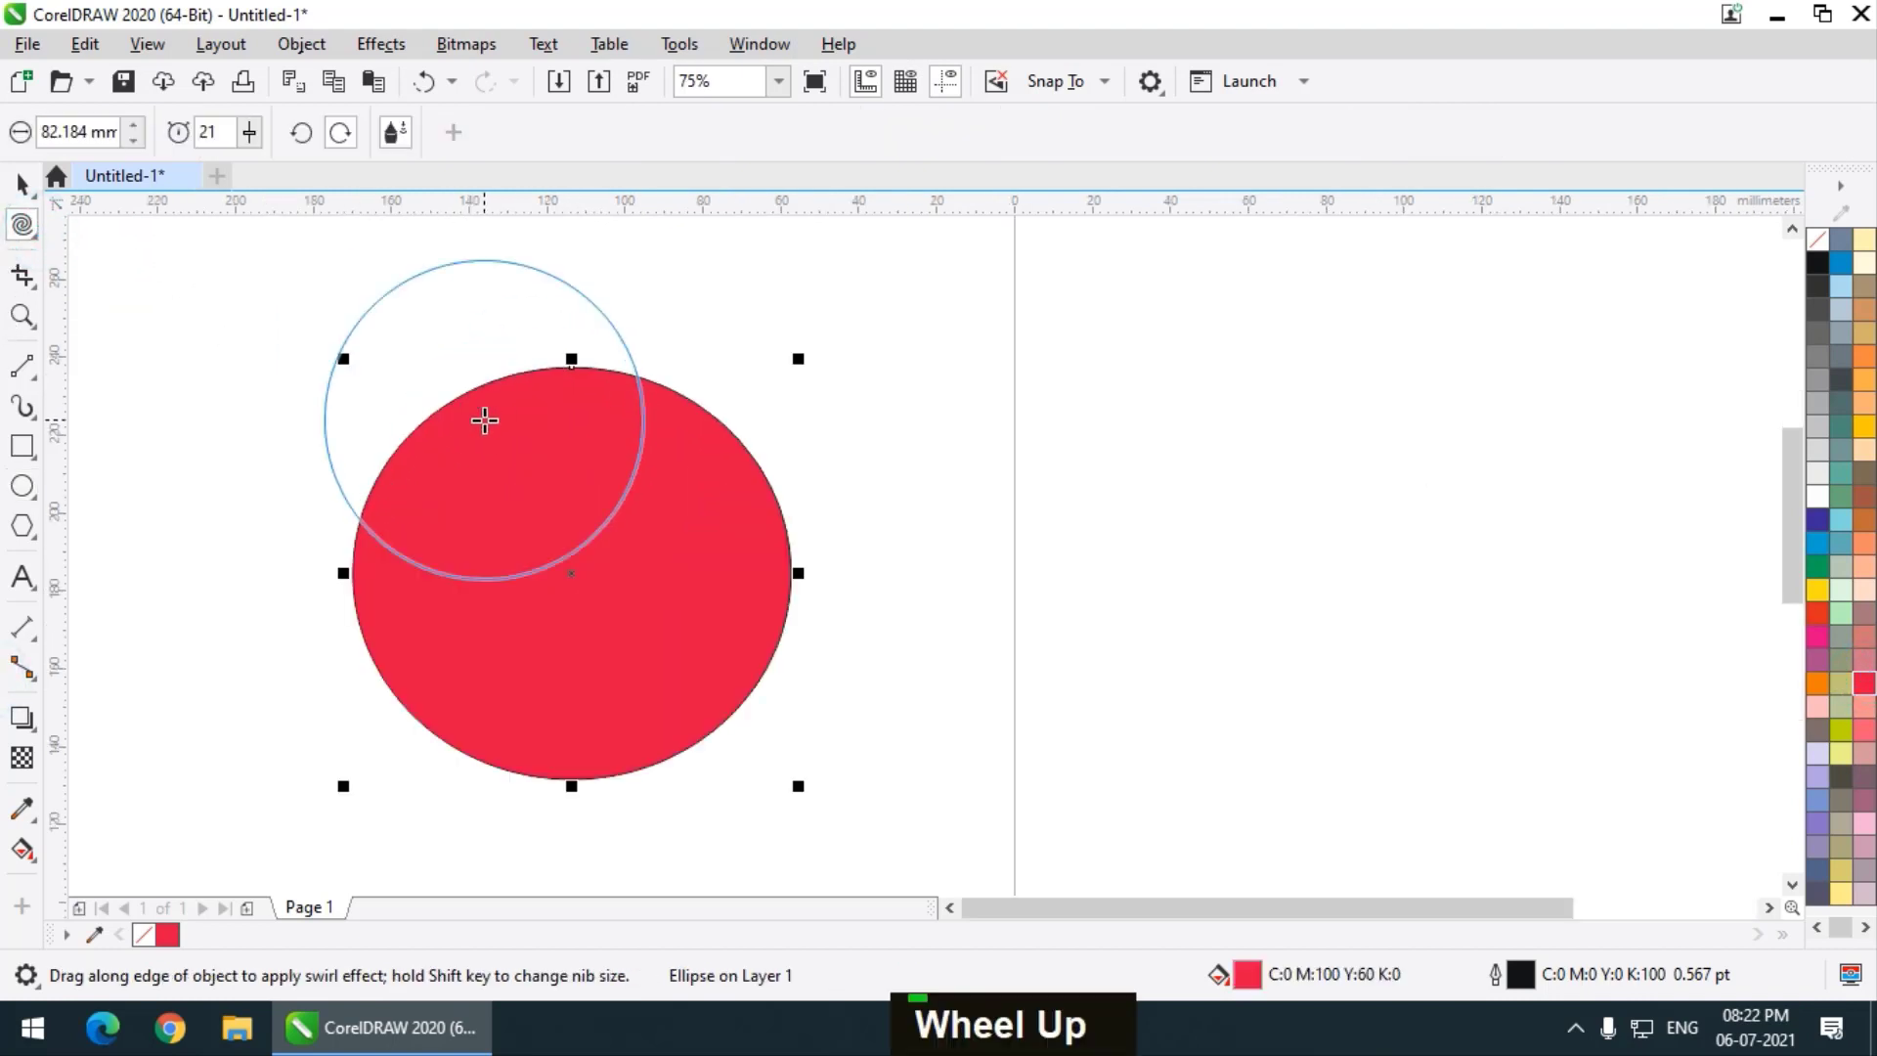
scroll(486, 423, down, 2)
scroll(557, 528, up, 2)
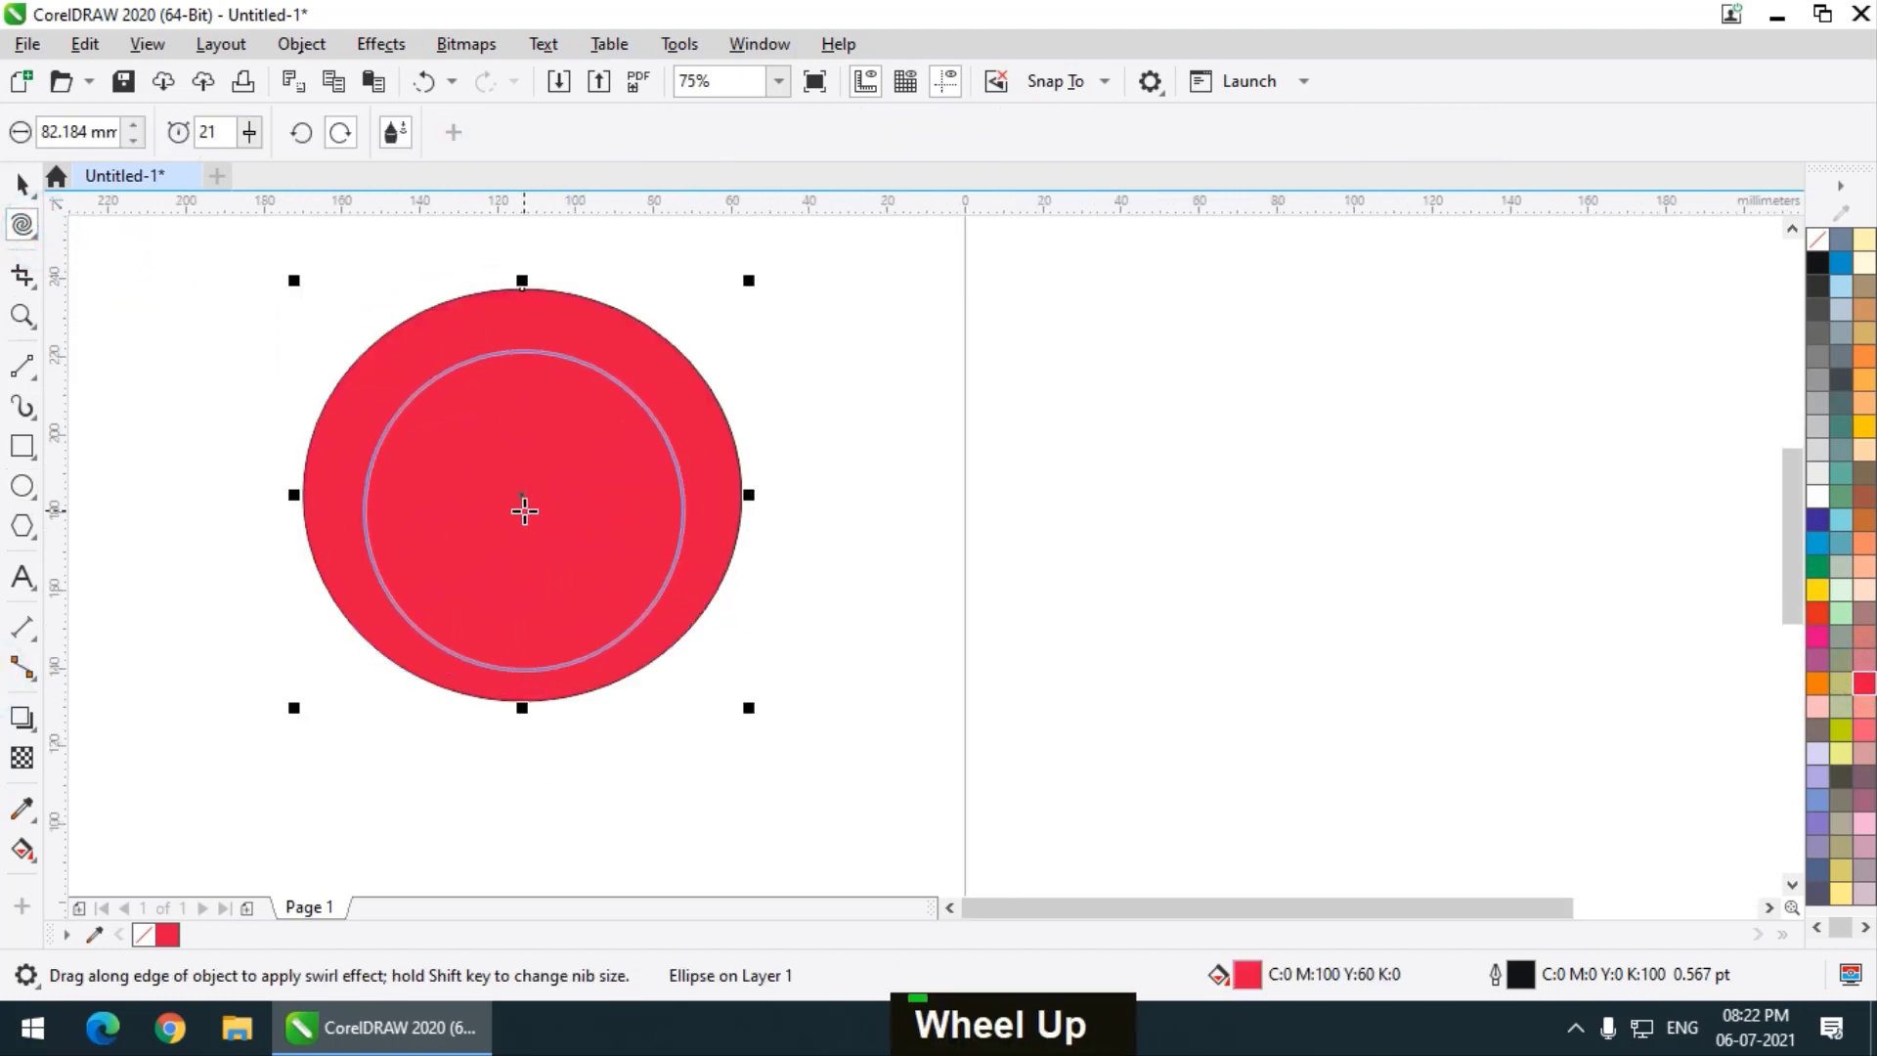
scroll(654, 478, down, 2)
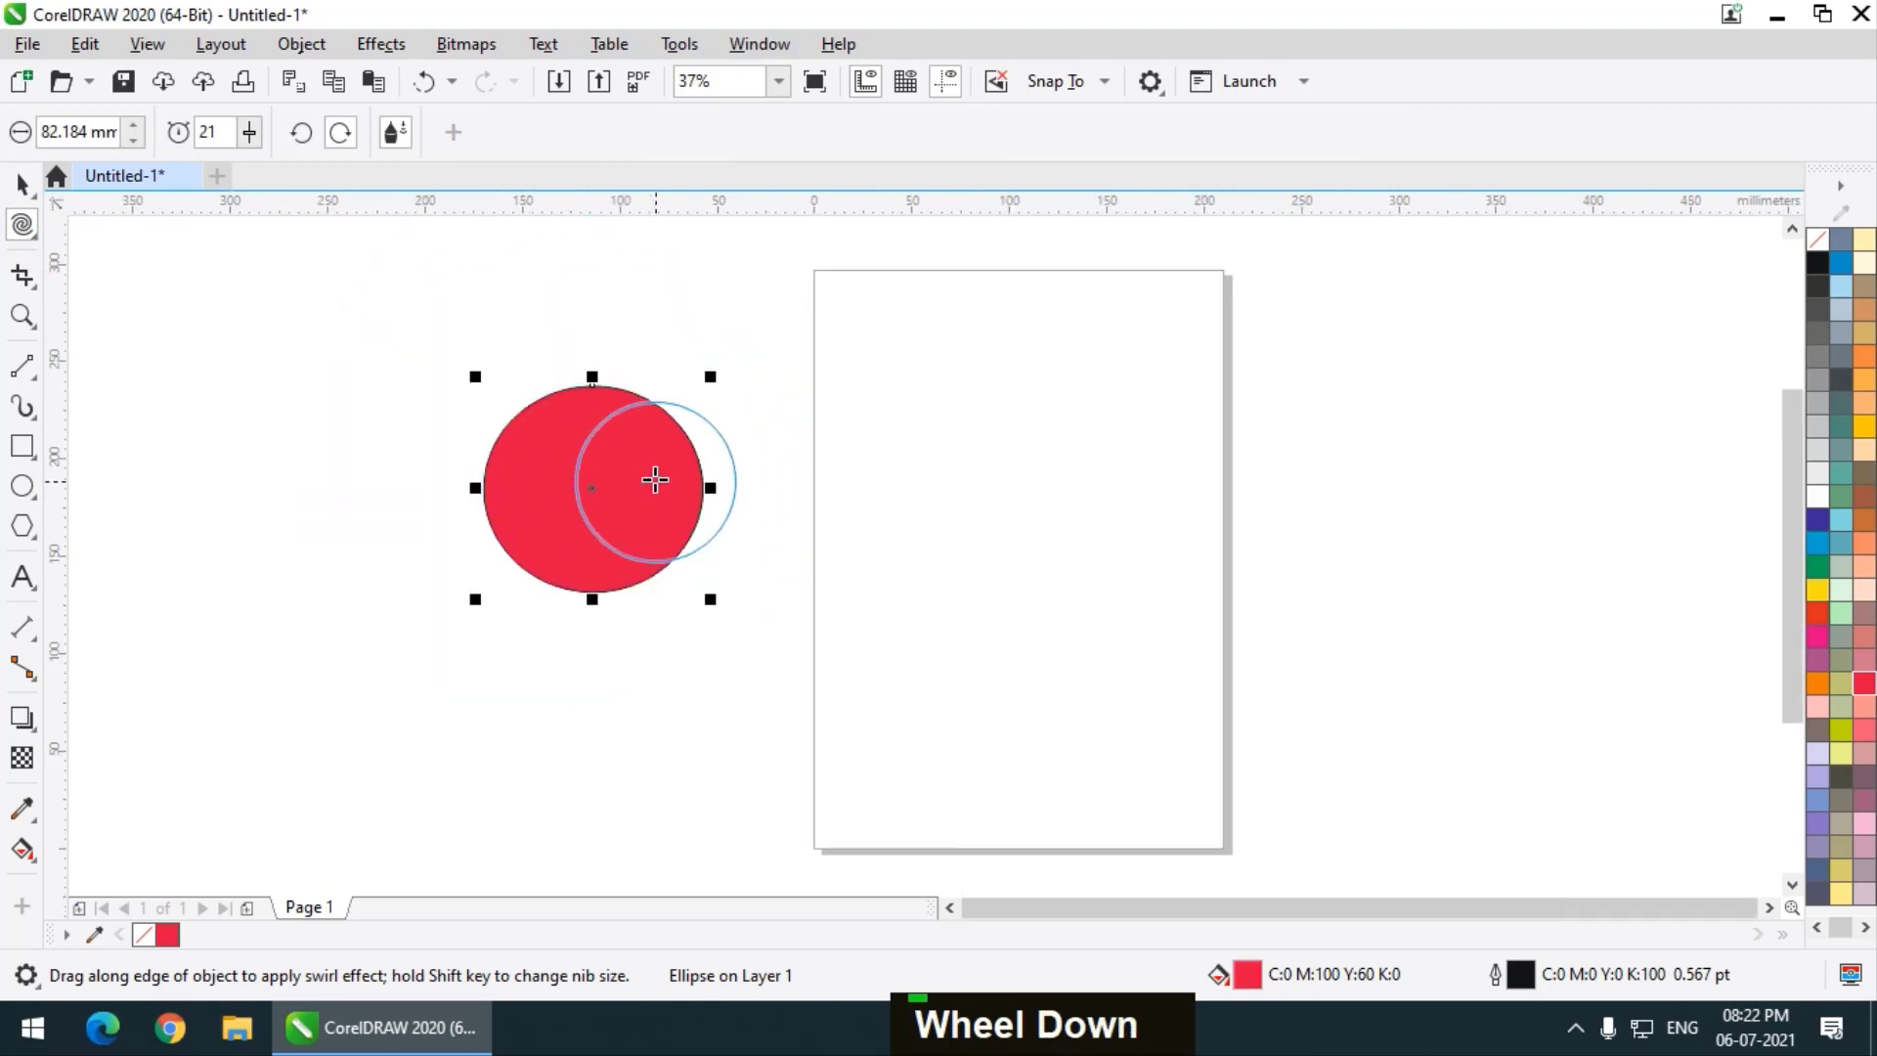
scroll(569, 430, up, 2)
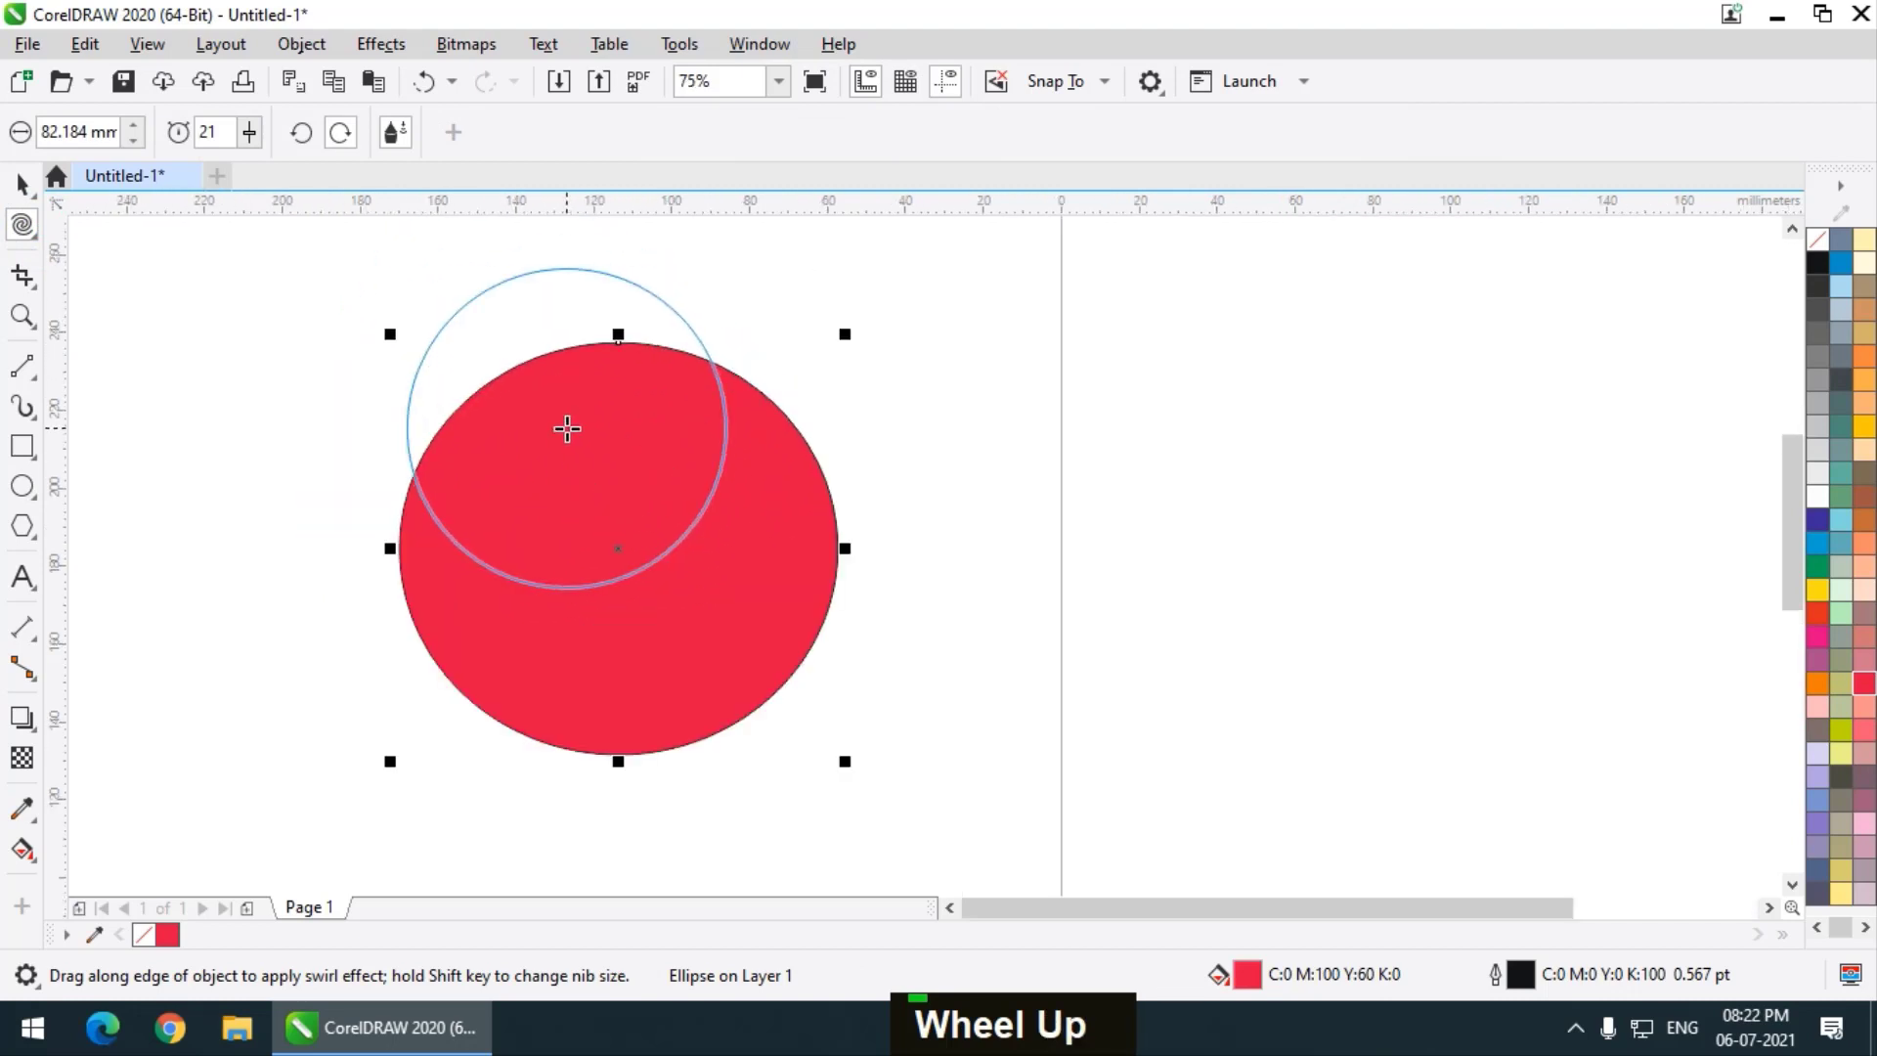
click(249, 136)
drag(249, 166, 270, 169)
click(244, 139)
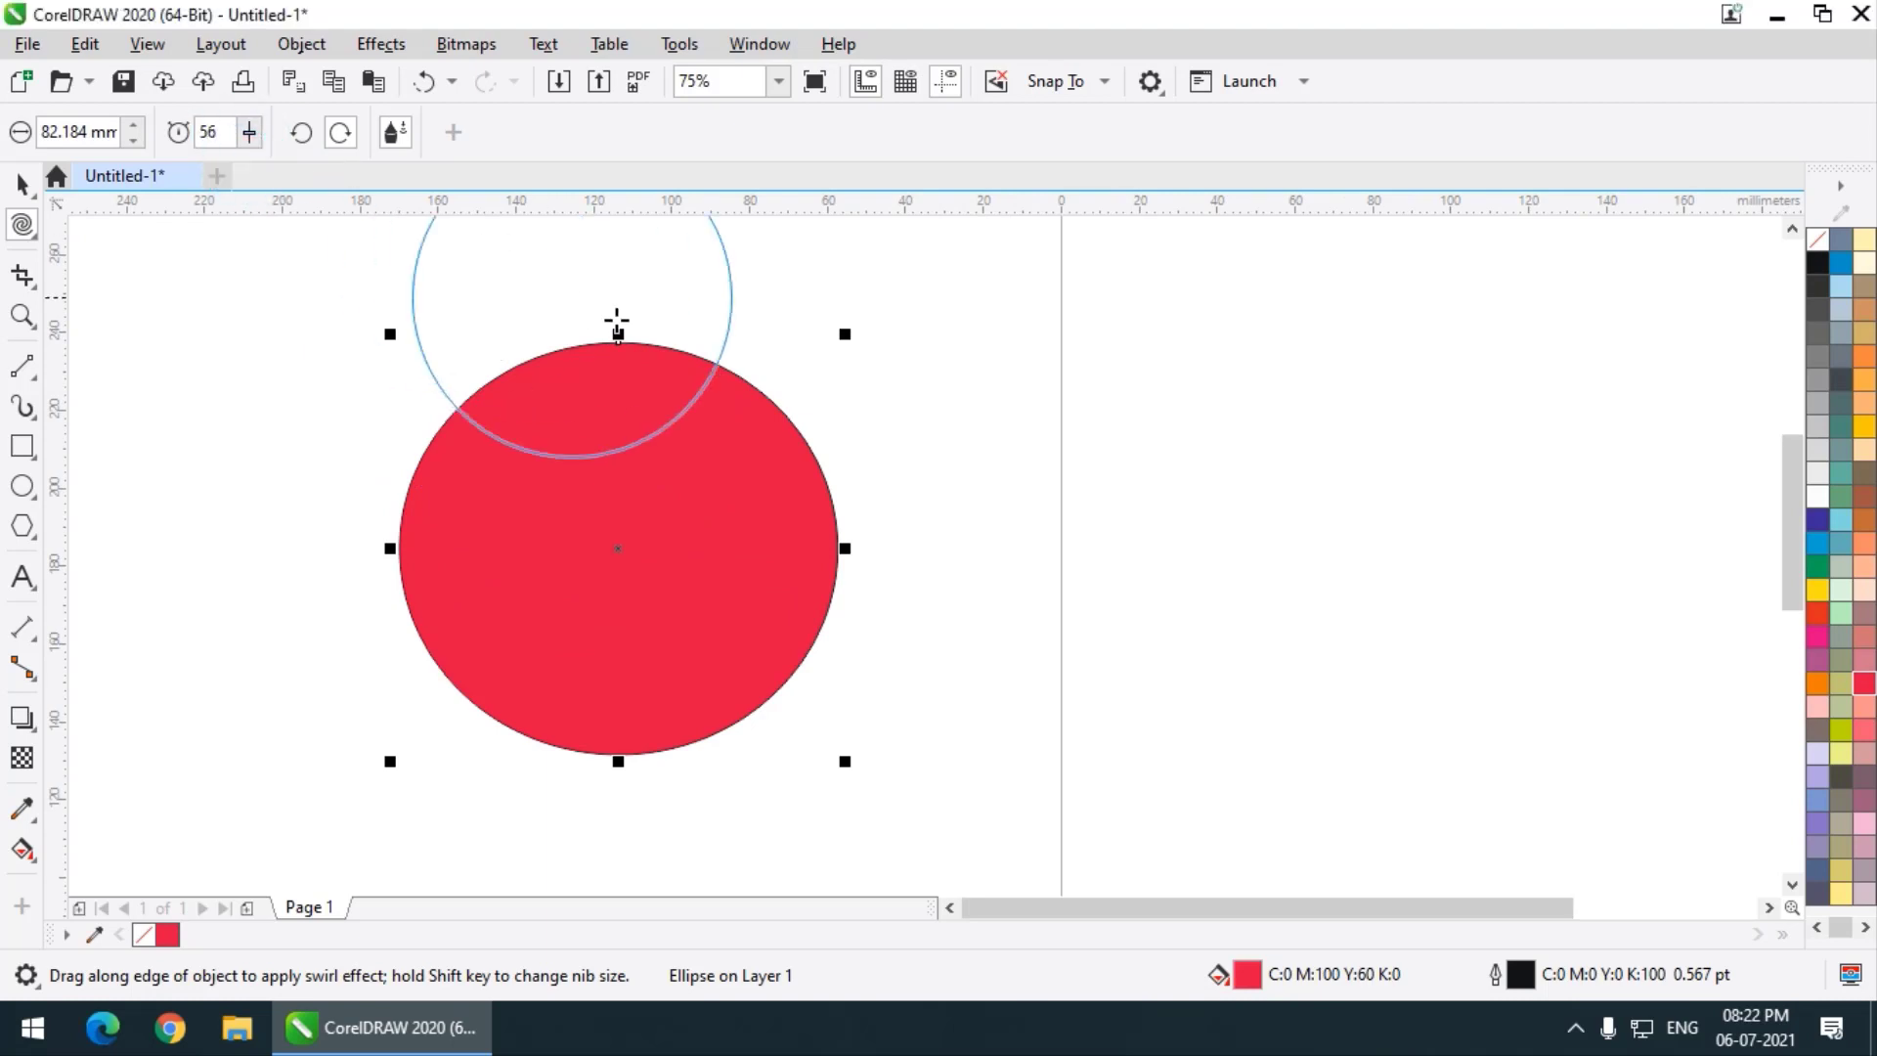
scroll(620, 515, down, 1)
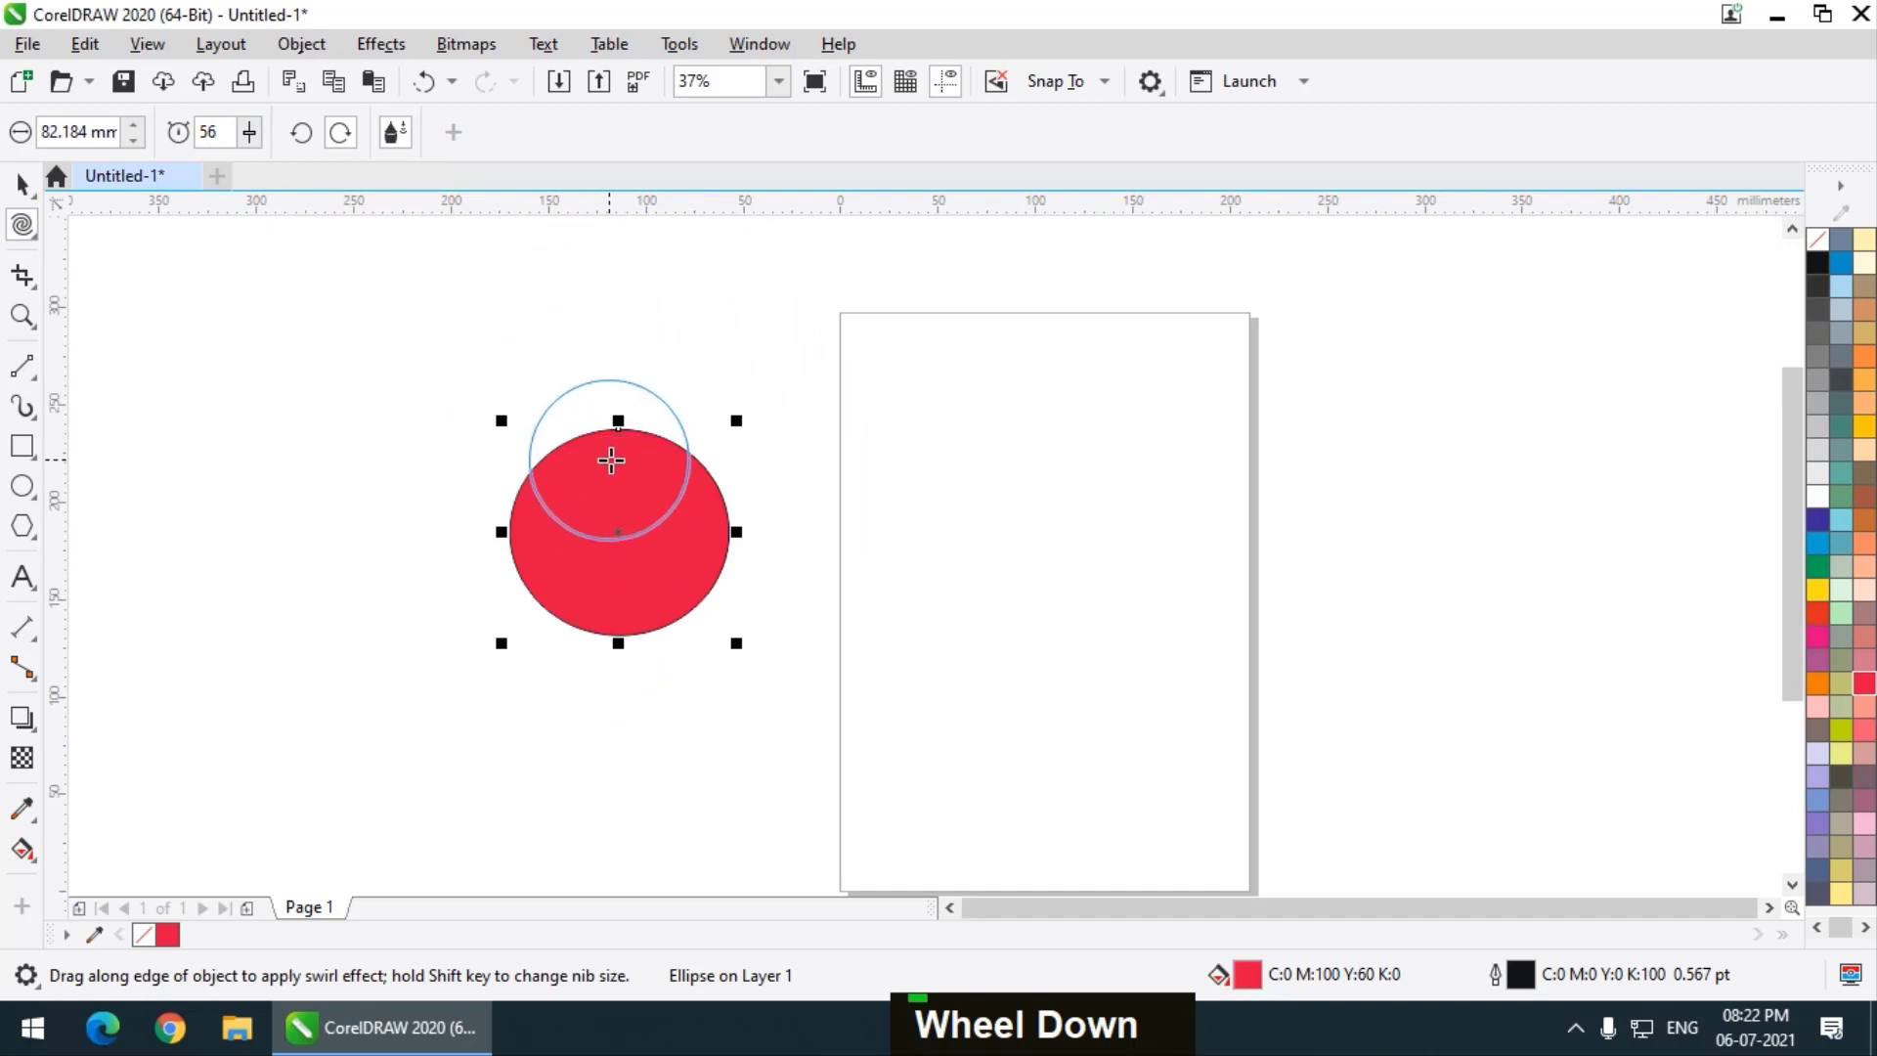
scroll(612, 440, up, 1)
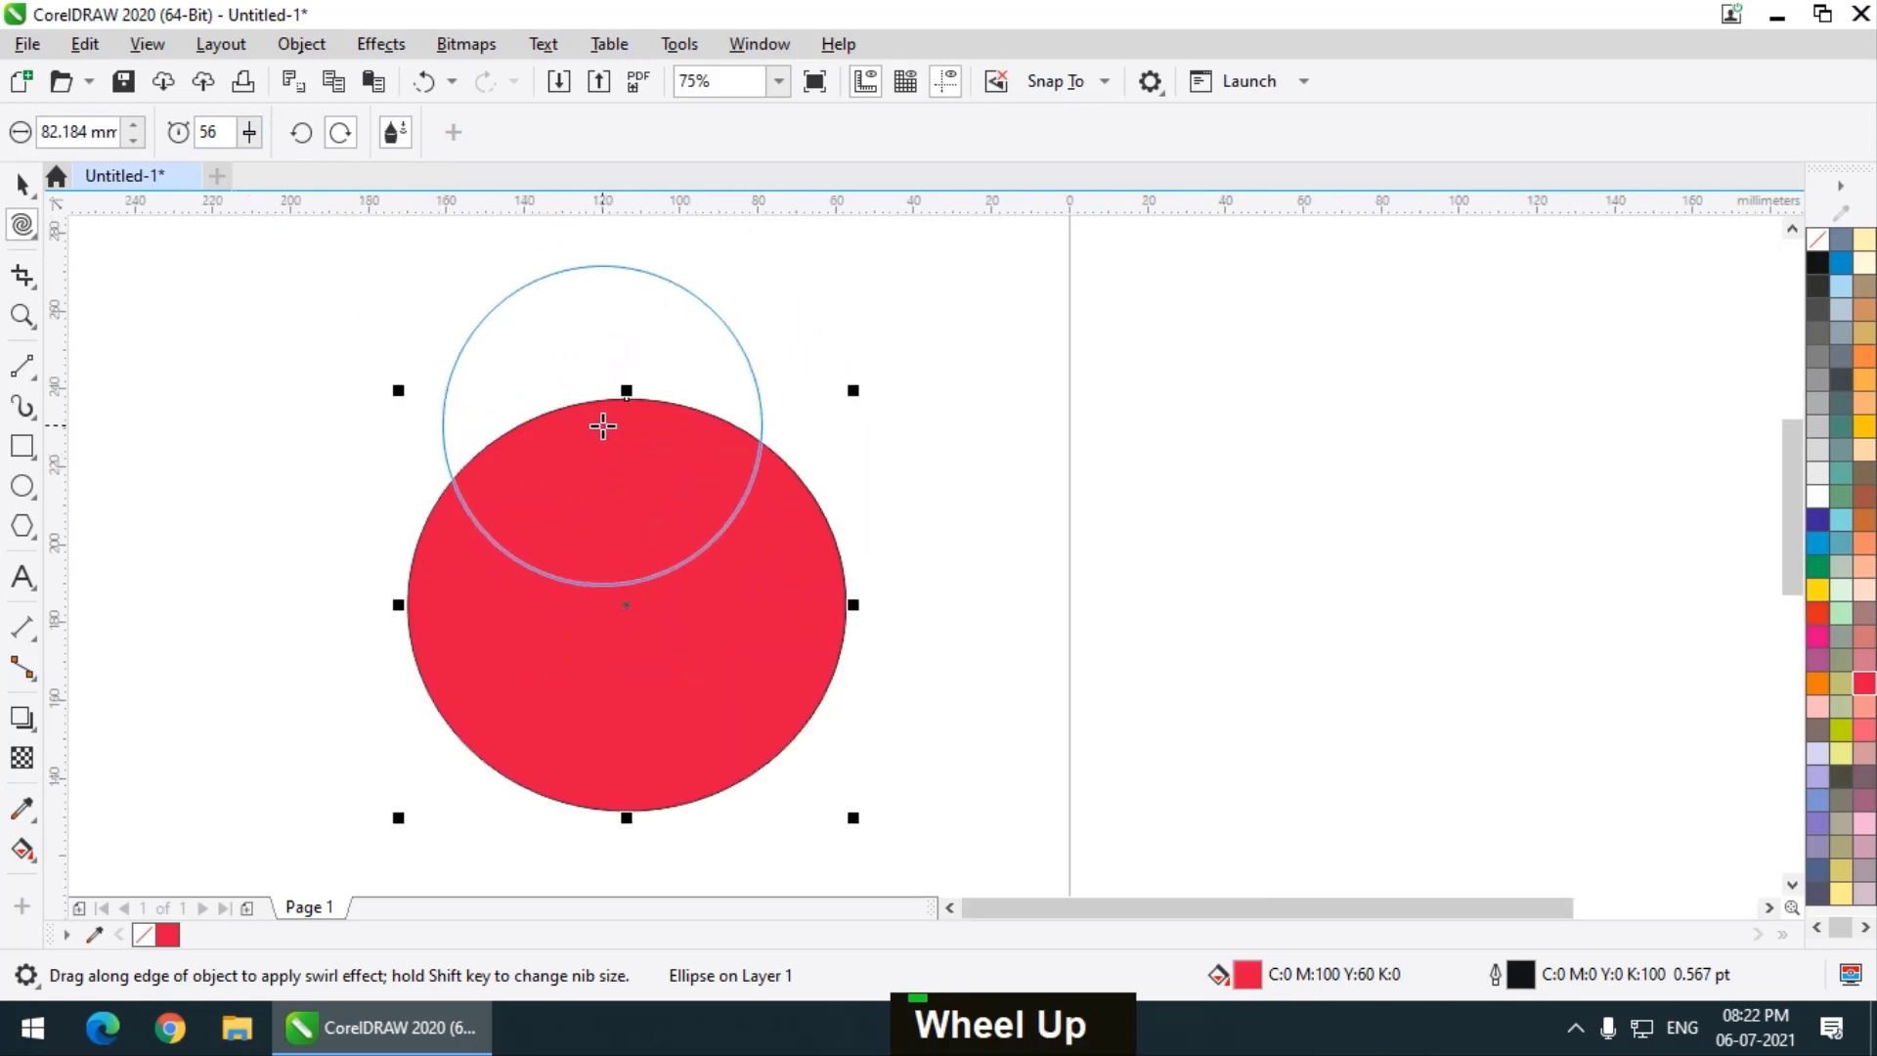
mouse_move(605, 419)
mouse_down()
mouse_move(601, 511)
mouse_move(487, 599)
mouse_move(482, 662)
mouse_move(510, 713)
mouse_move(590, 748)
mouse_move(676, 758)
mouse_move(747, 728)
mouse_move(798, 664)
mouse_move(814, 576)
mouse_move(746, 483)
mouse_move(541, 470)
mouse_move(492, 526)
mouse_move(557, 667)
mouse_move(612, 684)
mouse_move(656, 602)
mouse_move(584, 441)
mouse_move(670, 457)
mouse_move(629, 565)
mouse_up()
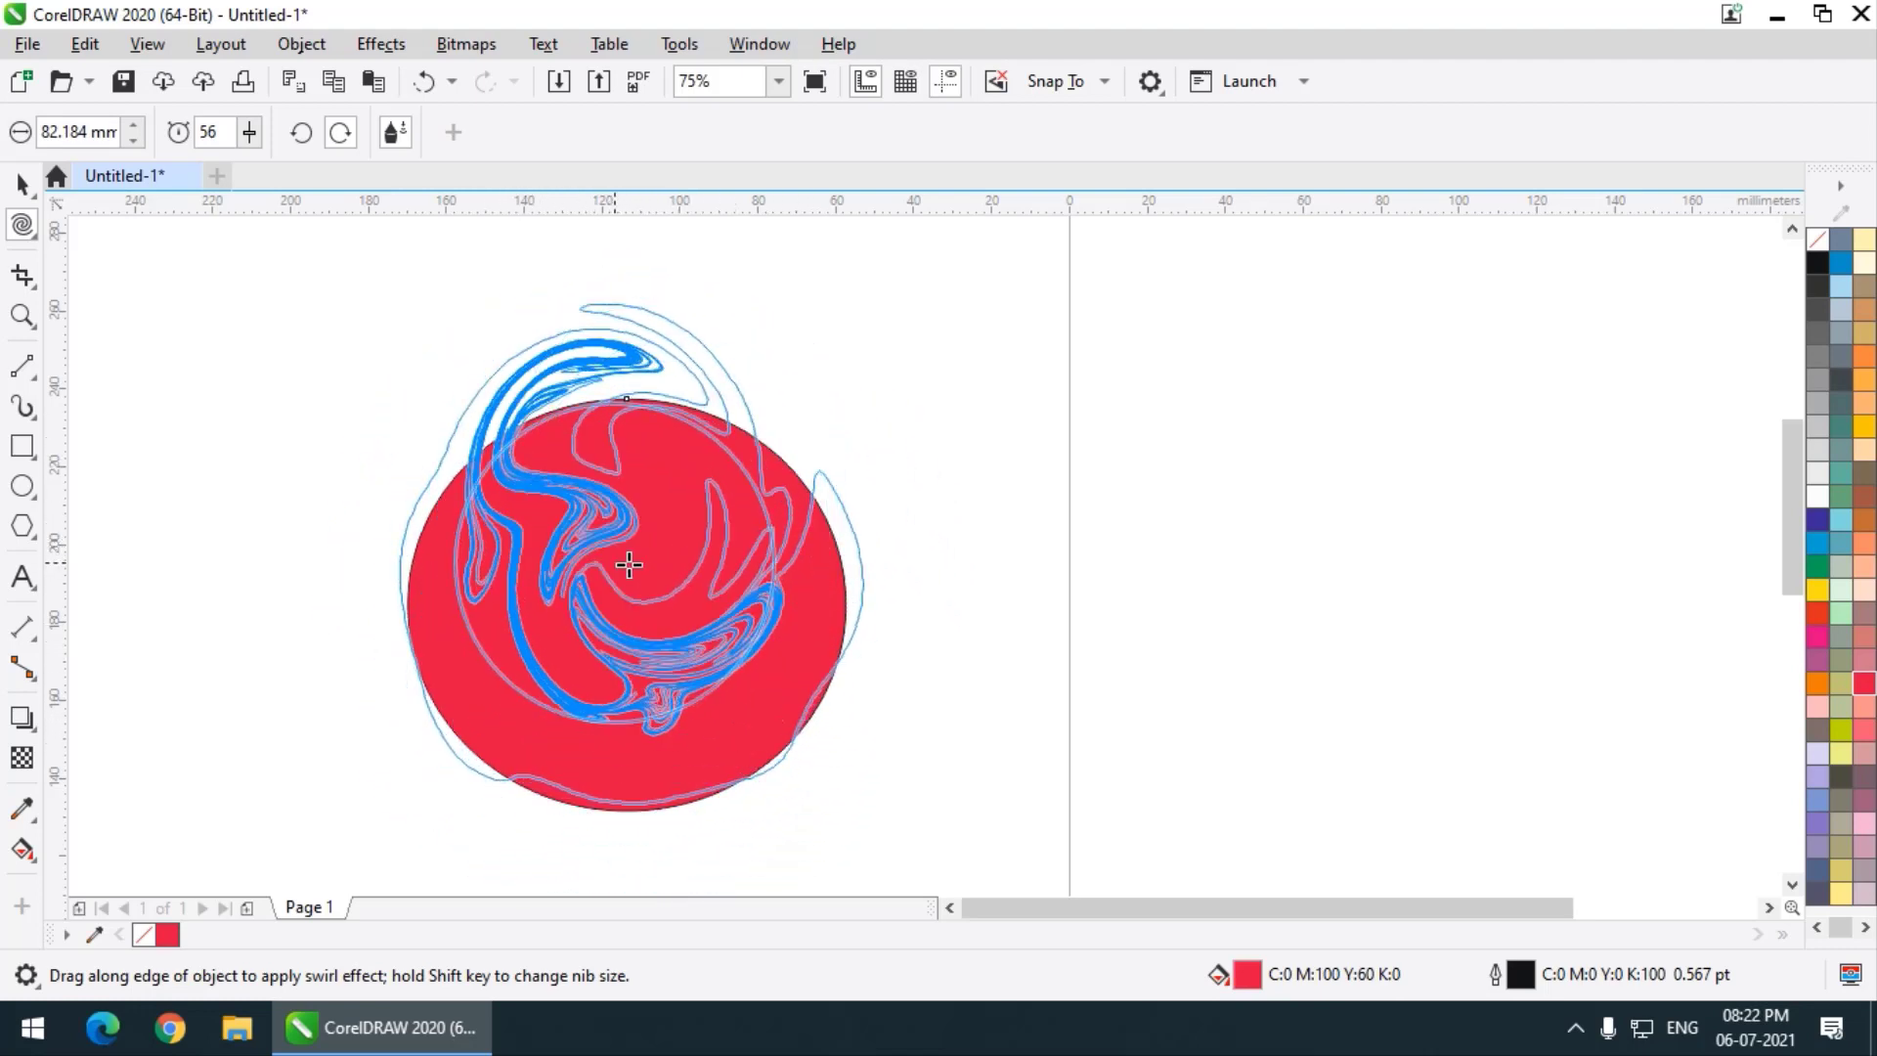
drag(1025, 415, 1025, 415)
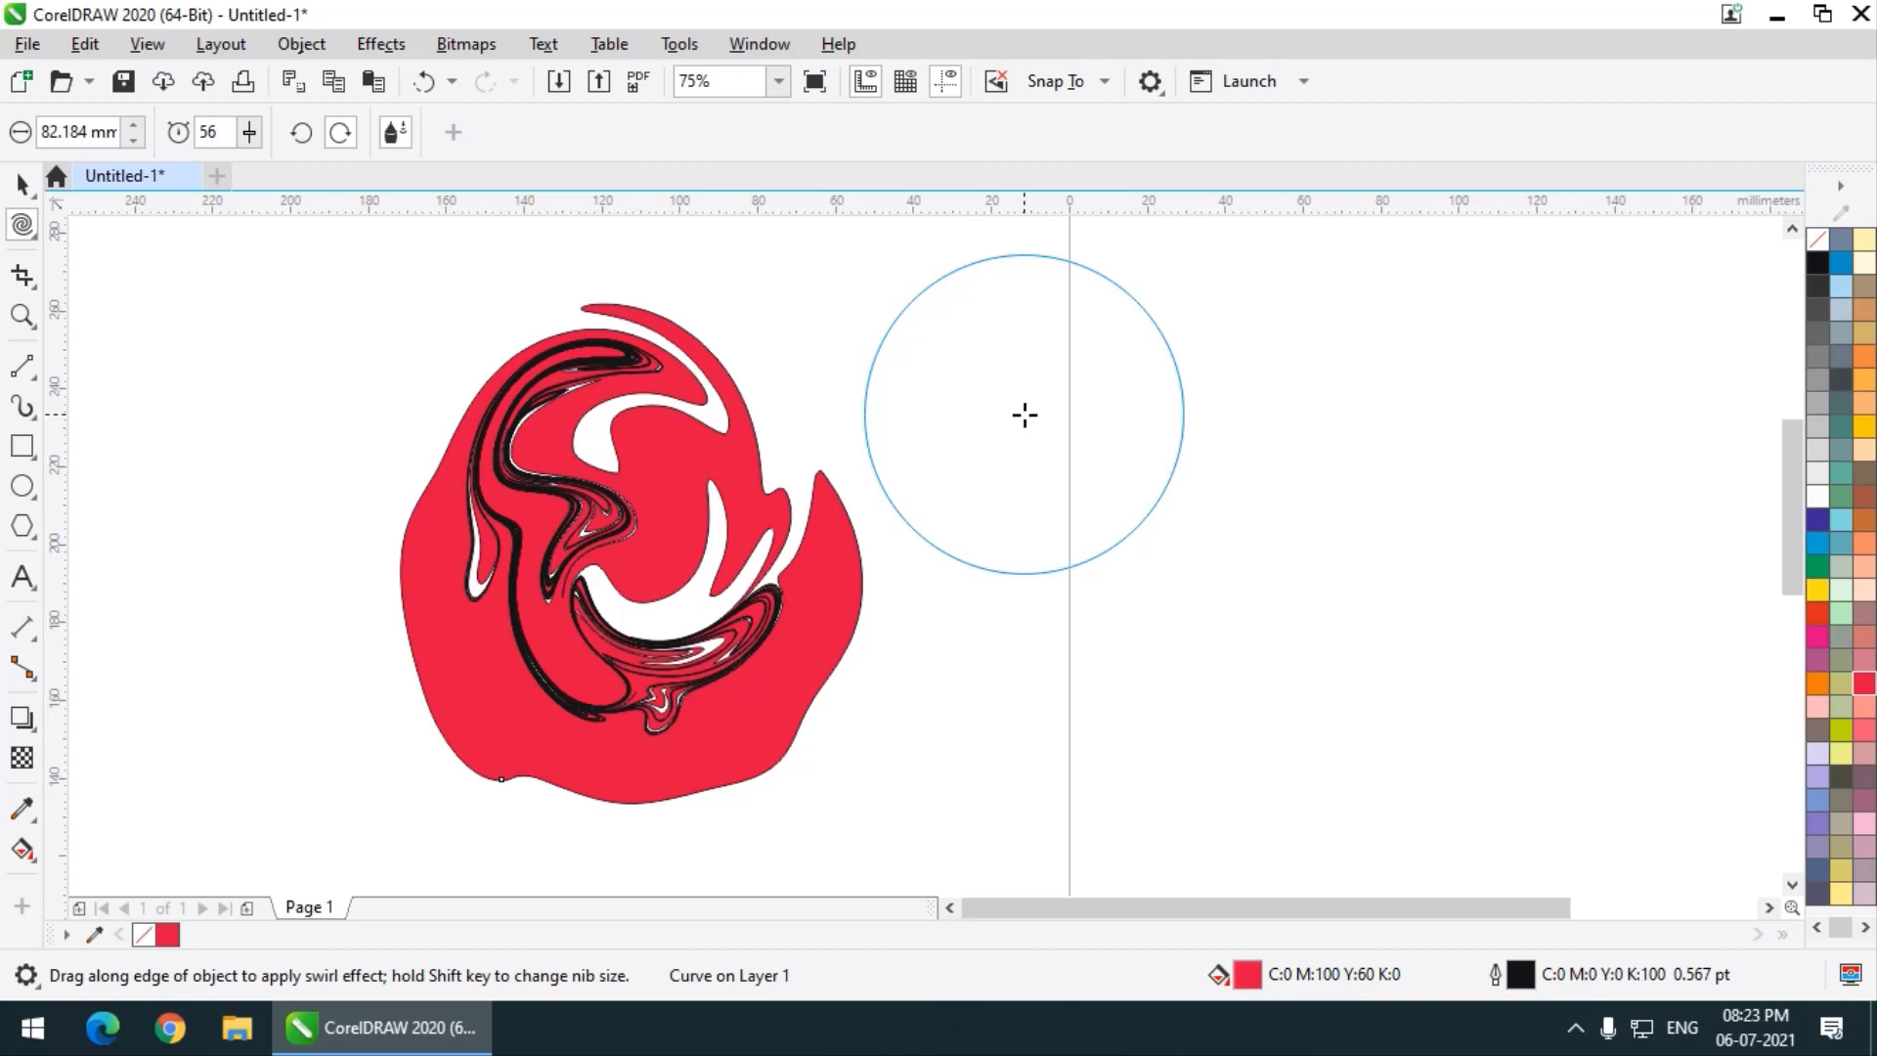
Remove the outline of the swirled shape and scale it down proportionally to about 63%
click(19, 182)
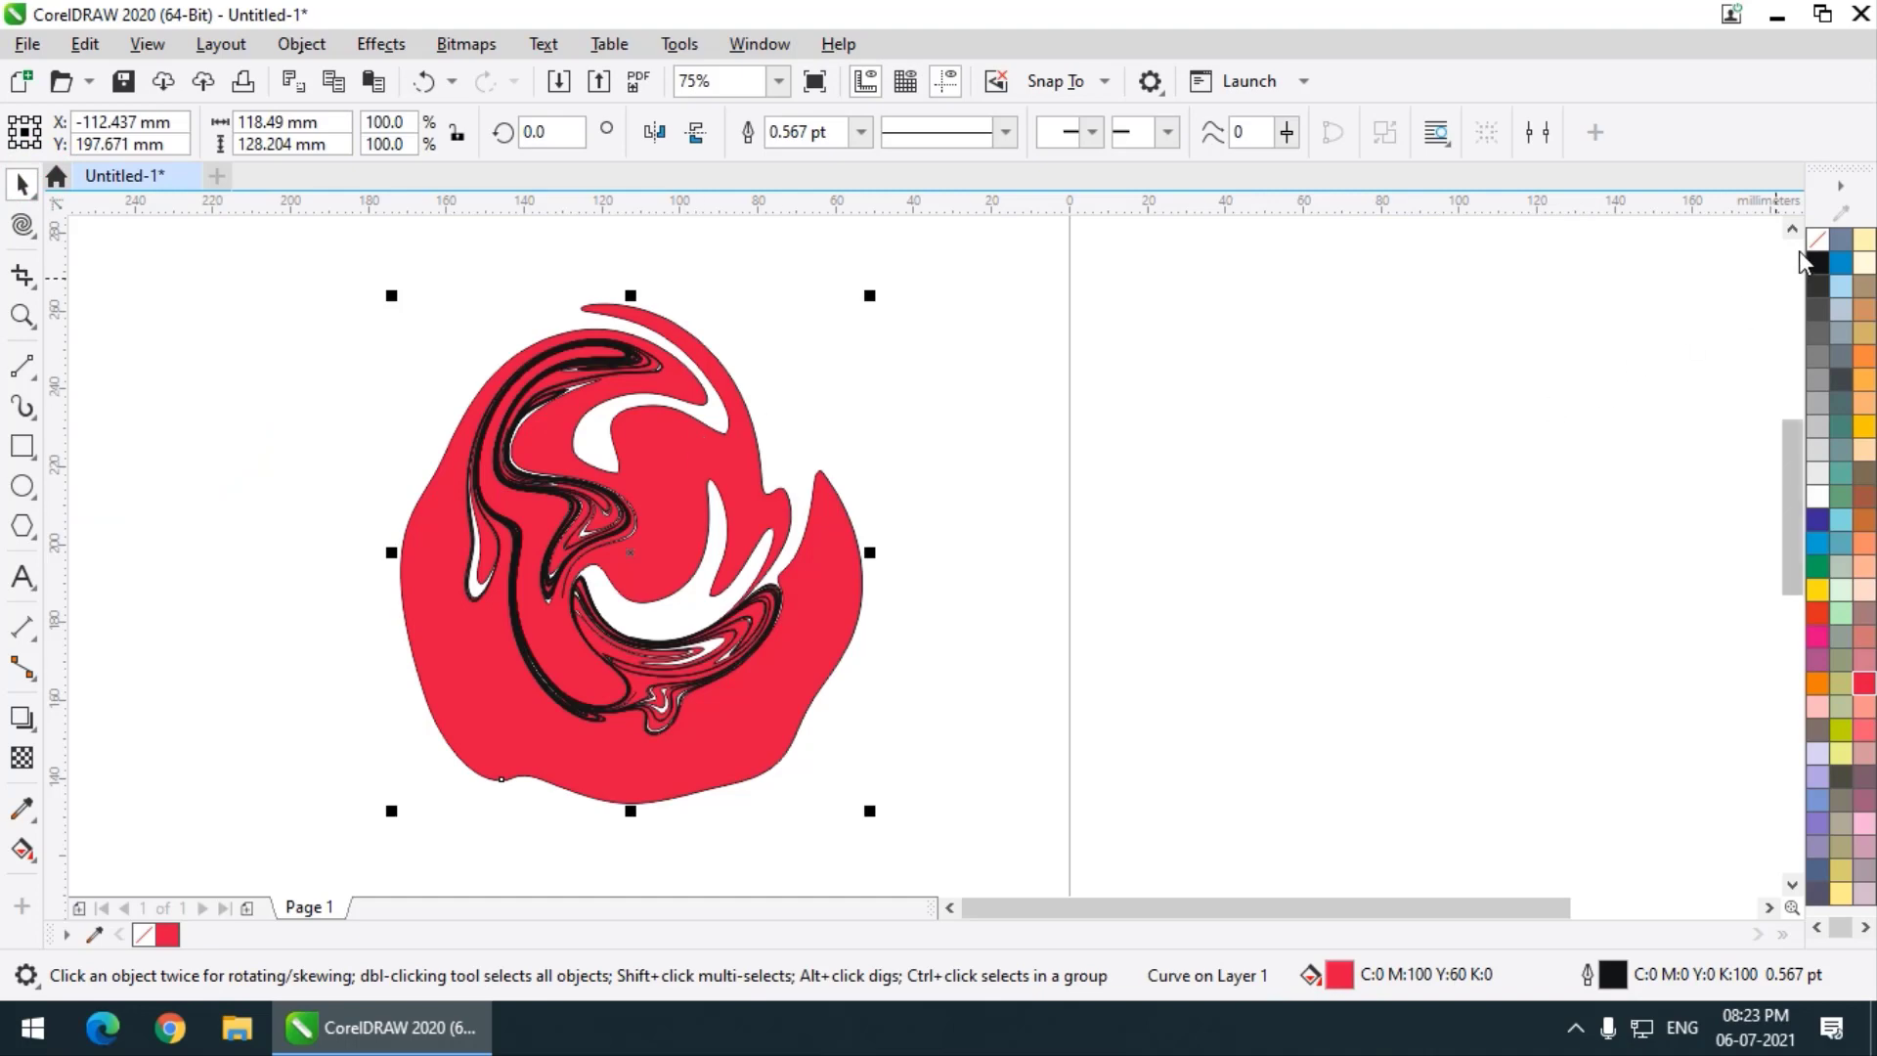
right_click(1820, 238)
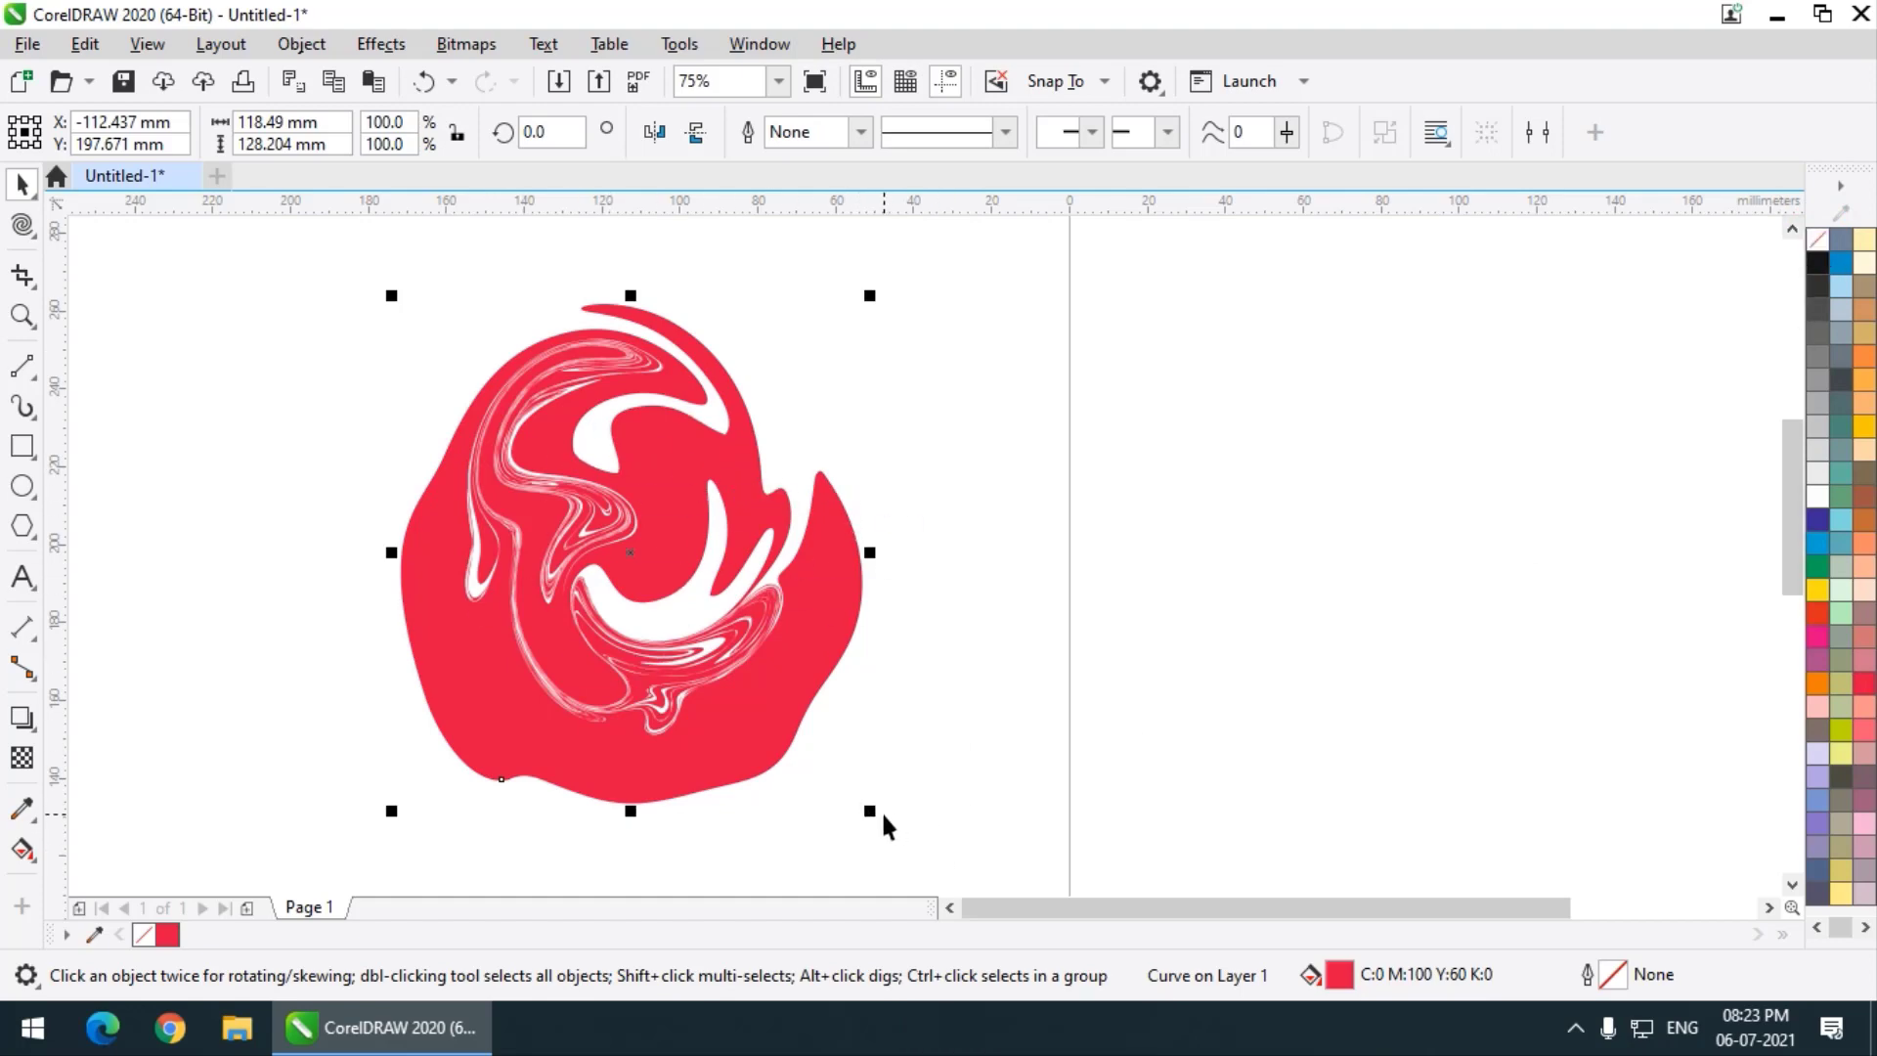
drag(870, 810, 707, 704)
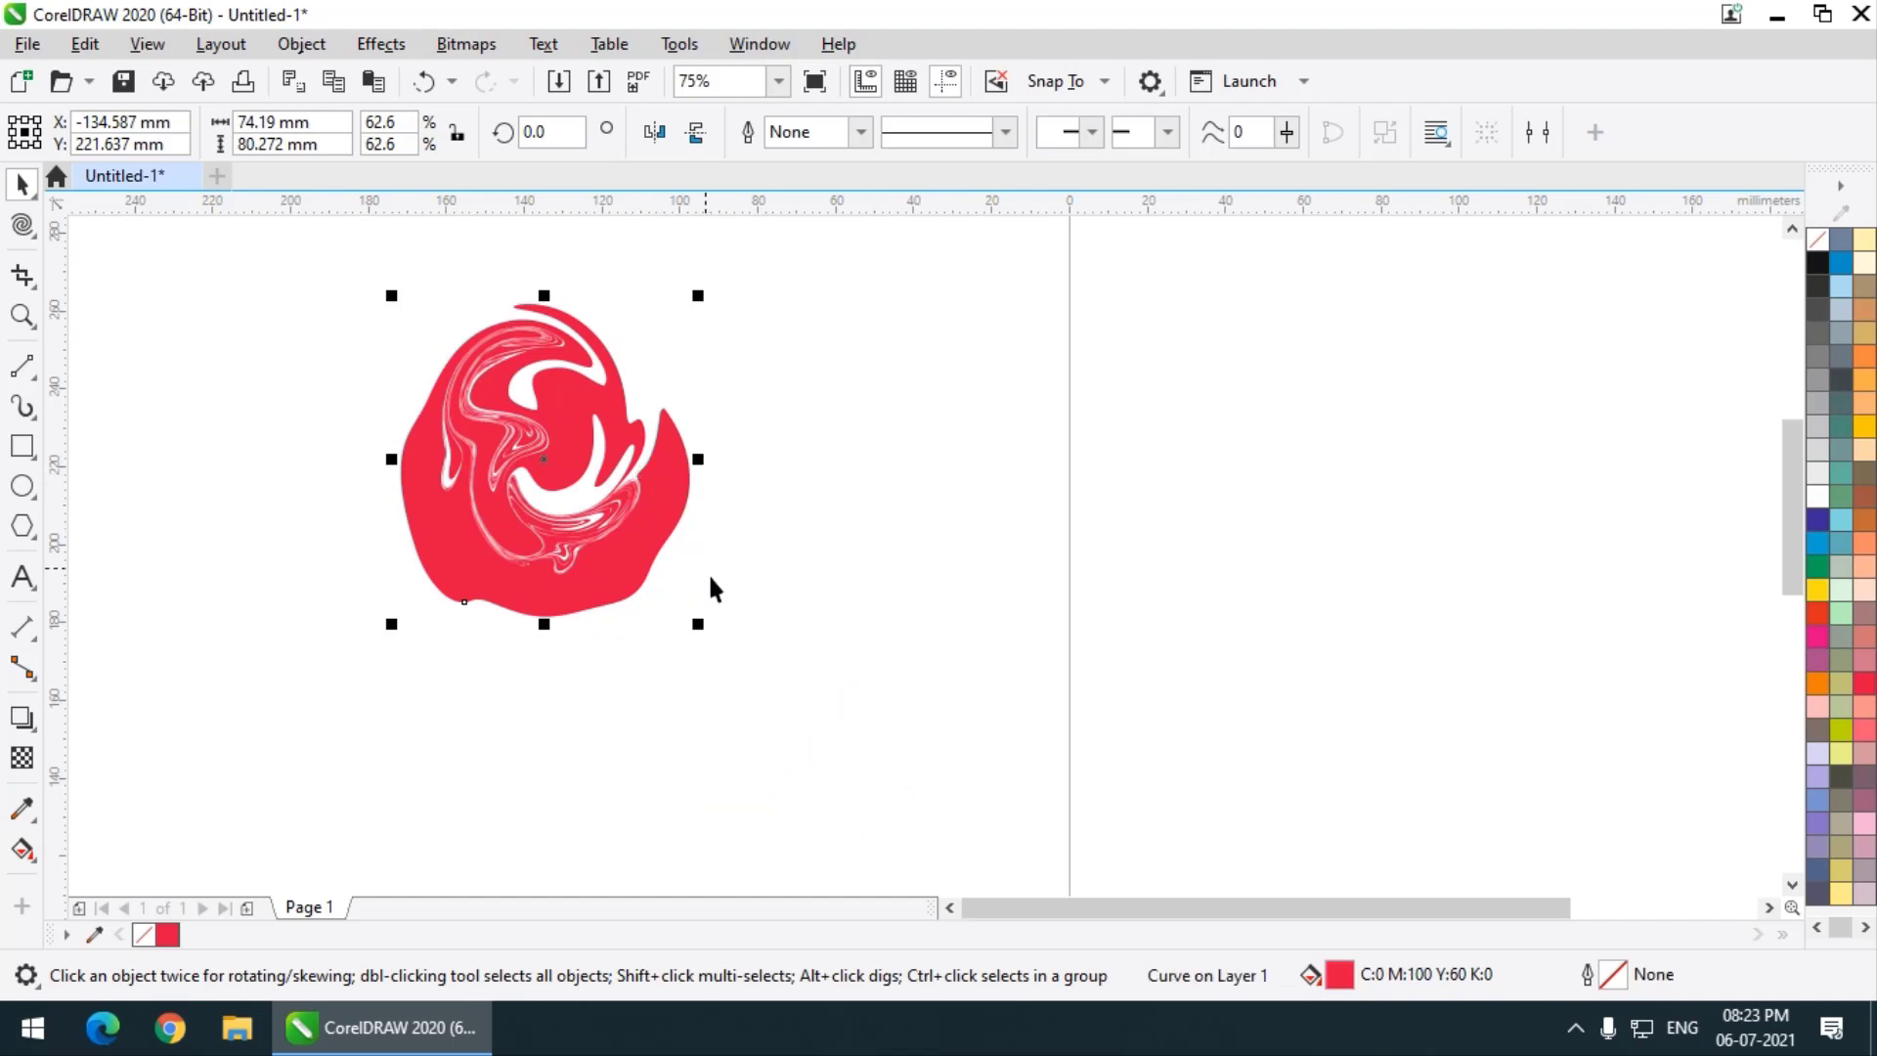
Move the swirled shape about 81 mm right onto the page's left edge and enlarge it to about 97%
scroll(655, 553, down, 2)
scroll(661, 541, up, 2)
drag(661, 540, 980, 547)
scroll(583, 534, down, 2)
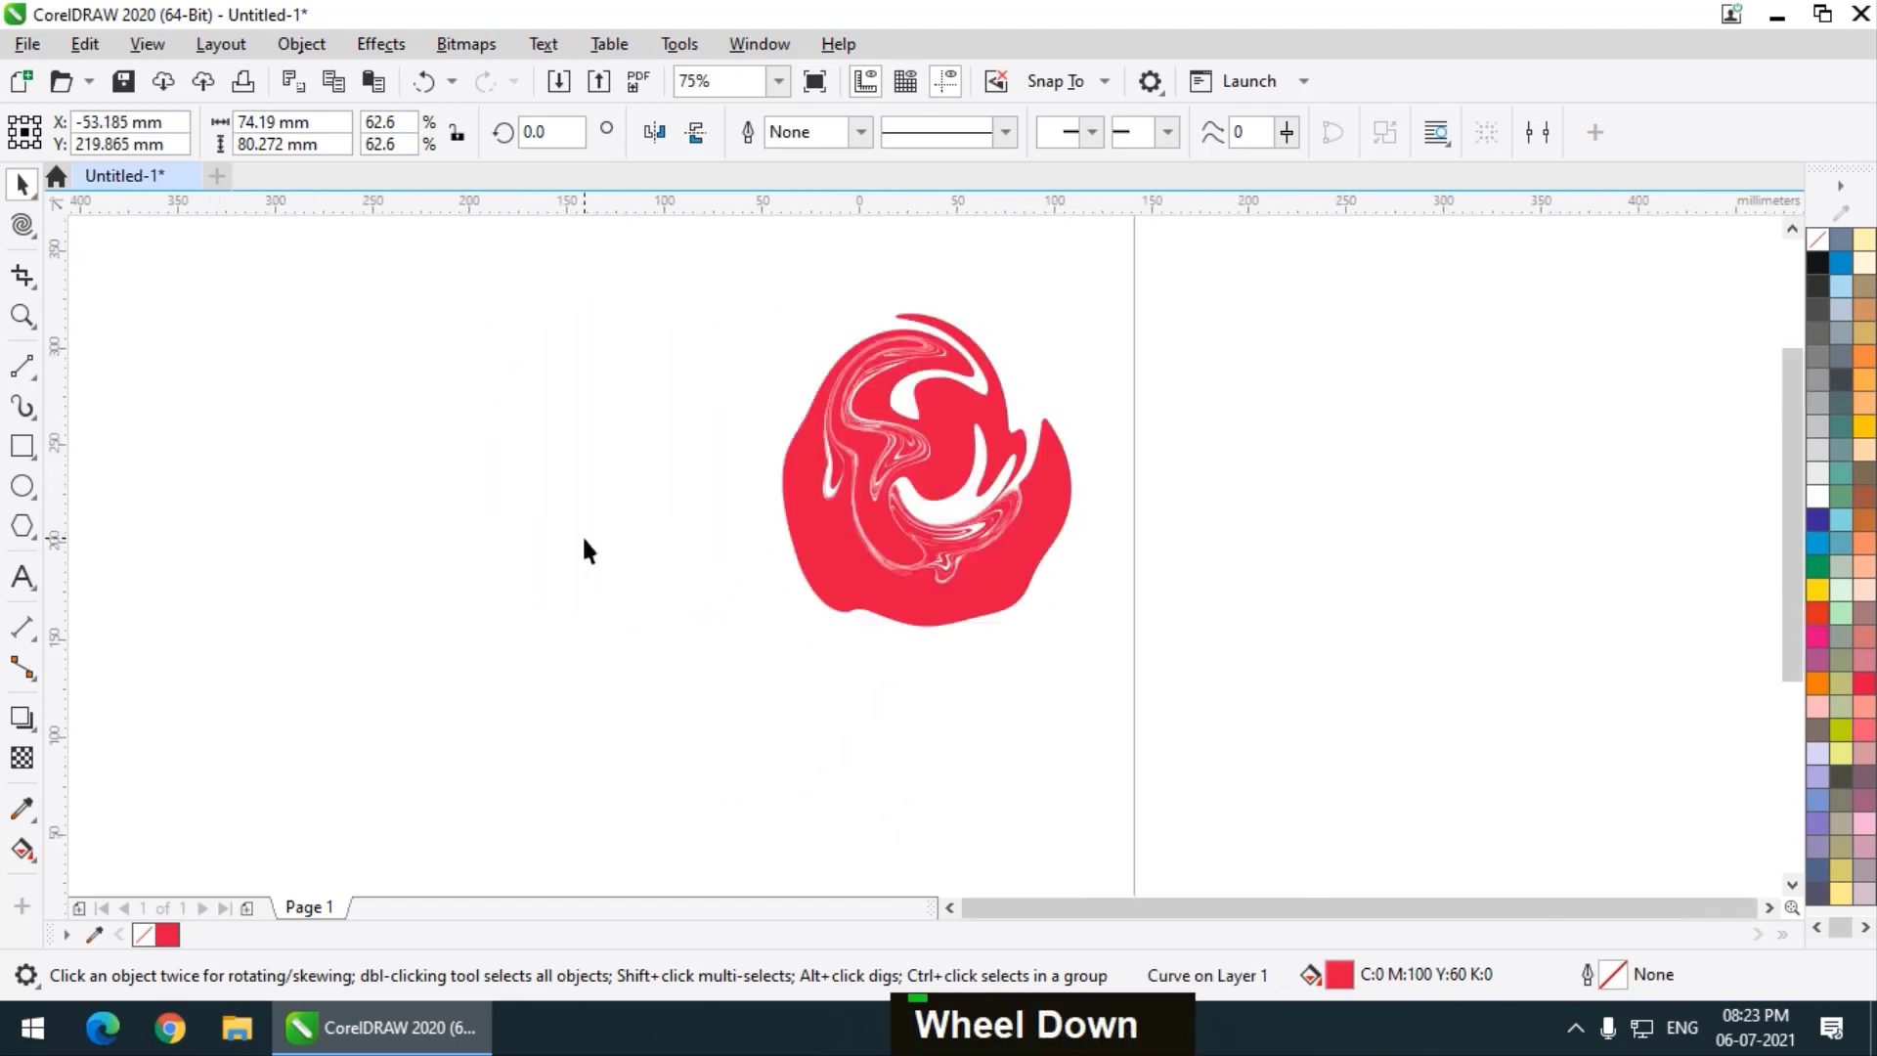
drag(833, 588, 921, 682)
Move the swirled shape's rotation centre to its bottom edge and make a copy rotated 30° clockwise around it
click(800, 575)
drag(805, 544, 790, 668)
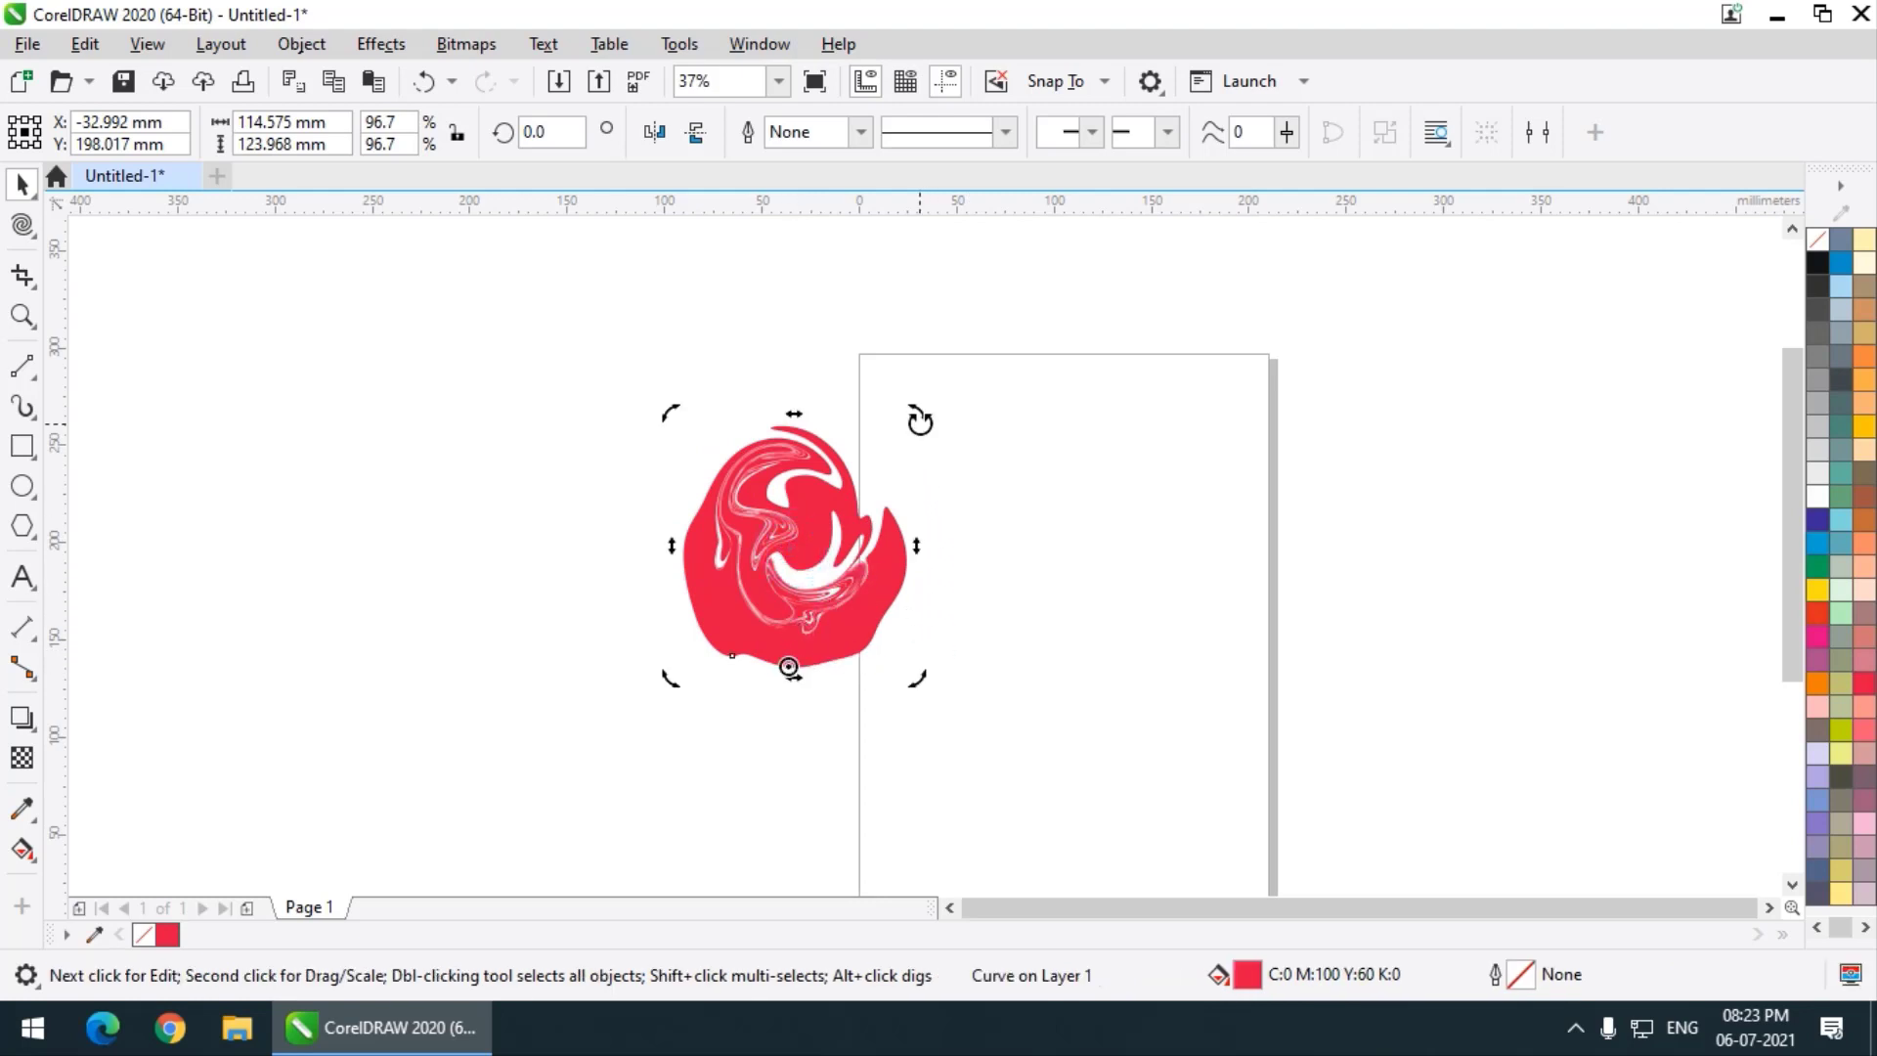
drag(919, 420, 1027, 468)
right_click(1026, 467)
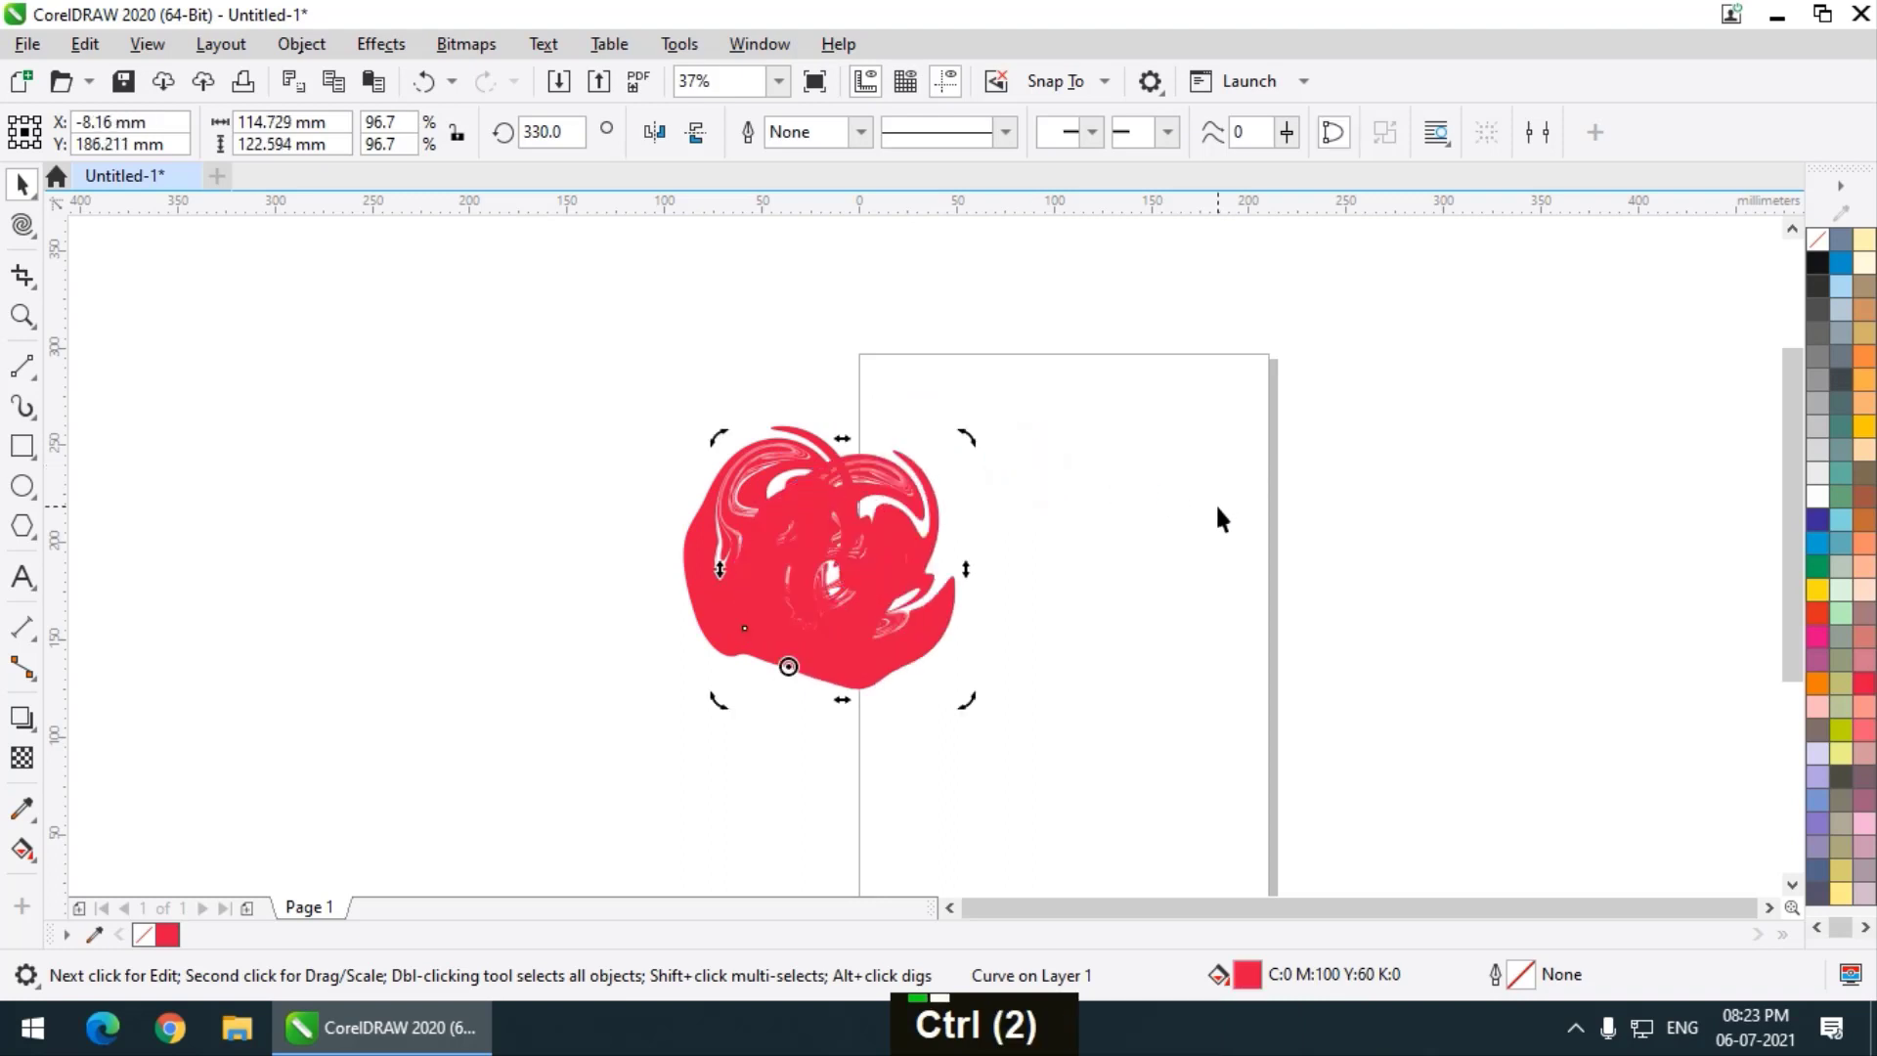
Repeat the 30° rotated copy around the same centre until twelve swirled shapes form a full ring
key(ctrl+r)
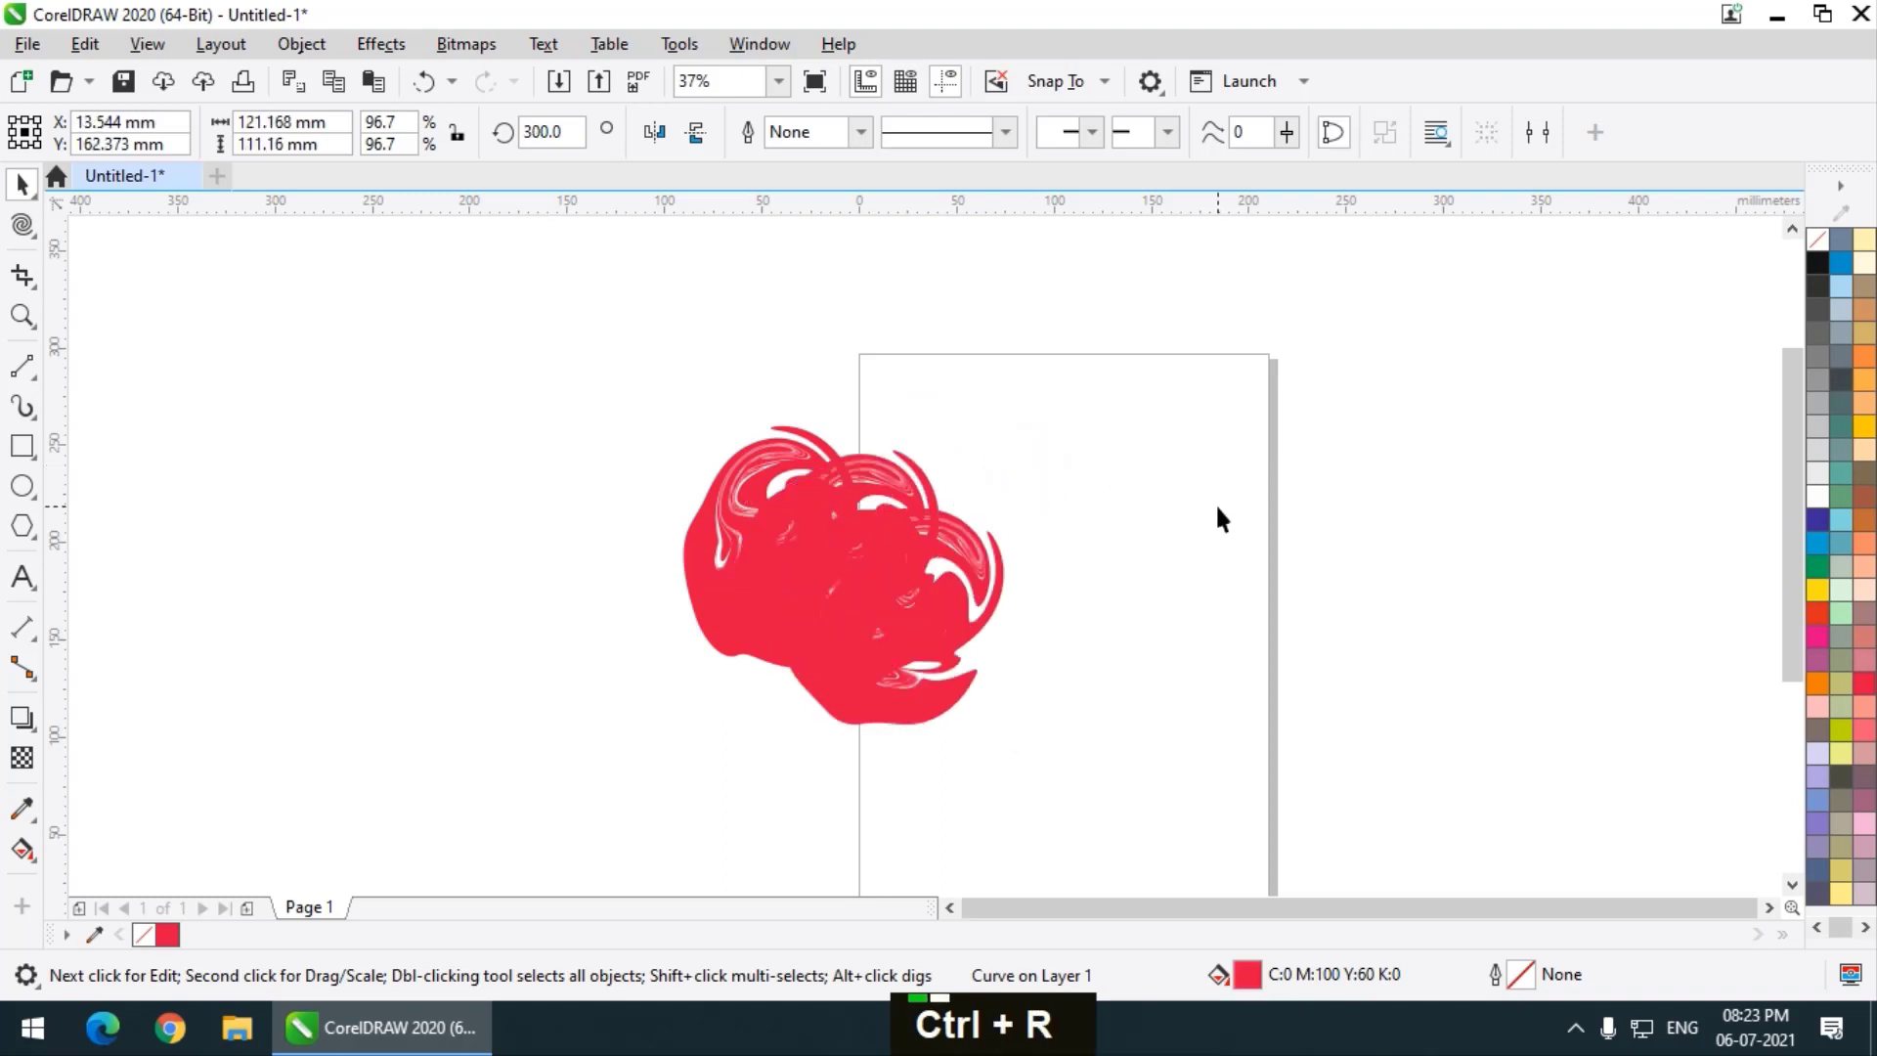
key(ctrl+r)
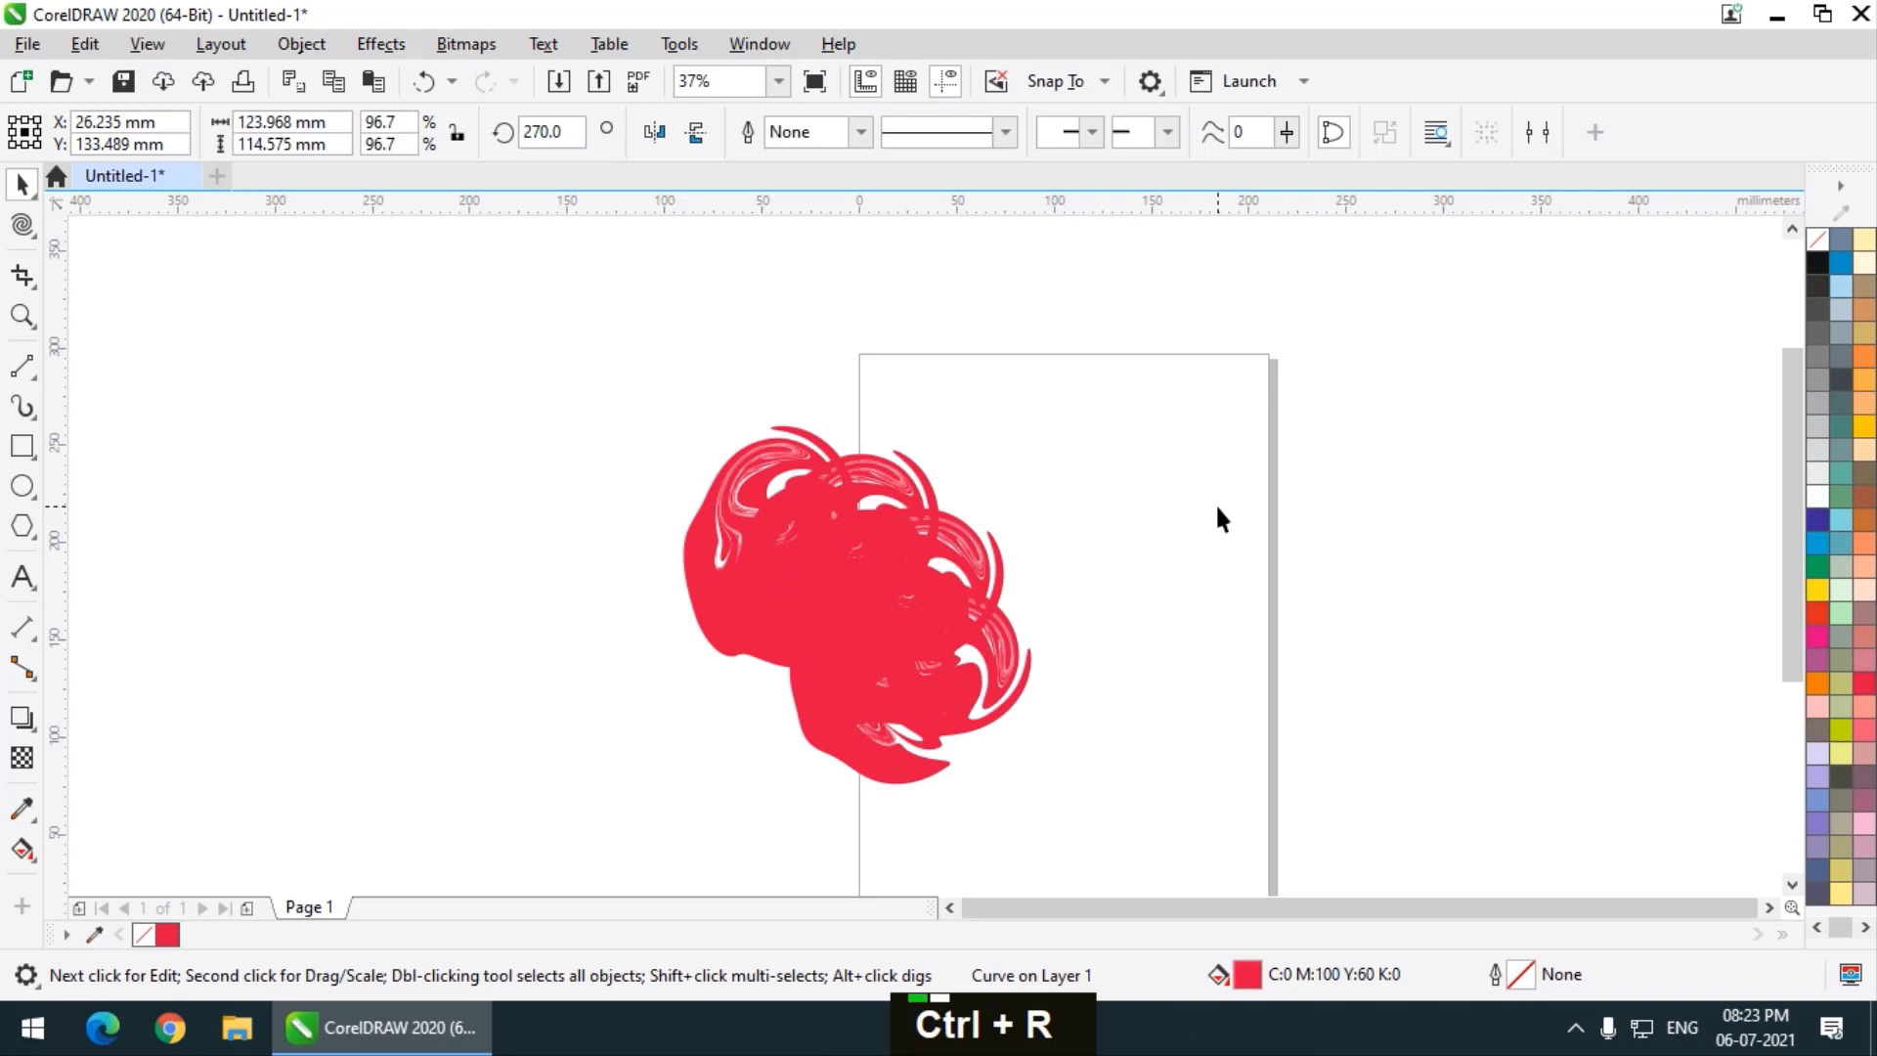
key(ctrl+r)
key(ctrl+r)
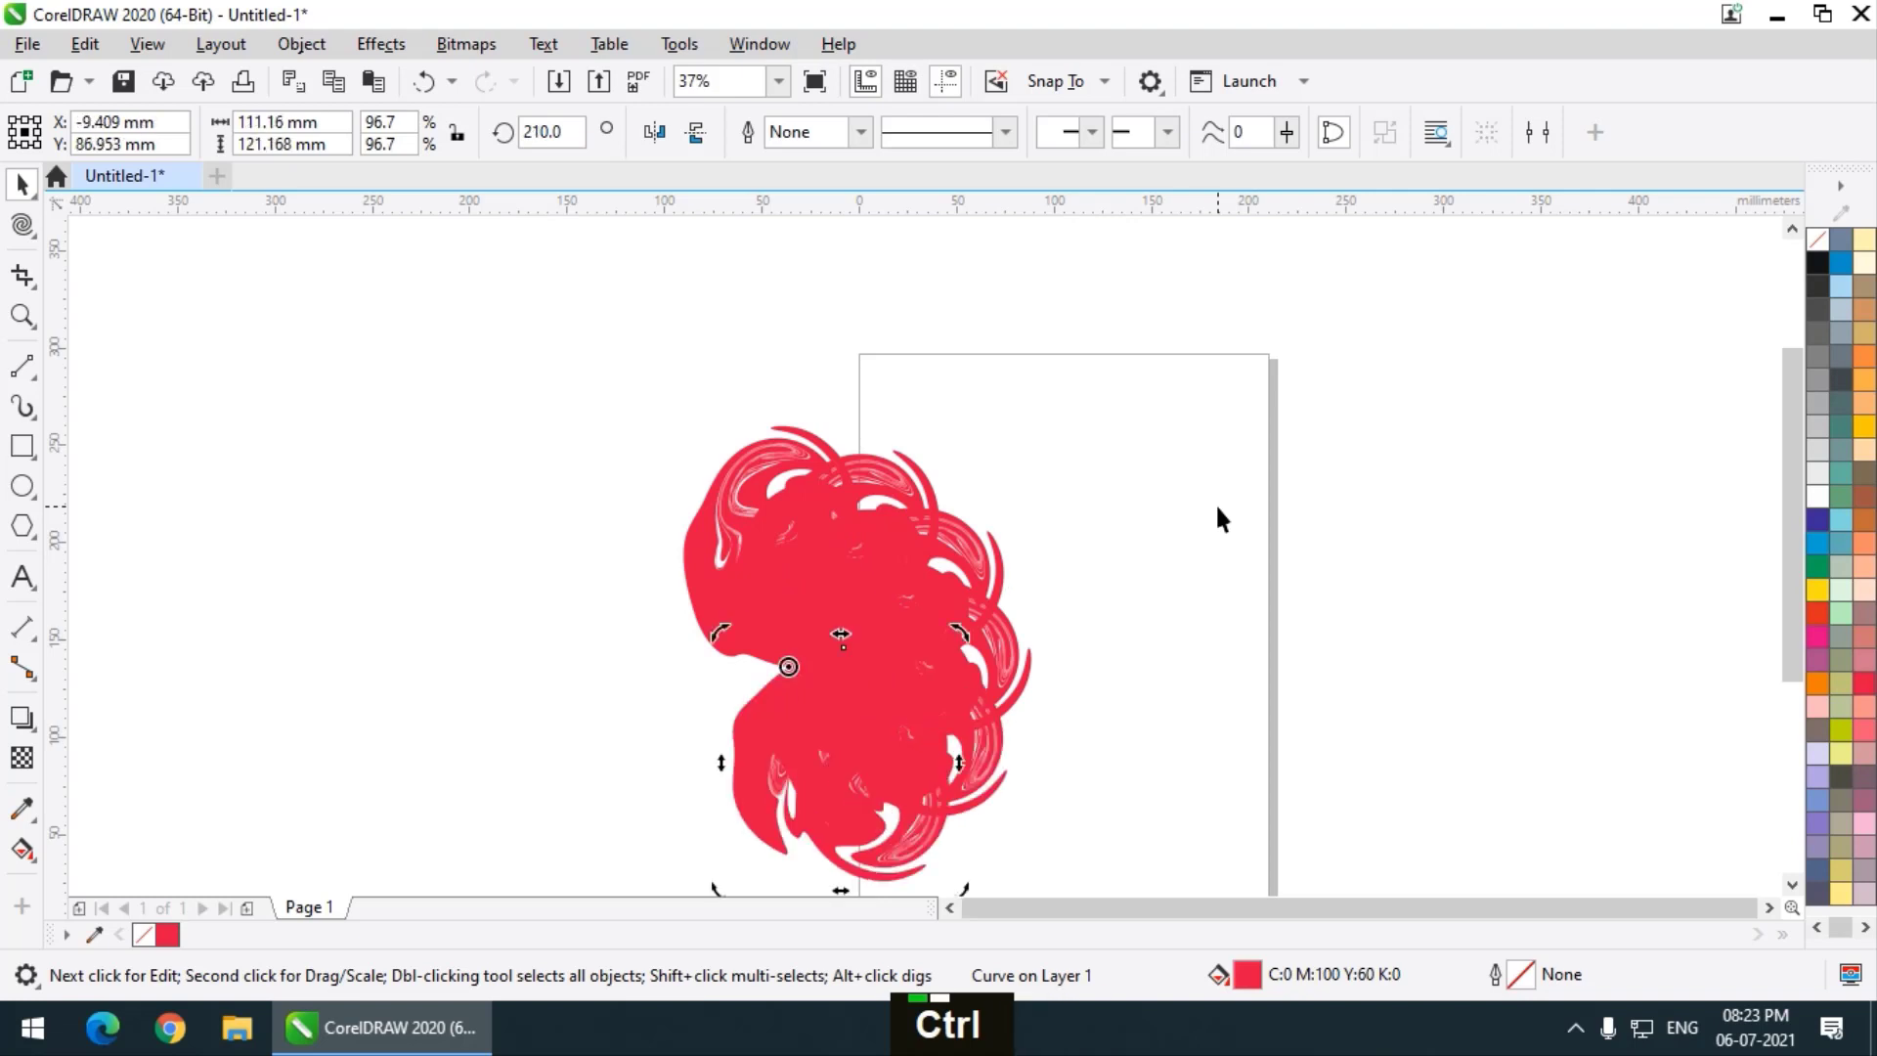
key(ctrl+r)
key(ctrl+r)
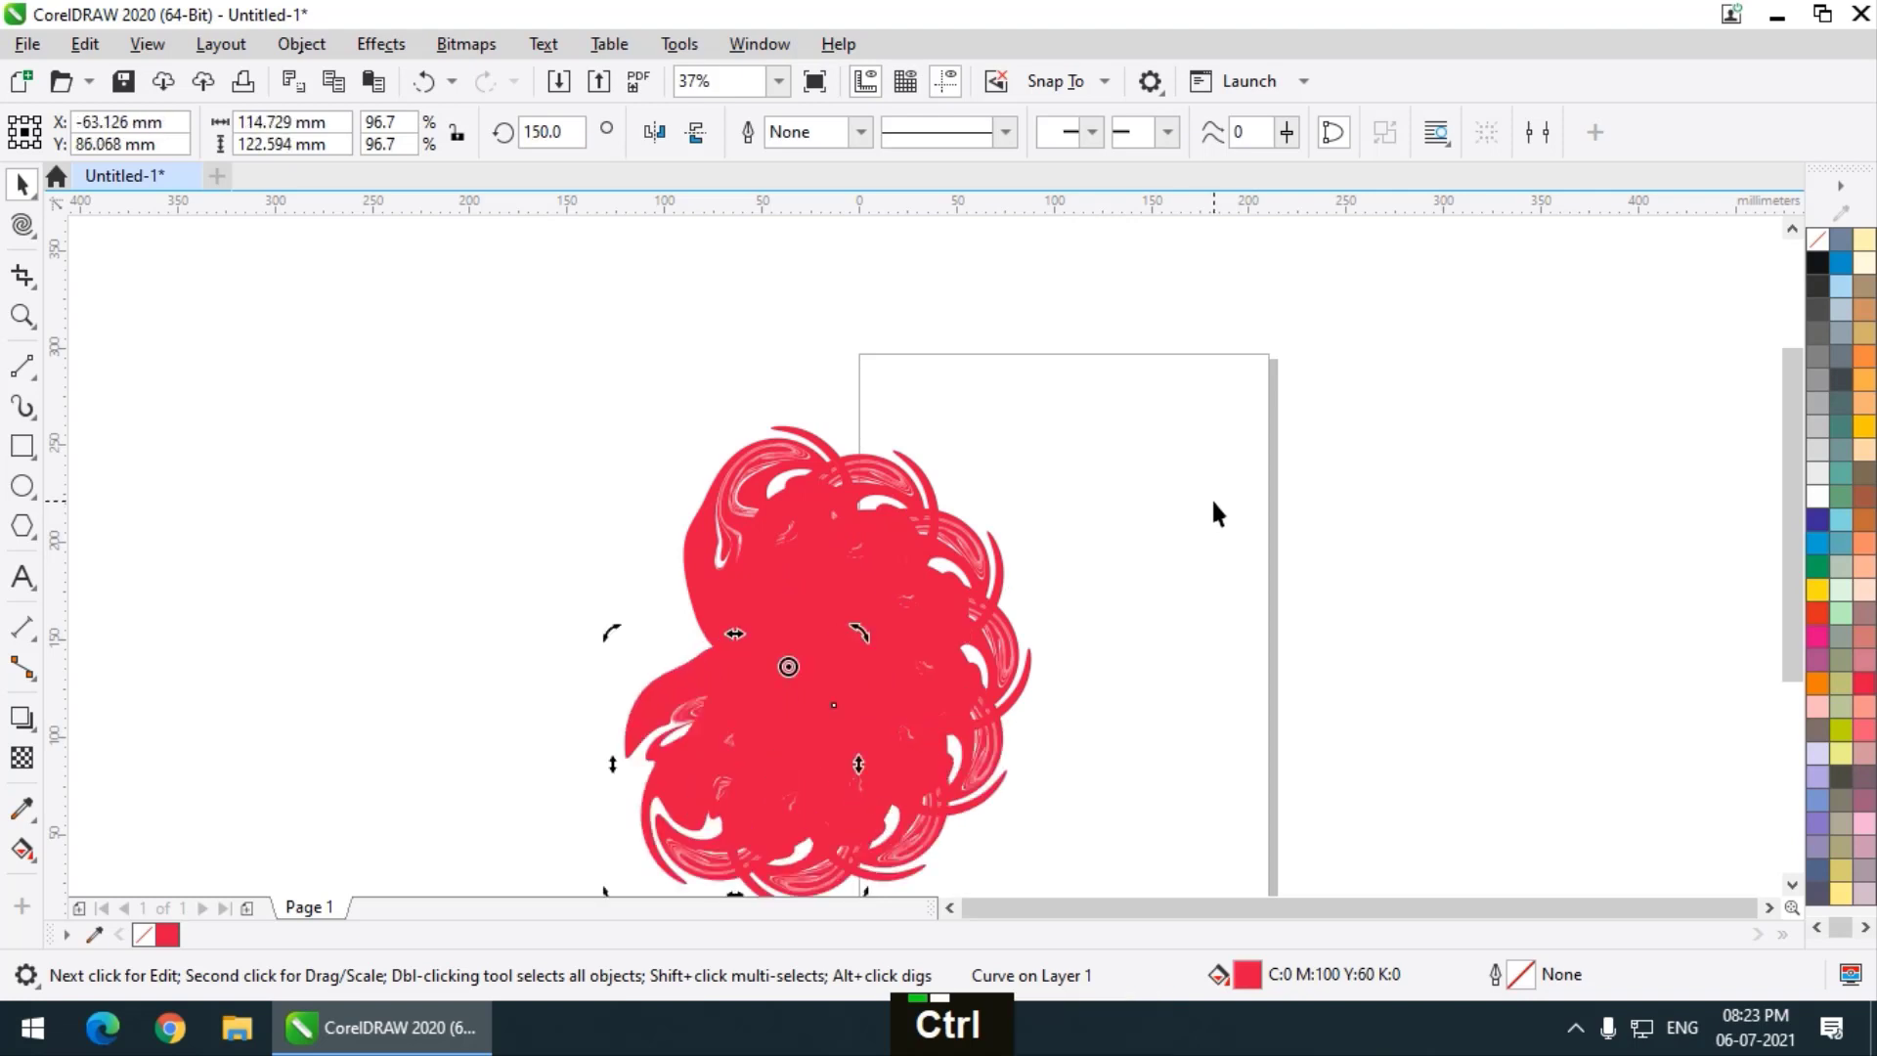
key(ctrl+r)
key(ctrl+r)
key(ctrl+r)
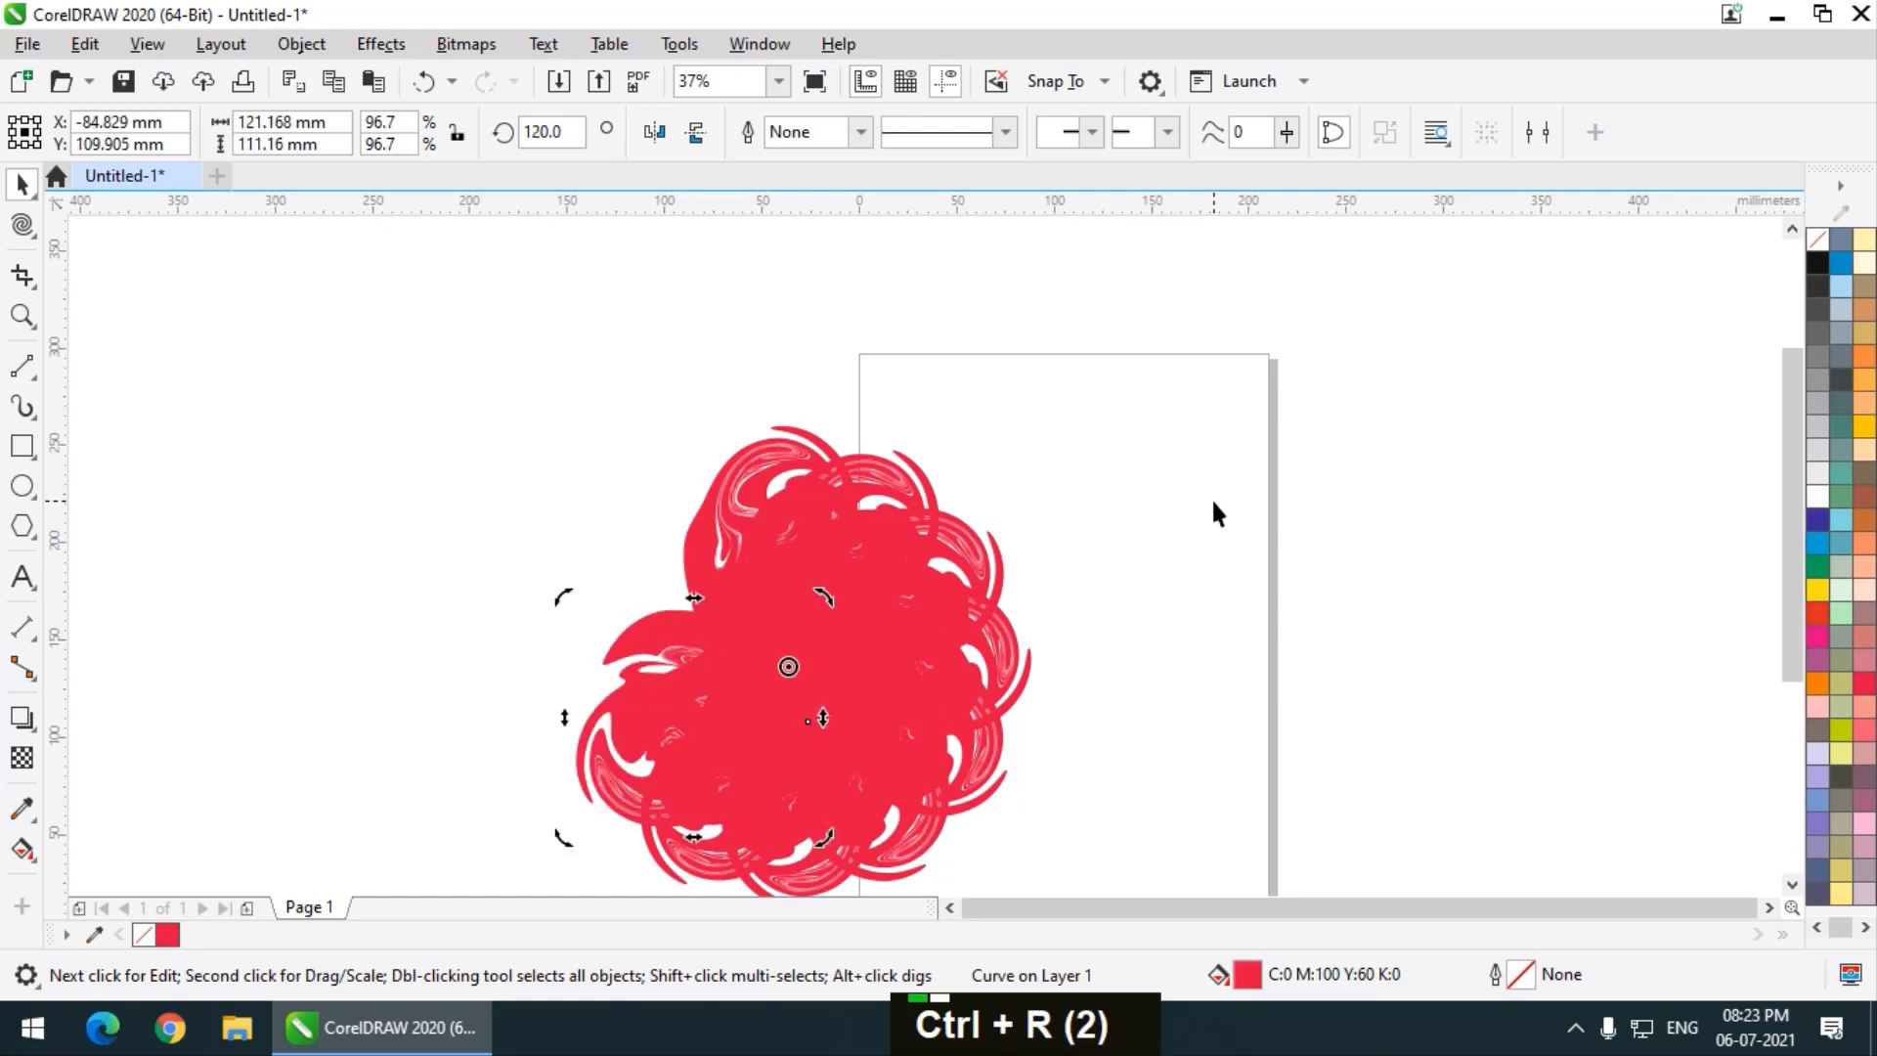
key(ctrl+r)
key(ctrl+r)
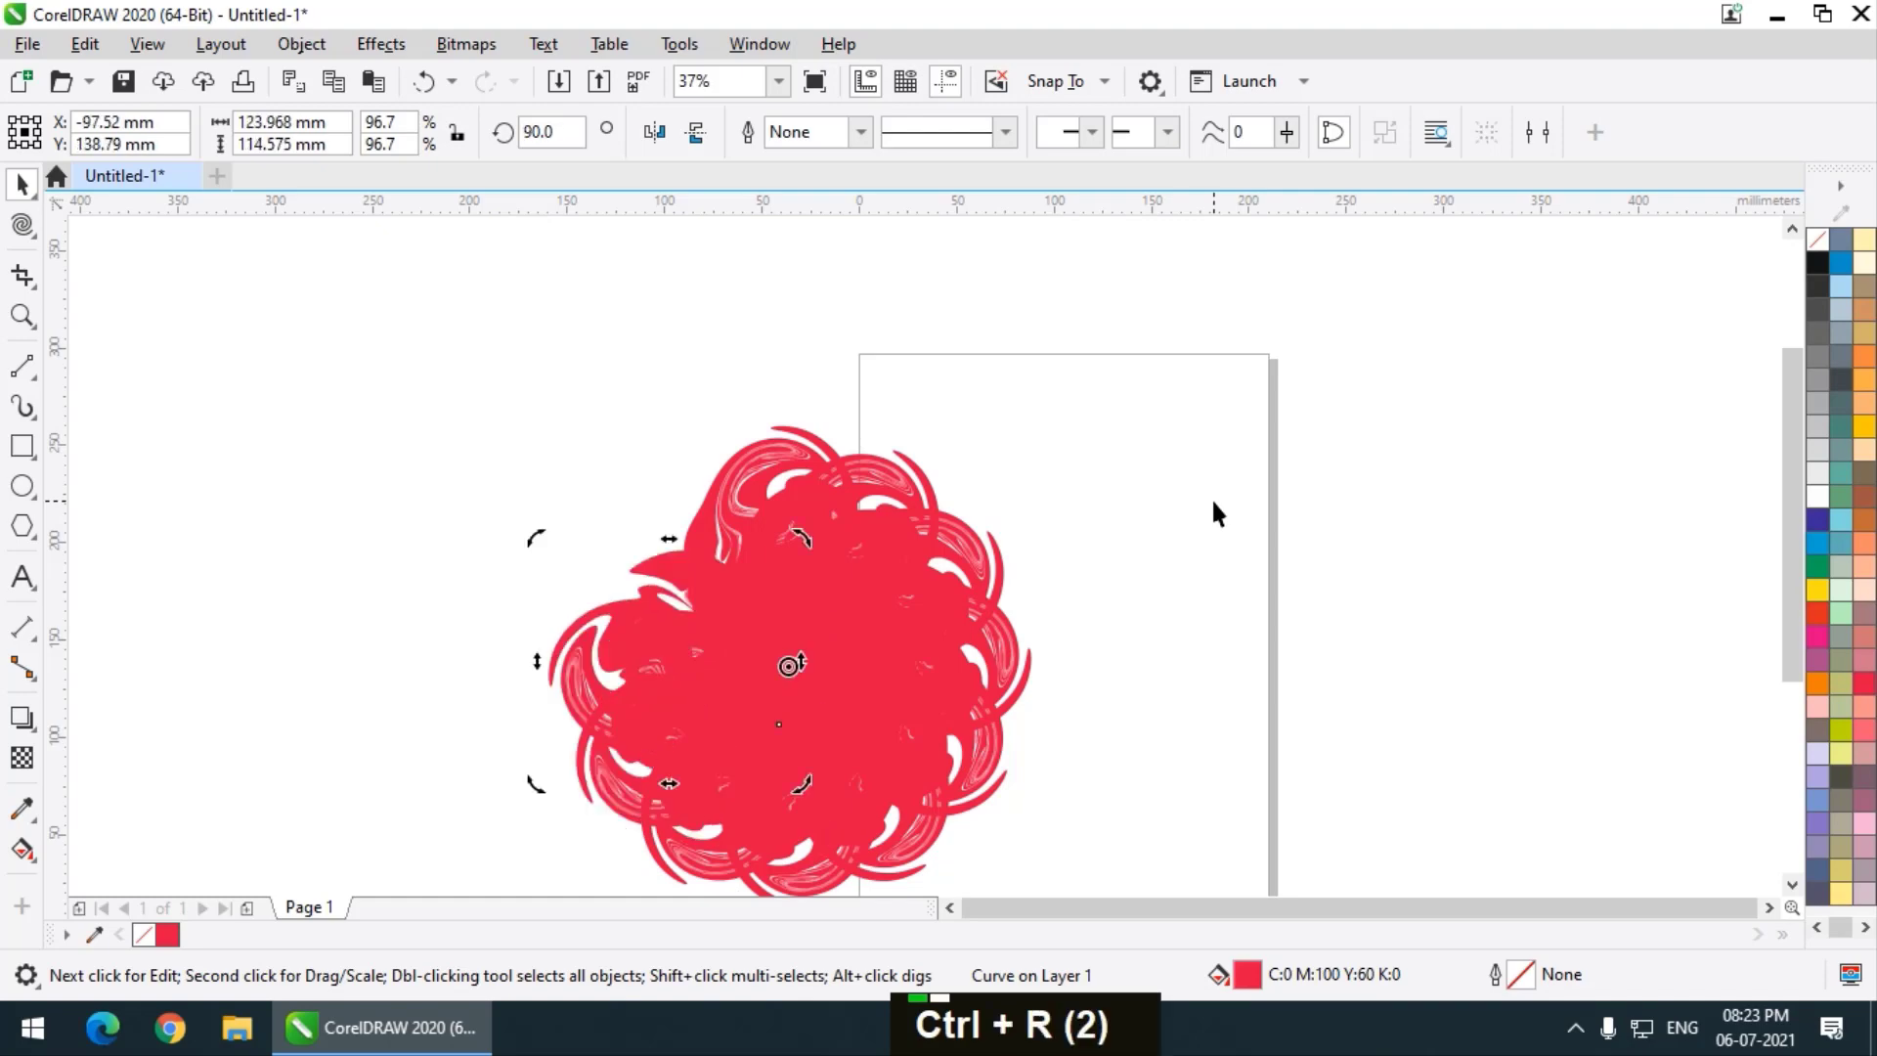
key(ctrl+r)
key(ctrl+r)
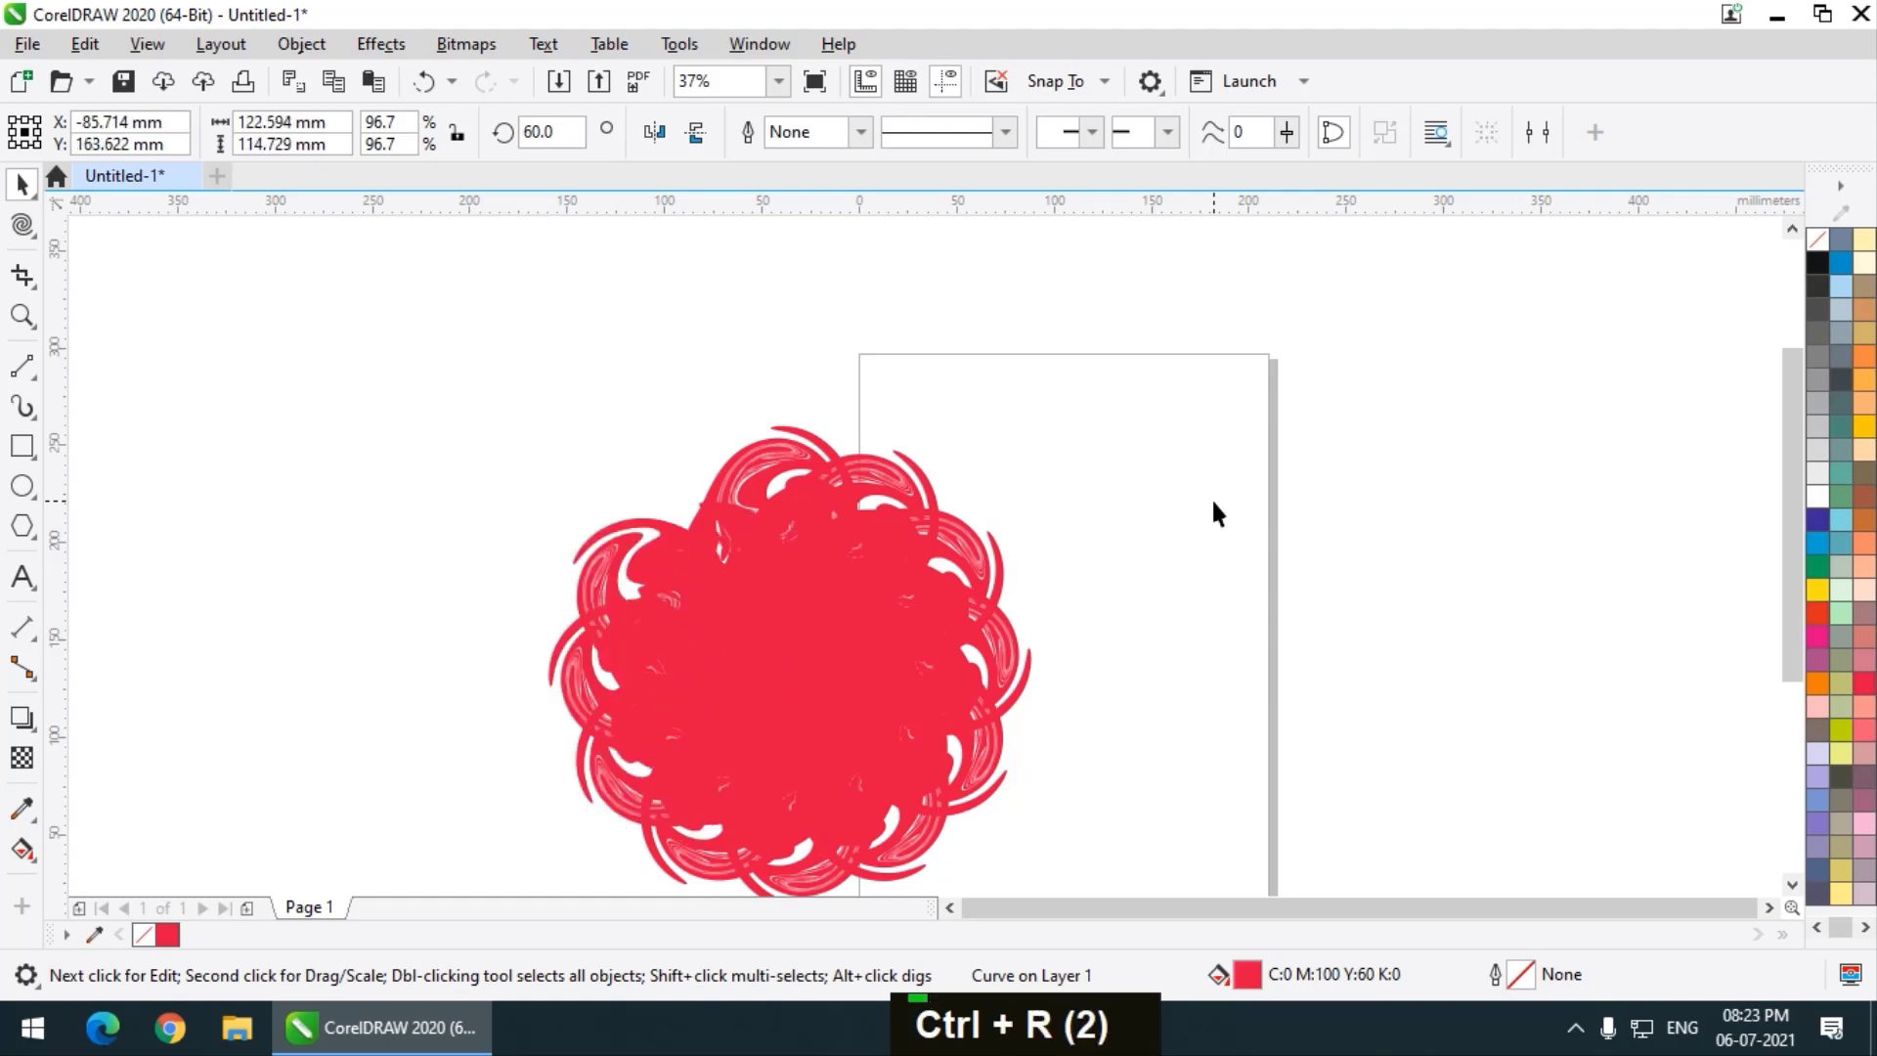
click(1152, 369)
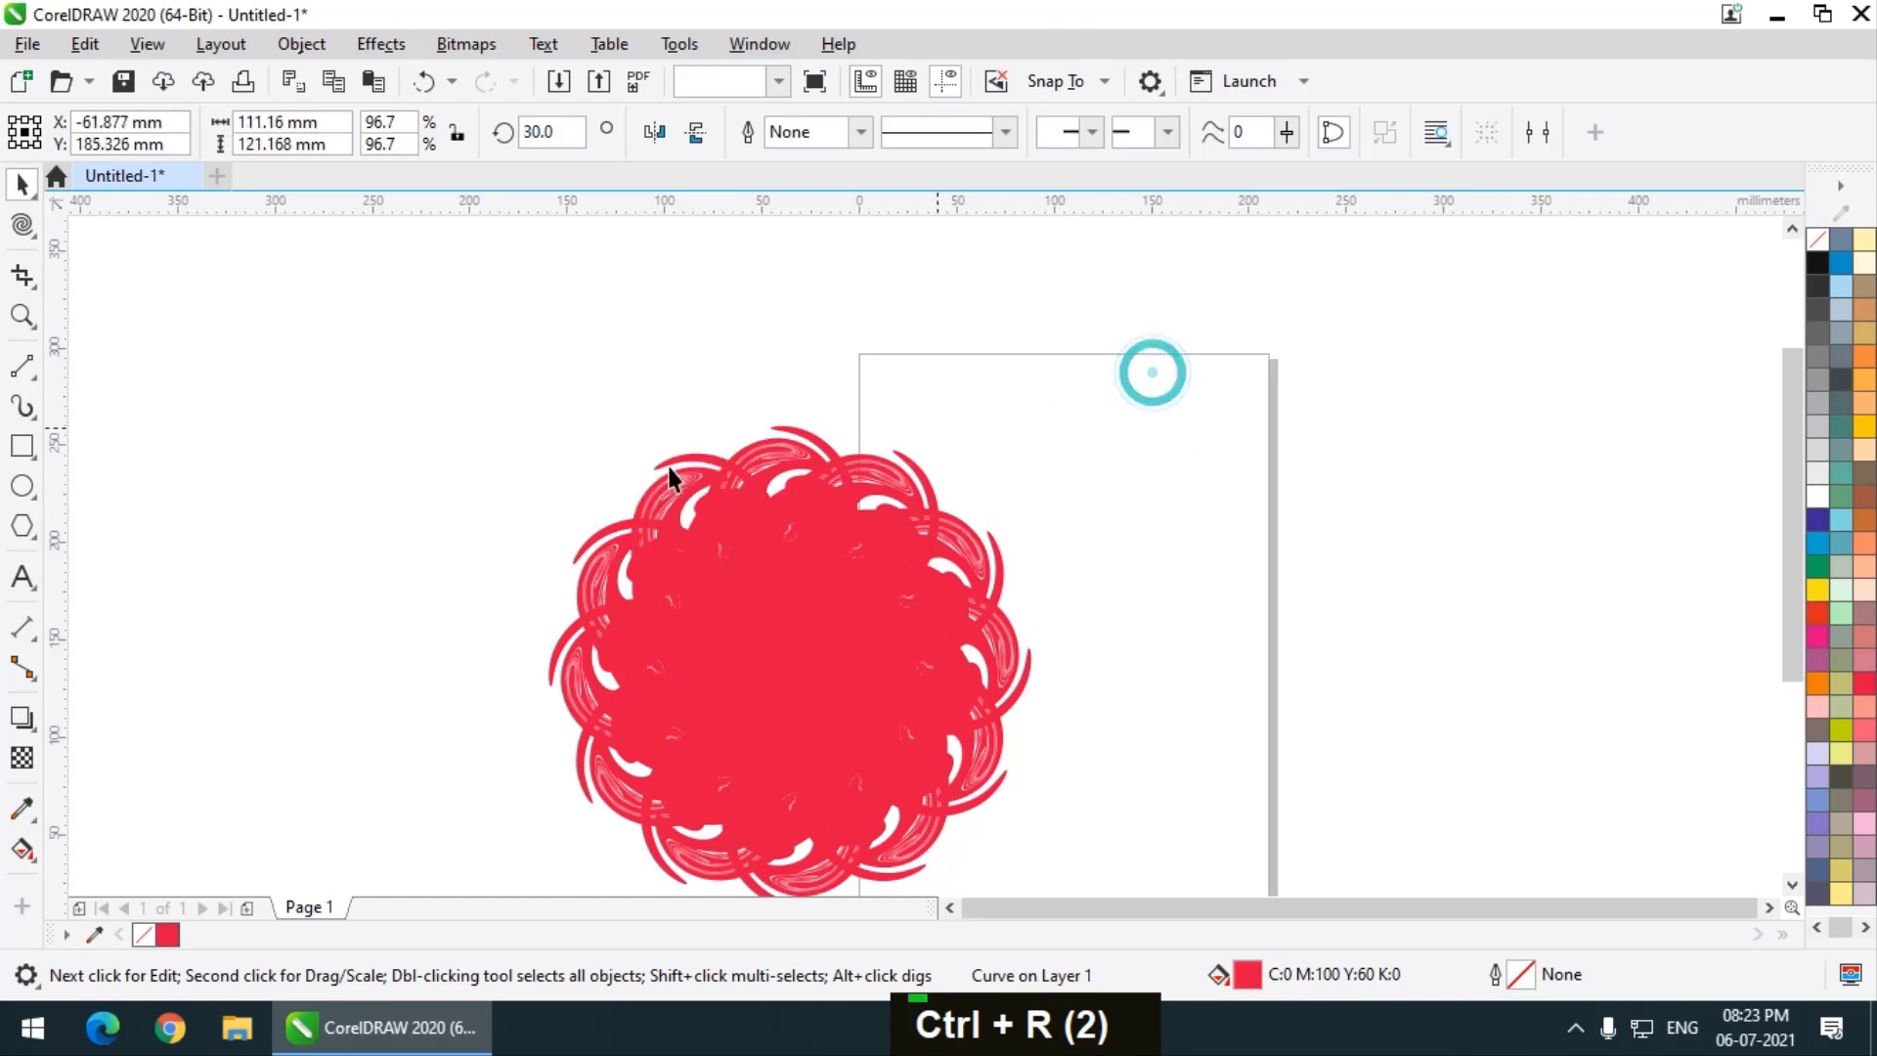
Select all twelve swirled shapes and apply a uniform transparency of 53 to them
scroll(670, 471, down, 1)
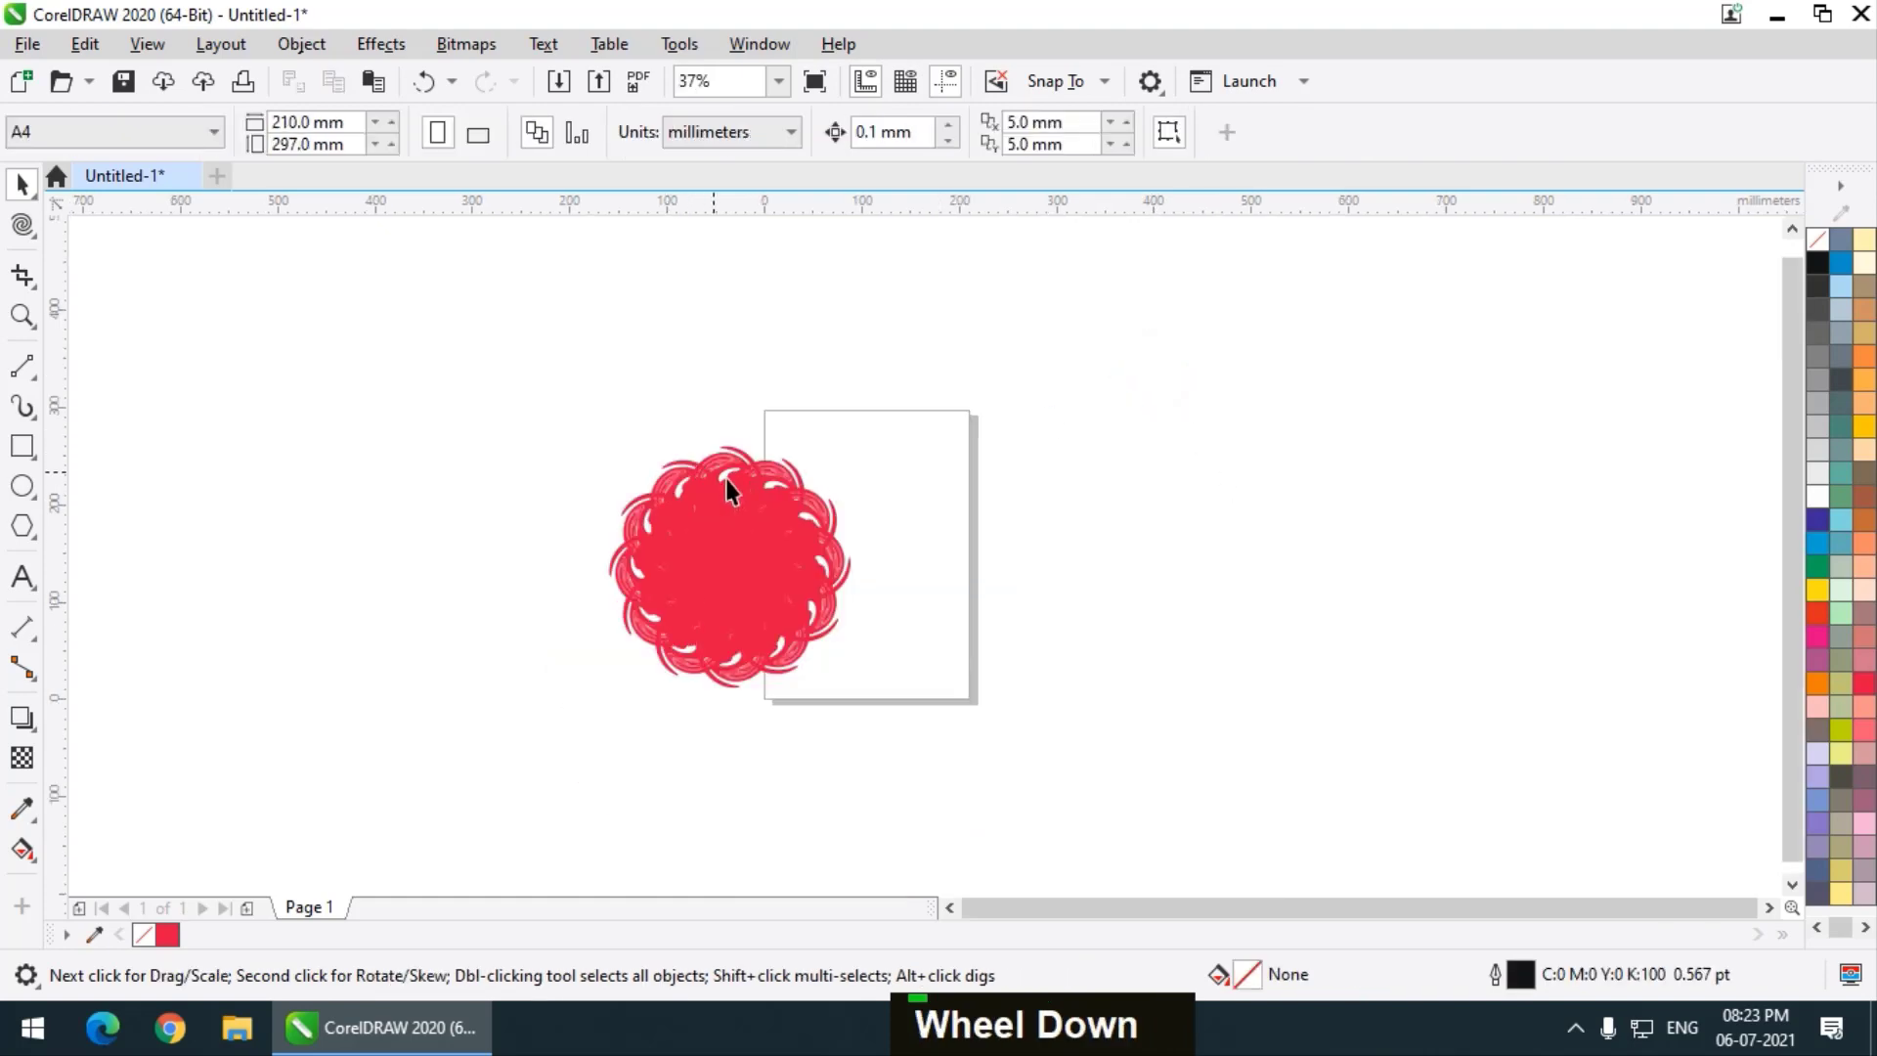
scroll(745, 500, up, 1)
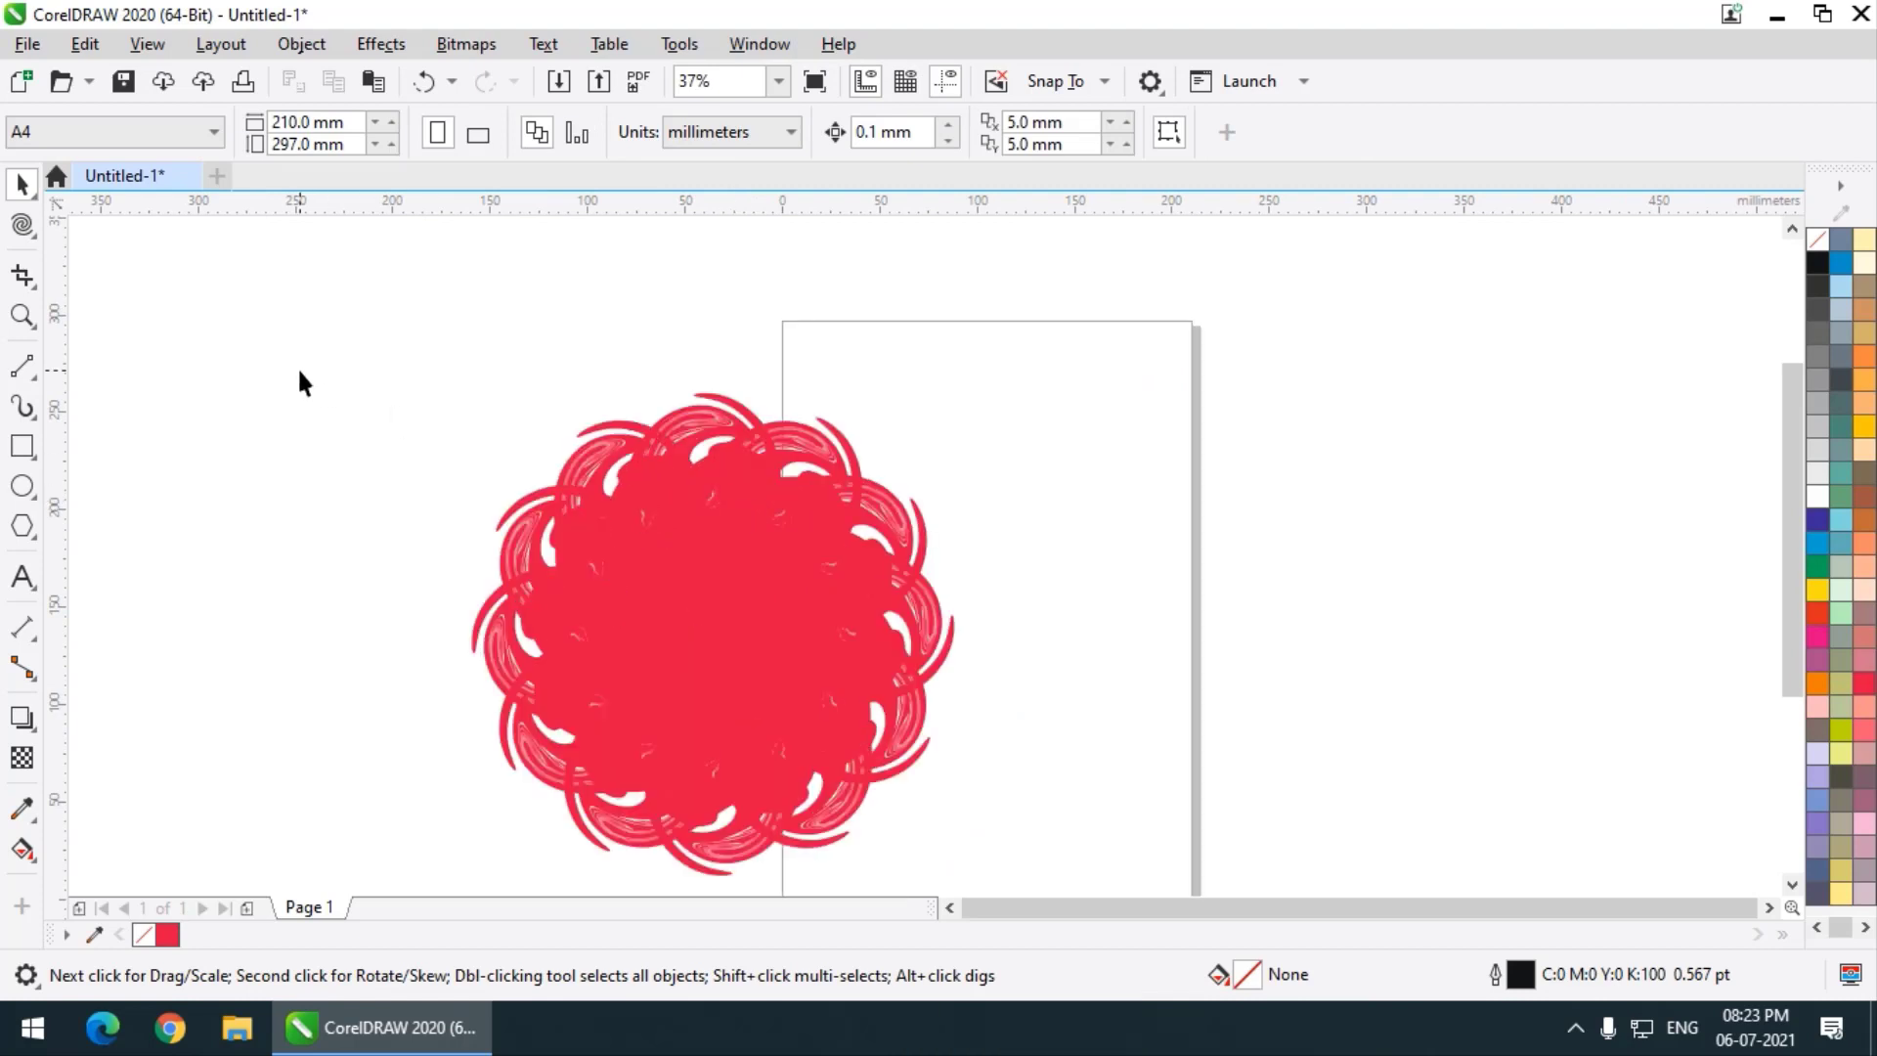
drag(280, 344, 1105, 860)
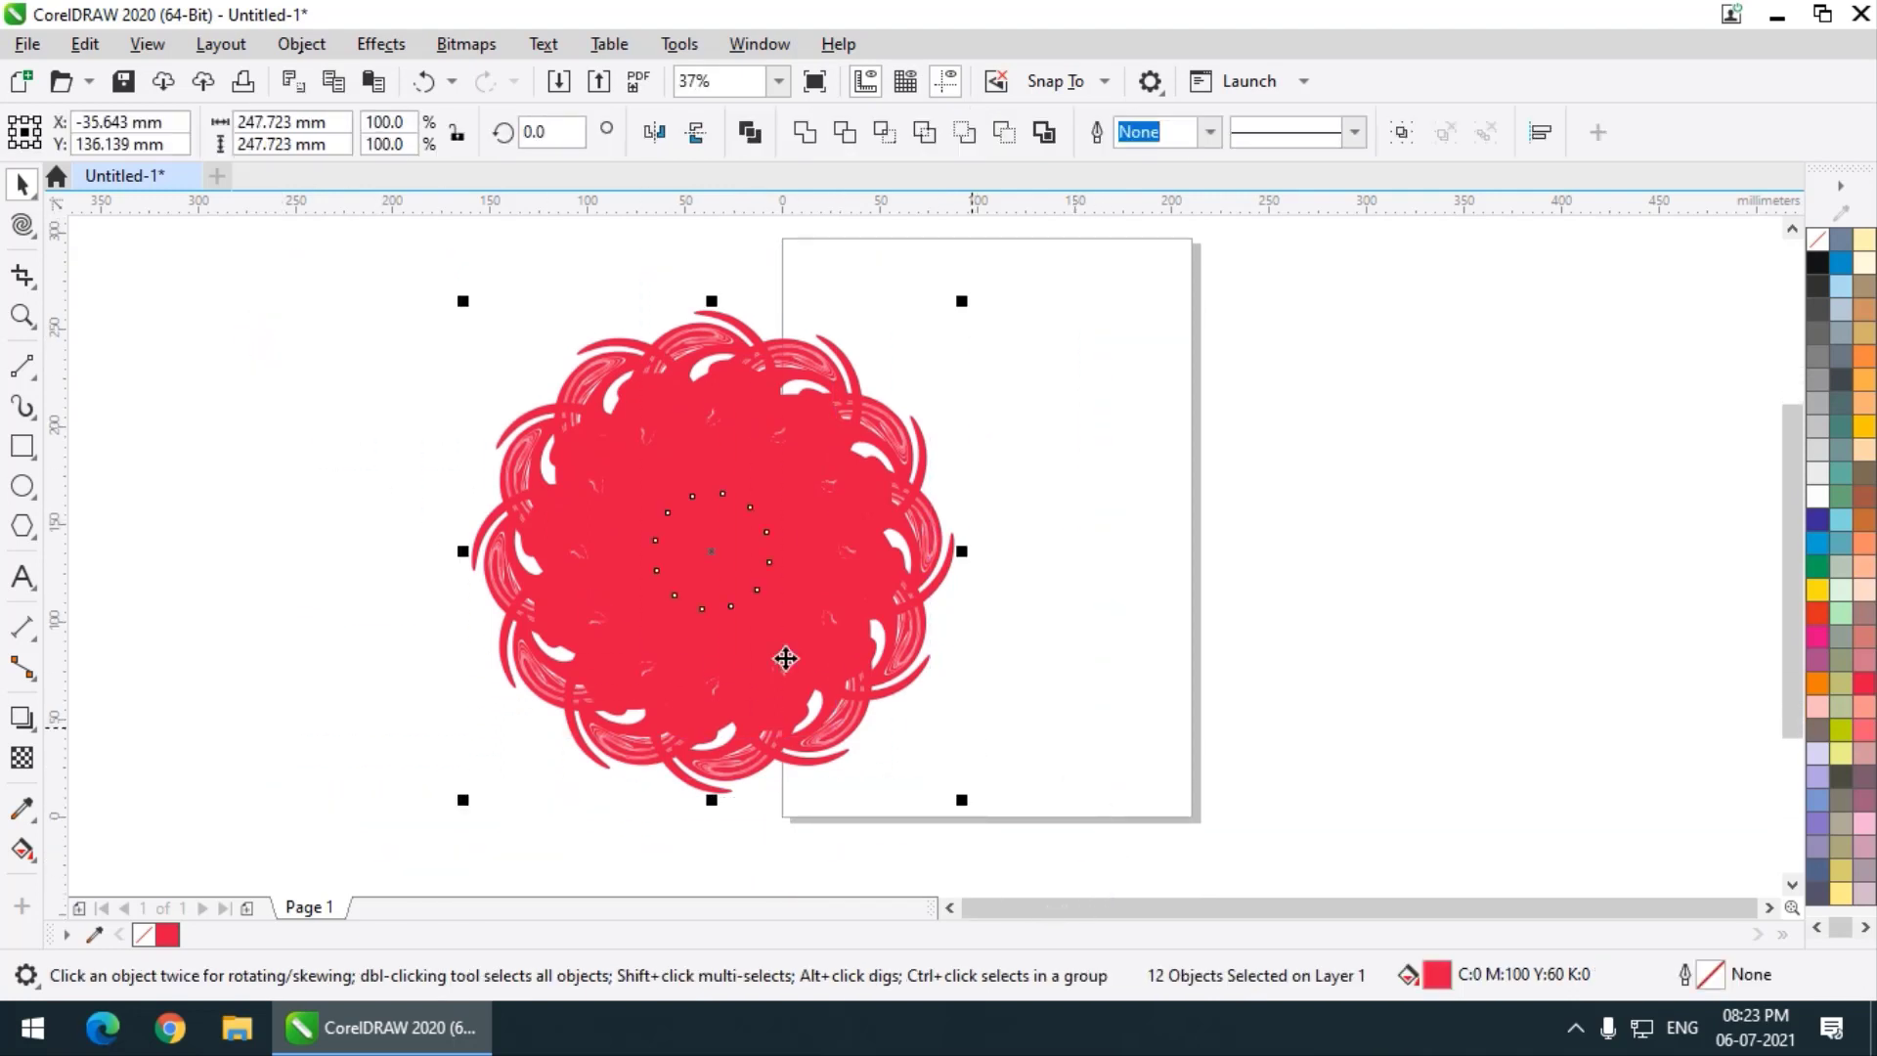
click(22, 757)
click(650, 824)
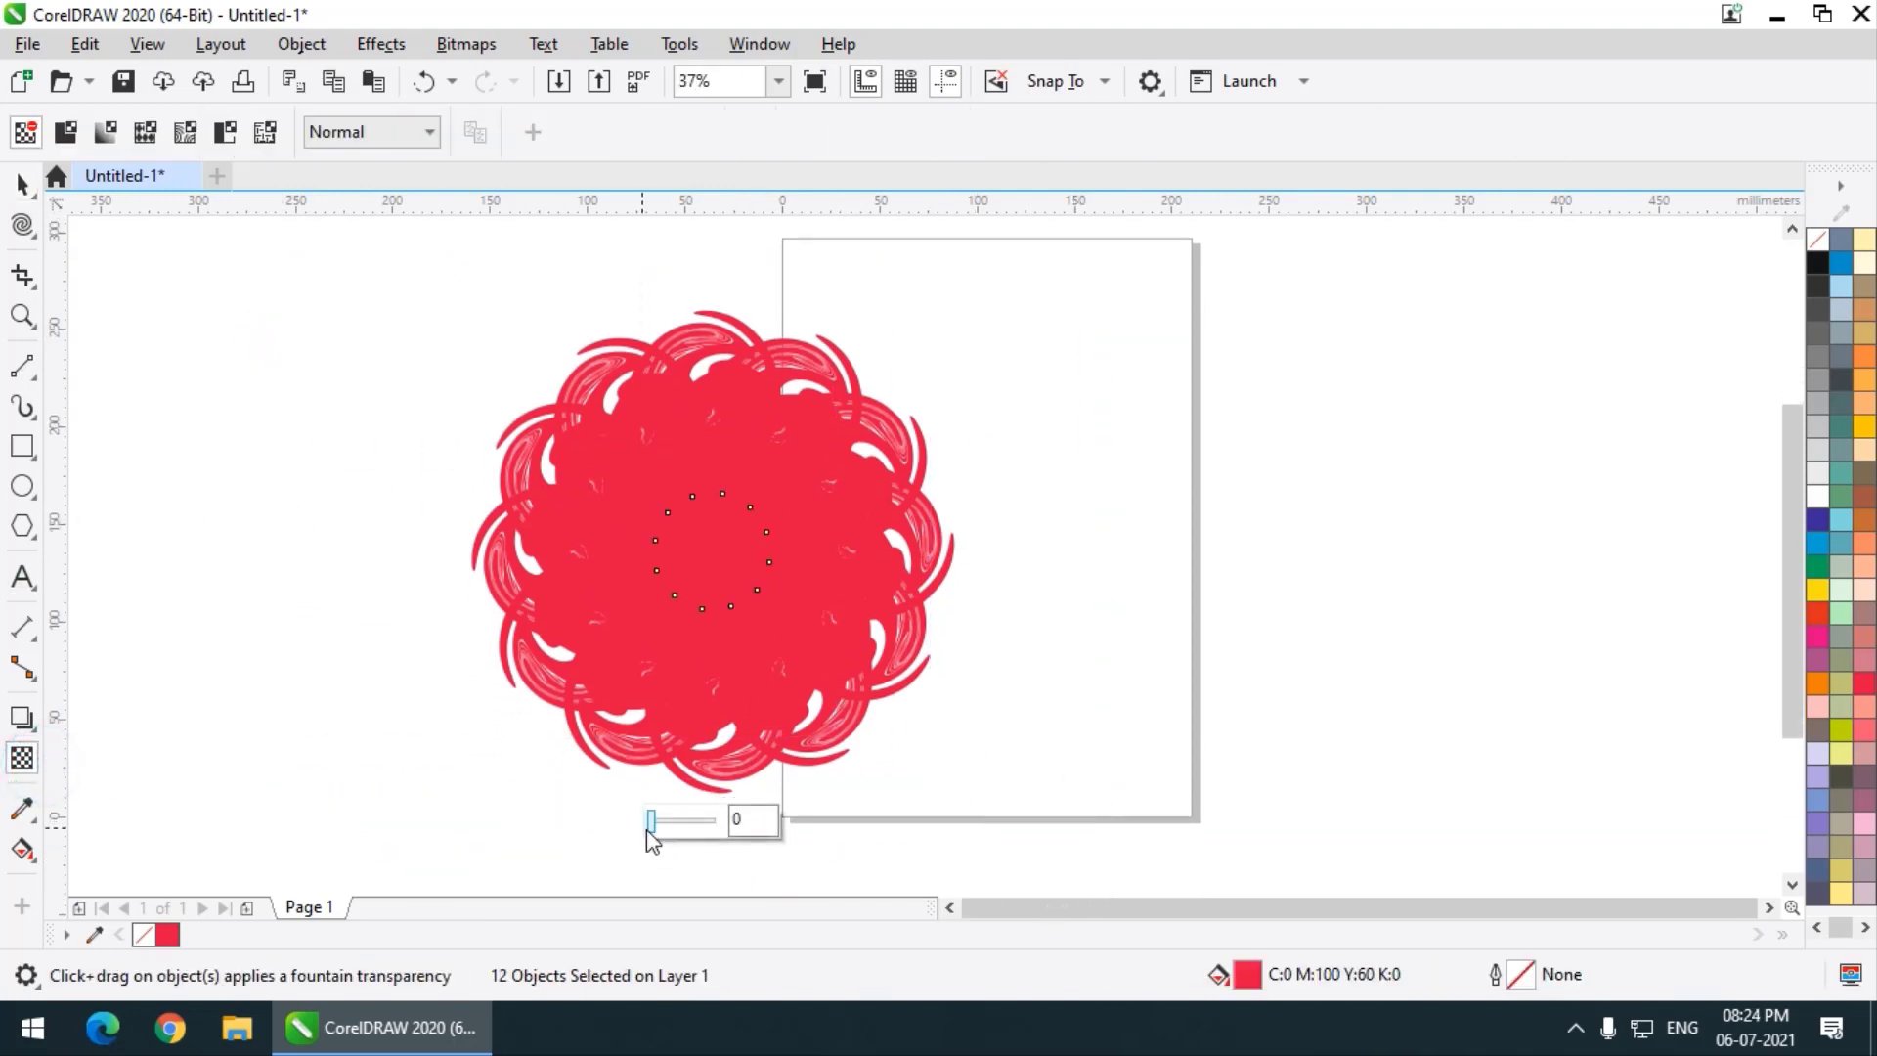
drag(651, 831, 687, 833)
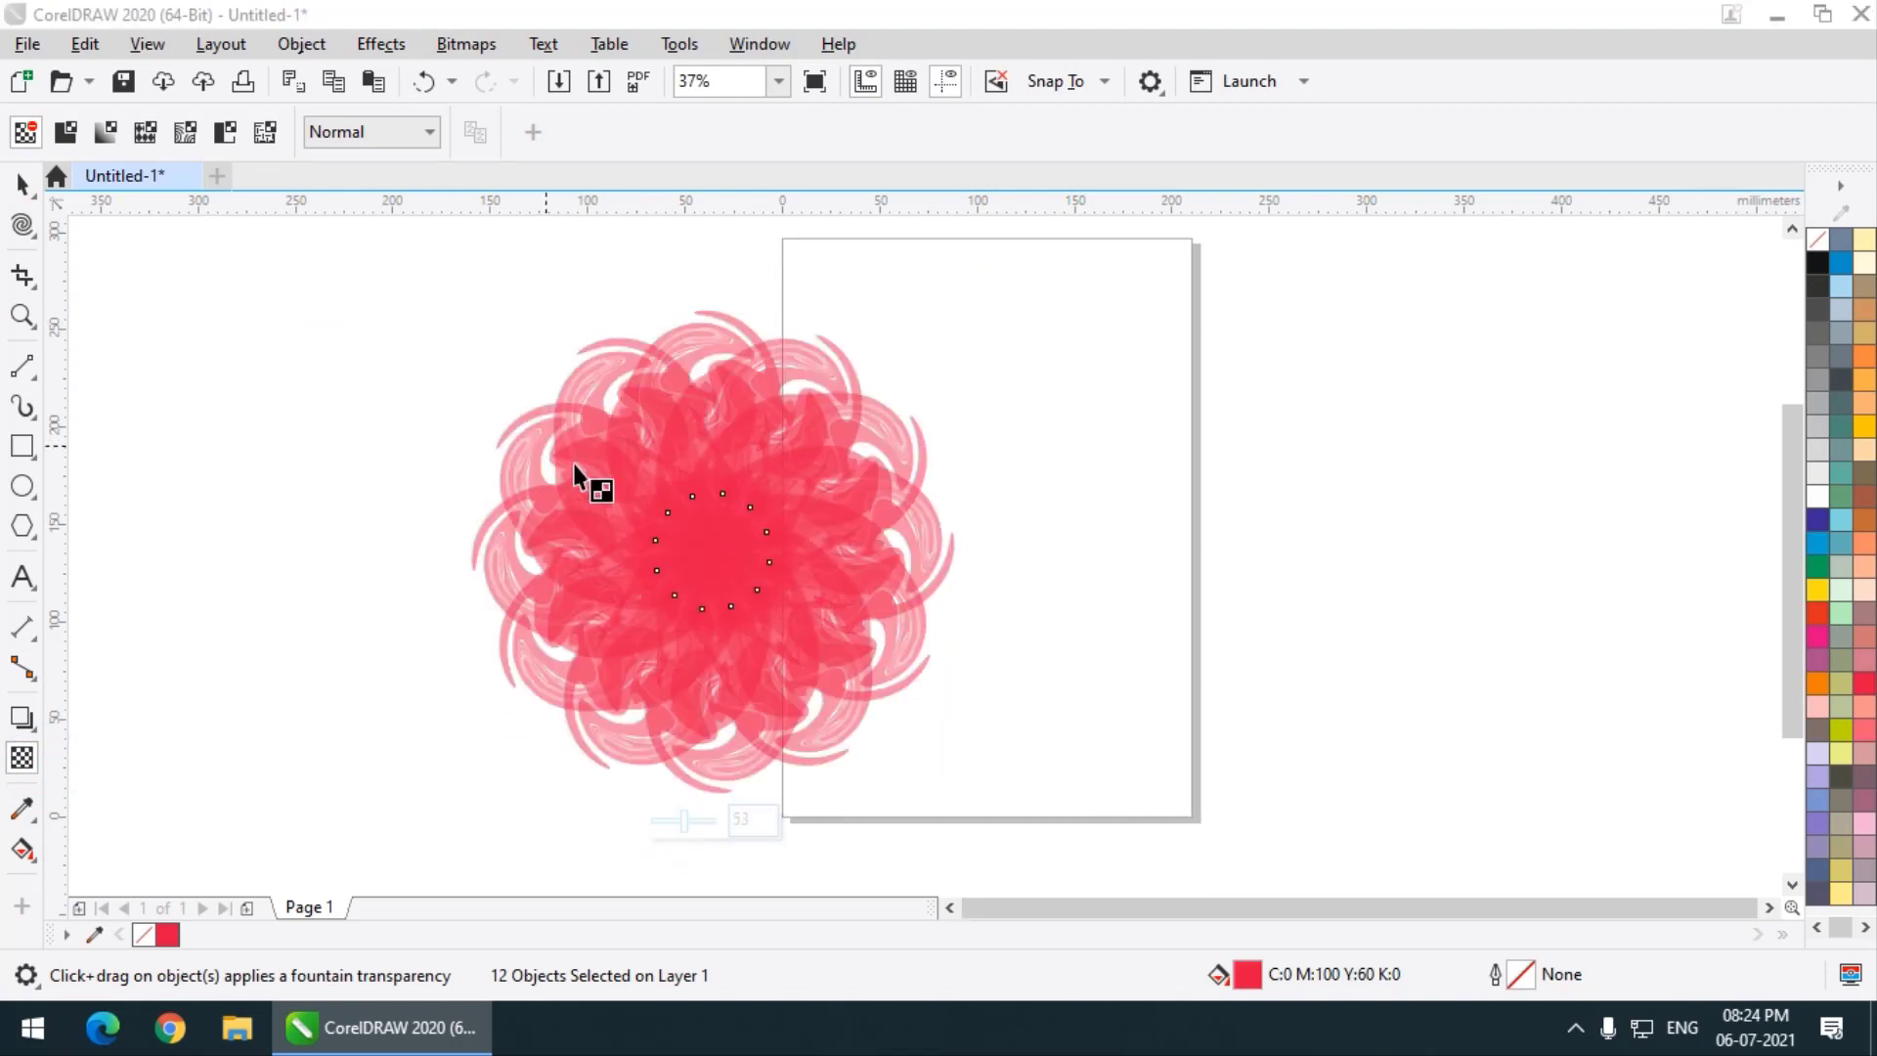
Select the transparent petals of the flower pattern with a selection frame and group them
click(21, 184)
drag(264, 322, 1076, 826)
key(ctrl+g)
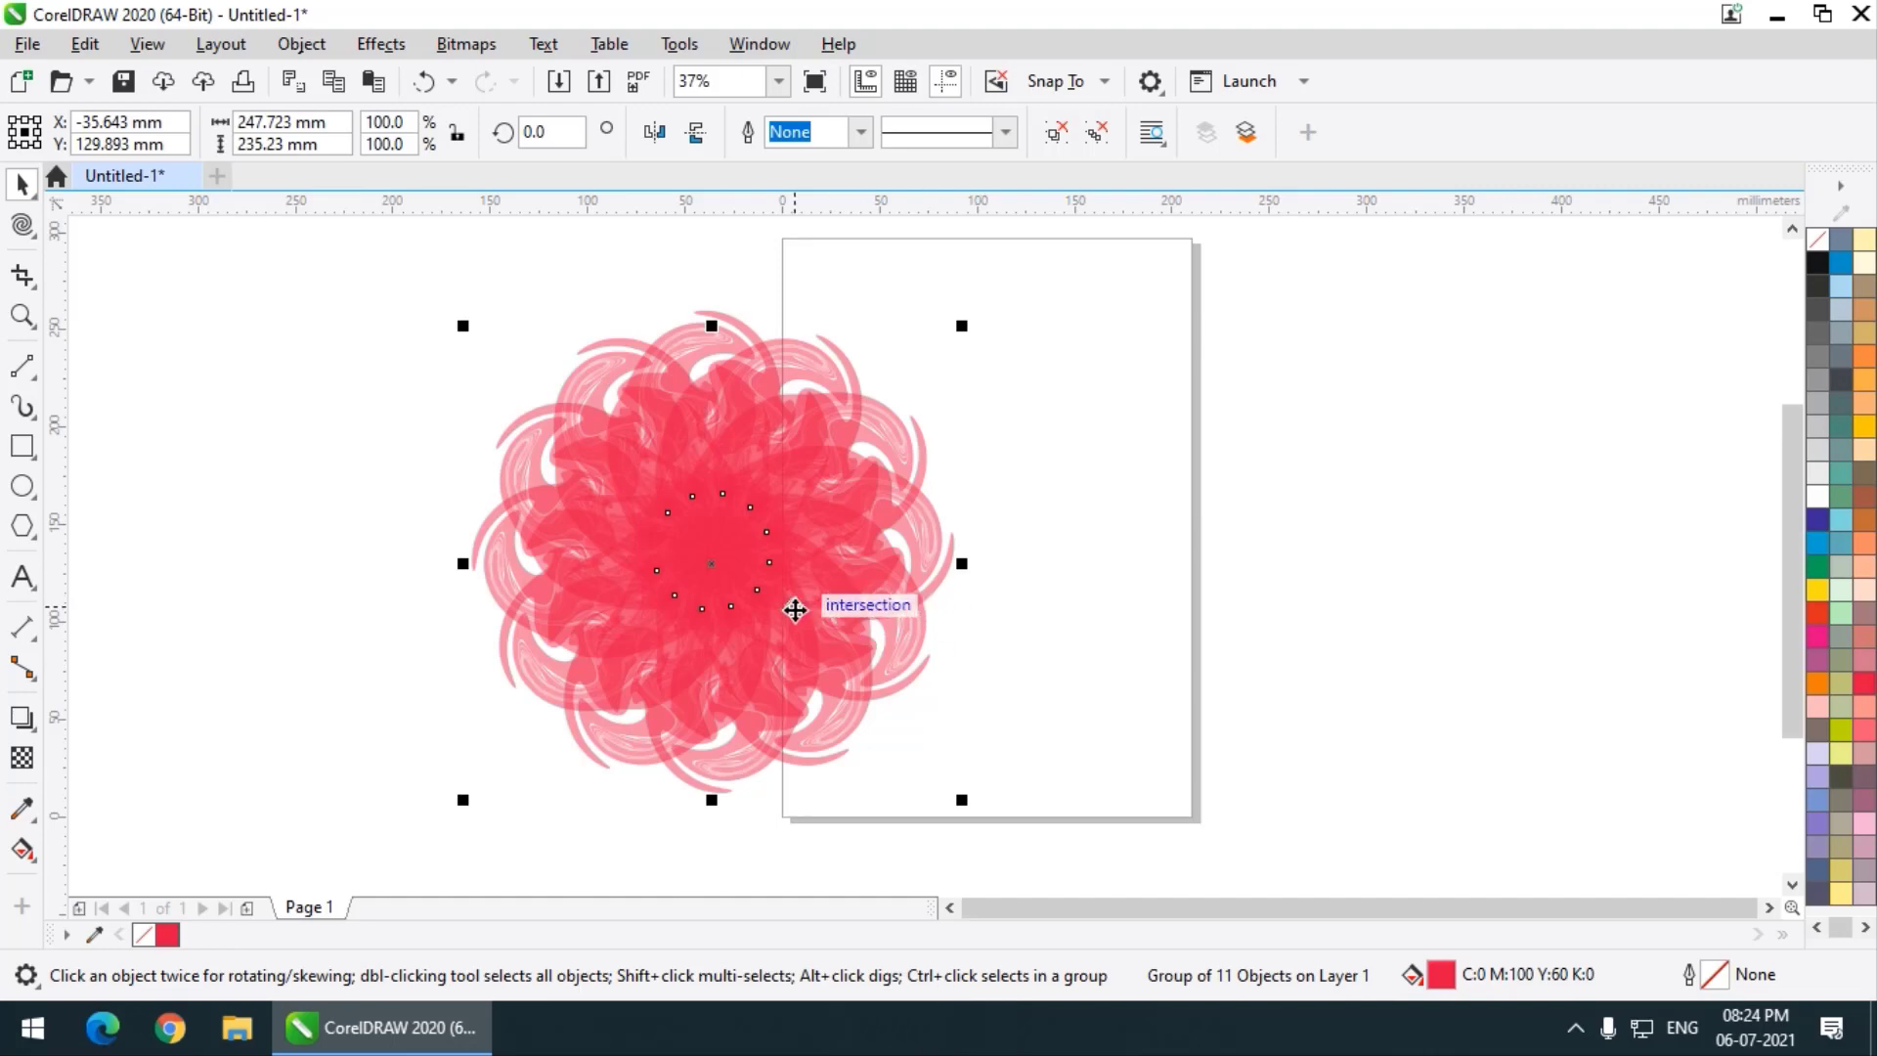
Place a copy of the grouped flower about 299 mm to the right of the original and fill it with cyan (C:100)
drag(766, 607, 1346, 647)
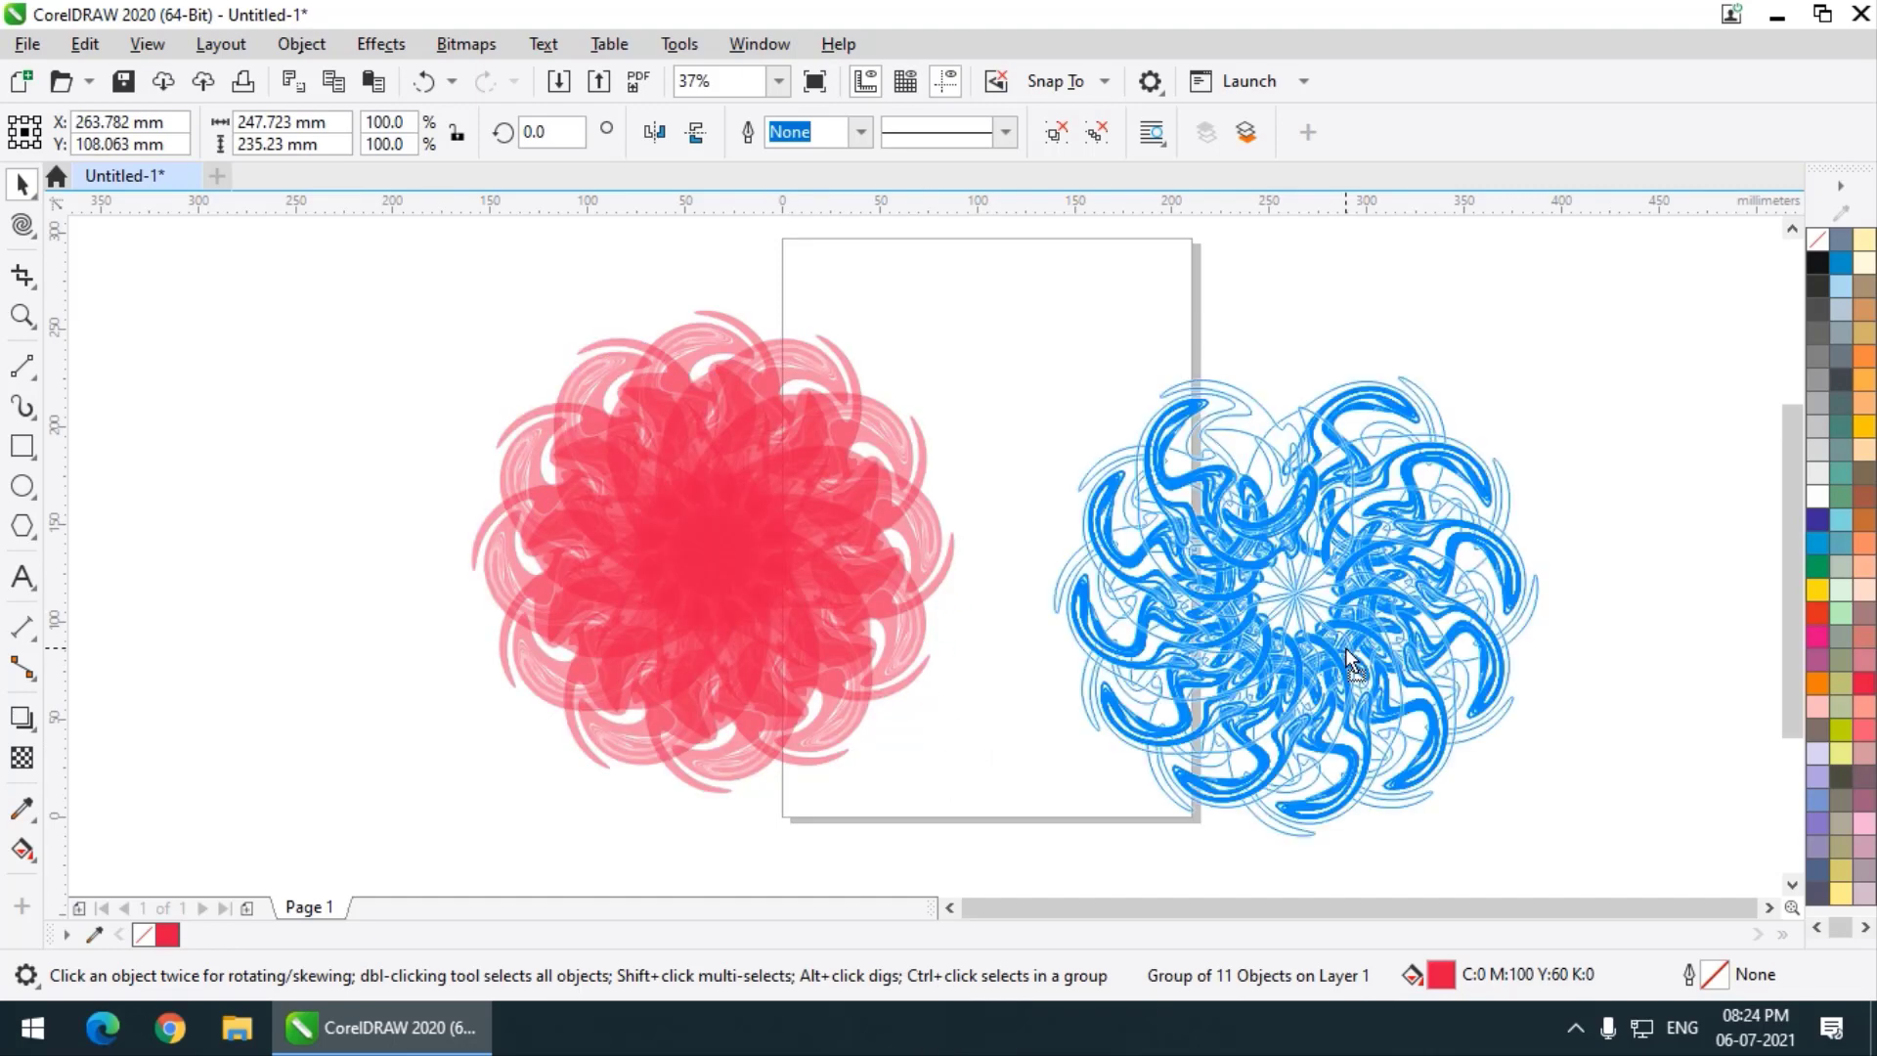
right_click(1345, 647)
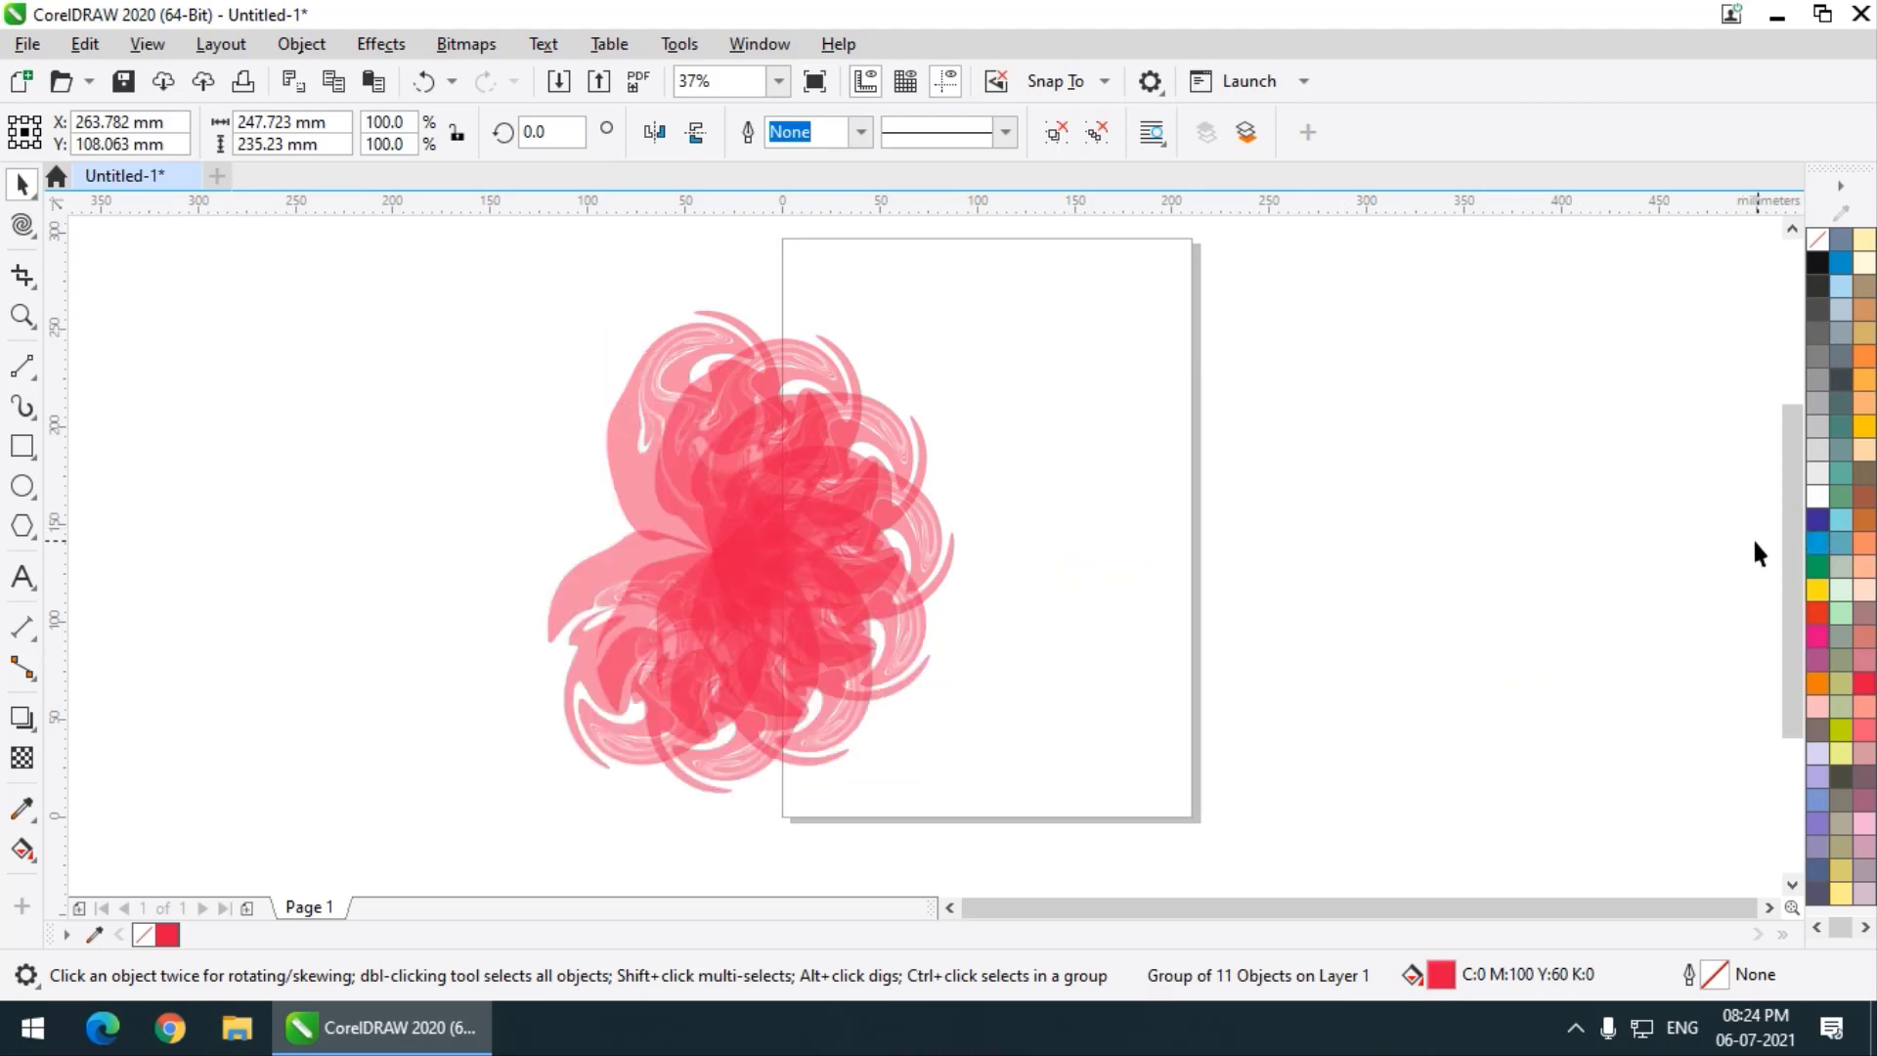
key(ctrl+d)
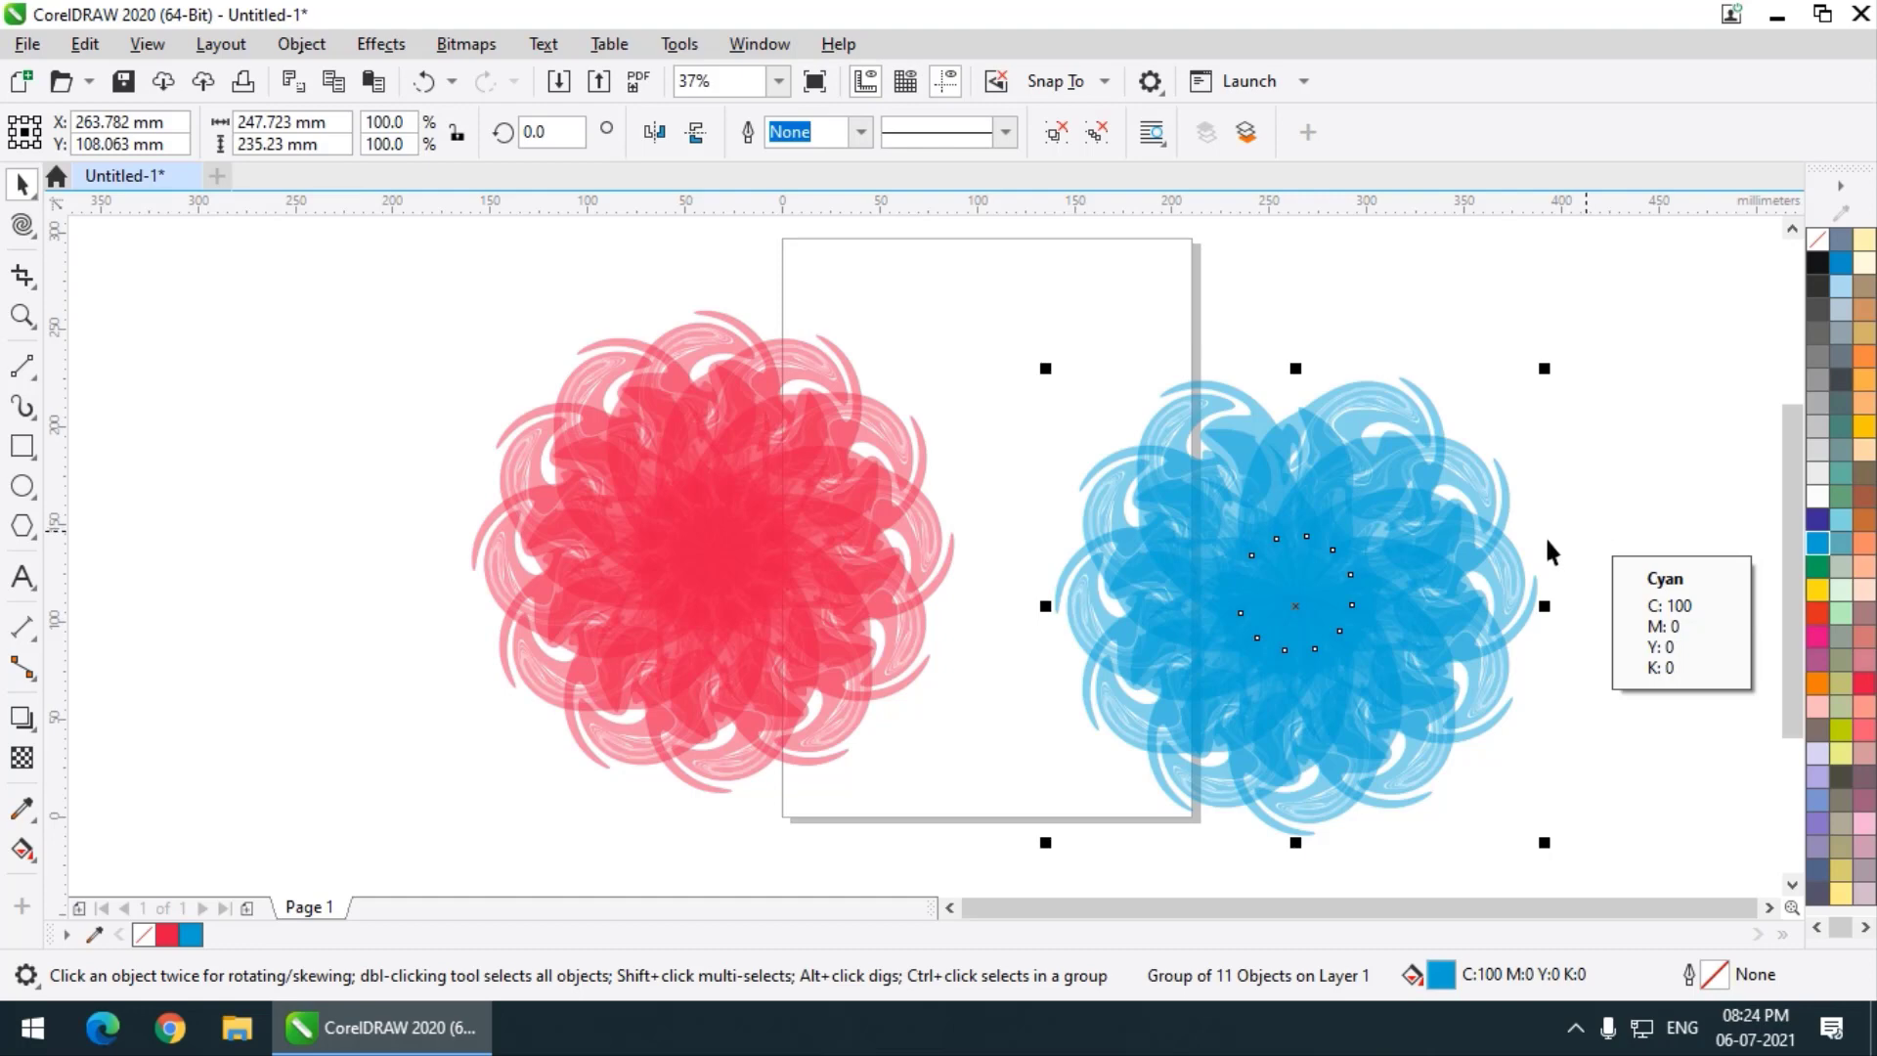
Delete the cyan flower and the red flower to clear the drawing area
key(Delete)
drag(360, 293, 1114, 800)
key(Delete)
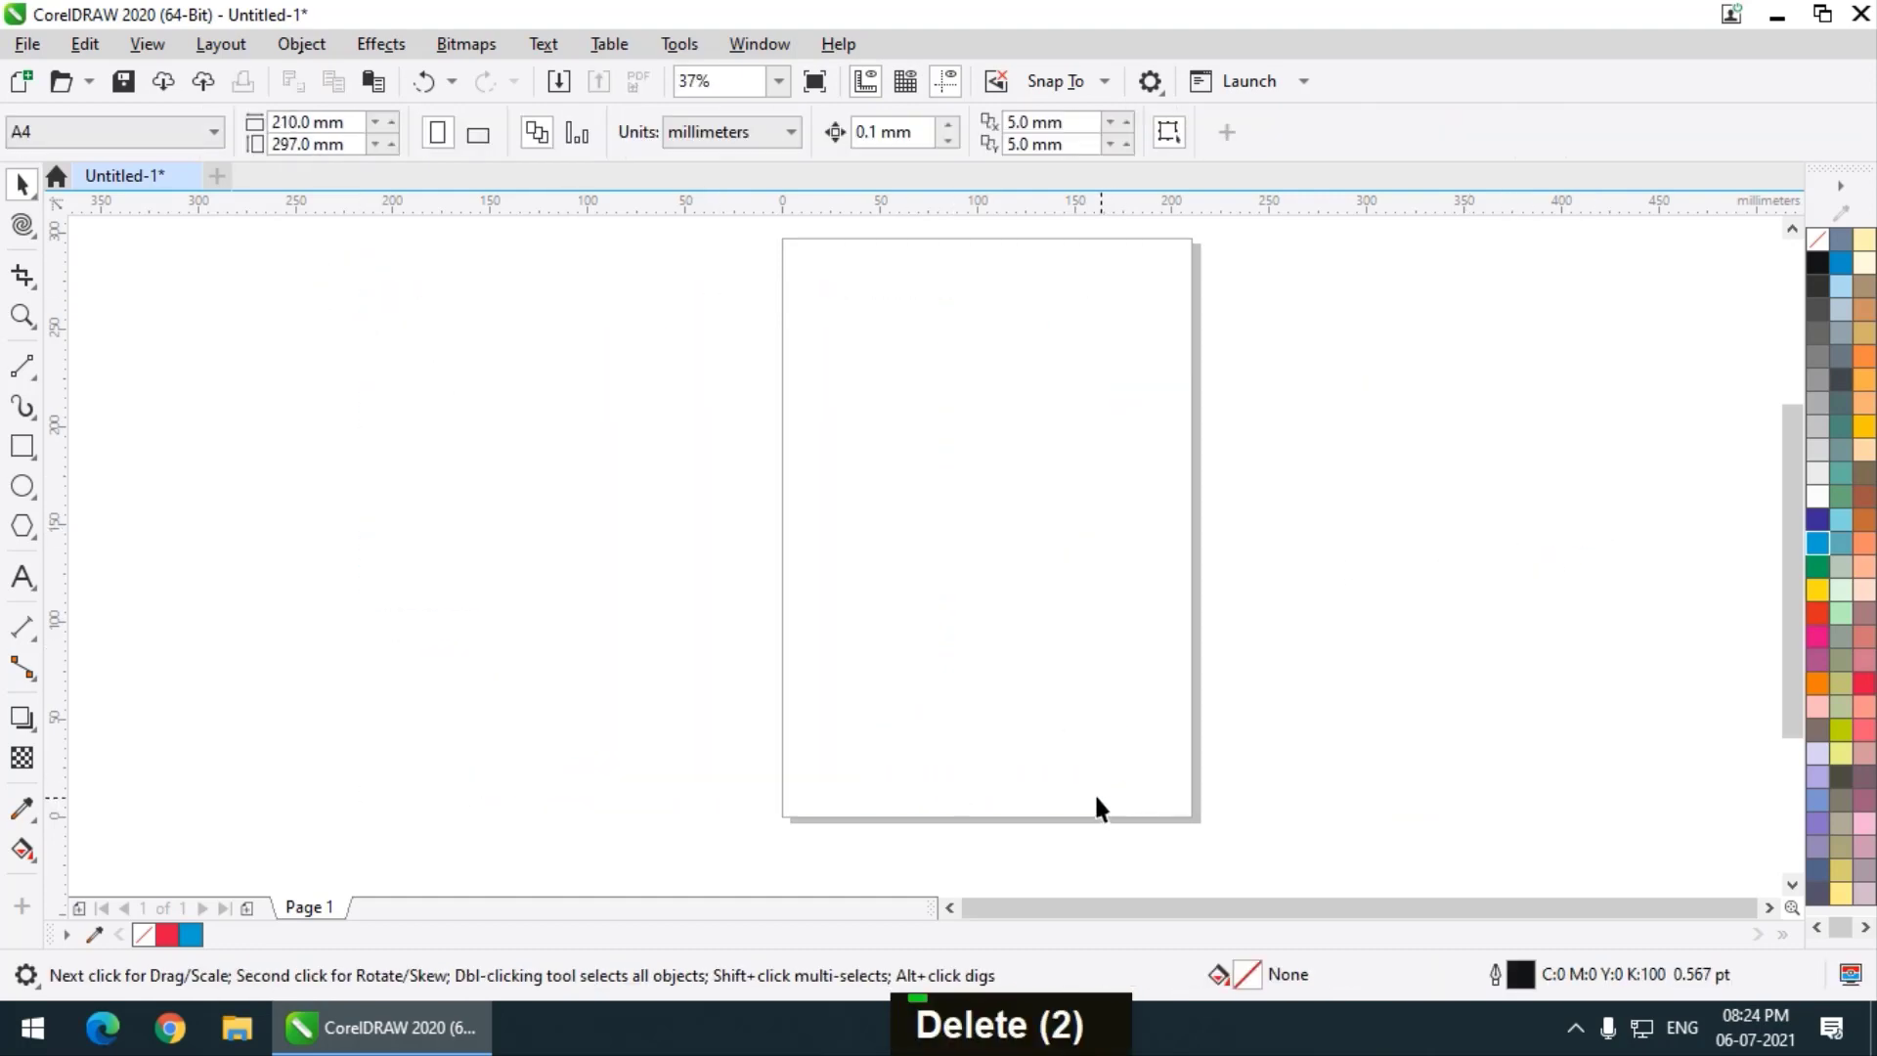
Draw a vertical straight line about 301 mm long beside the page's left edge
click(33, 233)
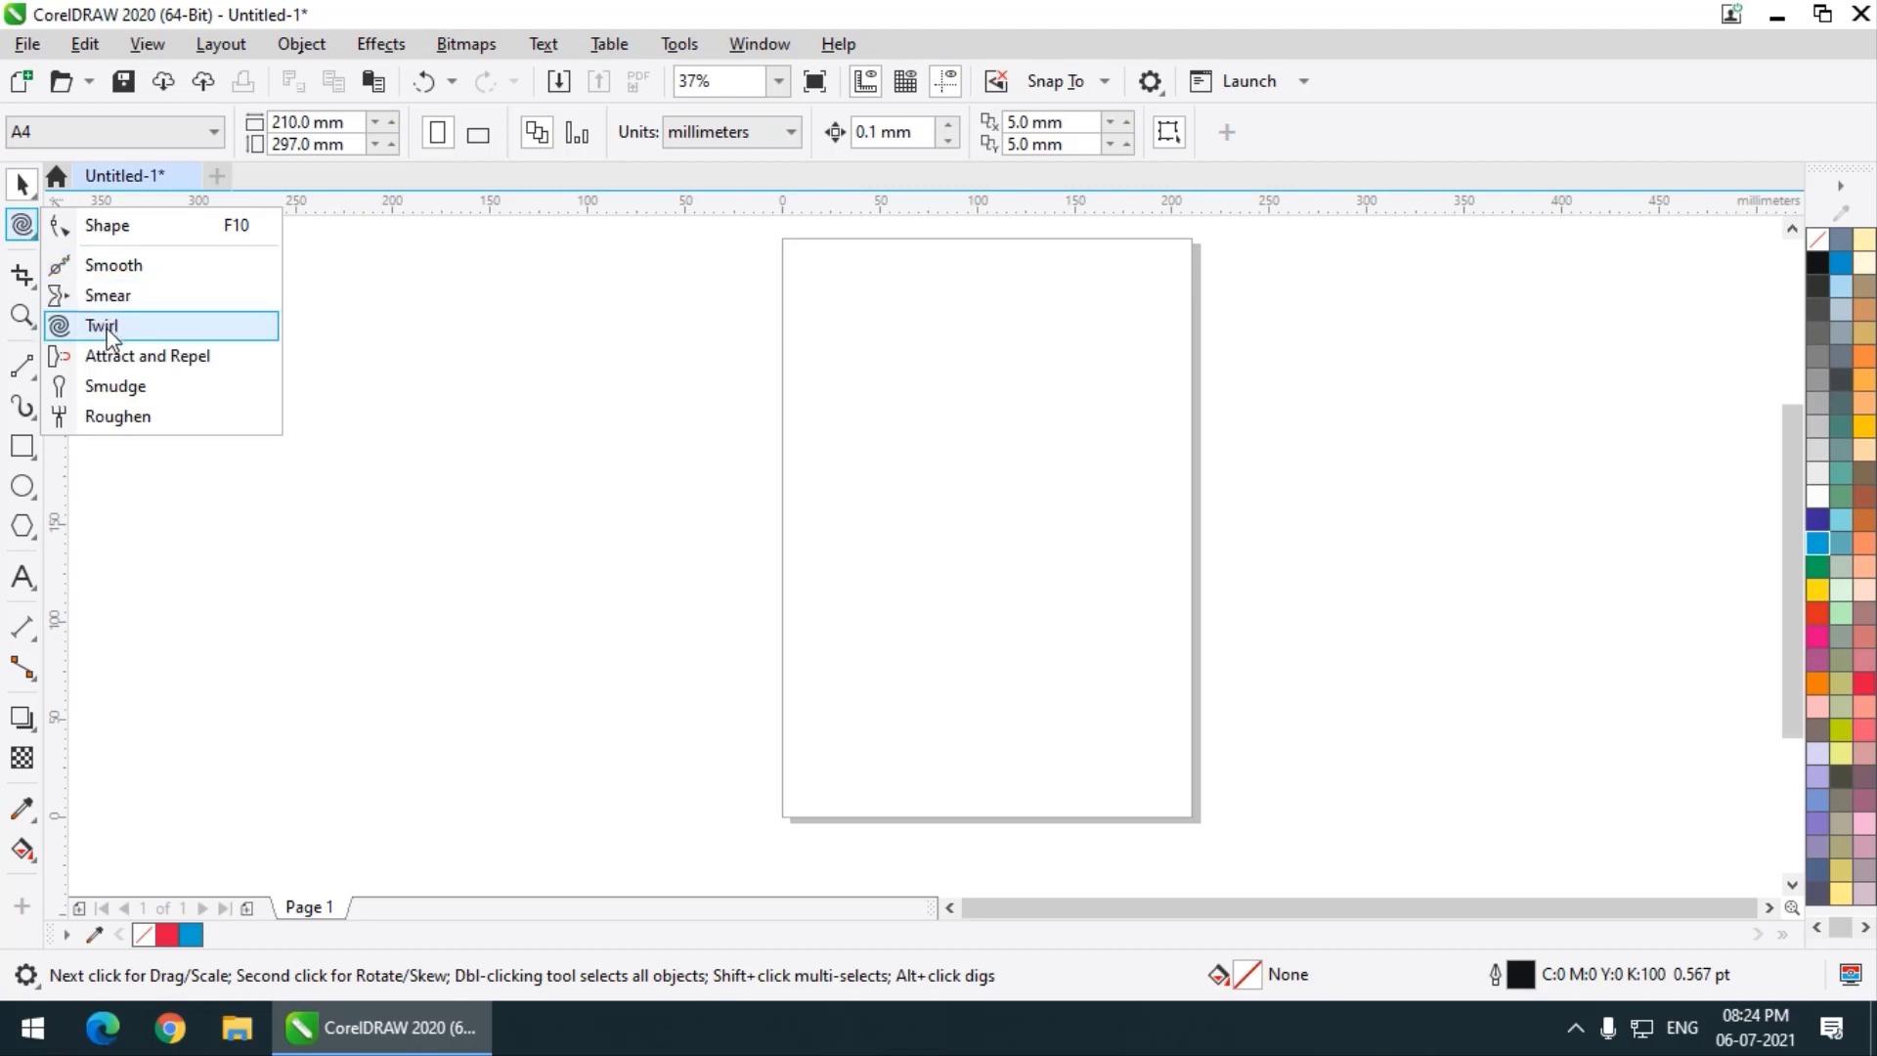
click(22, 367)
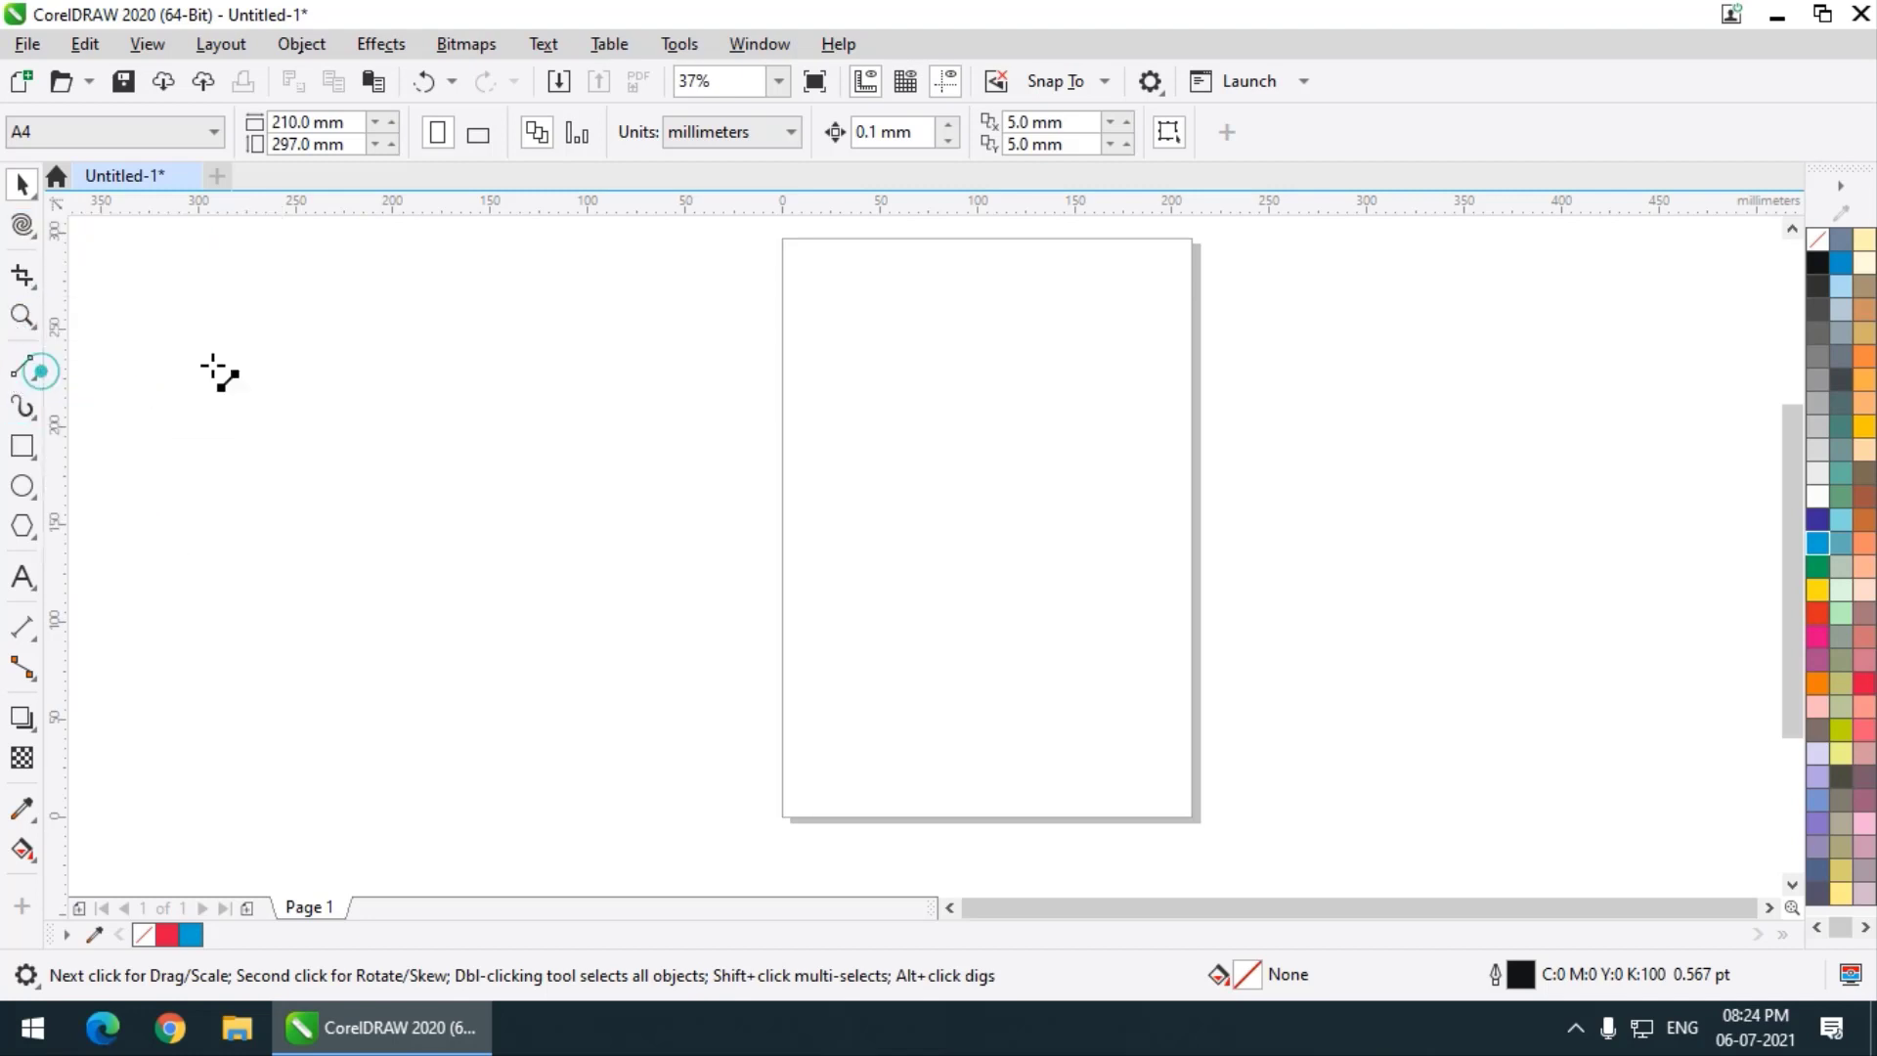
drag(573, 283, 573, 883)
Try the Attract tool on the line, pulling its upper part left and its lower part right, and undo each pull
click(30, 224)
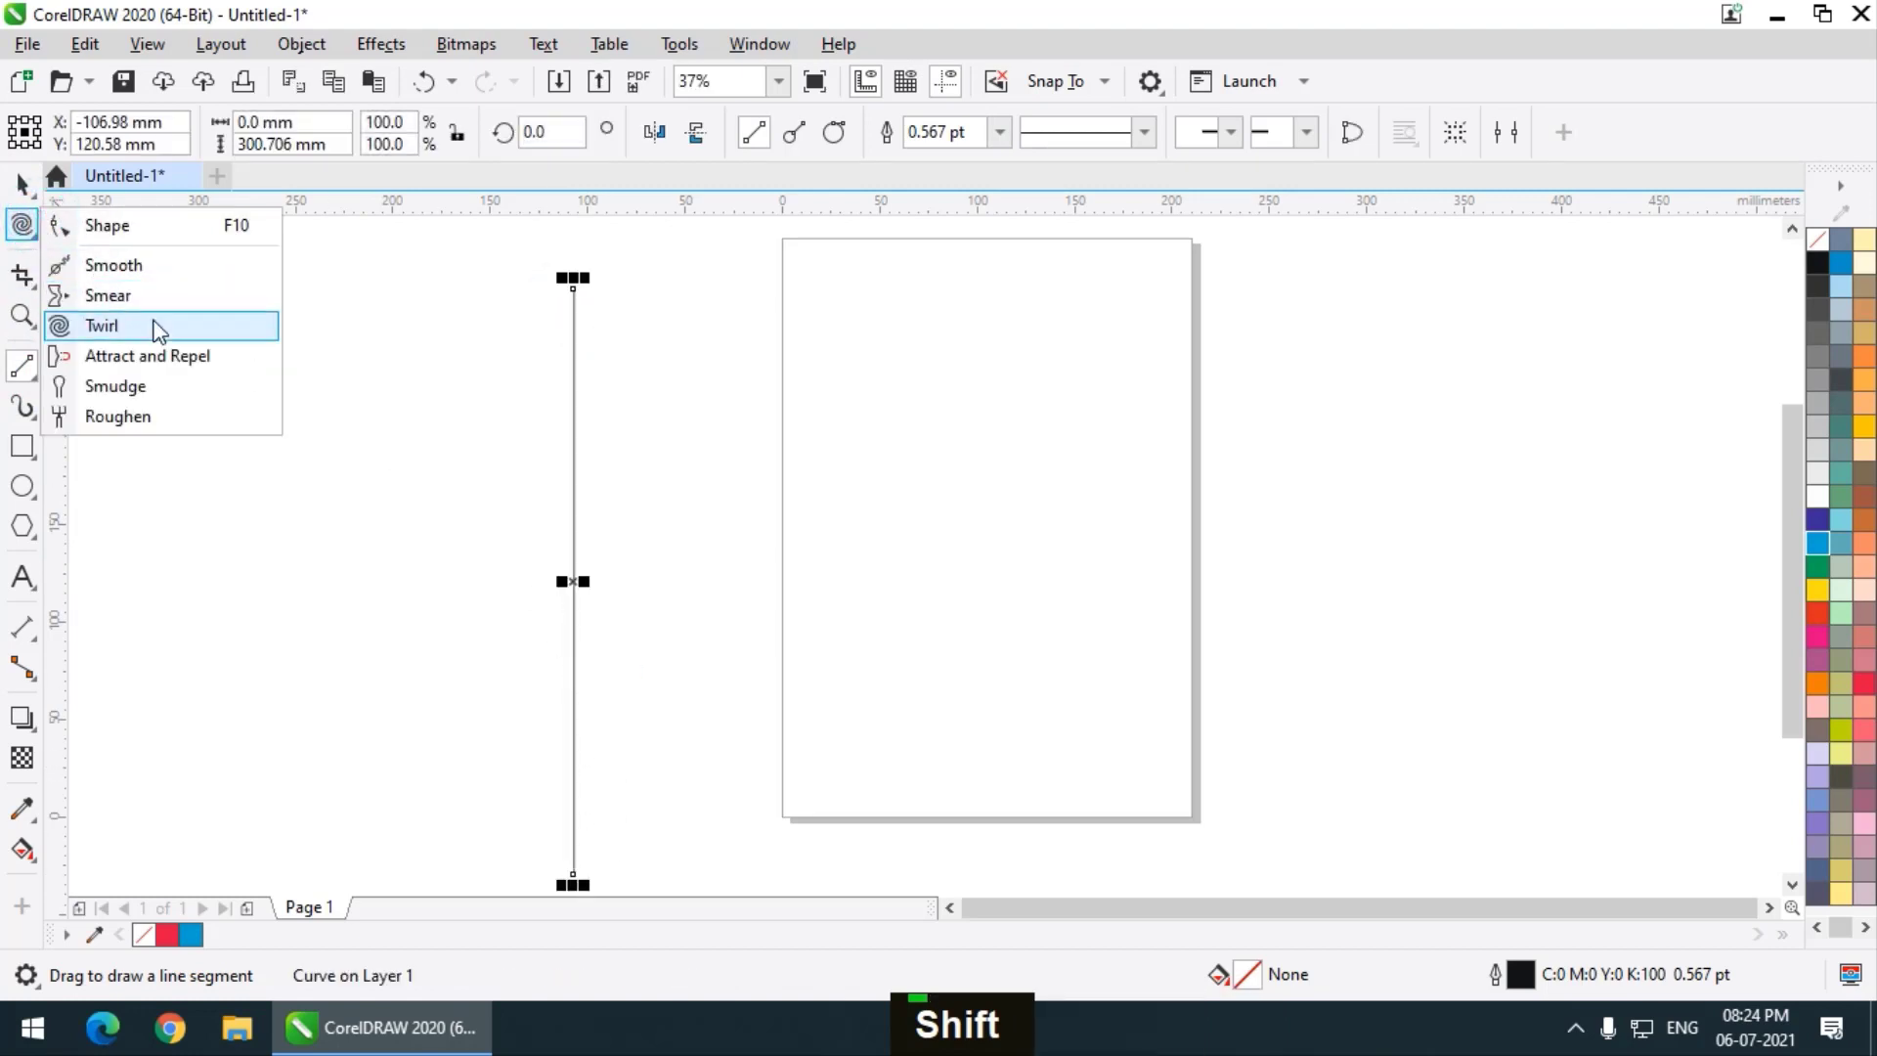
click(168, 361)
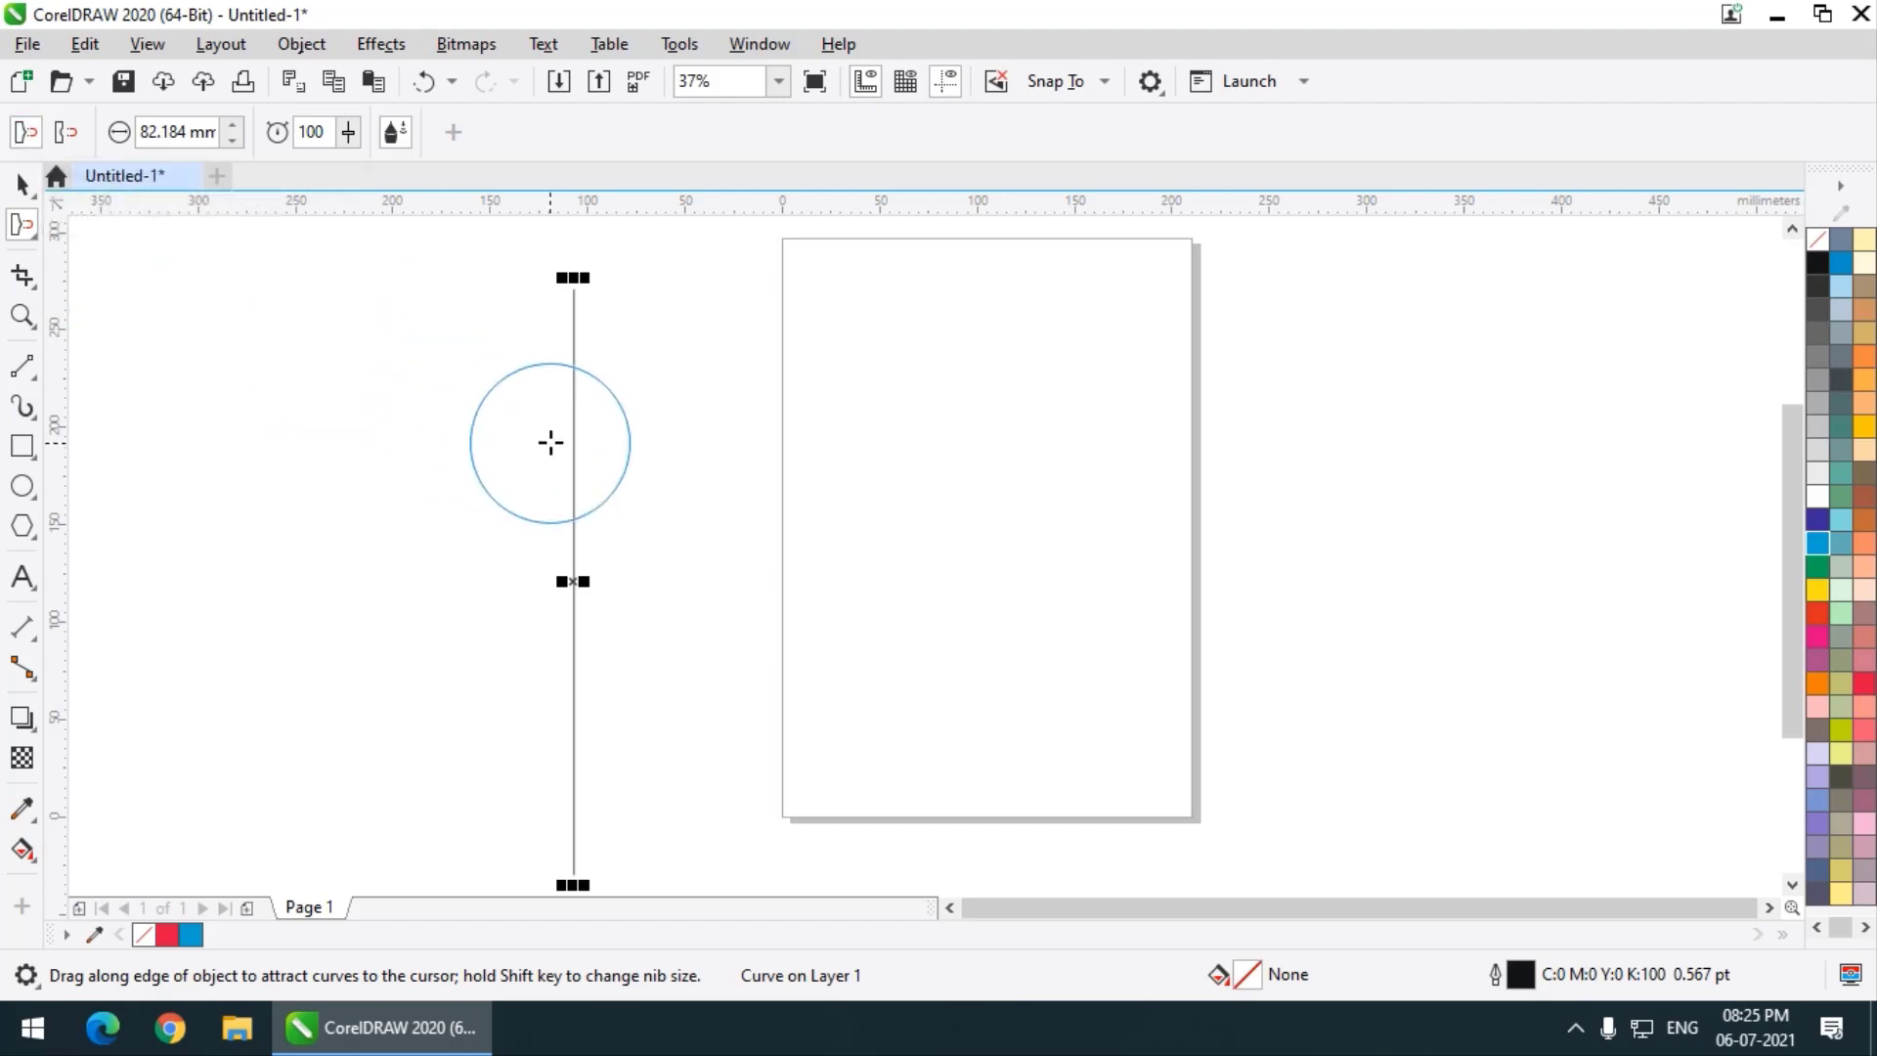
drag(549, 440, 566, 437)
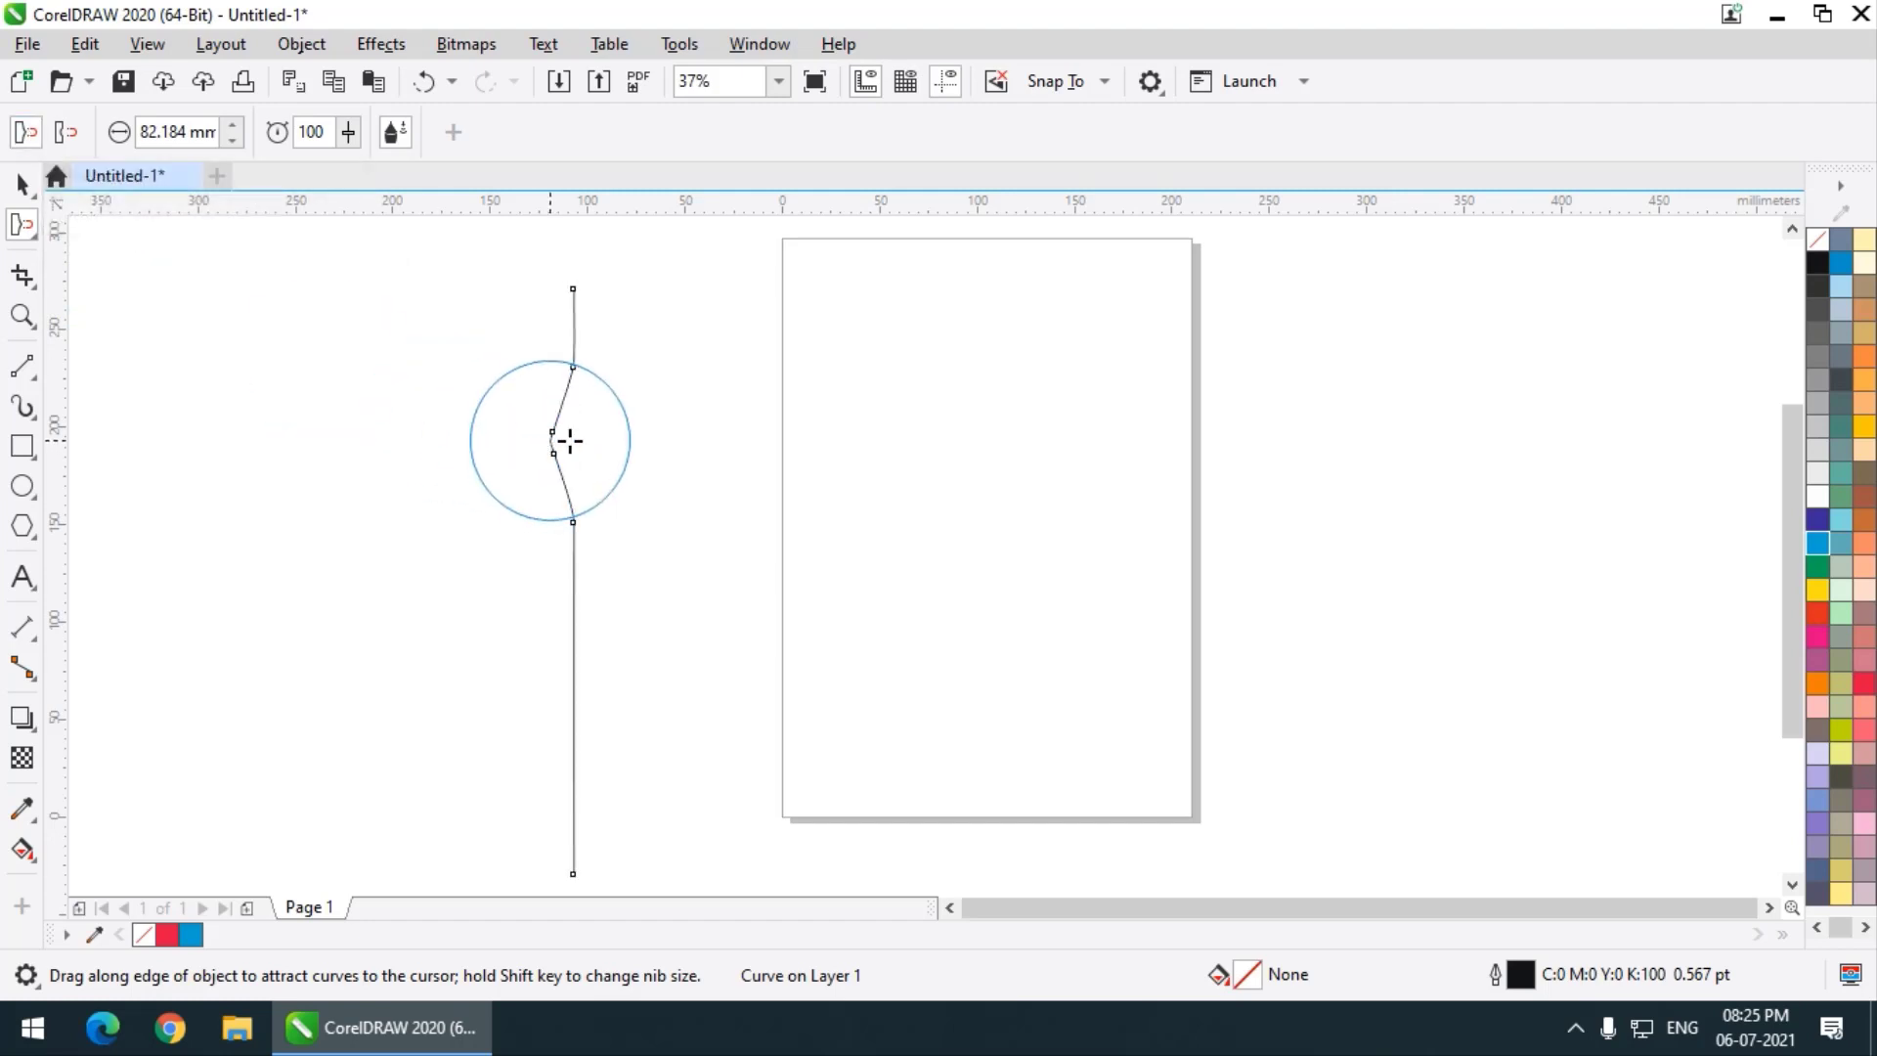
key(ctrl+z)
drag(530, 519, 529, 518)
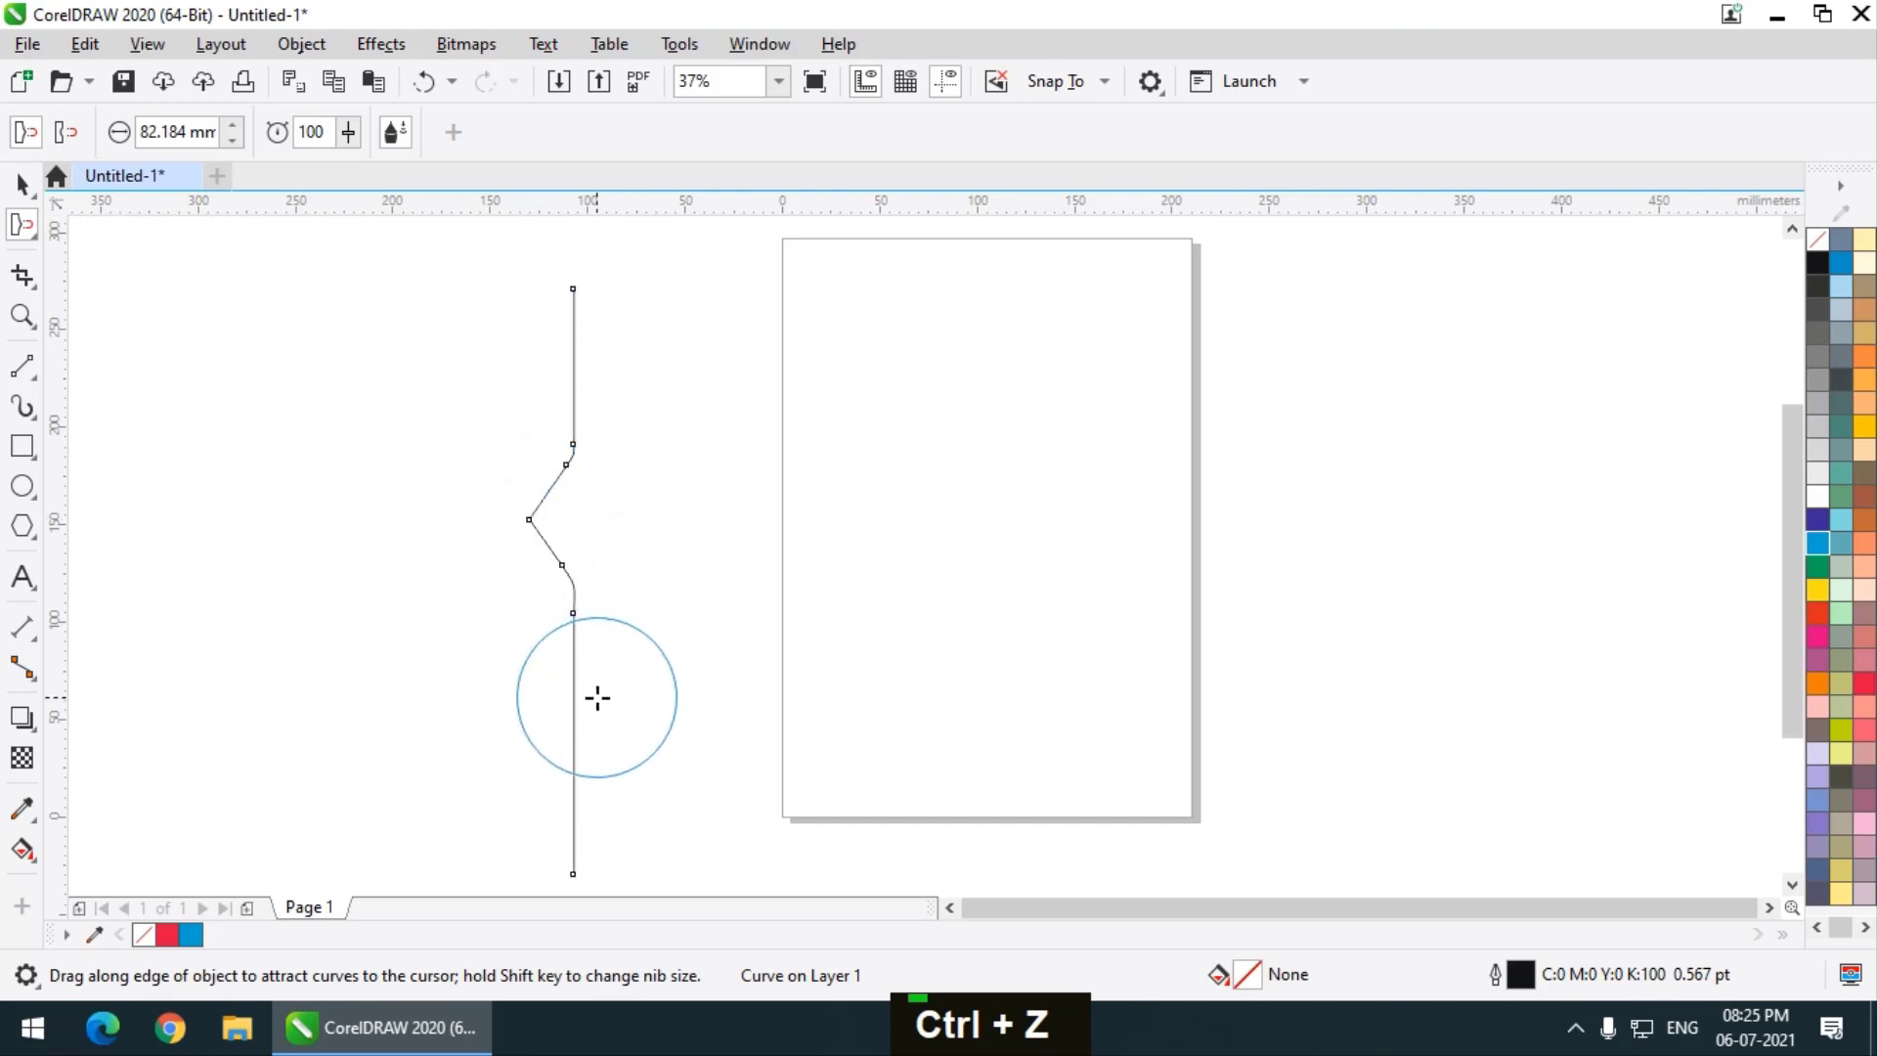
drag(594, 695, 606, 689)
key(ctrl+z)
key(ctrl+z)
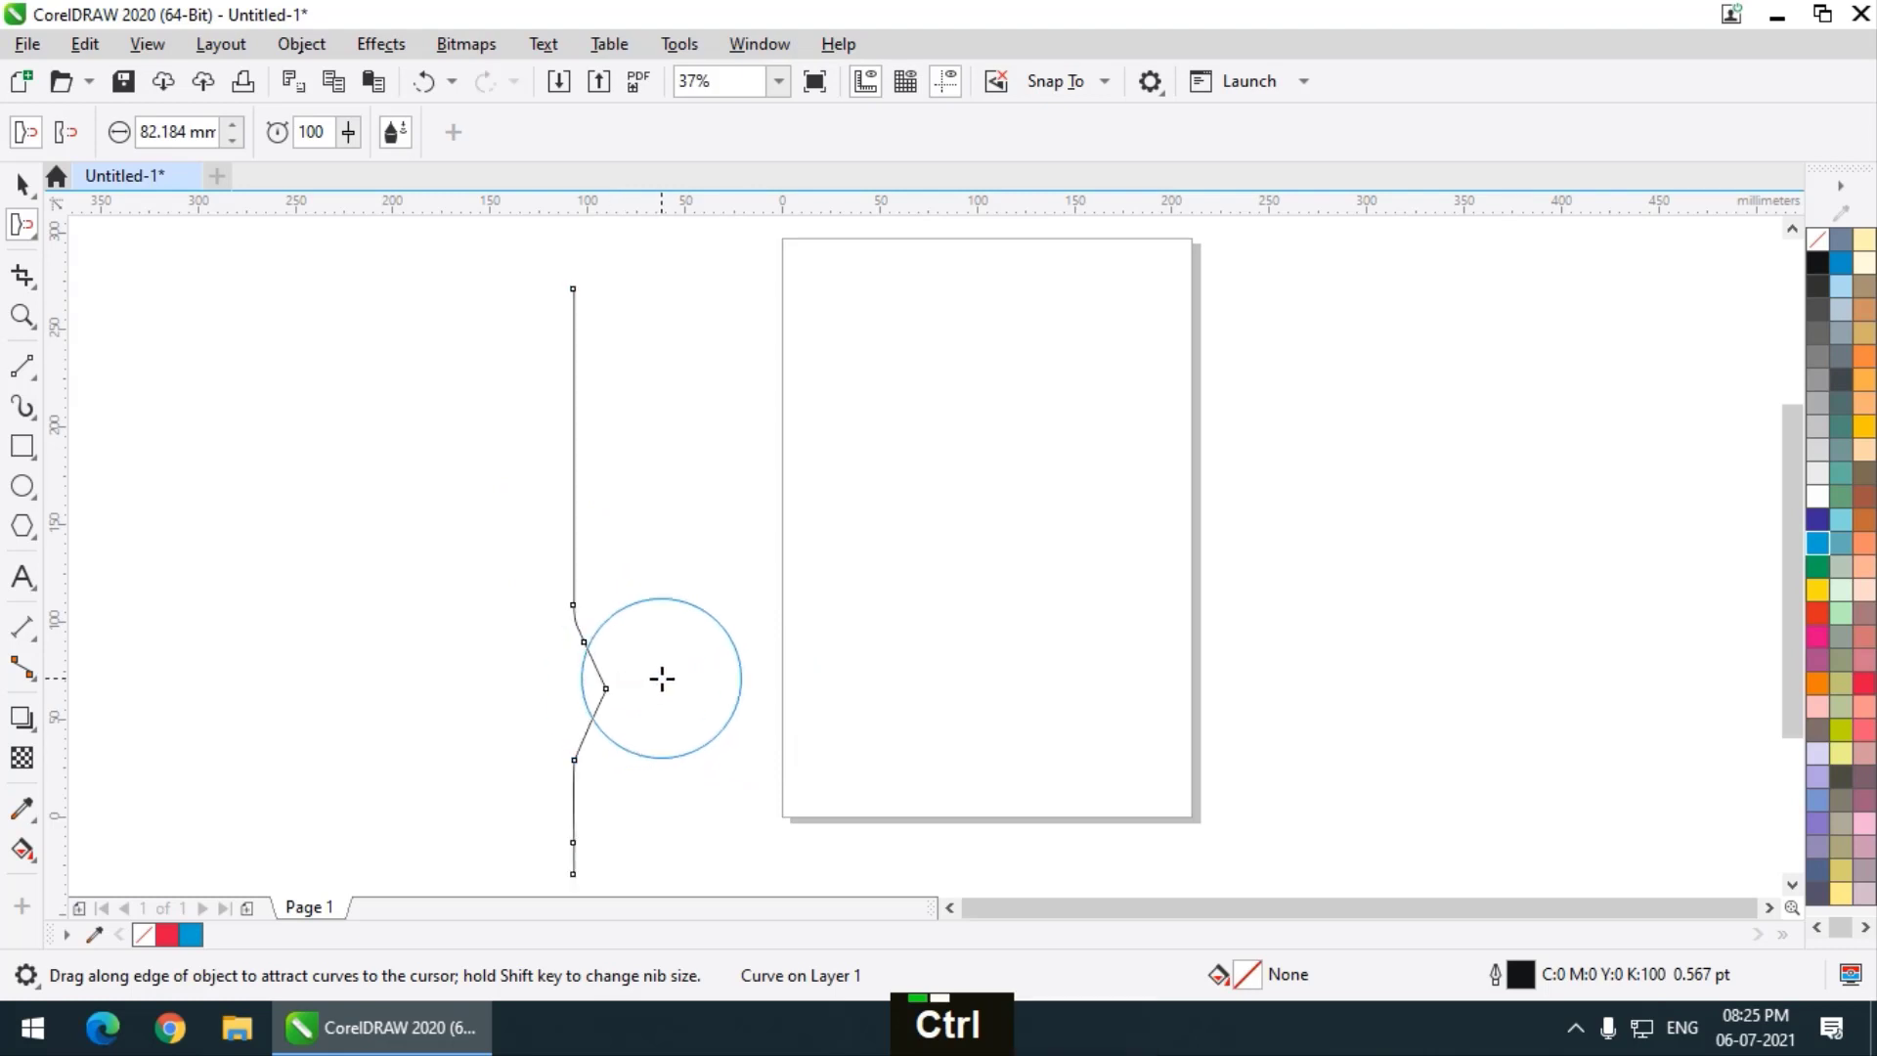
key(ctrl+z)
Try attracting the line's middle and lower parts to the right, and undo until the line is straight
drag(590, 503, 592, 504)
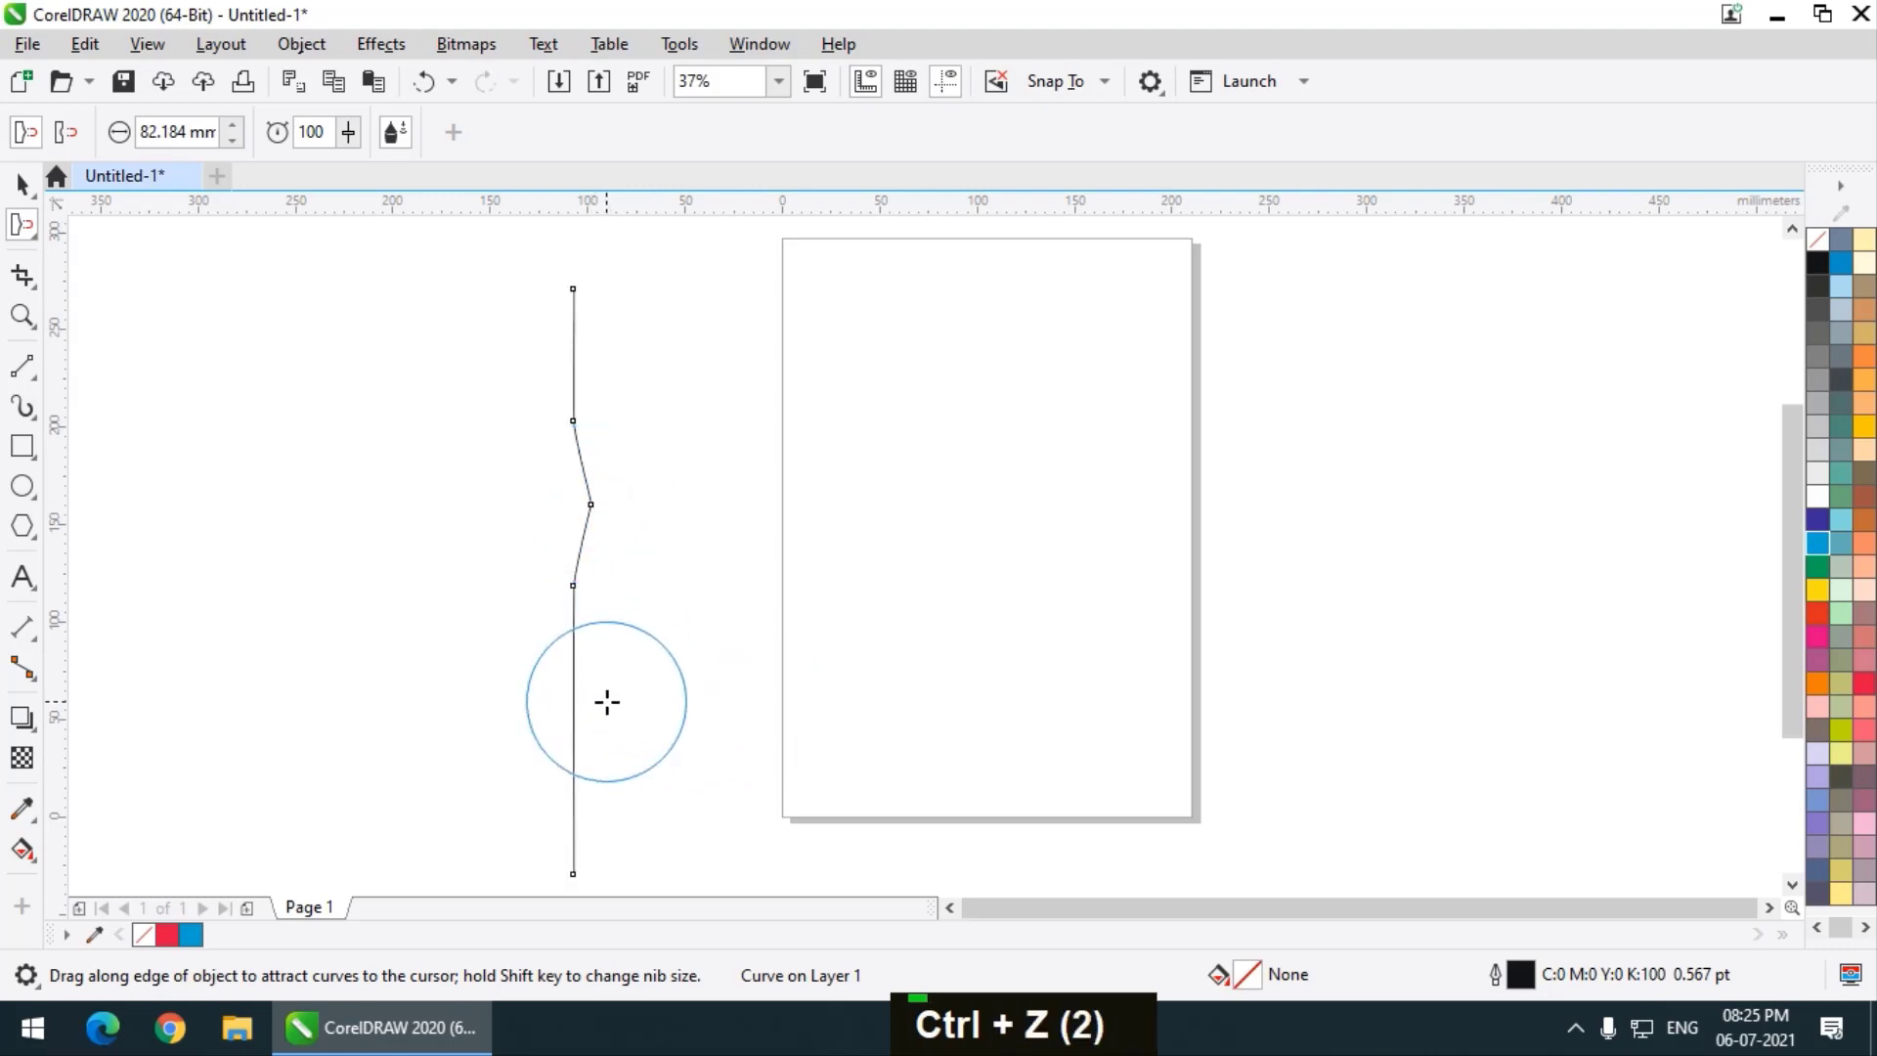
drag(607, 700, 607, 700)
key(ctrl+z)
key(ctrl+z)
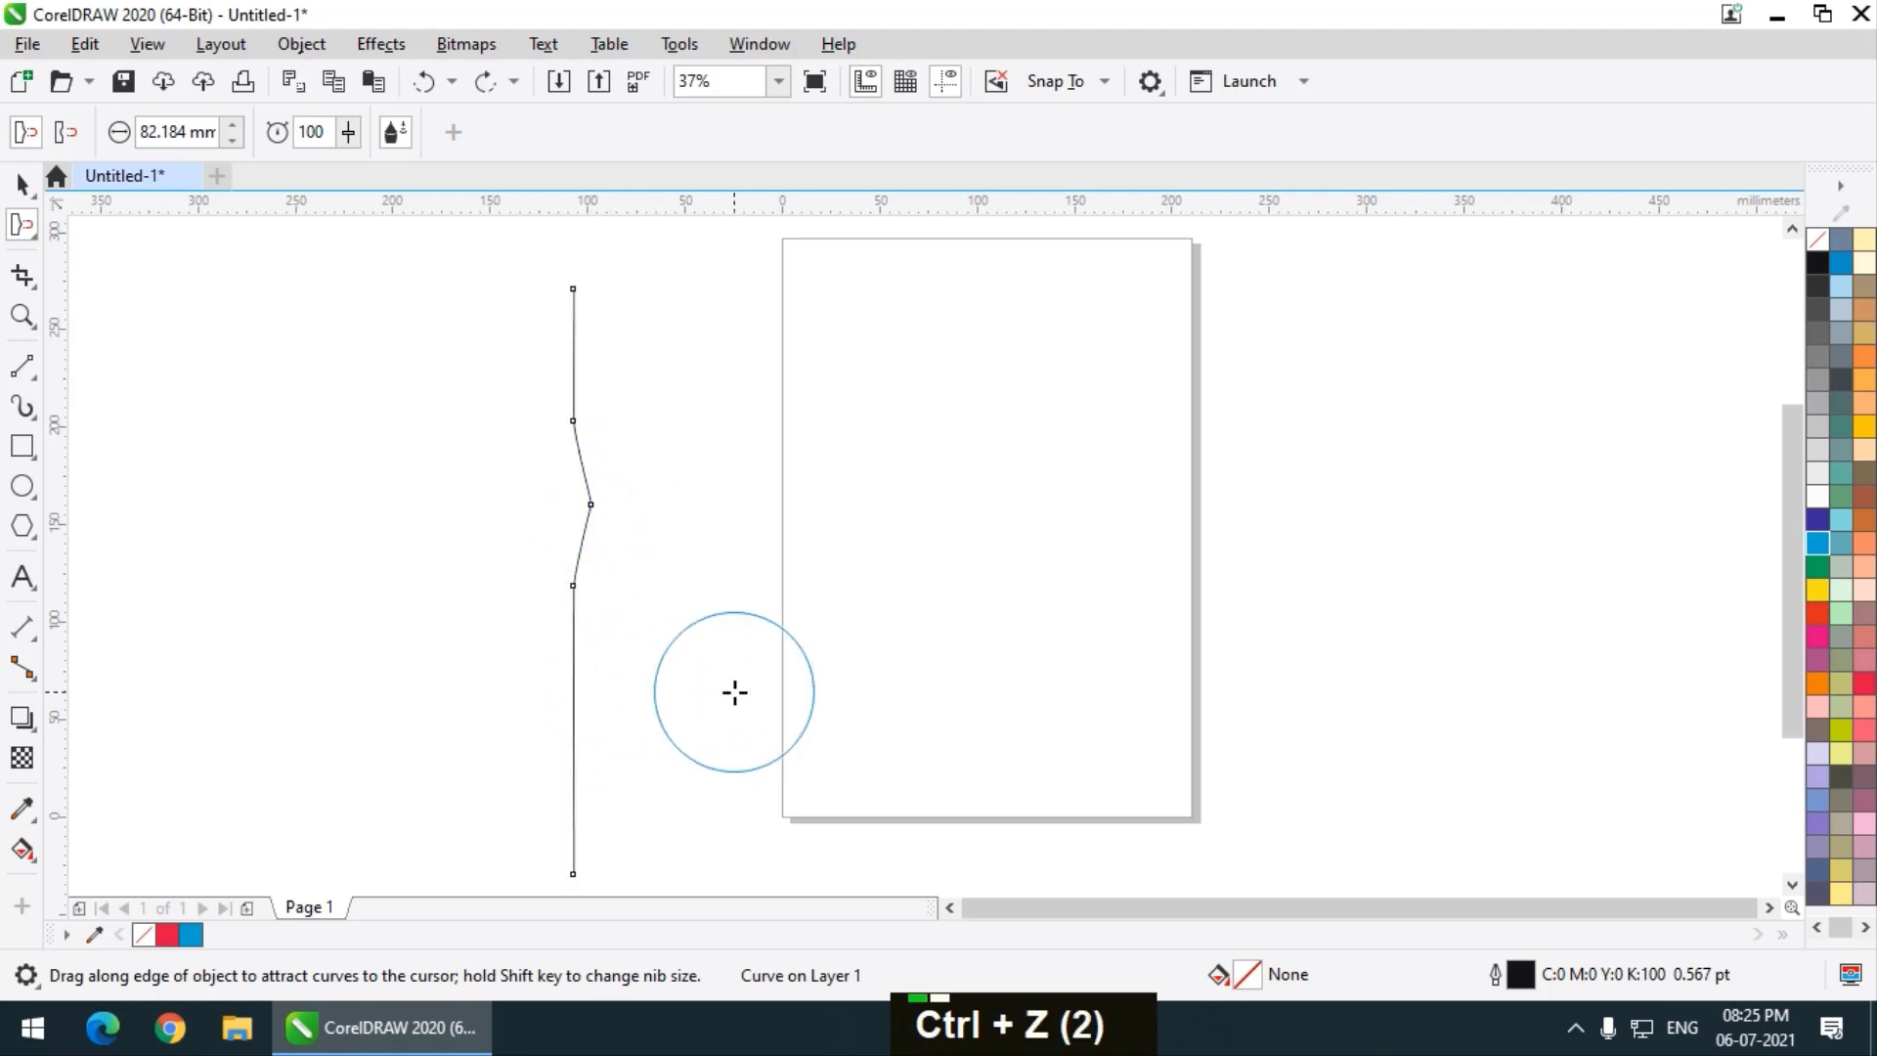
key(ctrl+z)
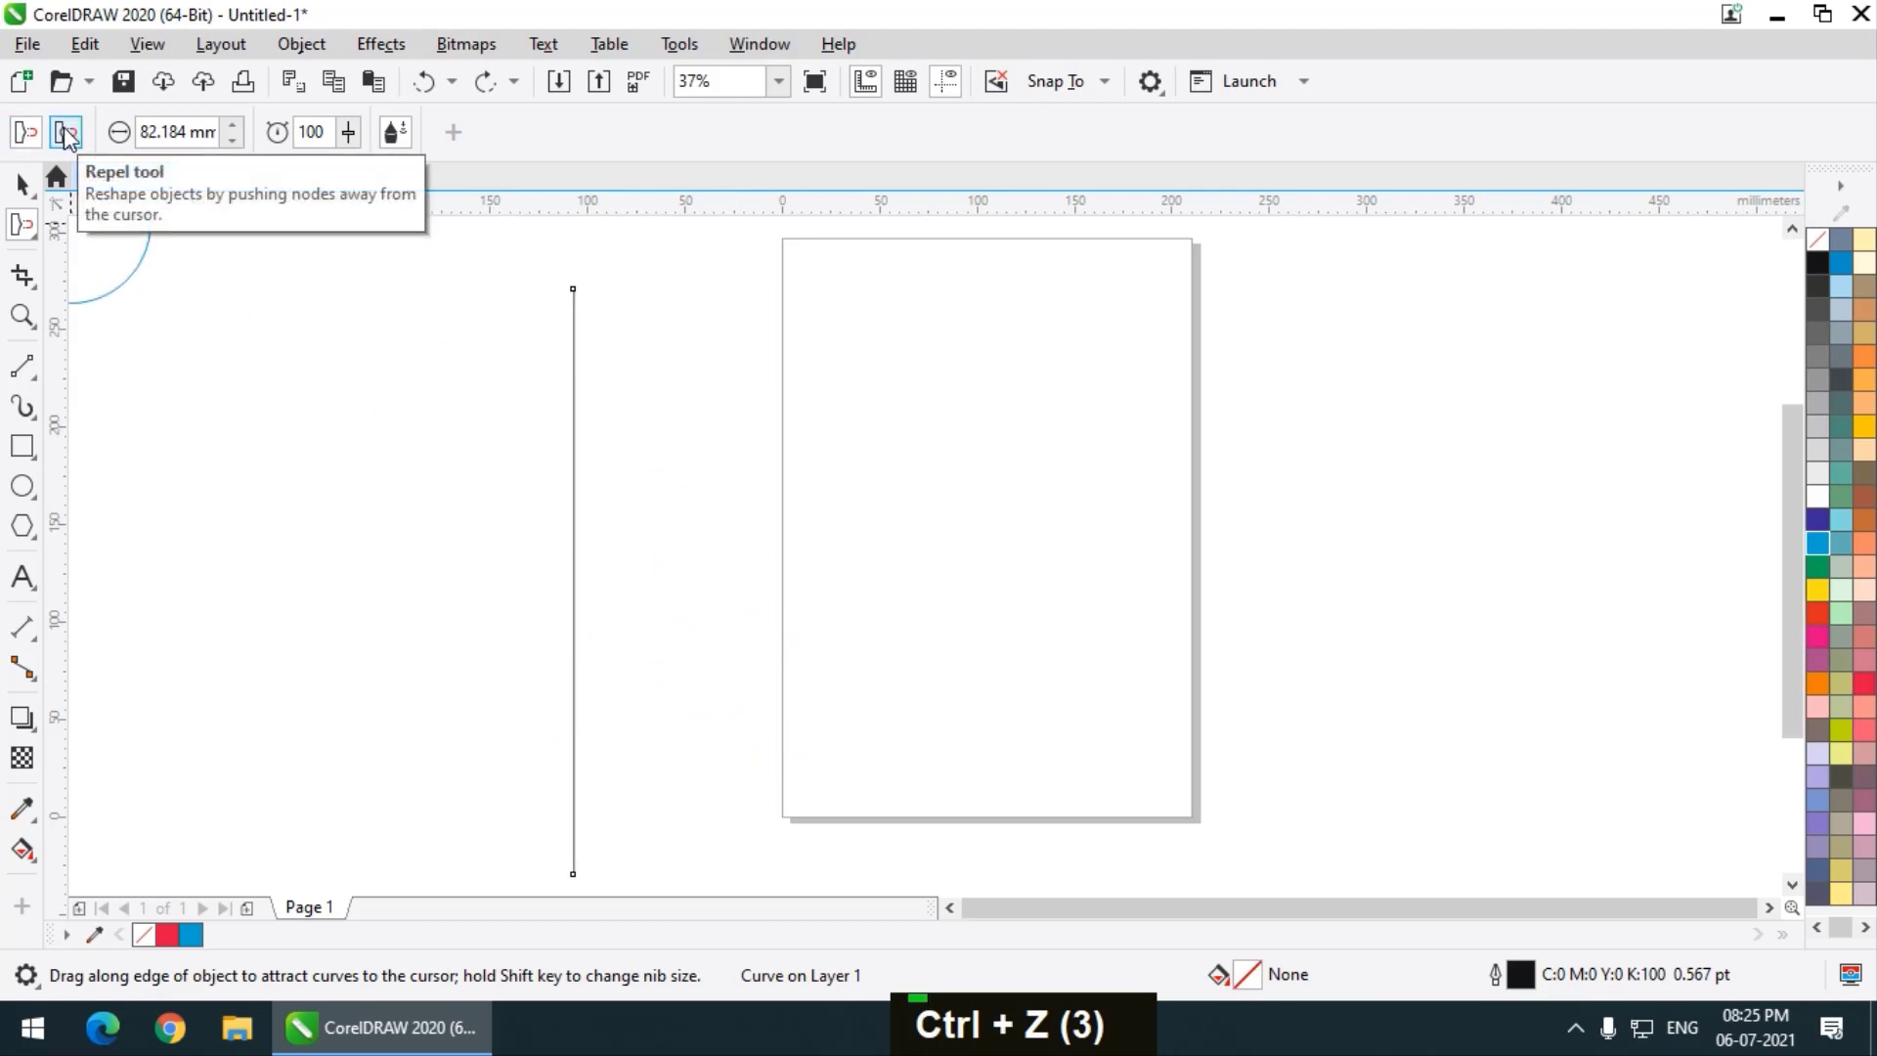
Try the Repel tool on the line, pushing its middle left into a rounded bulge, and undo it
click(66, 134)
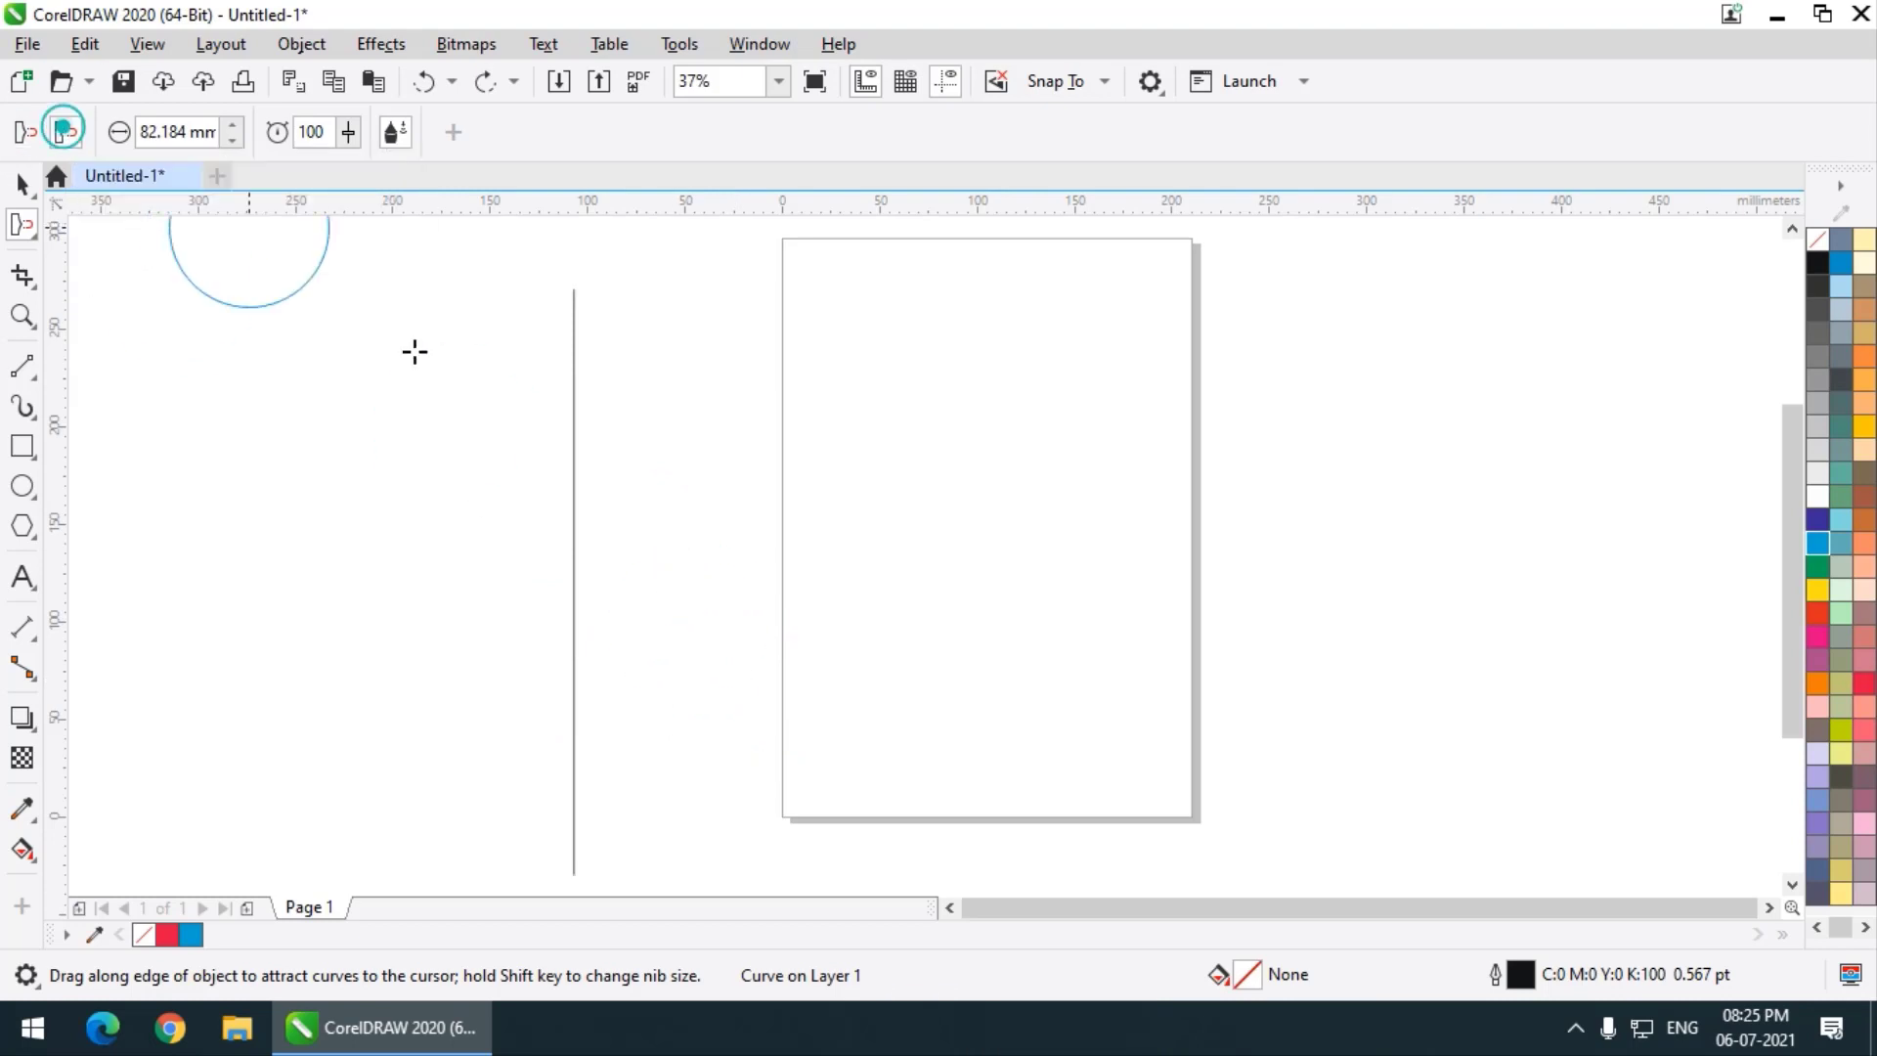
click(583, 490)
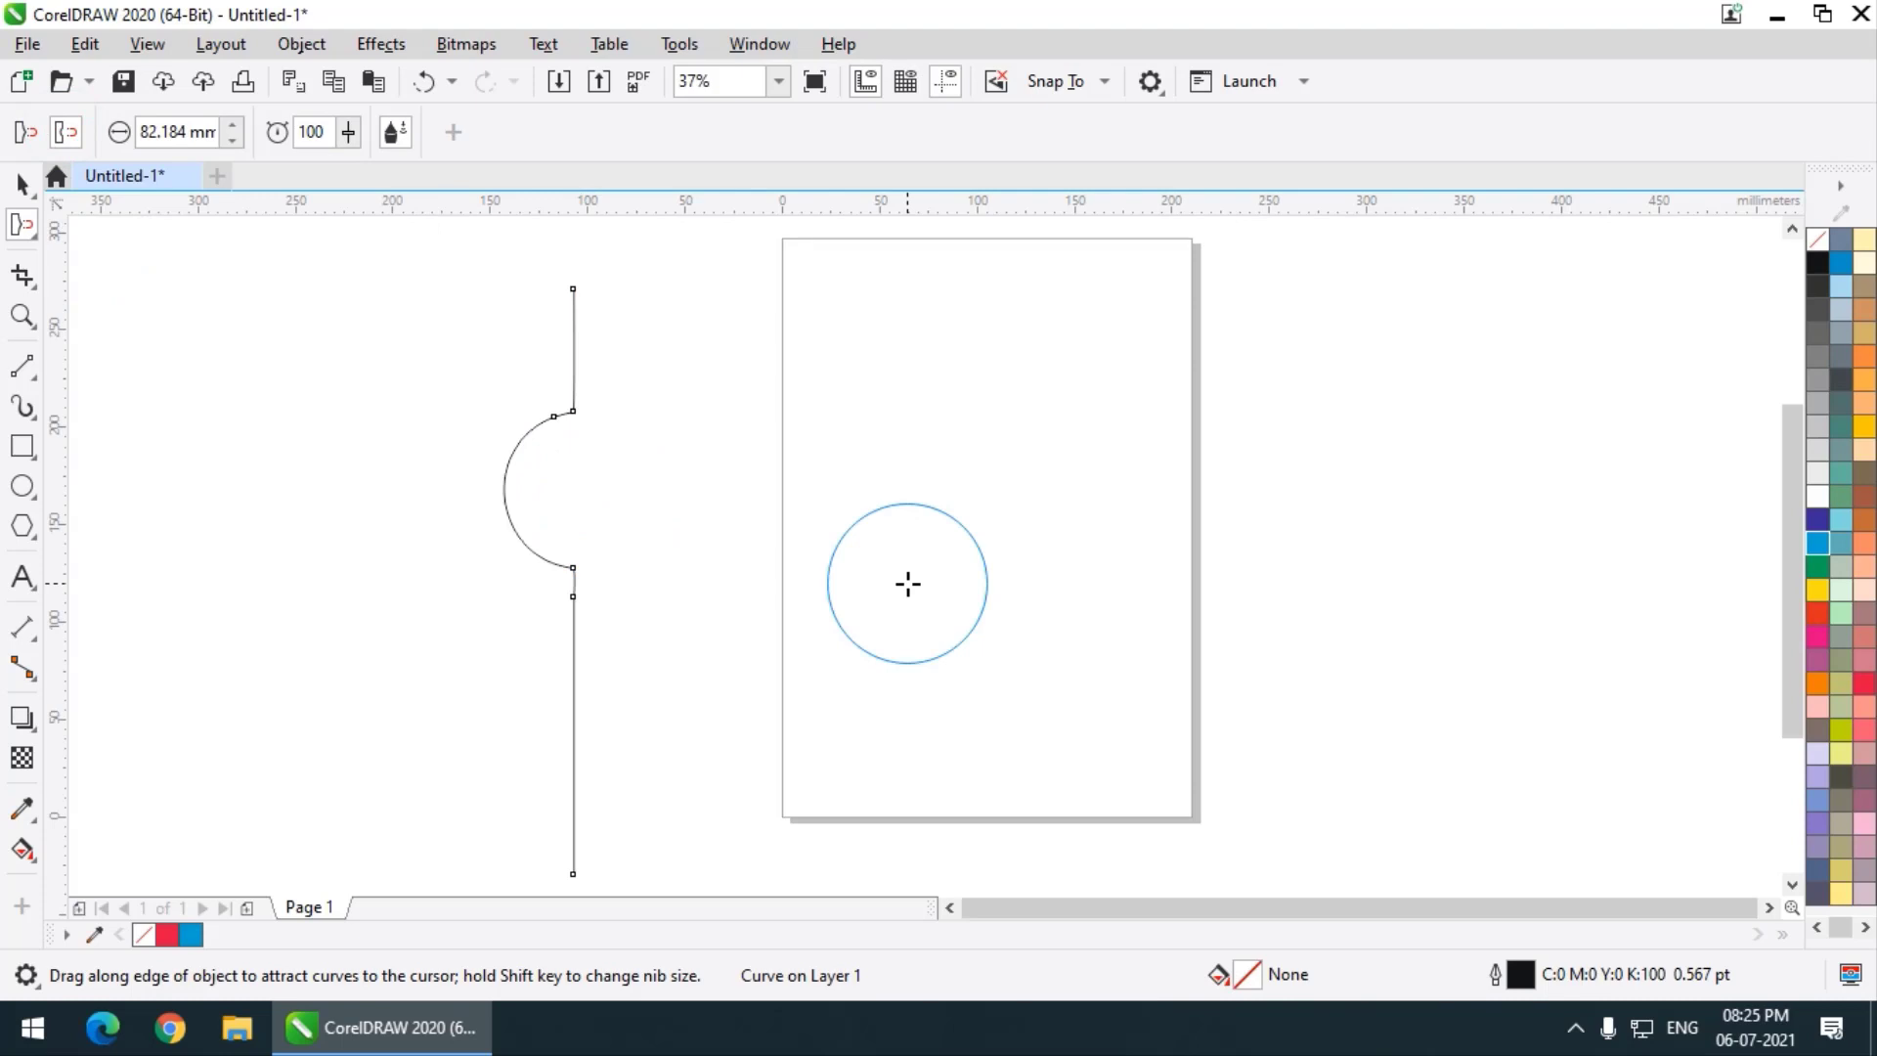
key(ctrl+z)
key(ctrl+z)
key(ctrl+z)
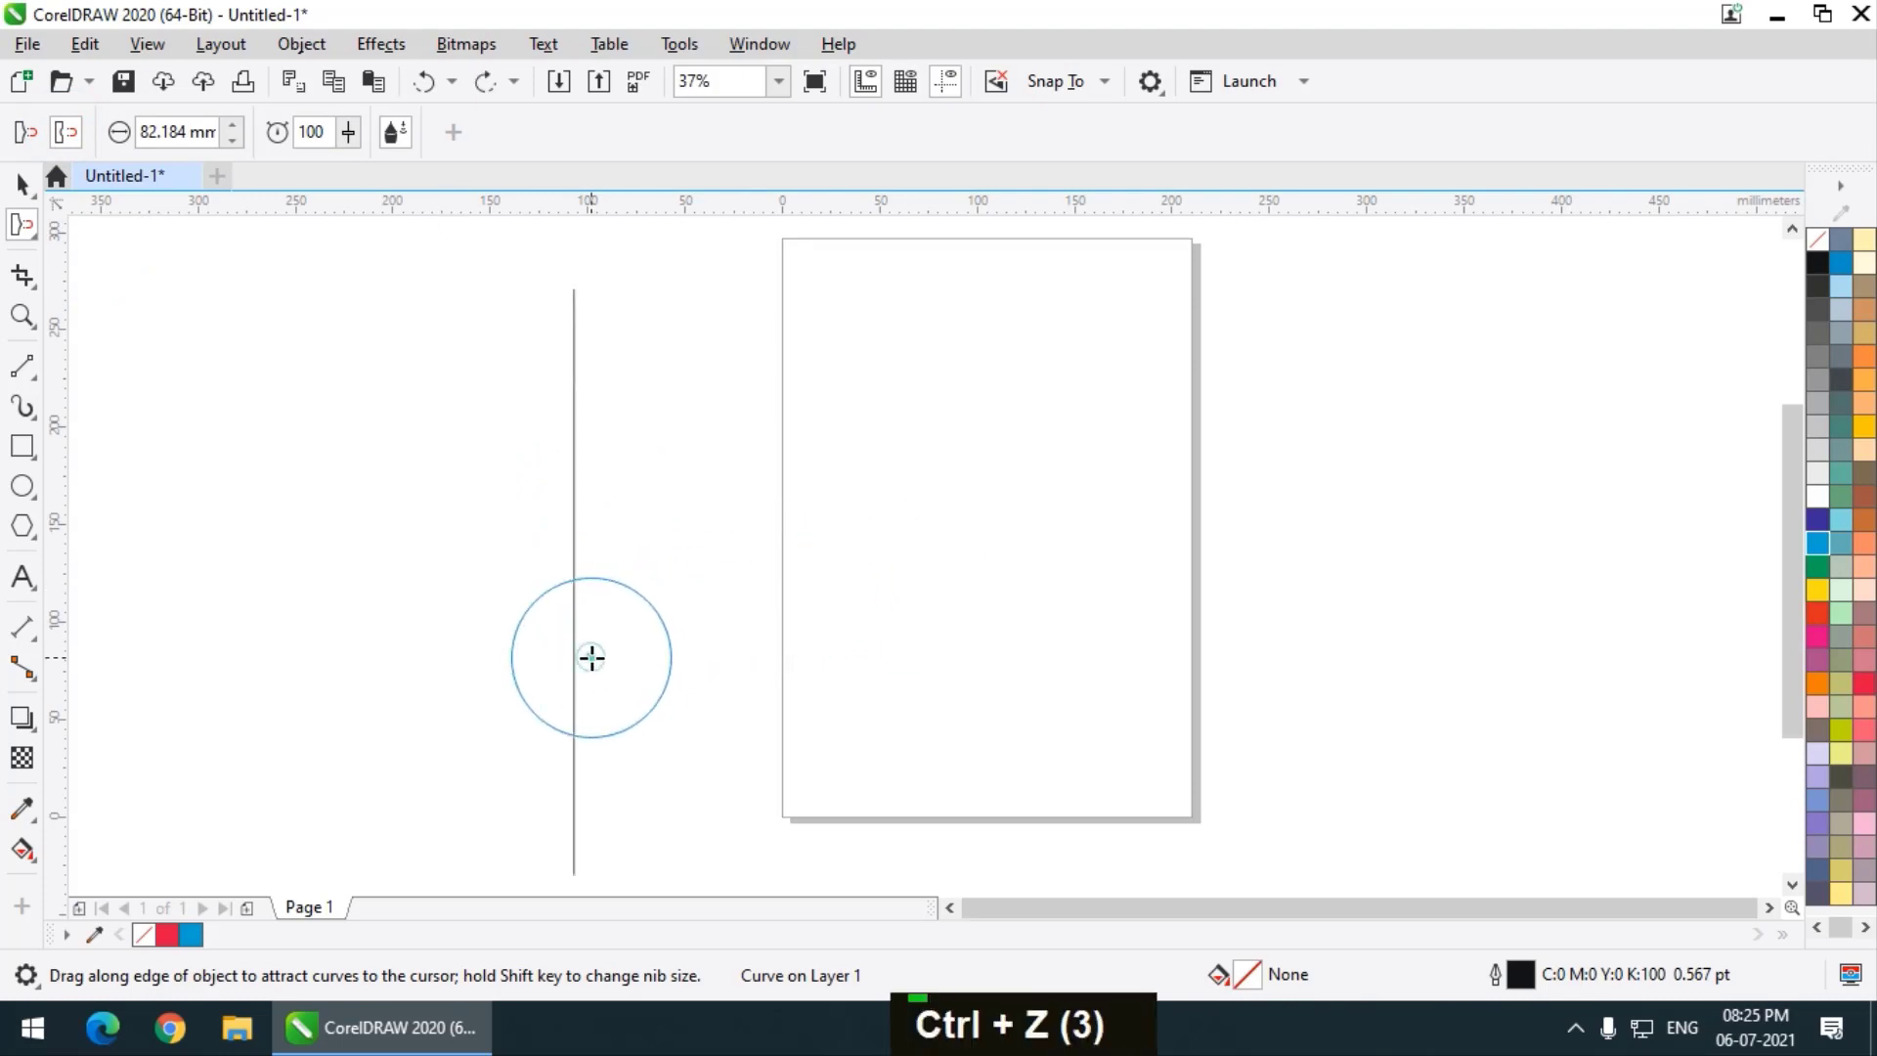
Repel the line's lower part to the left, undo it, and repel the upper part to the right into a rounded bulge
click(592, 657)
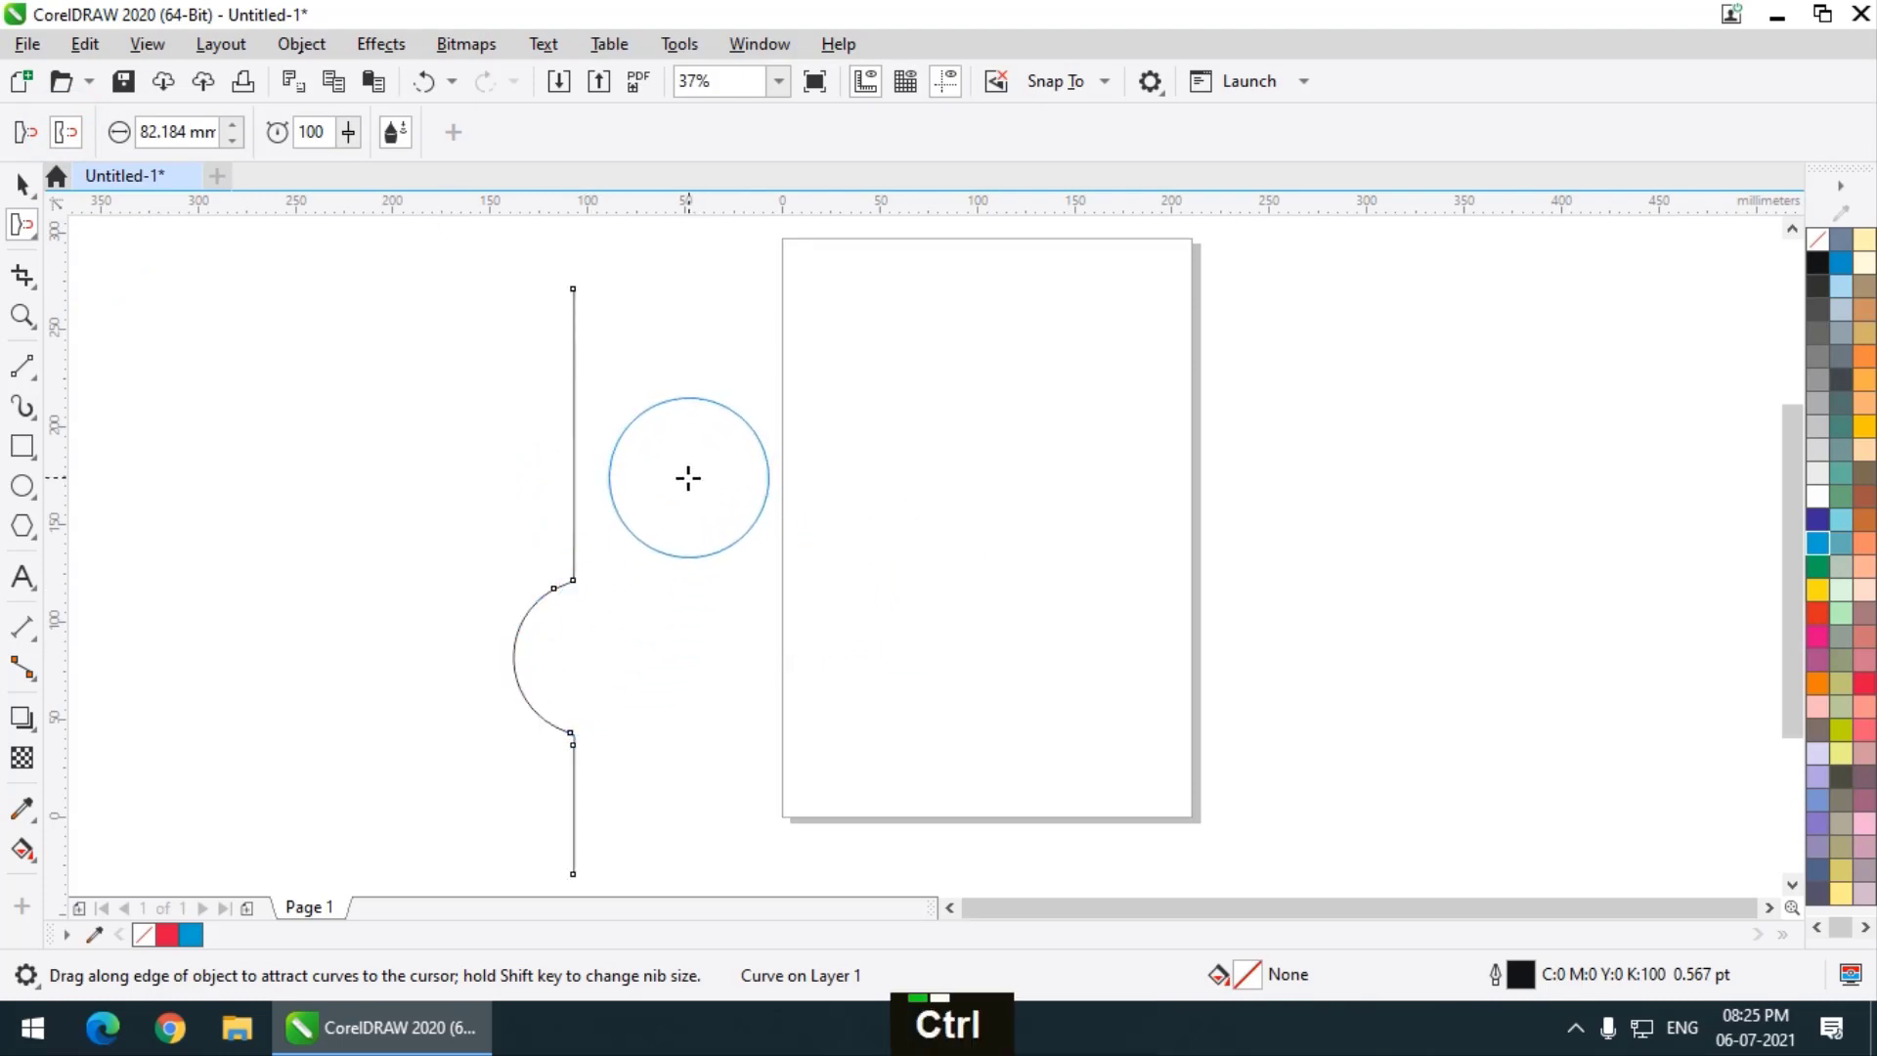
key(ctrl+z)
key(ctrl+z)
key(ctrl+z)
click(552, 434)
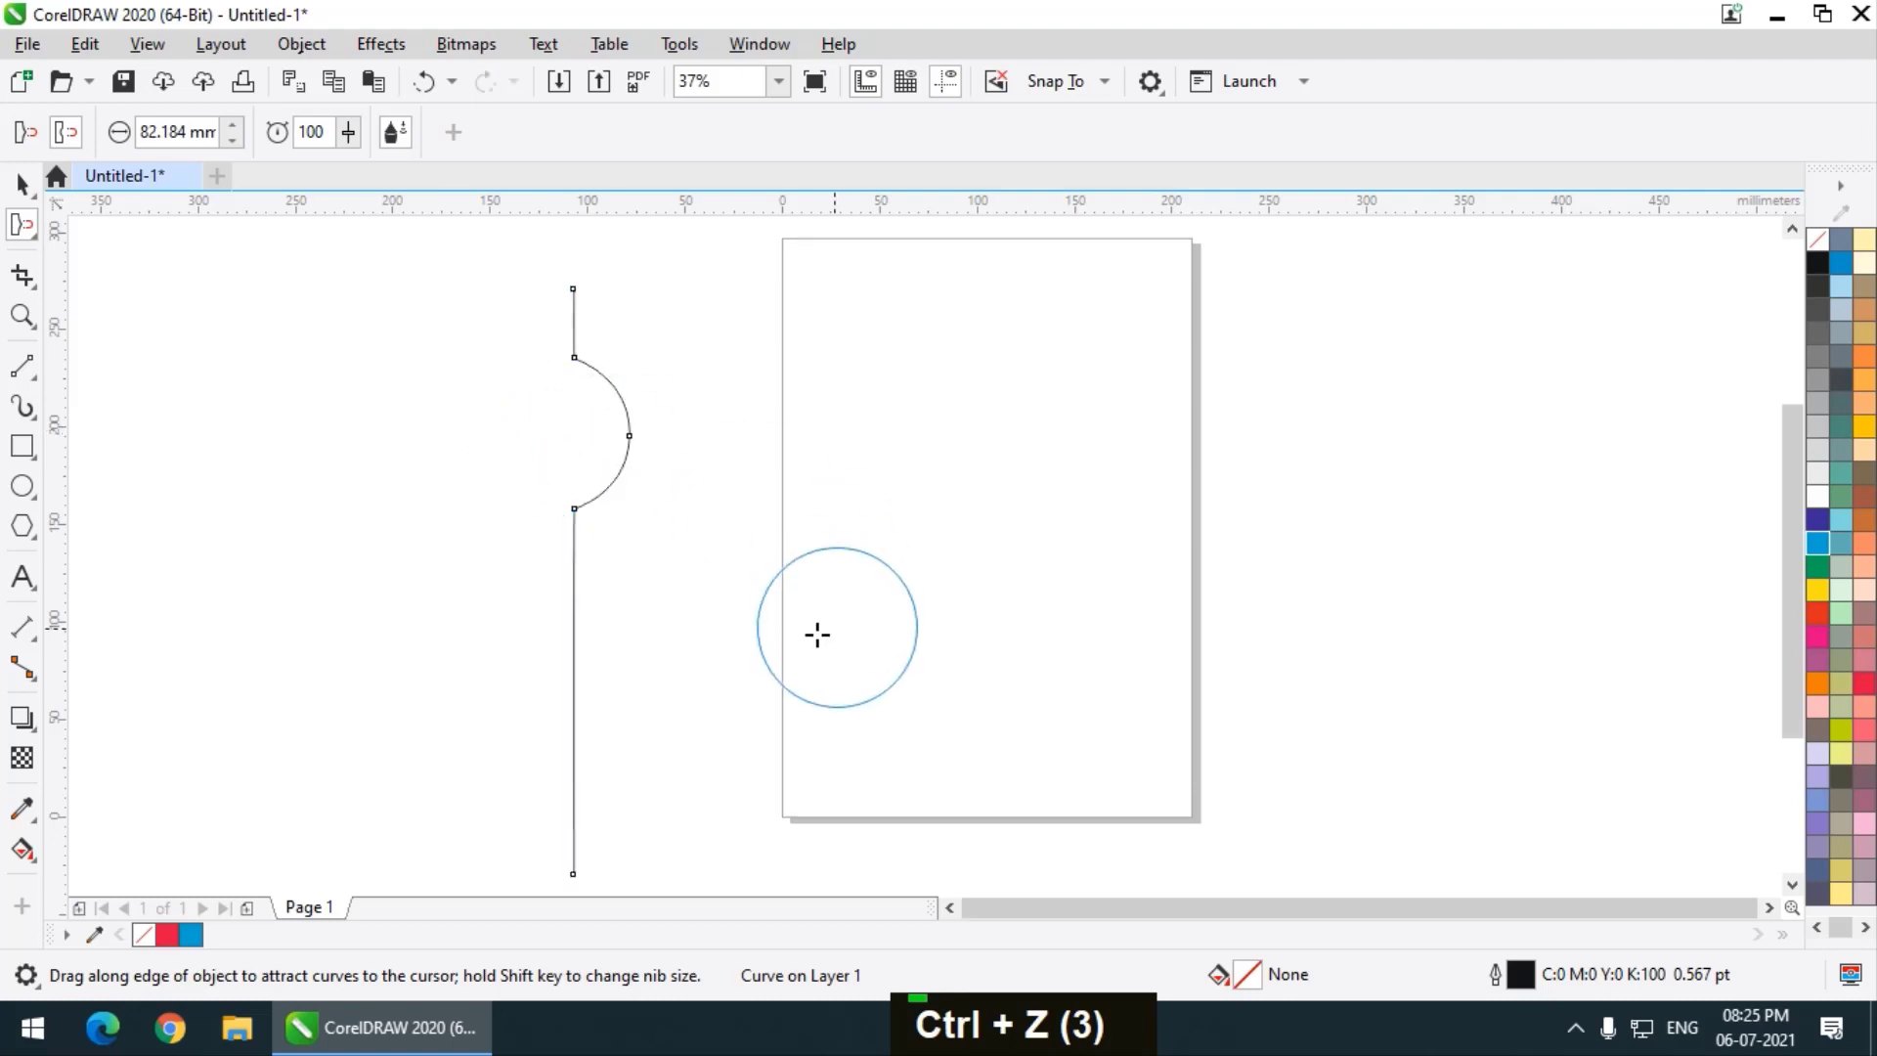
Repel the line's lower part to the left into a rounded bulge, and undo until the line is straight
click(589, 653)
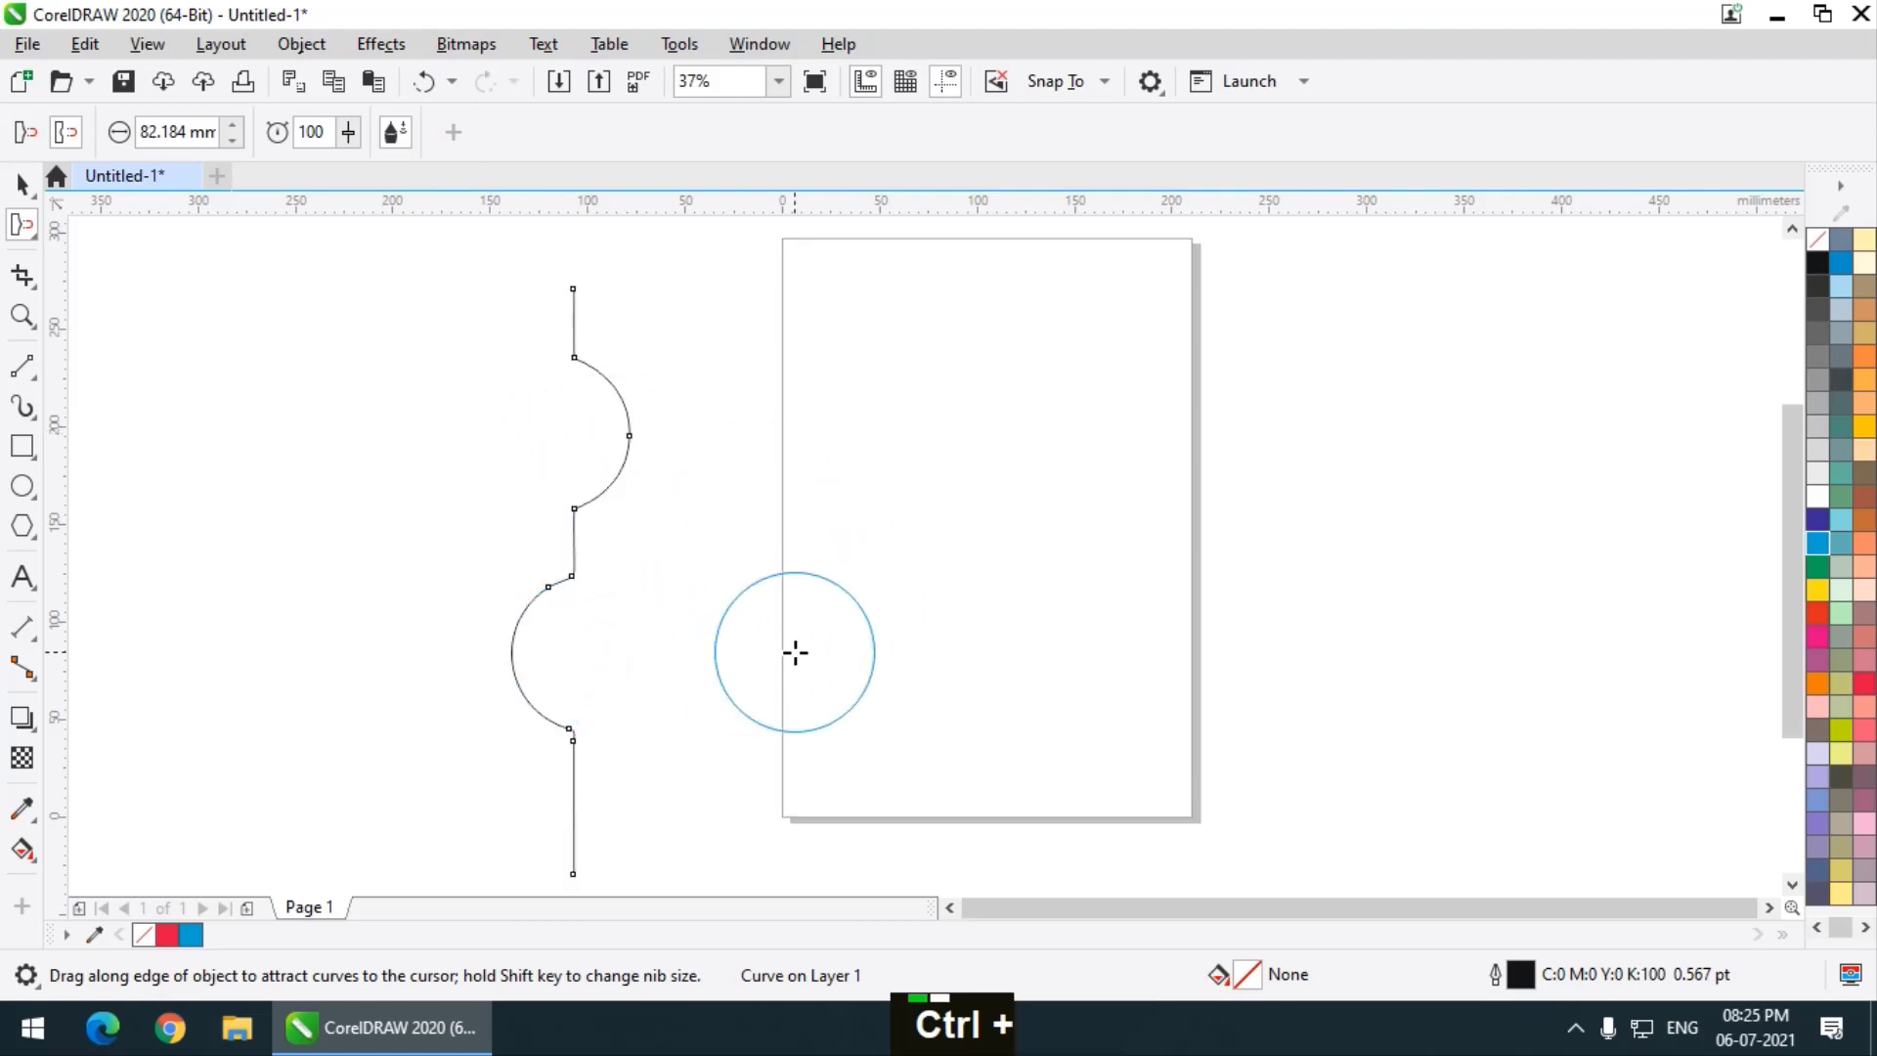
key(ctrl+z)
key(ctrl+z)
key(ctrl+z)
key(ctrl+z)
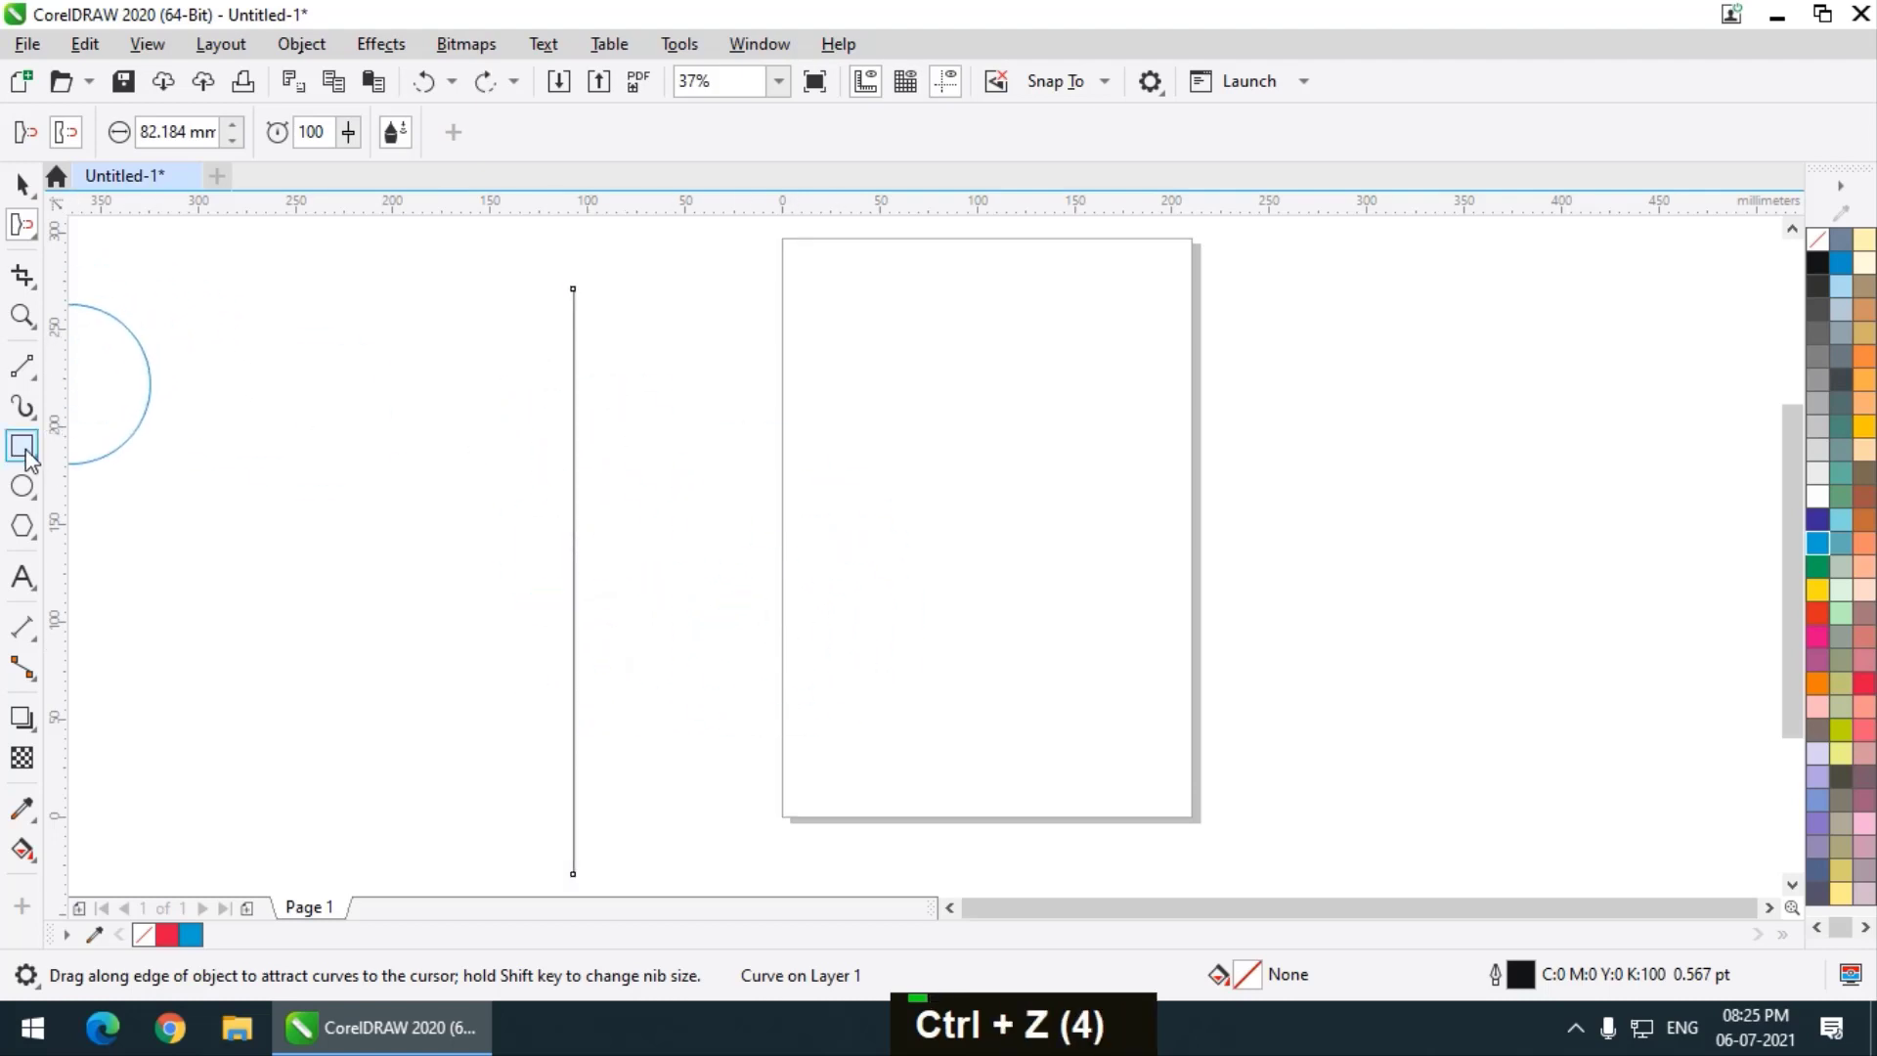
Draw a tall rectangle about 71 by 260 mm on the page and fill it with red
click(21, 446)
mouse_move(892, 309)
mouse_down()
mouse_move(984, 779)
mouse_move(929, 811)
mouse_move(943, 817)
mouse_up()
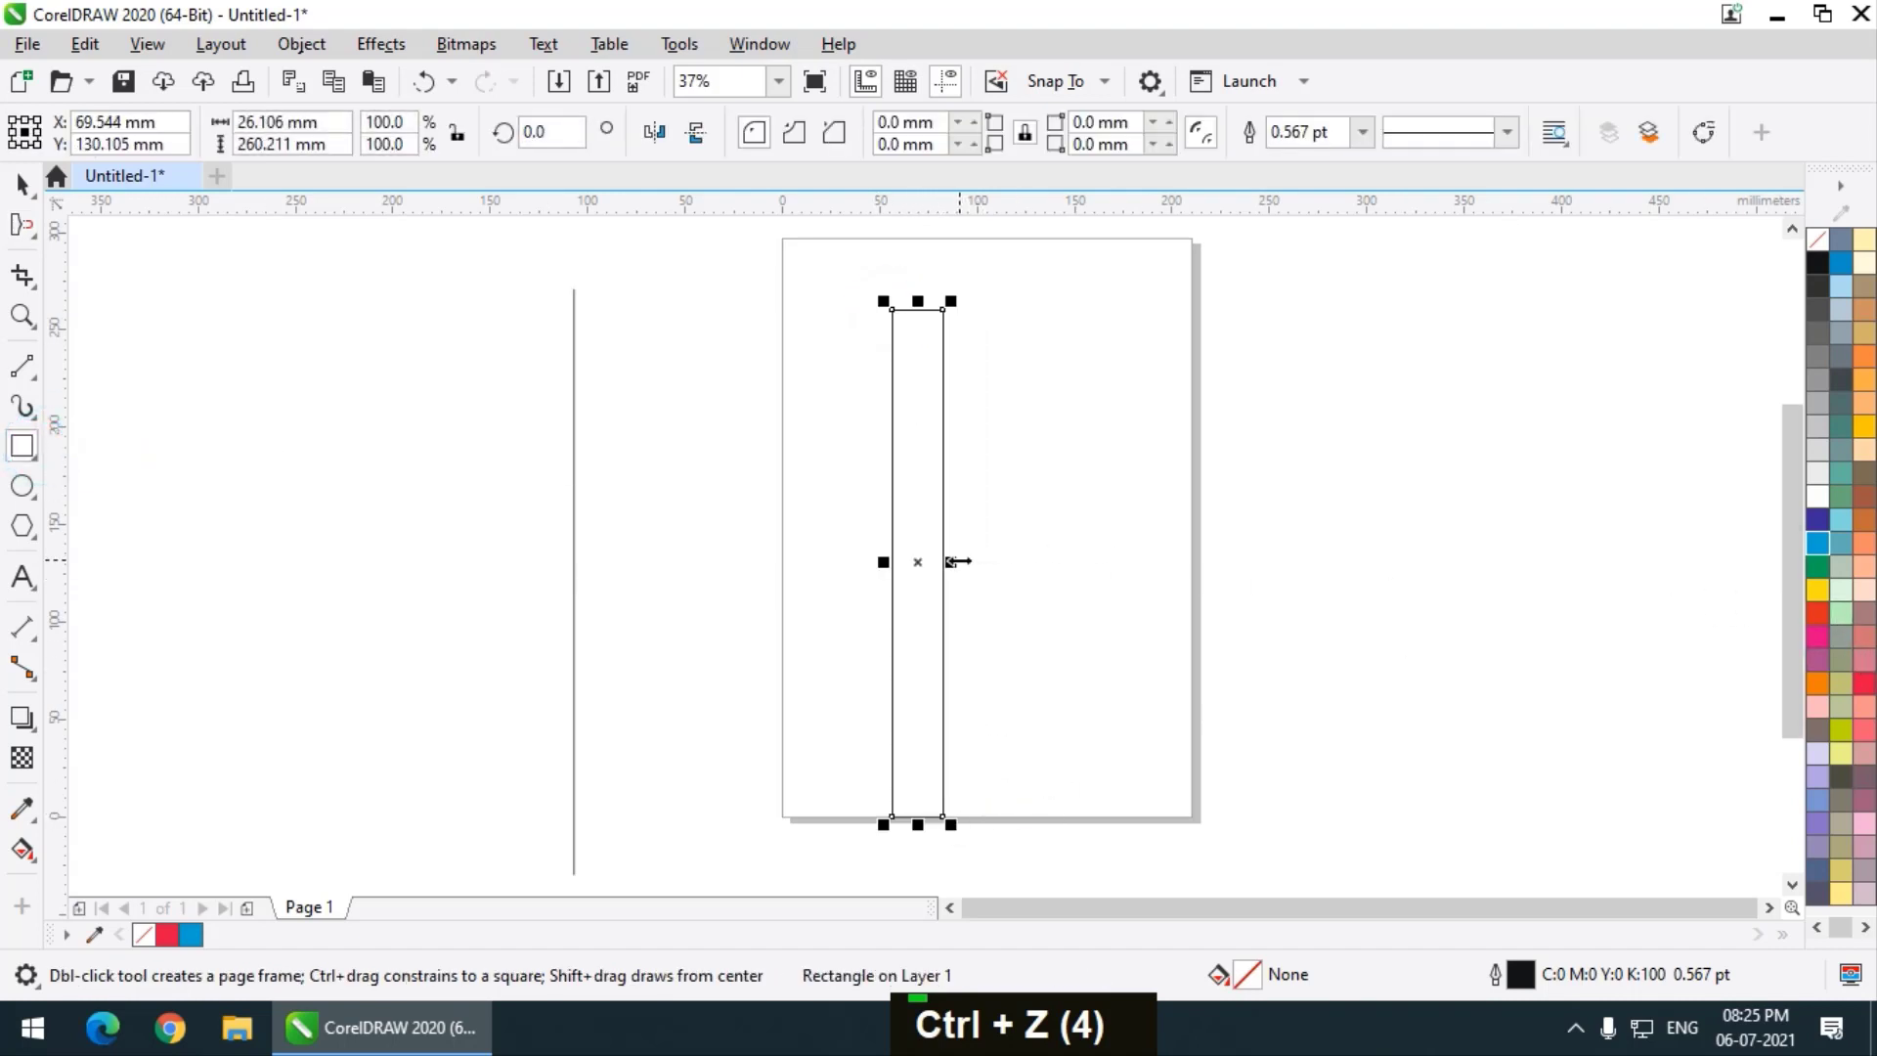
drag(953, 562, 1035, 563)
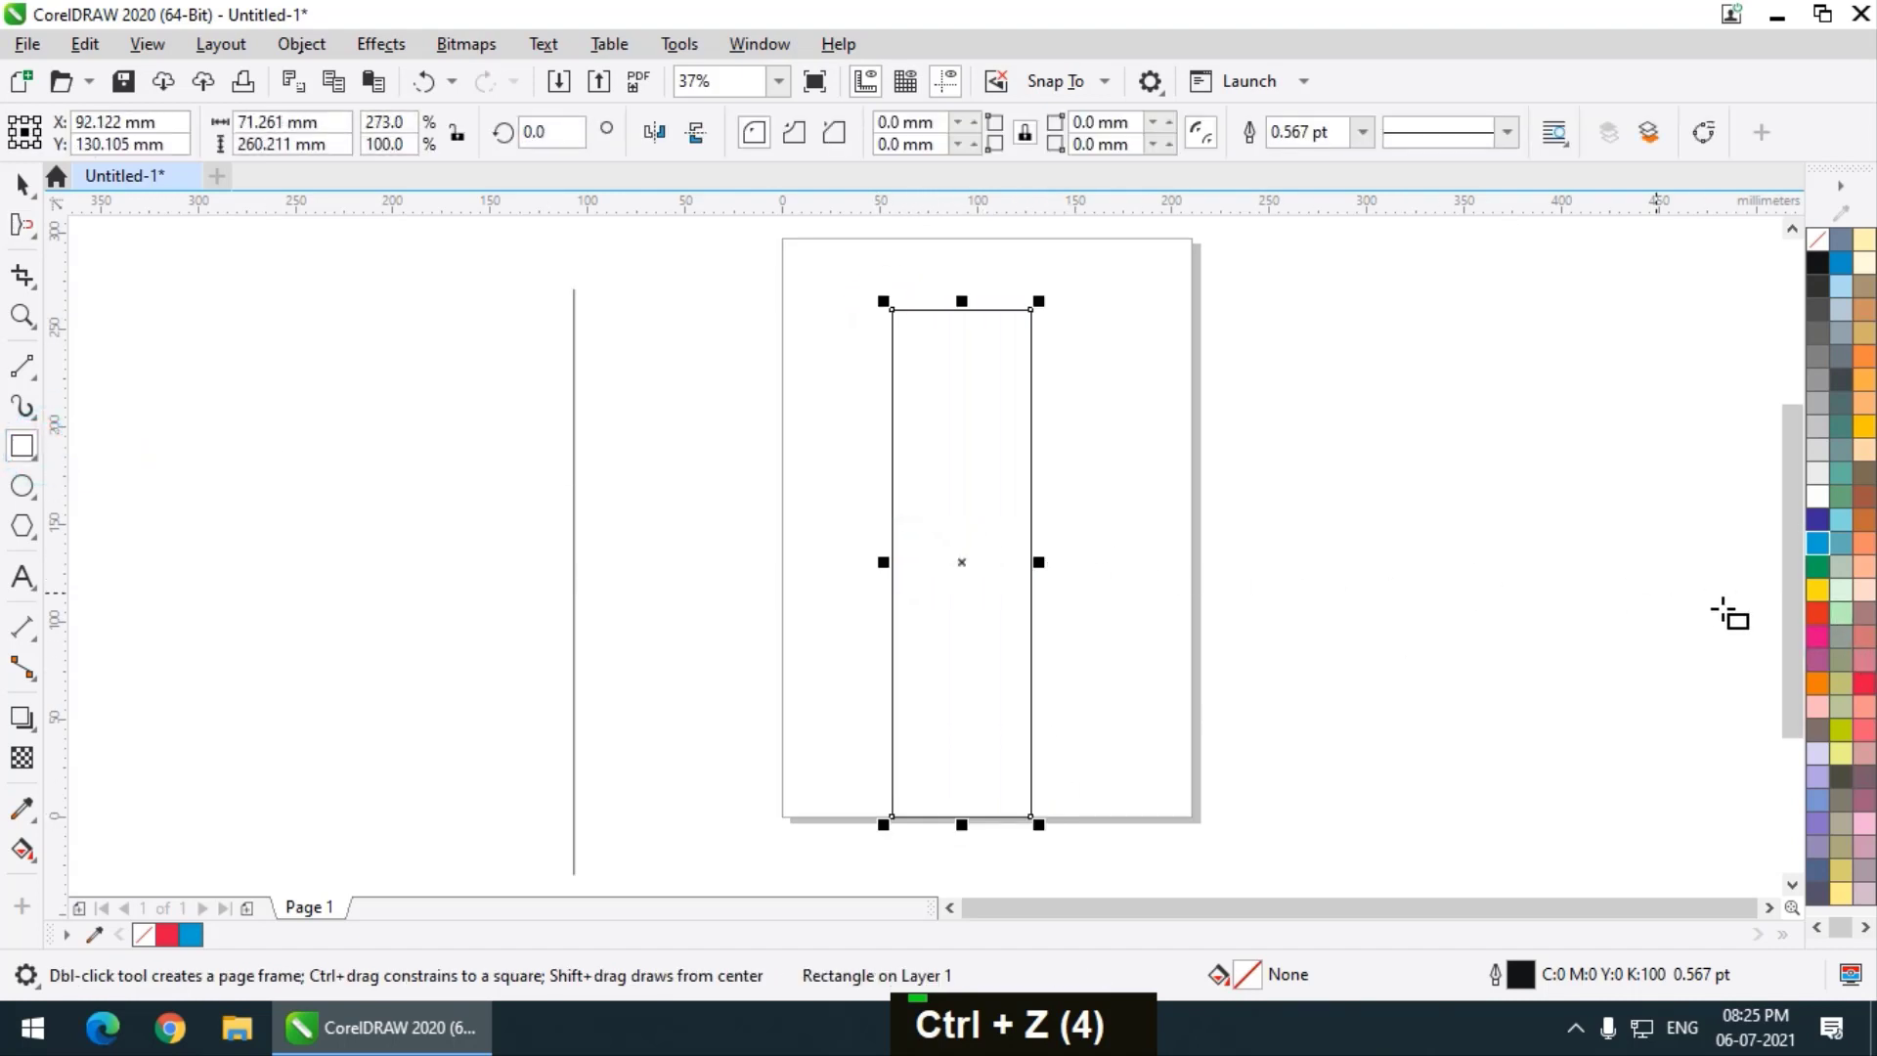
click(1863, 677)
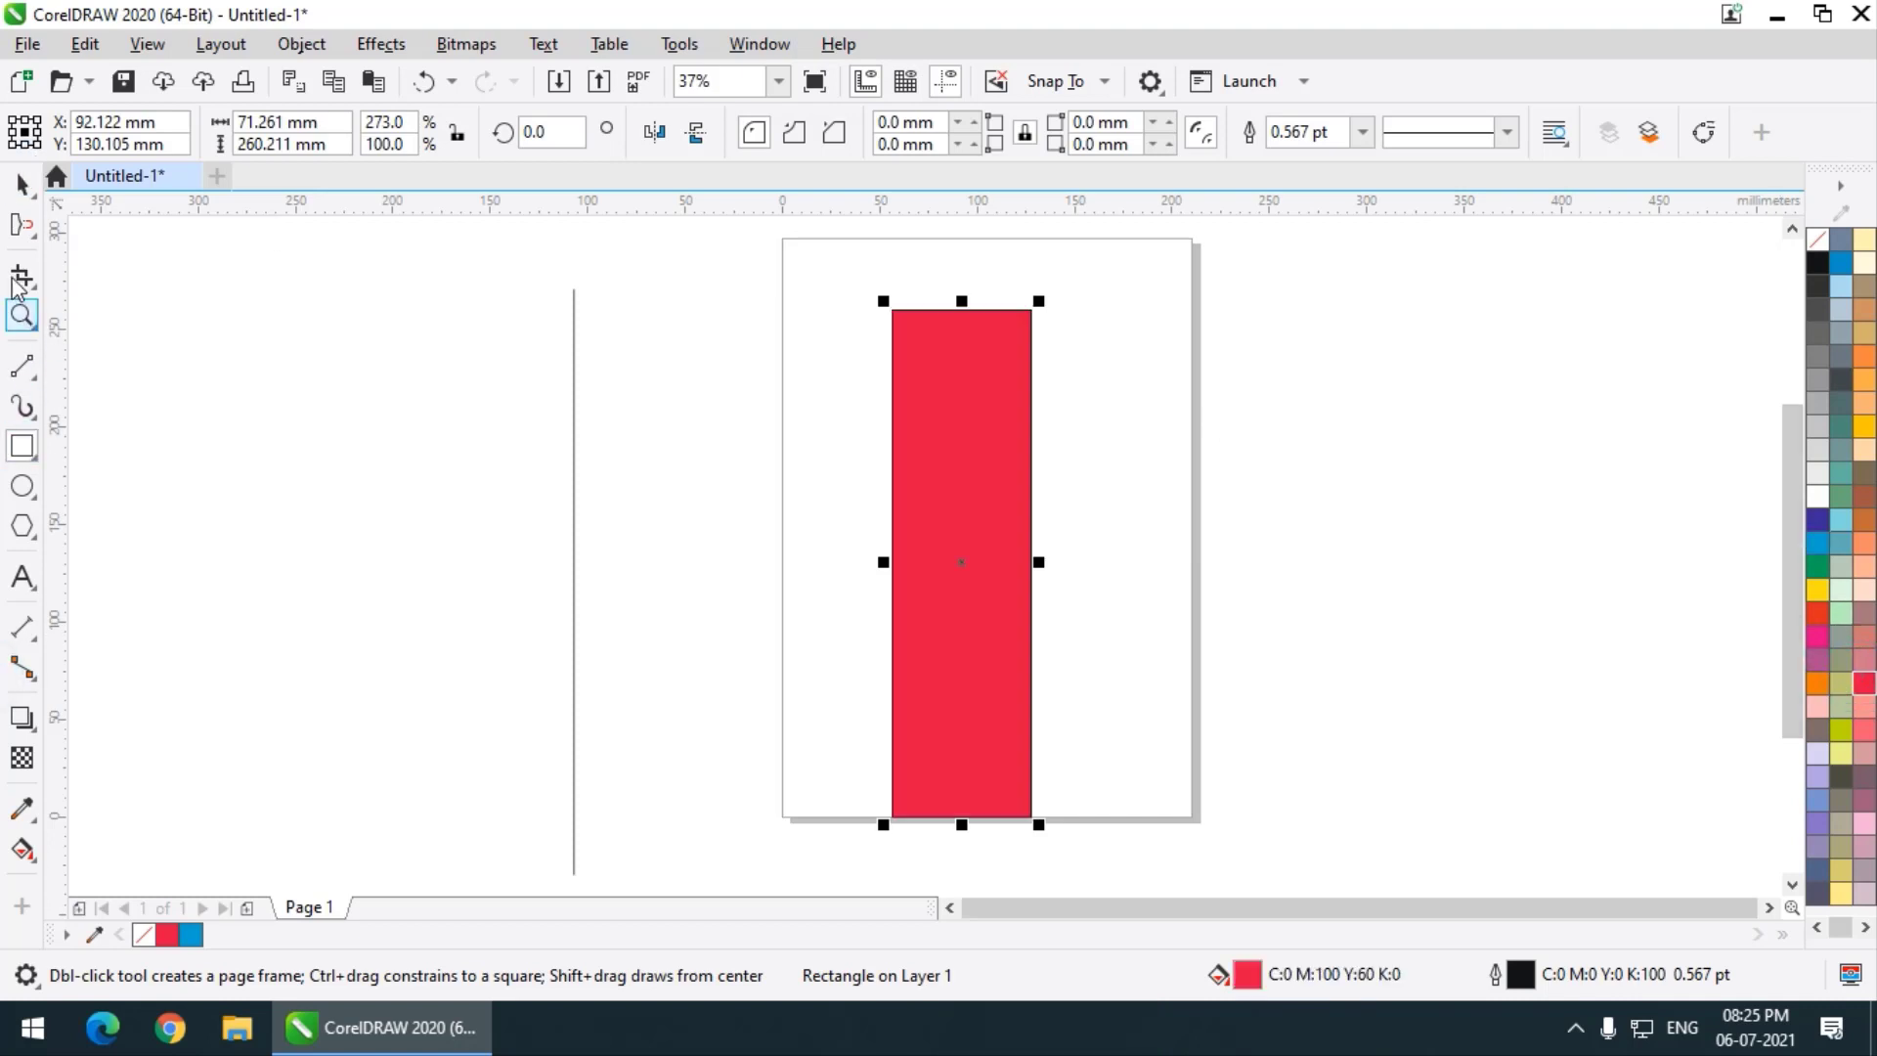
Set the Attract and Repel tool to Attract, with rate 81 and a nib size of about 120.8 mm
click(24, 230)
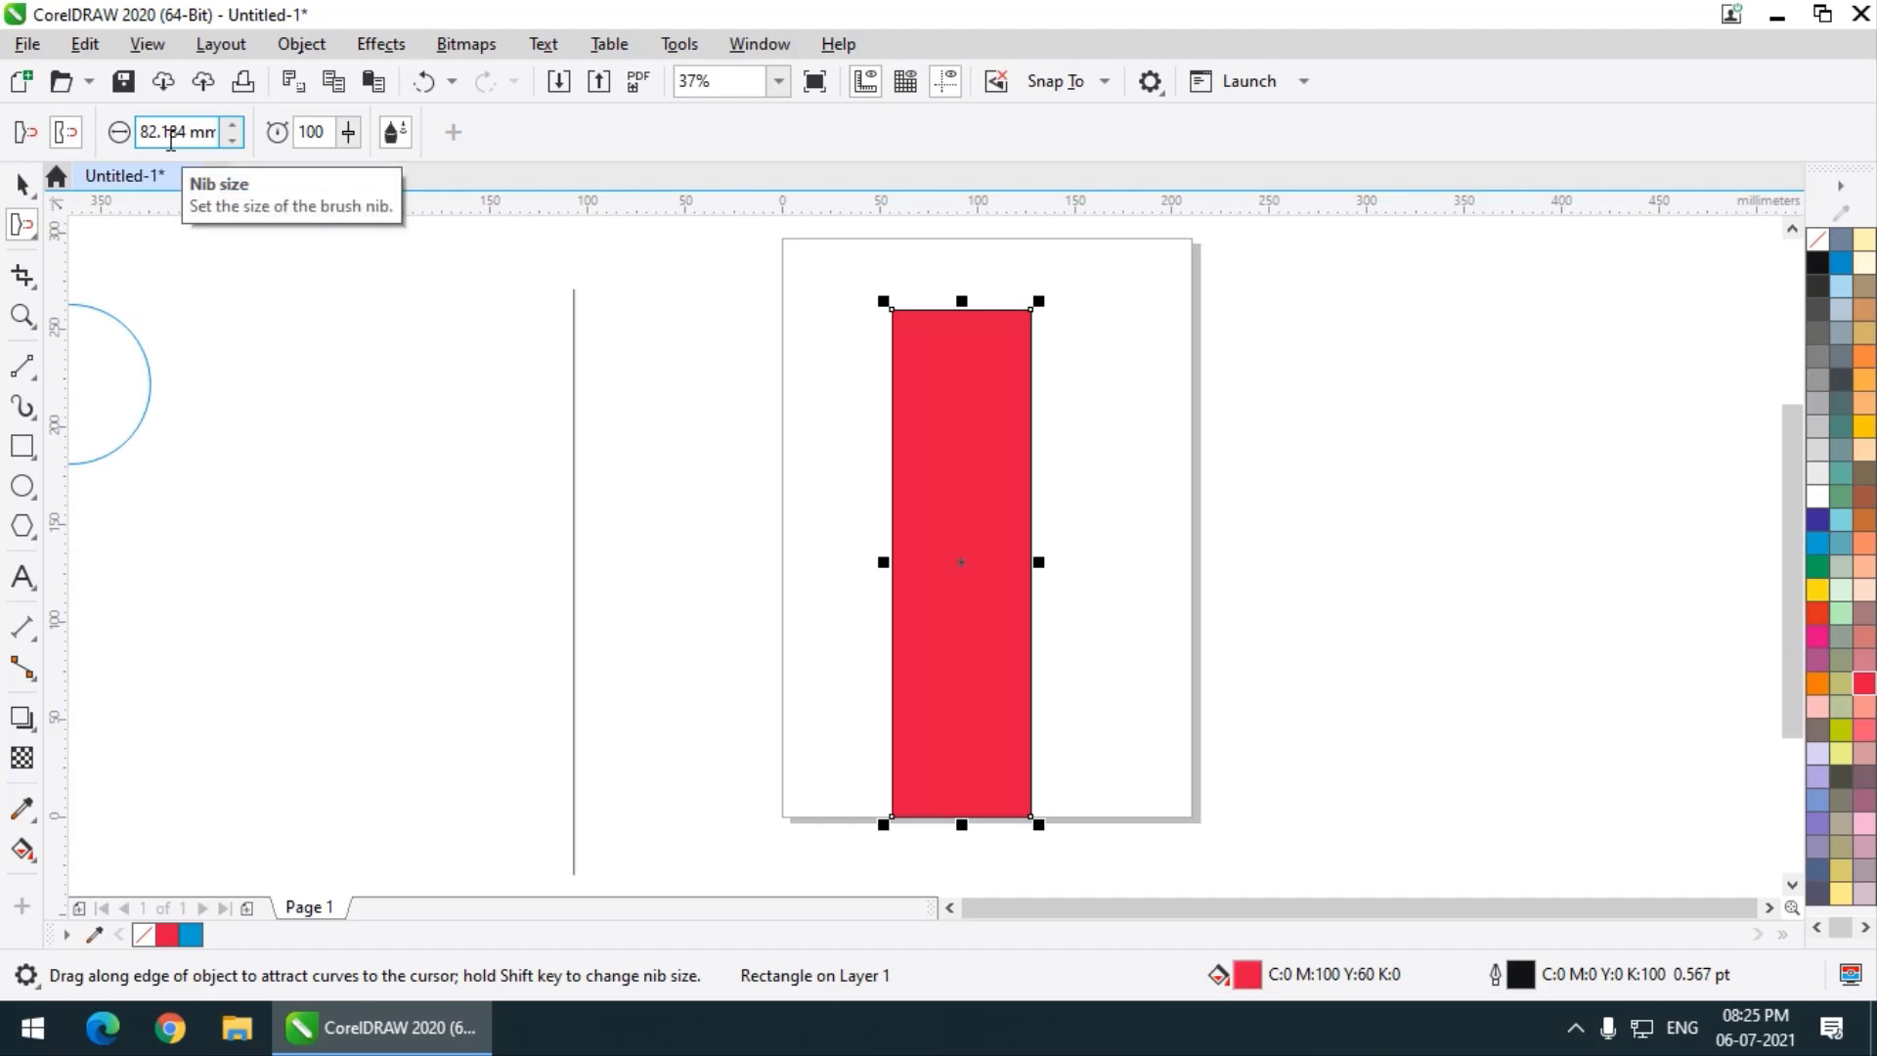
click(347, 132)
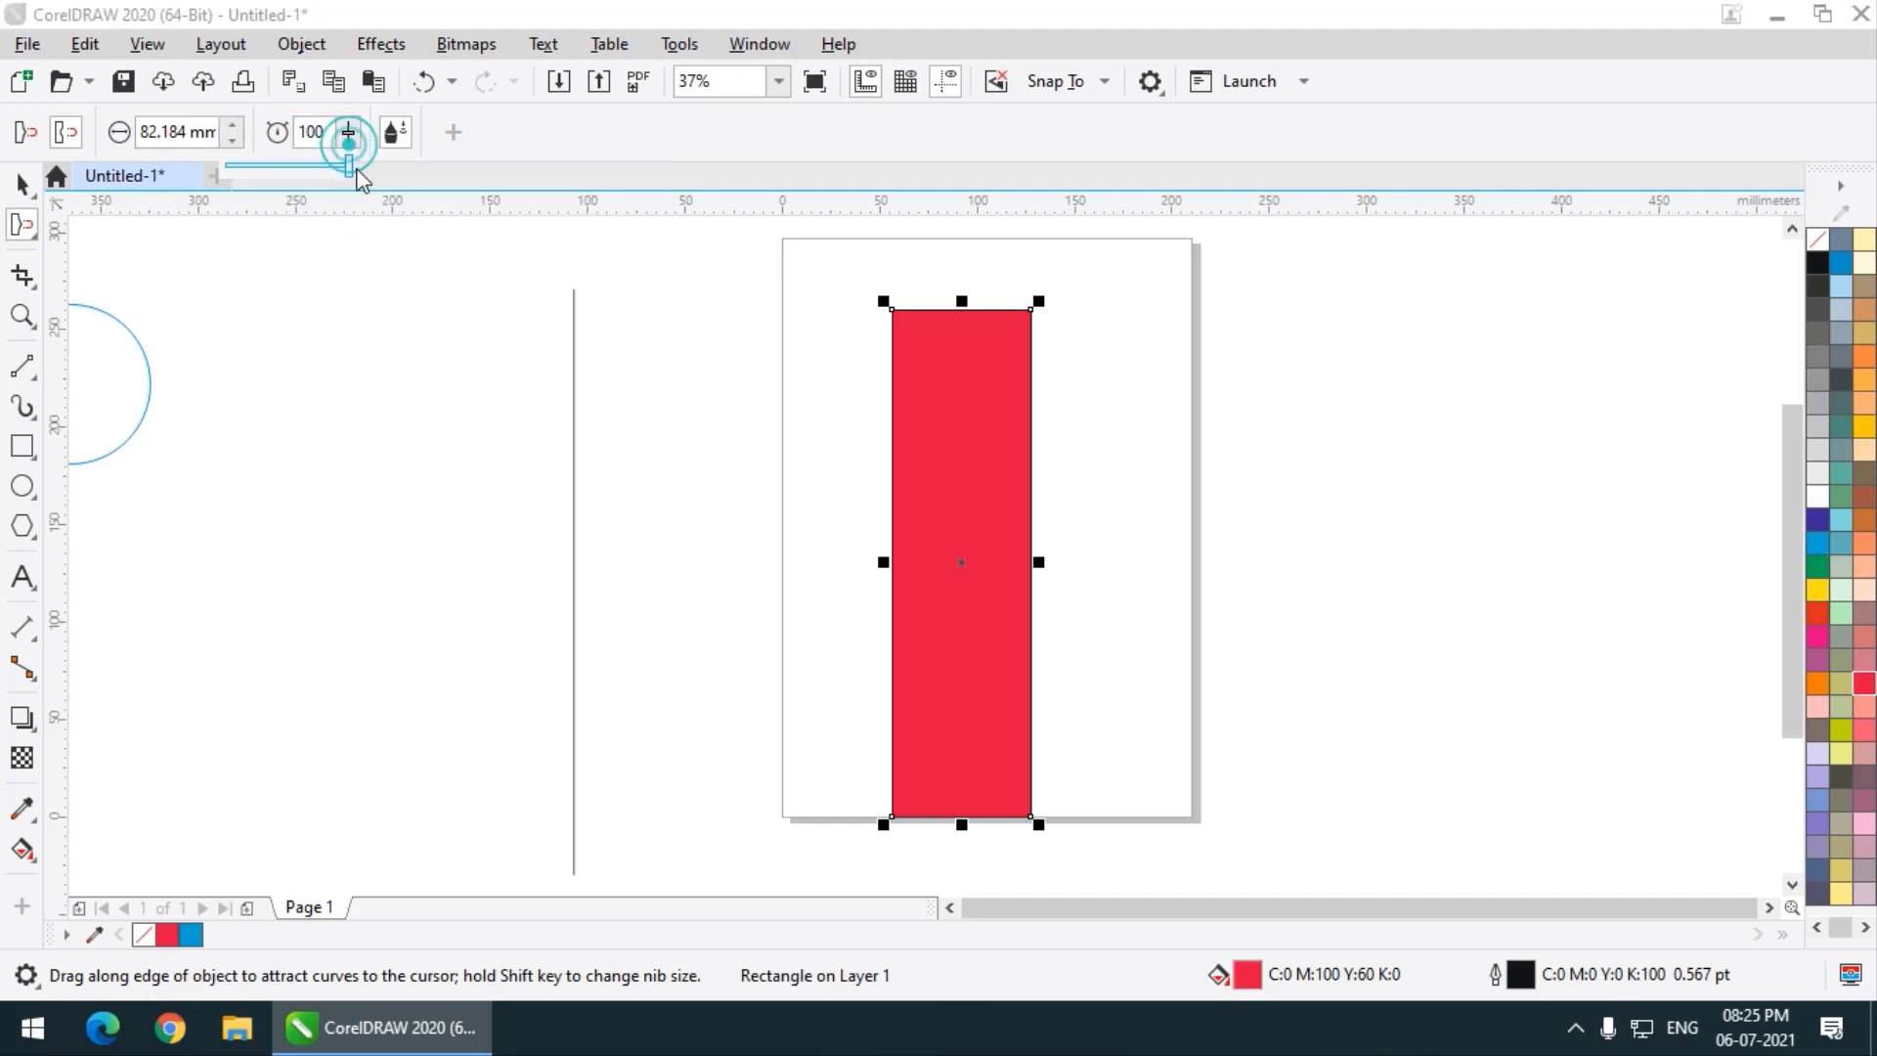
drag(352, 167, 322, 168)
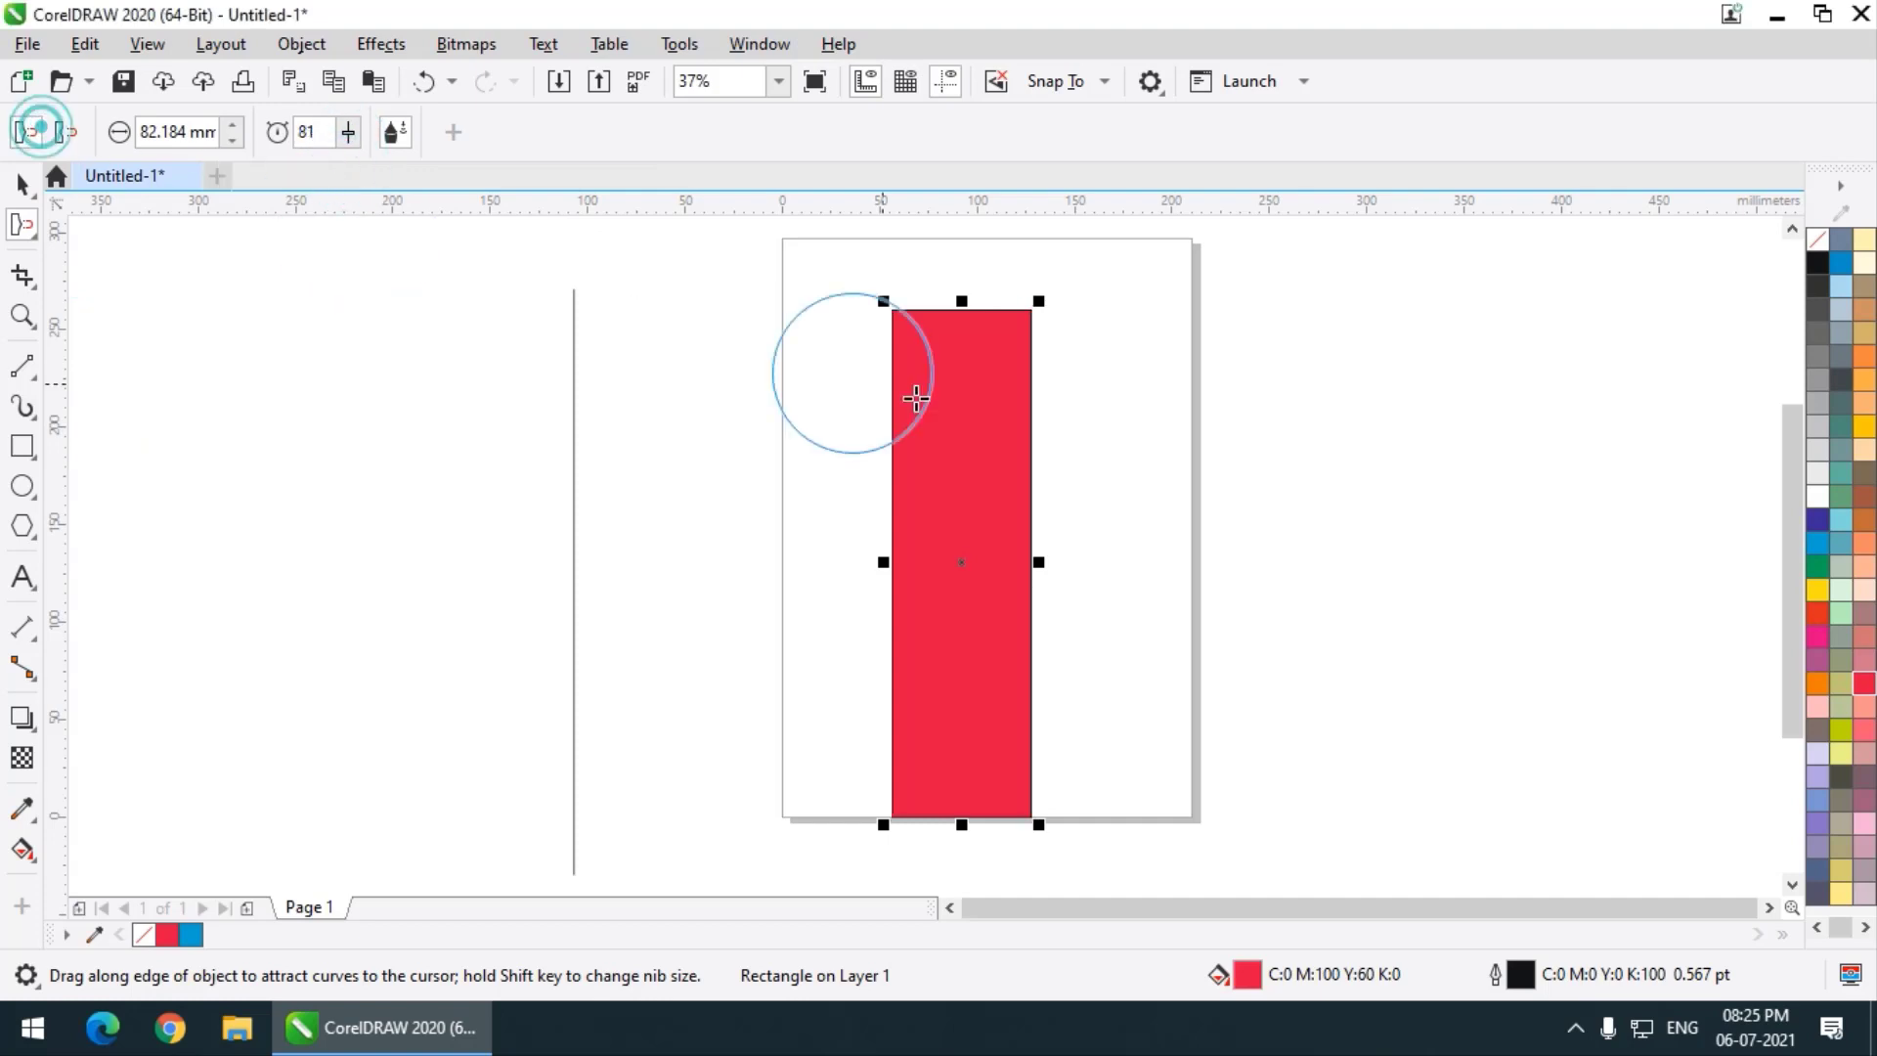
drag(654, 470, 763, 428)
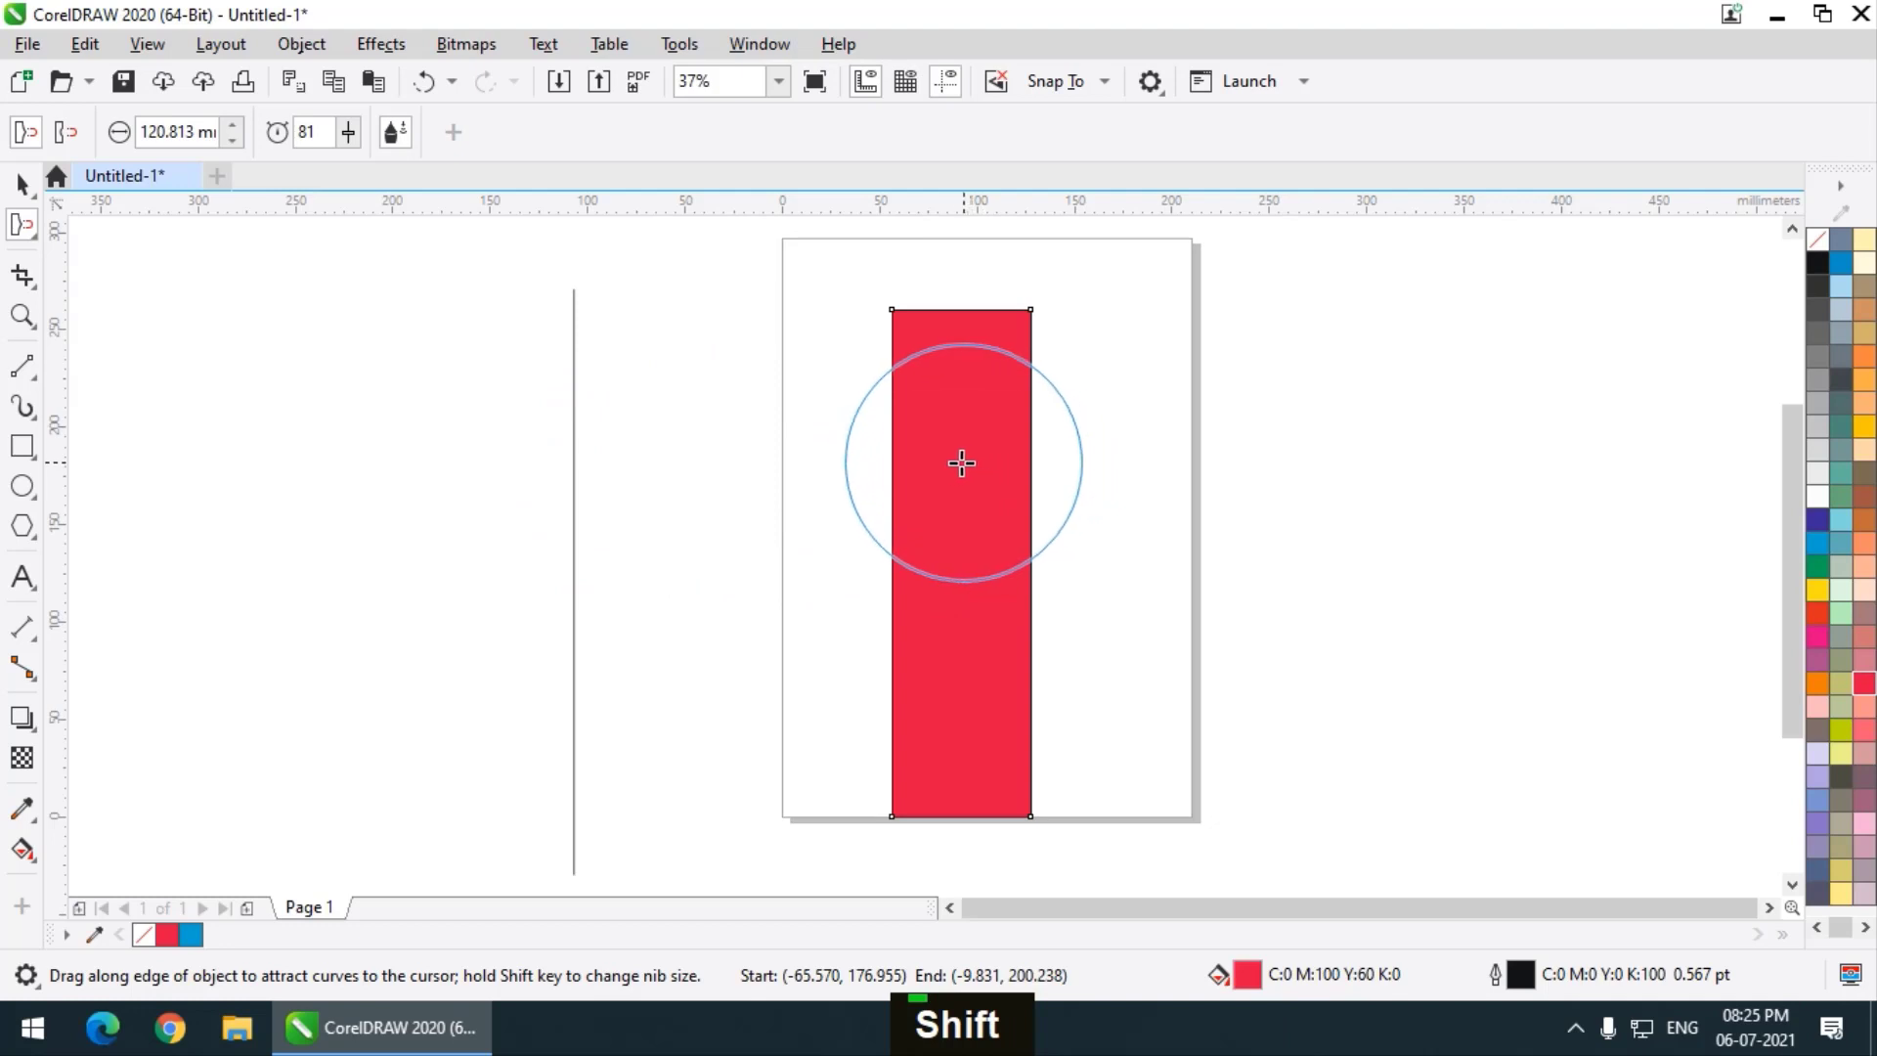
Try the Attract tool on the rectangle's upper and lower parts, pinching its sides to the centre, and undo both pinches
drag(959, 460, 960, 461)
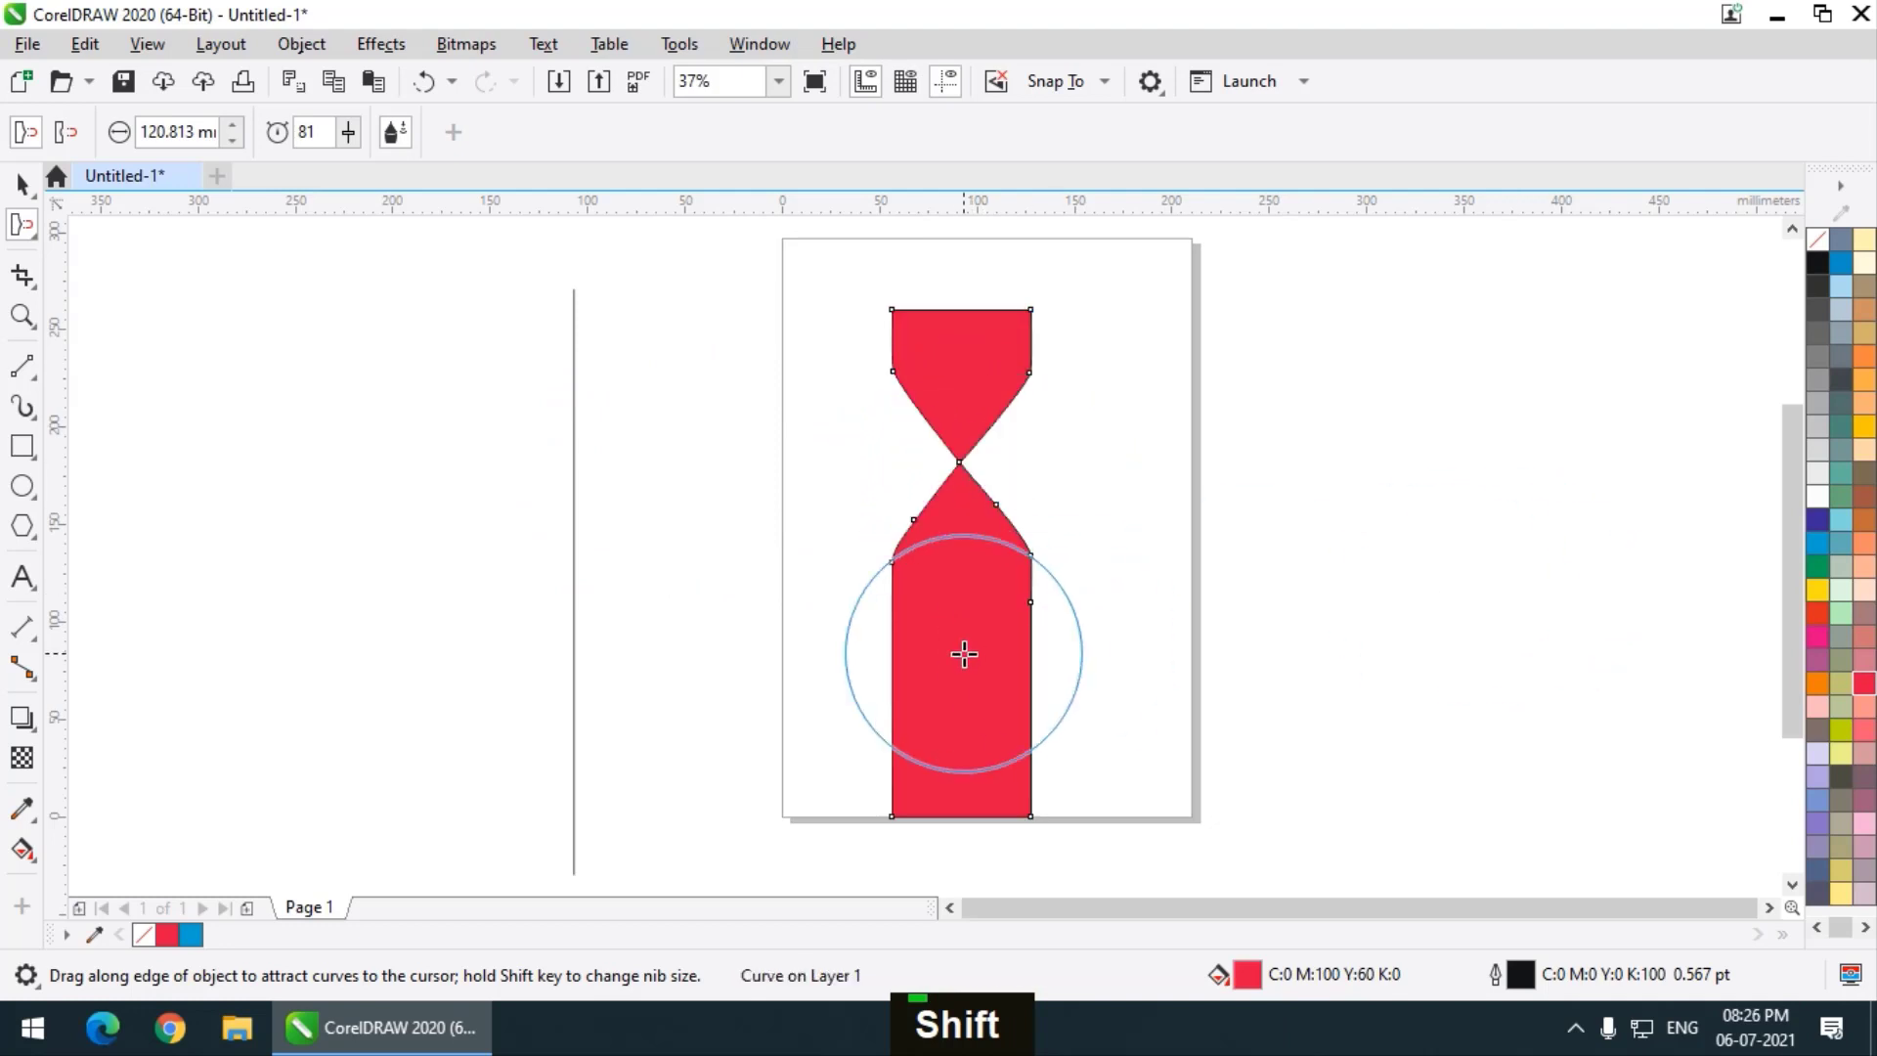
drag(957, 683, 958, 682)
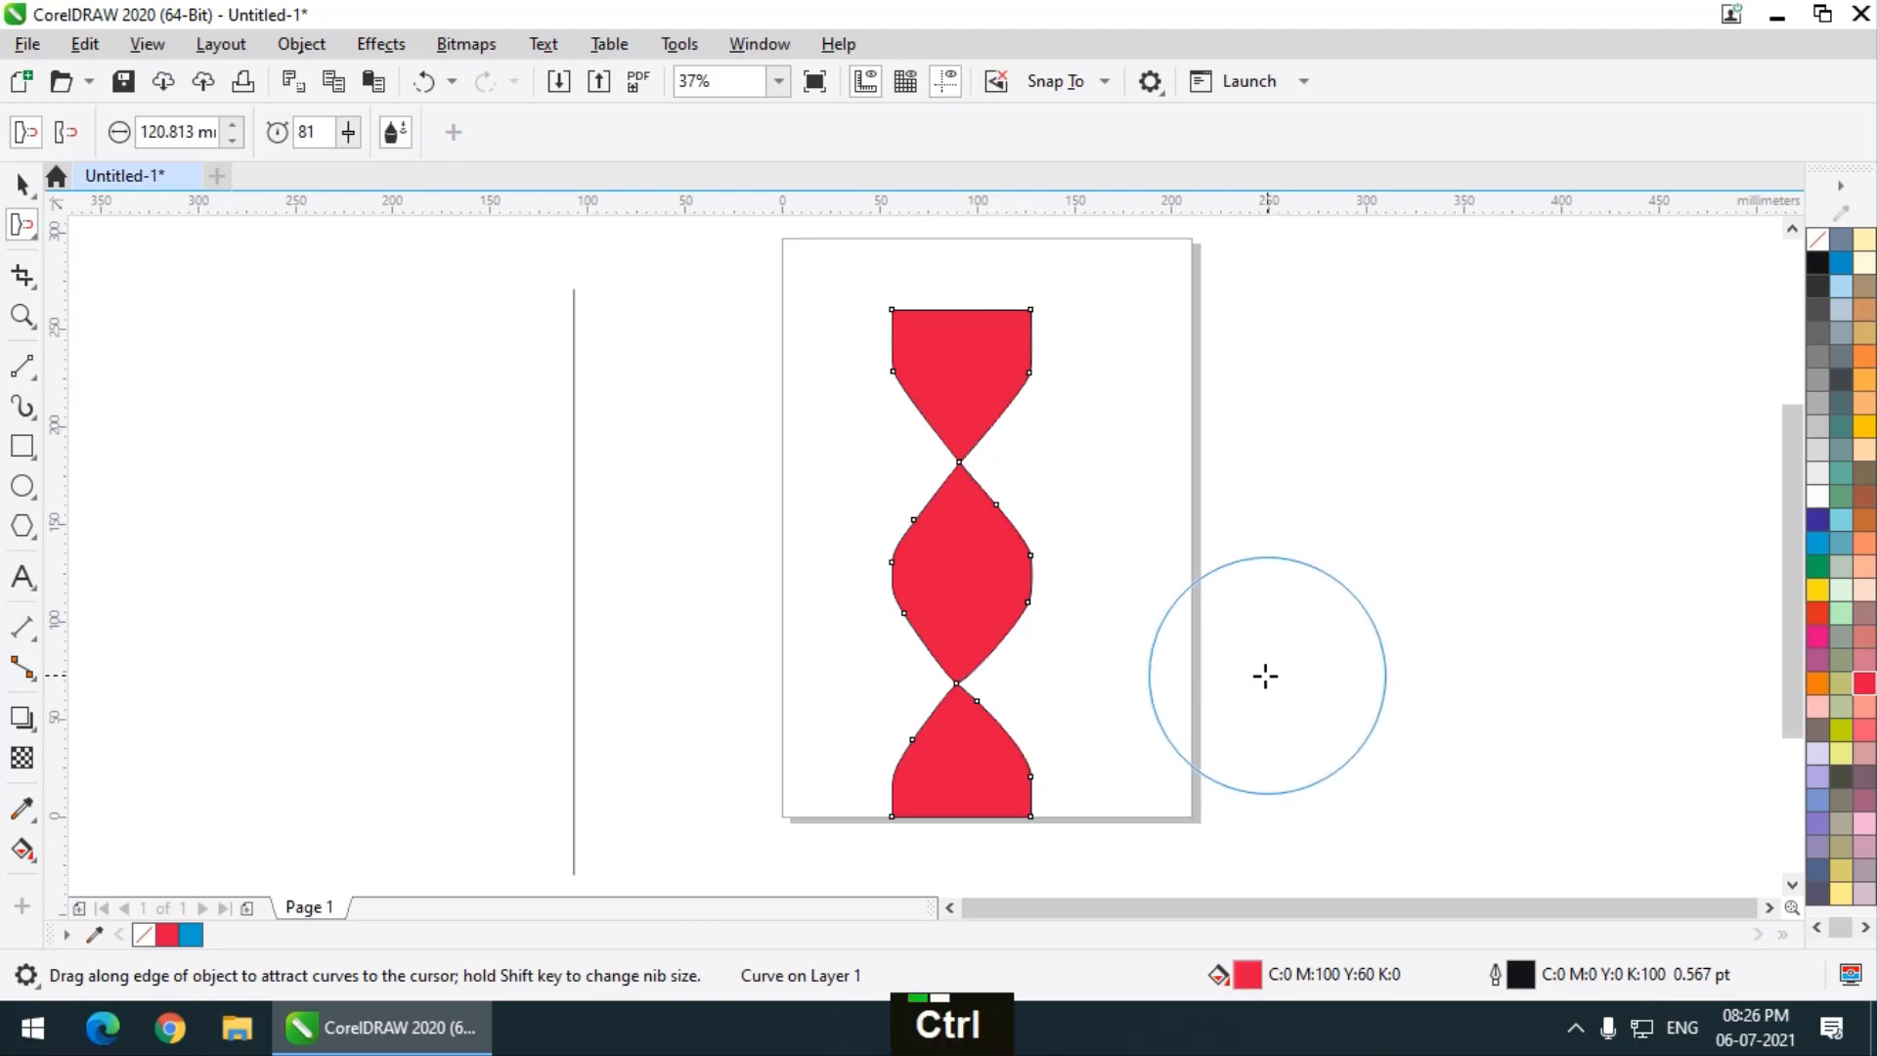
key(ctrl+z)
key(ctrl+z)
Try the Repel tool on the rectangle's upper and lower parts, bulging its sides outward, and undo both bulges
click(66, 131)
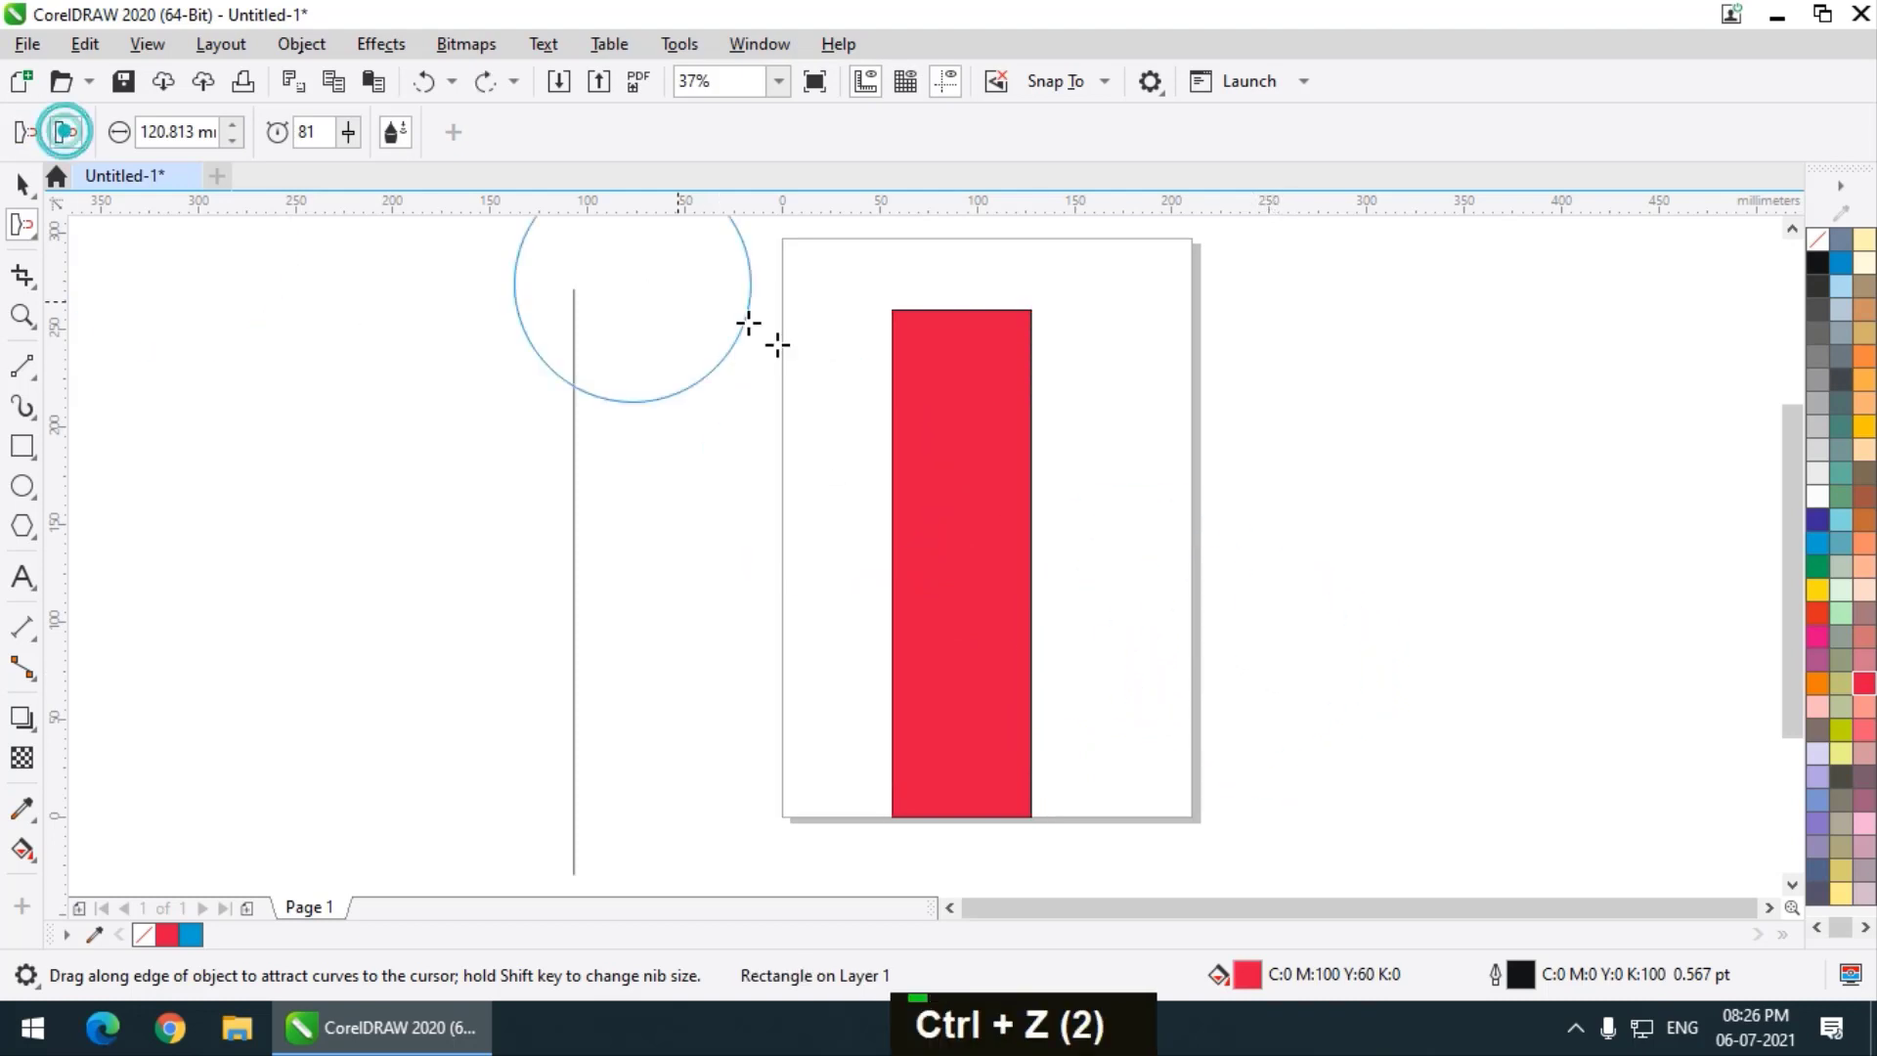
drag(964, 448, 964, 446)
drag(958, 680, 959, 679)
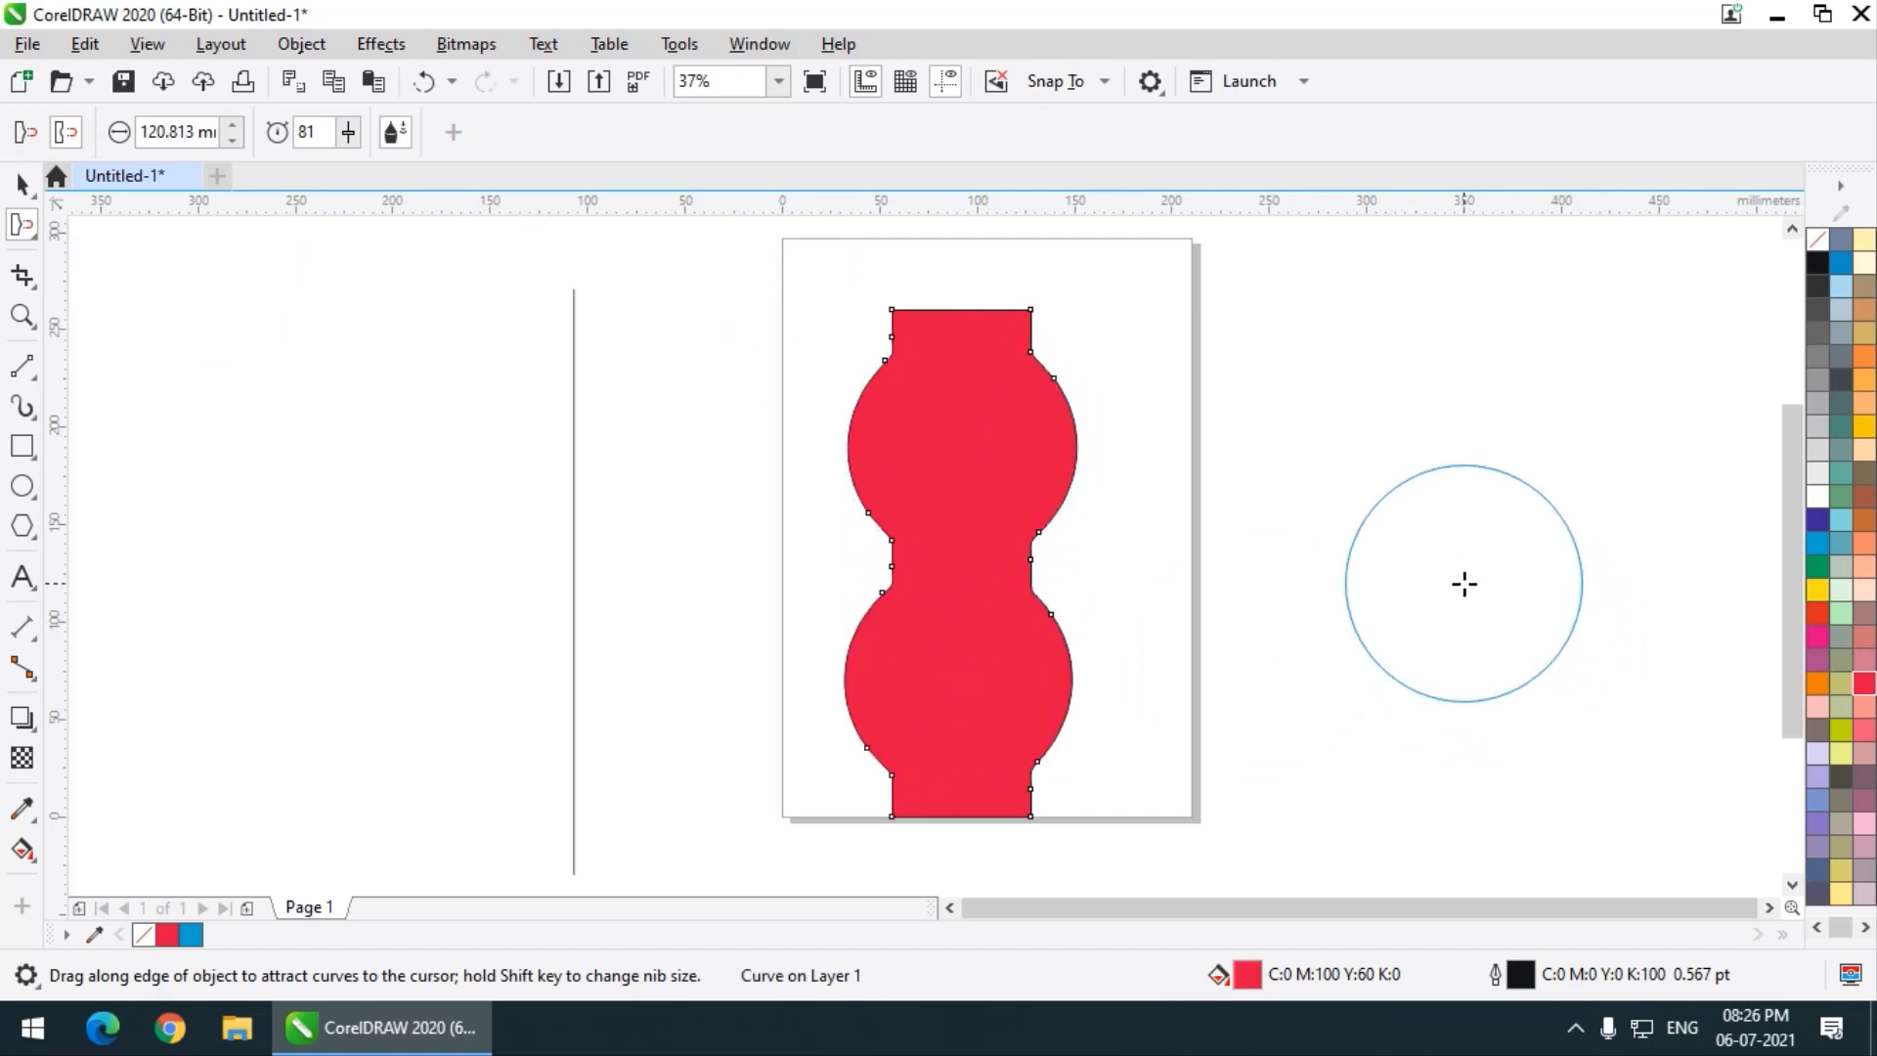
key(ctrl+z)
key(ctrl+z)
key(ctrl+z)
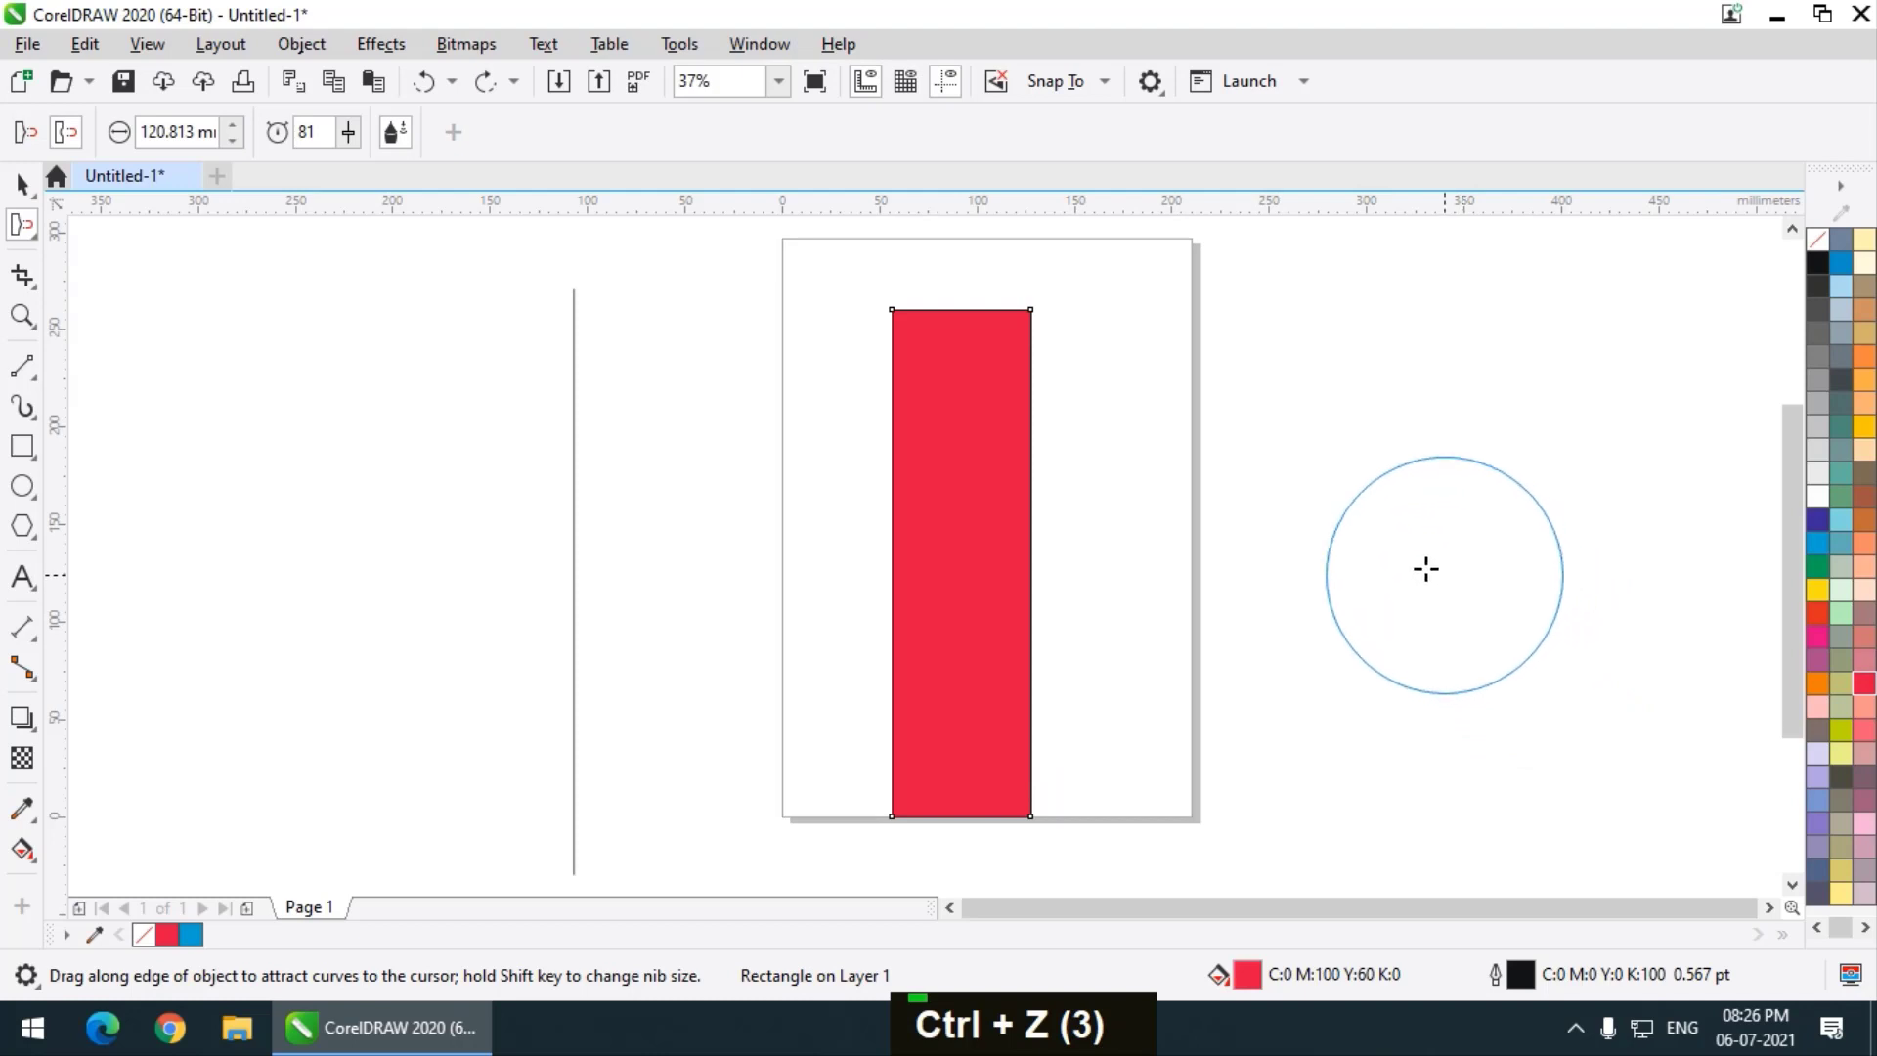
Switch to the Smudge tool and set its nib size to 50.8 mm
click(31, 238)
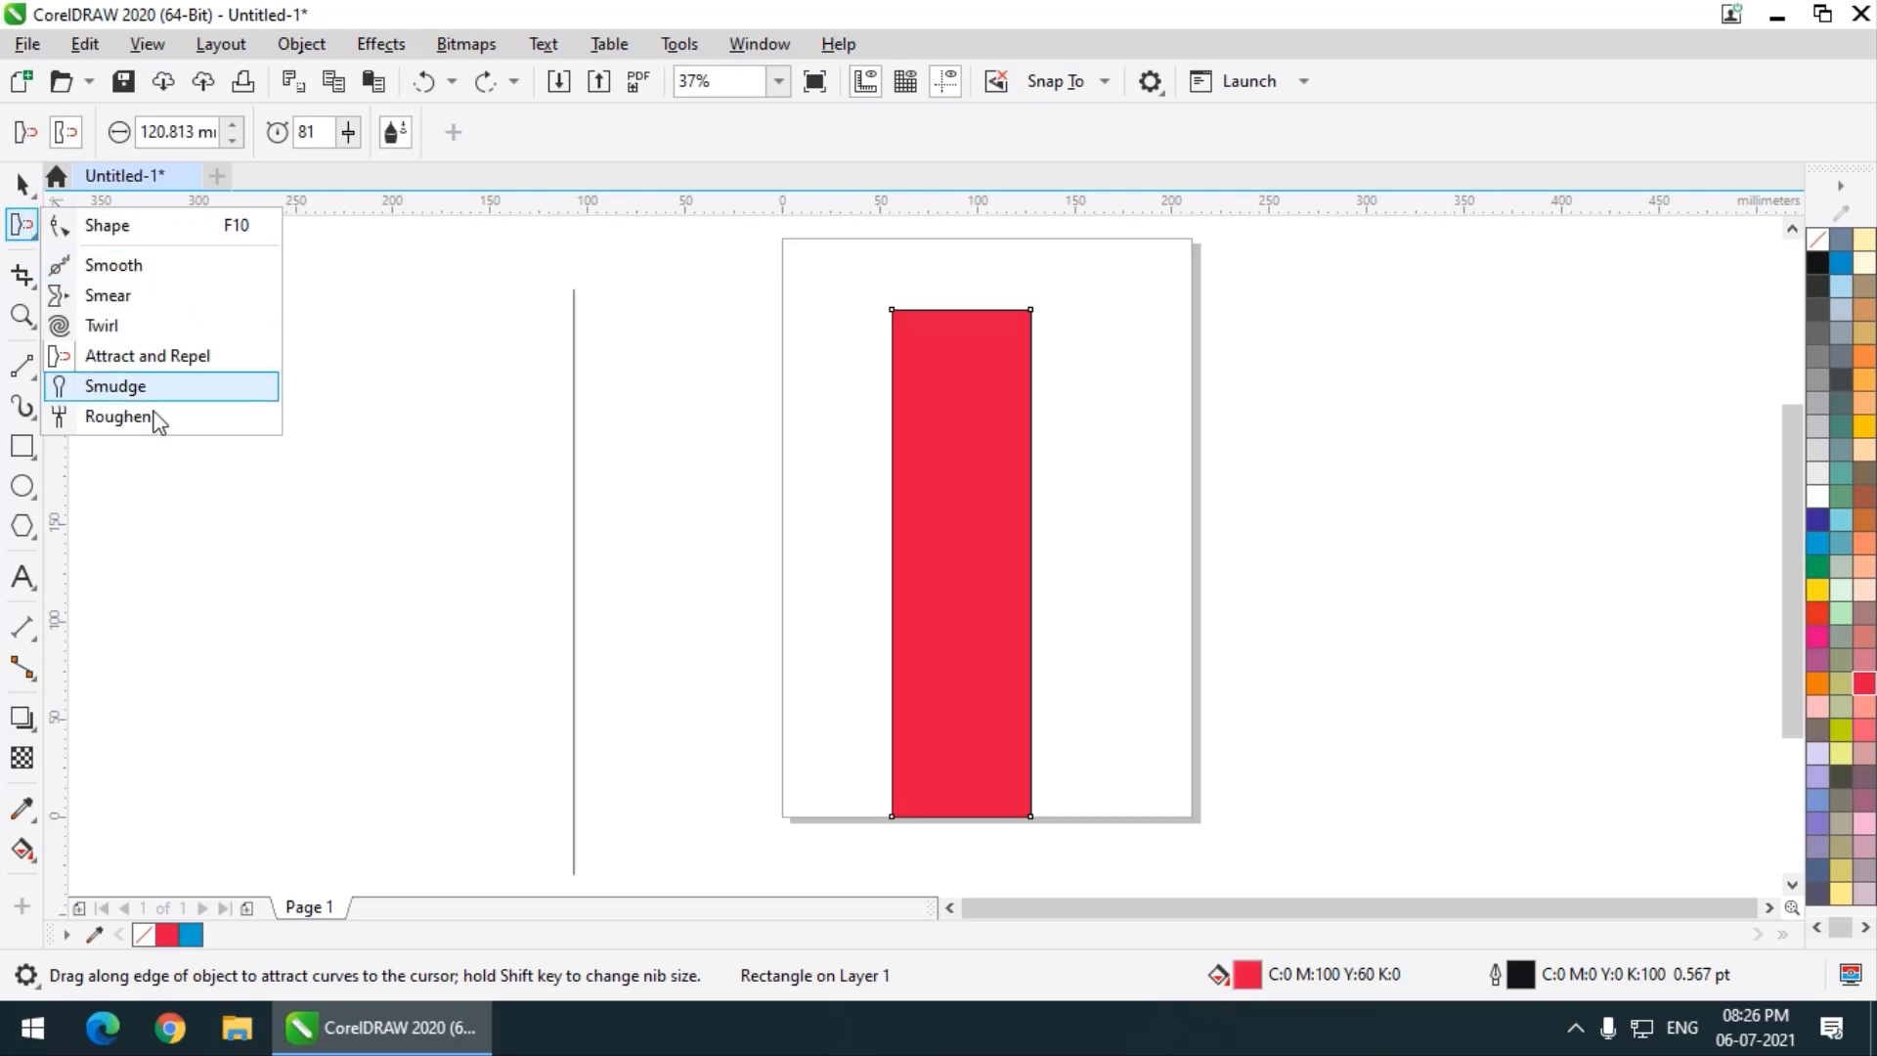
click(116, 388)
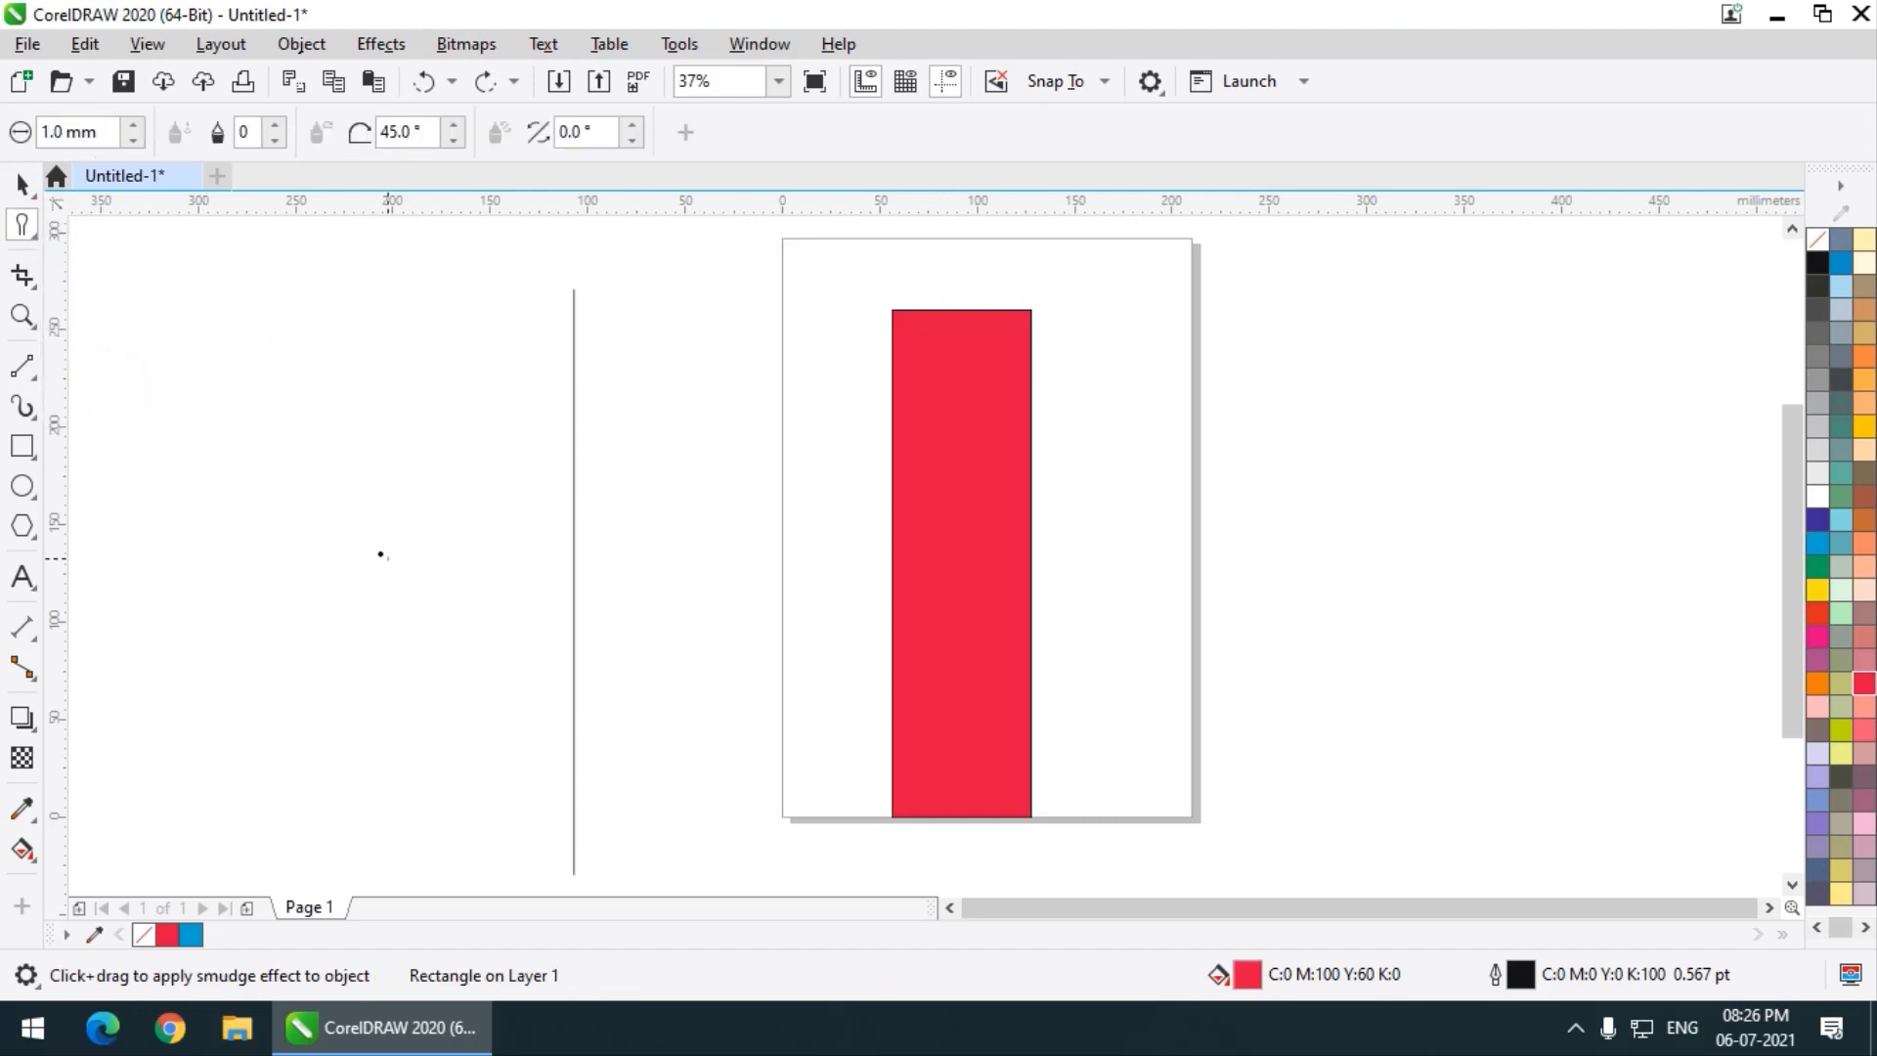
drag(133, 132, 136, 32)
drag(134, 132, 136, 0)
click(131, 125)
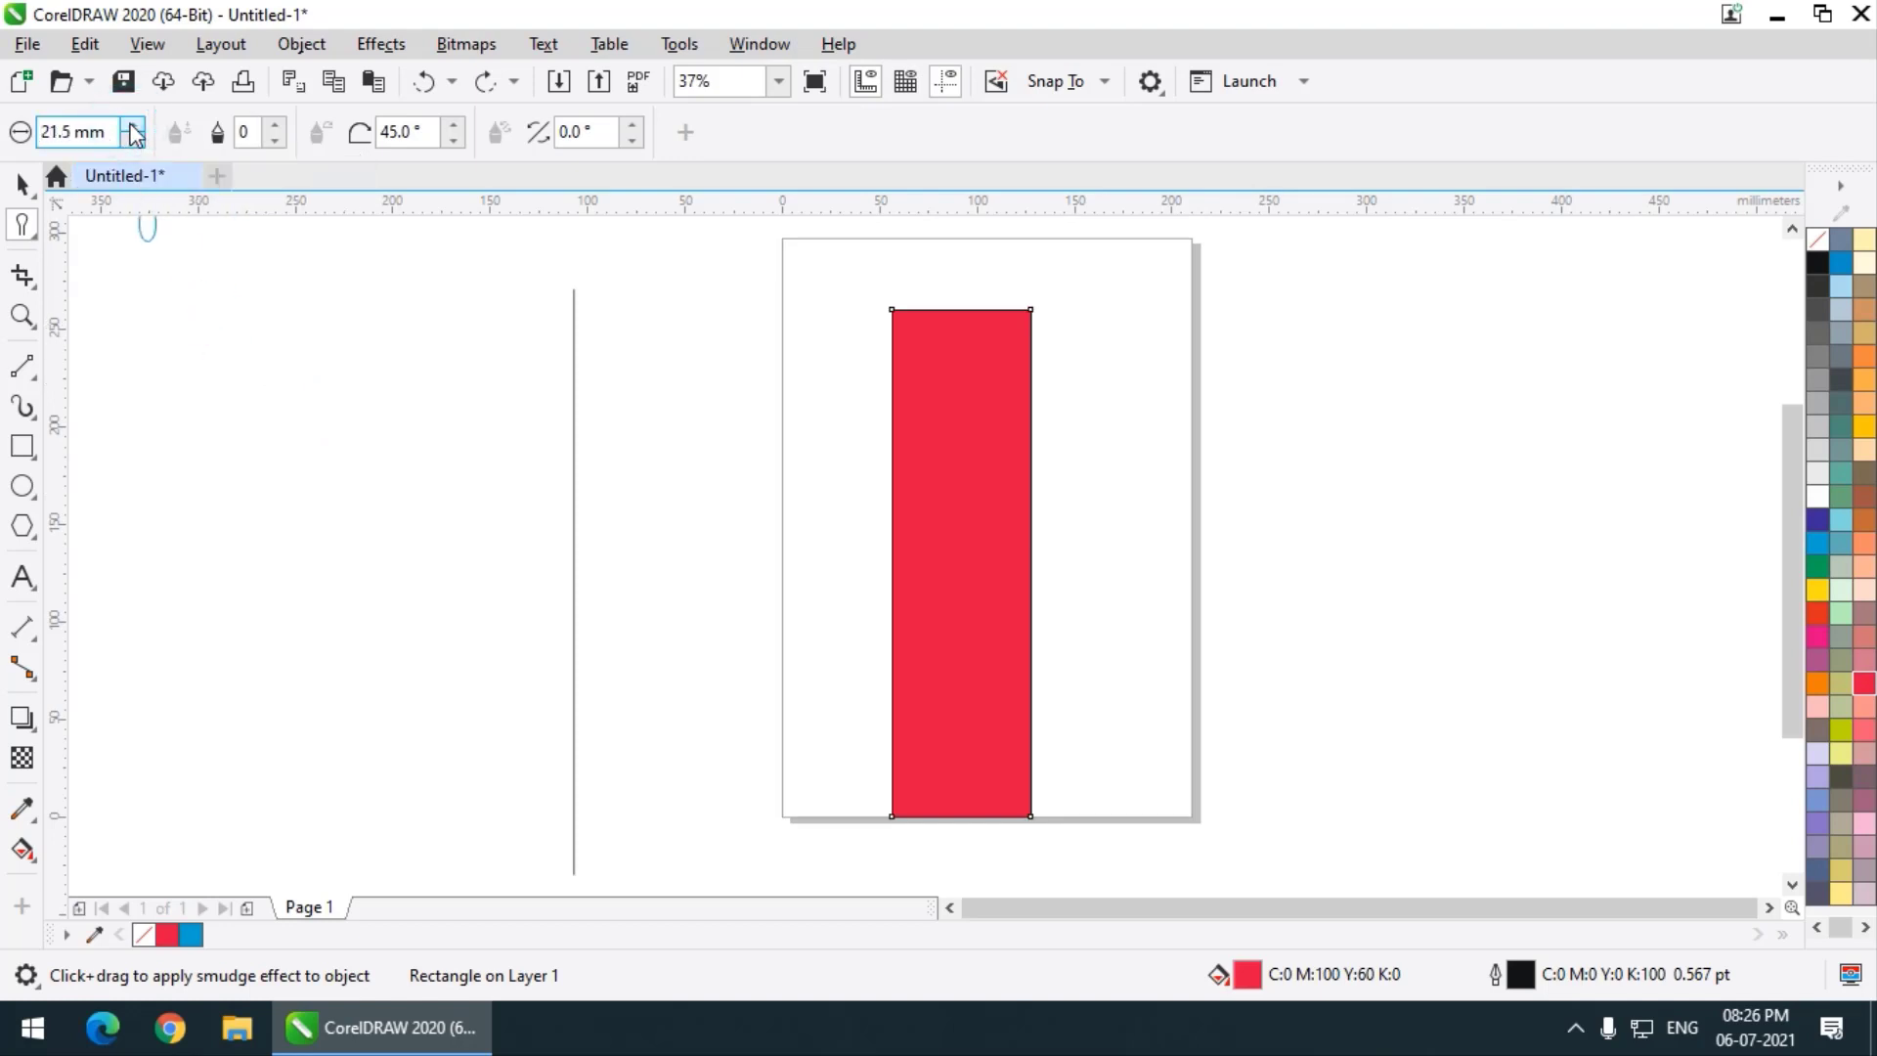
click(131, 125)
click(131, 126)
click(131, 125)
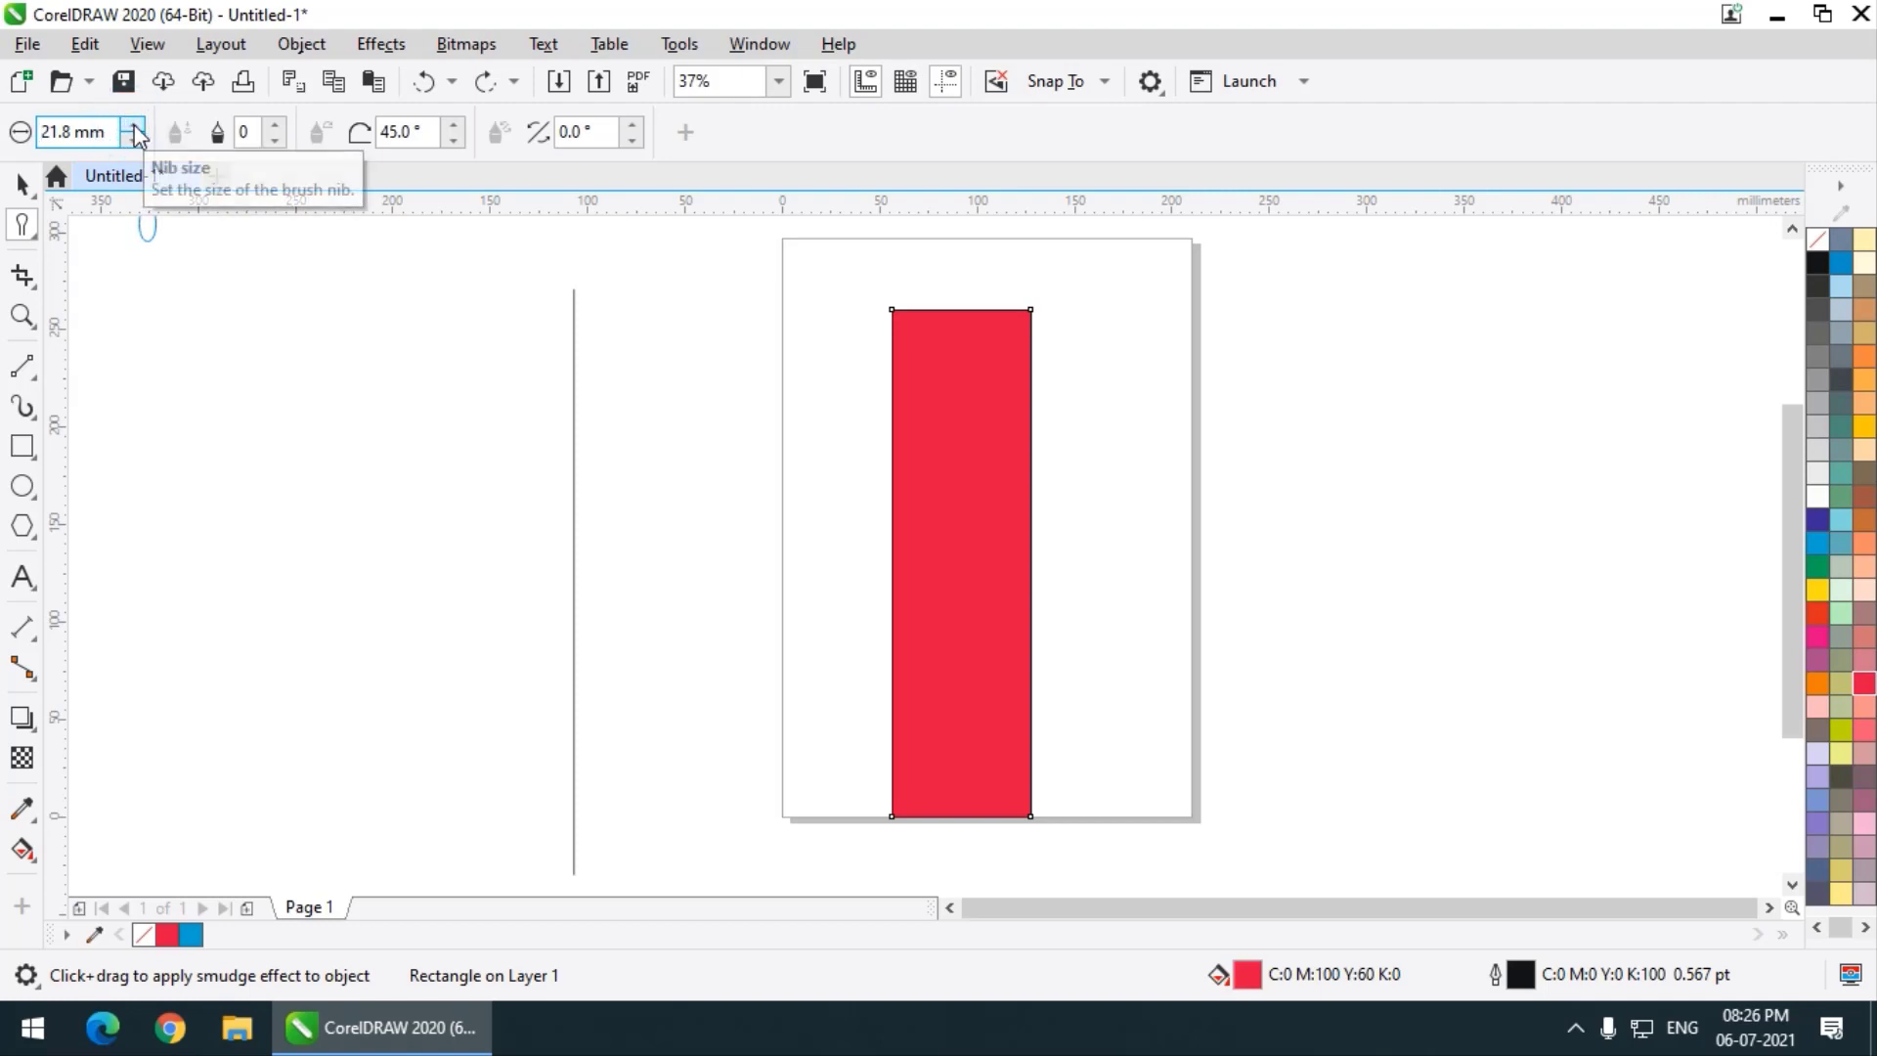
click(131, 125)
click(131, 125)
click(131, 125)
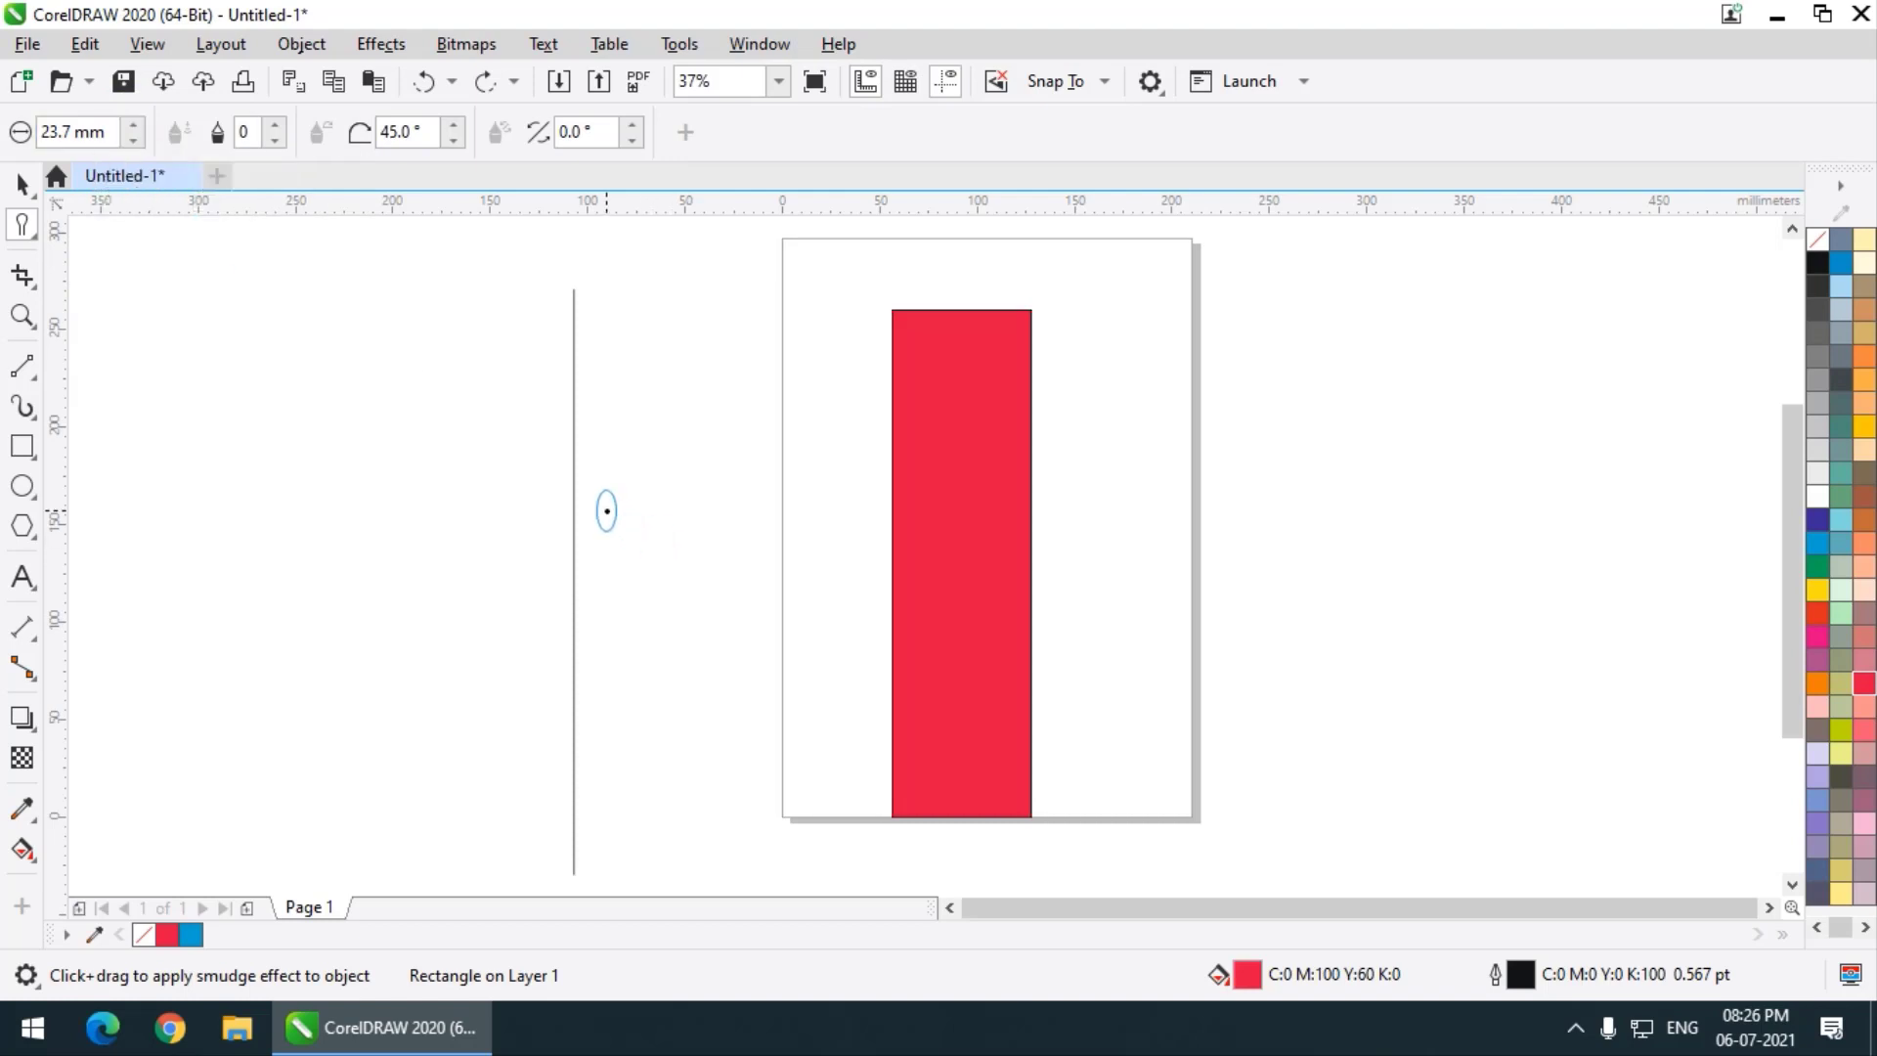
drag(133, 132, 133, 2)
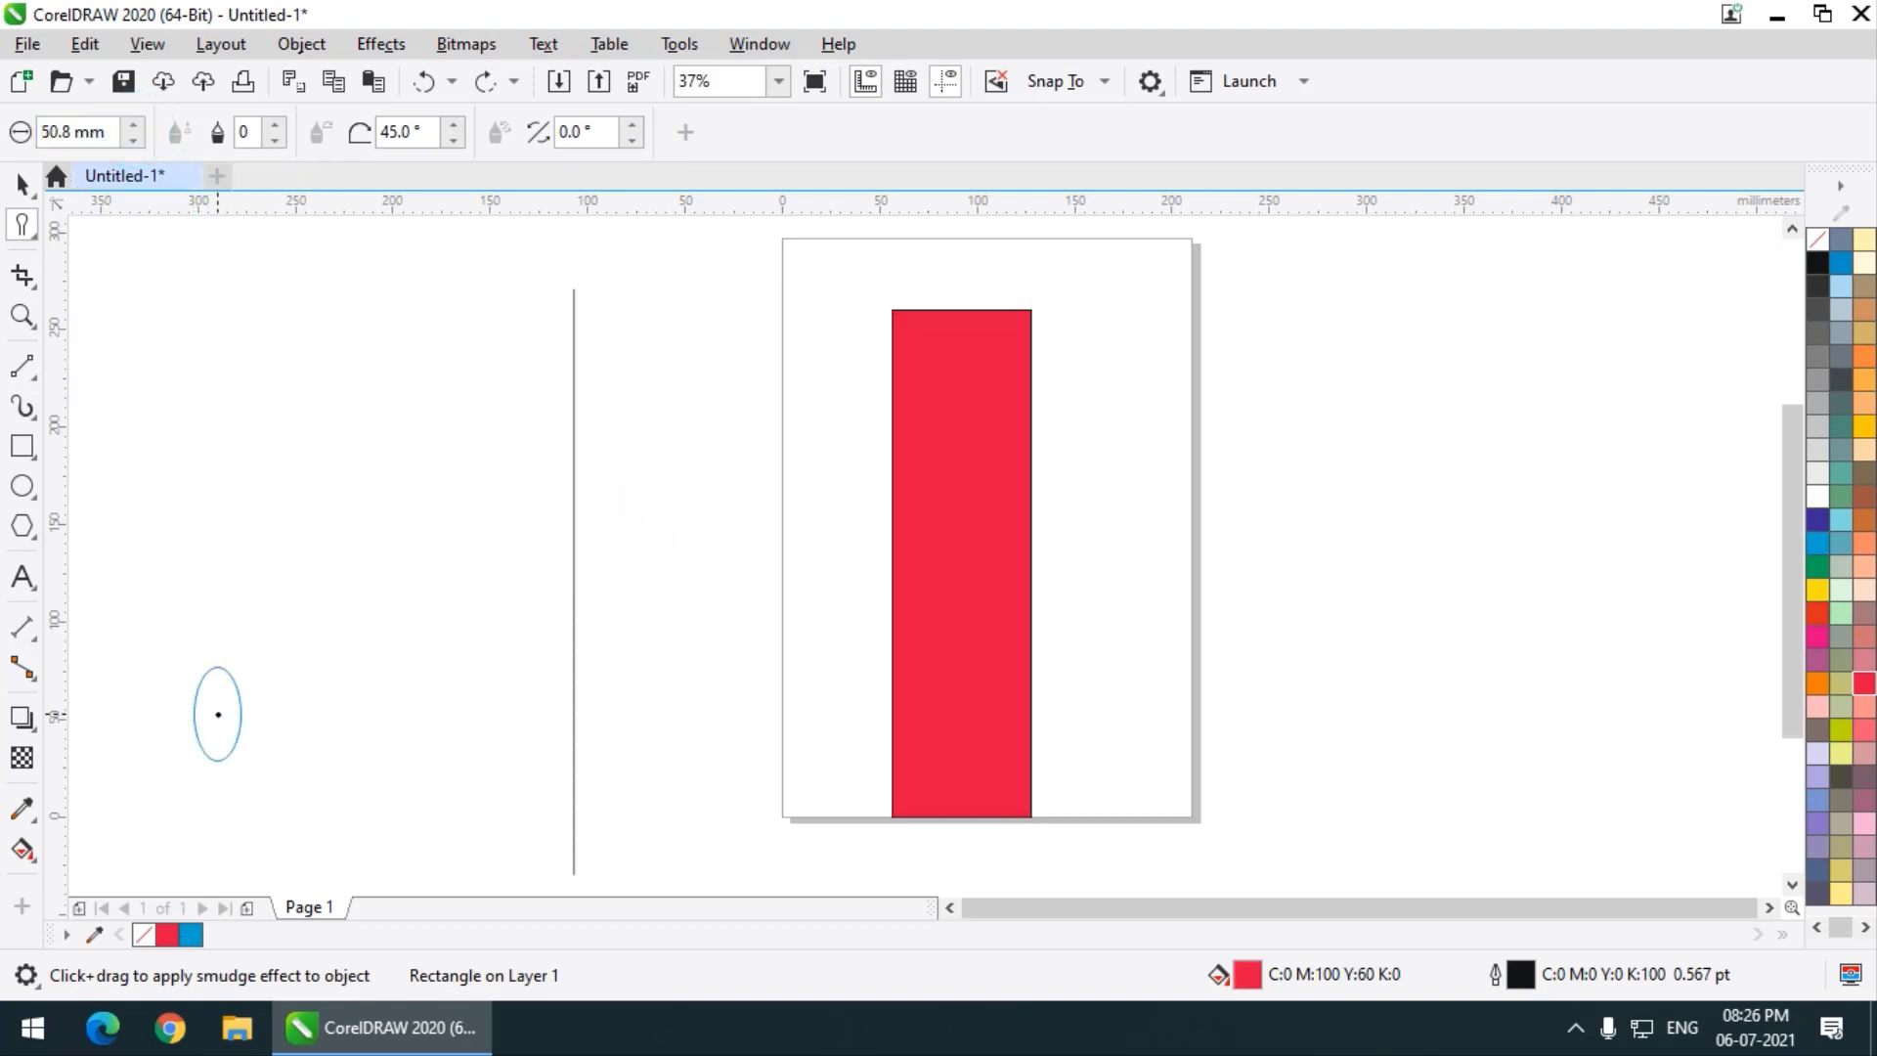
Select the vertical line for smudging and set the pen tilt to 90° for a round nib
click(574, 489)
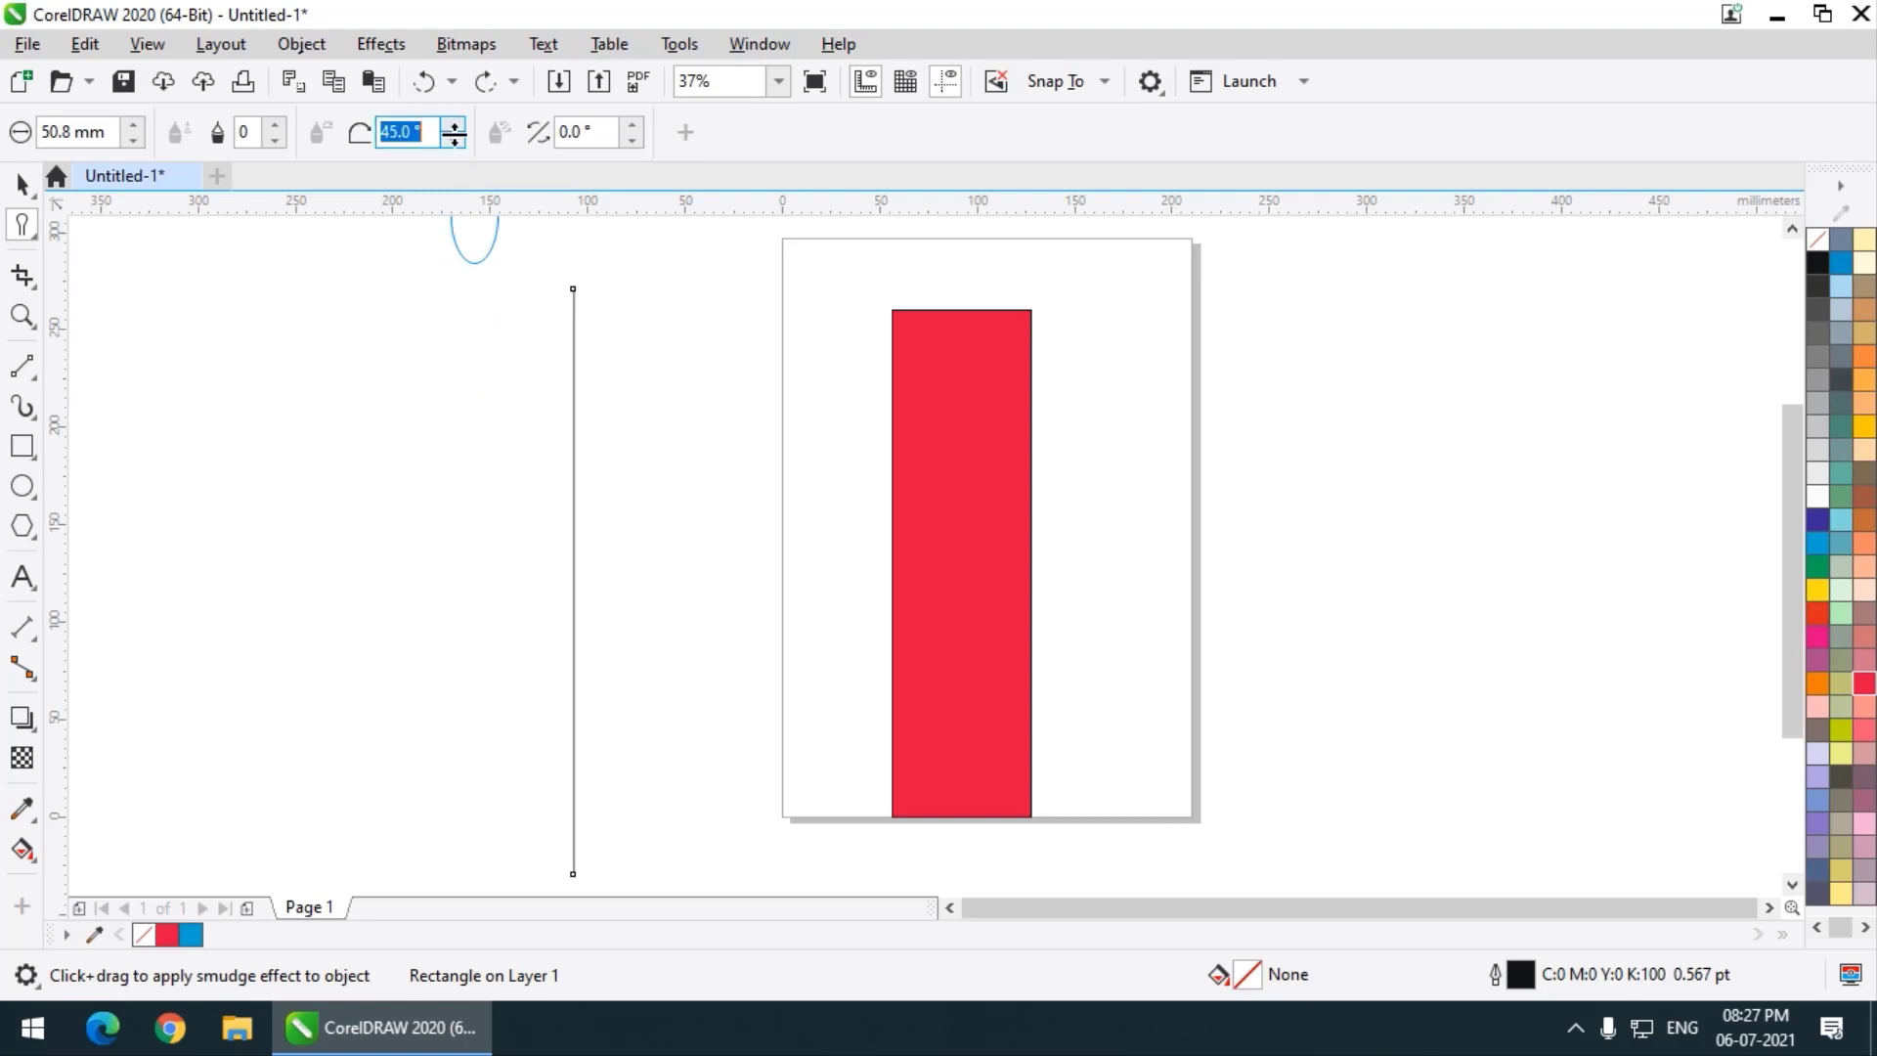
text(89)
key(Return)
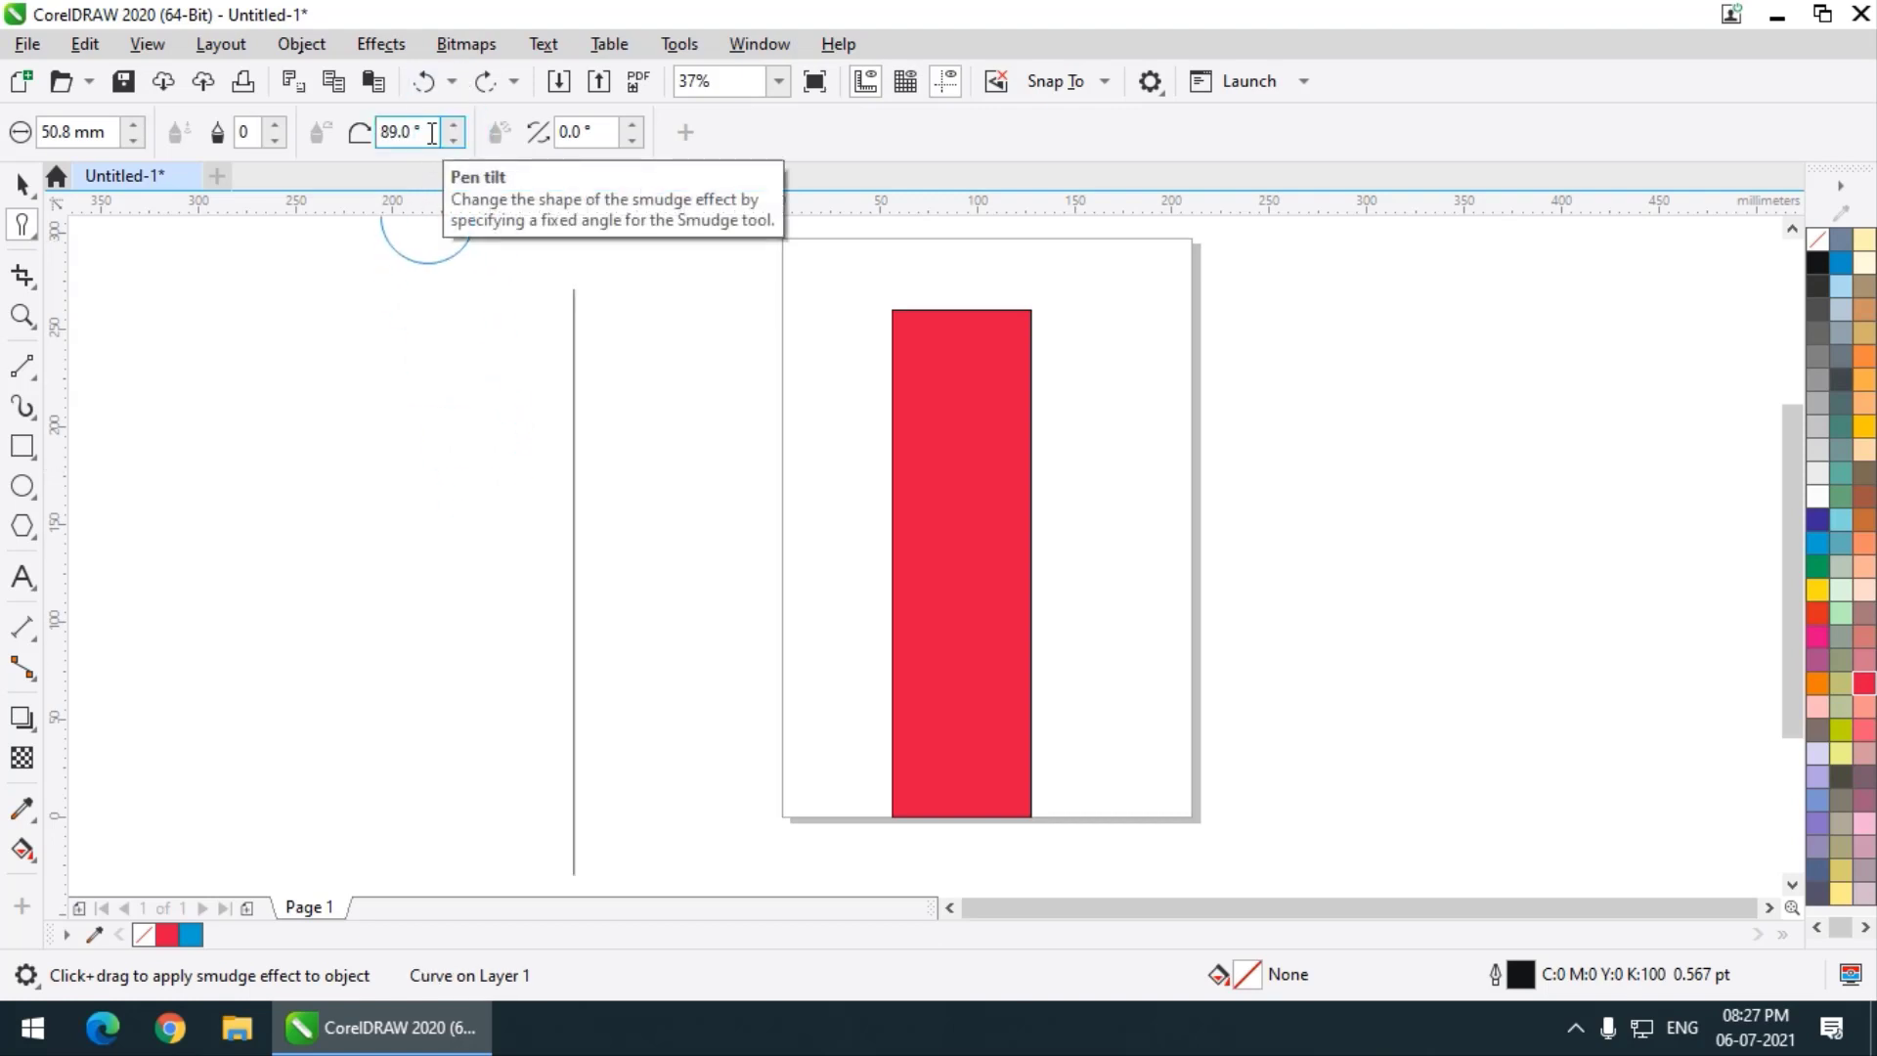
click(450, 126)
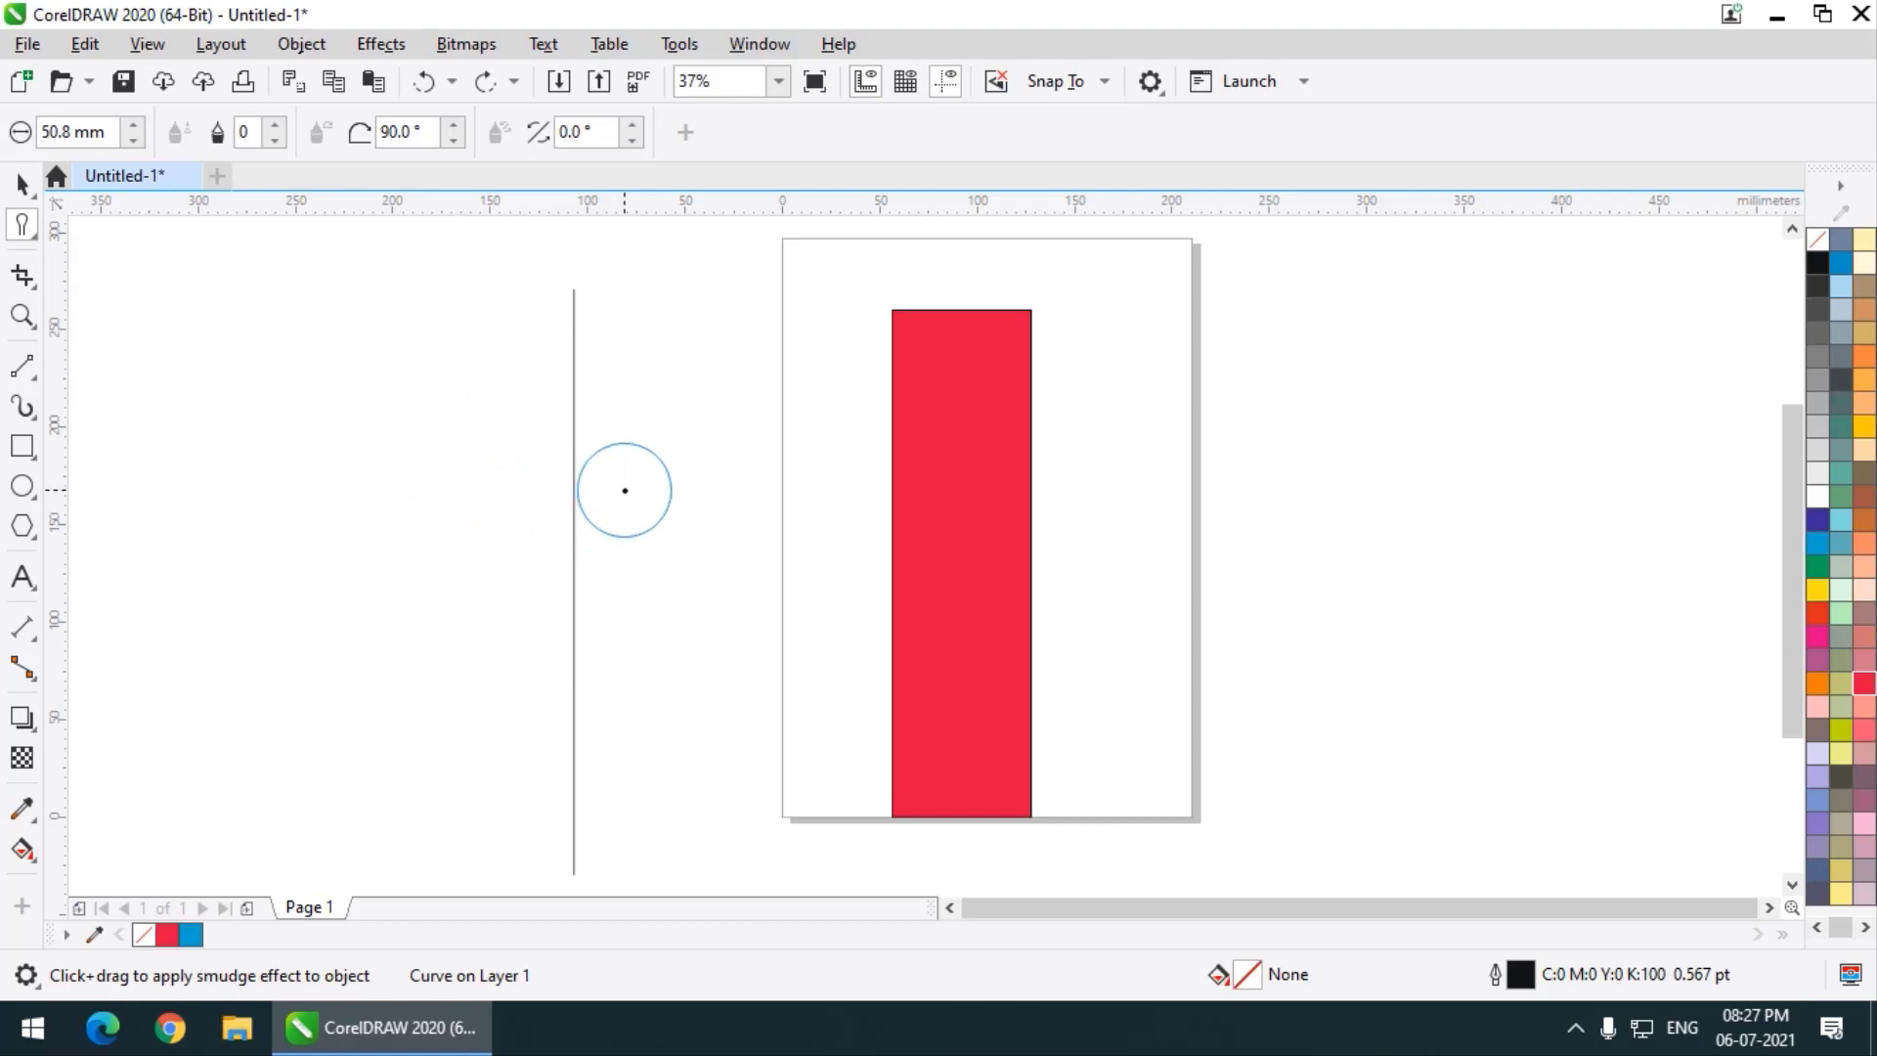
Try smudging the line into long rounded fingers to the left and the right, and undo every smudge
drag(620, 489, 201, 490)
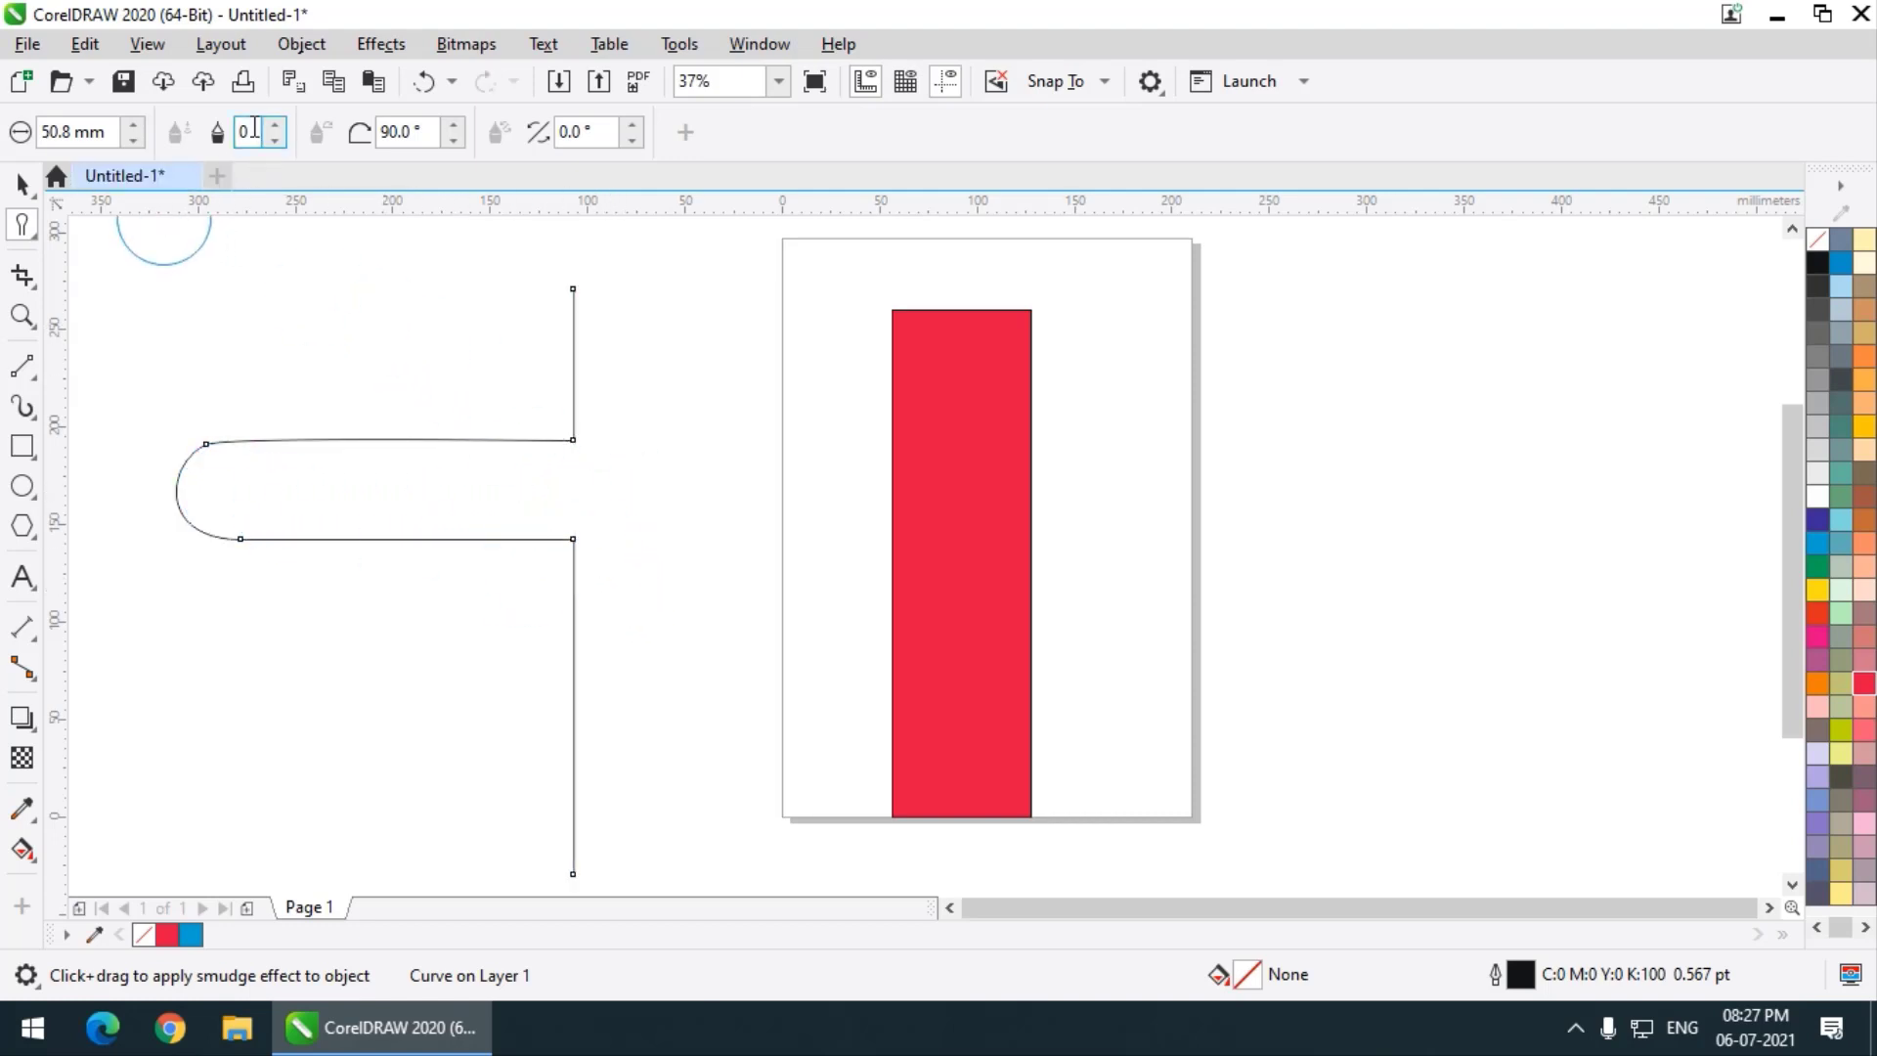
key(ctrl+z)
key(ctrl+z)
key(ctrl+z)
drag(622, 488, 337, 490)
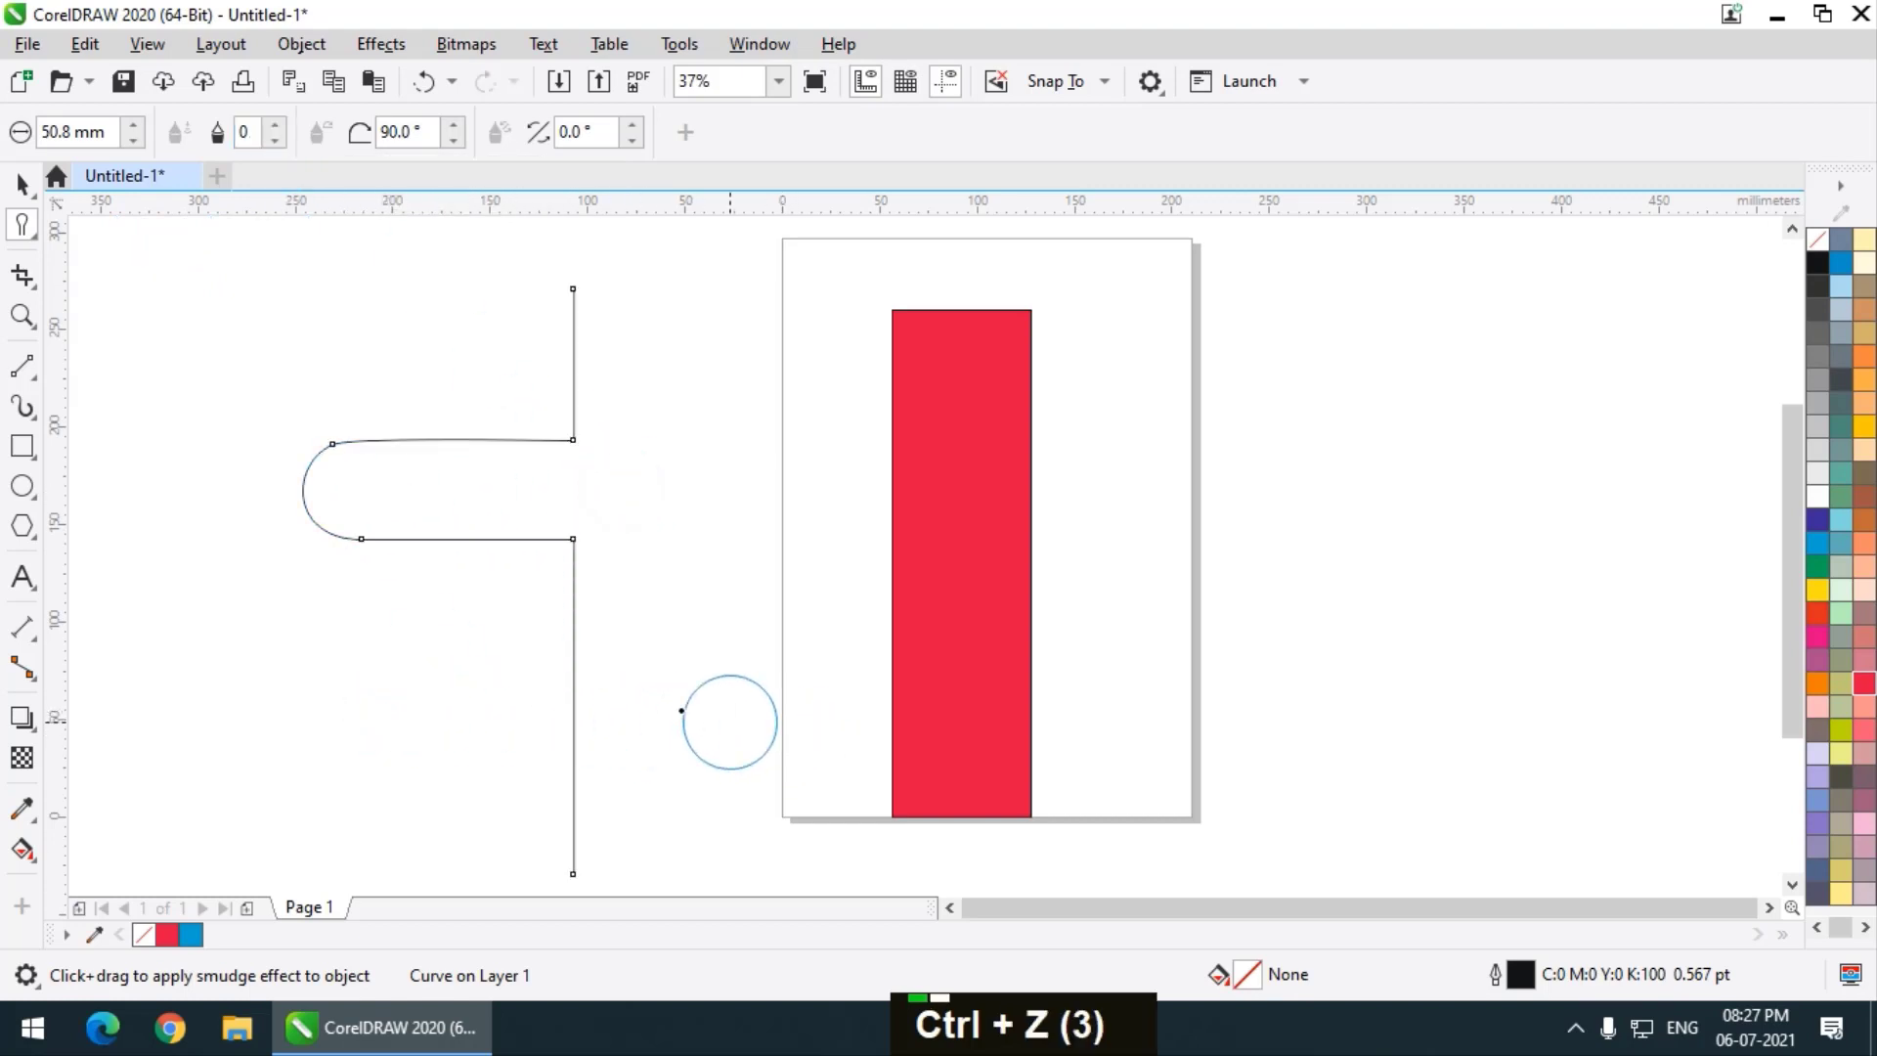
drag(502, 673, 821, 672)
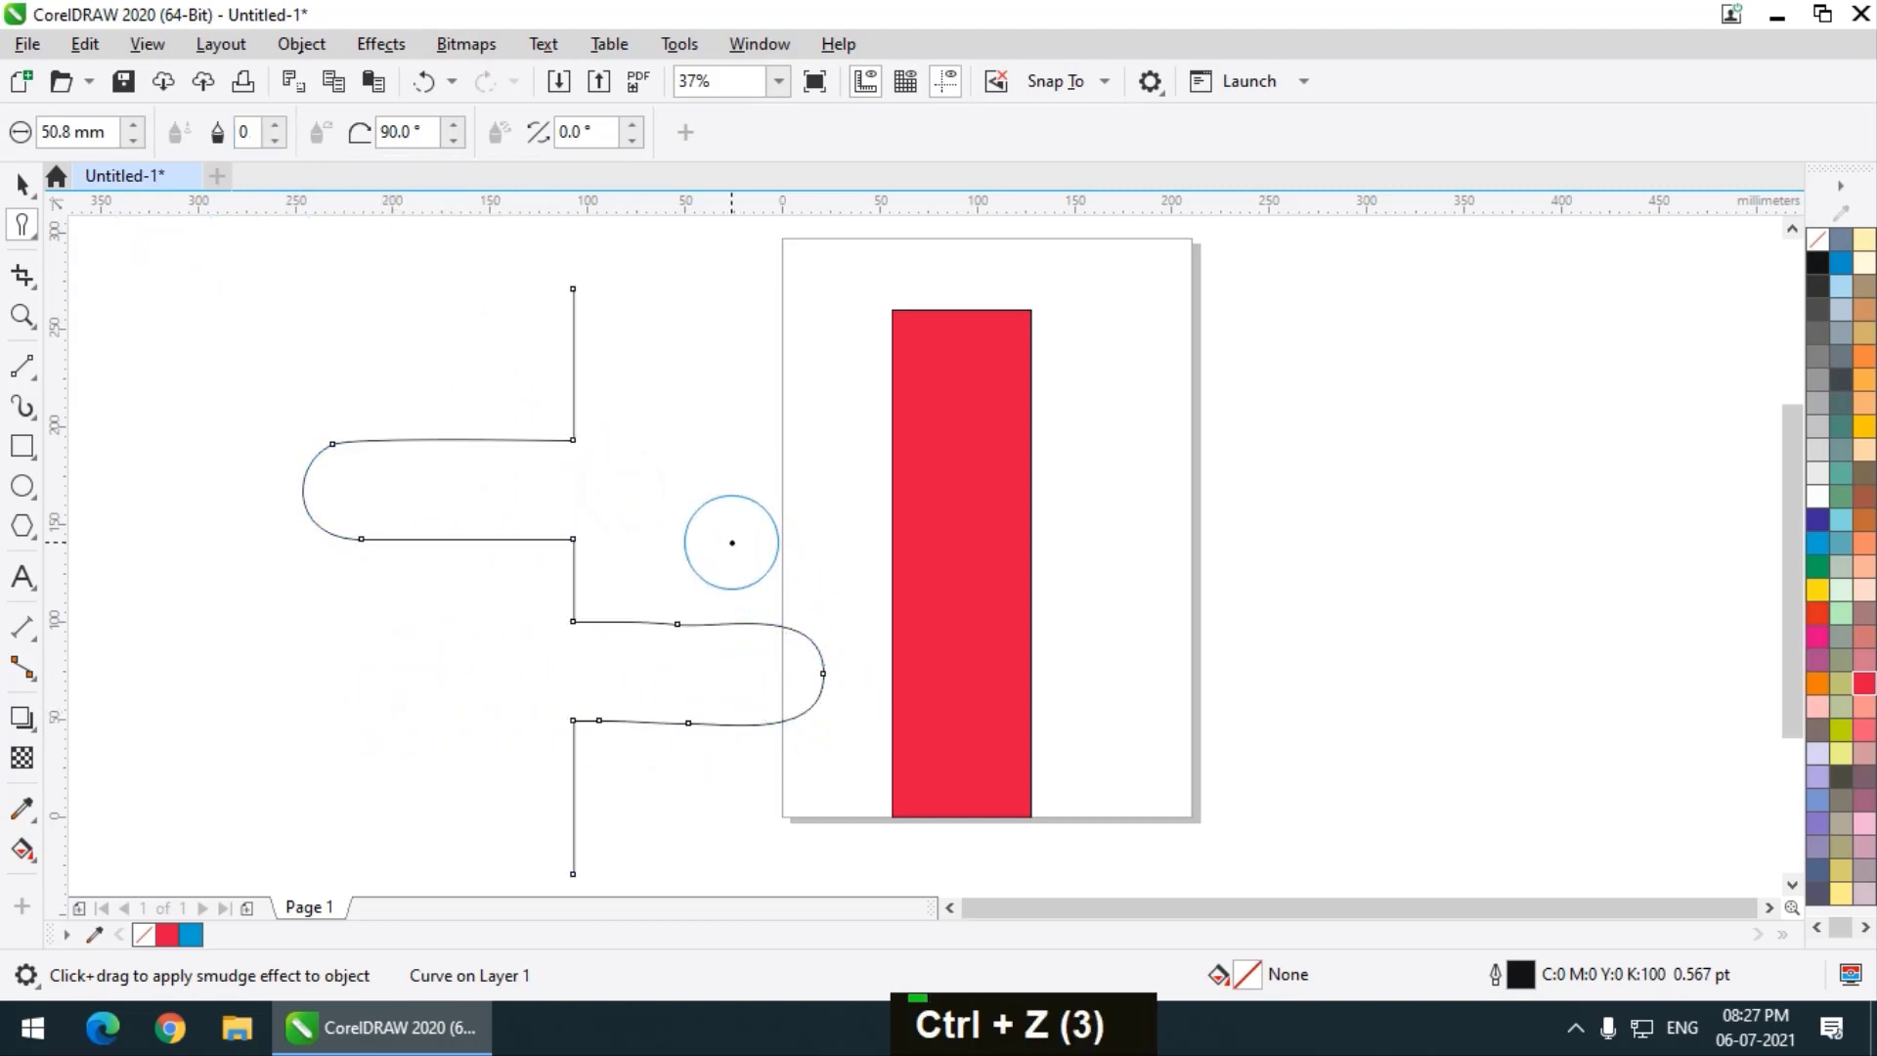
key(ctrl+z)
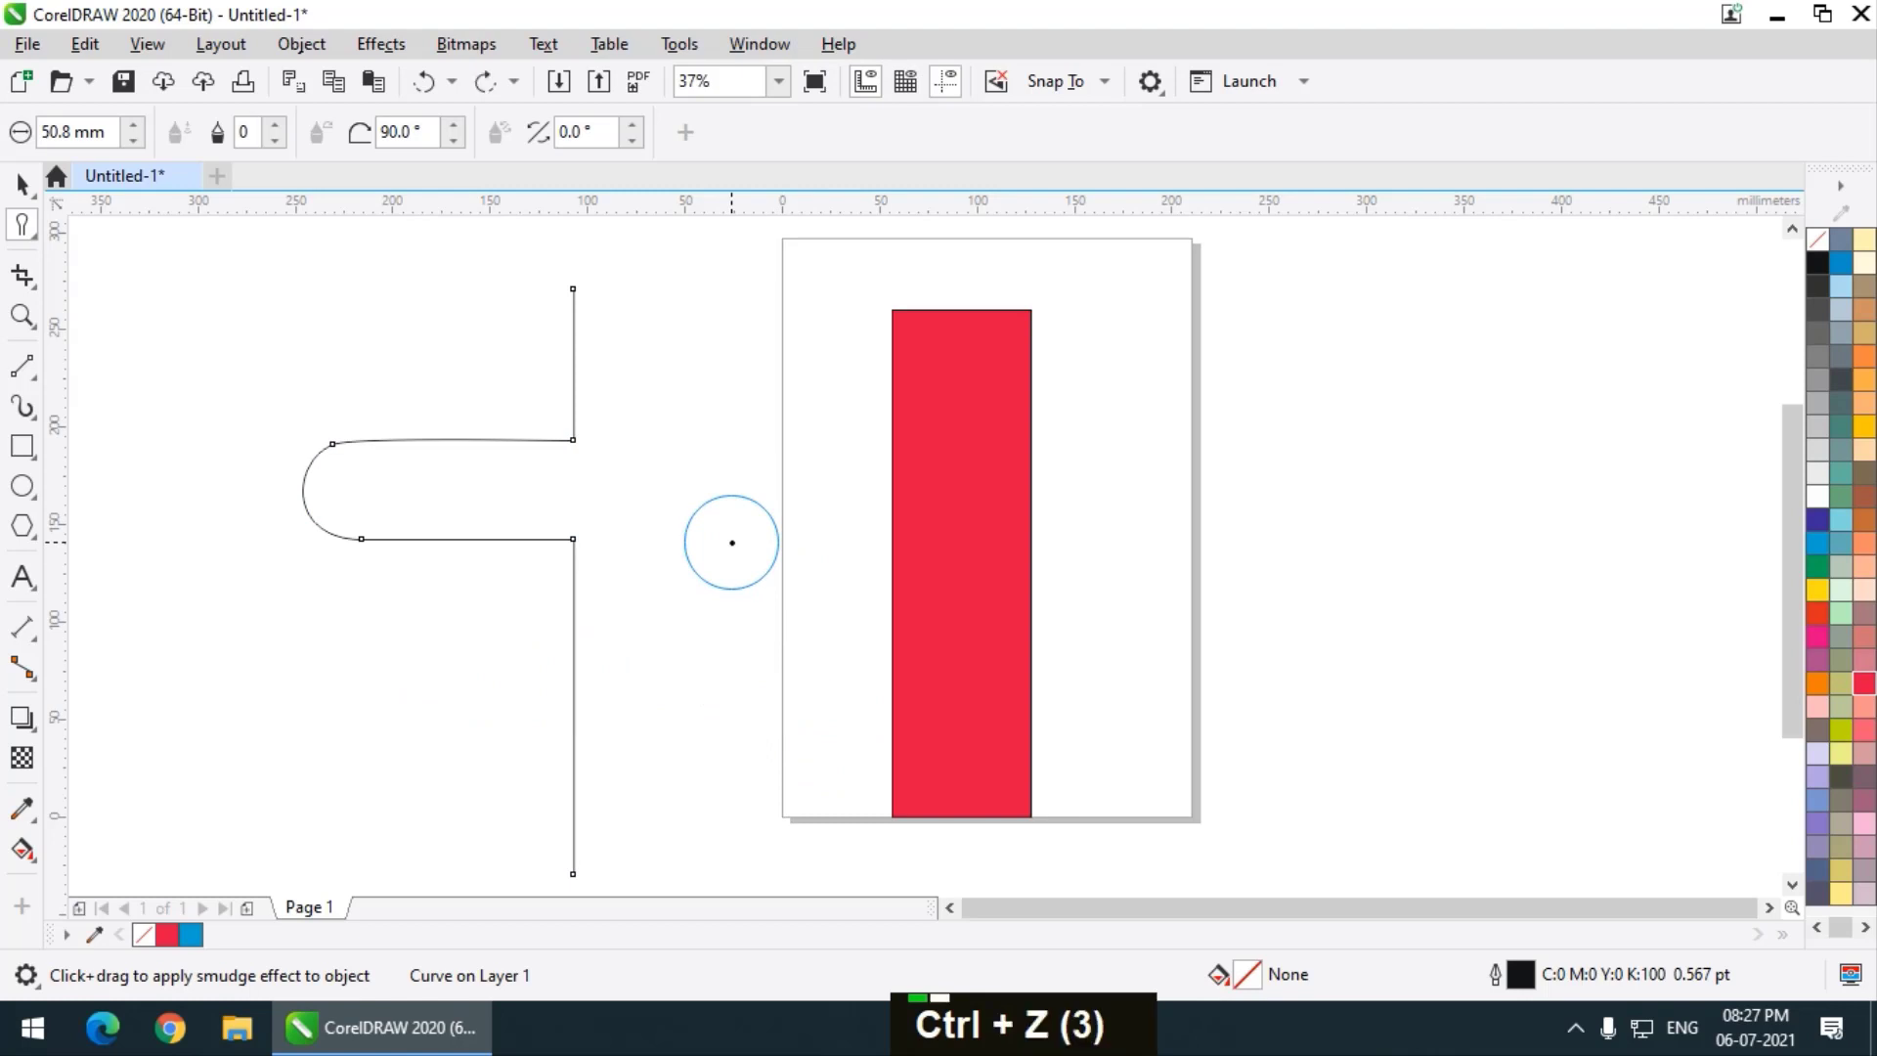
key(ctrl+z)
Smudge the red rectangle into four long rounded arms, two out of its right side and two out of its left
click(968, 544)
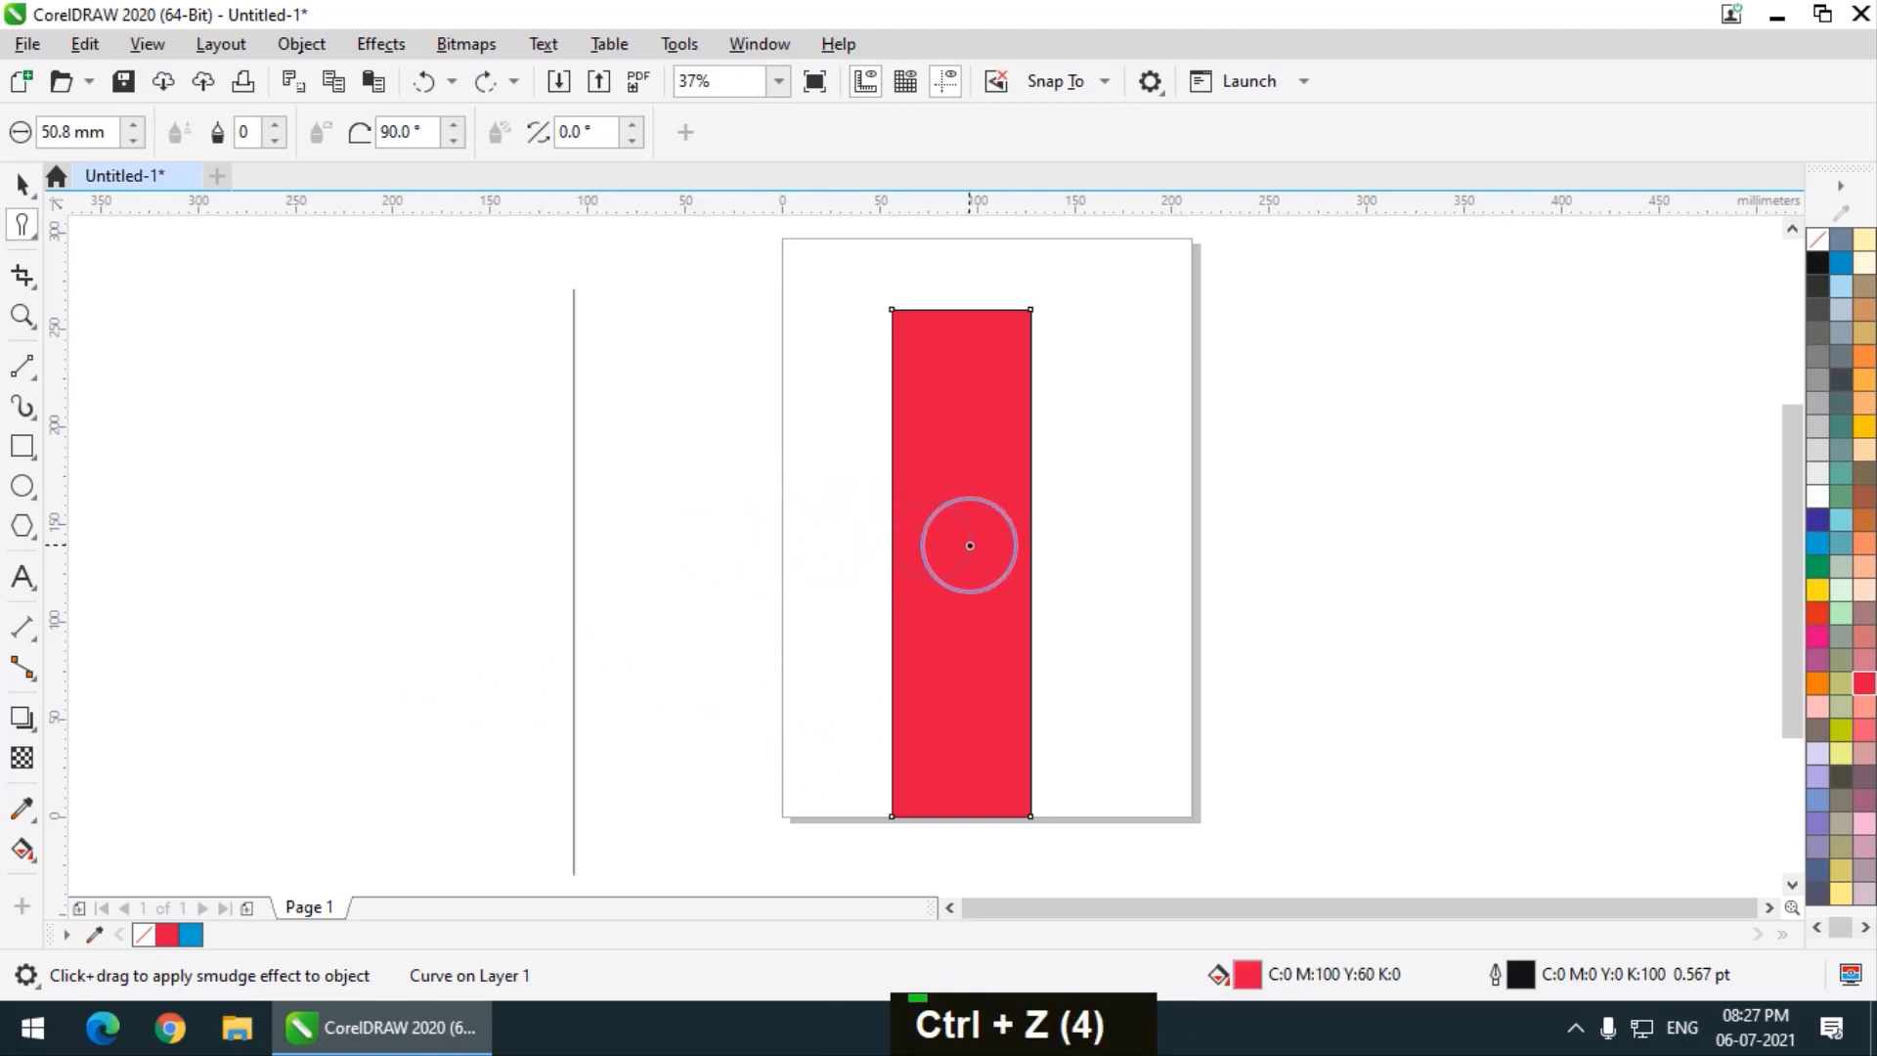
drag(968, 545, 1289, 549)
drag(959, 482, 747, 483)
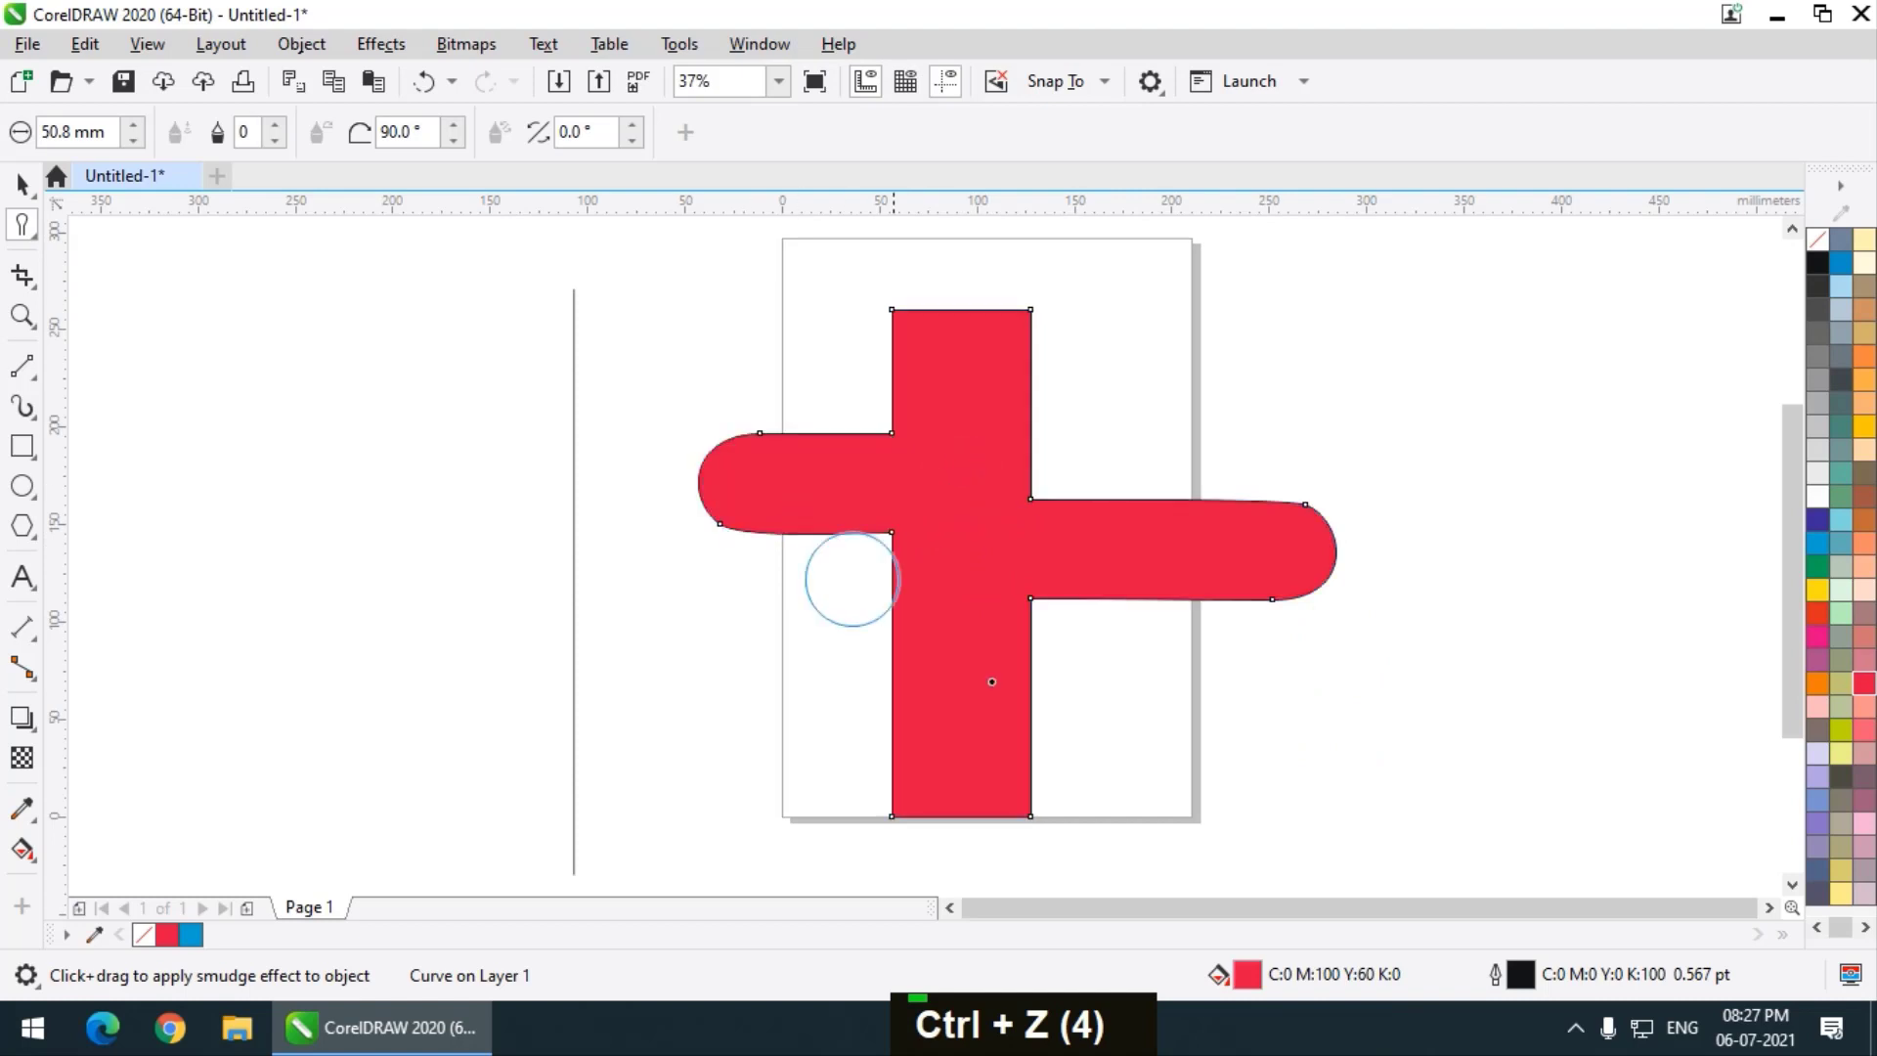
drag(995, 716, 1228, 718)
drag(913, 665, 721, 673)
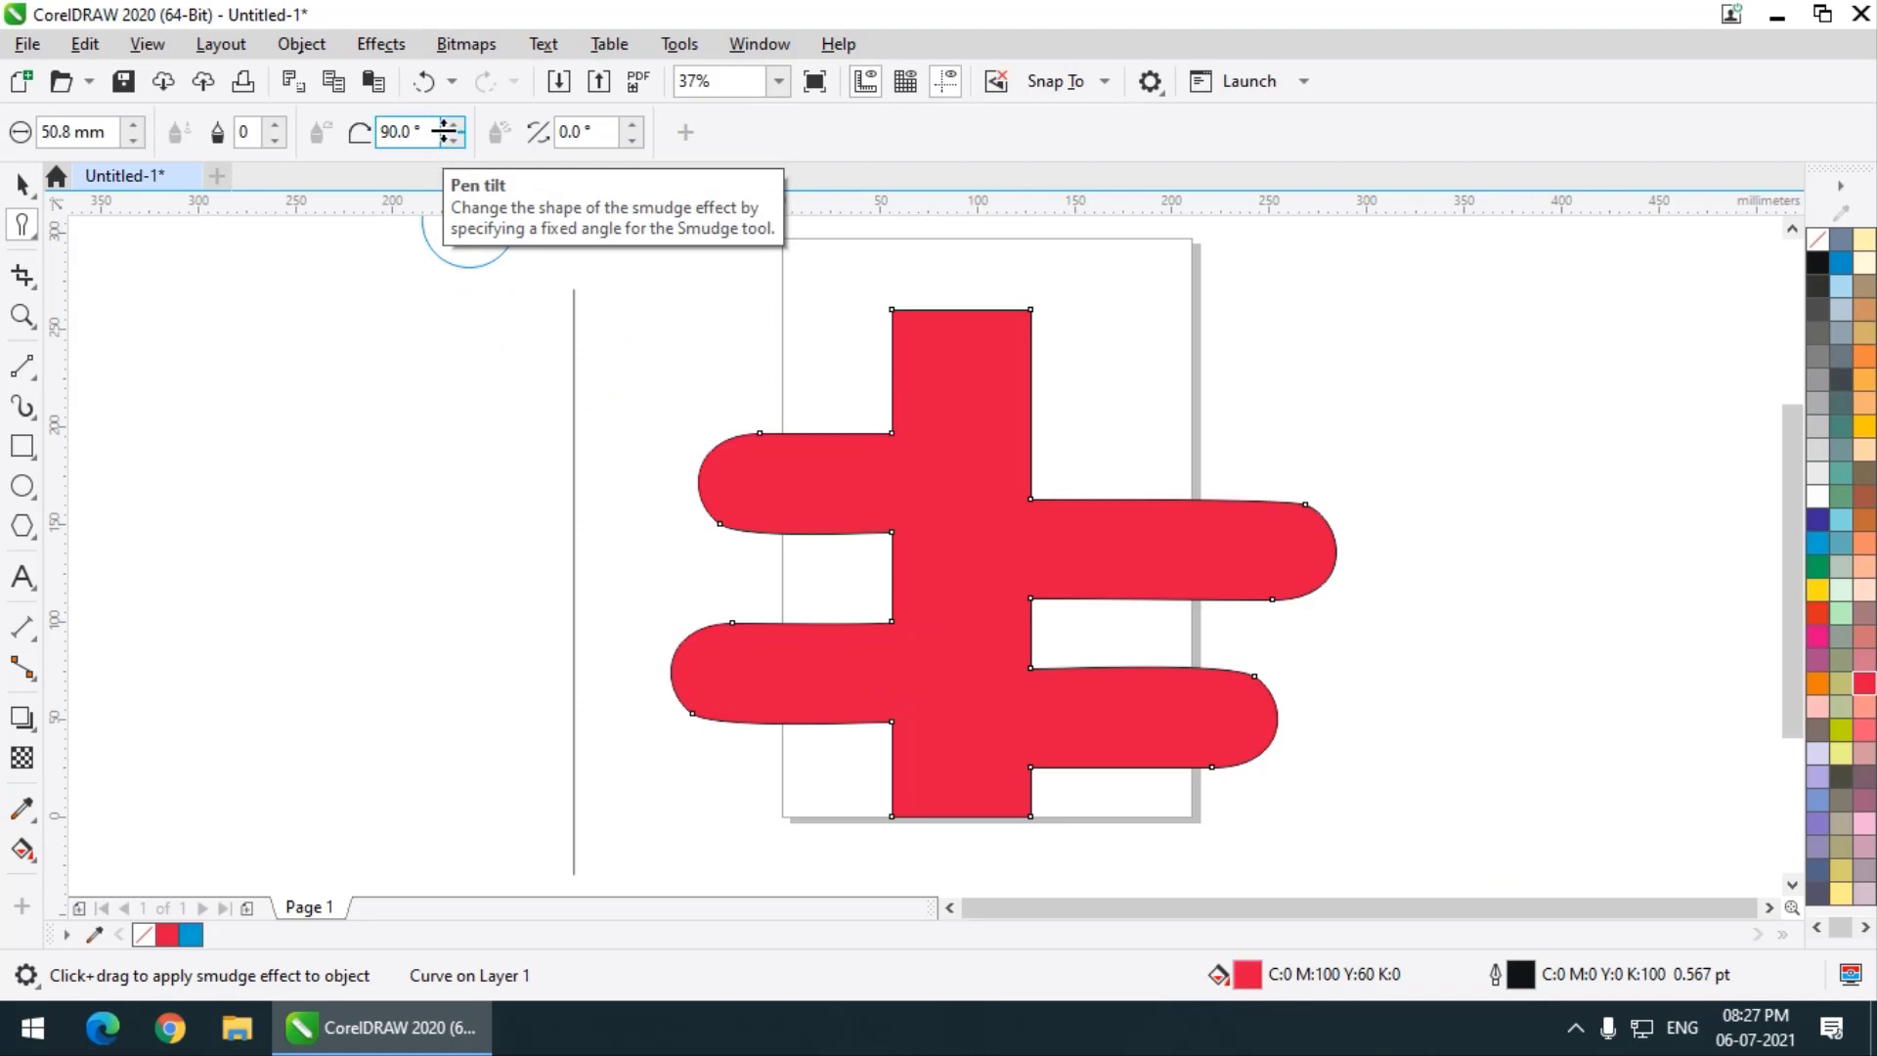
Set the pen tilt to 24° and smudge three curved, tapering arms out of the red shape, one left and two right
drag(449, 132, 464, 235)
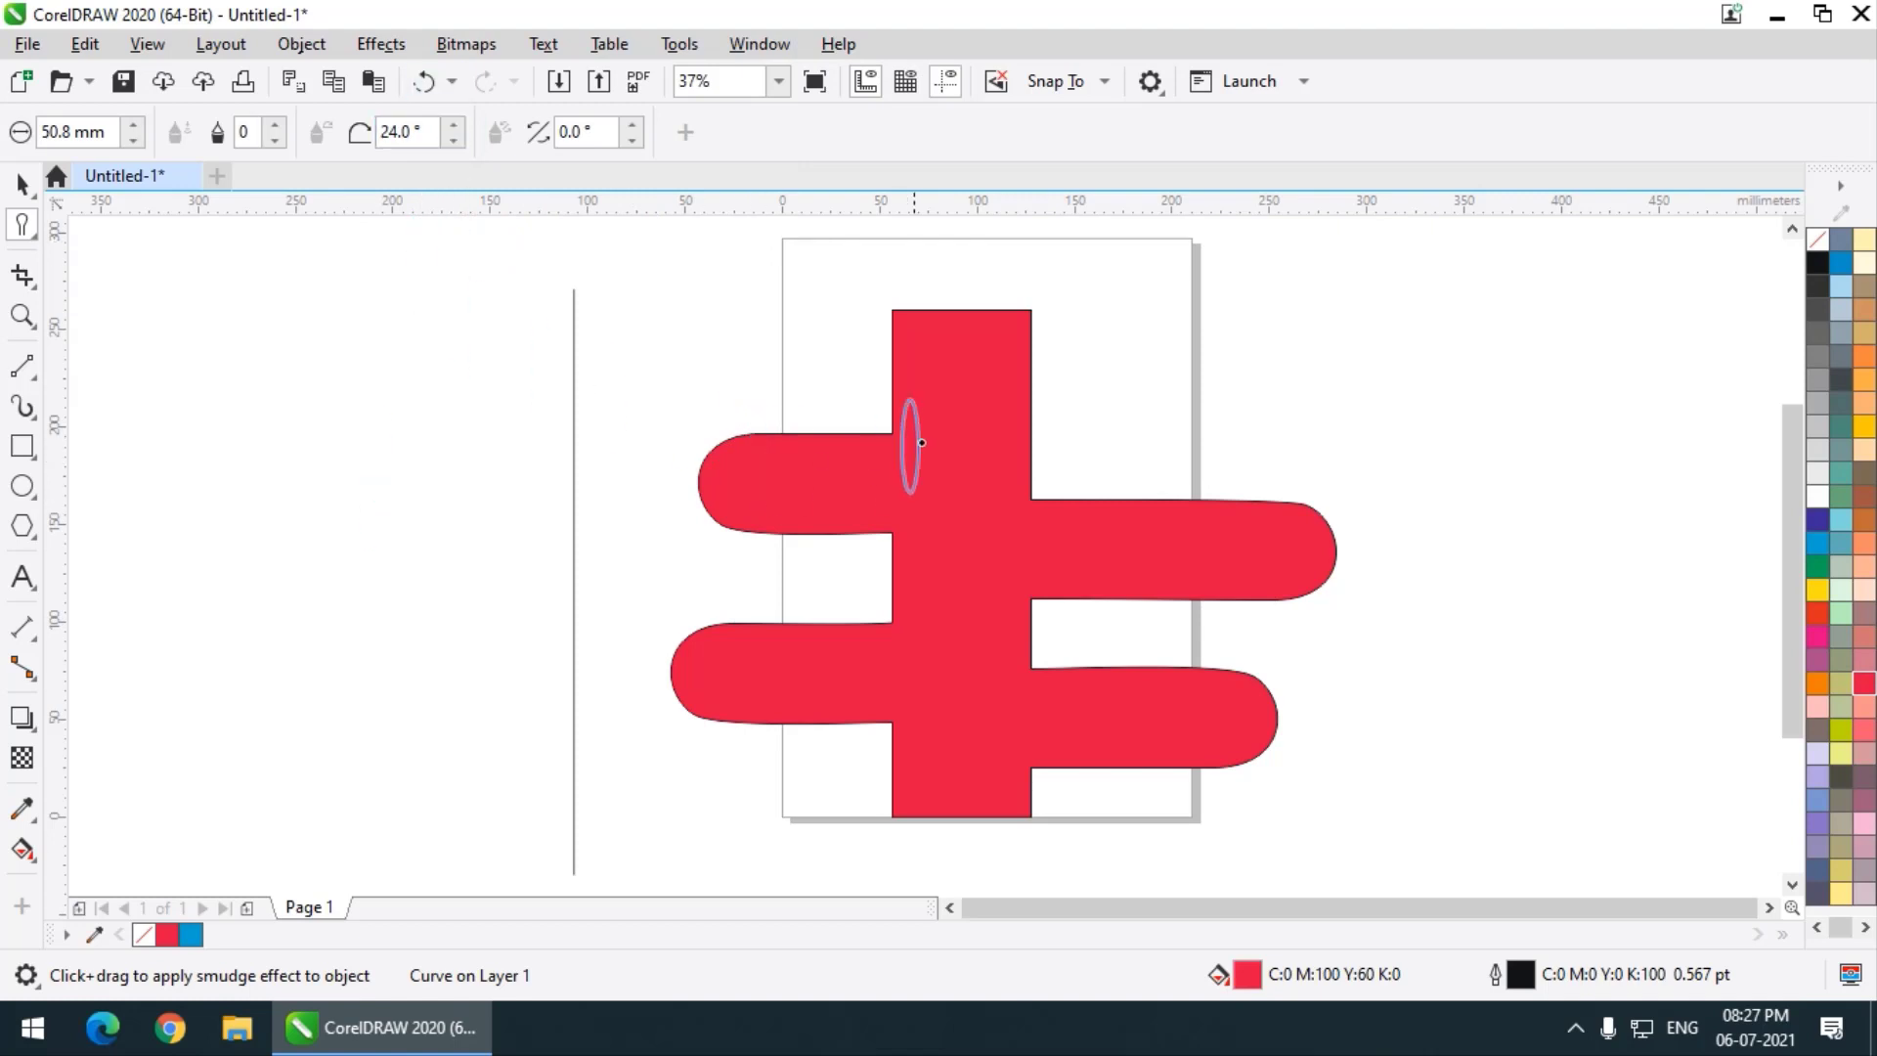
drag(1001, 385, 1224, 528)
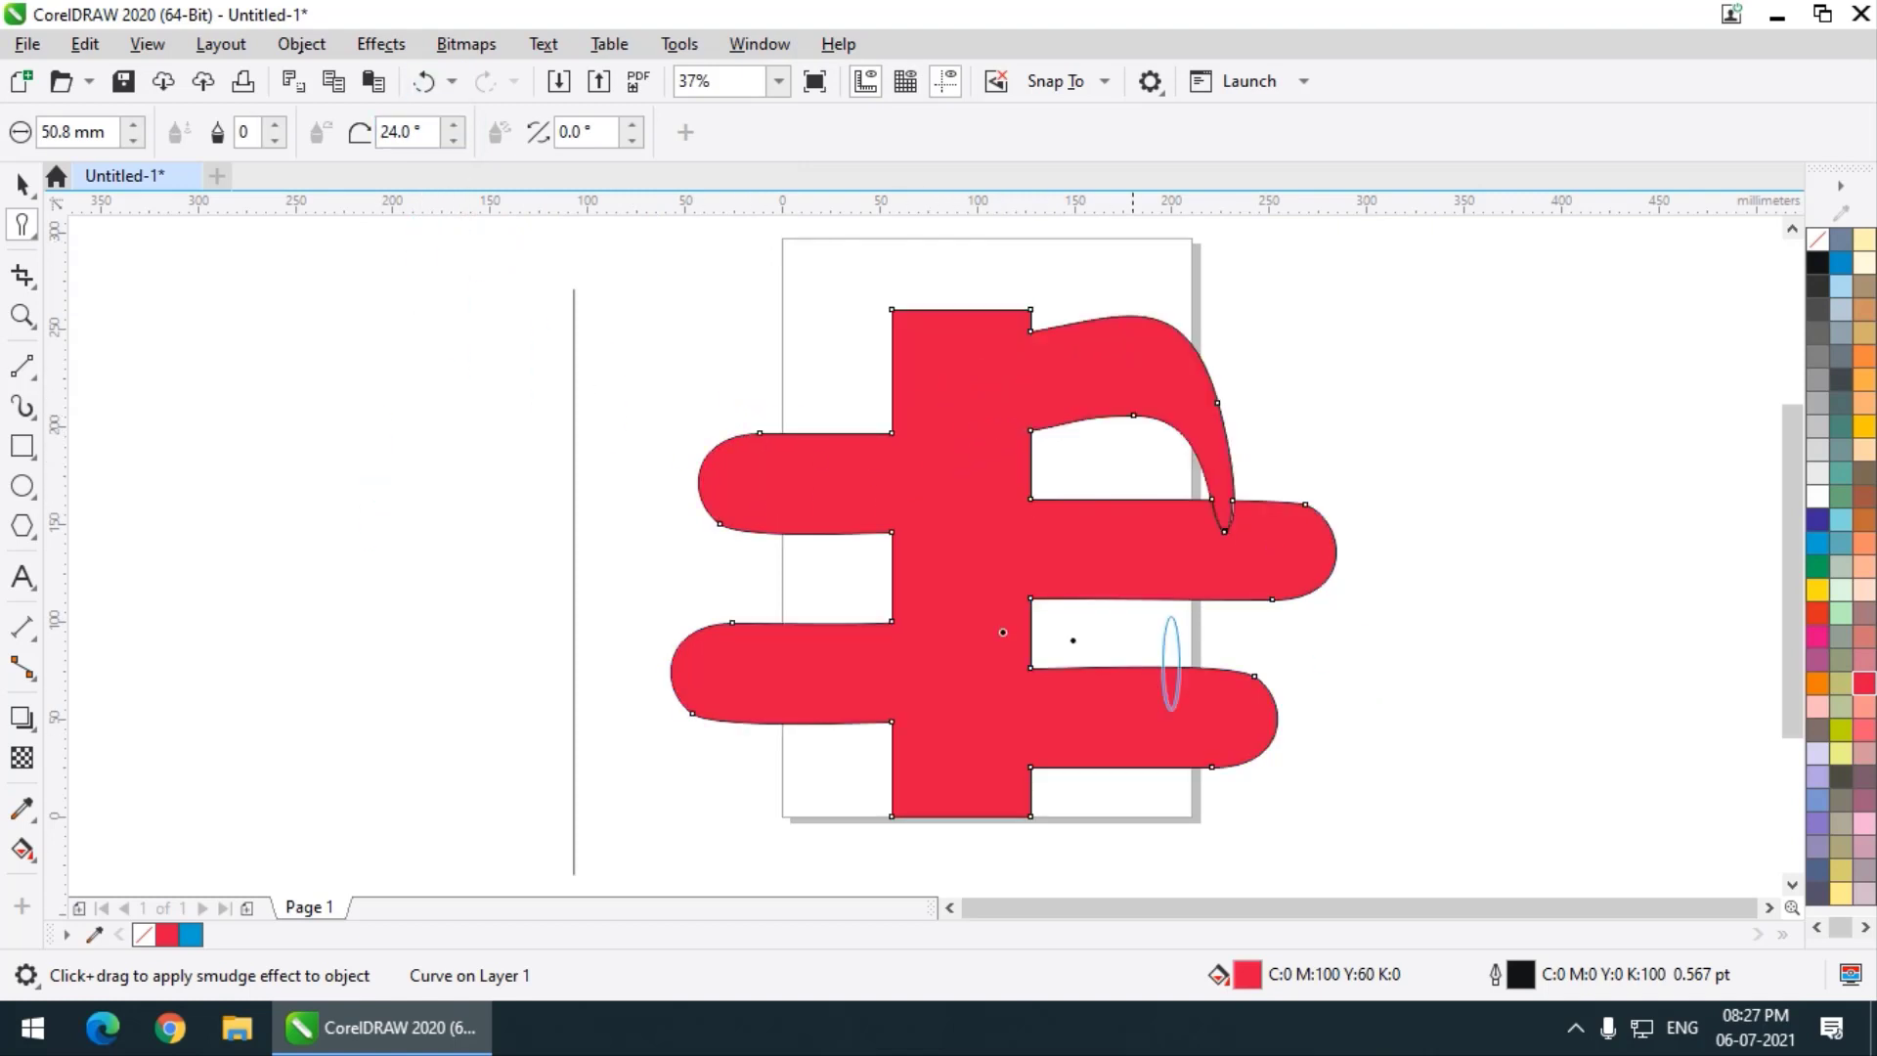
mouse_move(914, 482)
mouse_down()
mouse_move(692, 353)
mouse_move(559, 533)
mouse_up()
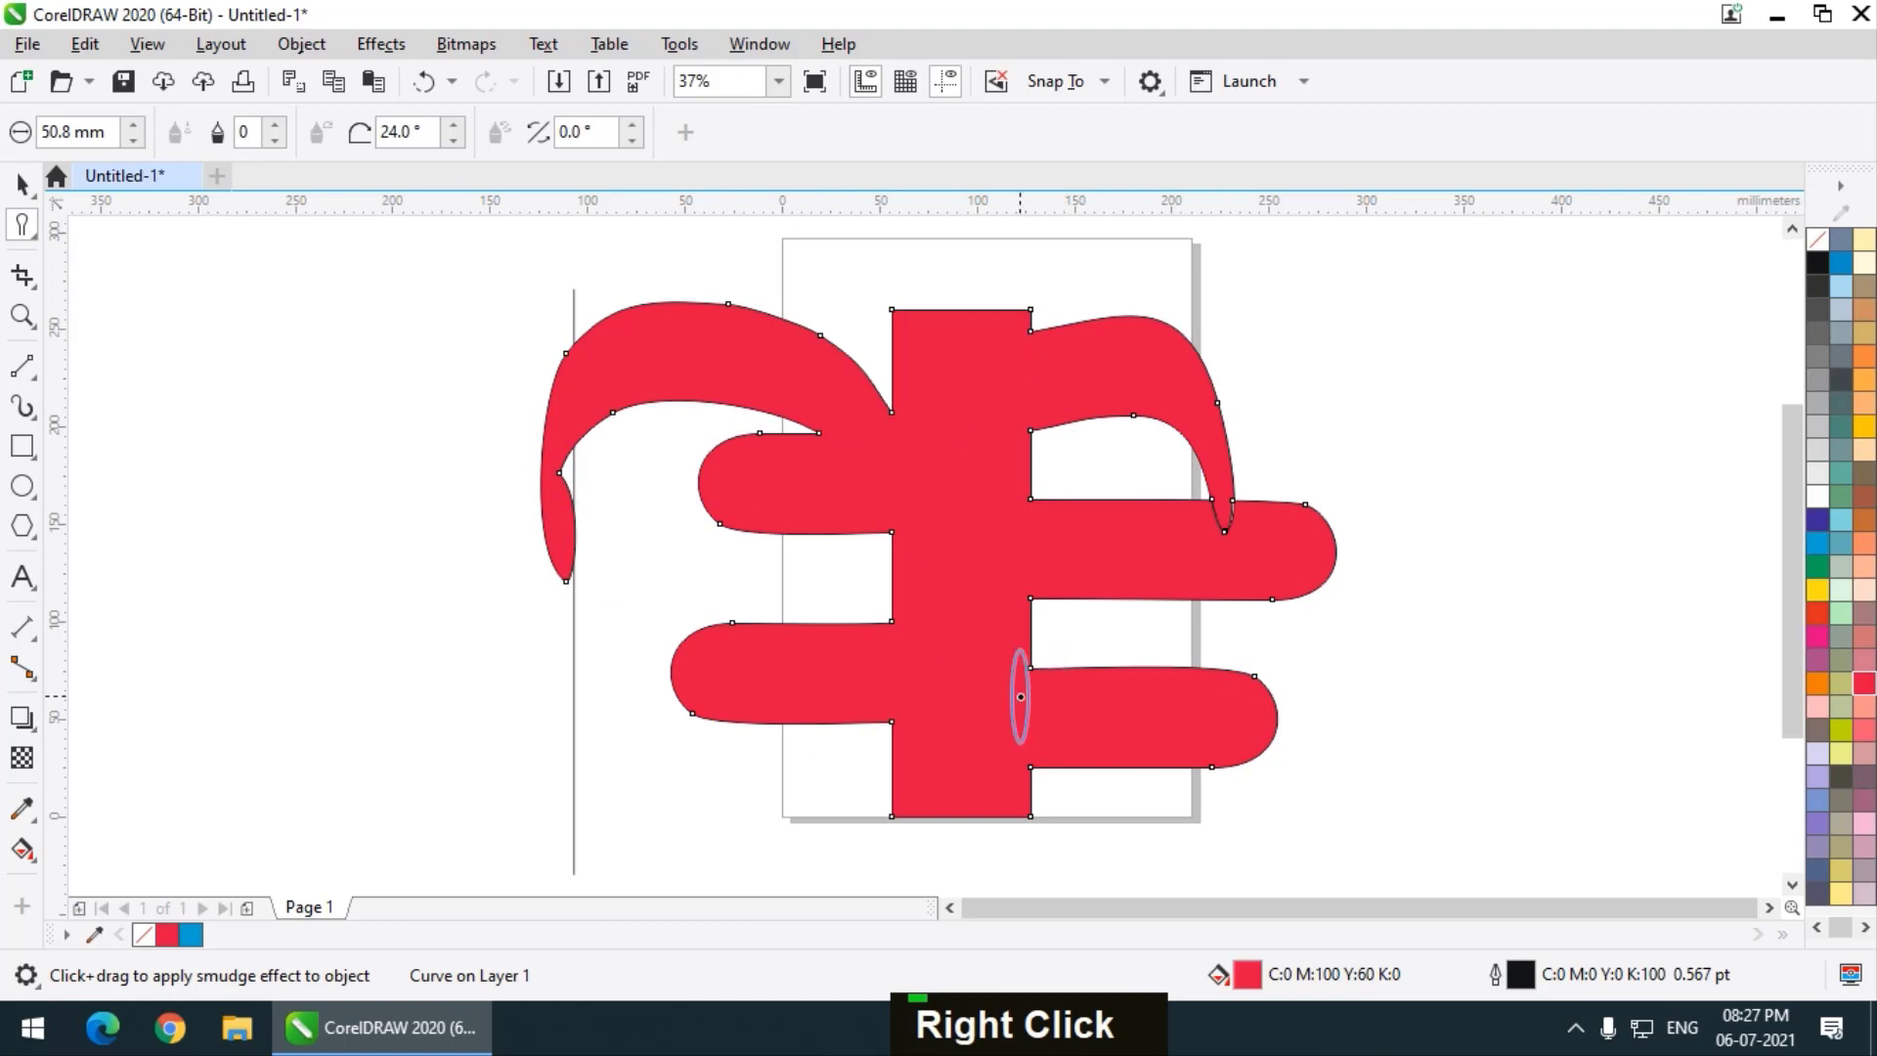
mouse_move(1020, 696)
mouse_down()
mouse_move(1445, 758)
mouse_move(1444, 780)
mouse_up()
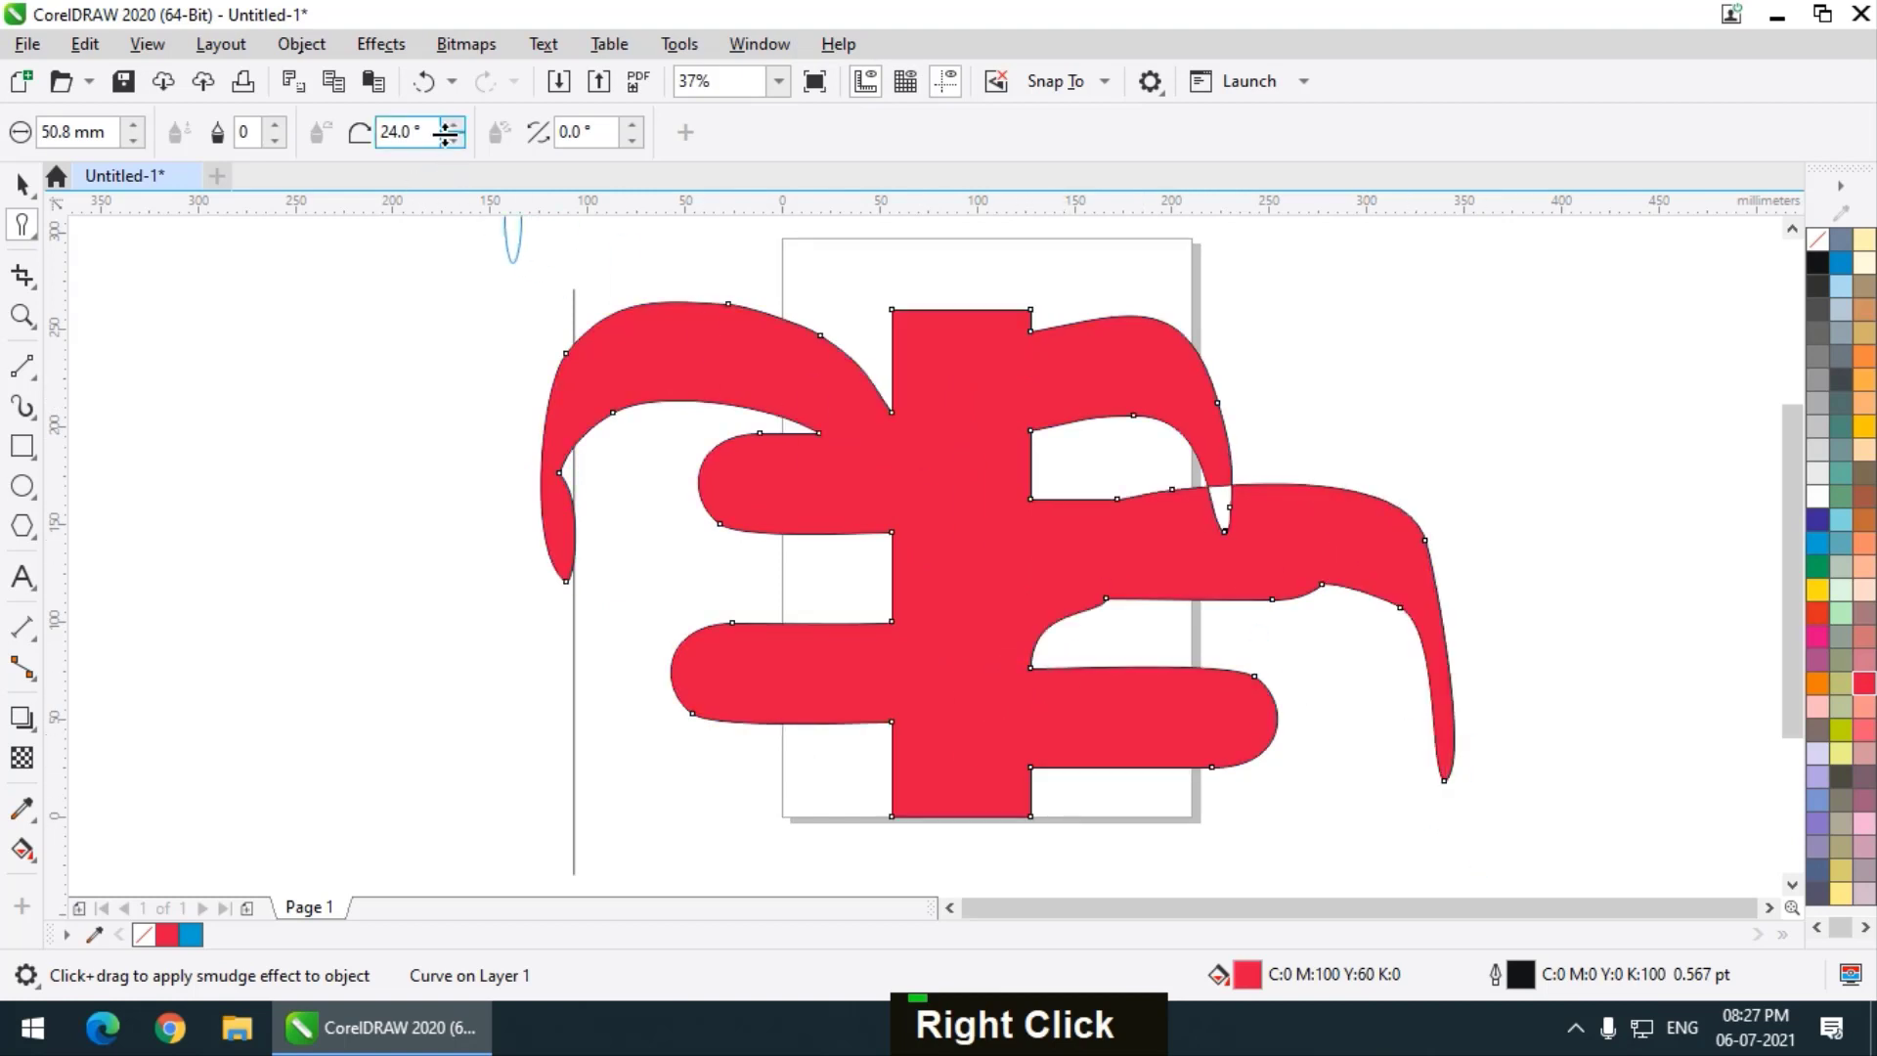
Set the pen tilt to 90° and undo all the smudges on the red shape back to the plain rectangle
drag(445, 134, 445, 69)
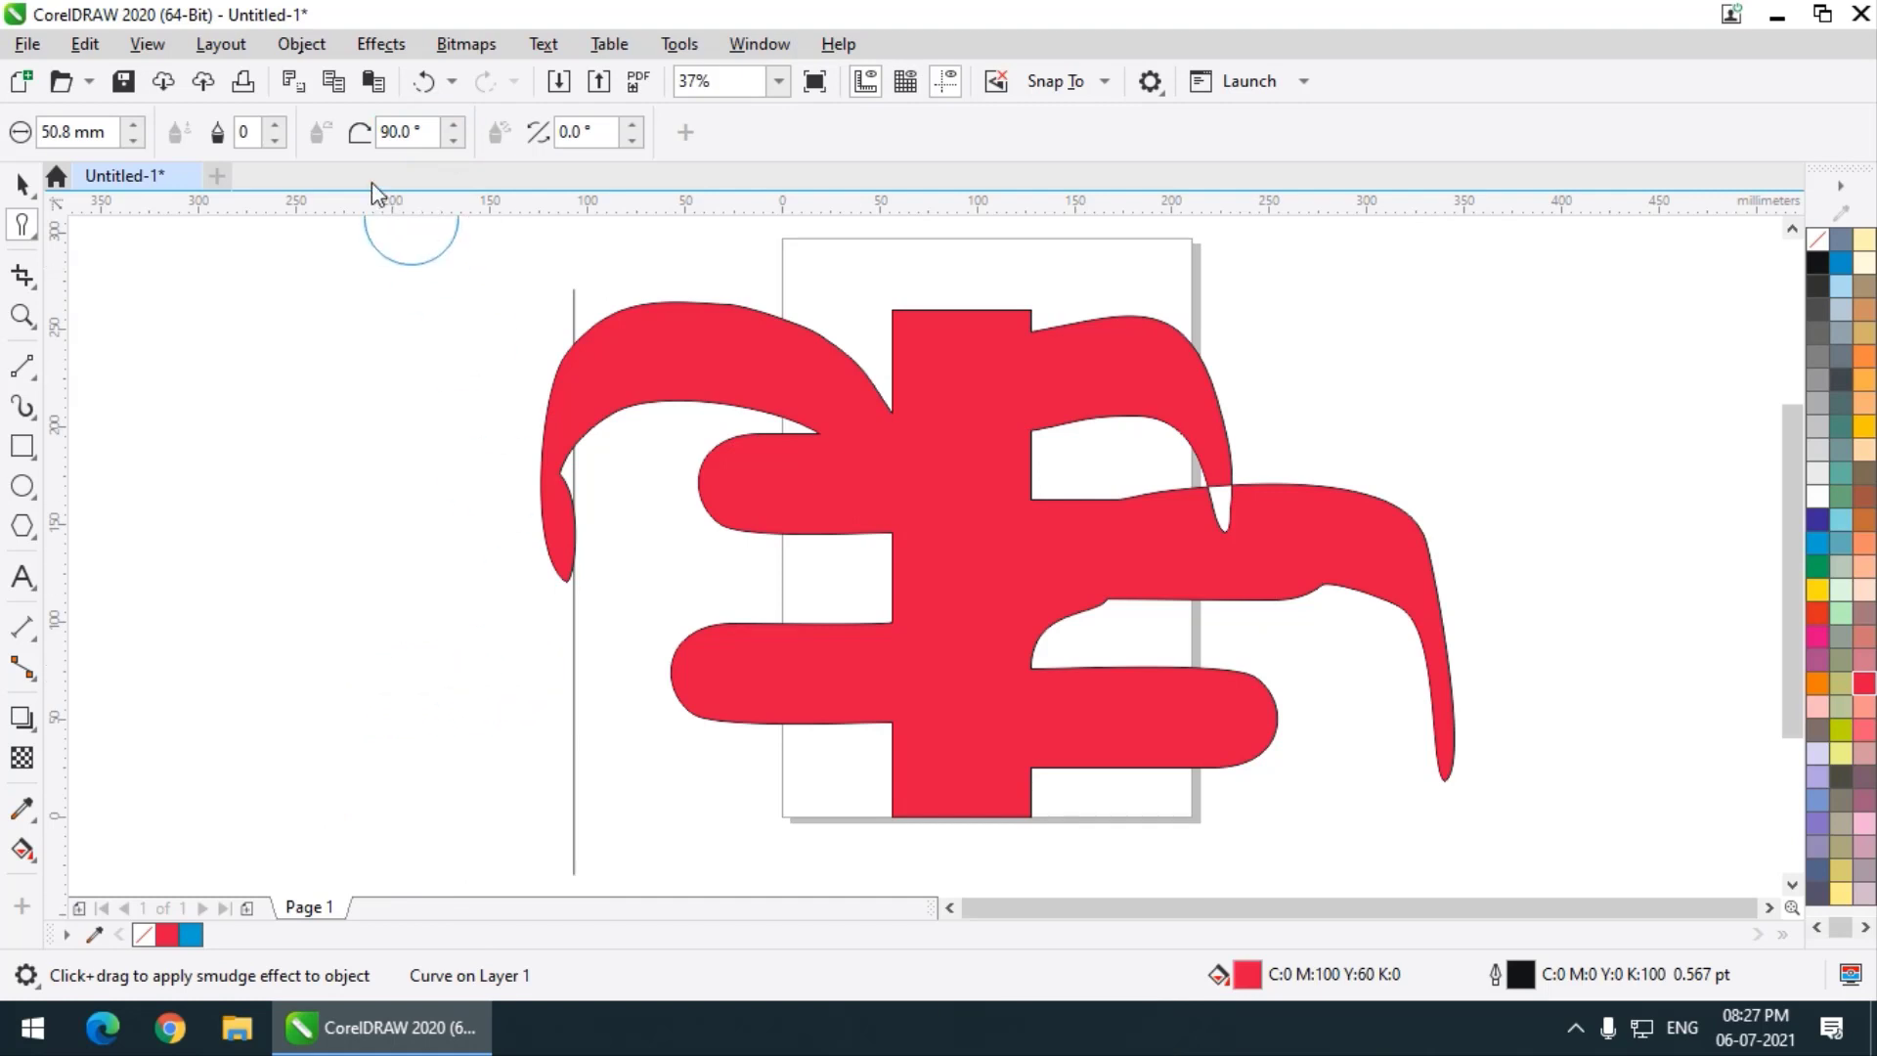
key(ctrl+z)
key(ctrl+z)
key(ctrl+z)
key(ctrl+z)
key(ctrl+z)
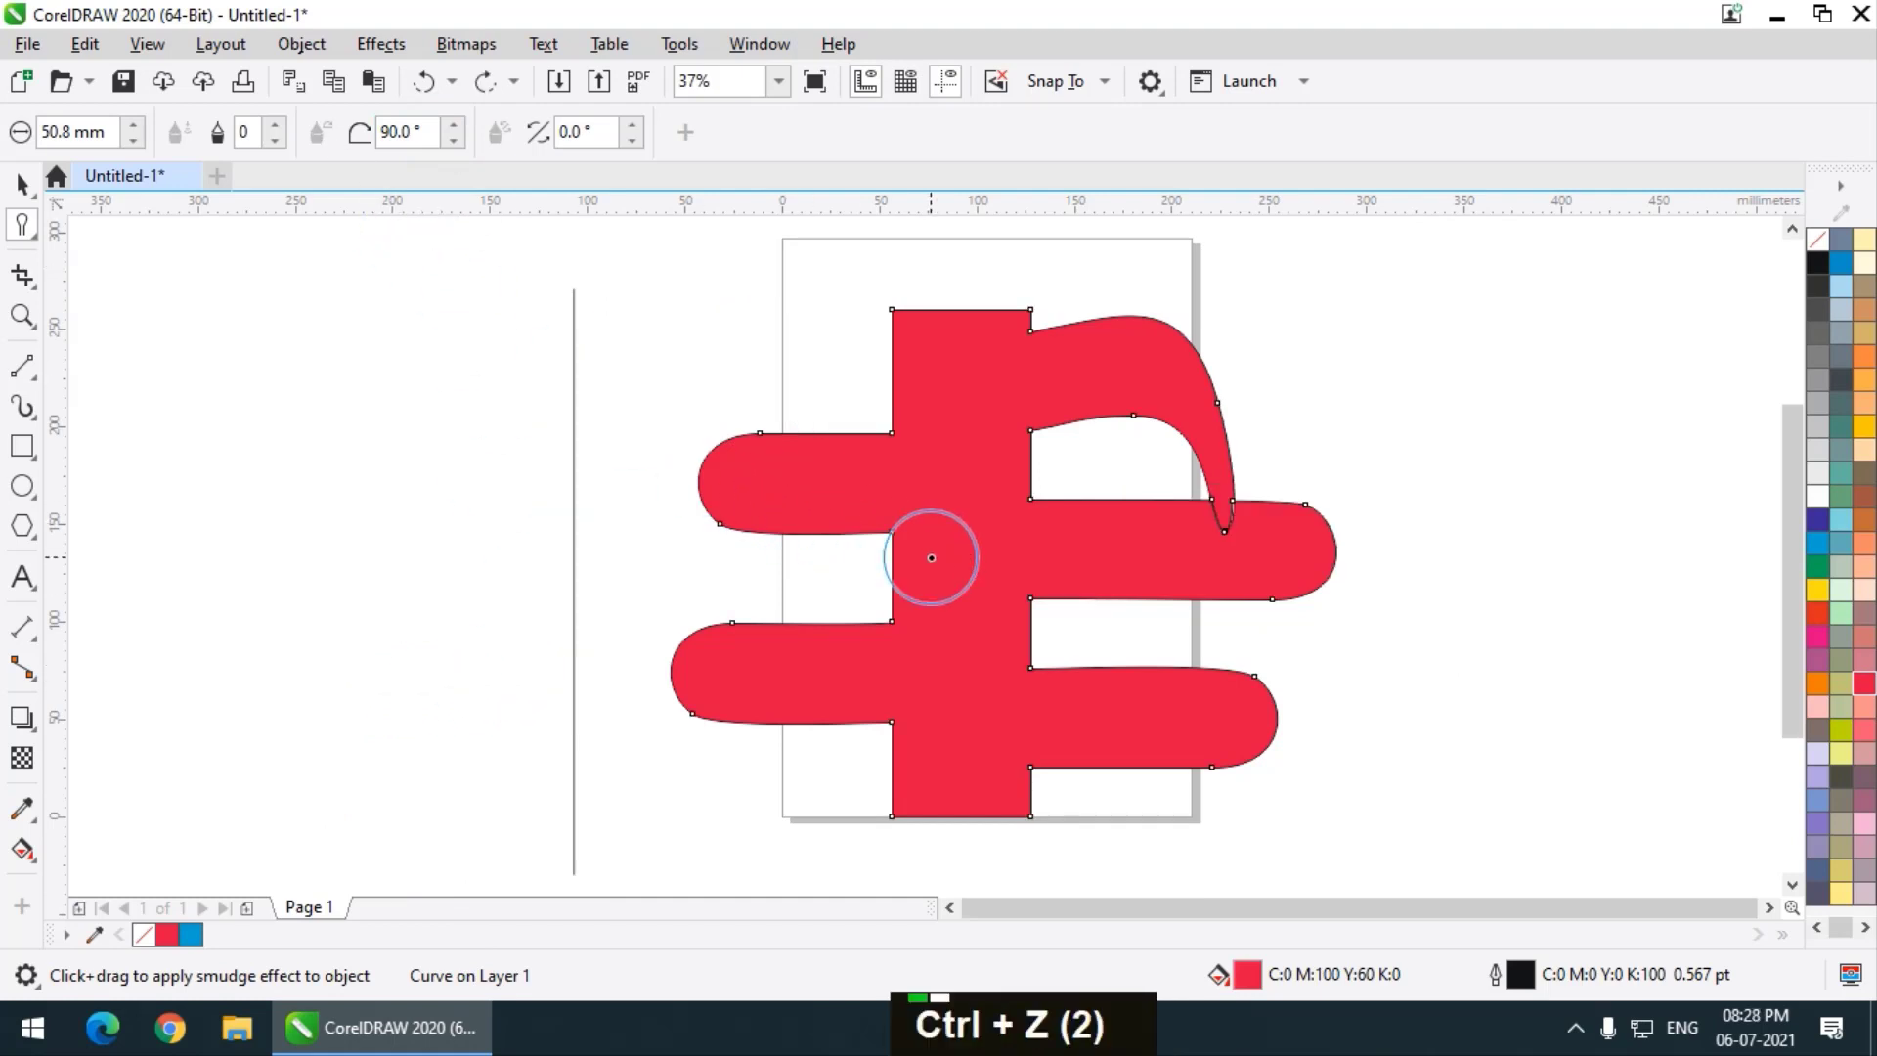
key(ctrl+z)
key(ctrl+z)
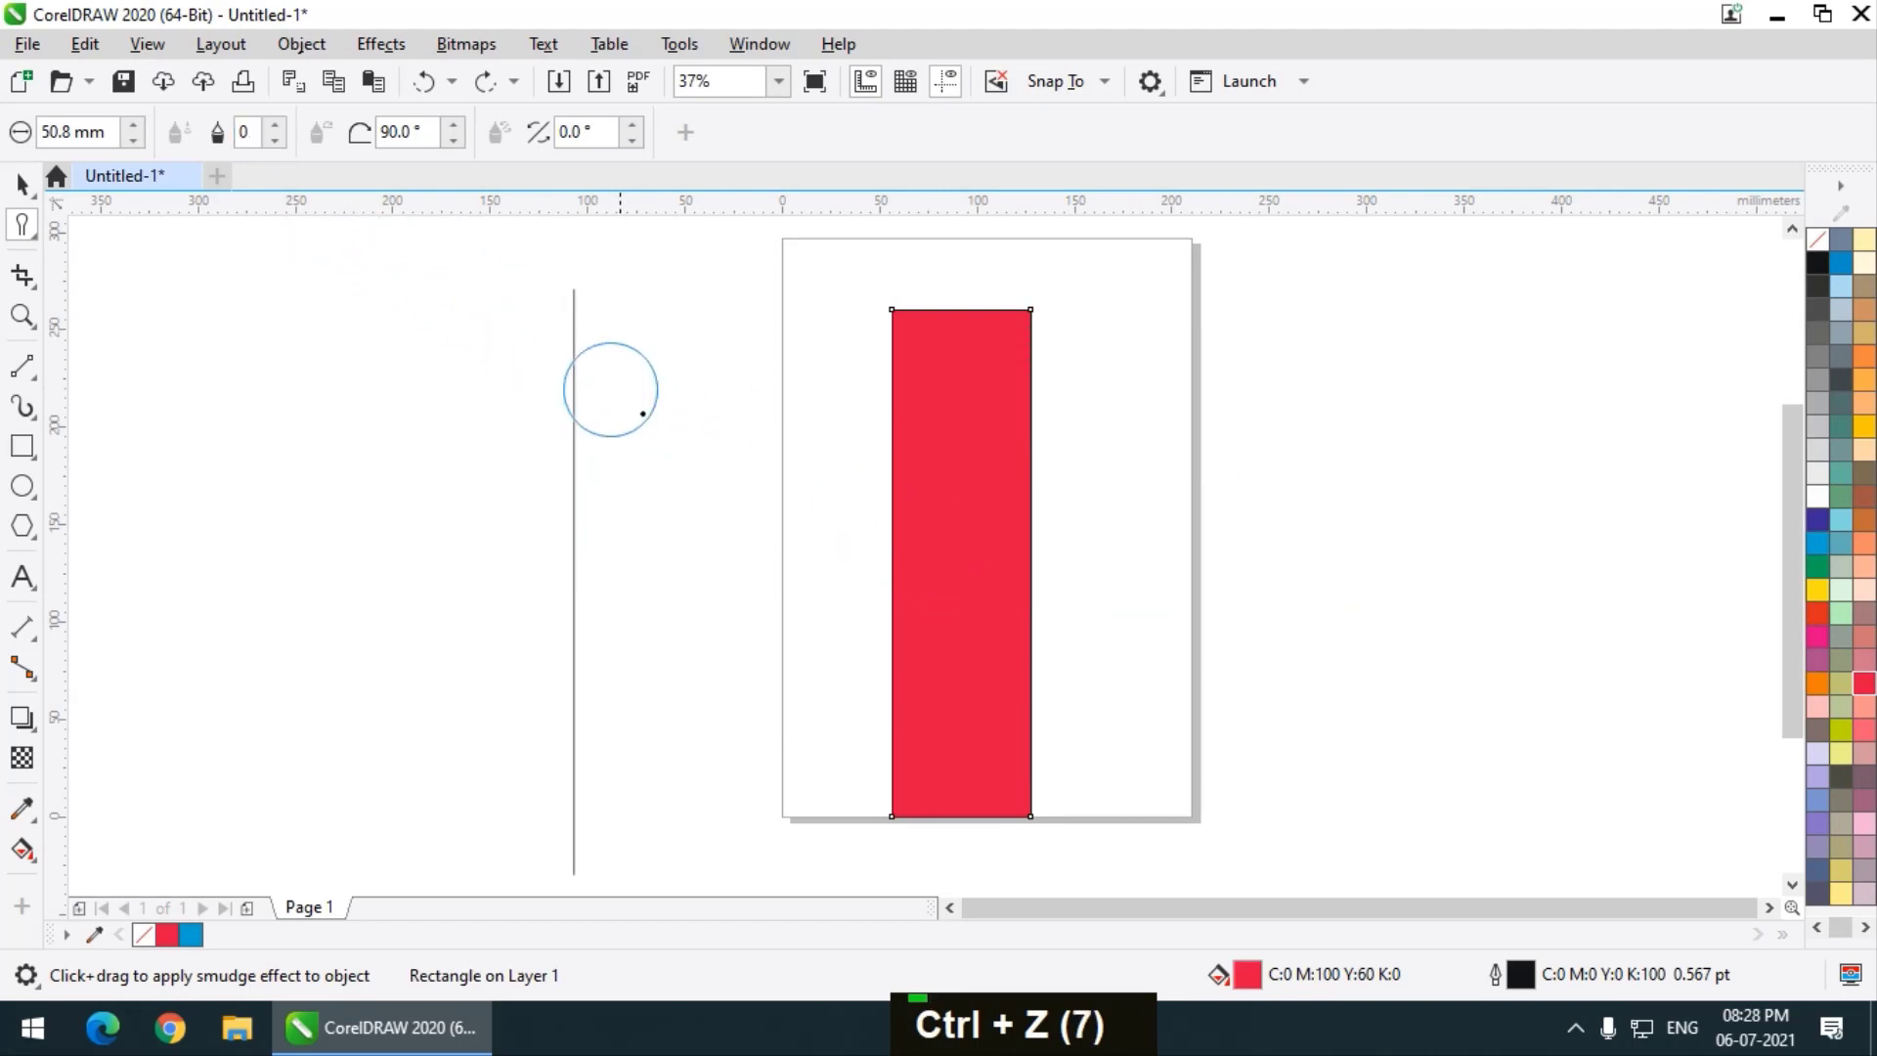
Try smudging the vertical line into one rounded finger to the left and one to the right, and undo both
click(574, 410)
drag(673, 432, 338, 433)
drag(414, 616, 843, 618)
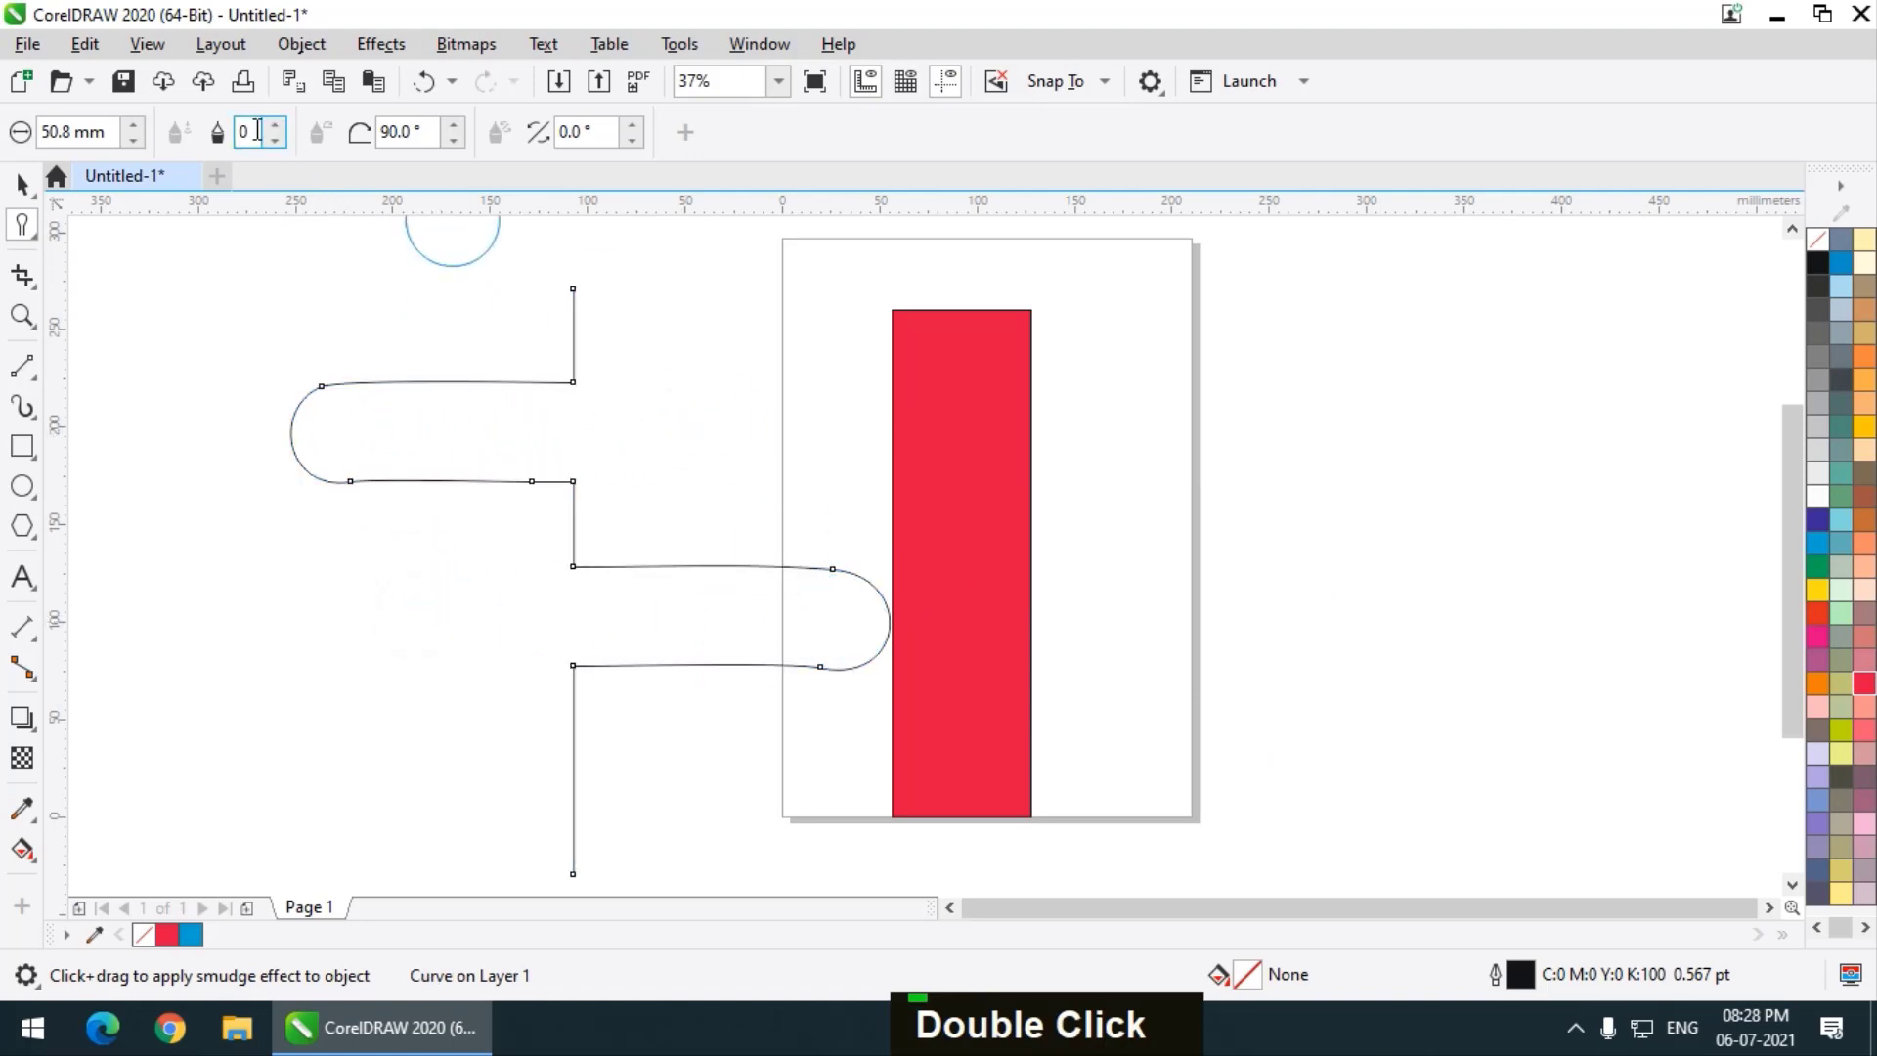
key(ctrl+z)
key(ctrl+z)
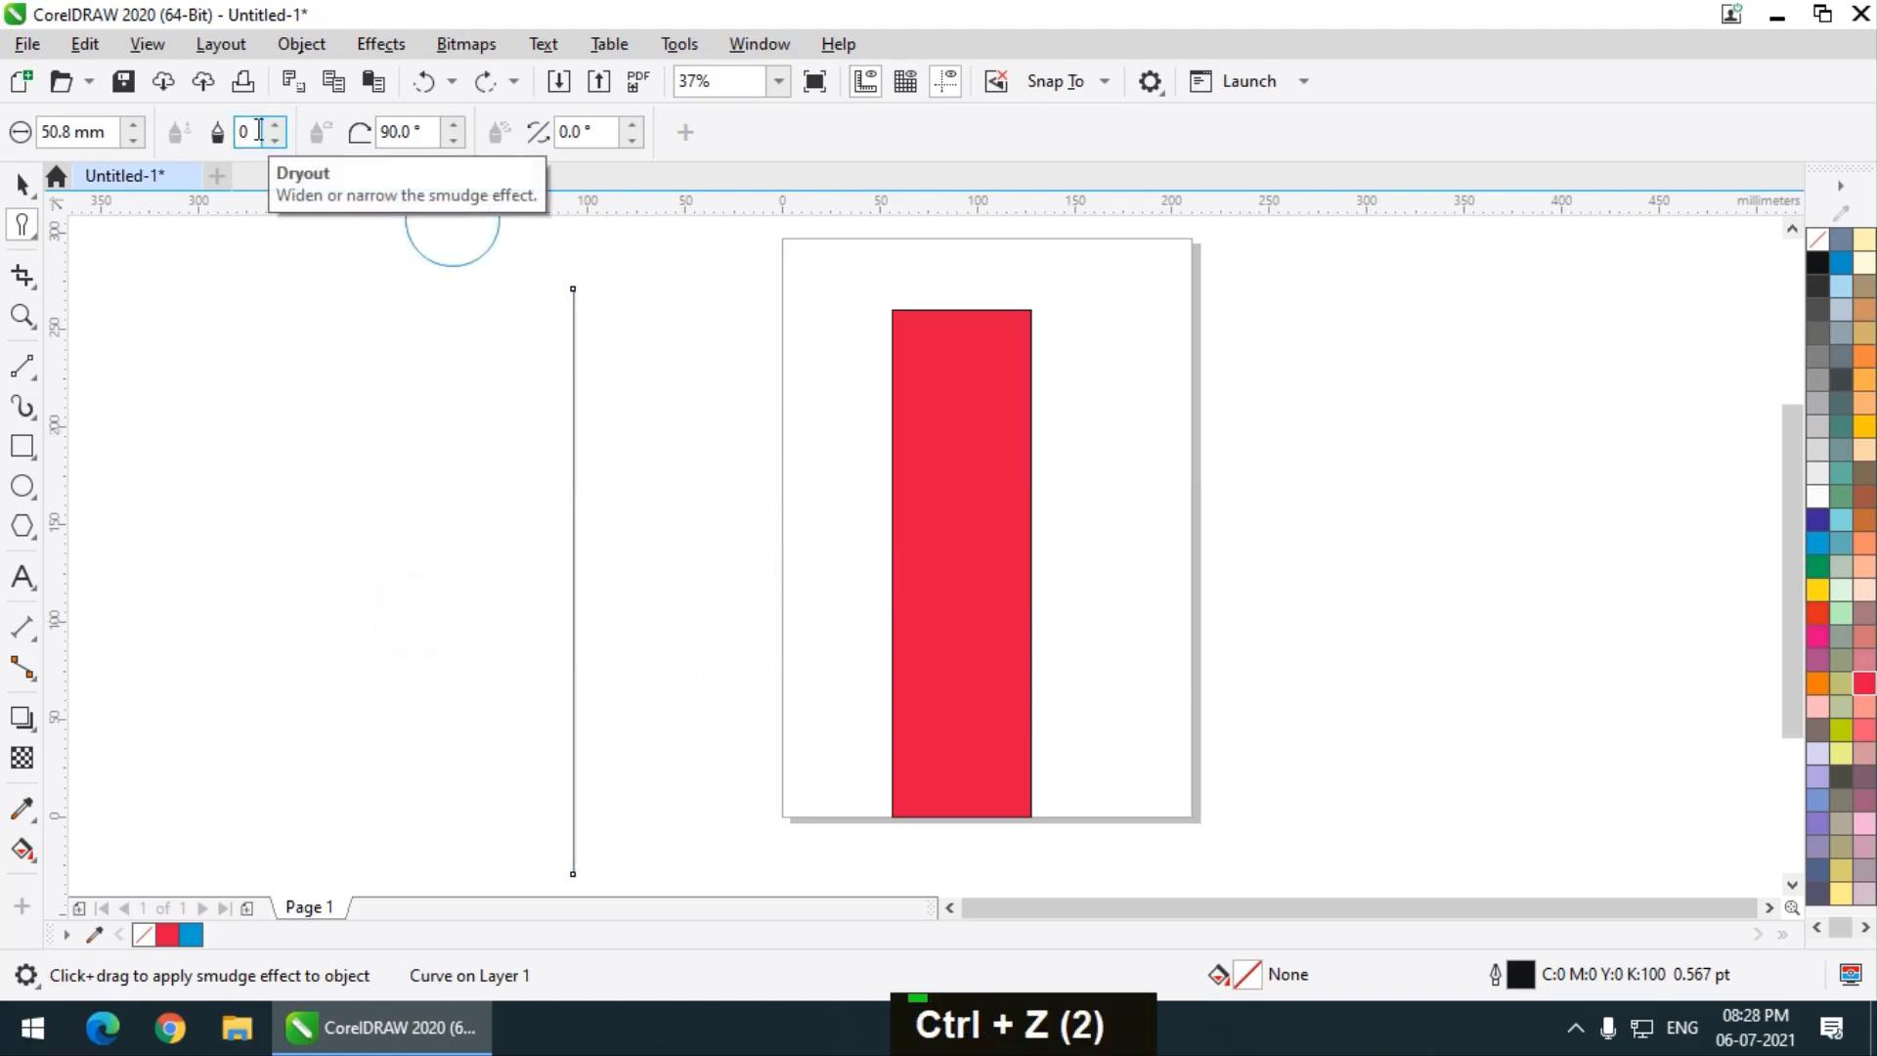
Set the dryout to 7 and smudge the vertical line into three tapering spikes to the left and one to the right
double_click(279, 127)
click(271, 123)
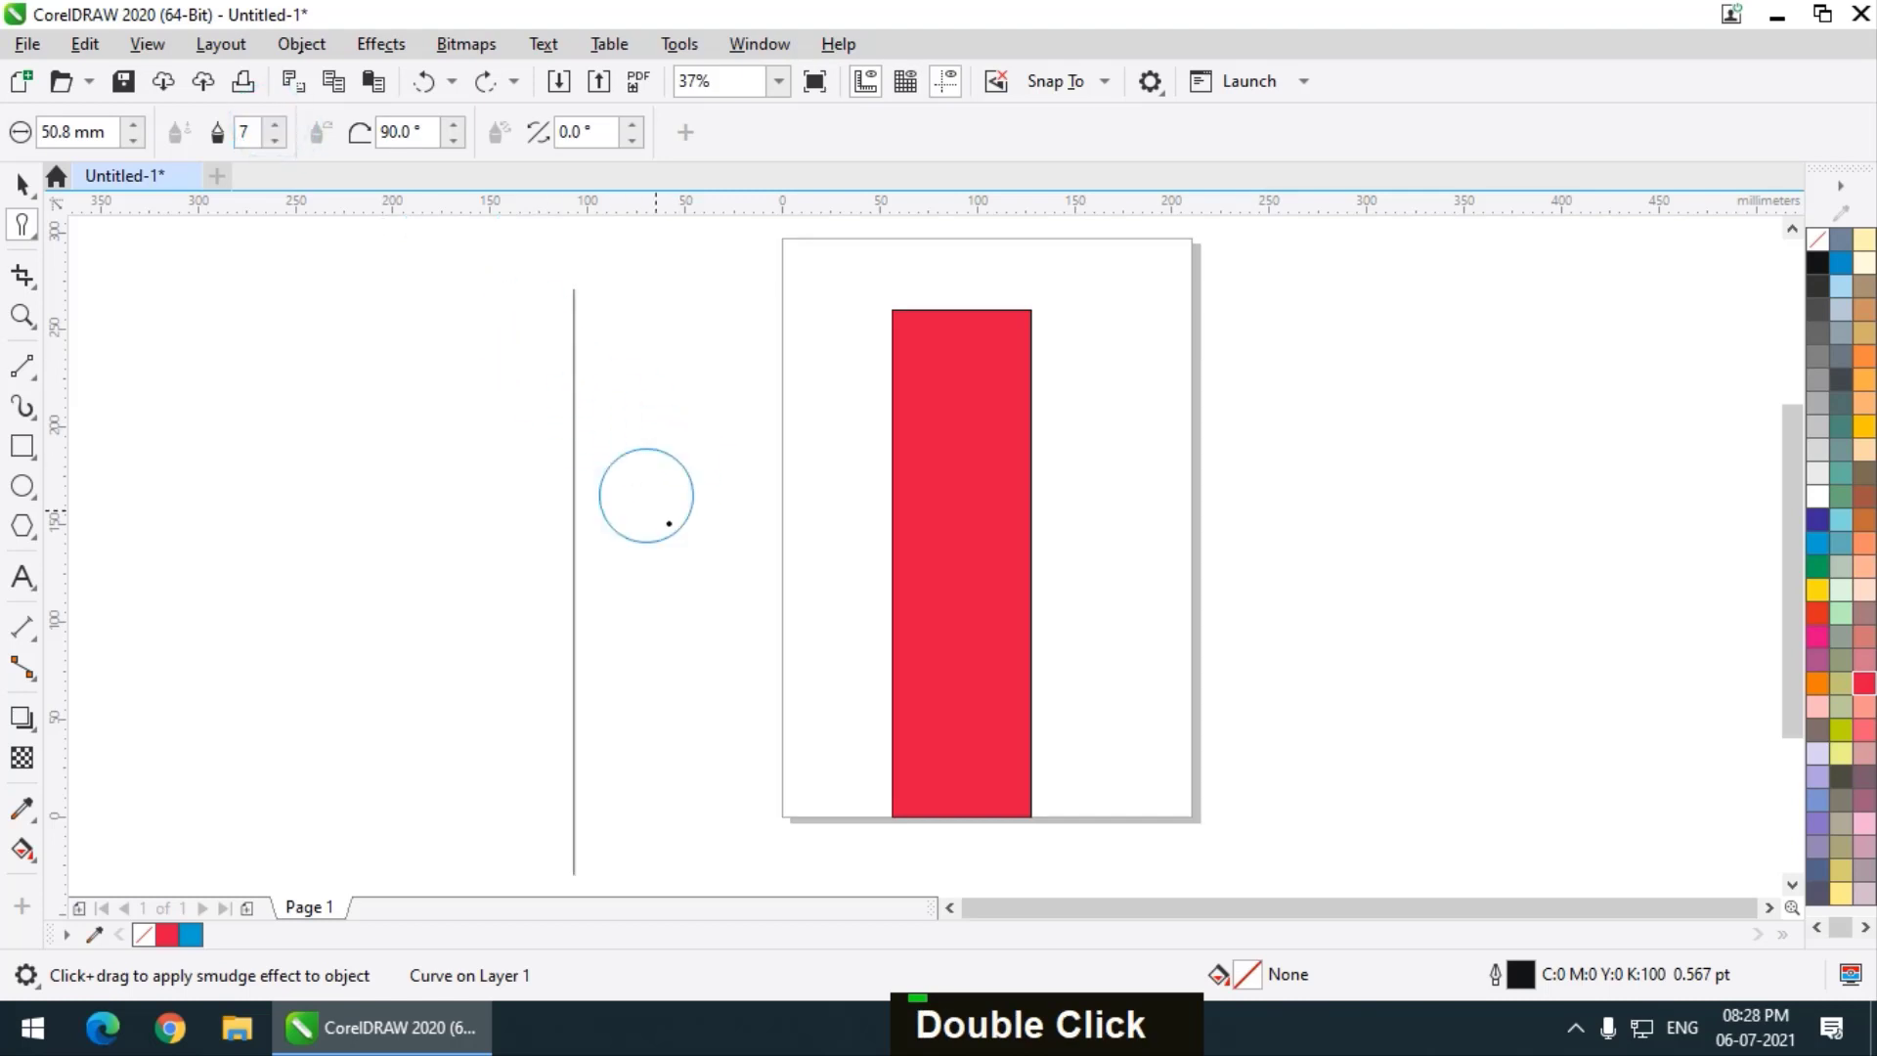
mouse_move(650, 490)
mouse_down()
mouse_move(264, 519)
mouse_move(272, 537)
mouse_up()
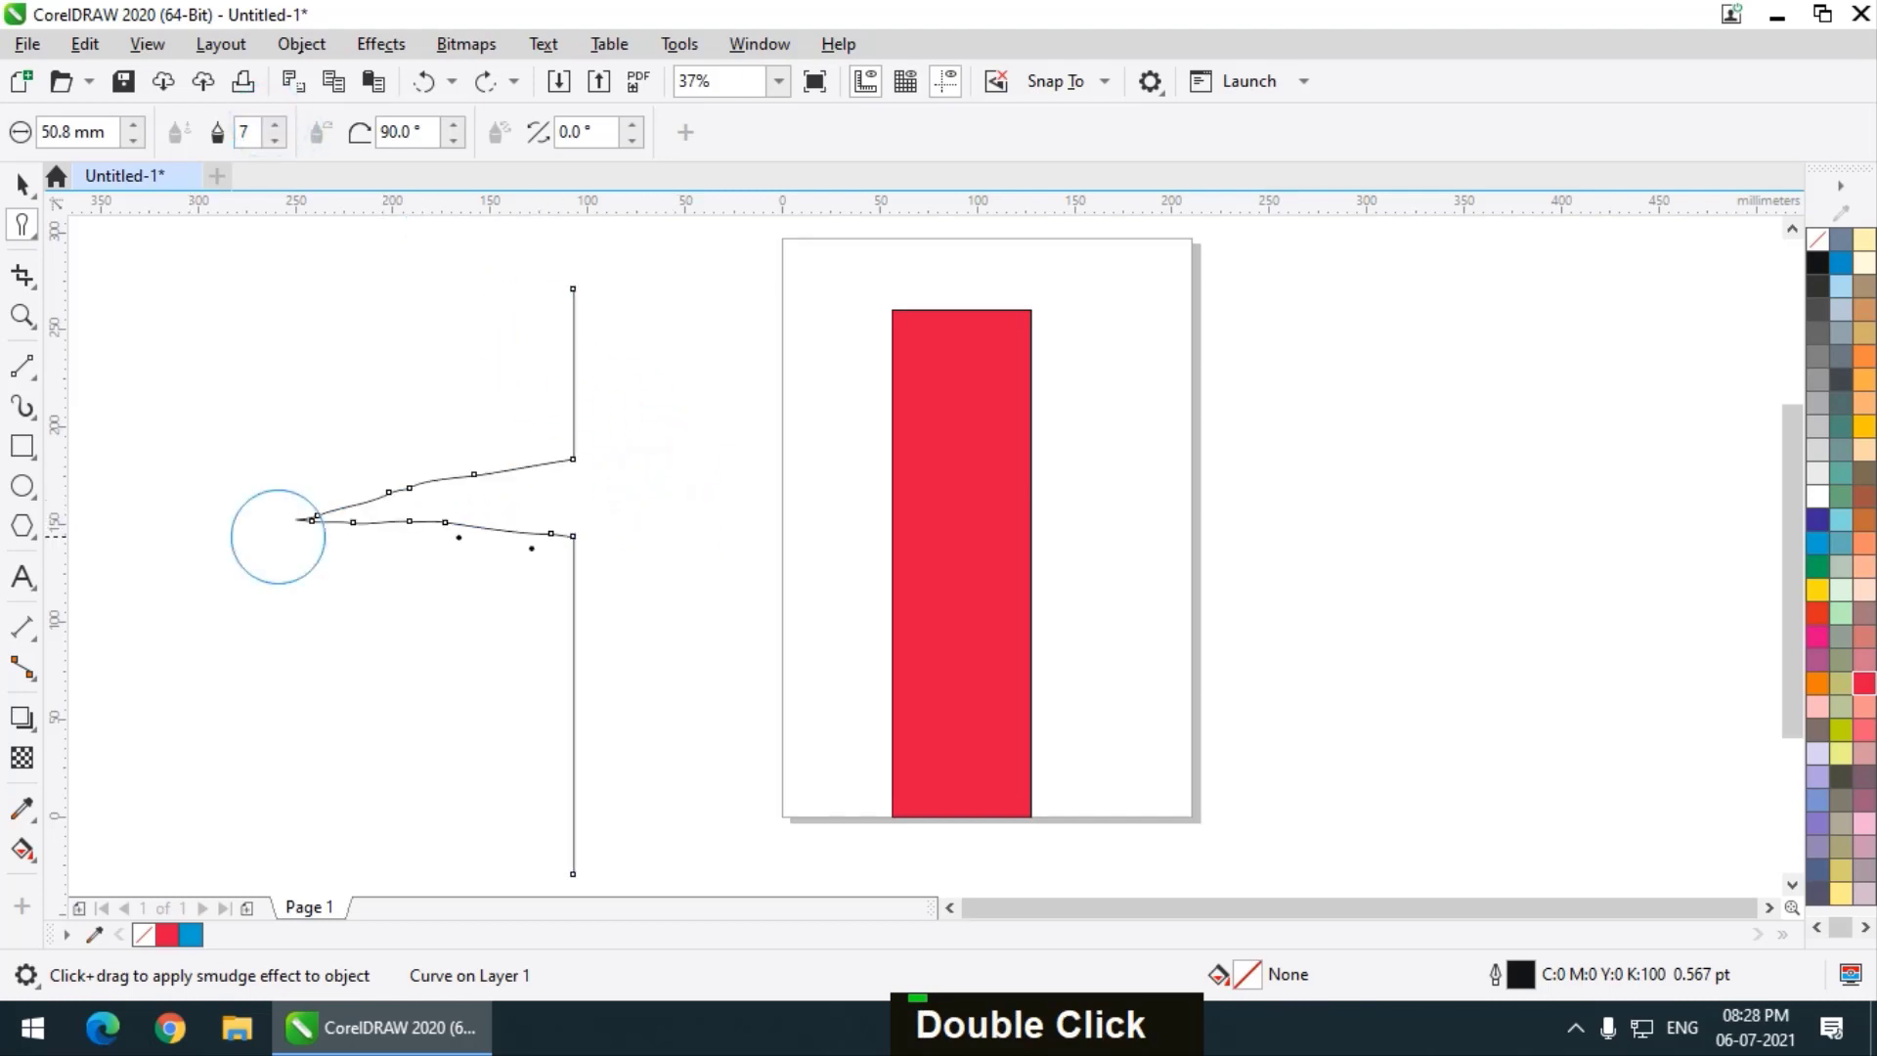
drag(652, 614, 258, 653)
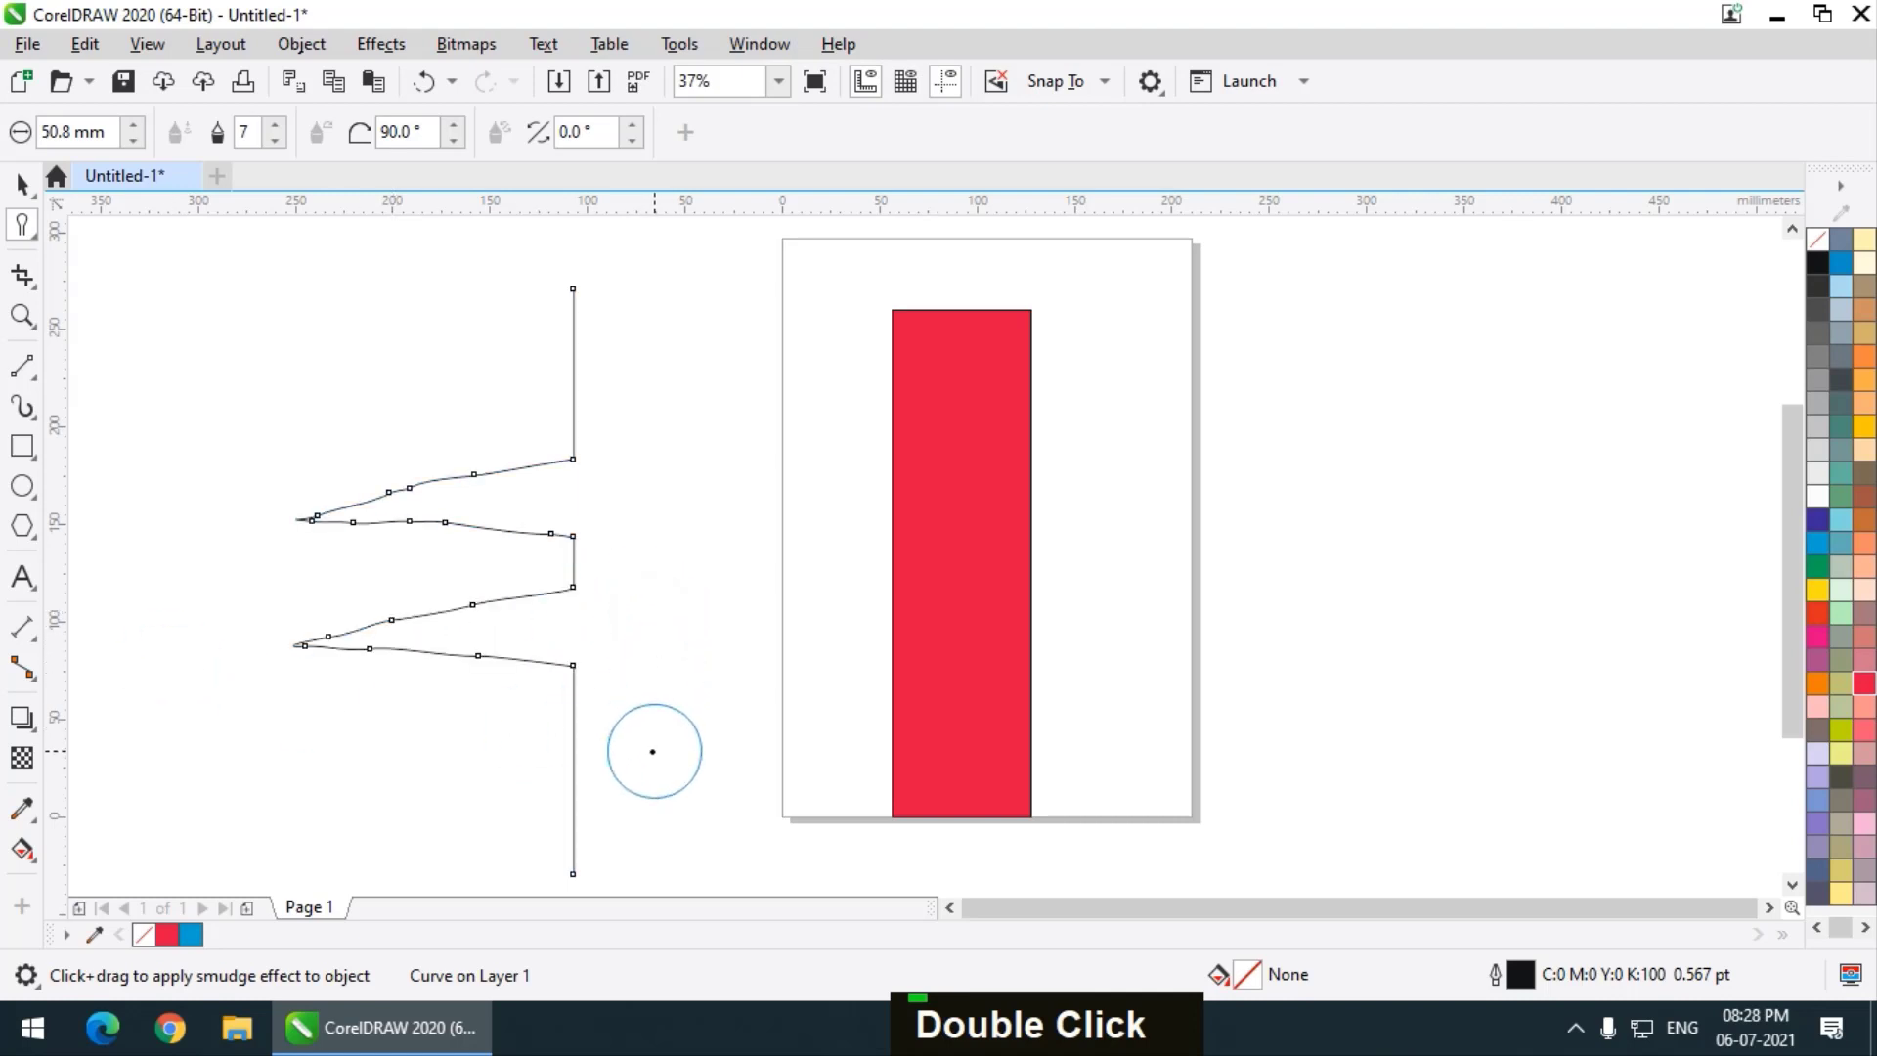
drag(649, 754, 190, 792)
drag(552, 397, 735, 398)
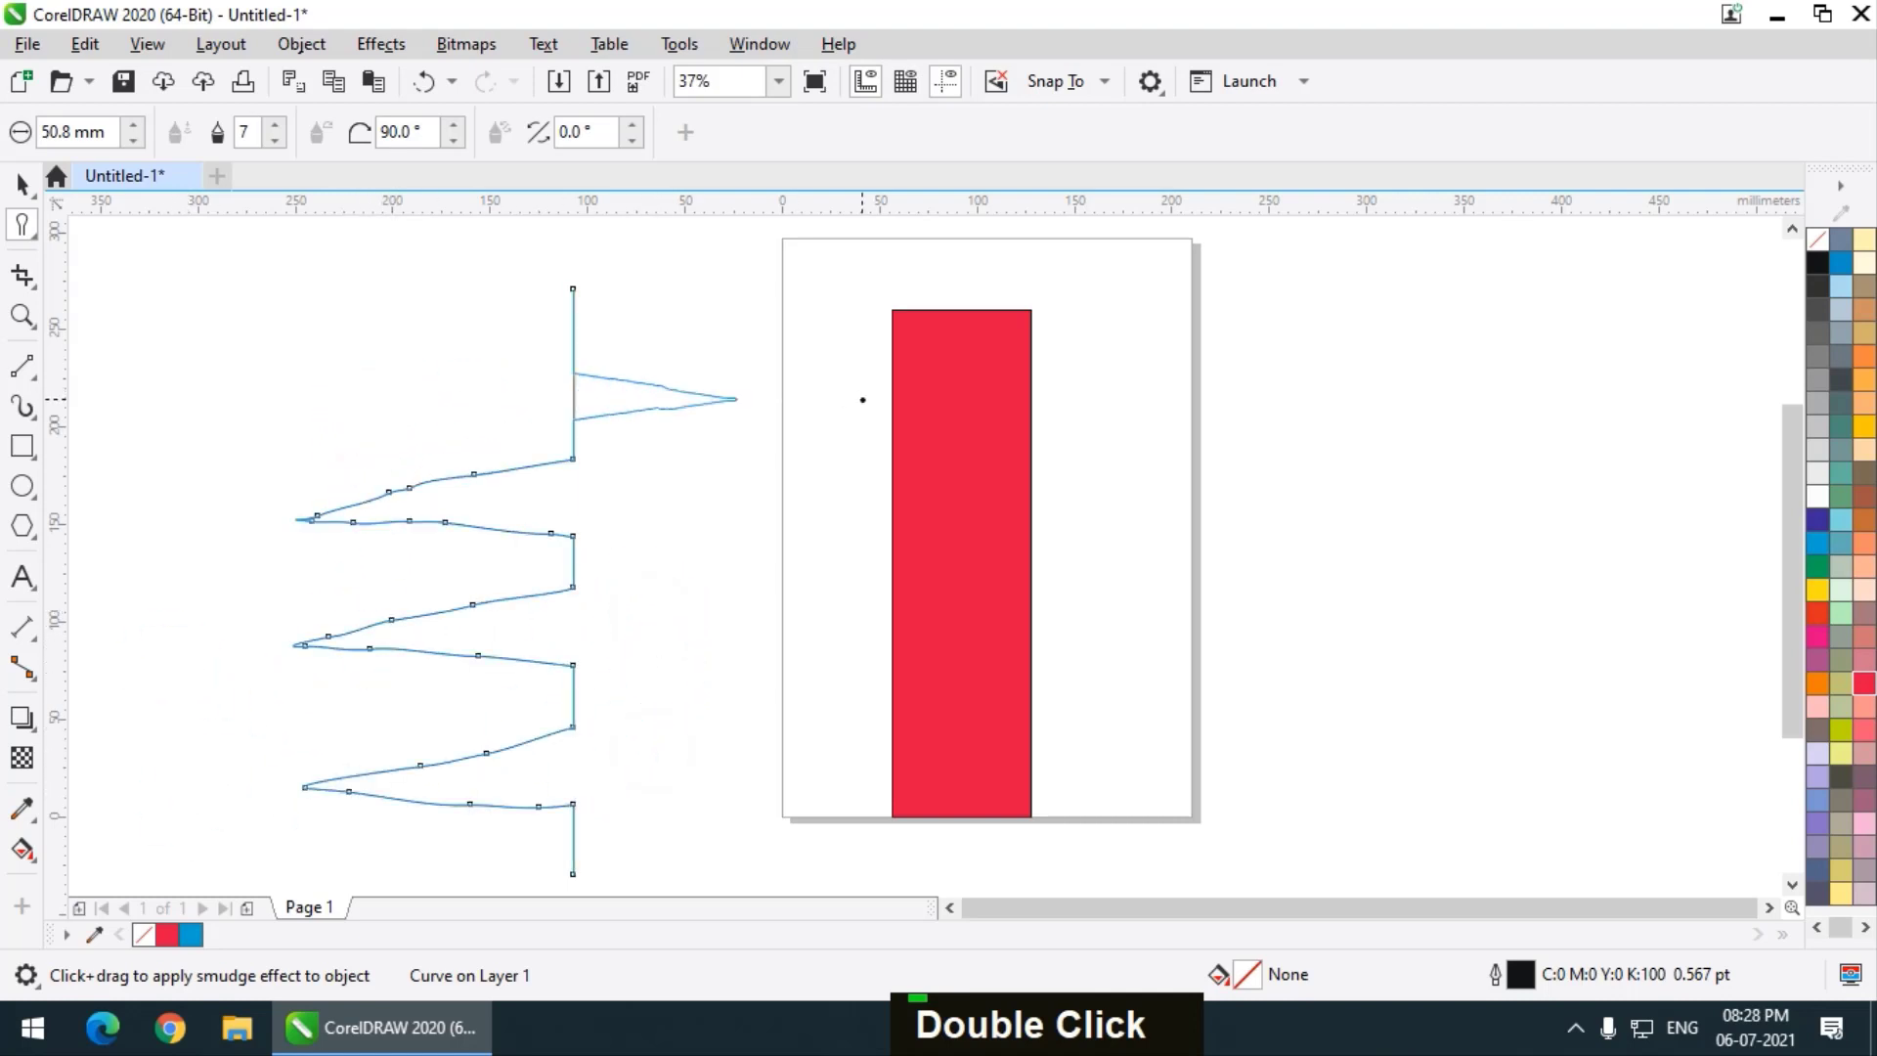
Try smudging a spike out of the red rectangle's right side and a notch into it, and undo both
click(990, 519)
drag(991, 519, 1334, 513)
drag(1097, 653, 996, 674)
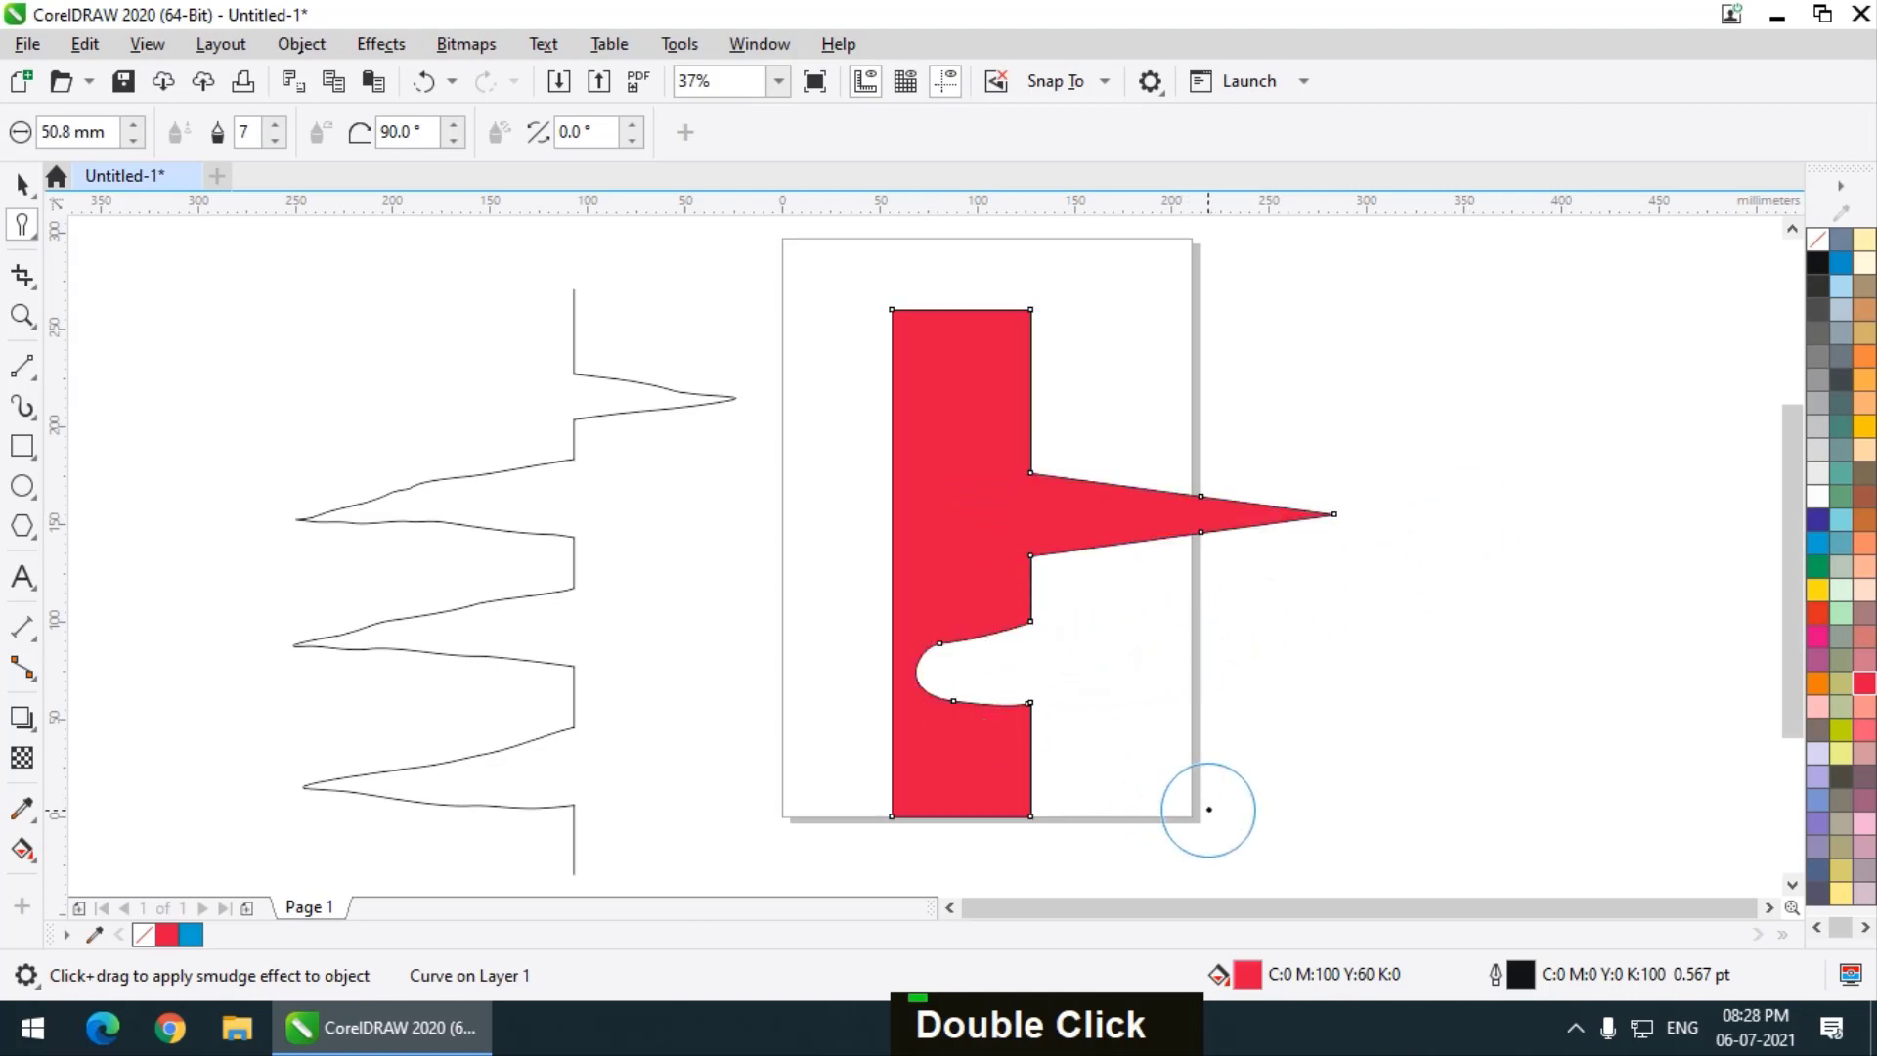
key(ctrl+z)
key(ctrl+z)
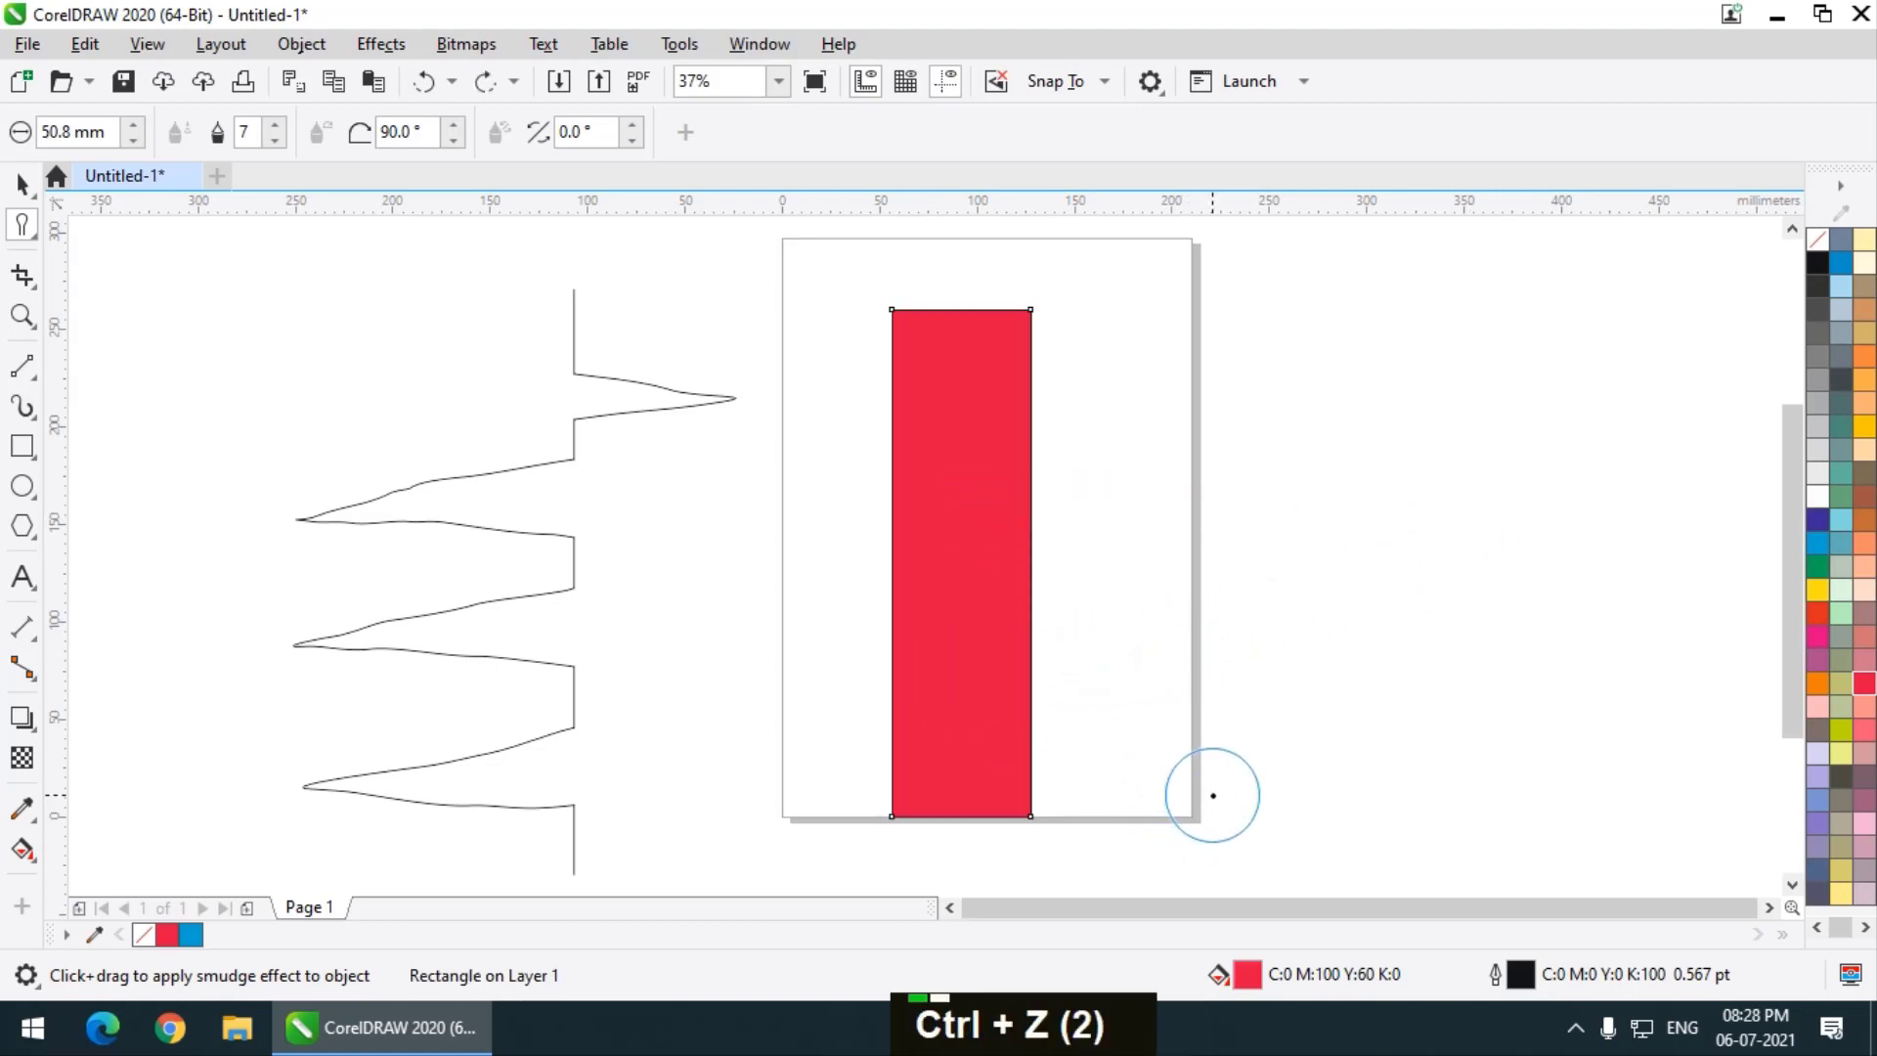
Widen the red rectangle to about 278 mm and shift it to the left over the page
click(26, 186)
drag(1044, 562, 1446, 562)
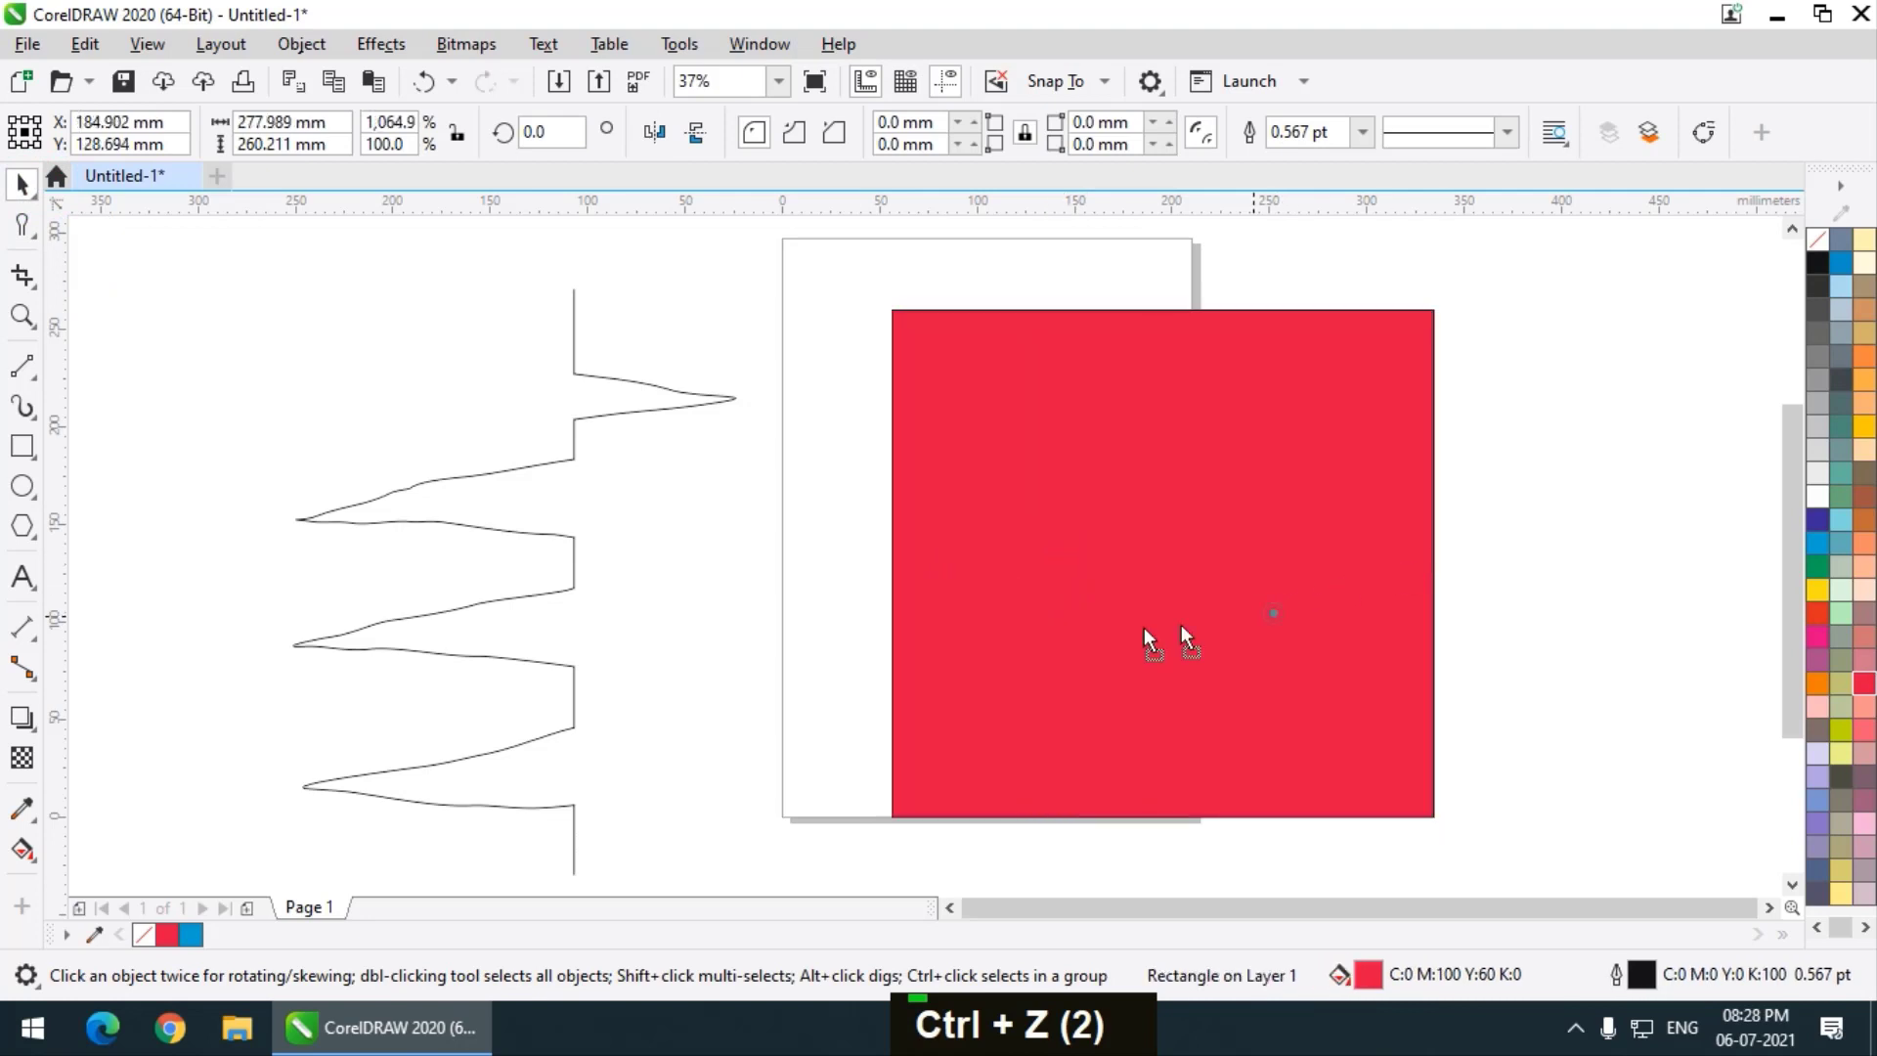
drag(1272, 614, 1128, 629)
Try smudging pointed notches into the wide rectangle, two from the right and one from the left, and undo all smudges
click(22, 227)
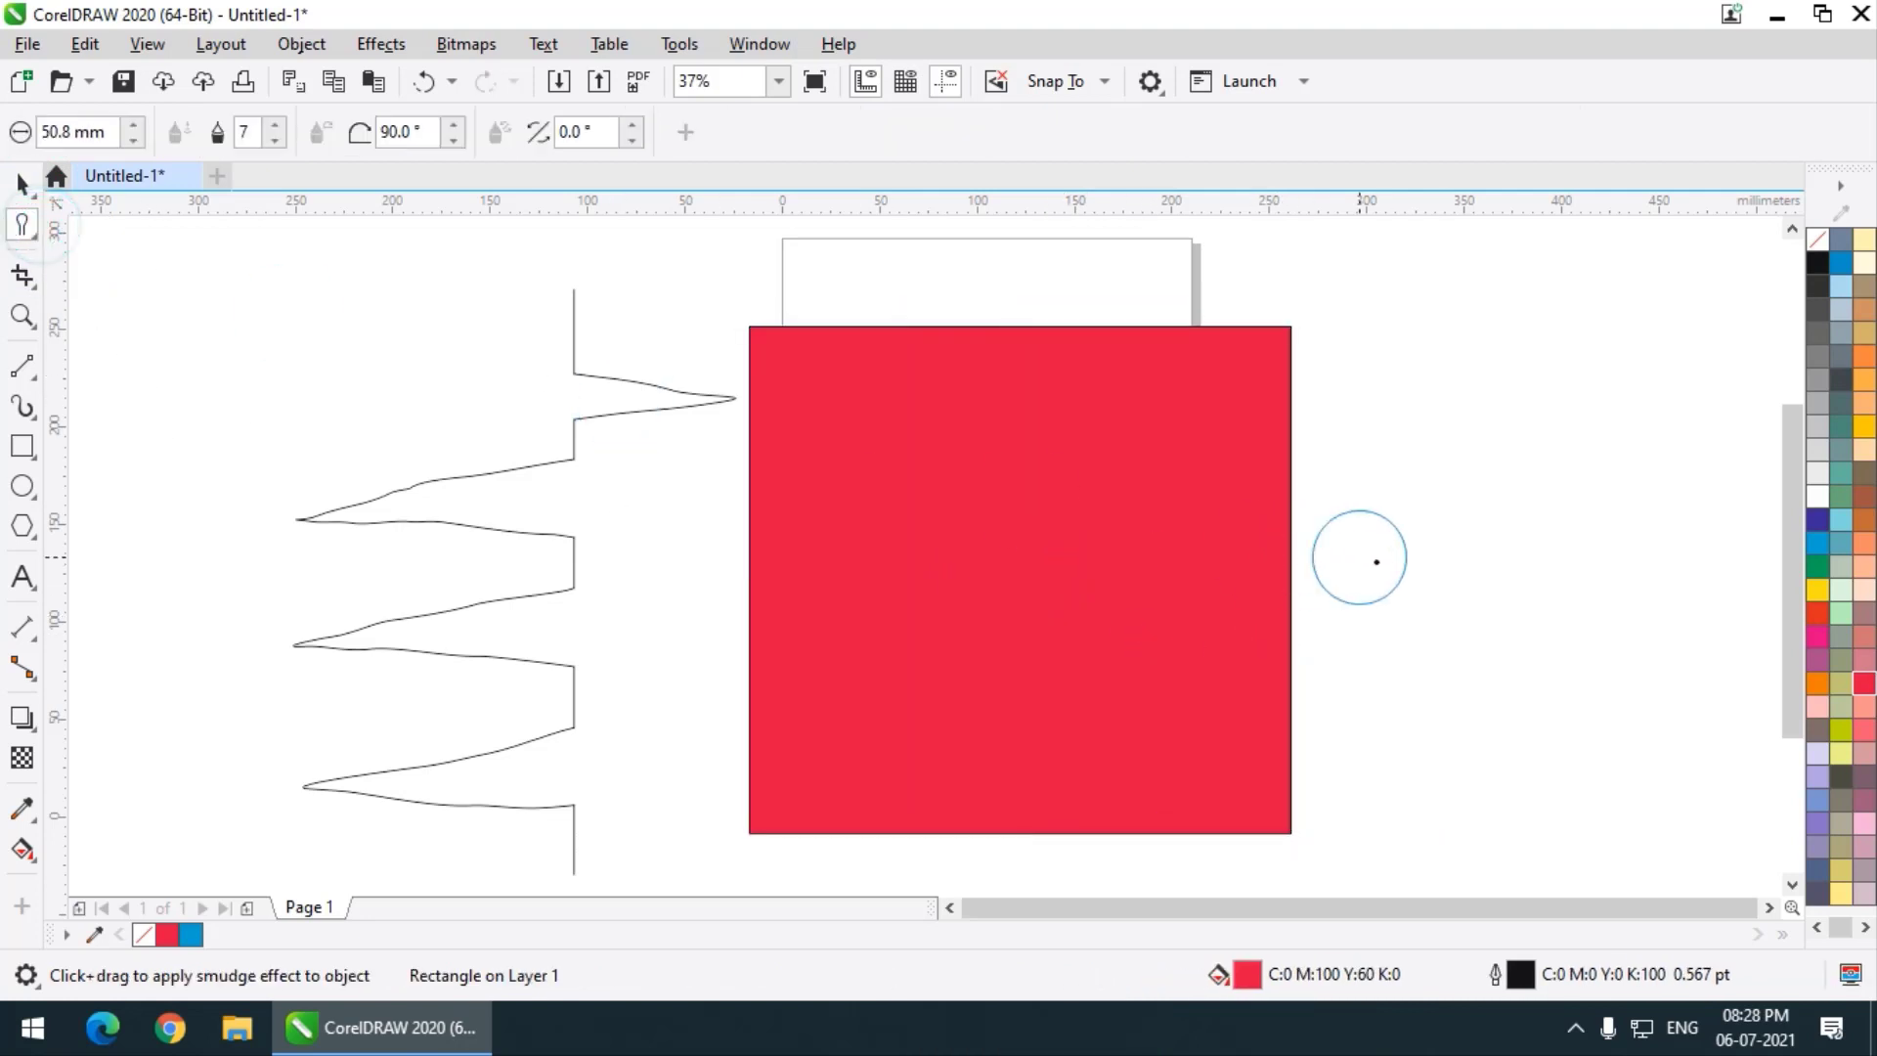
drag(1417, 546, 1044, 572)
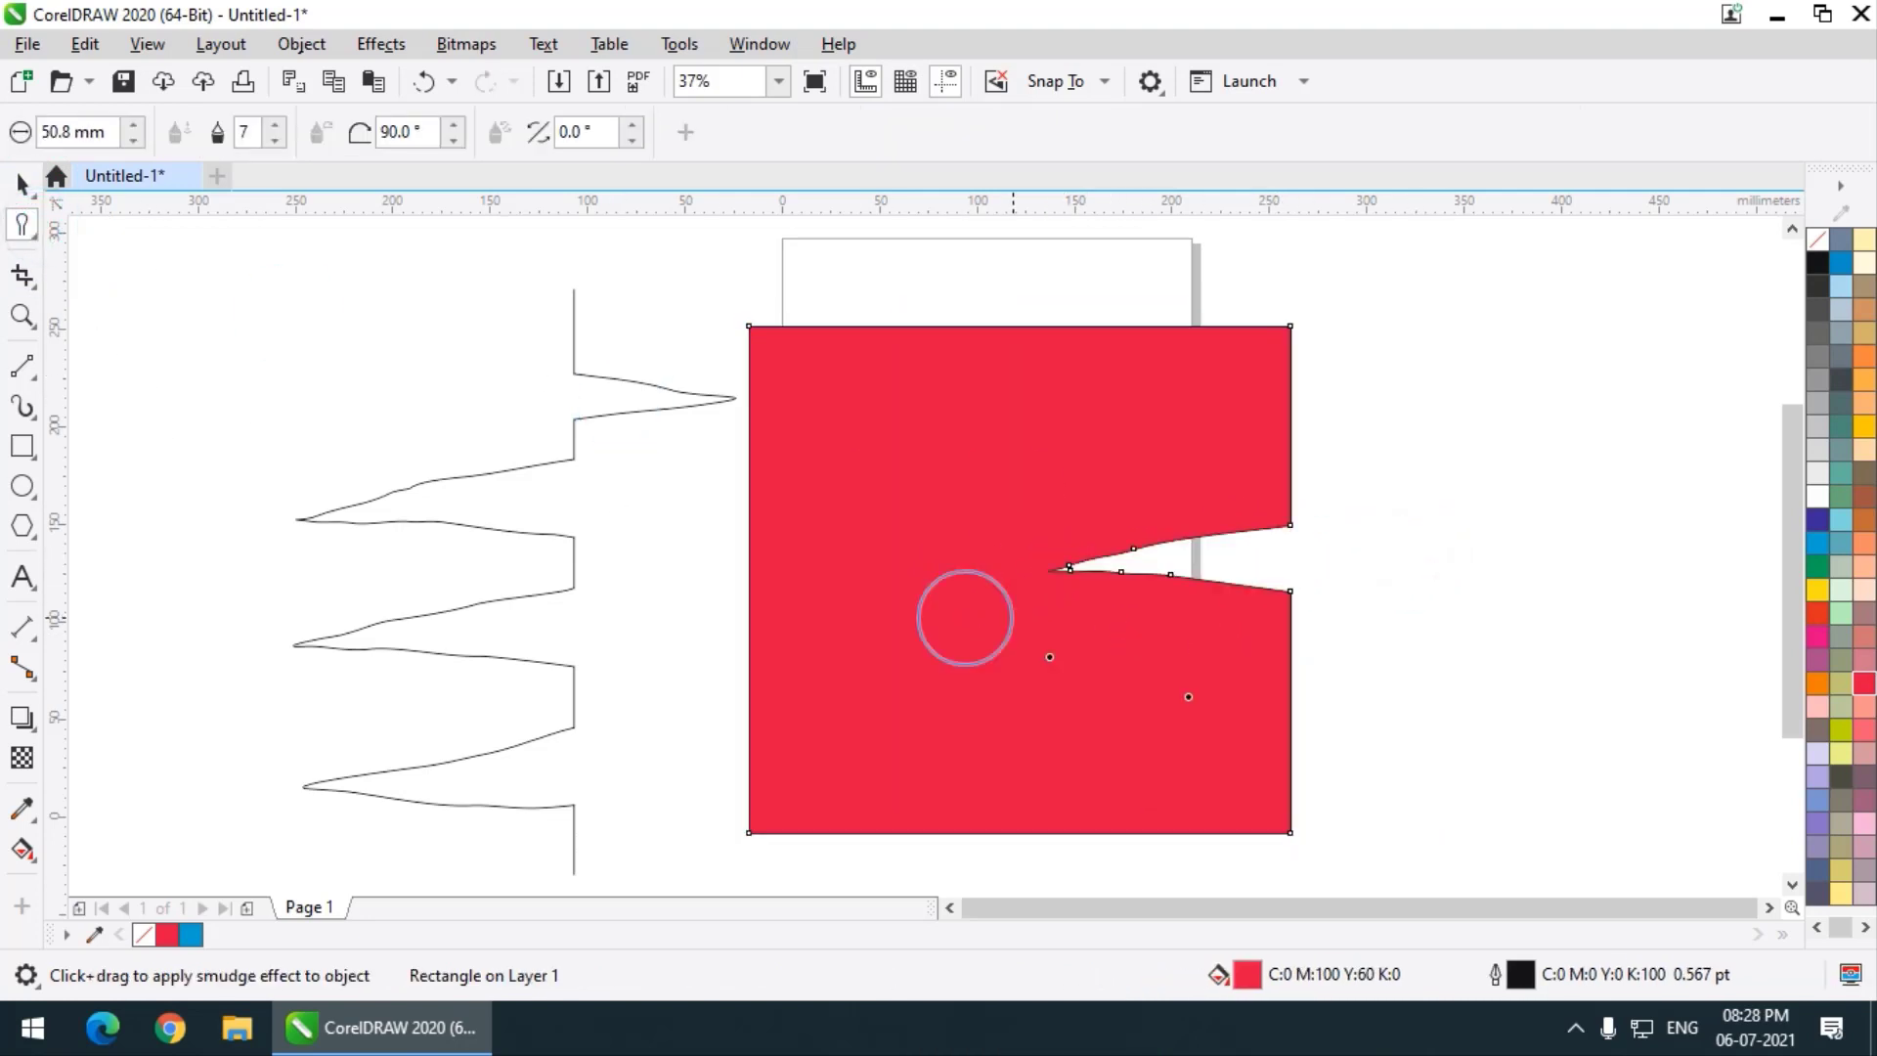
drag(1412, 704, 973, 701)
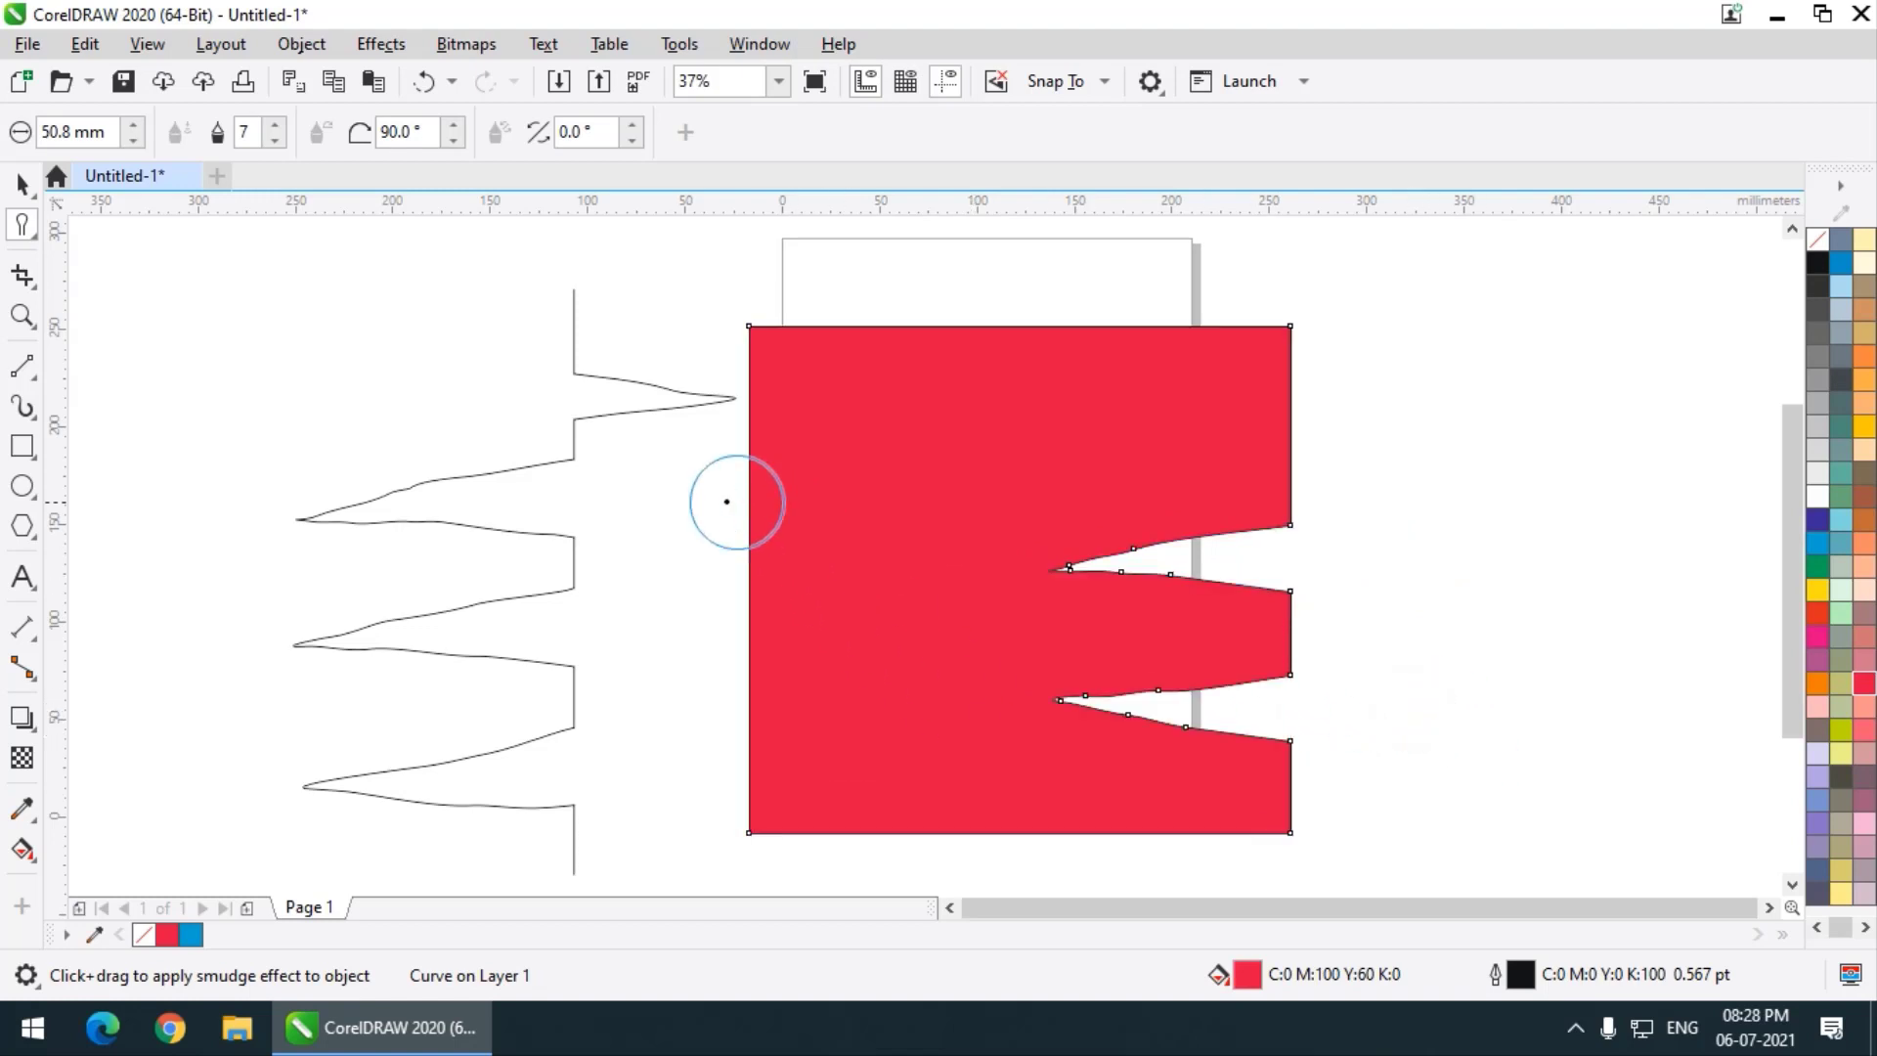
drag(678, 508, 1079, 455)
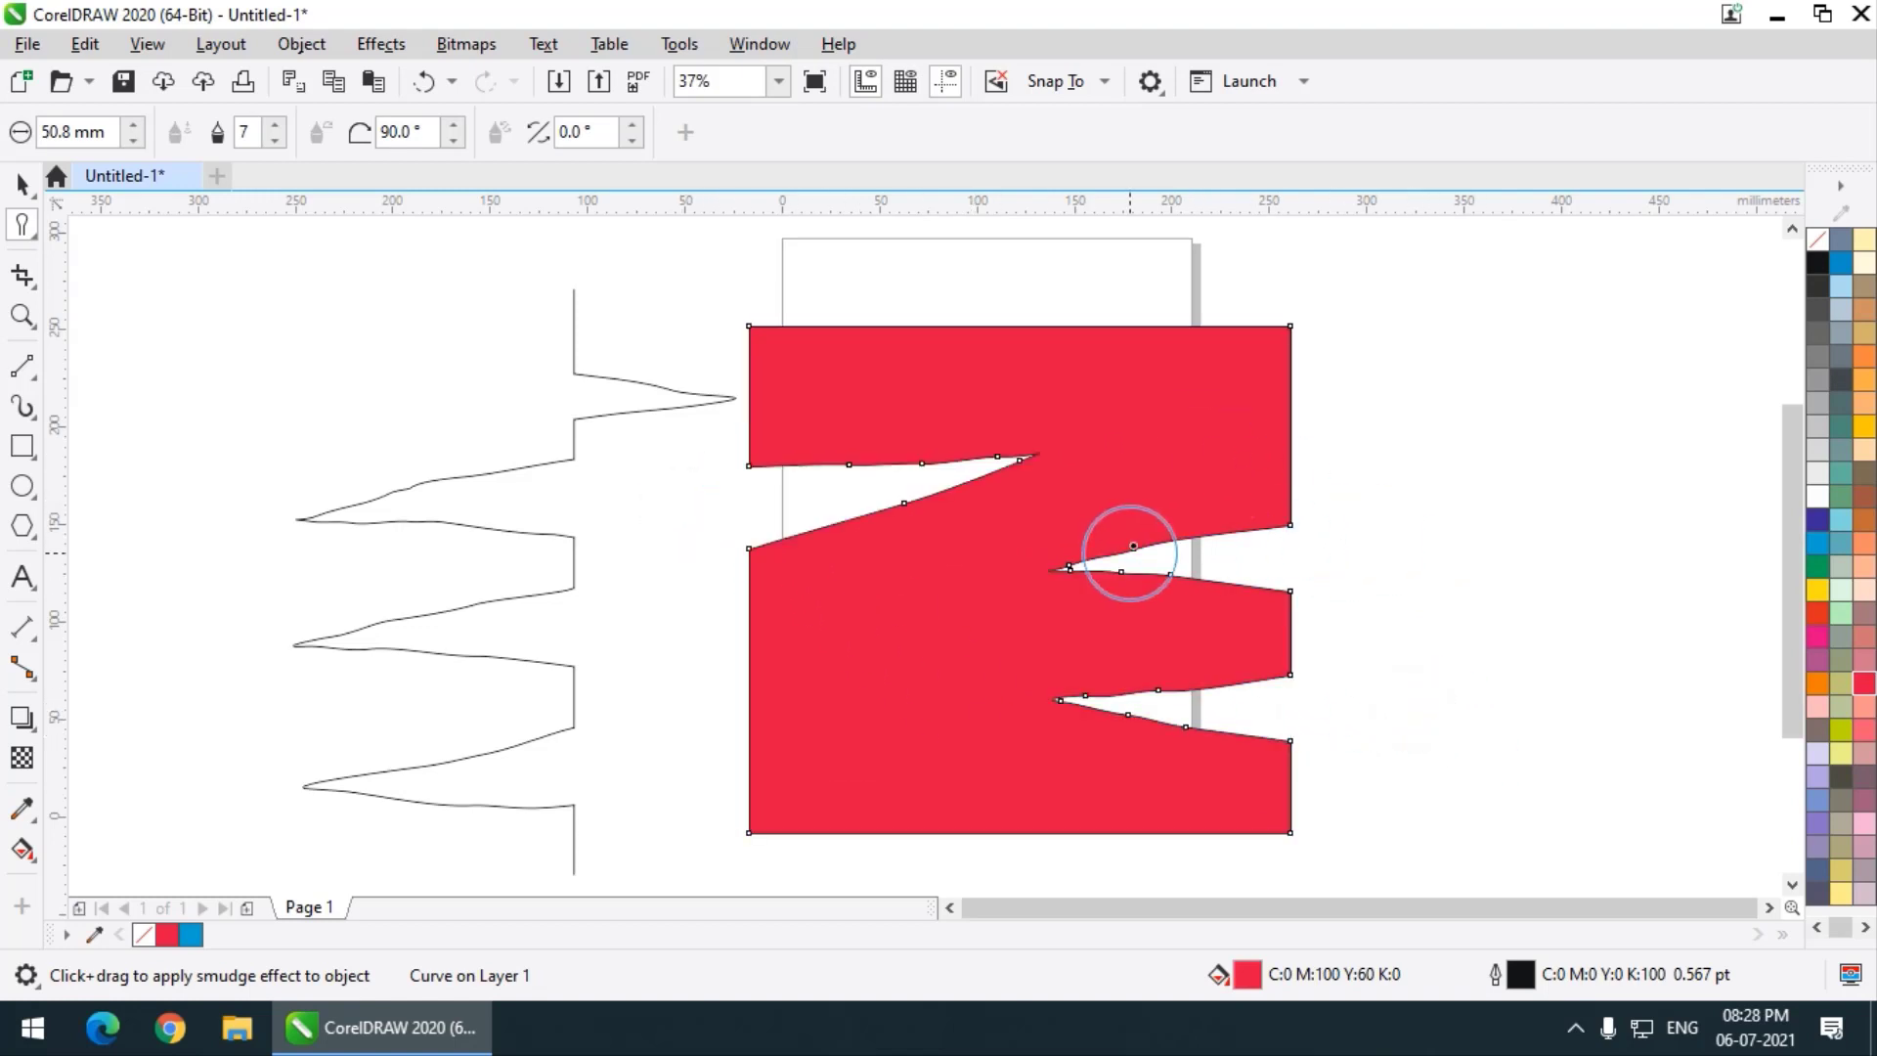
drag(1231, 440, 1542, 402)
drag(832, 750, 826, 746)
key(ctrl+z)
key(ctrl+z)
key(ctrl+z)
key(ctrl+z)
key(ctrl+z)
key(ctrl+z)
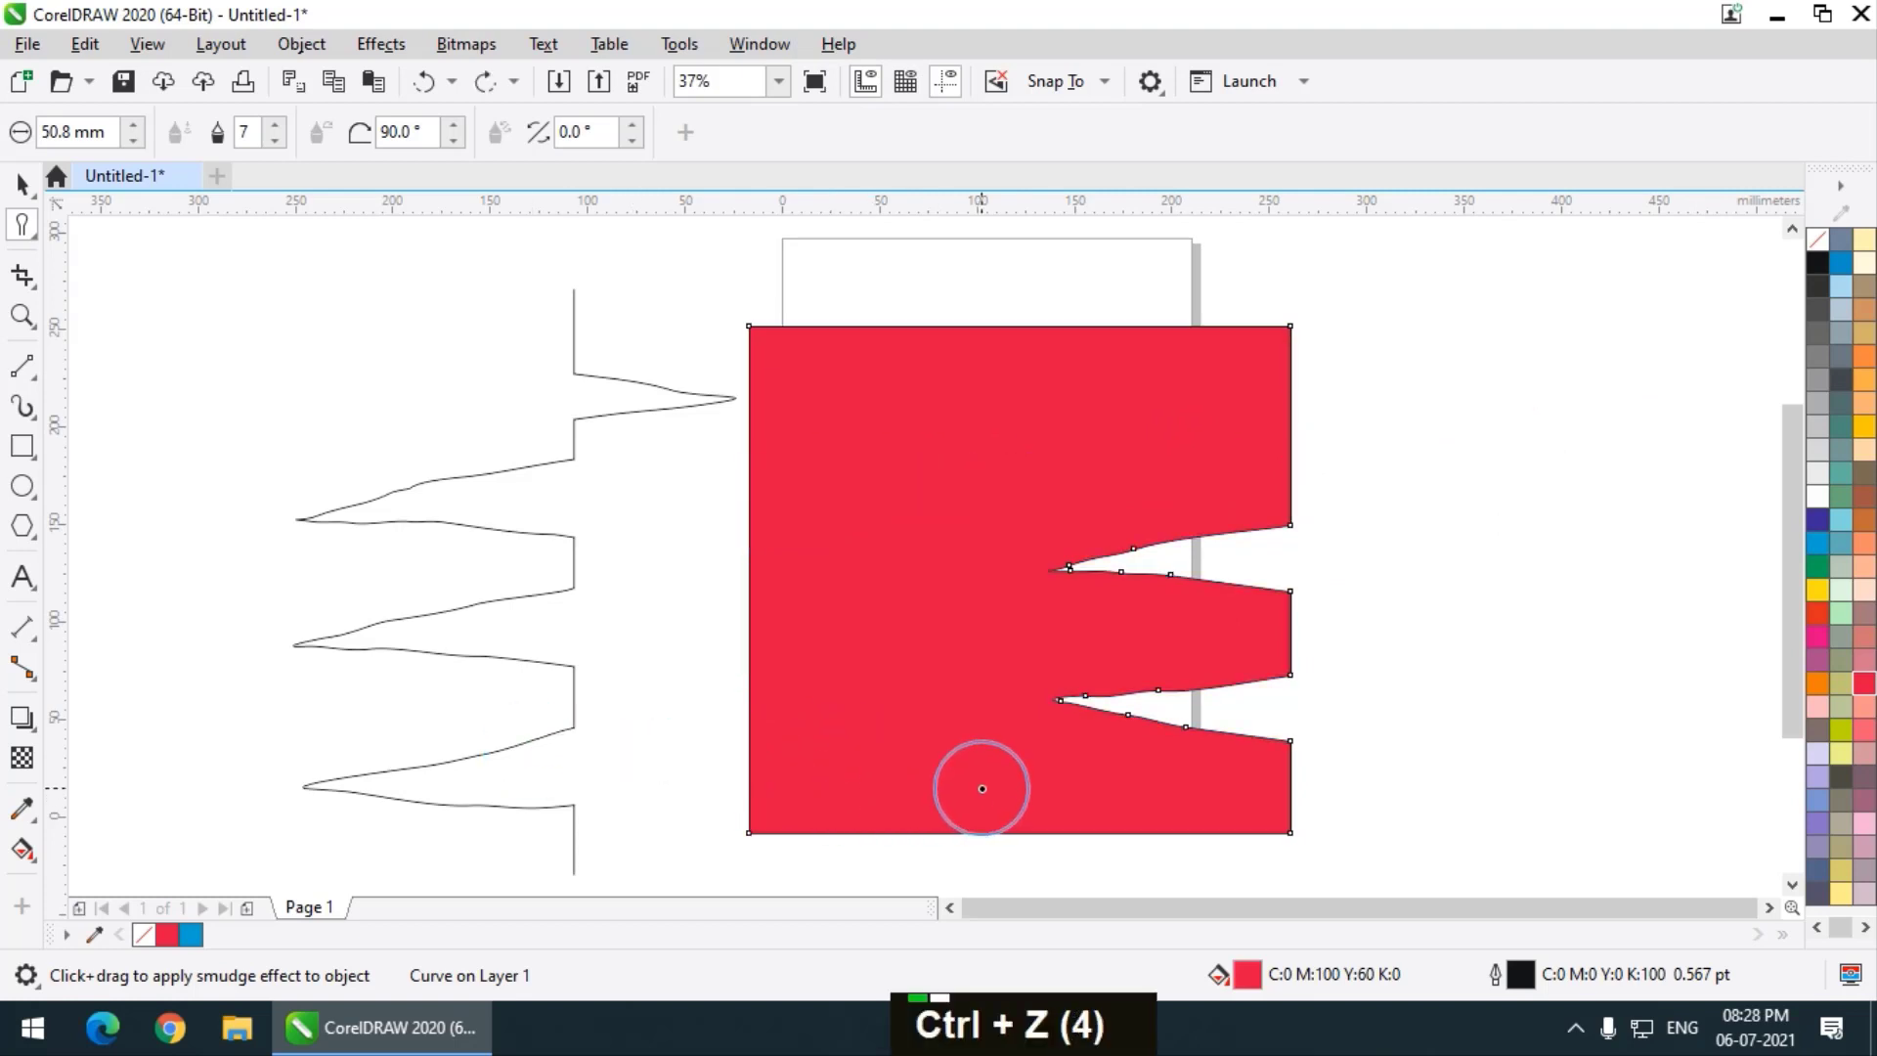
Set the dryout to -7 and smudge two widening arms out of the rectangle's right side and lower-right corner
click(243, 131)
text(-7)
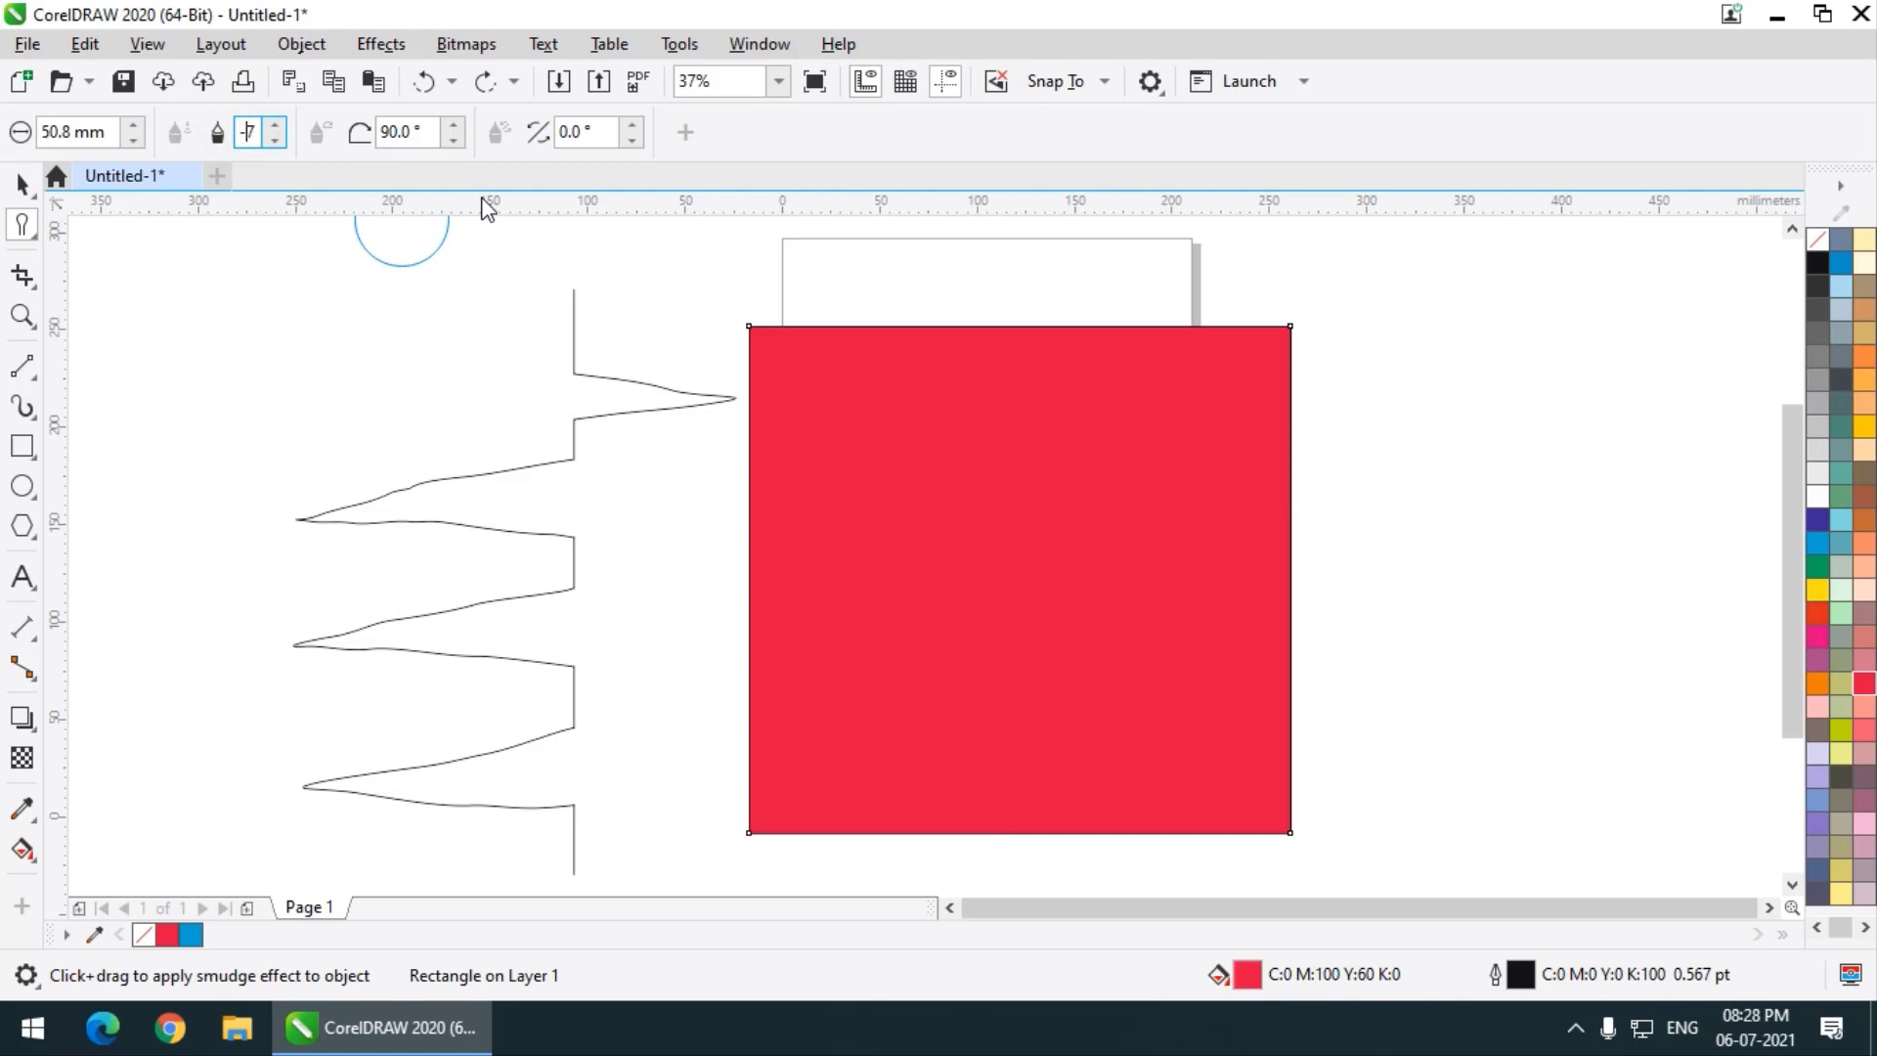
key(Return)
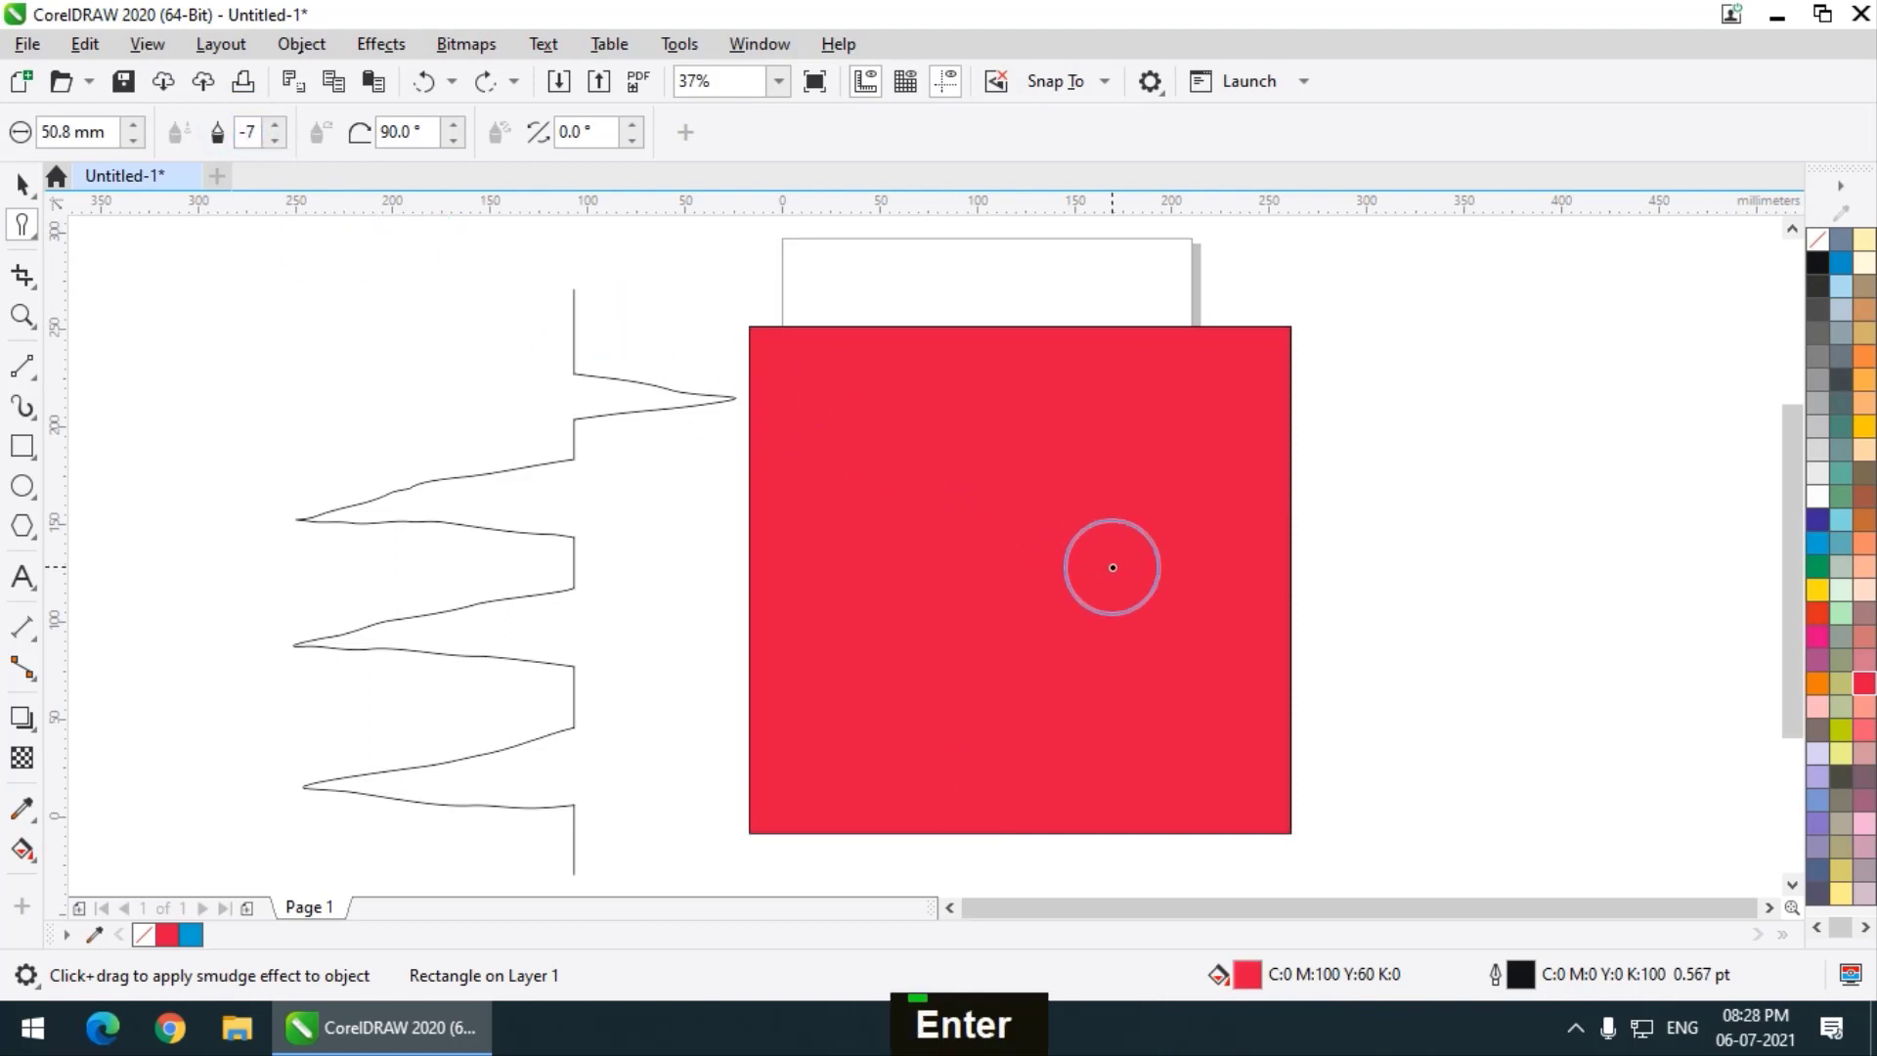
drag(1106, 561, 1642, 578)
scroll(518, 392, down, 2)
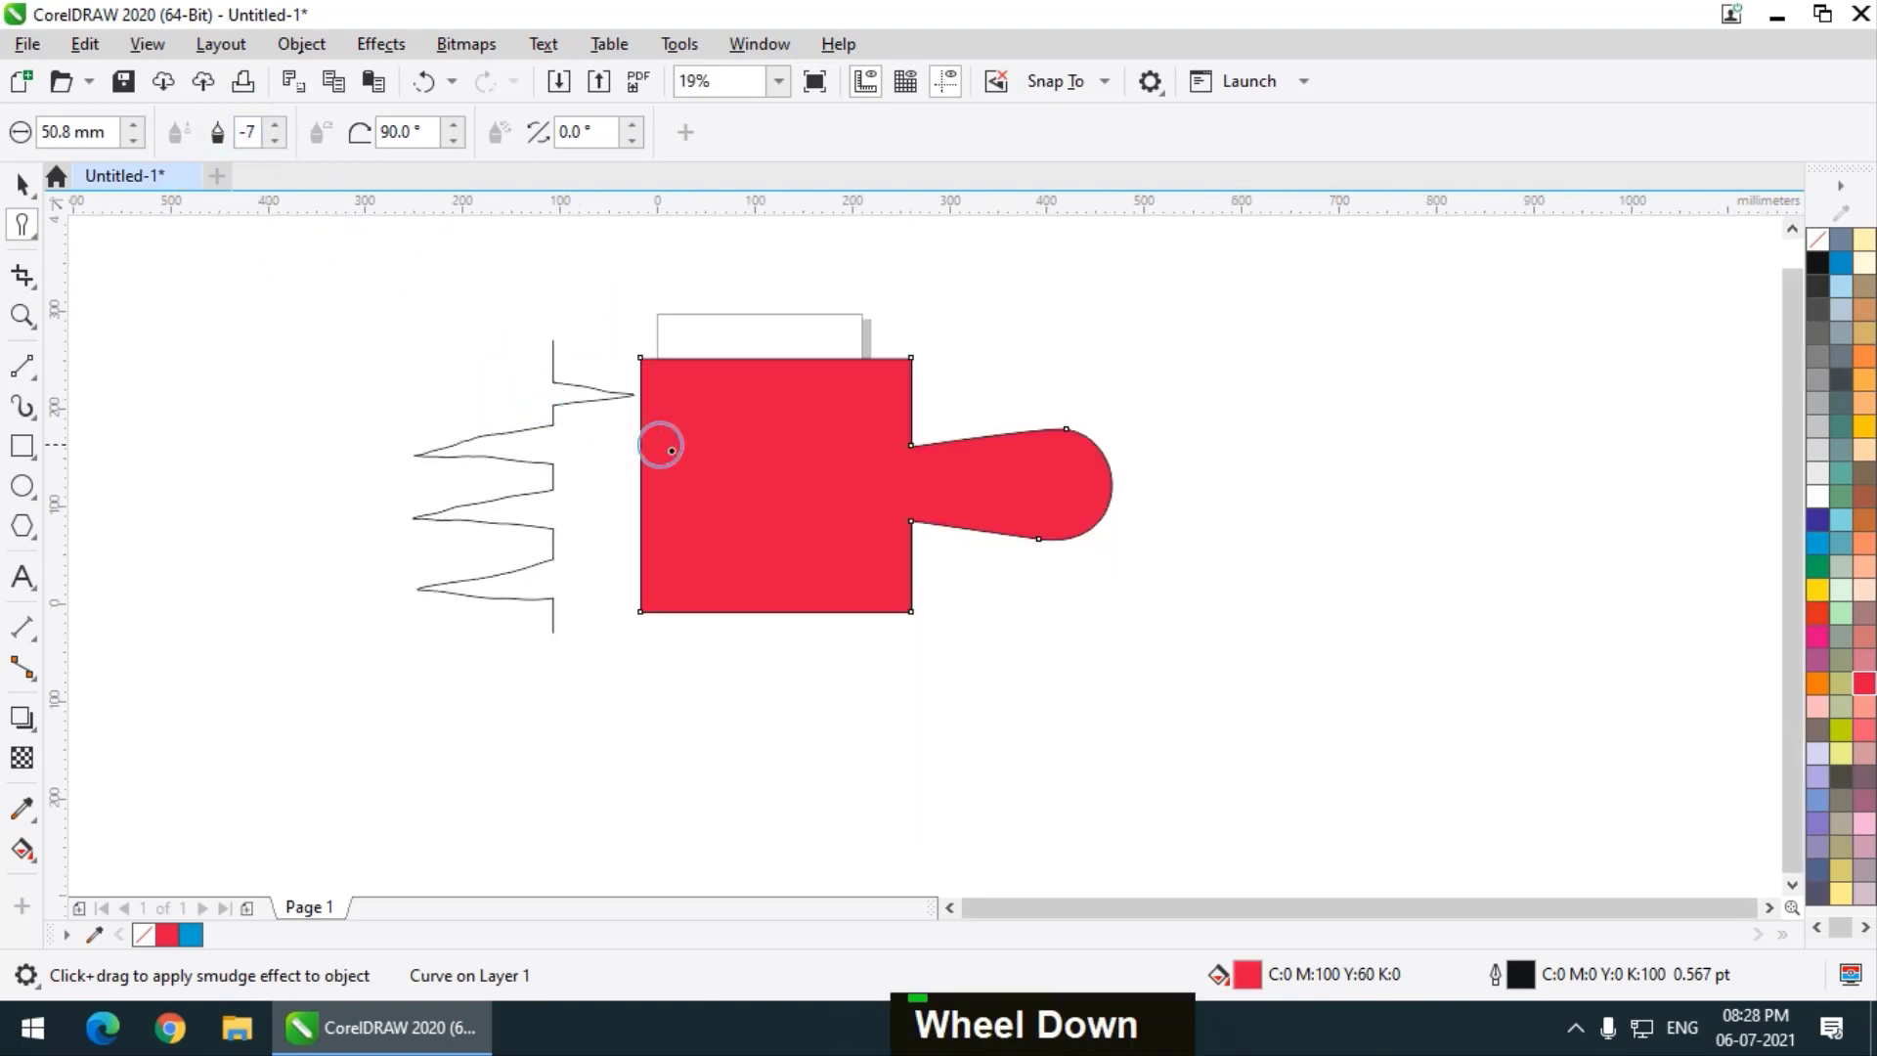
mouse_move(792, 546)
mouse_down()
mouse_move(985, 681)
mouse_move(1137, 753)
mouse_up()
Try smudging a widening arm down out of the red shape's bottom edge, undoing the first two attempts
mouse_move(746, 523)
mouse_down()
mouse_move(681, 668)
mouse_move(553, 839)
mouse_up()
key(ctrl+z)
drag(692, 519, 662, 768)
key(ctrl+z)
drag(717, 597, 696, 841)
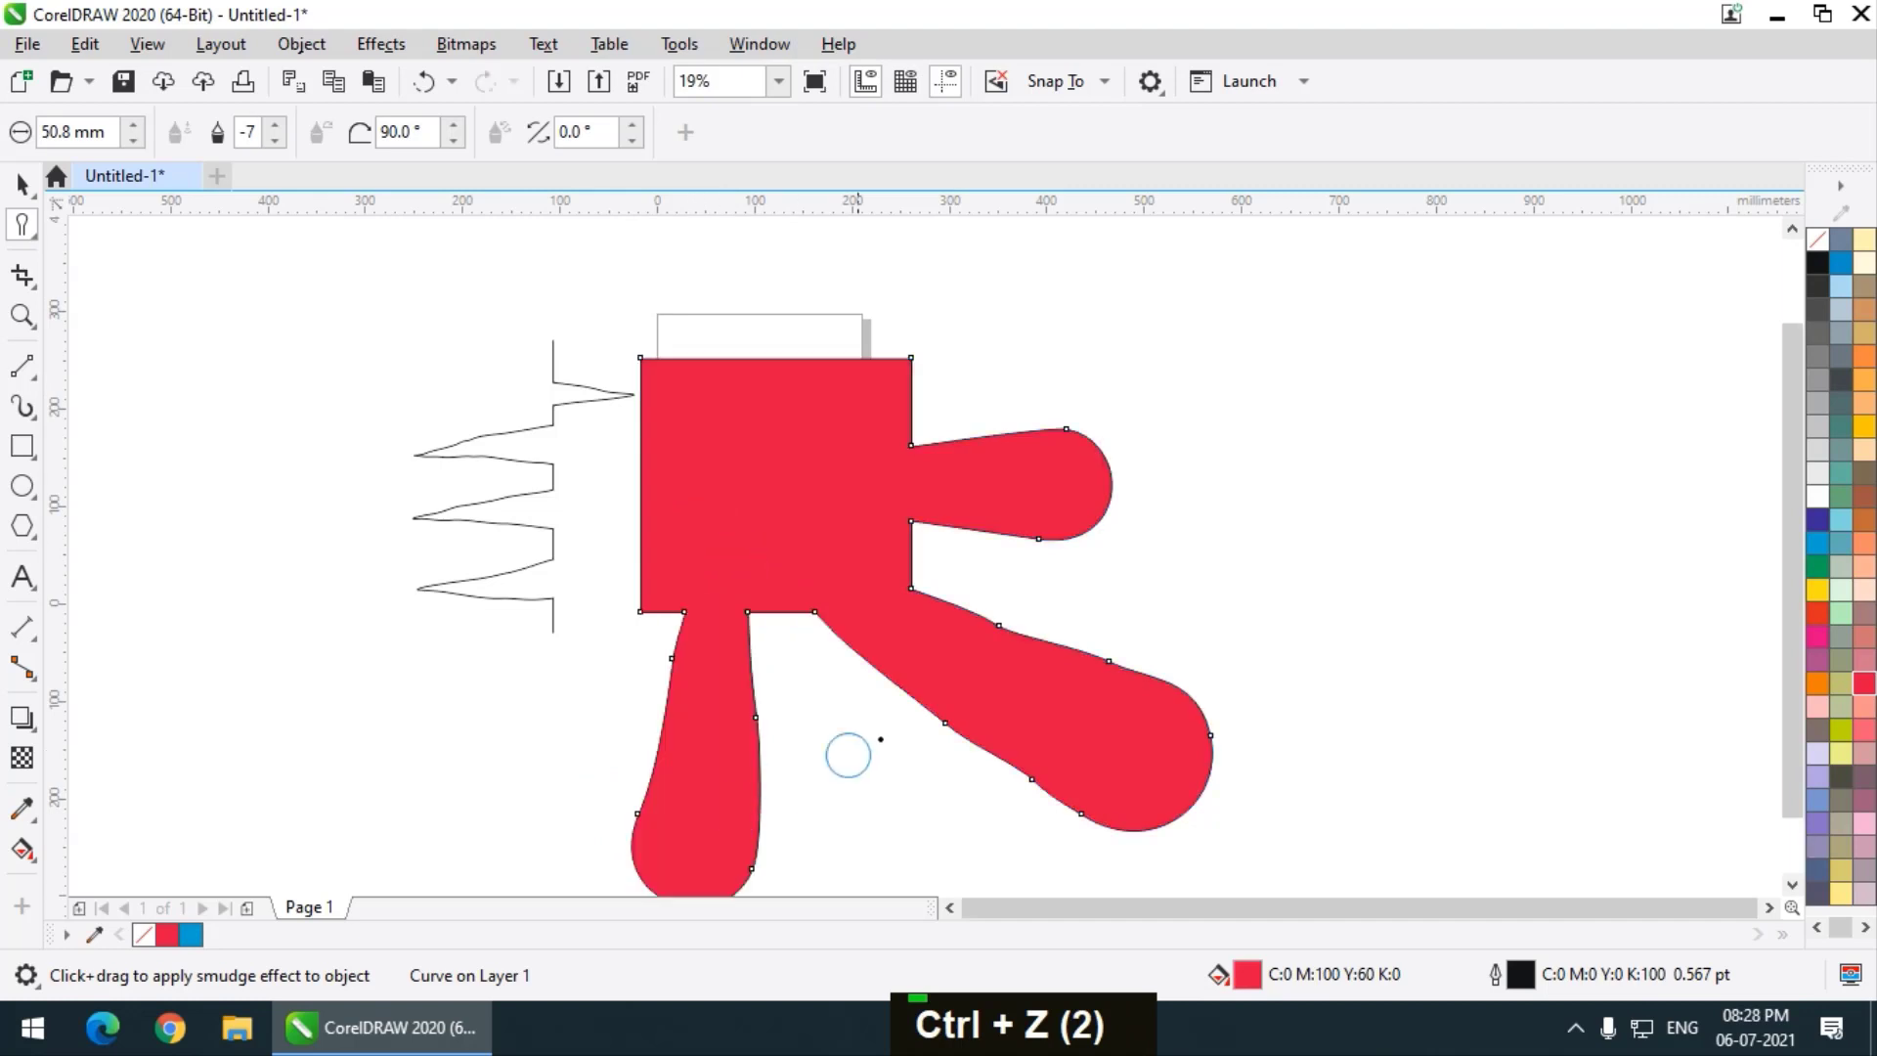
Try smudging the red shape's top edge inward, and undo it together with the arm on the bottom edge
key(z)
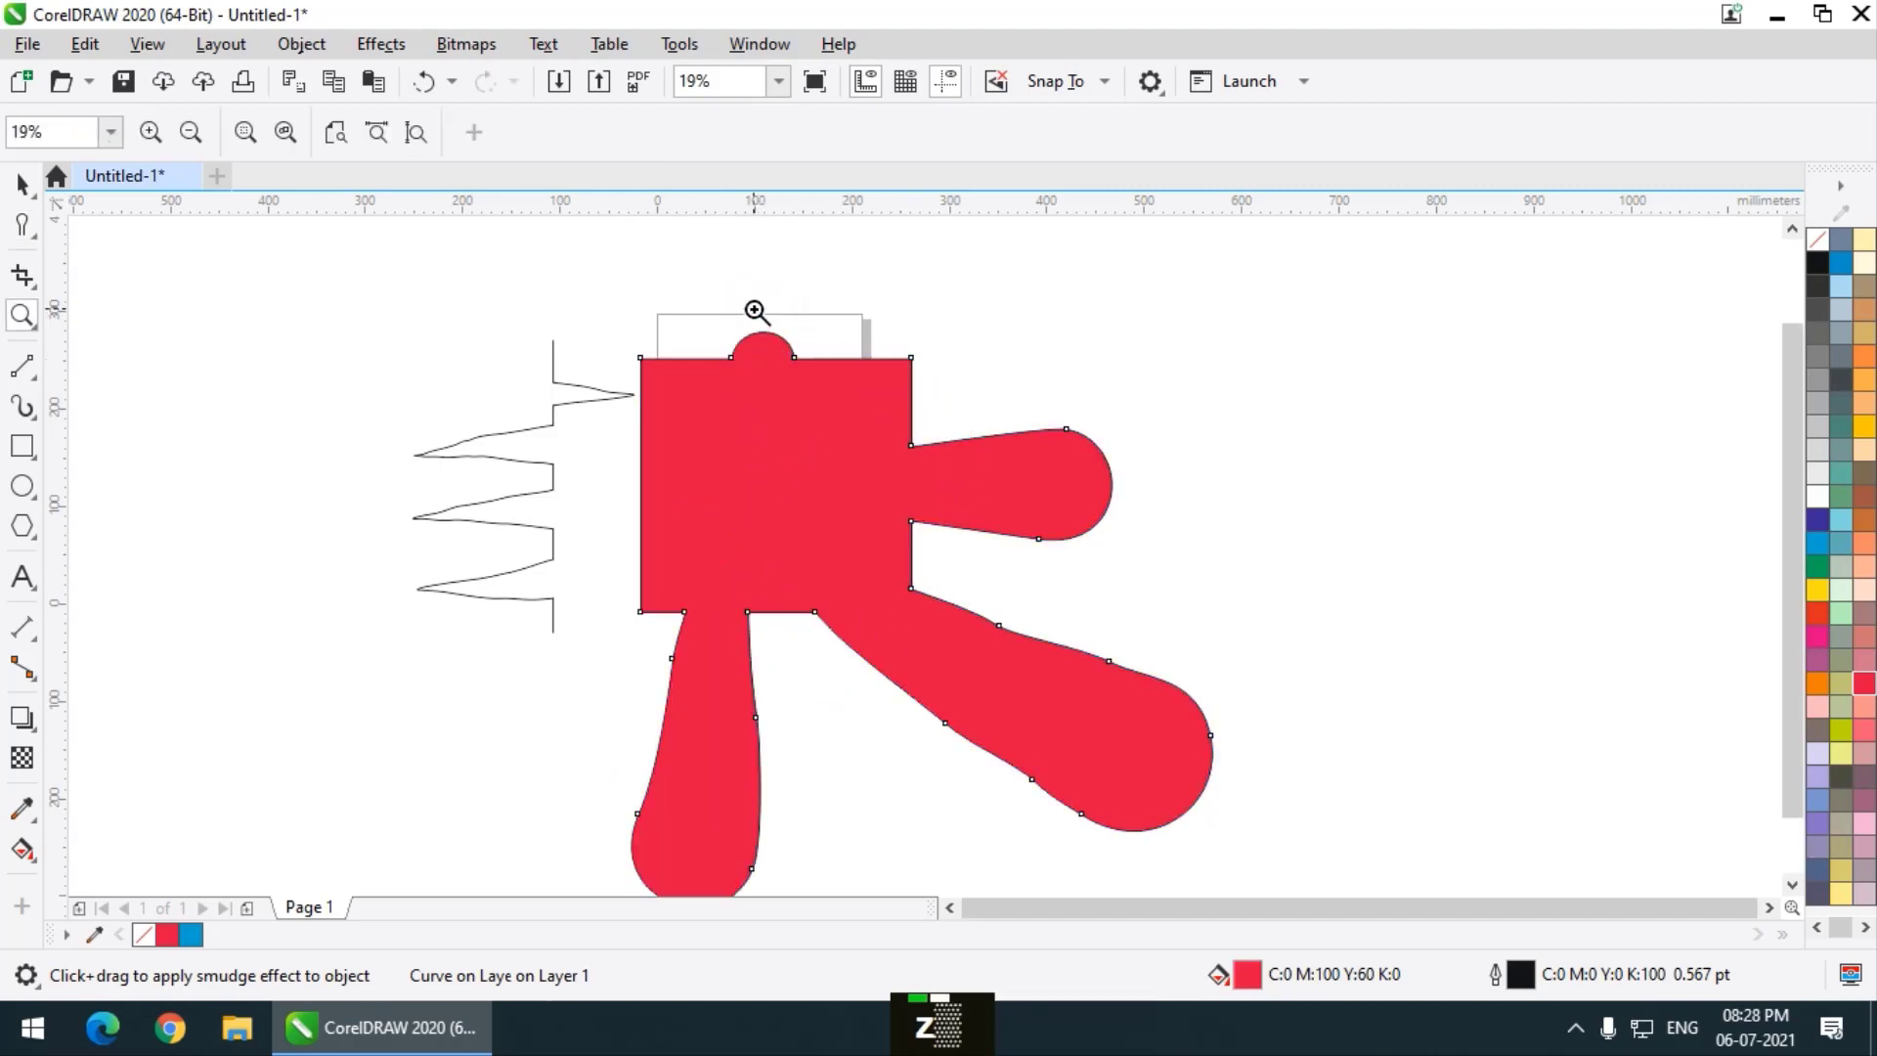
click(755, 325)
scroll(548, 260, down, 1)
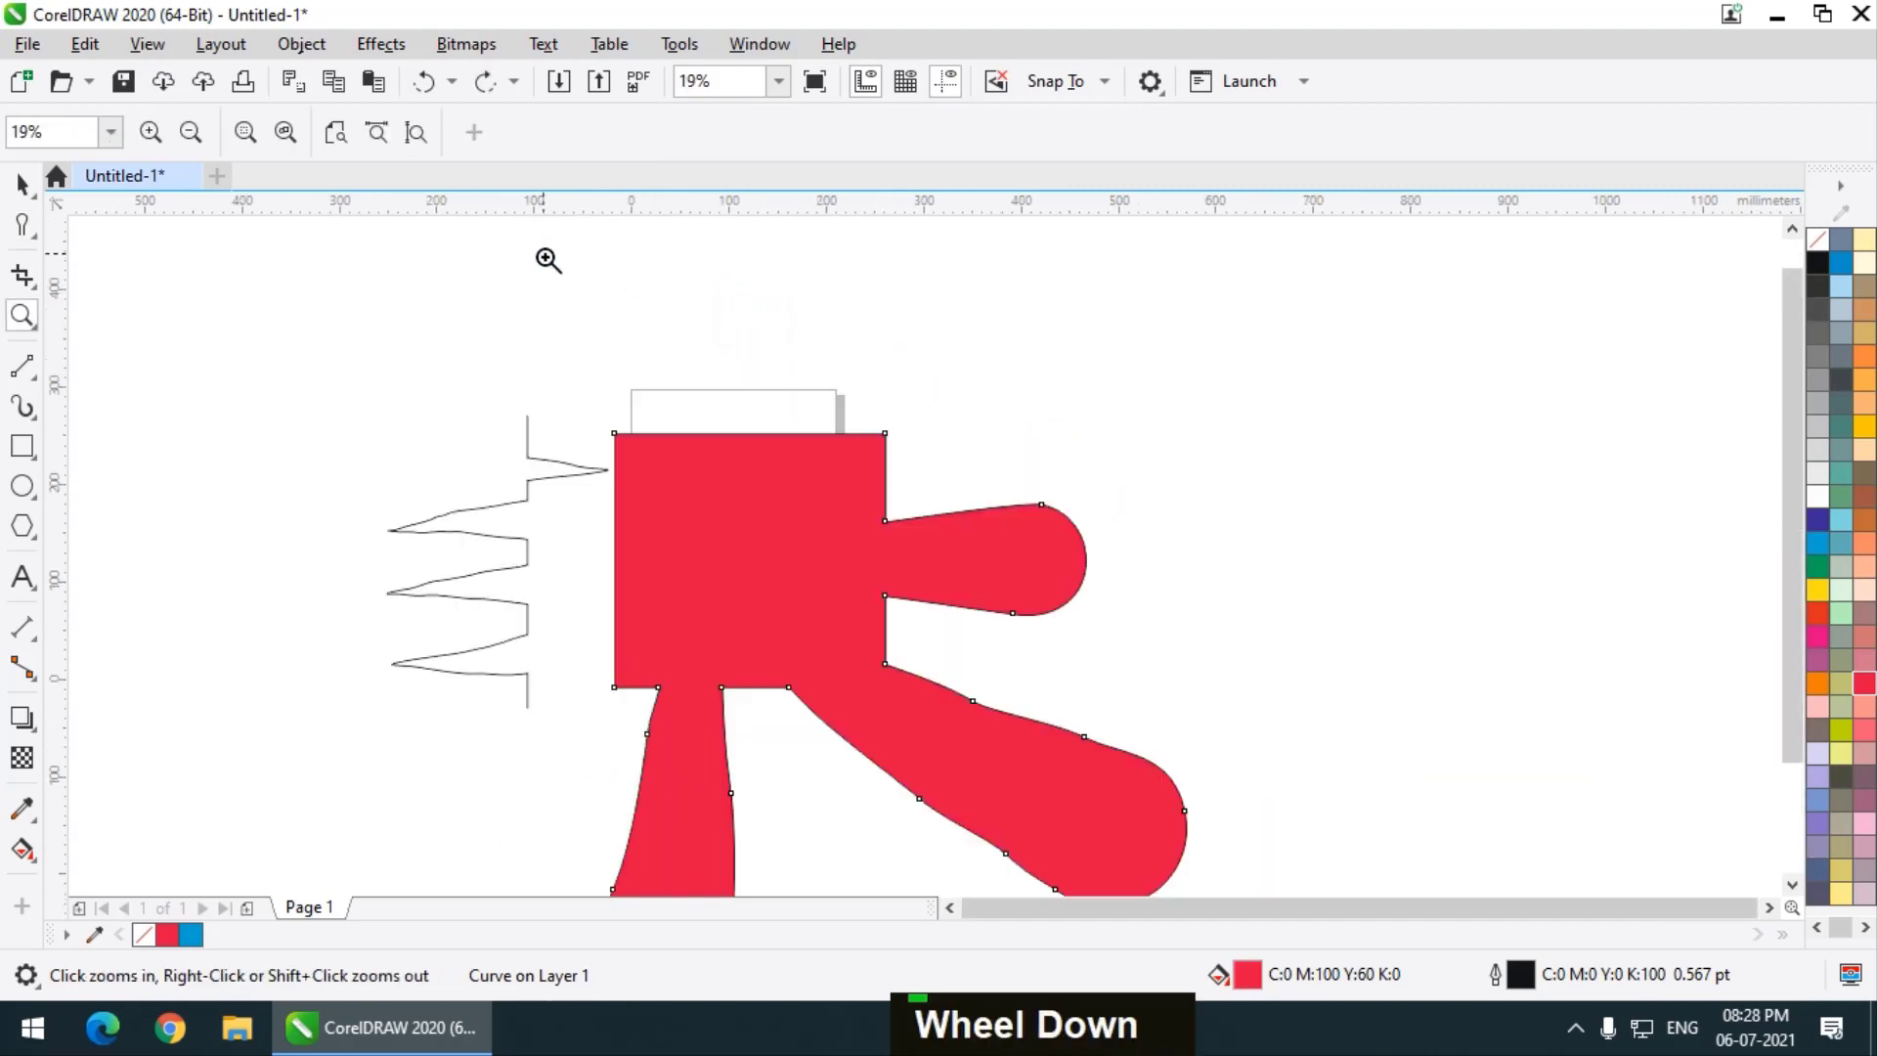
click(22, 225)
drag(741, 394, 734, 626)
key(ctrl+z)
key(ctrl+z)
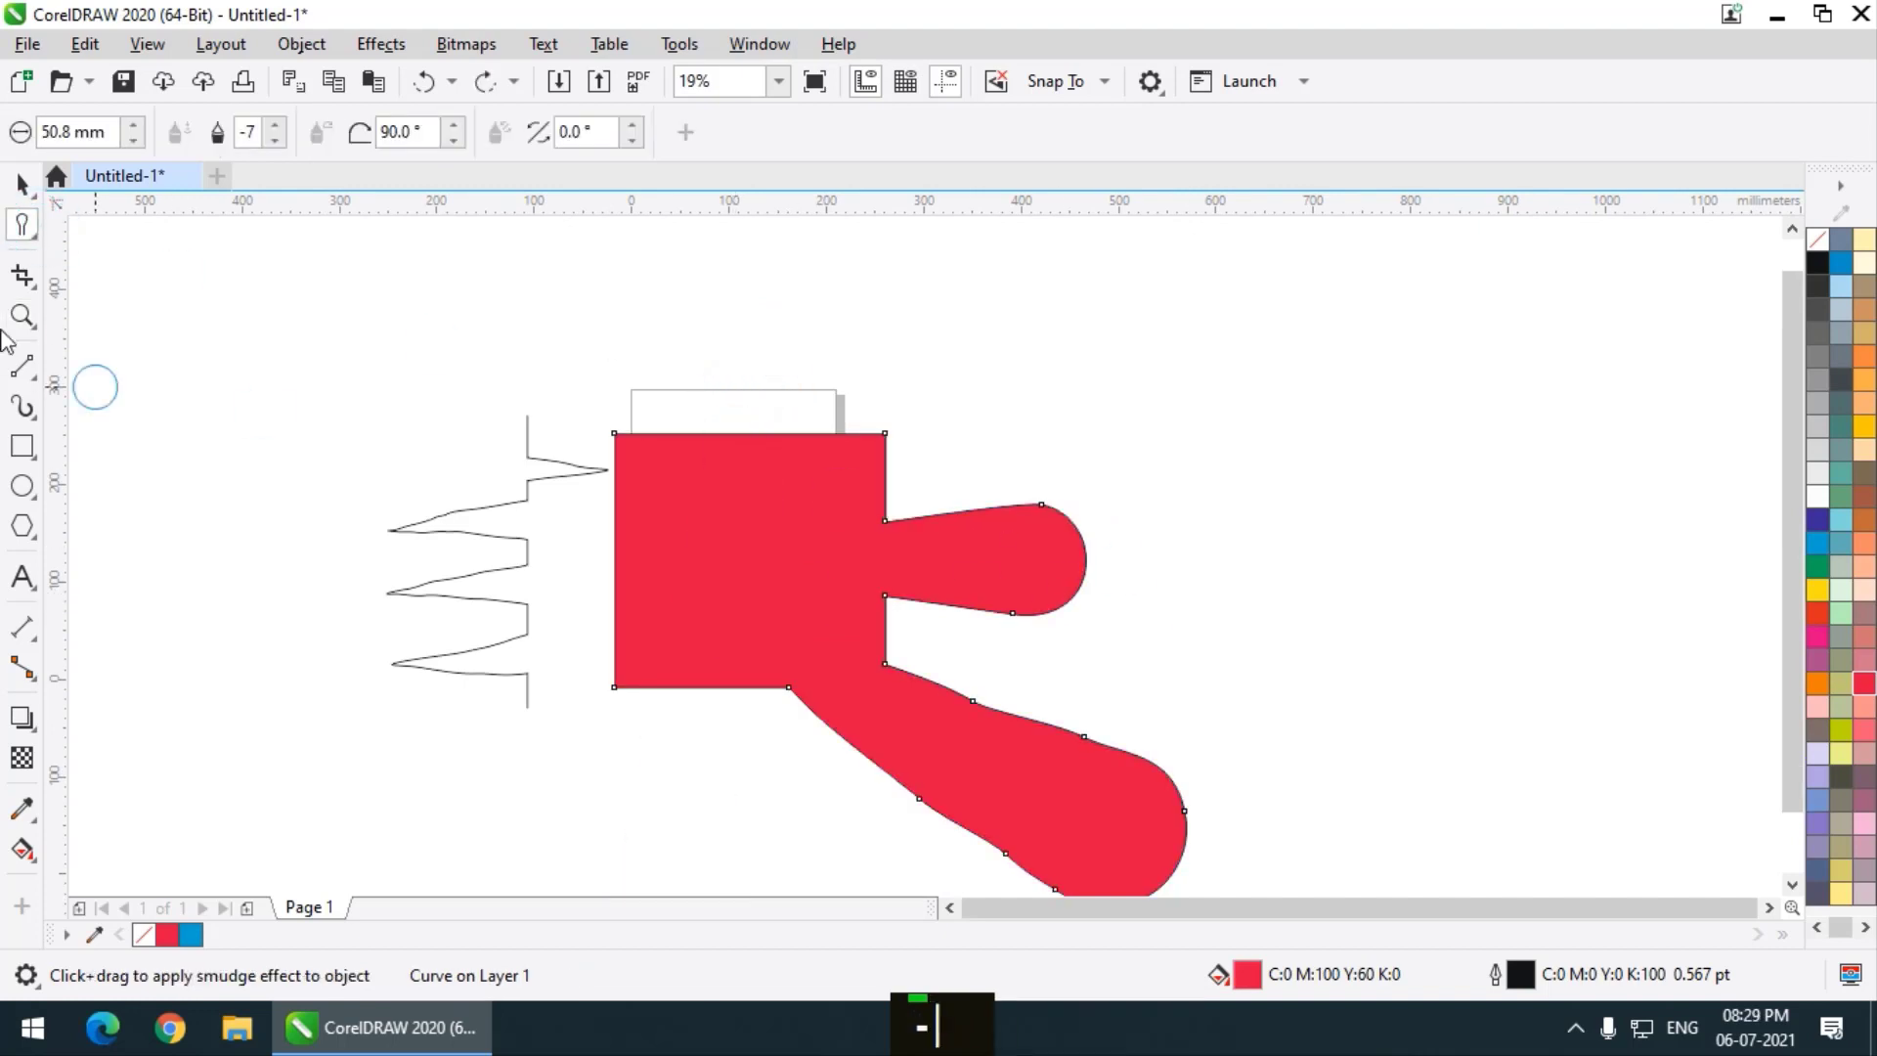
Draw a diagonal line about 468 mm long in the empty area to the right of the red shape
click(22, 366)
click(1140, 365)
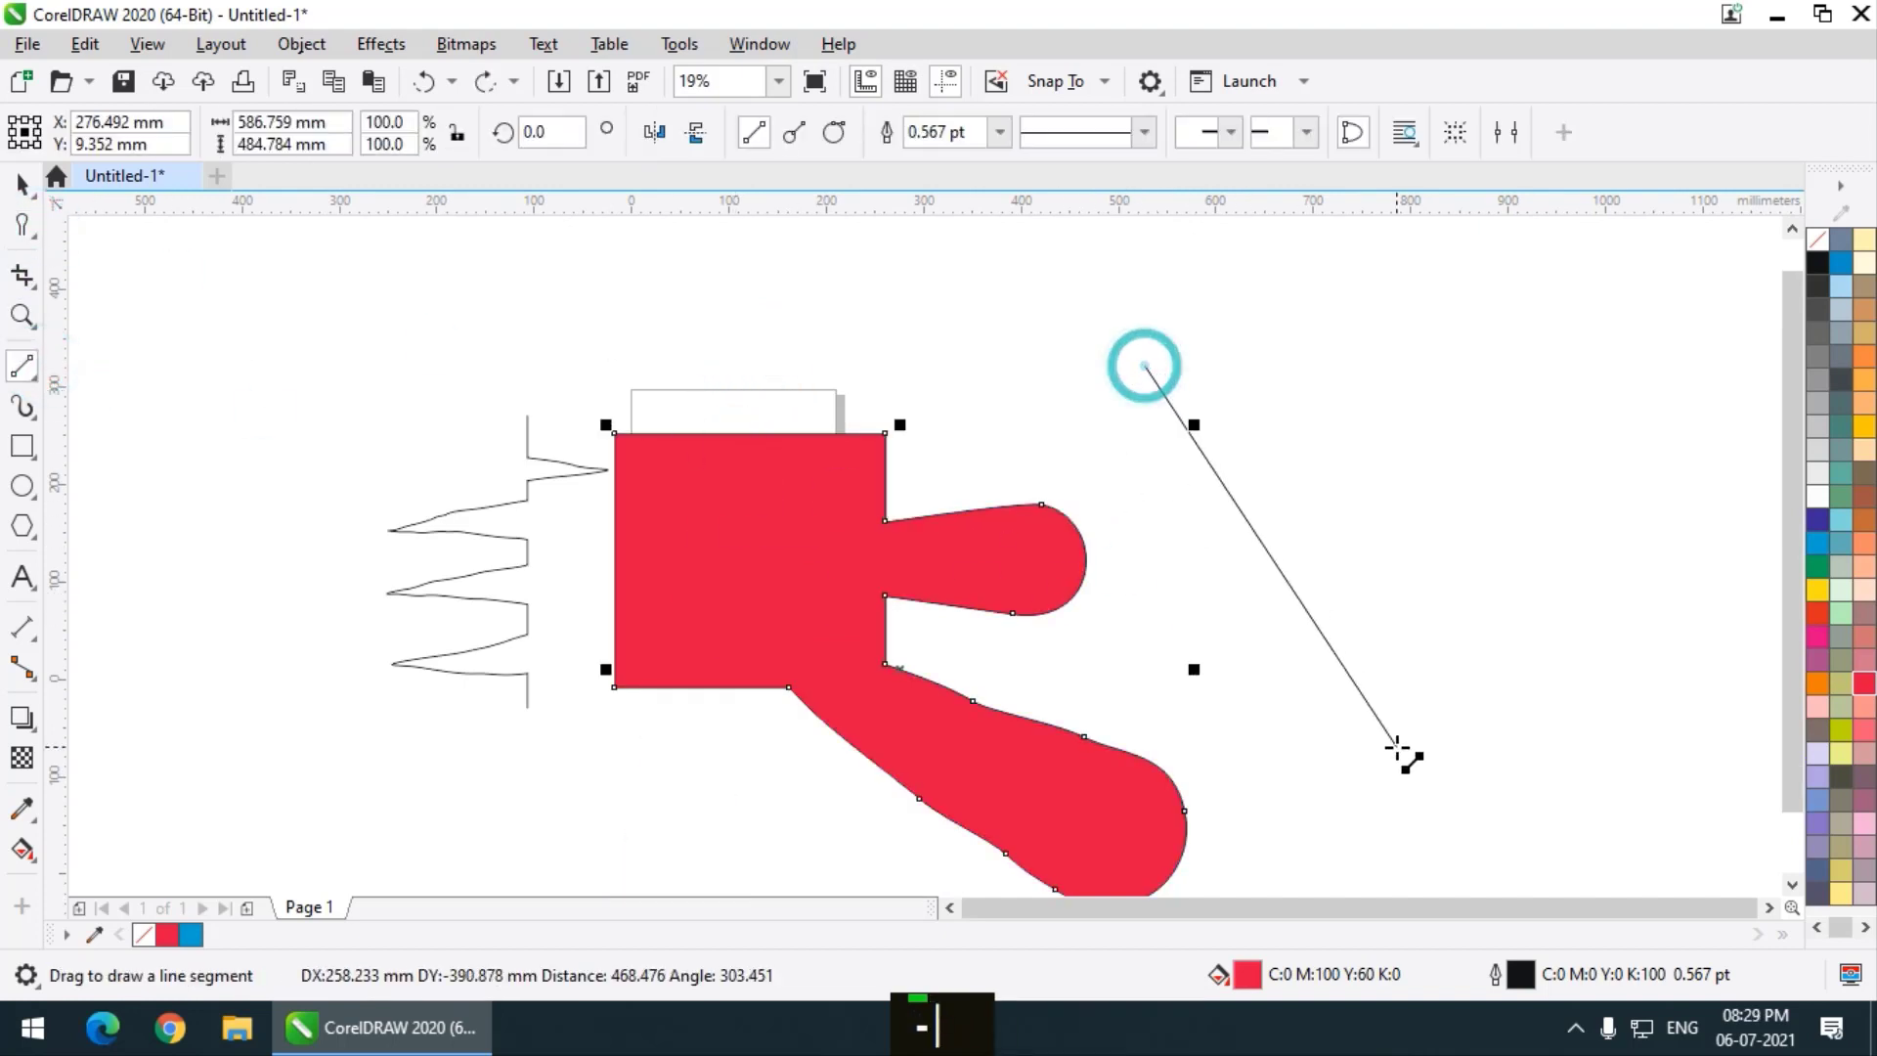
click(1398, 750)
scroll(1413, 584, up, 1)
scroll(687, 570, down, 1)
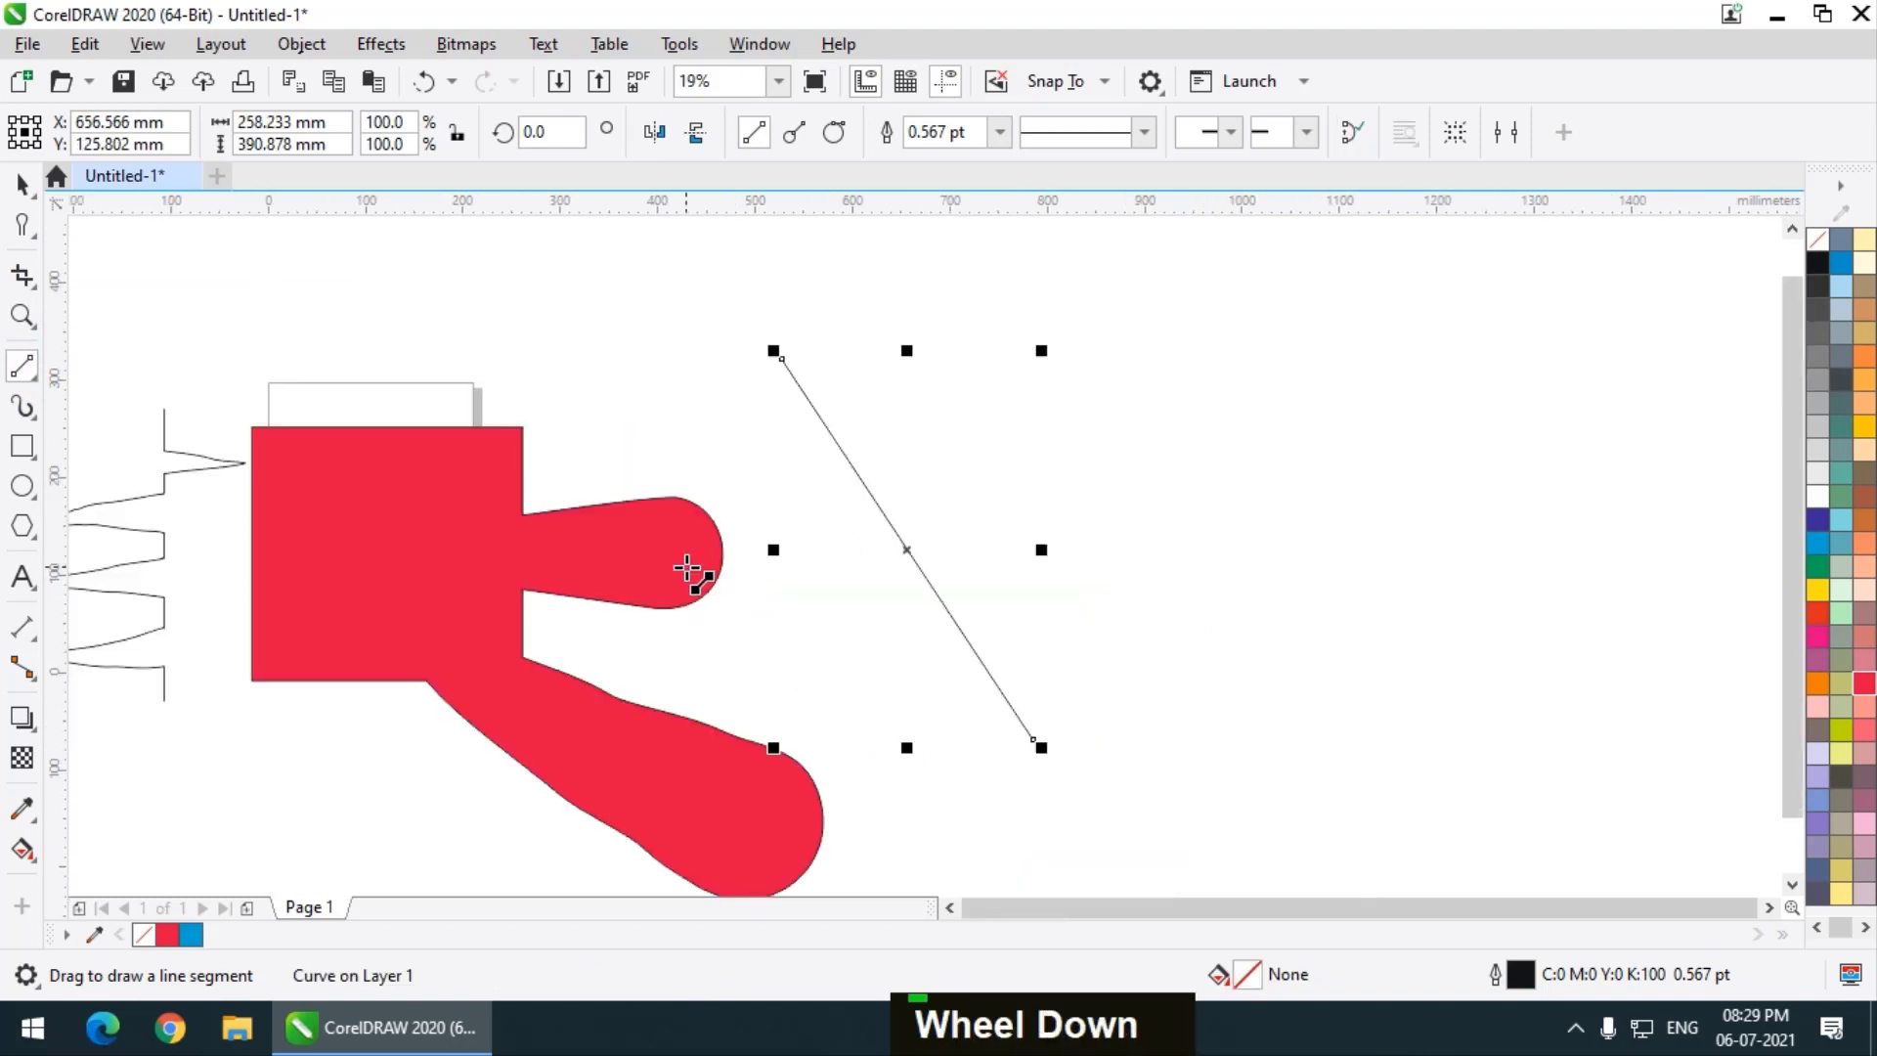
Try smudging the diagonal line toward the upper right, undo those attempts, and smudge one widening lobe toward the lower left
click(23, 227)
mouse_move(825, 524)
mouse_down()
mouse_move(1018, 447)
mouse_move(1101, 482)
mouse_up()
key(ctrl+z)
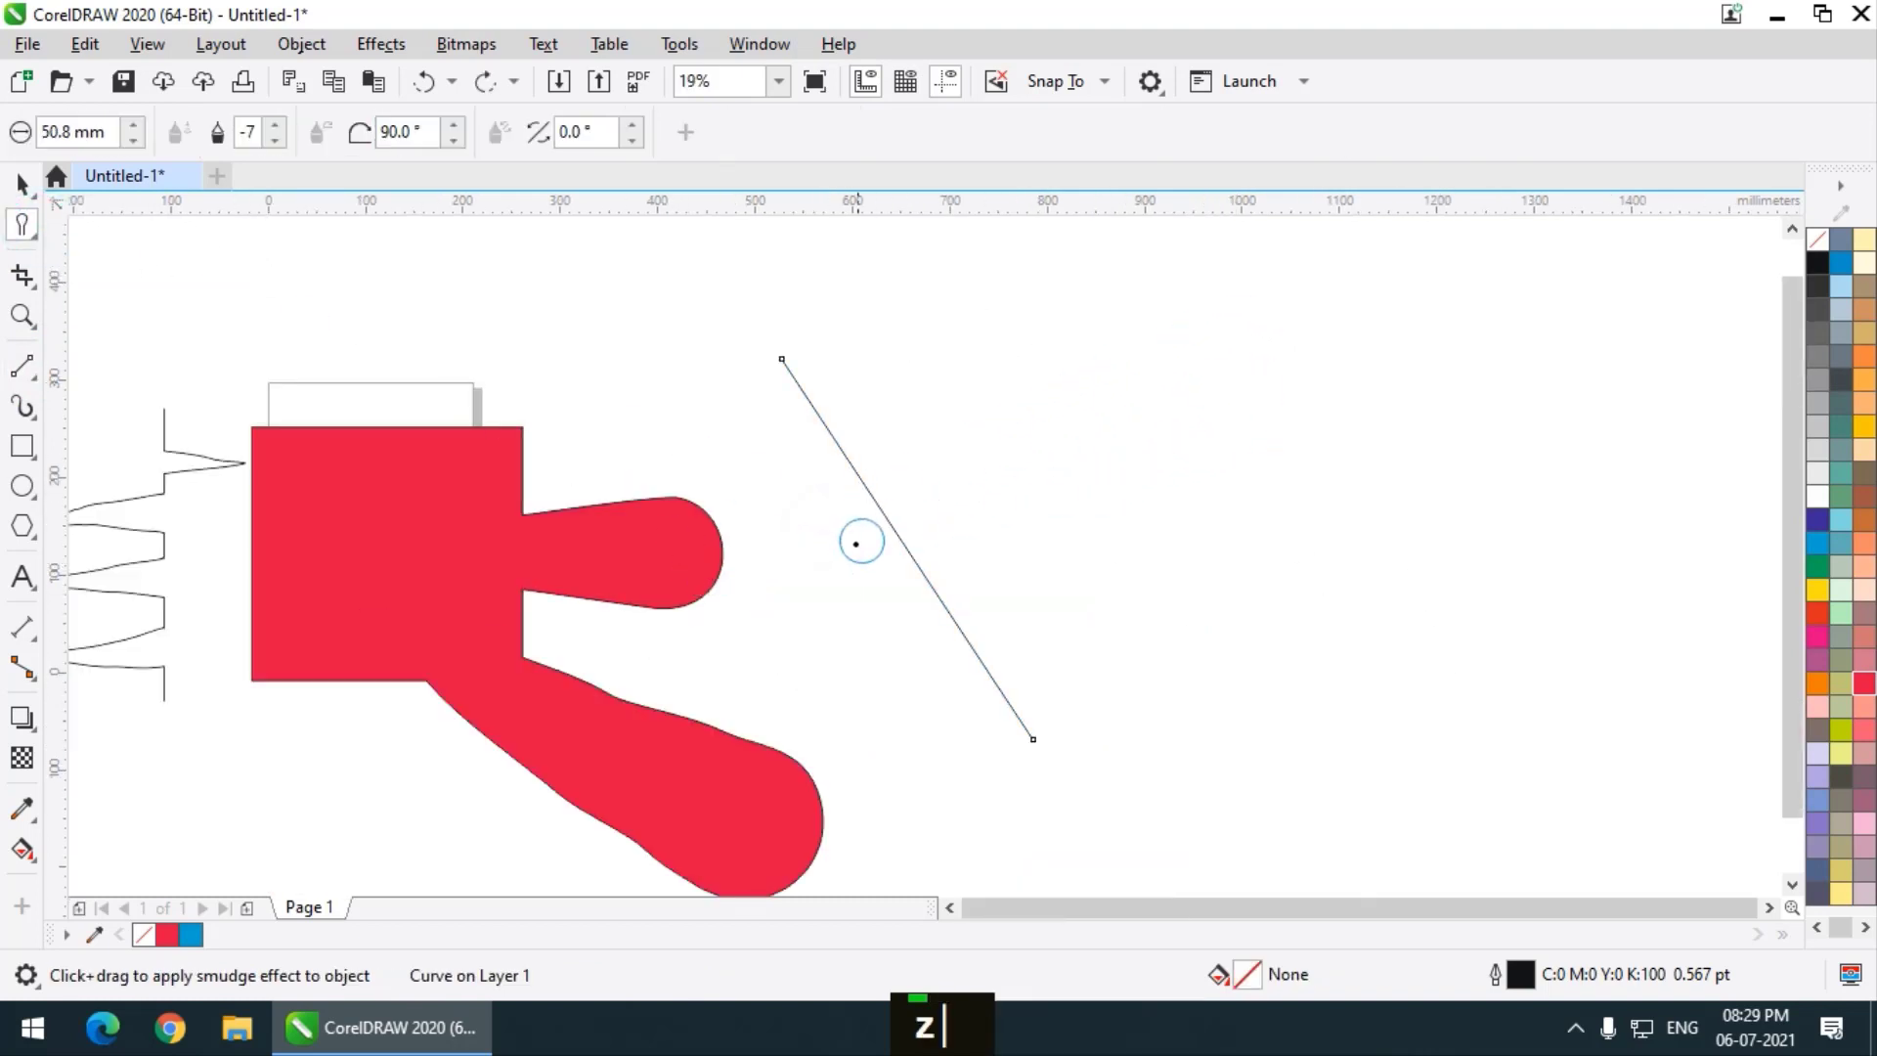
drag(911, 508, 1110, 426)
key(ctrl+z)
drag(927, 492, 754, 626)
Try more smudges to both sides of the diagonal line, adding widening lobes on its left near the lower and upper ends
mouse_move(956, 679)
mouse_down()
mouse_move(1142, 580)
mouse_move(1360, 502)
mouse_up()
key(ctrl+z)
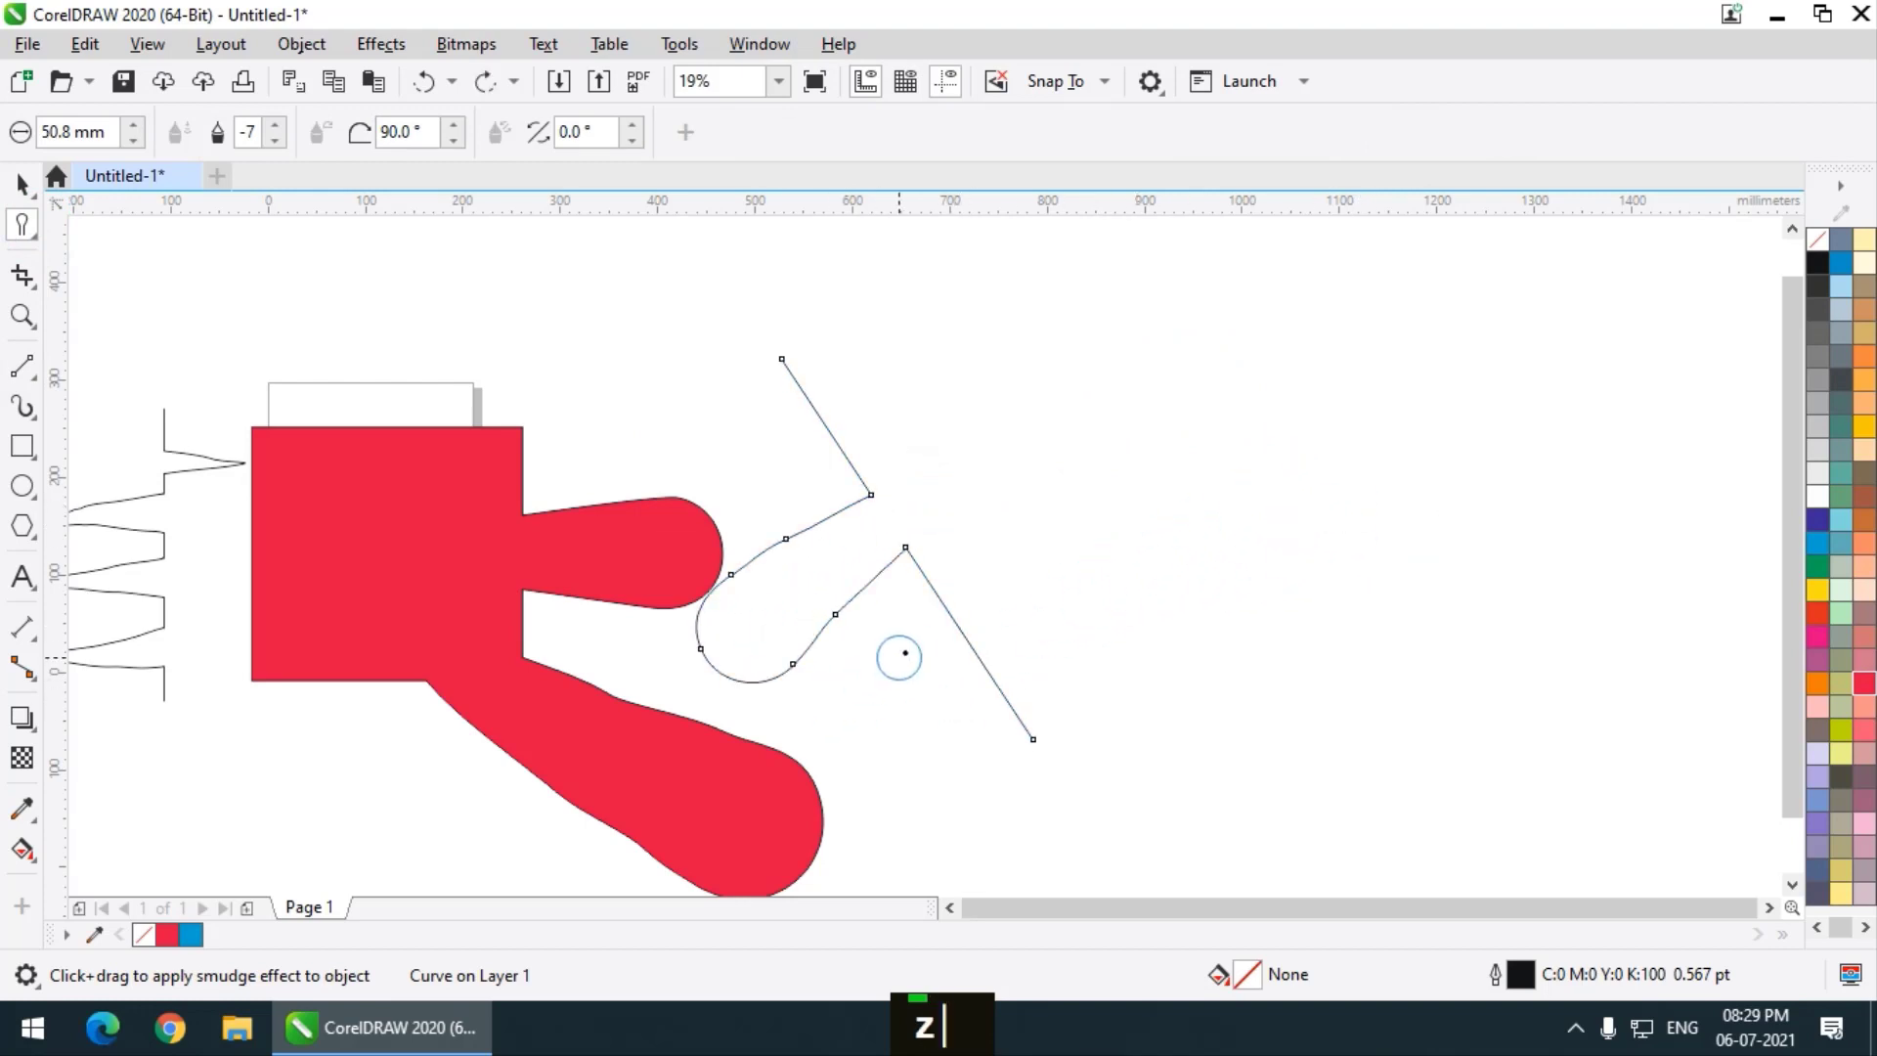
drag(908, 647, 1243, 475)
key(ctrl+z)
drag(1015, 597, 843, 735)
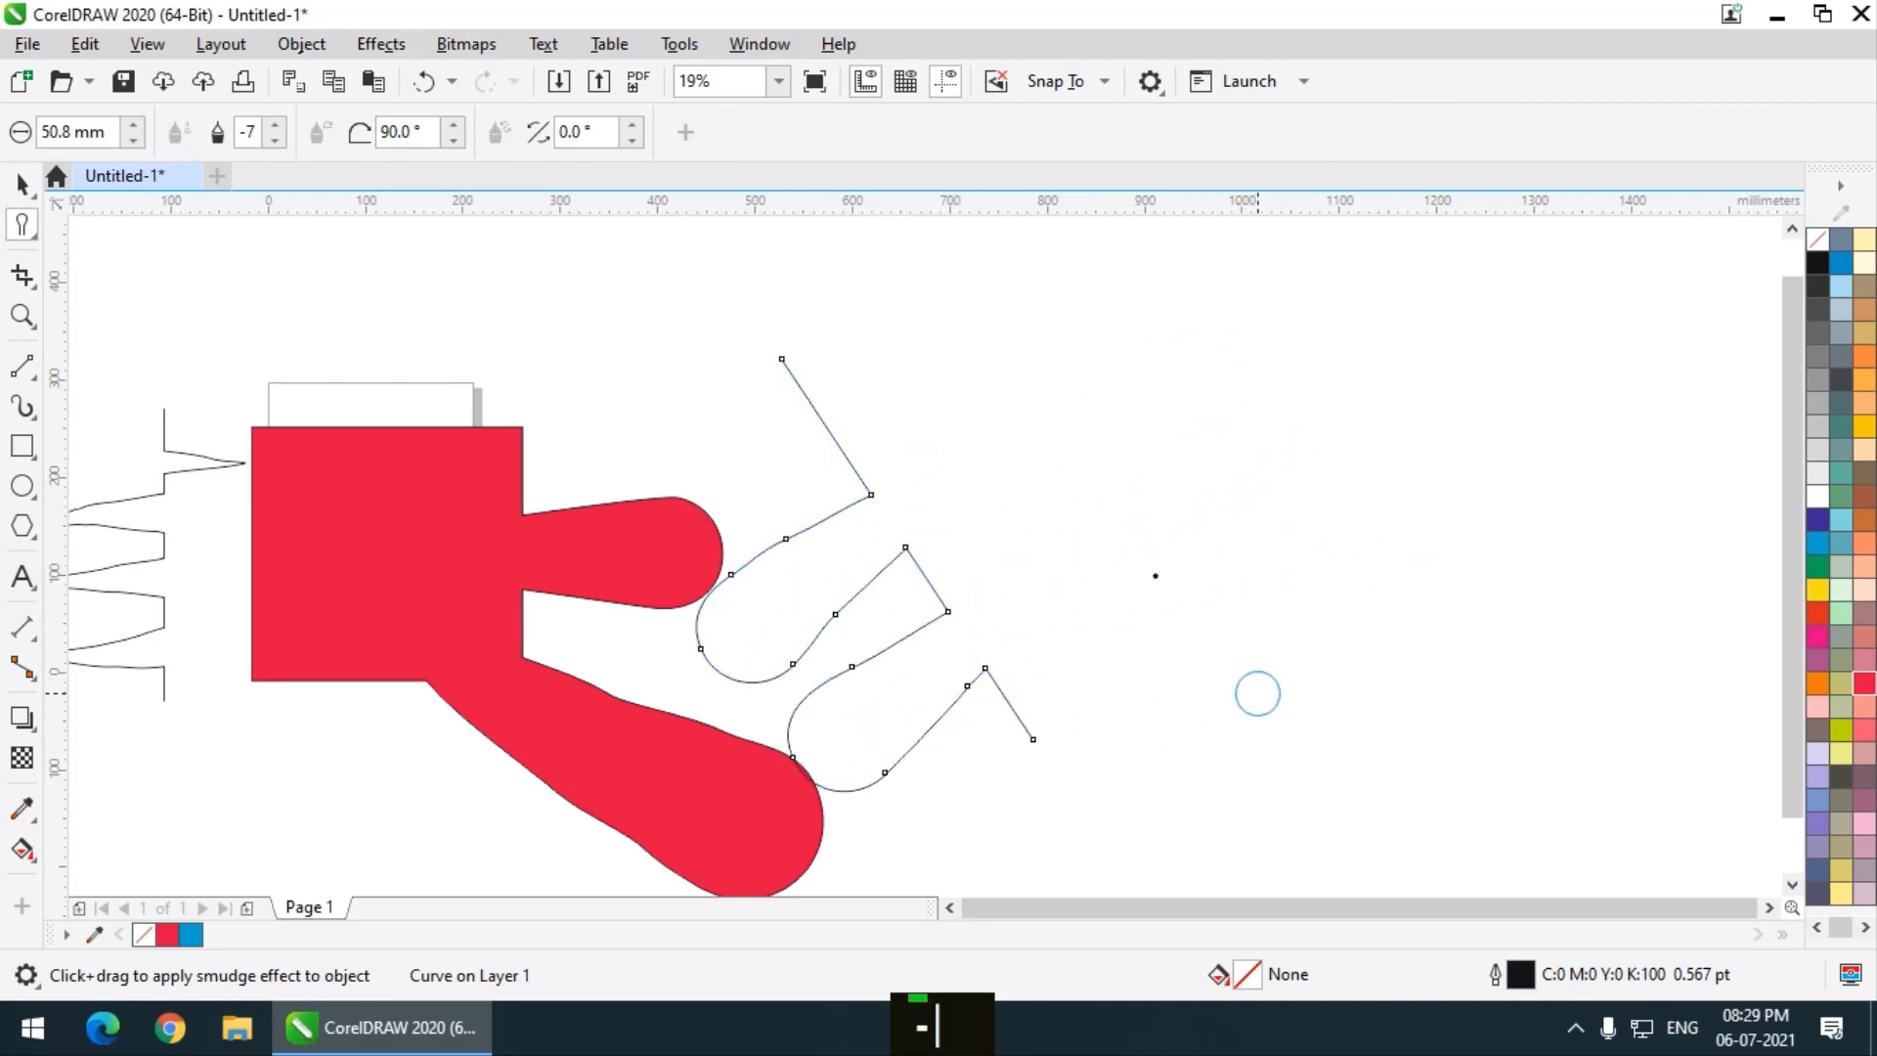
drag(851, 395, 595, 421)
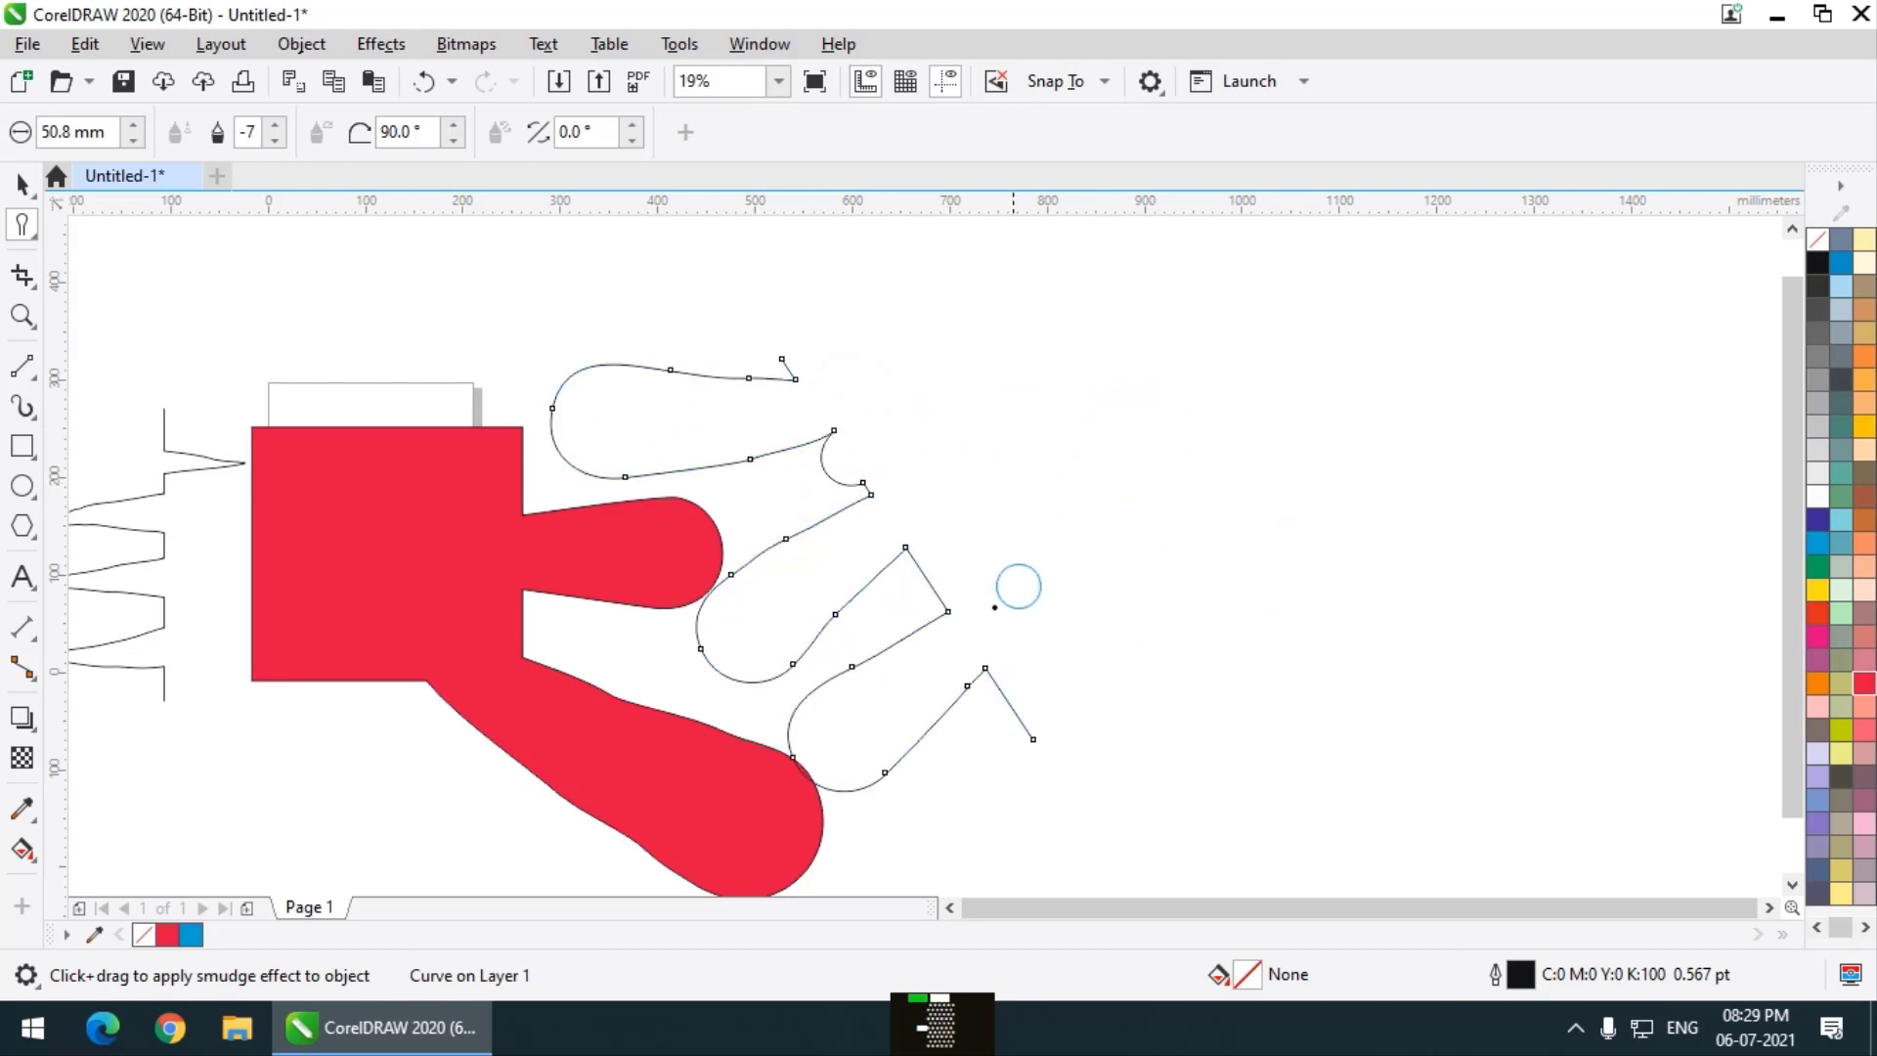
mouse_move(950, 724)
mouse_down()
mouse_move(1119, 564)
mouse_move(1304, 619)
mouse_up()
Undo all the smudges on the diagonal line and the line itself
key(ctrl+z)
key(ctrl+z)
key(ctrl+z)
key(ctrl+z)
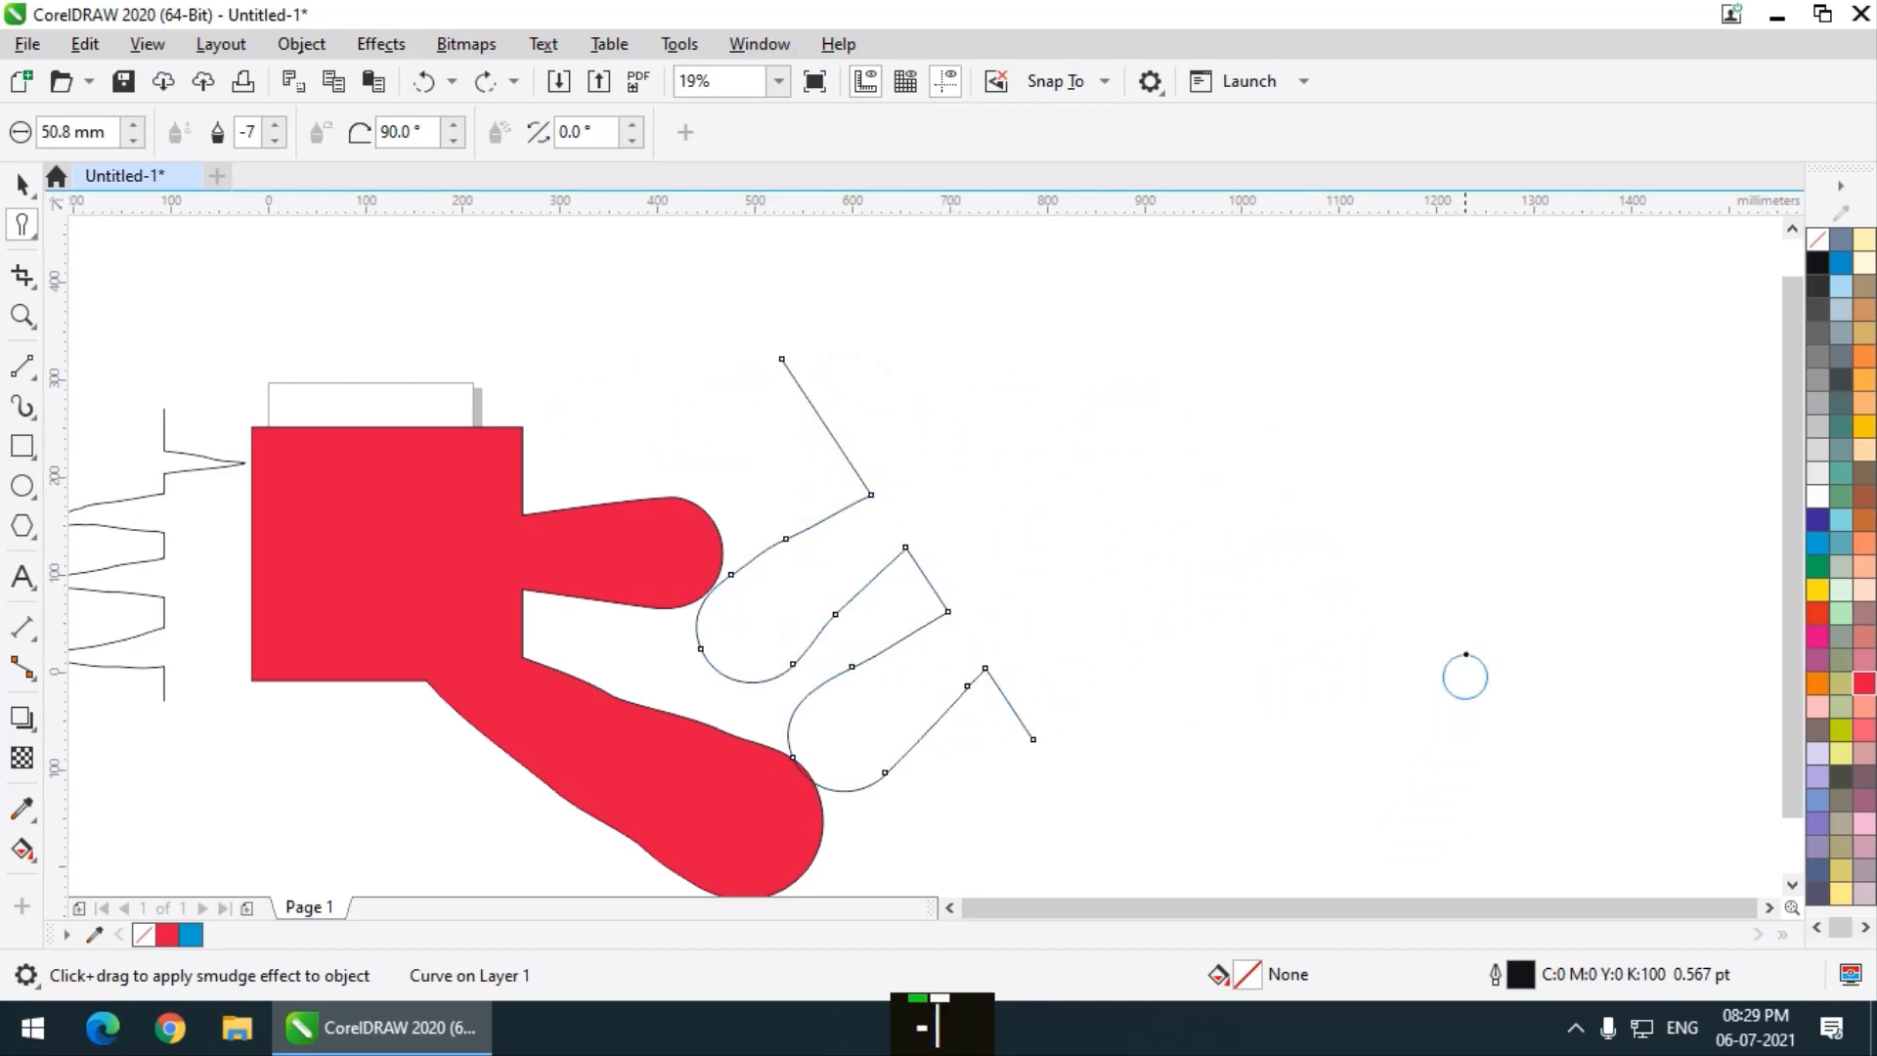
key(ctrl+z)
scroll(1470, 562, down, 1)
scroll(1082, 542, up, 1)
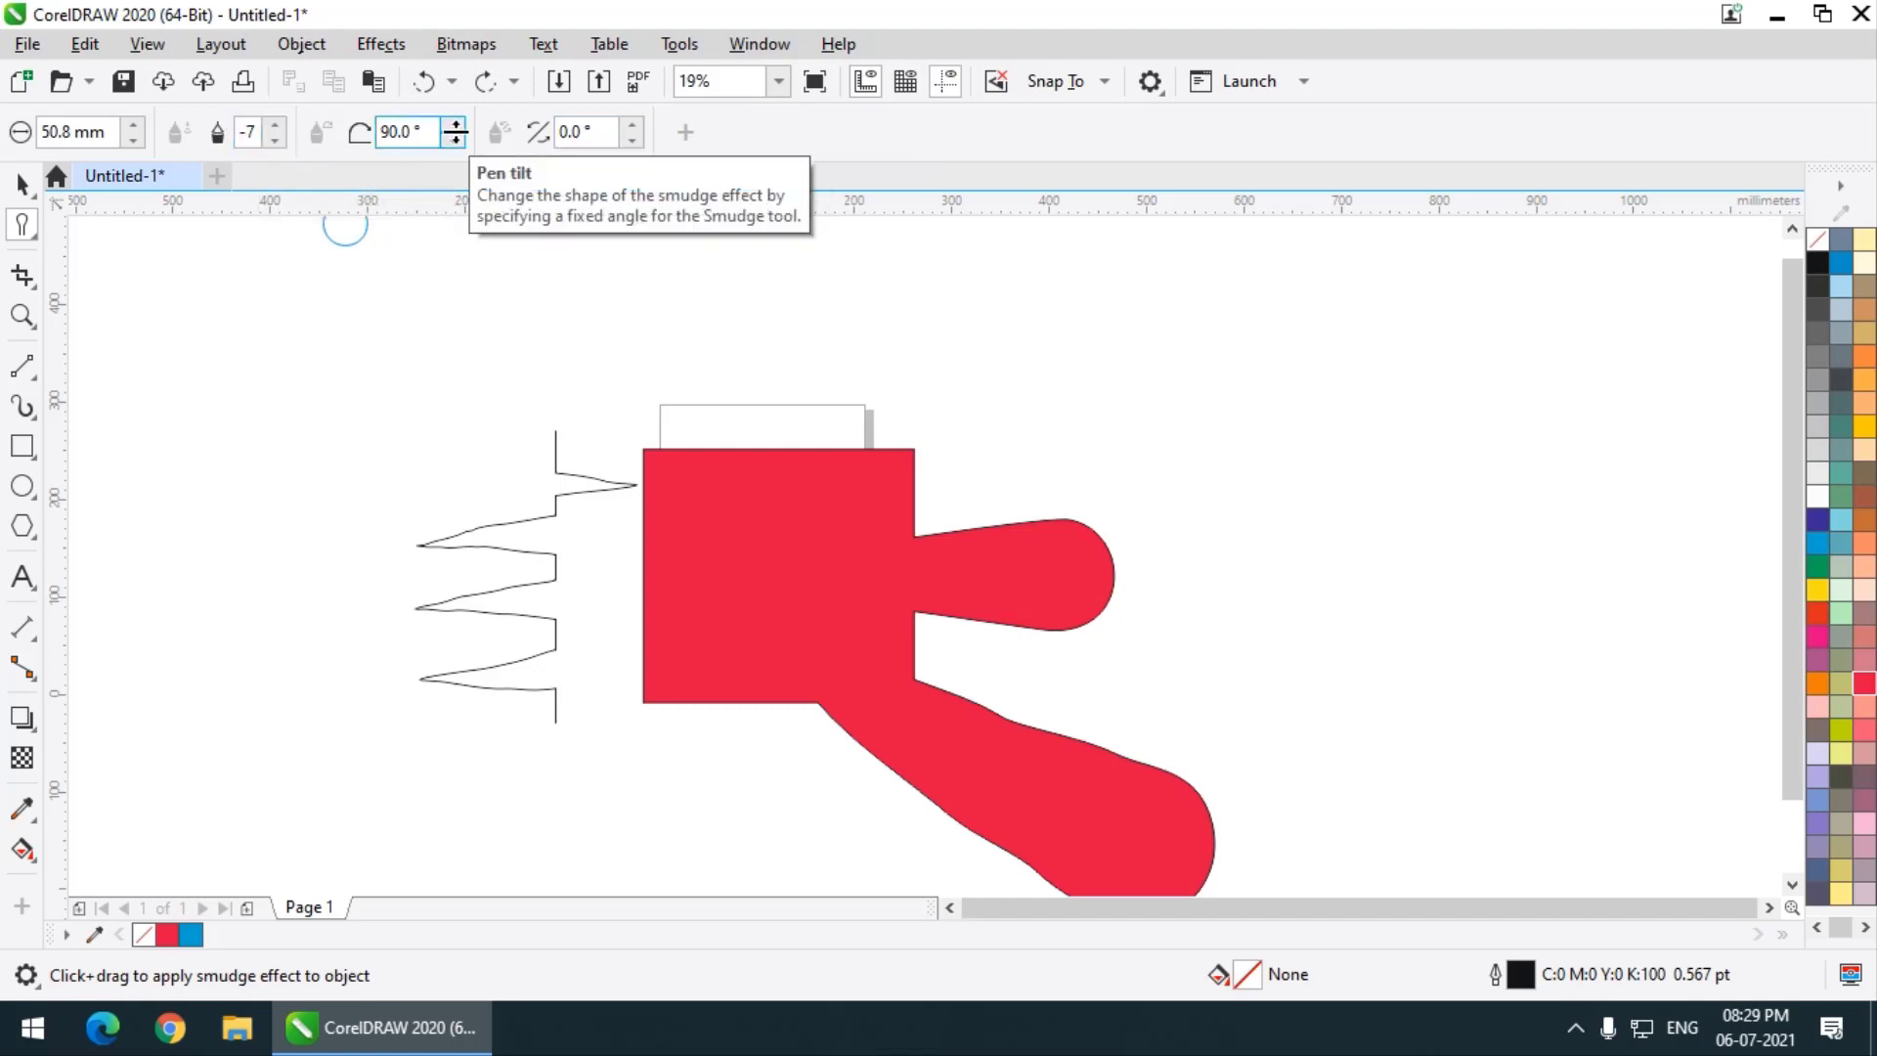
Set the smudge nib's pen tilt to 27° and its bearing angle to 53°
click(453, 137)
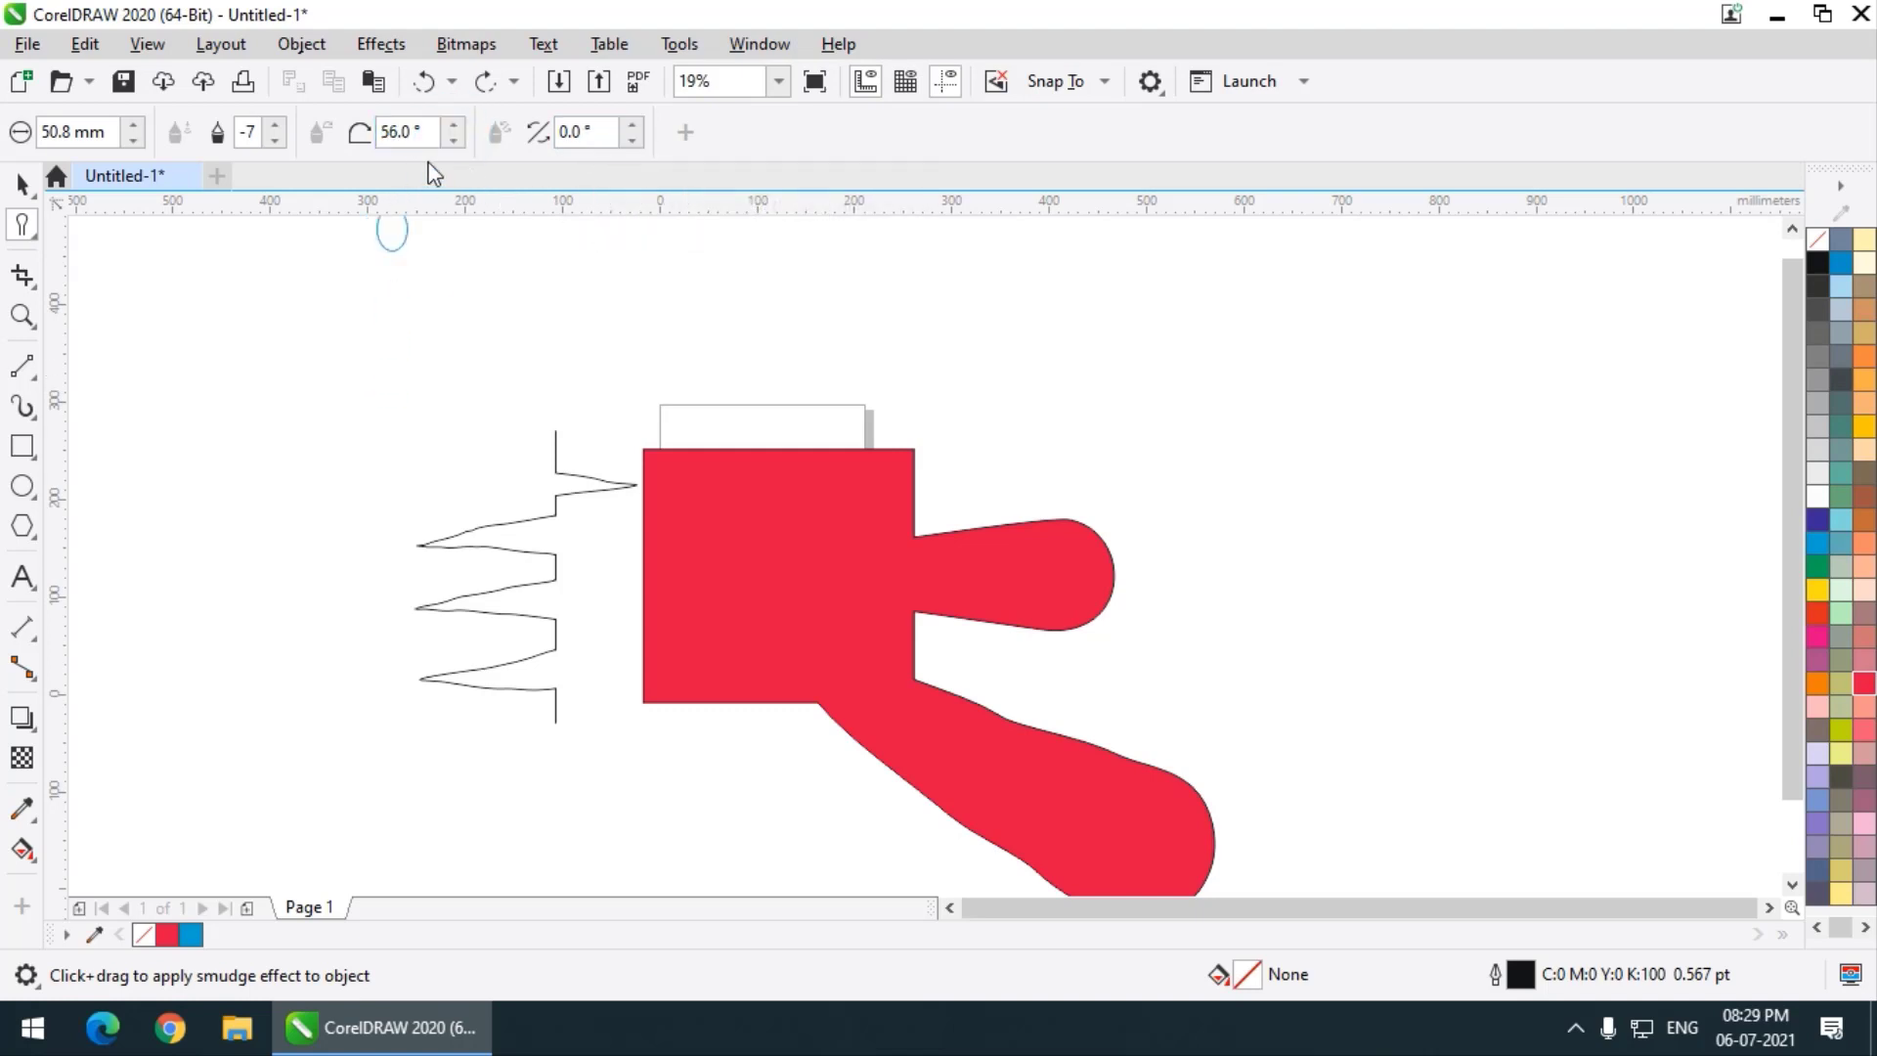
click(455, 138)
scroll(442, 377, up, 2)
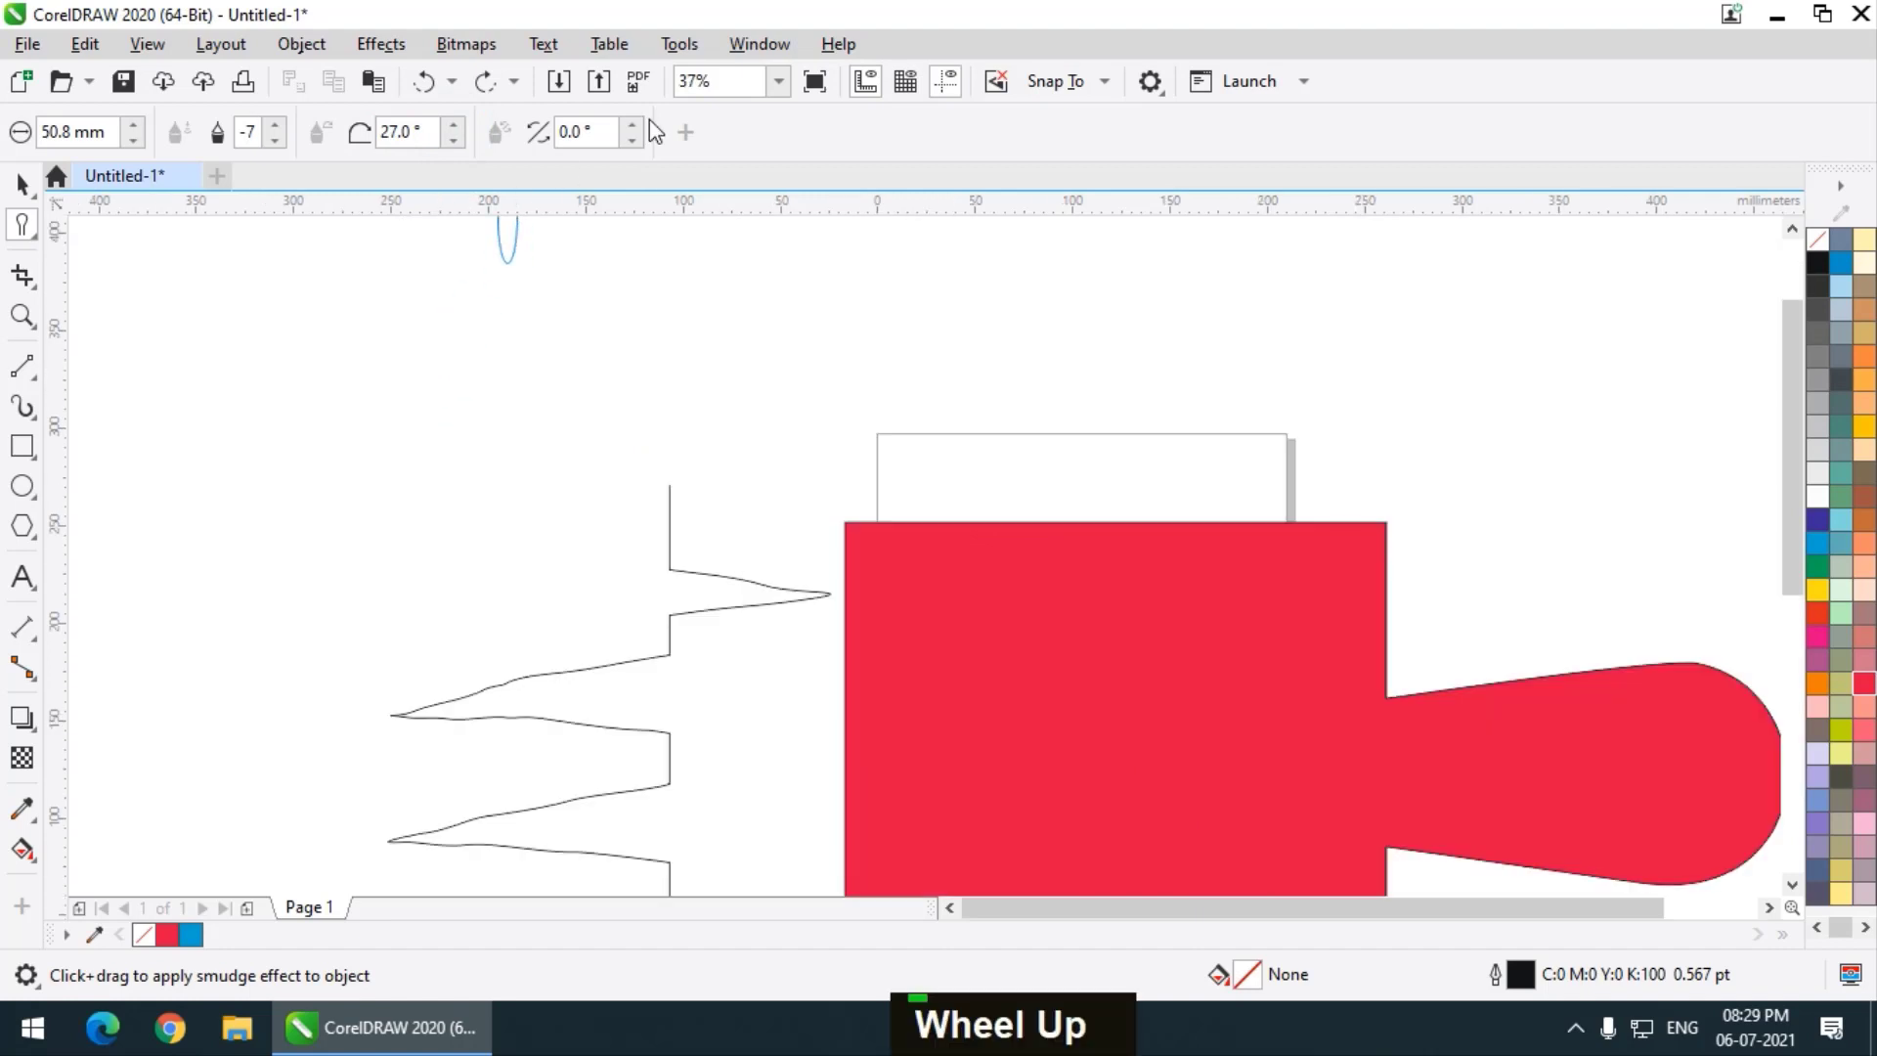
drag(636, 131, 640, 86)
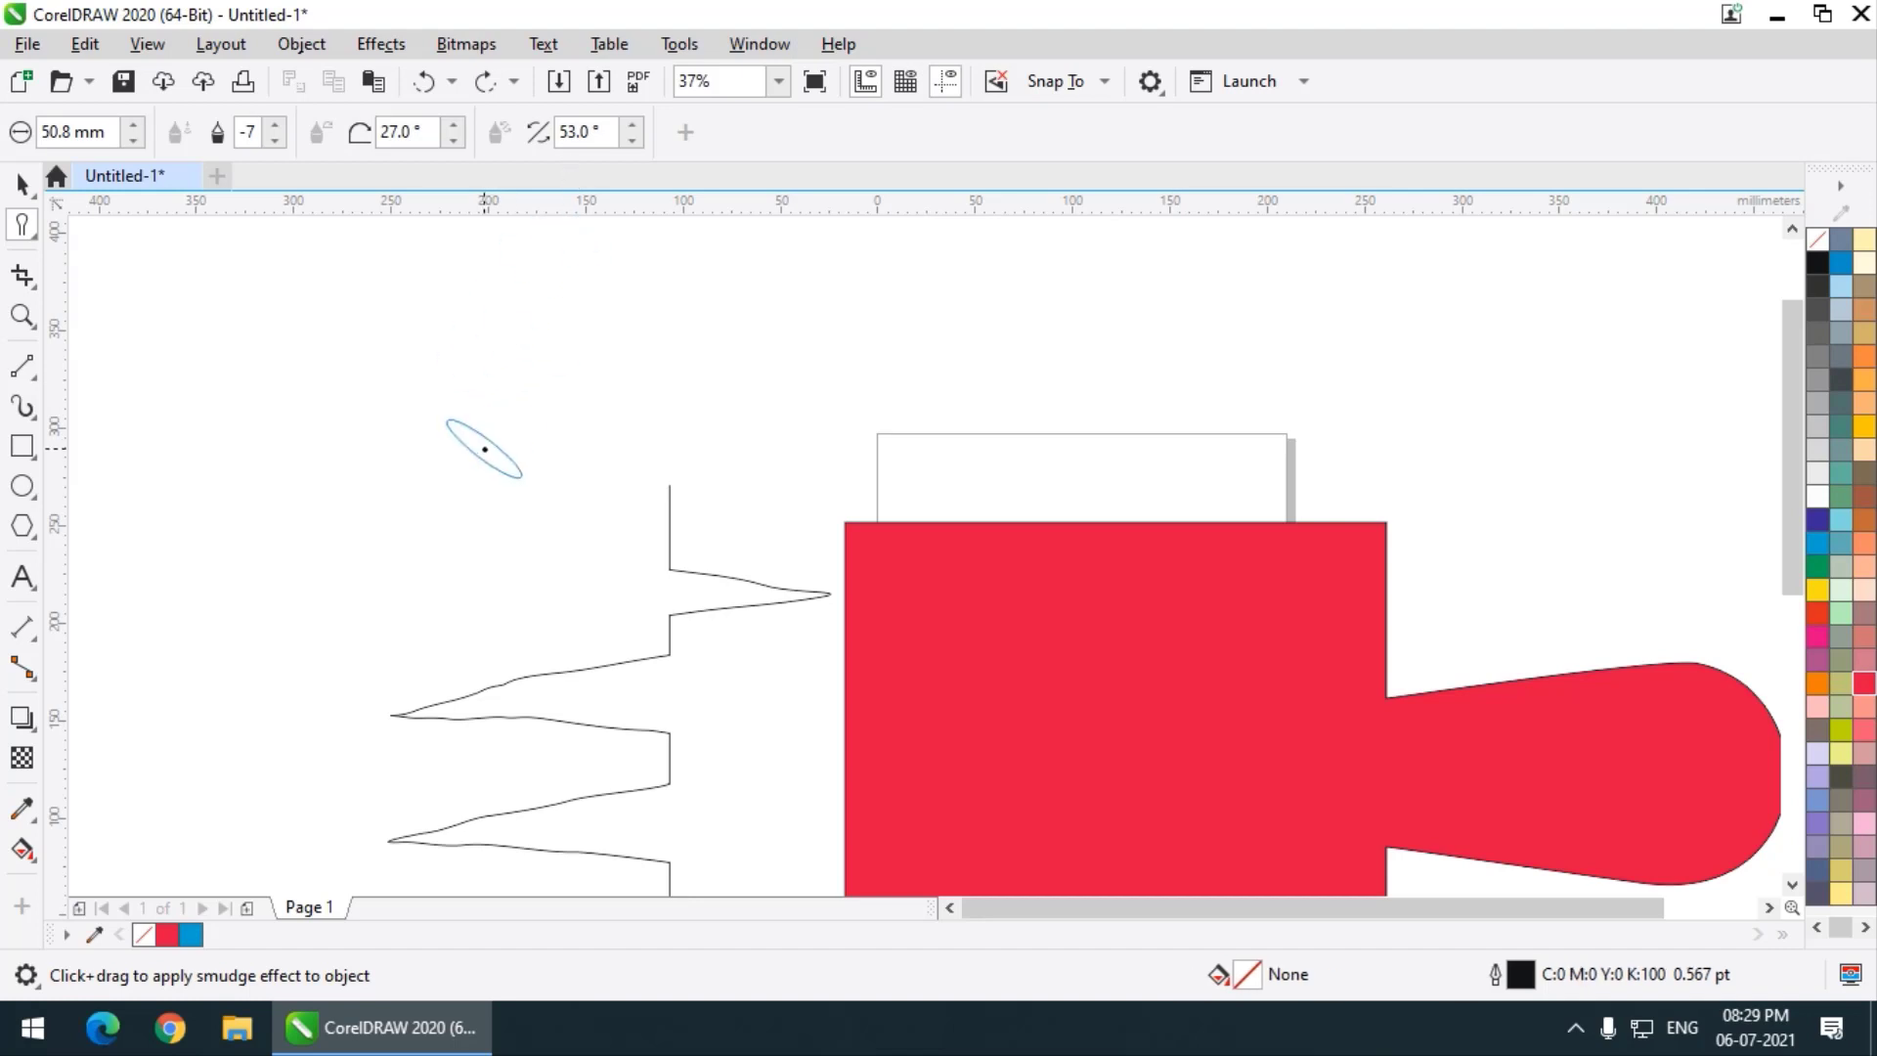
Reset the smudge nib's bearing angle to 0° and delete the smudged red rectangle and the spiked vertical line
drag(623, 133, 629, 209)
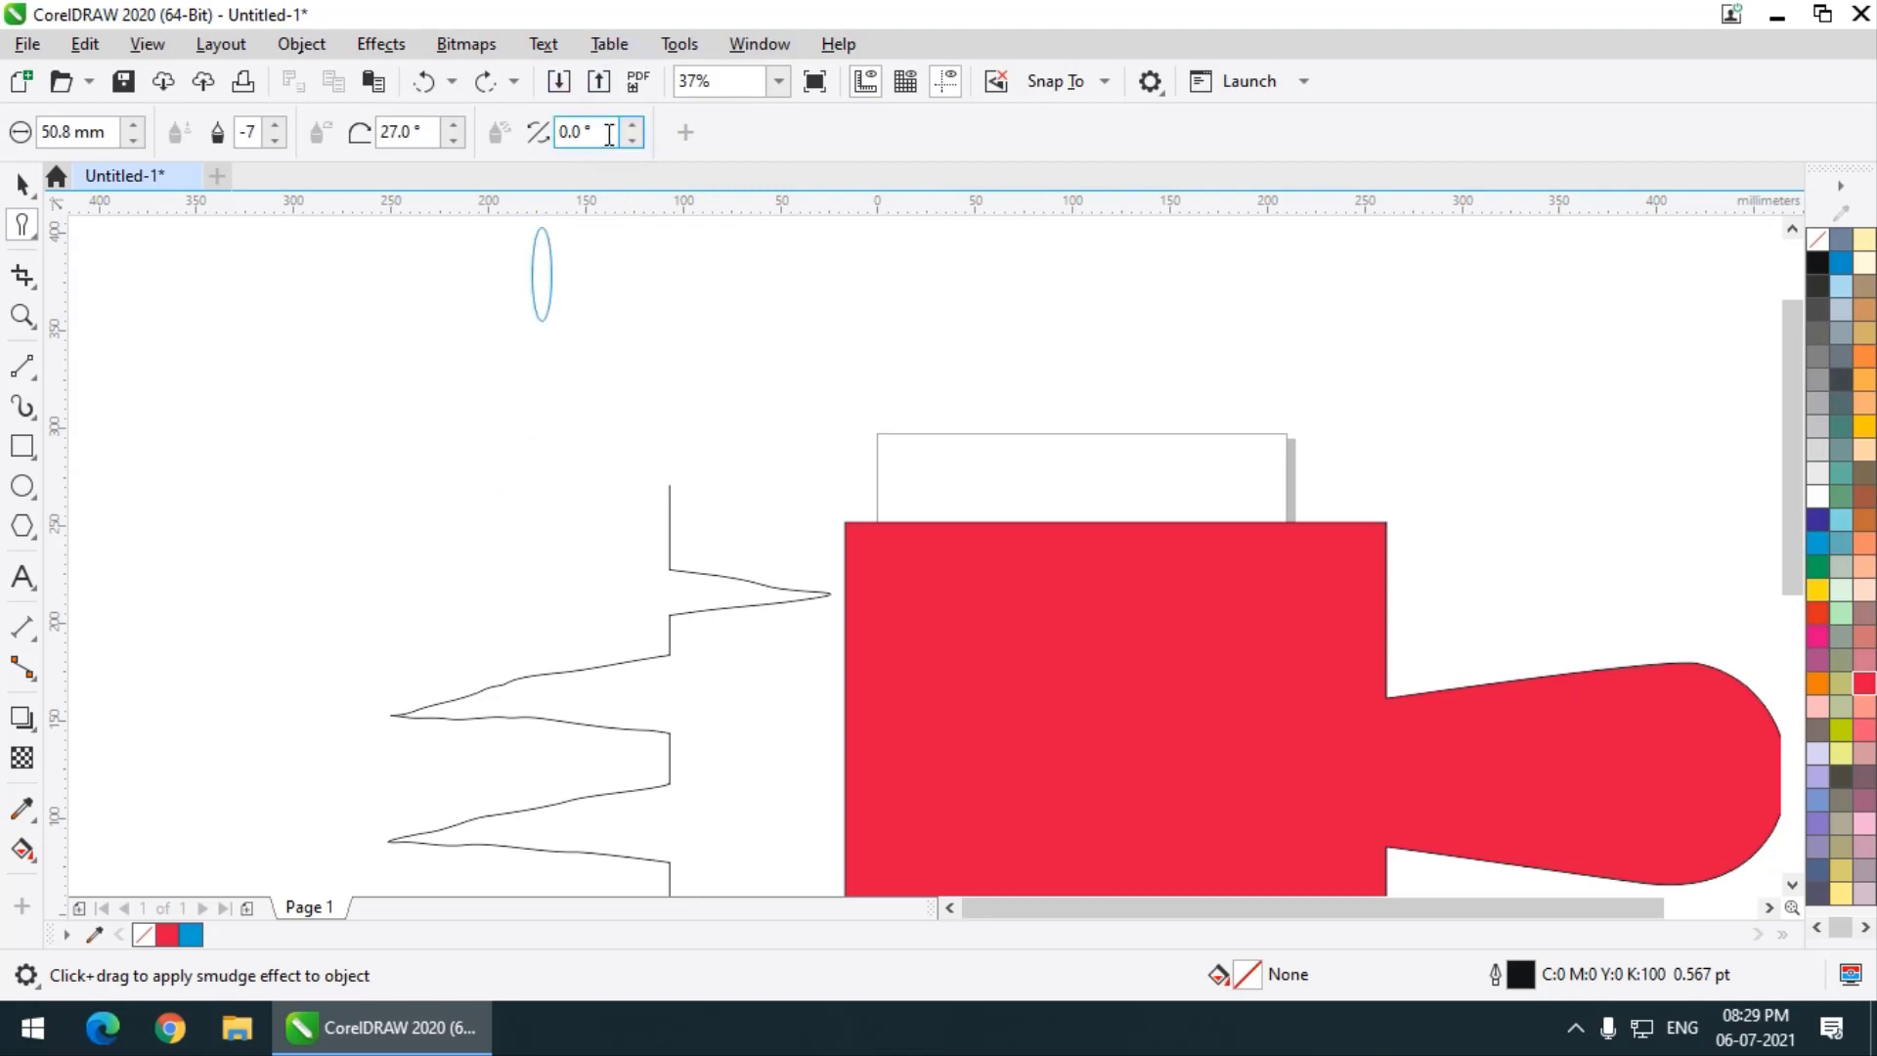
scroll(521, 346, down, 1)
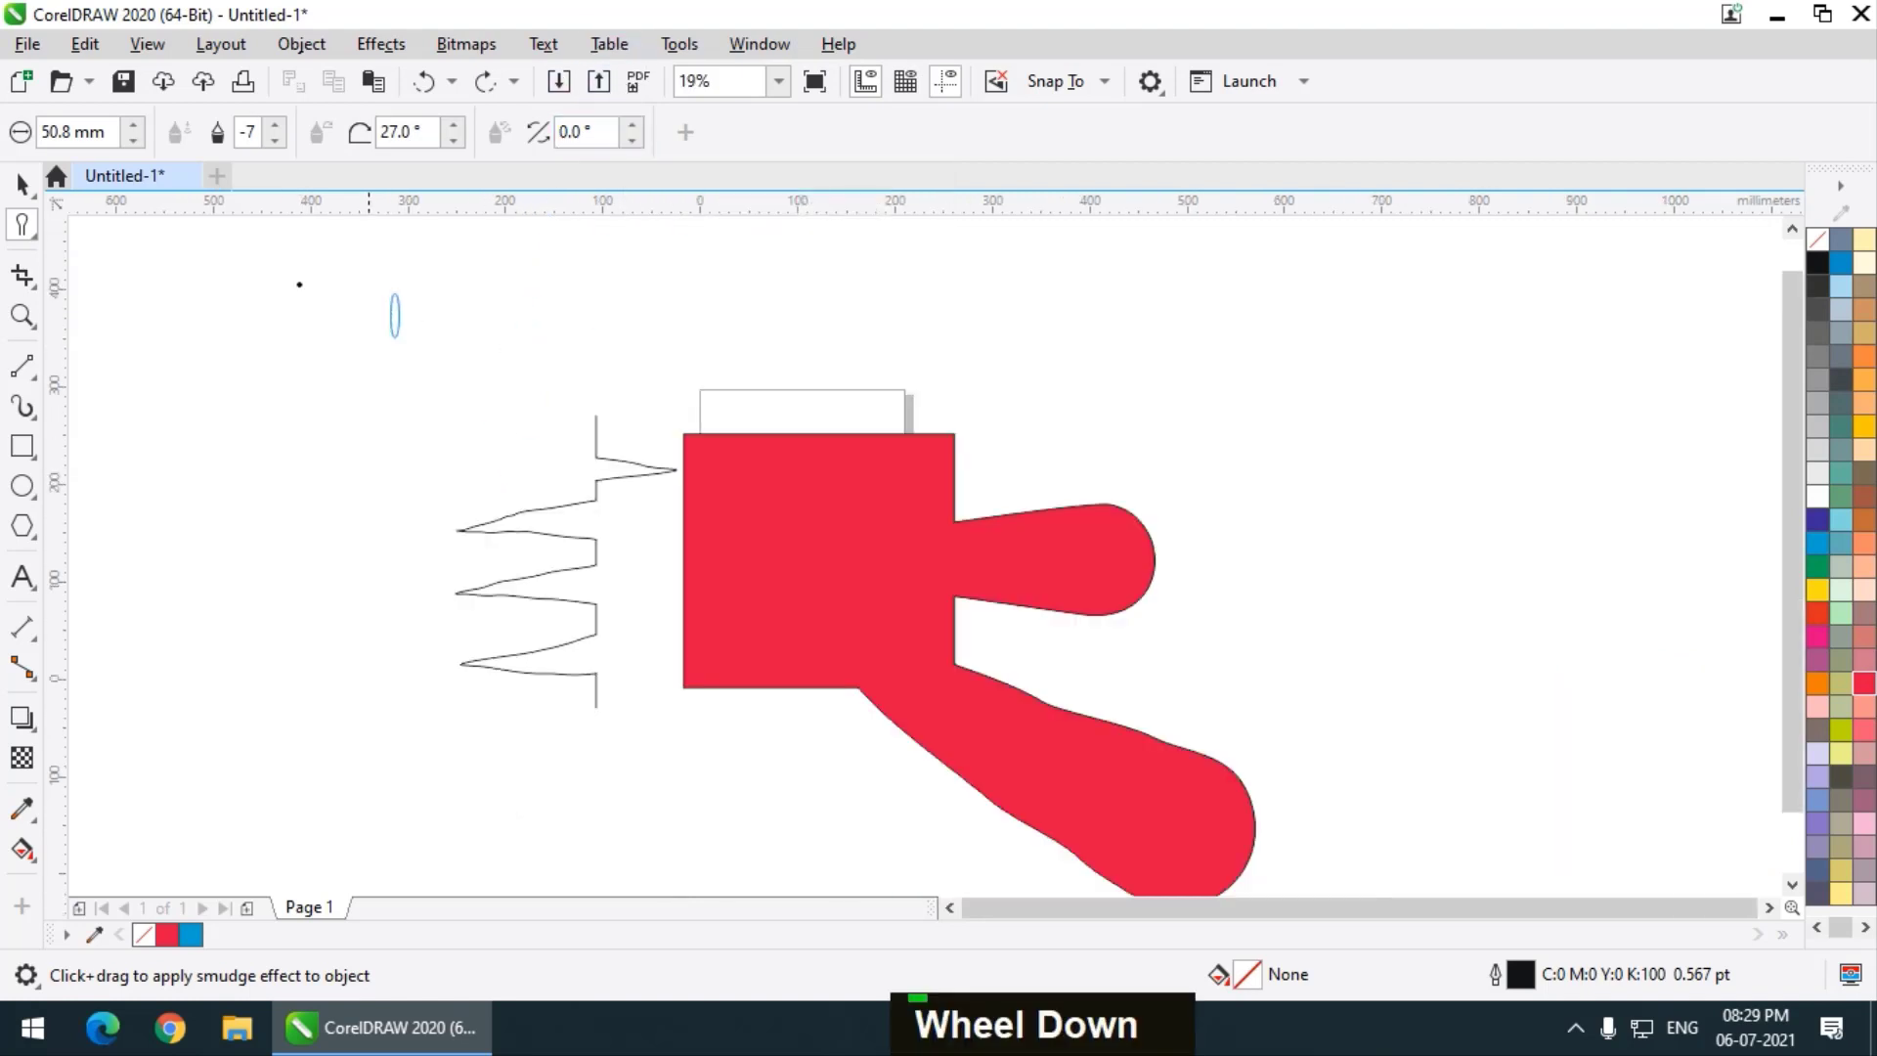
click(22, 184)
click(748, 538)
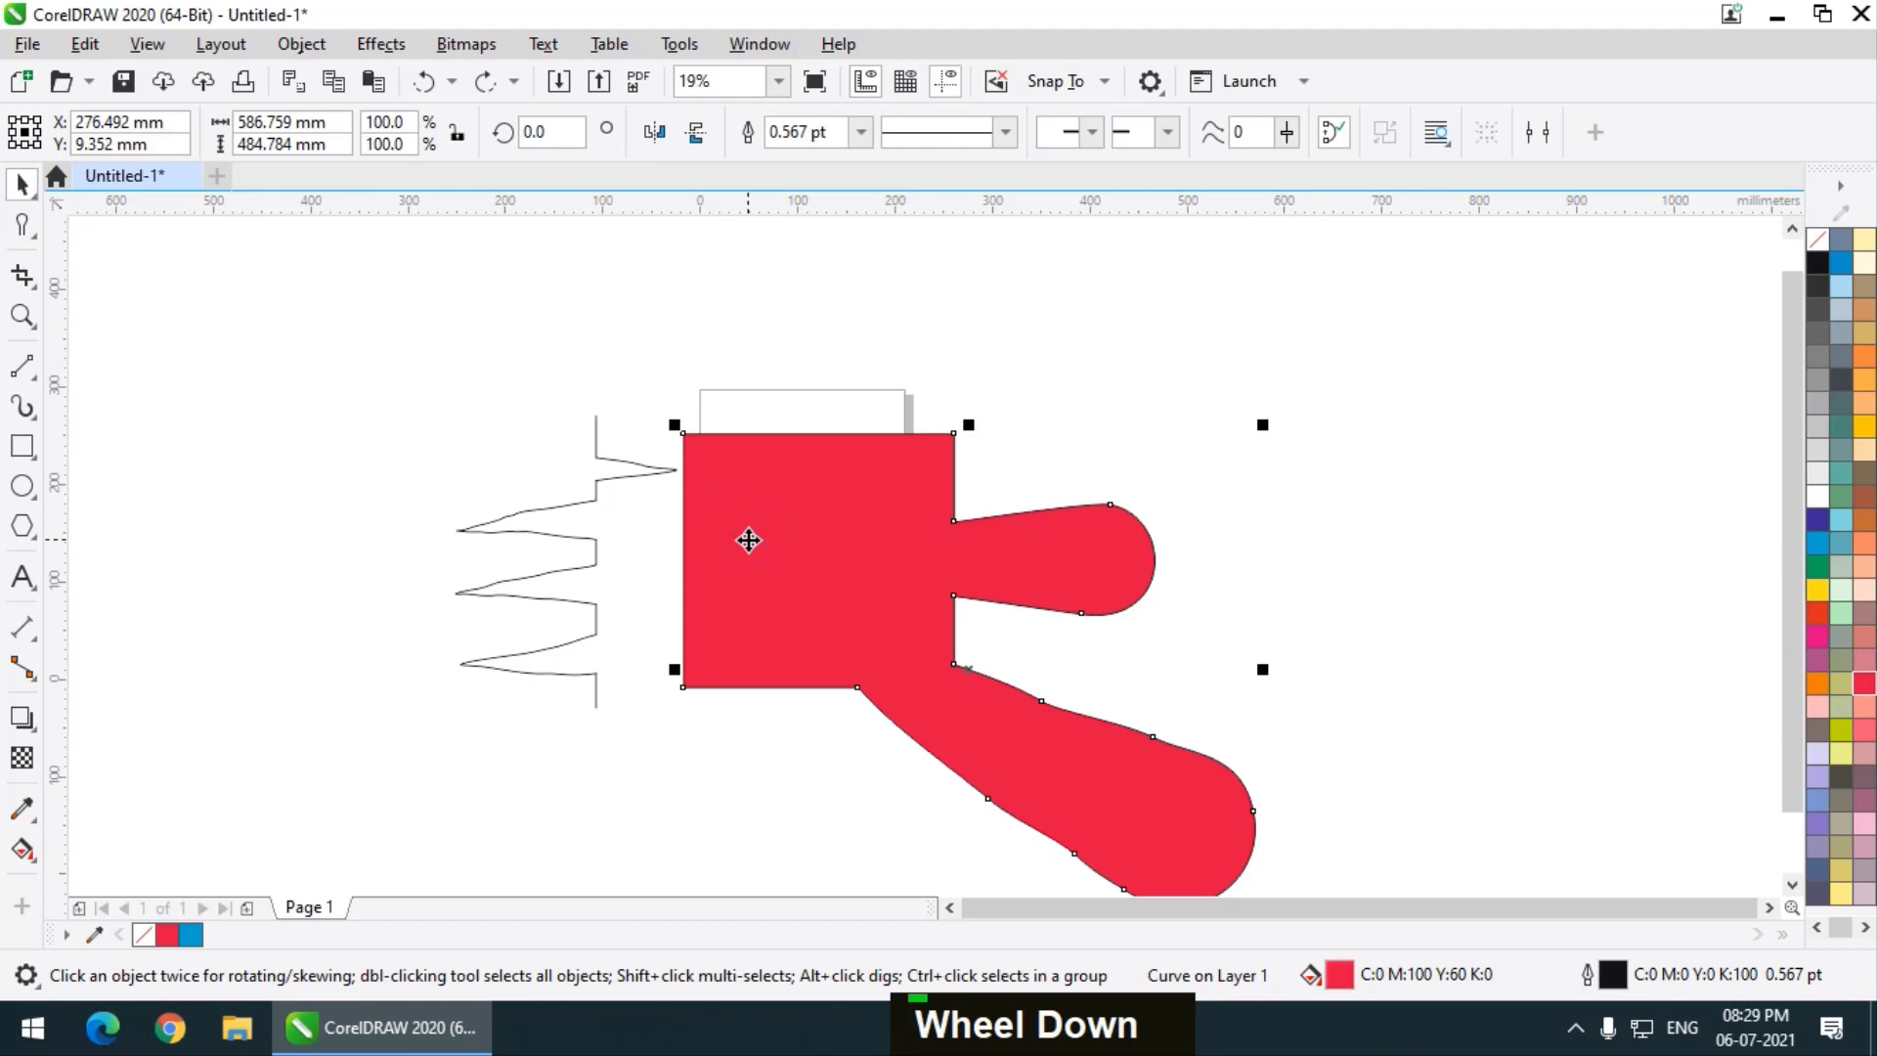
key(Delete)
key(Delete)
click(594, 549)
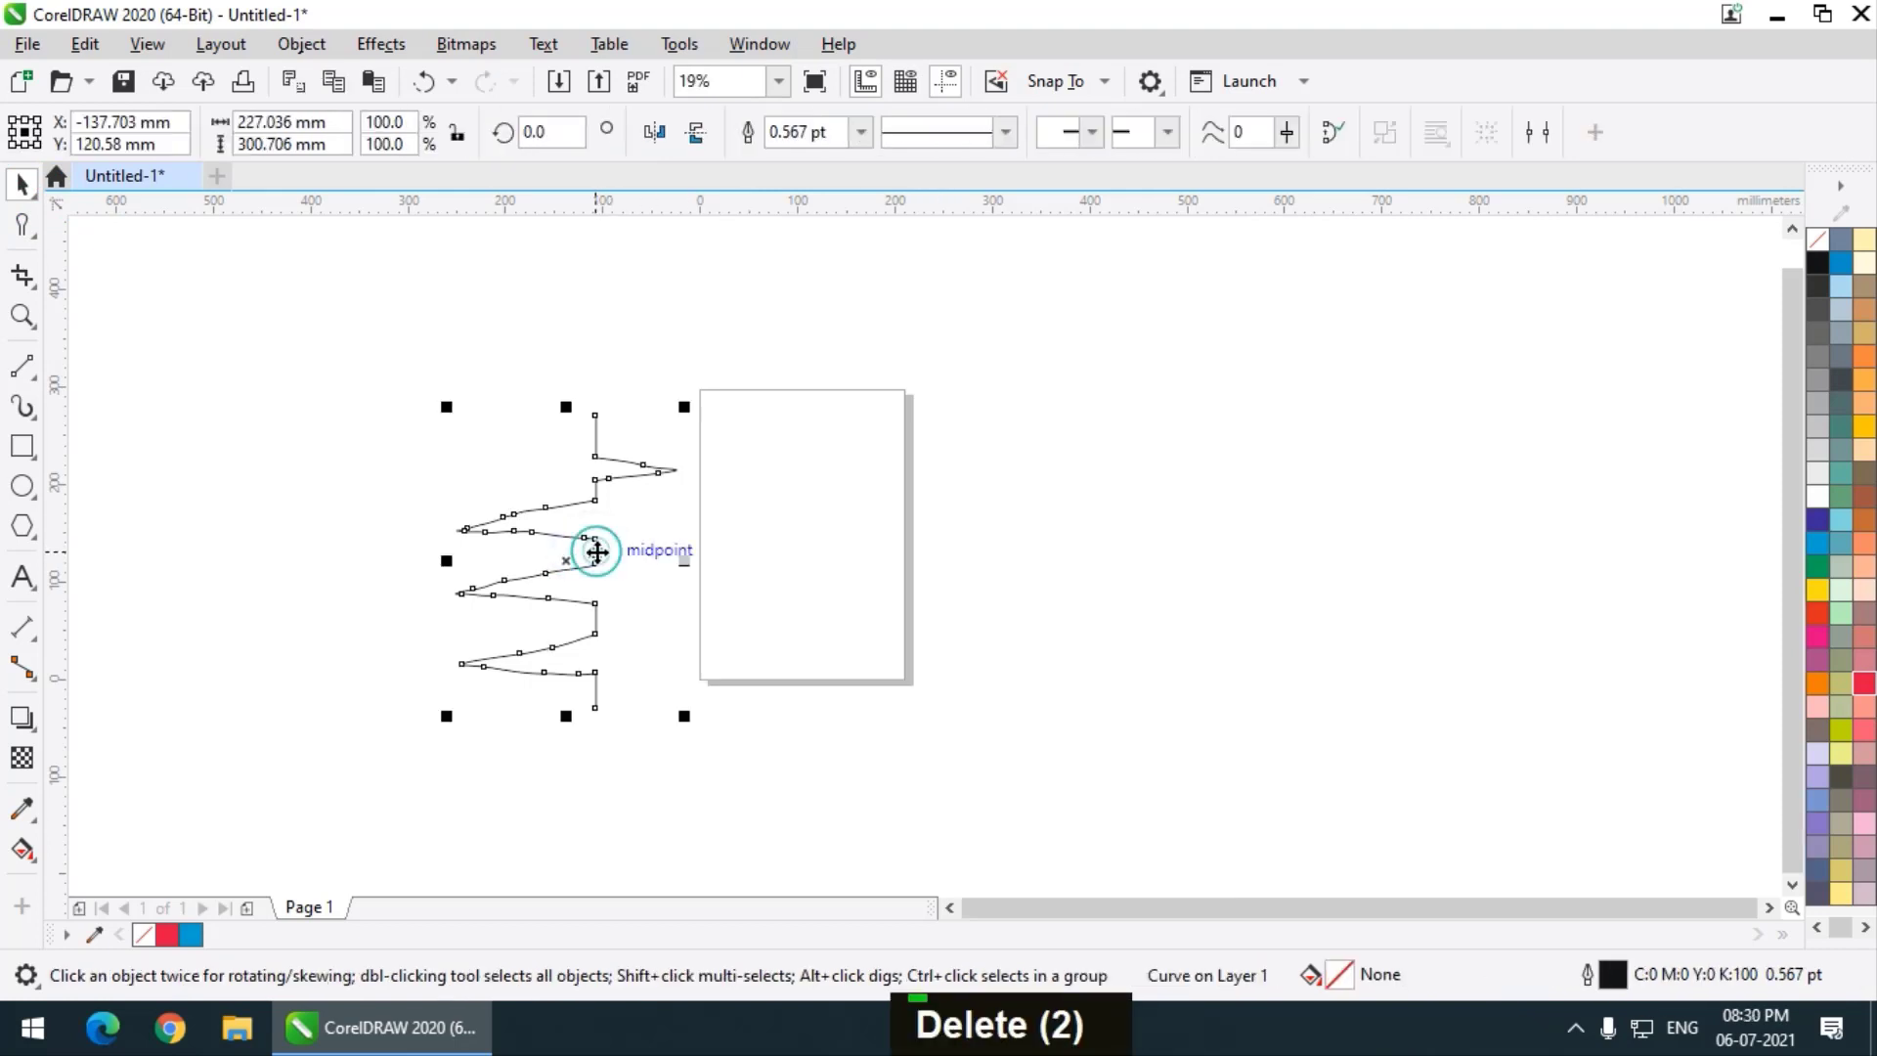
key(Delete)
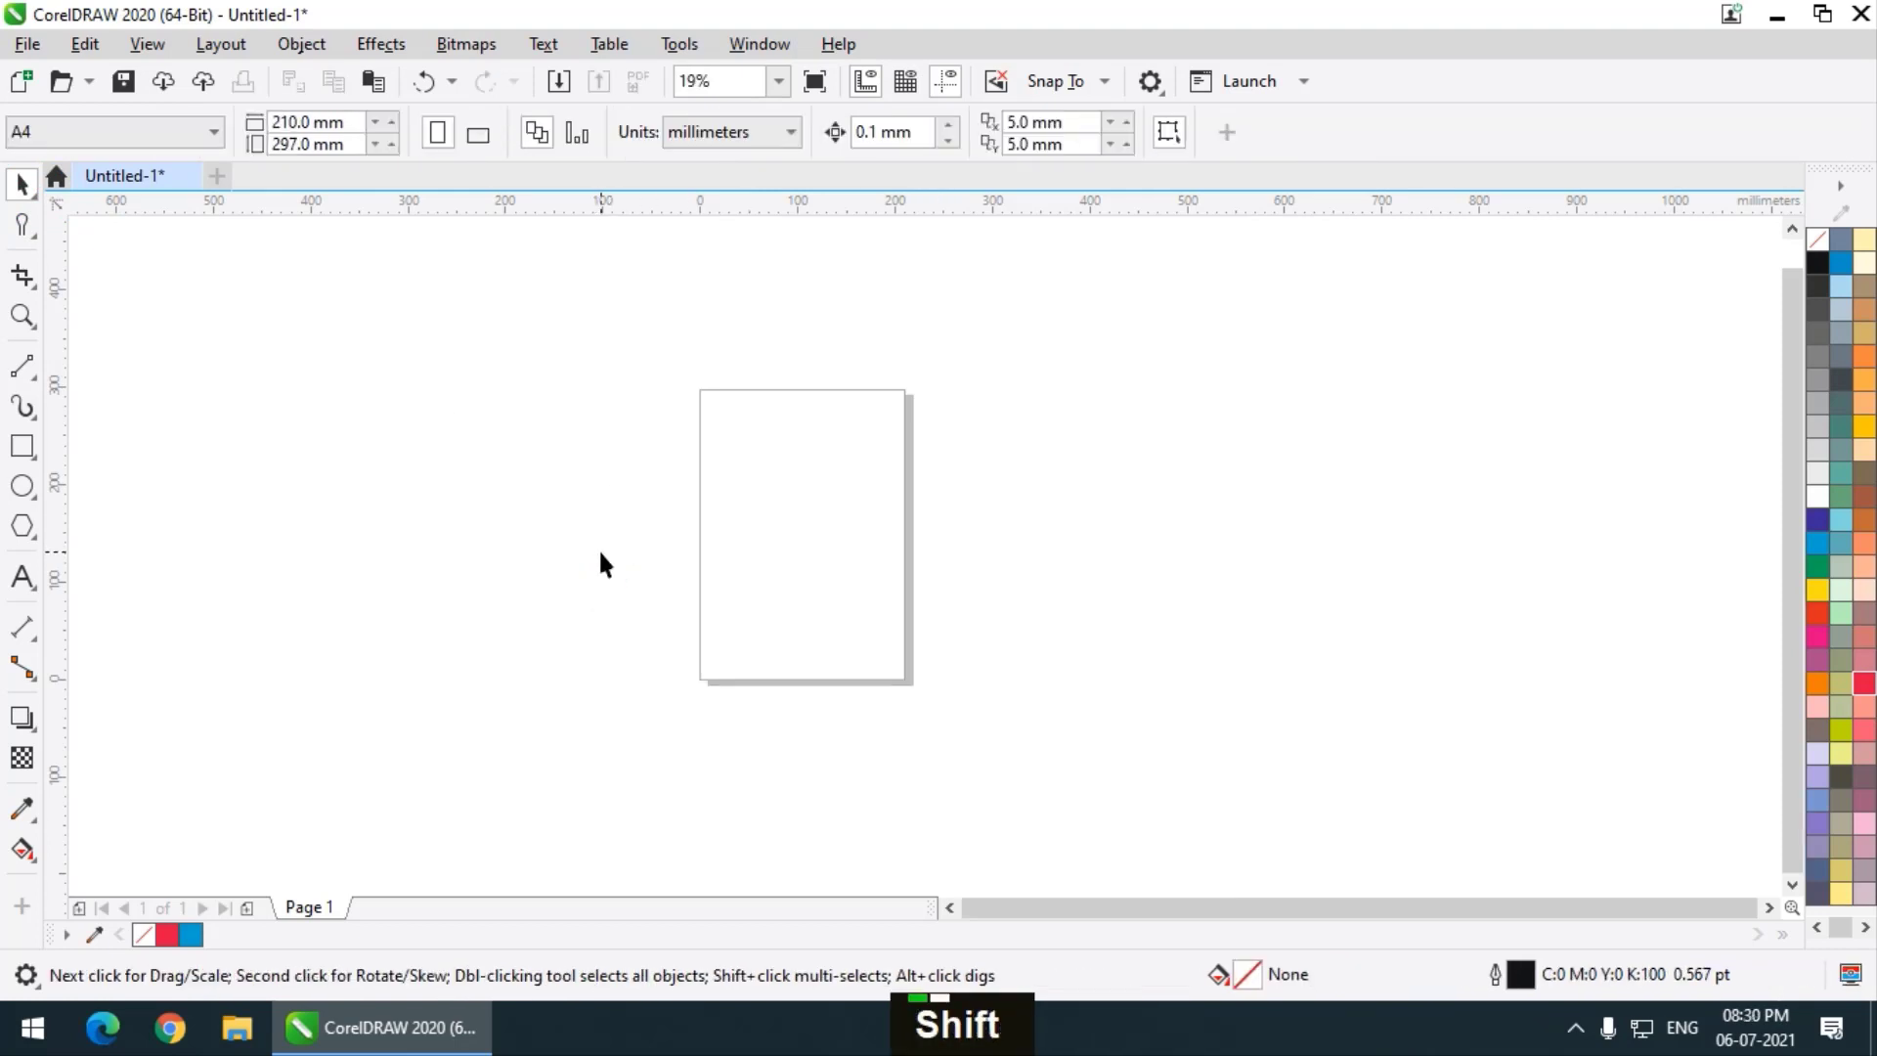
key(shift+F4)
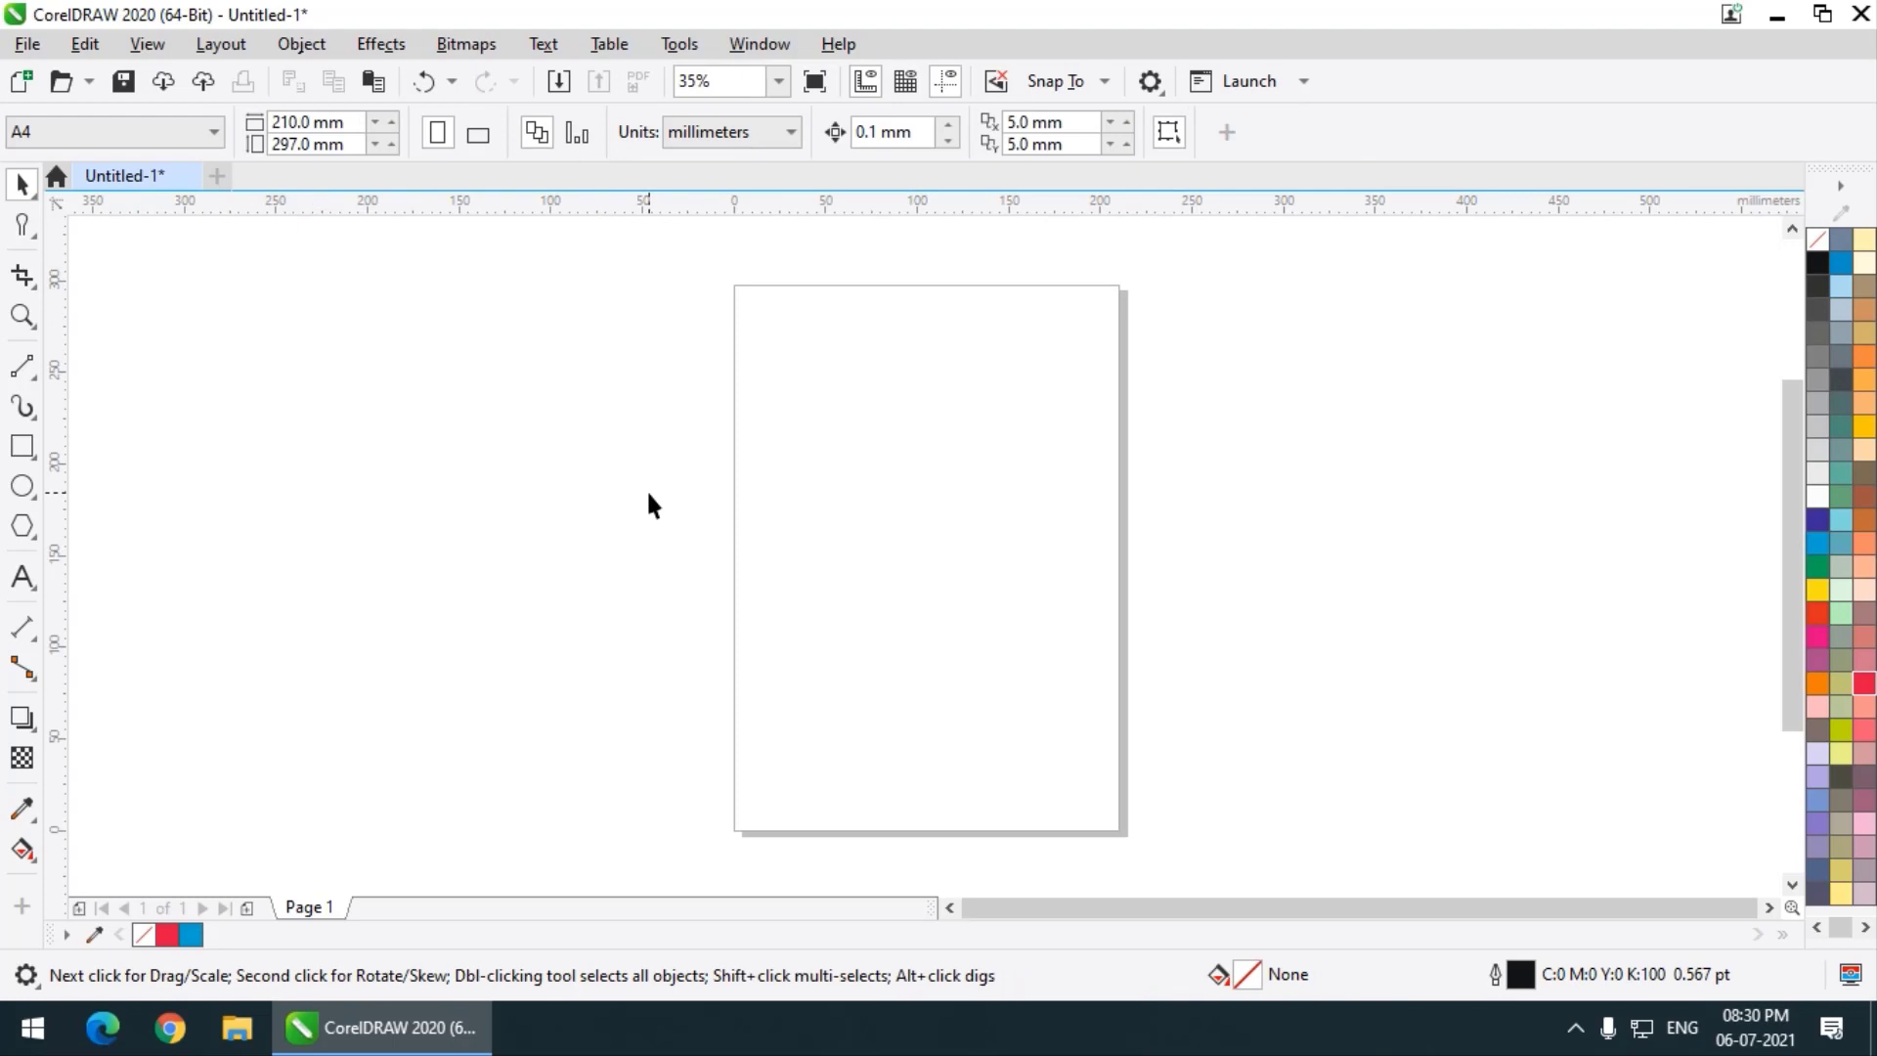
Draw a rectangle about 250 × 172 mm overlapping the page's left edge and fill it with red
click(26, 235)
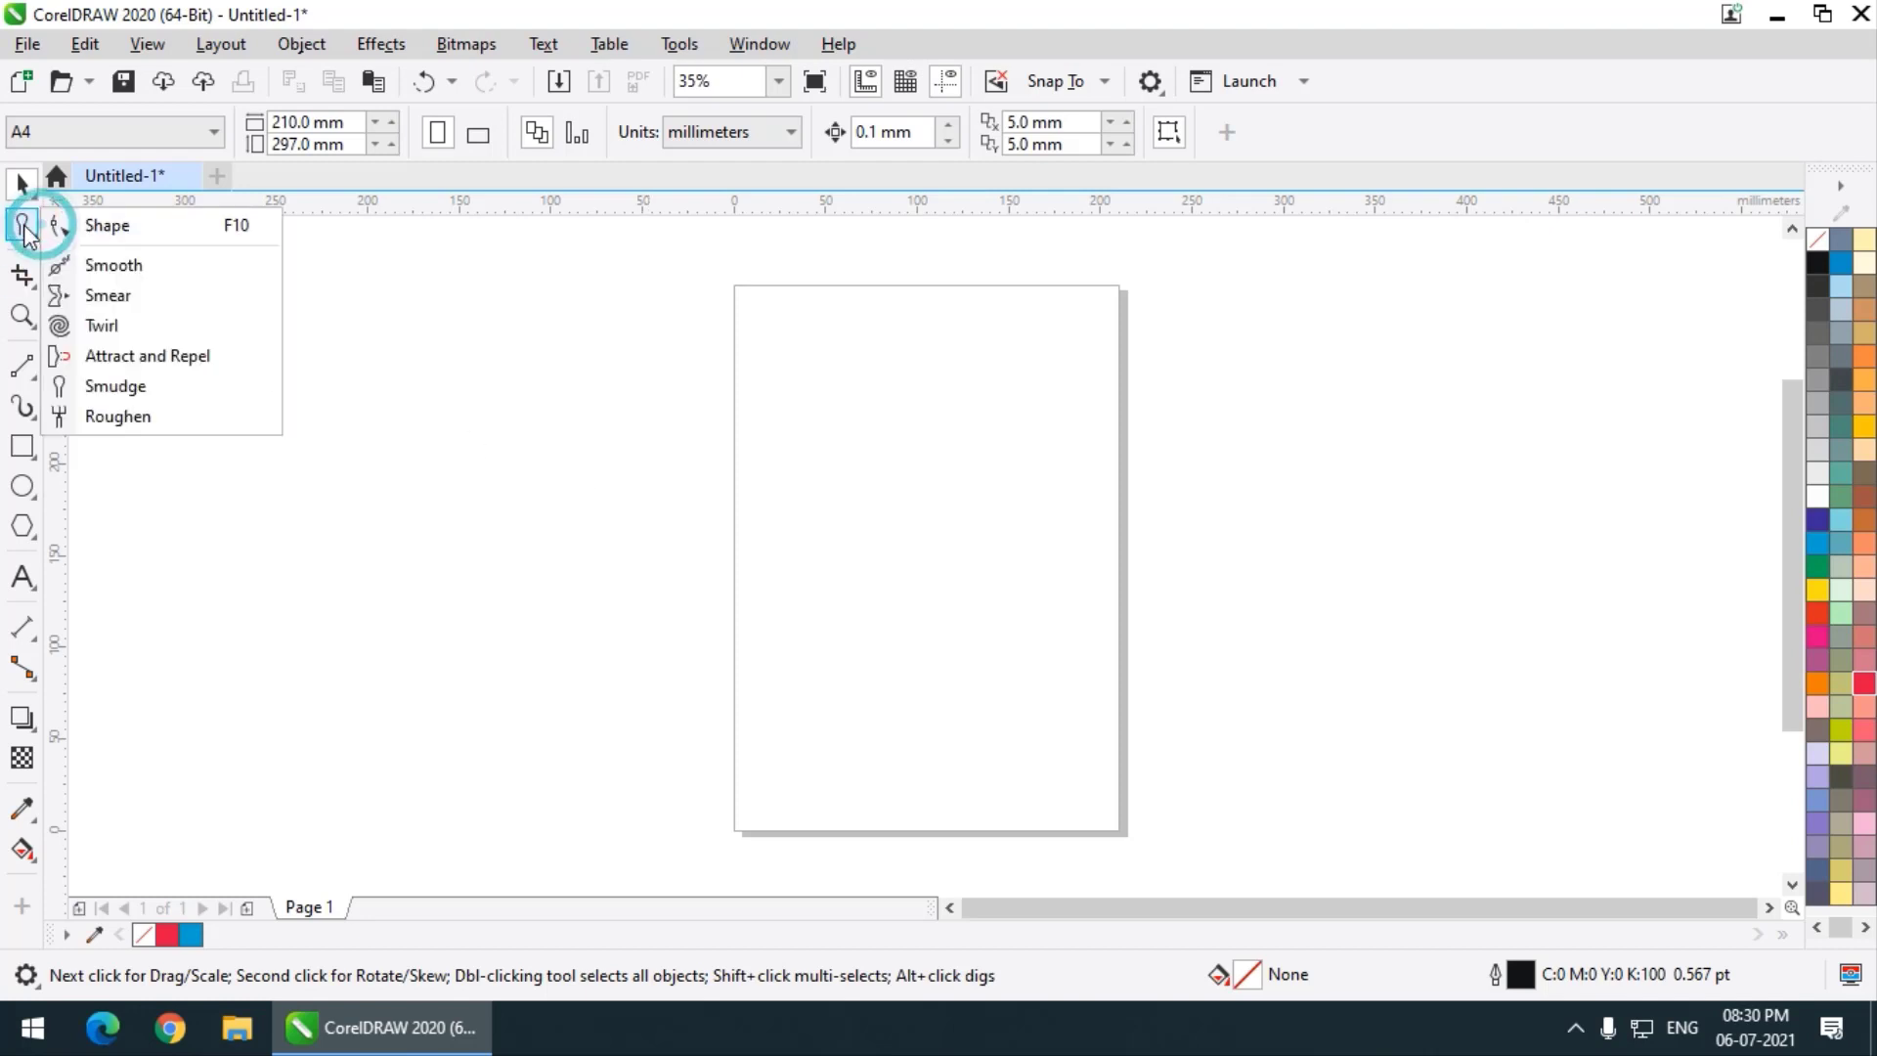
click(149, 397)
click(36, 227)
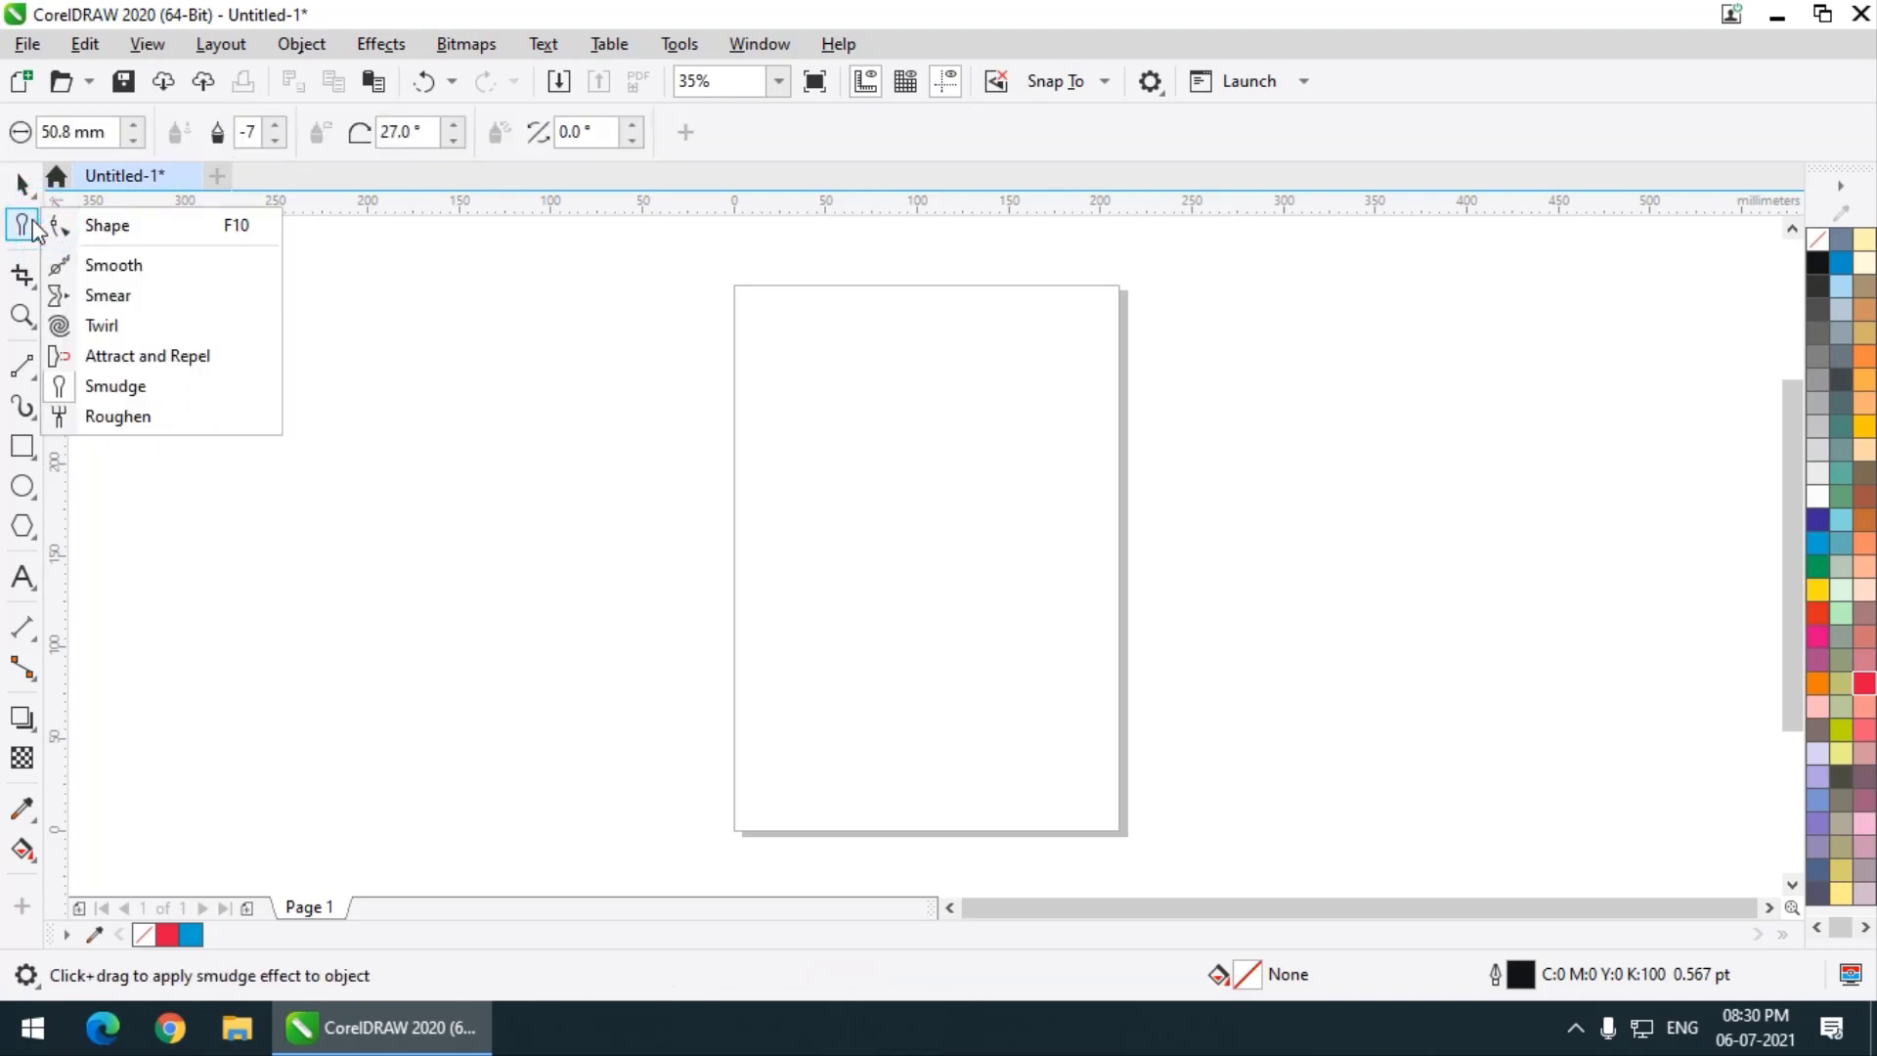
click(23, 447)
mouse_move(366, 427)
mouse_down()
mouse_move(578, 612)
mouse_move(825, 742)
mouse_up()
click(1865, 685)
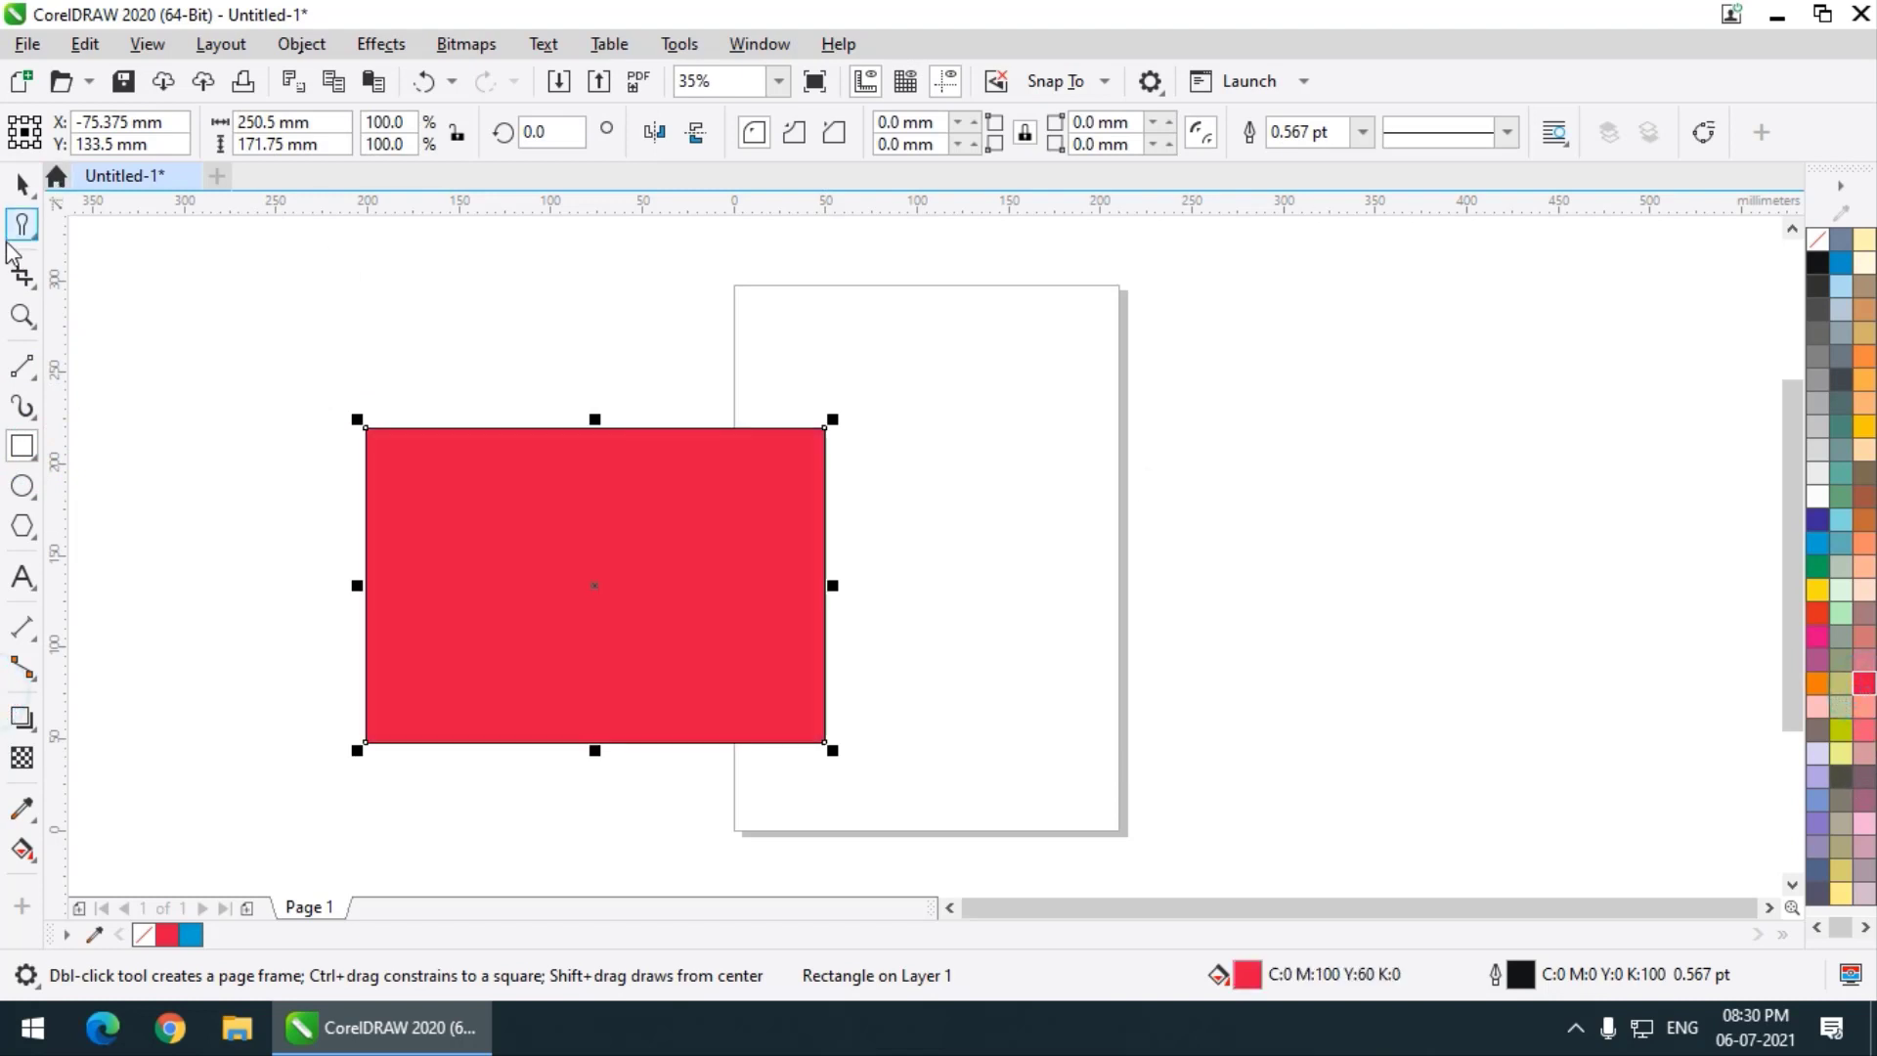
Activate the Roughen tool and set its nib size to 43.3 mm and its pen tilt to 0°
click(17, 234)
click(147, 422)
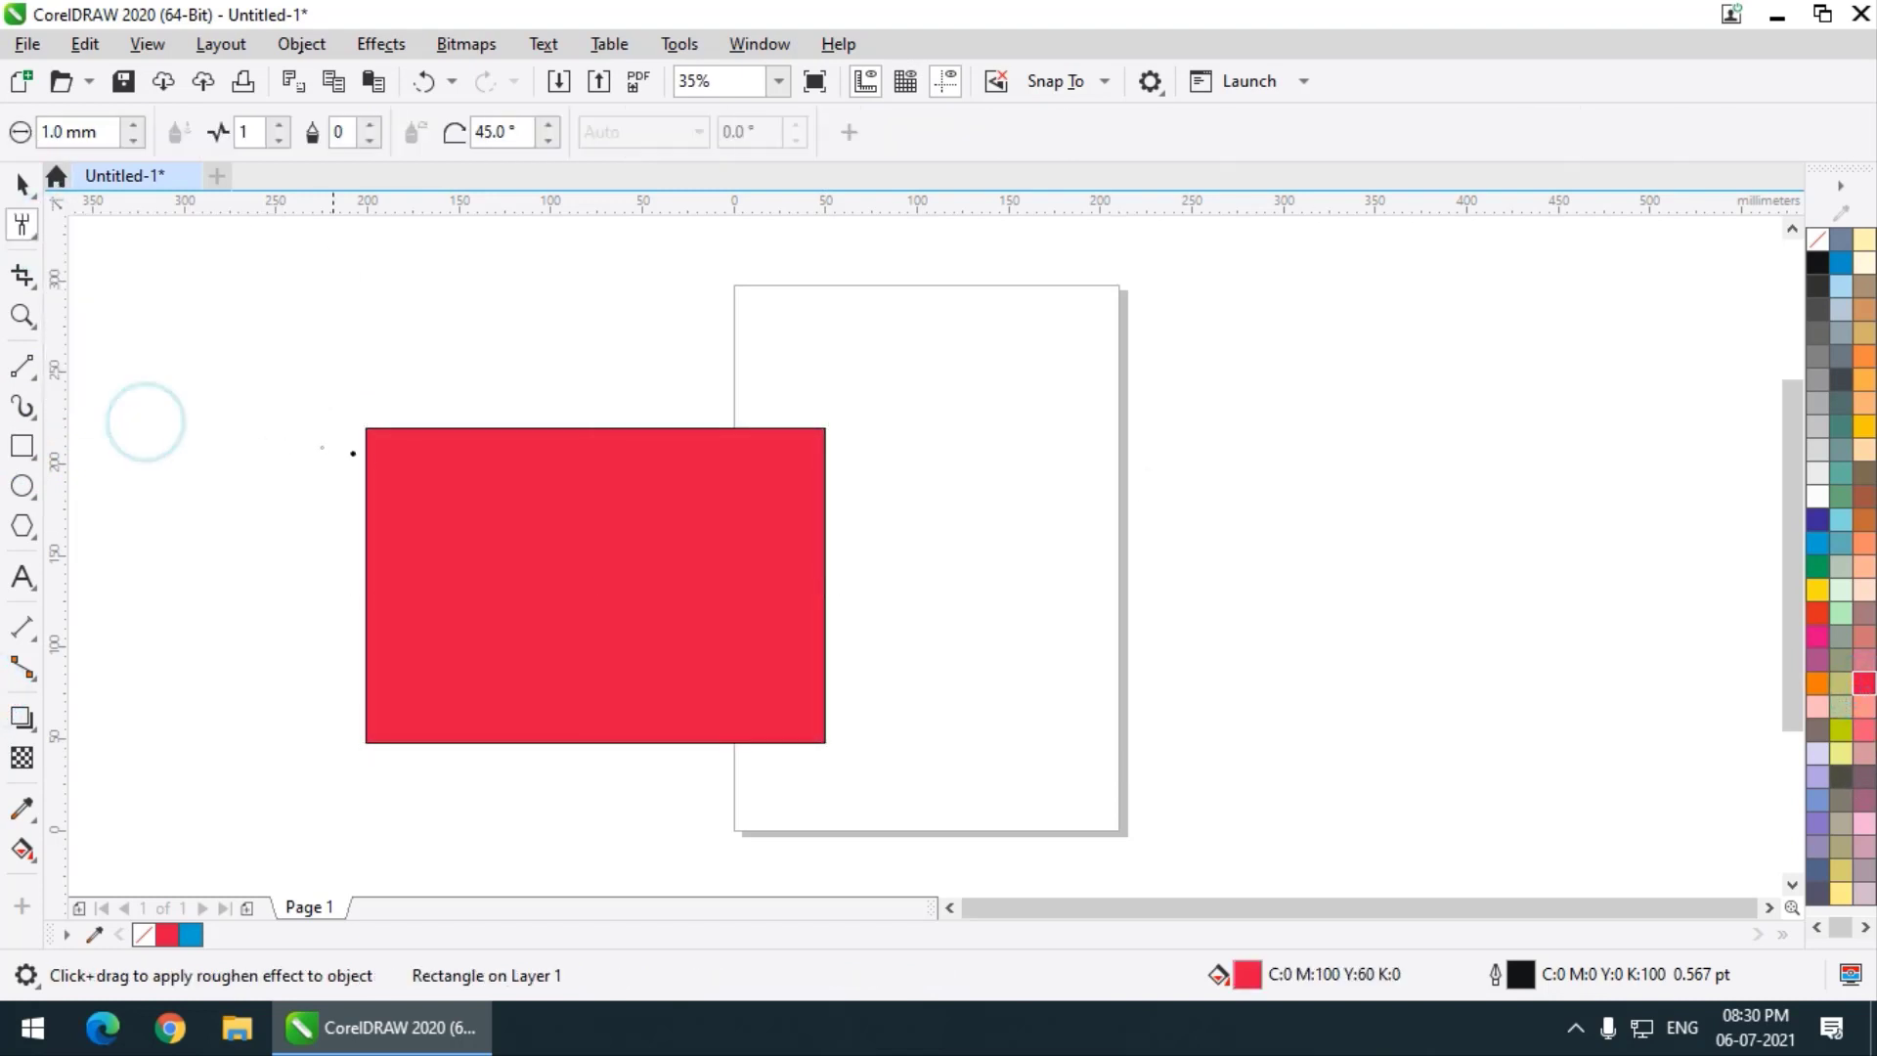
drag(133, 132, 157, 2)
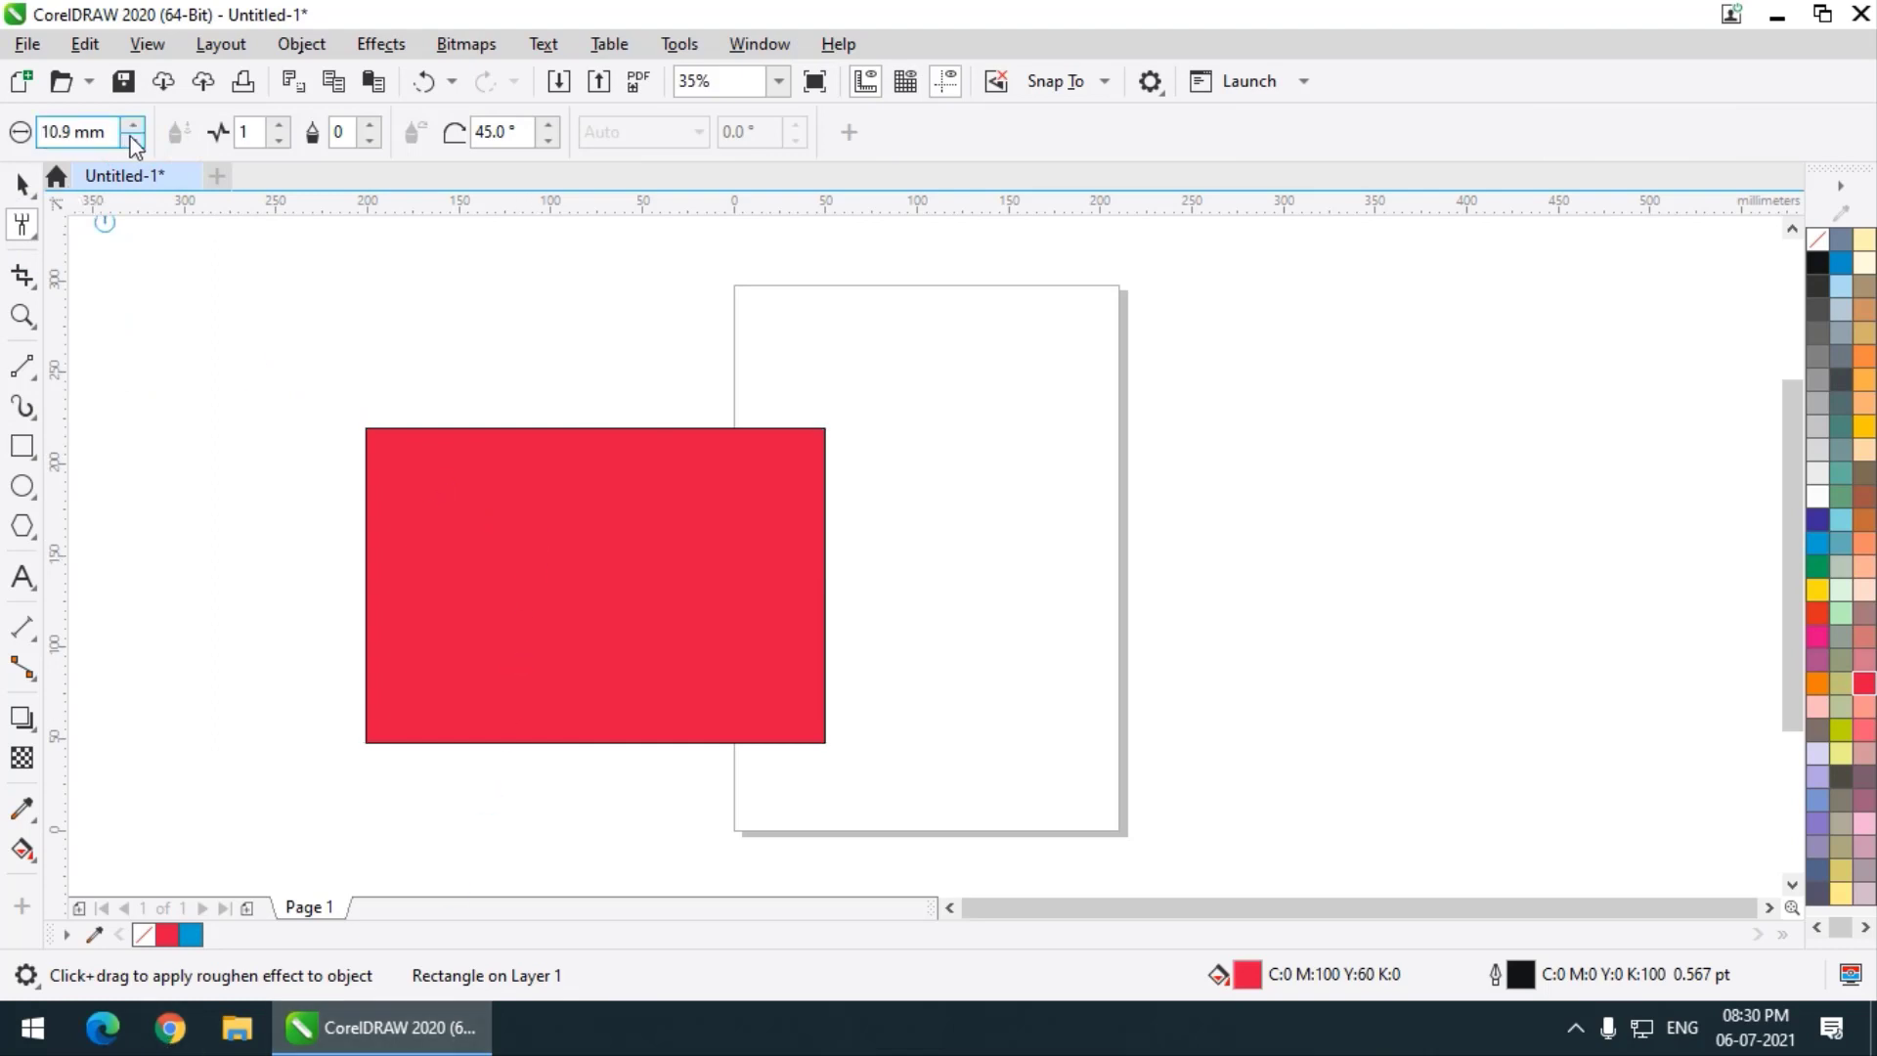
drag(166, 81, 184, 2)
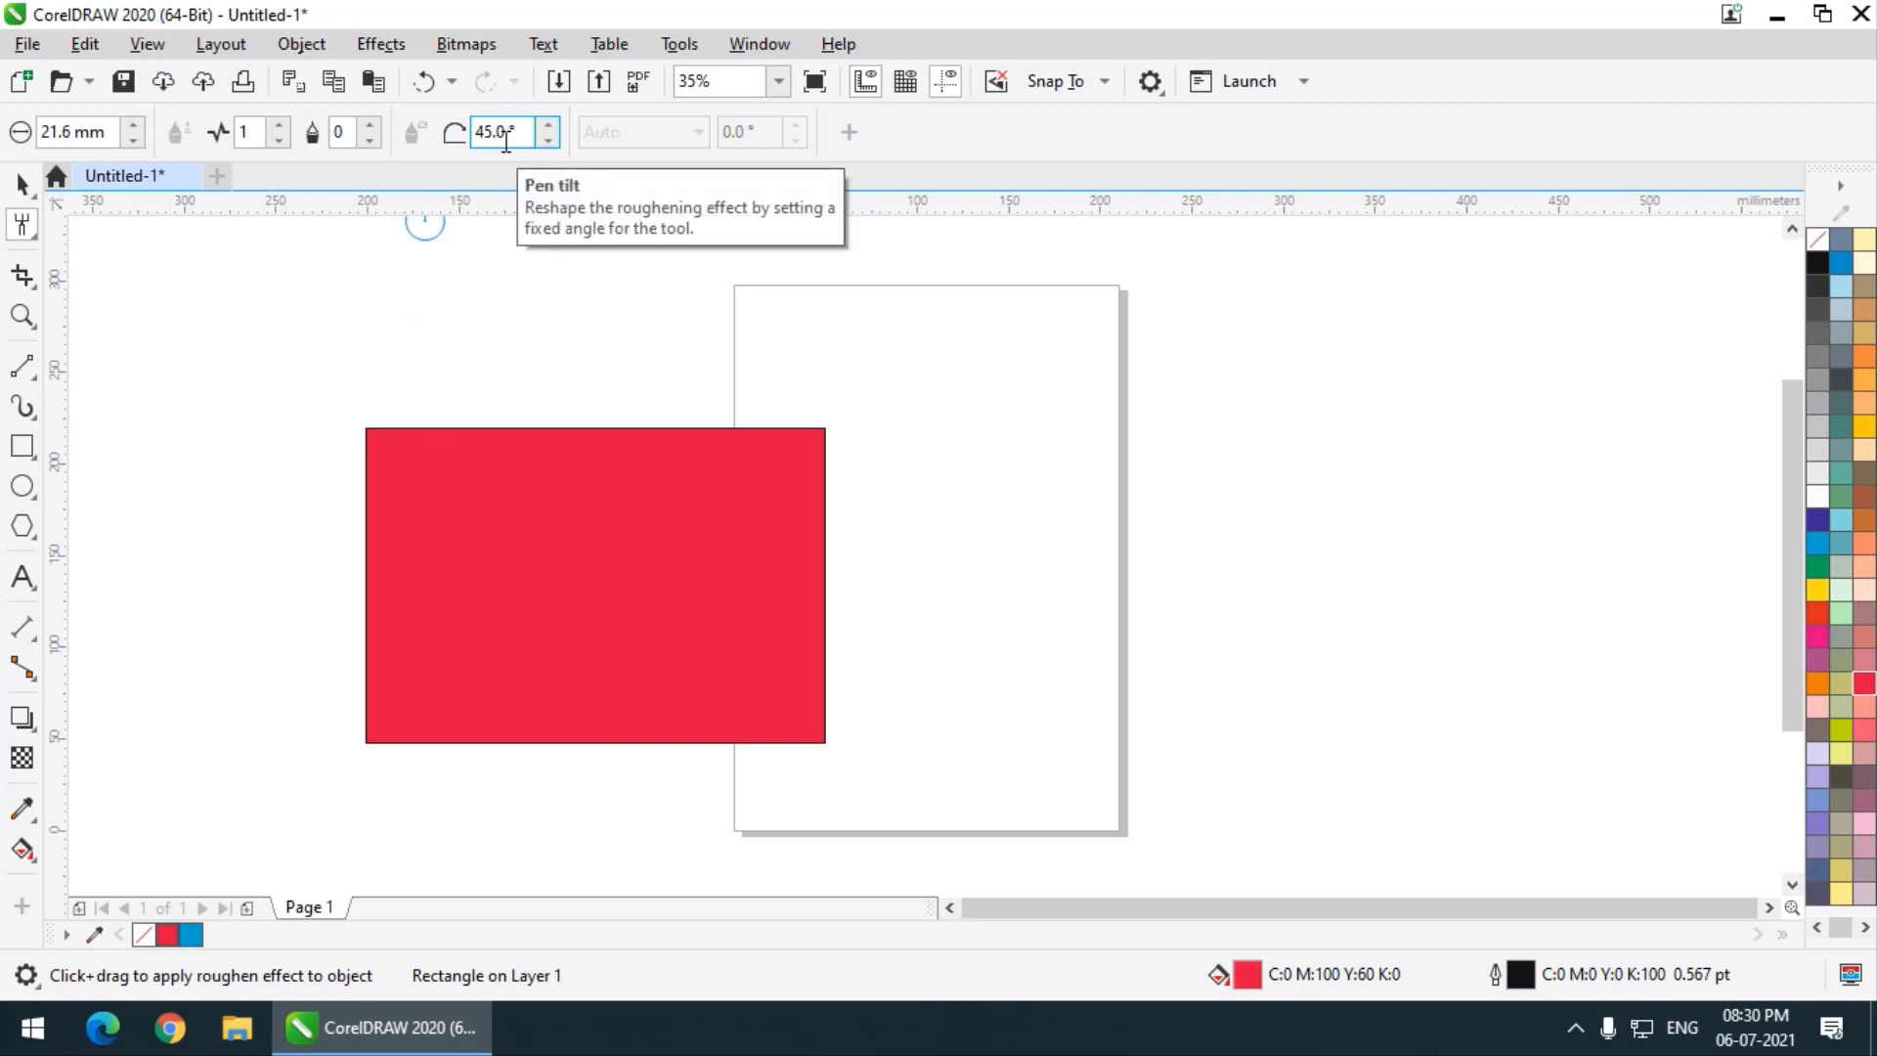
drag(544, 131, 581, 305)
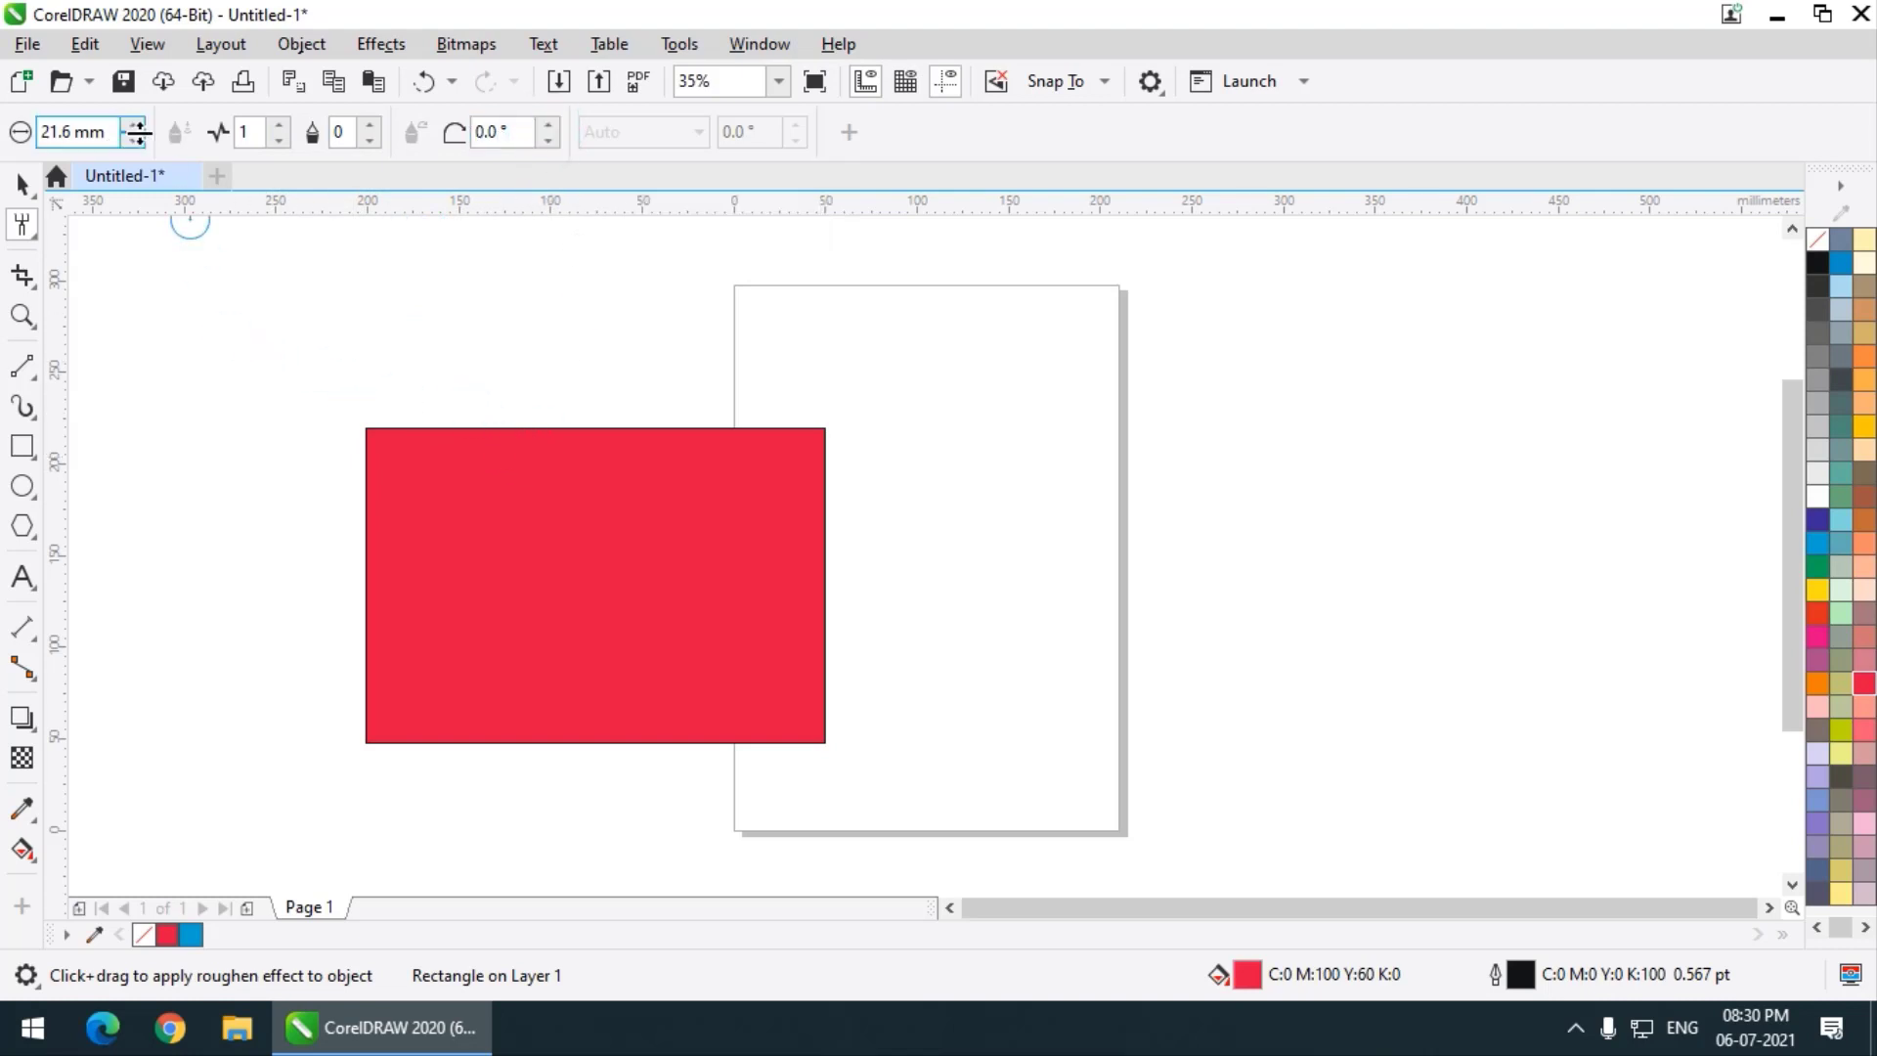
drag(134, 131, 157, 10)
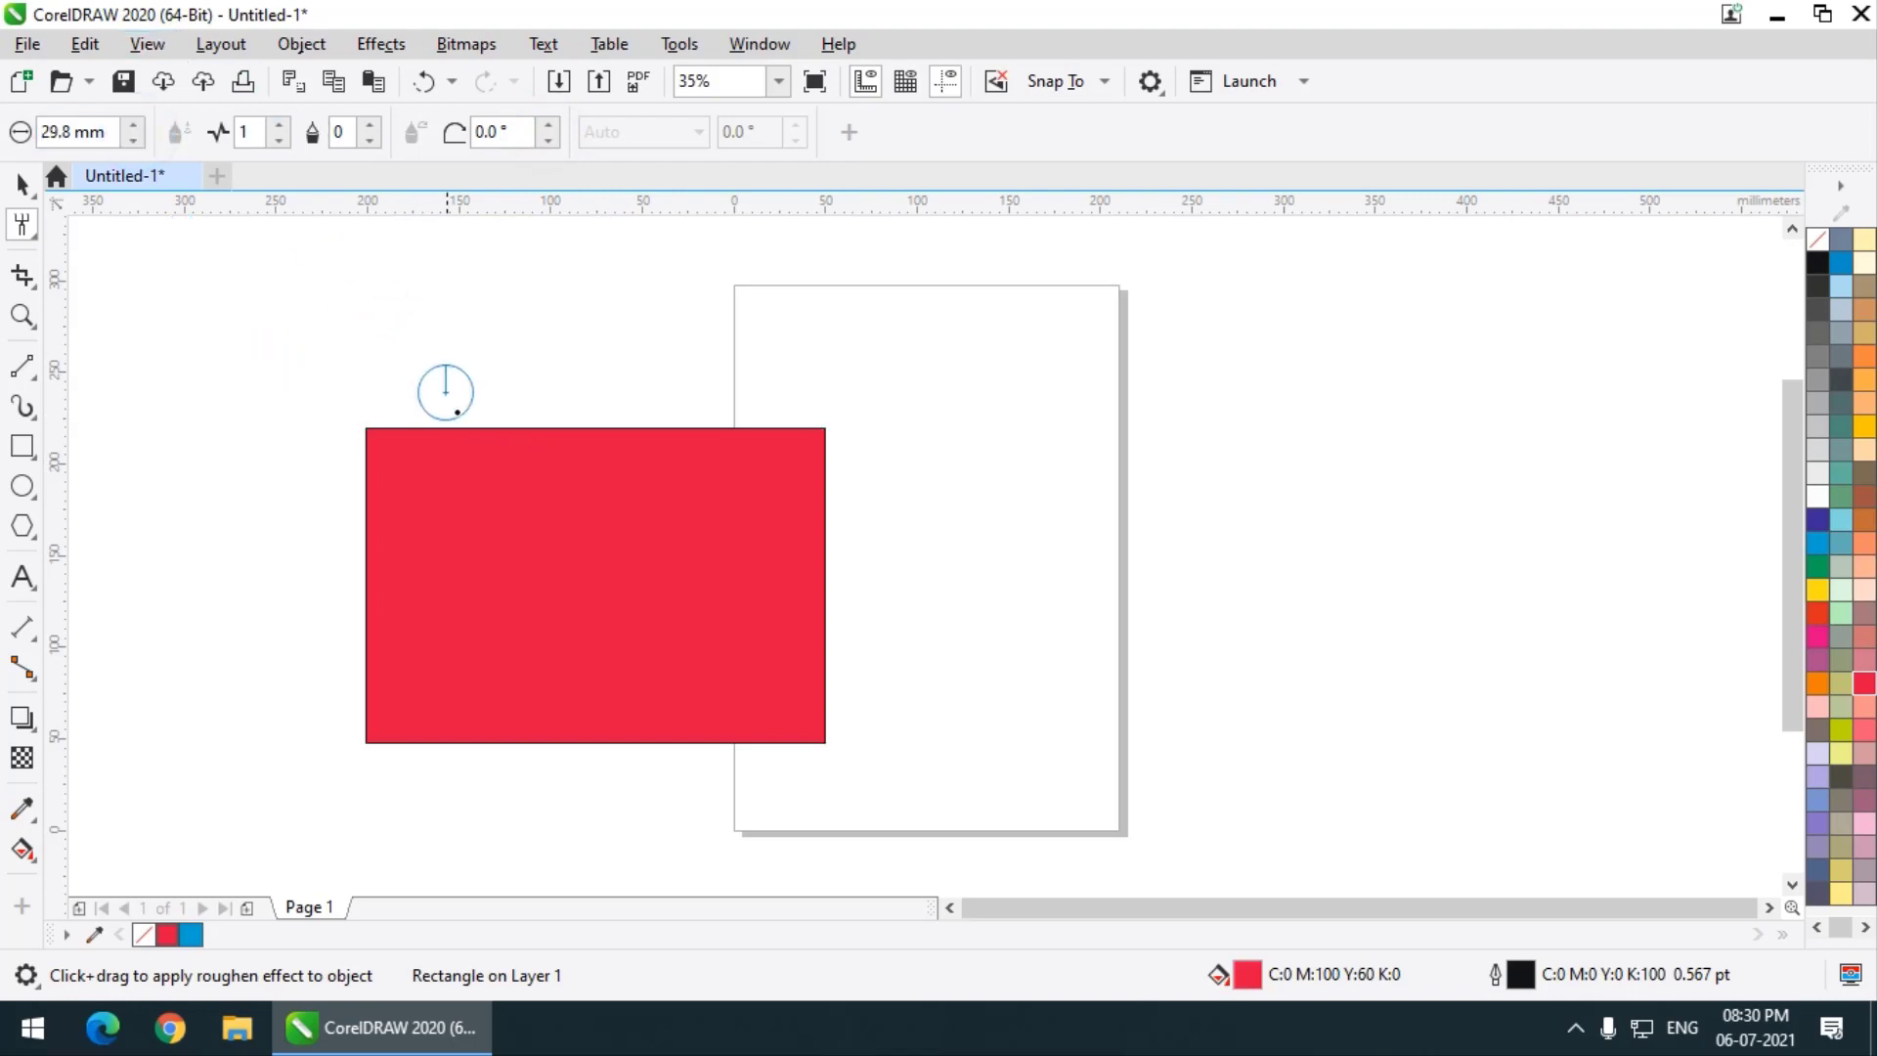
drag(142, 104, 142, 78)
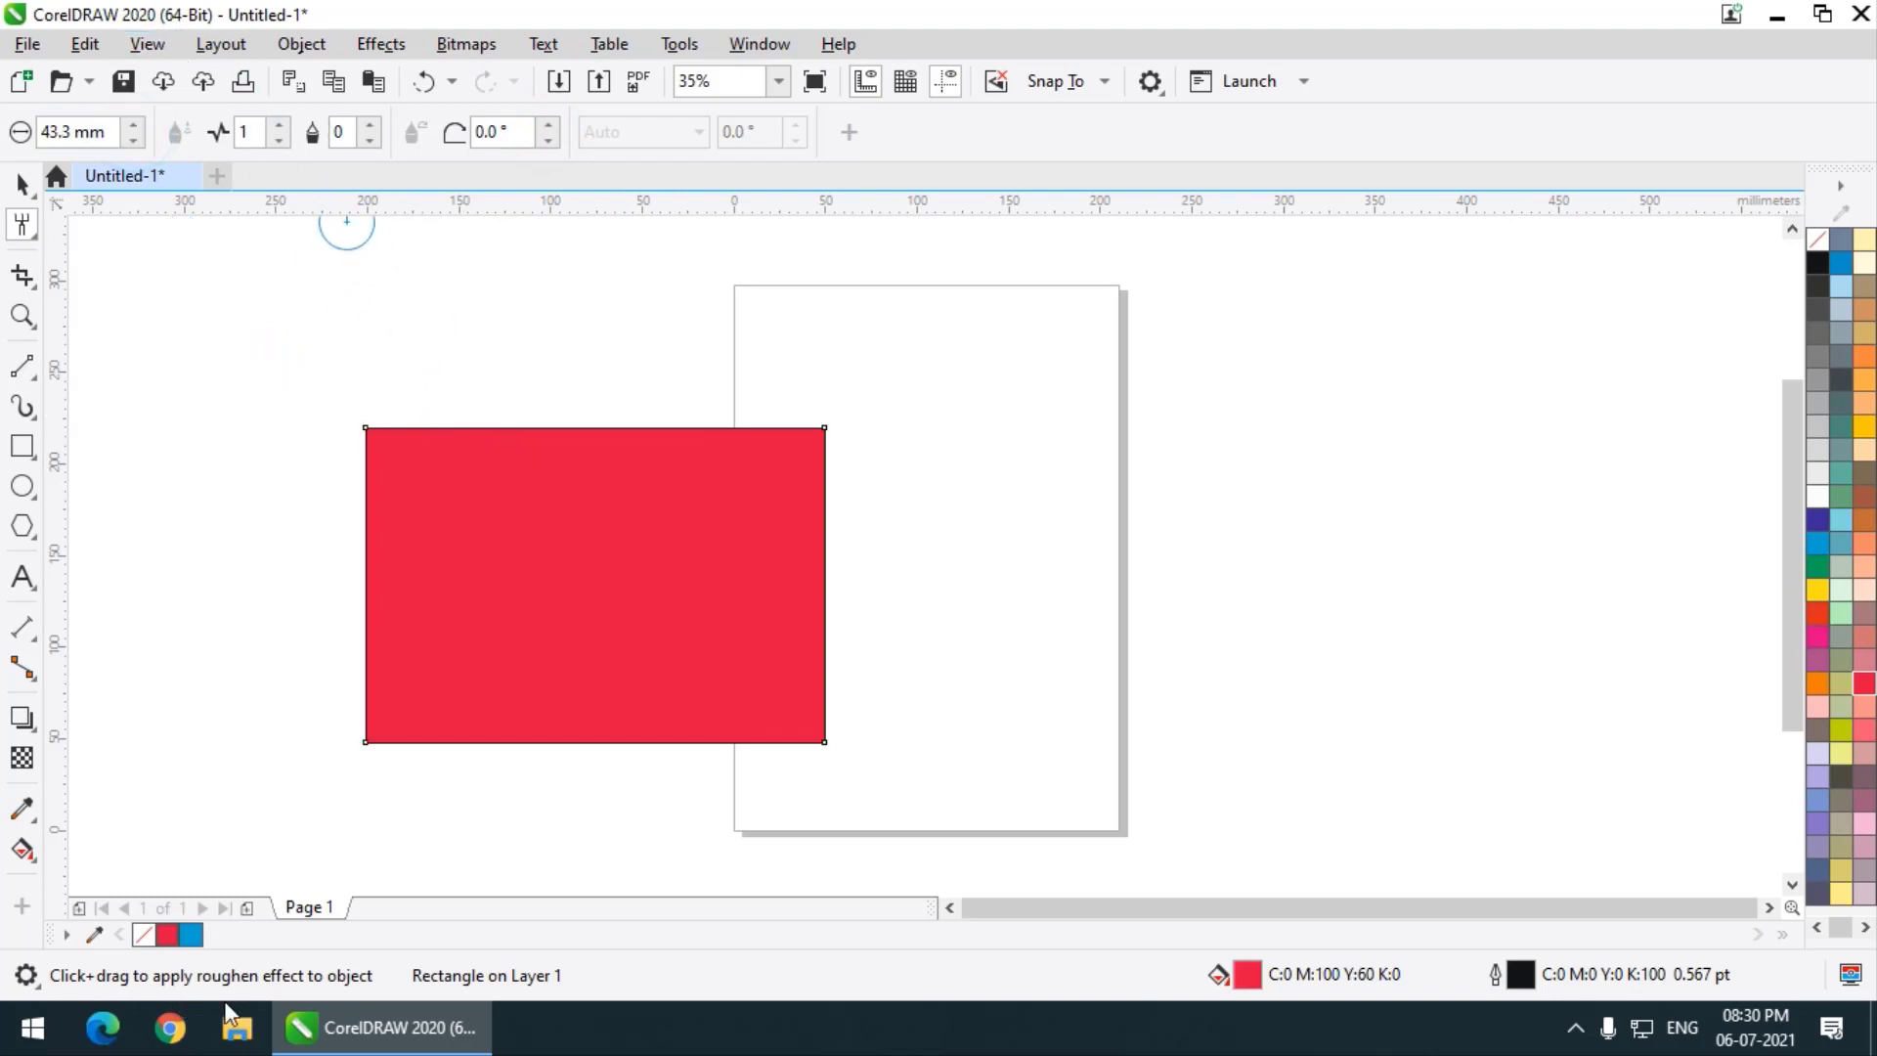
Try roughening the red rectangle along its top edge with the 0° pen tilt and undo the attempts
drag(402, 427, 826, 430)
mouse_move(345, 508)
mouse_down()
mouse_move(358, 758)
mouse_move(790, 752)
mouse_move(813, 493)
mouse_up()
key(ctrl+z)
key(ctrl+z)
key(ctrl+z)
key(ctrl+z)
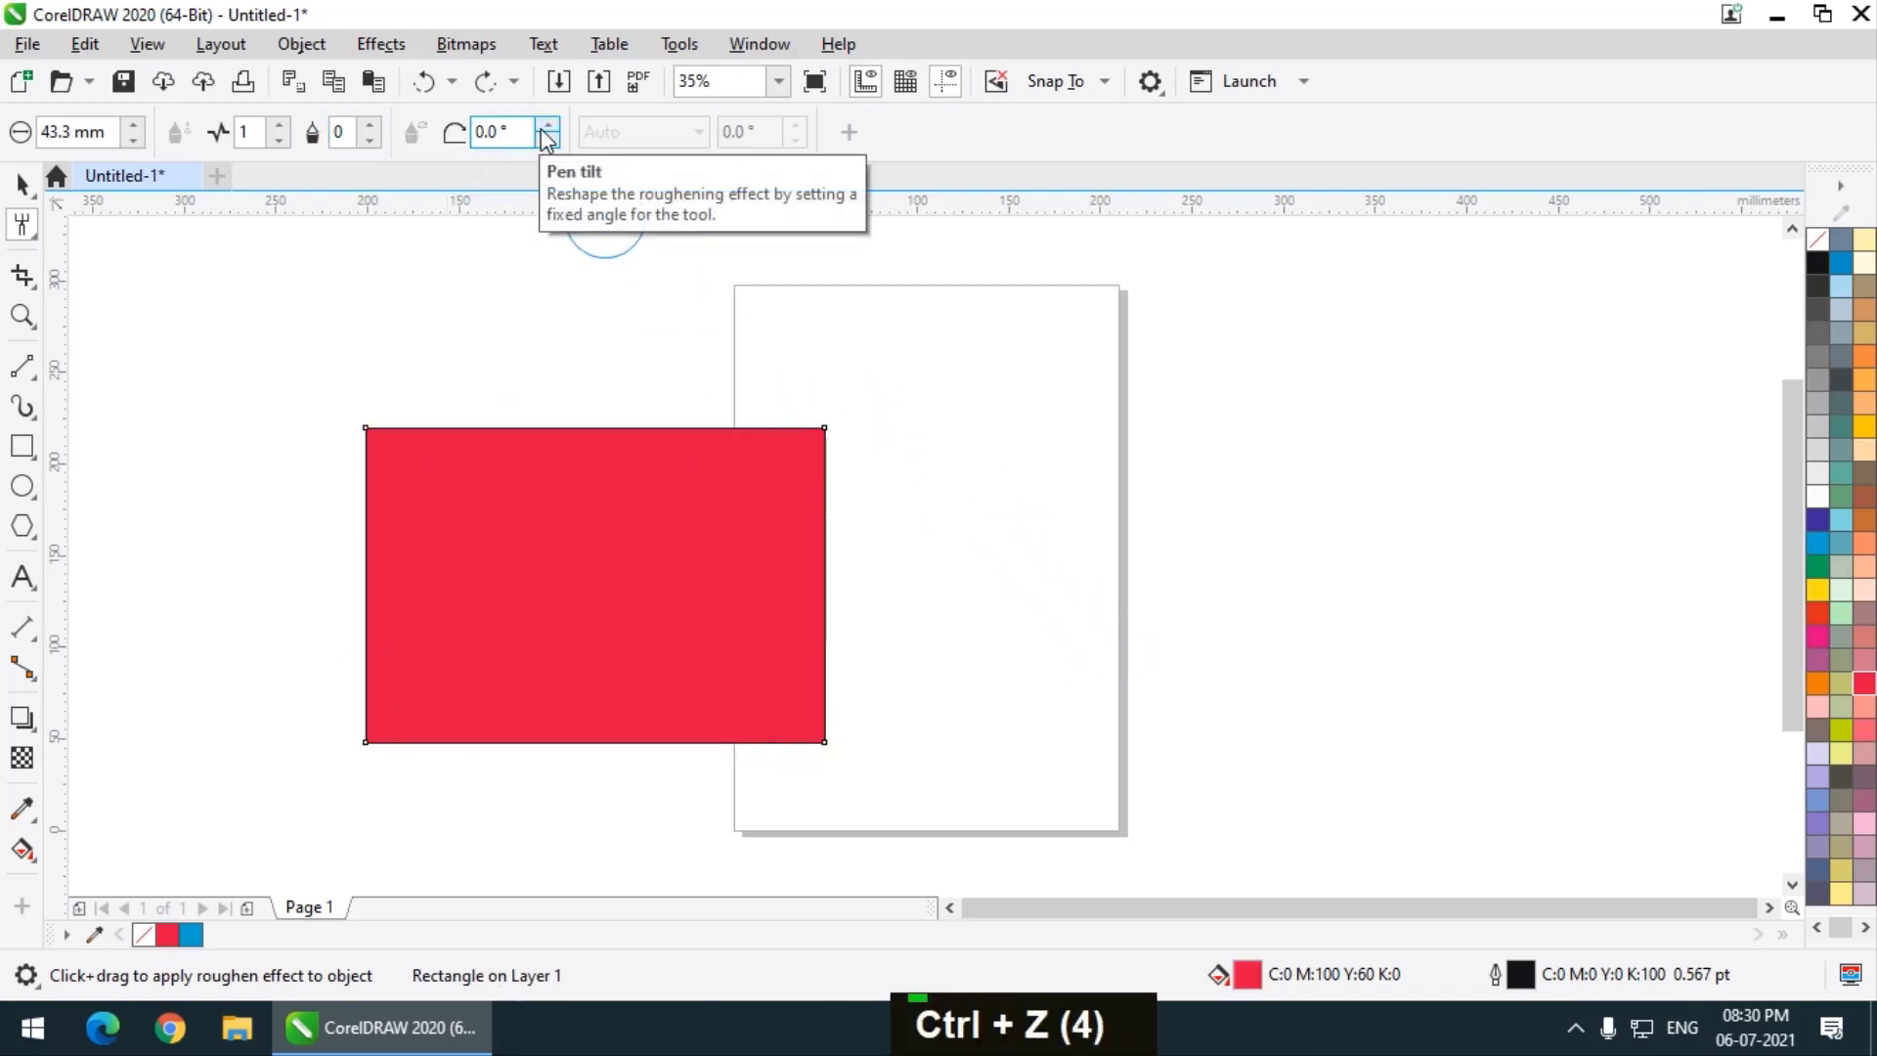
Set the Roughen pen tilt to 61° and roughen the rectangle's top edge, the upper part of its right edge and its bottom edge
drag(553, 132, 570, 72)
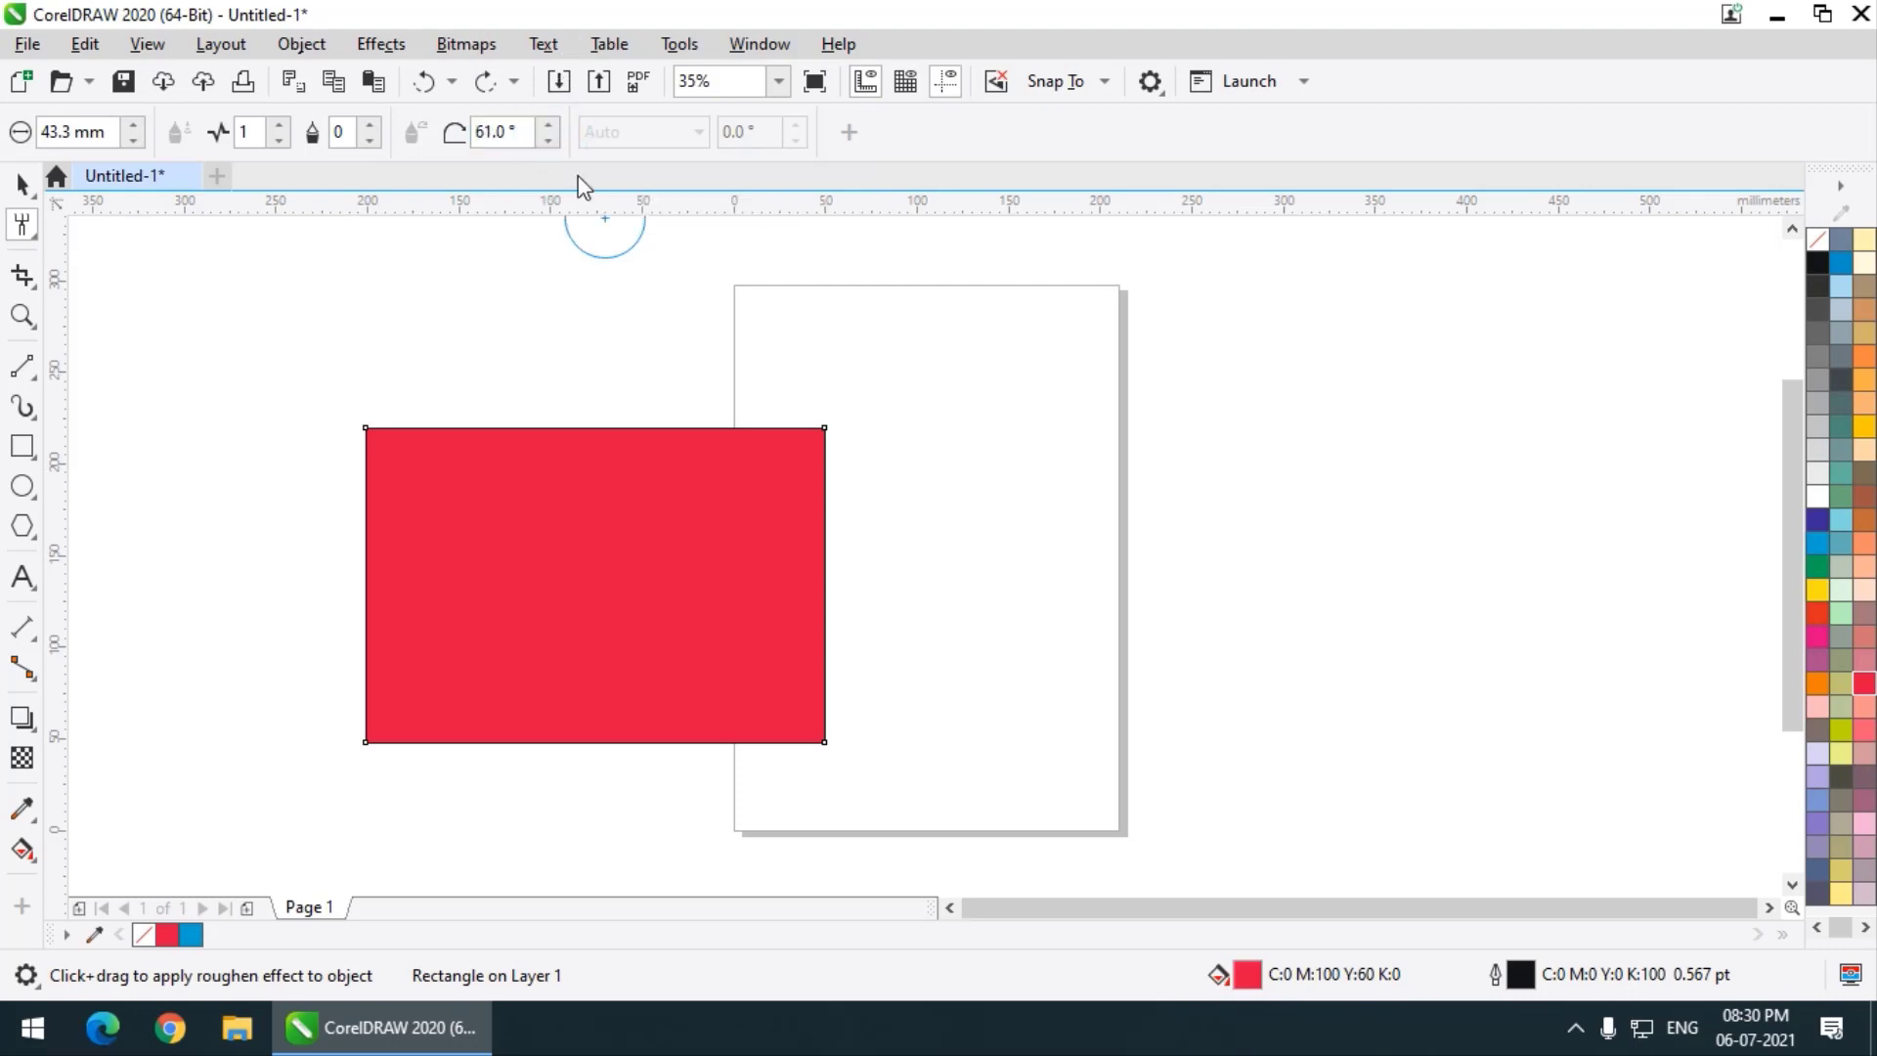
scroll(434, 449, up, 2)
mouse_move(378, 414)
mouse_down()
mouse_move(1236, 396)
mouse_move(1276, 675)
mouse_up()
scroll(696, 341, down, 2)
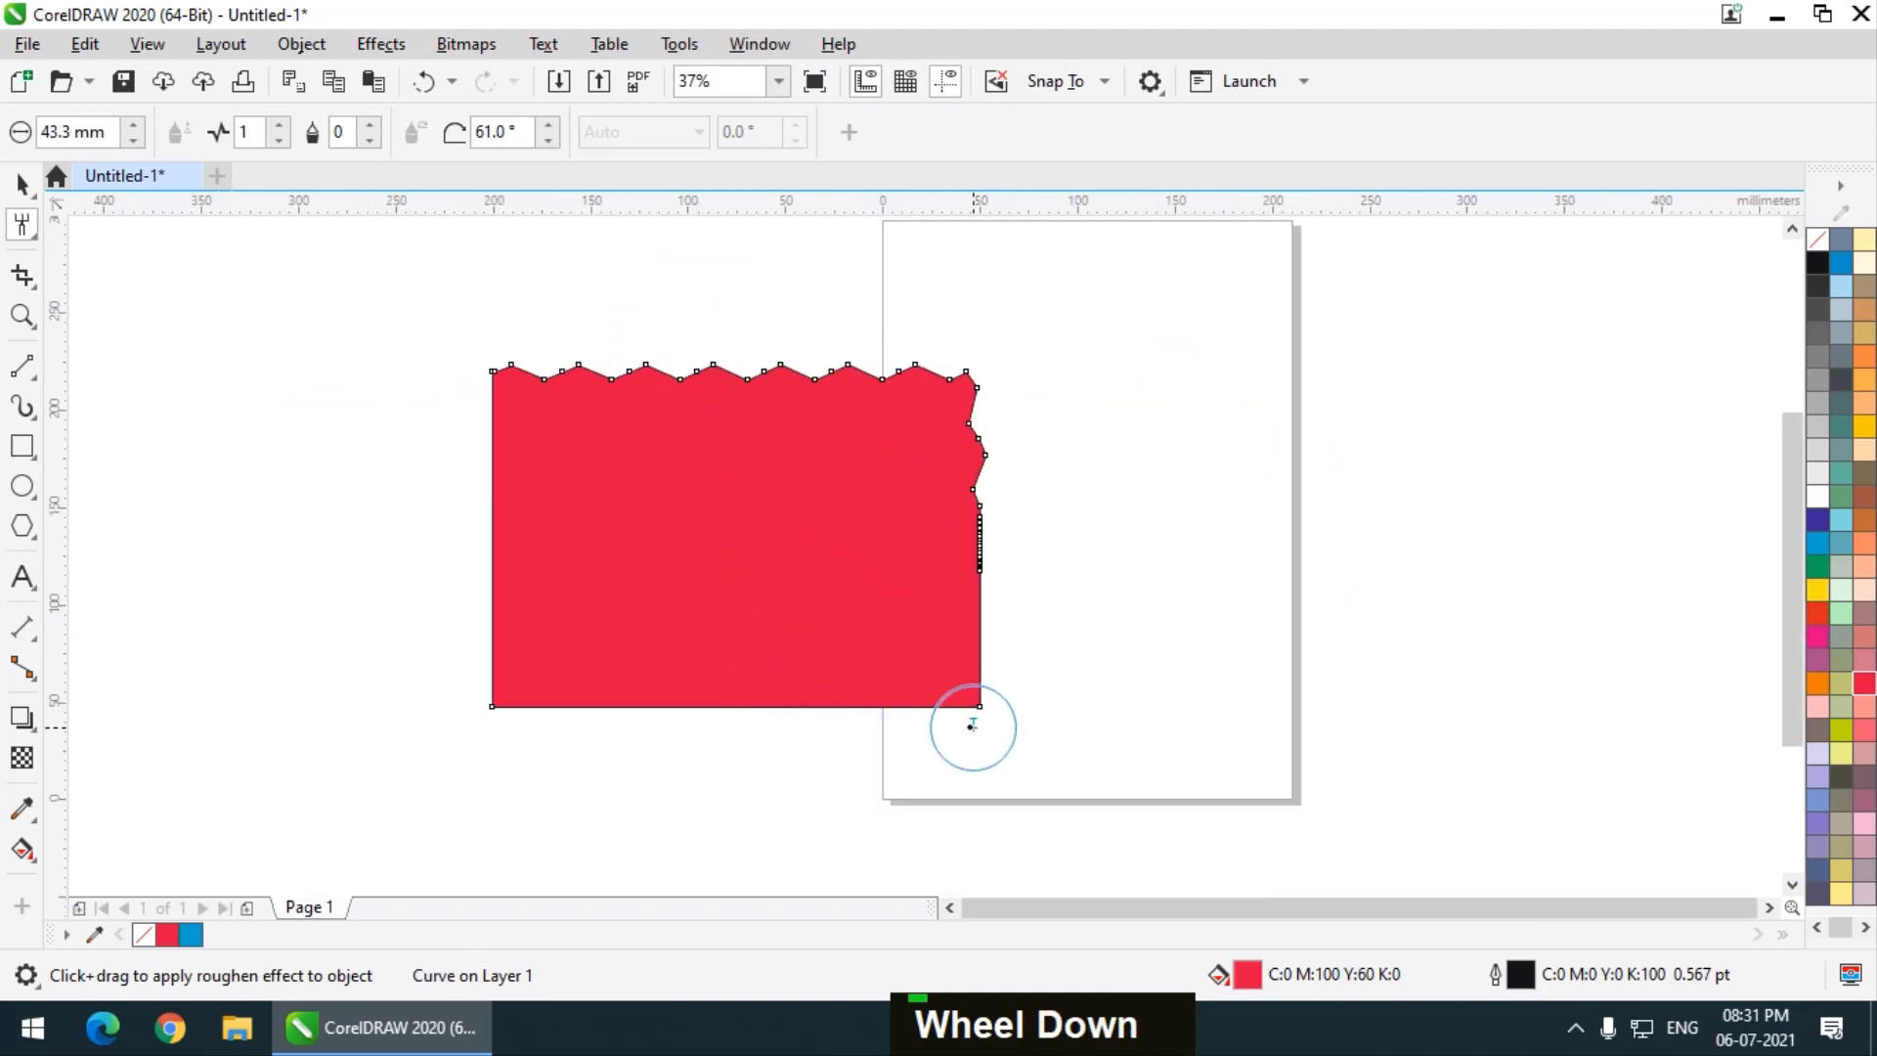
mouse_move(972, 720)
mouse_down()
mouse_move(506, 717)
mouse_move(497, 685)
mouse_up()
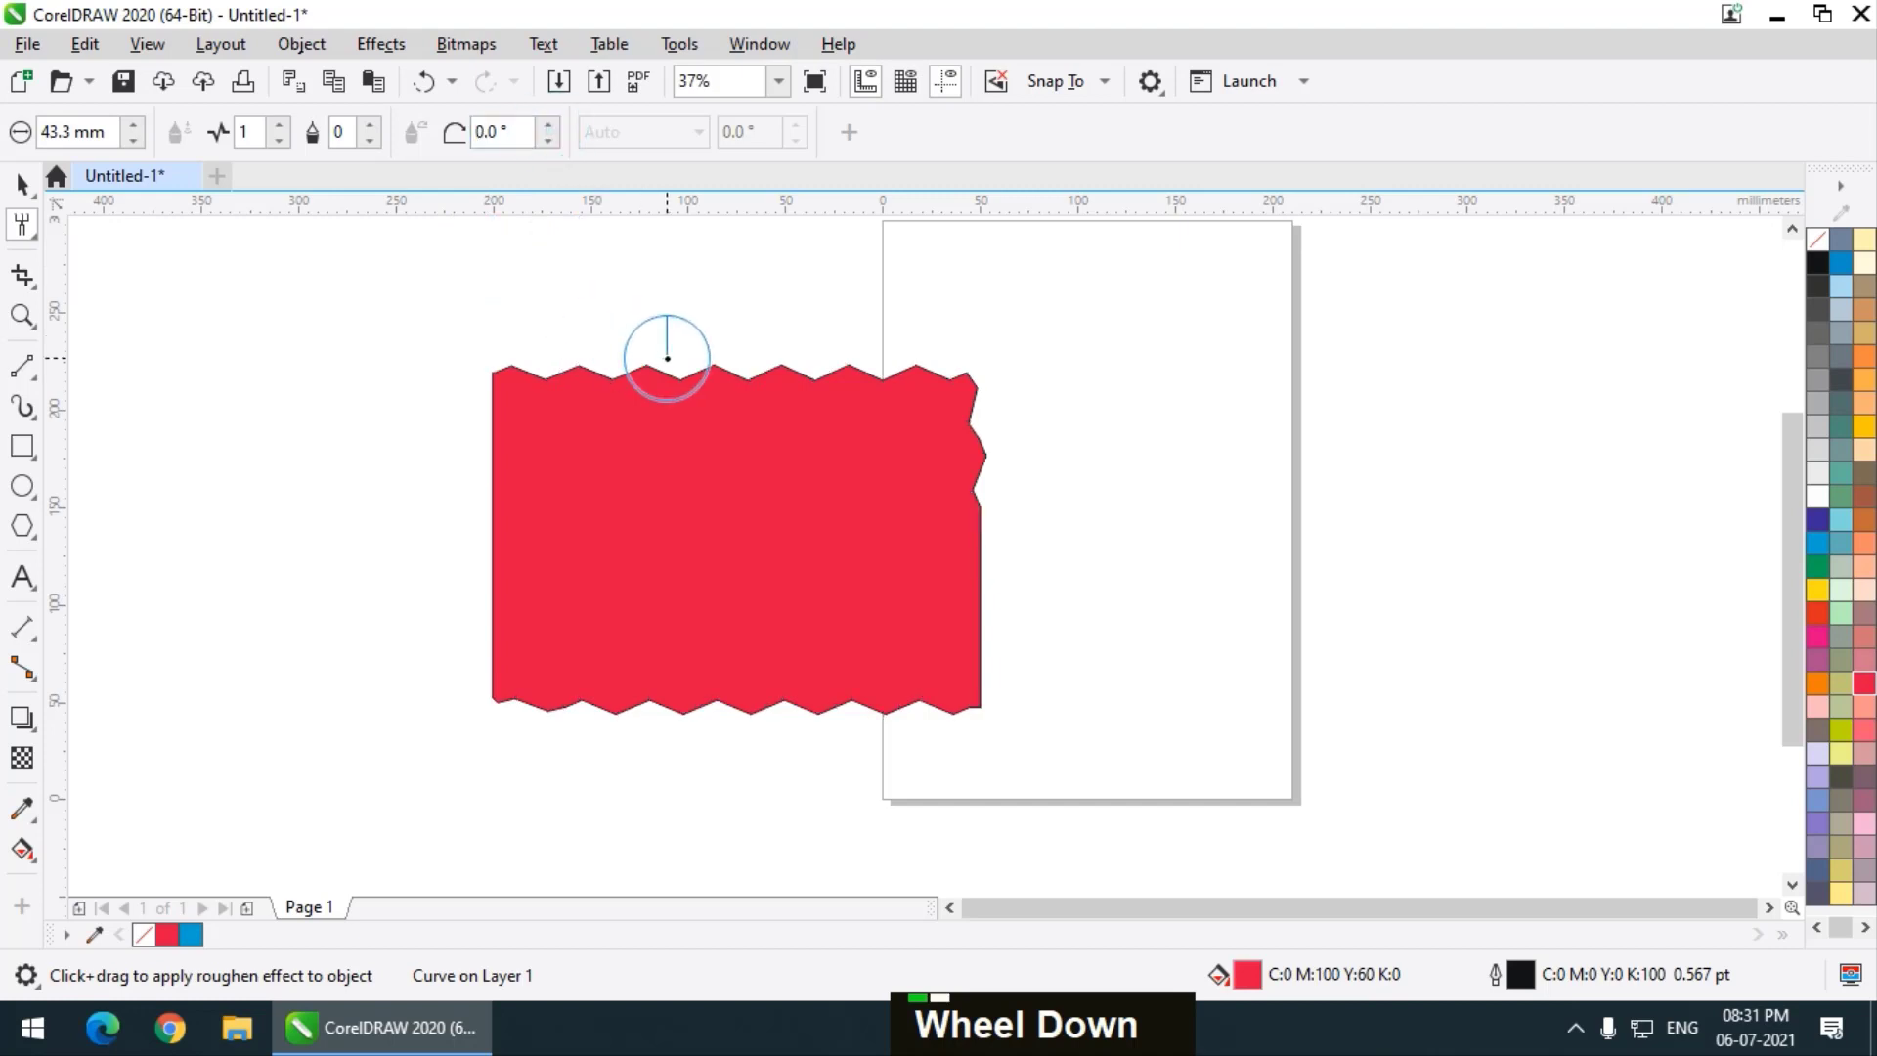
Undo the low-spiked roughening, try a stroke along the rectangle's outline with pen tilt 0°, and undo it
key(ctrl+z)
key(ctrl+z)
mouse_move(534, 375)
mouse_down()
mouse_move(981, 372)
mouse_move(980, 697)
mouse_move(544, 706)
mouse_move(476, 688)
mouse_move(489, 518)
mouse_up()
key(ctrl+z)
key(ctrl+z)
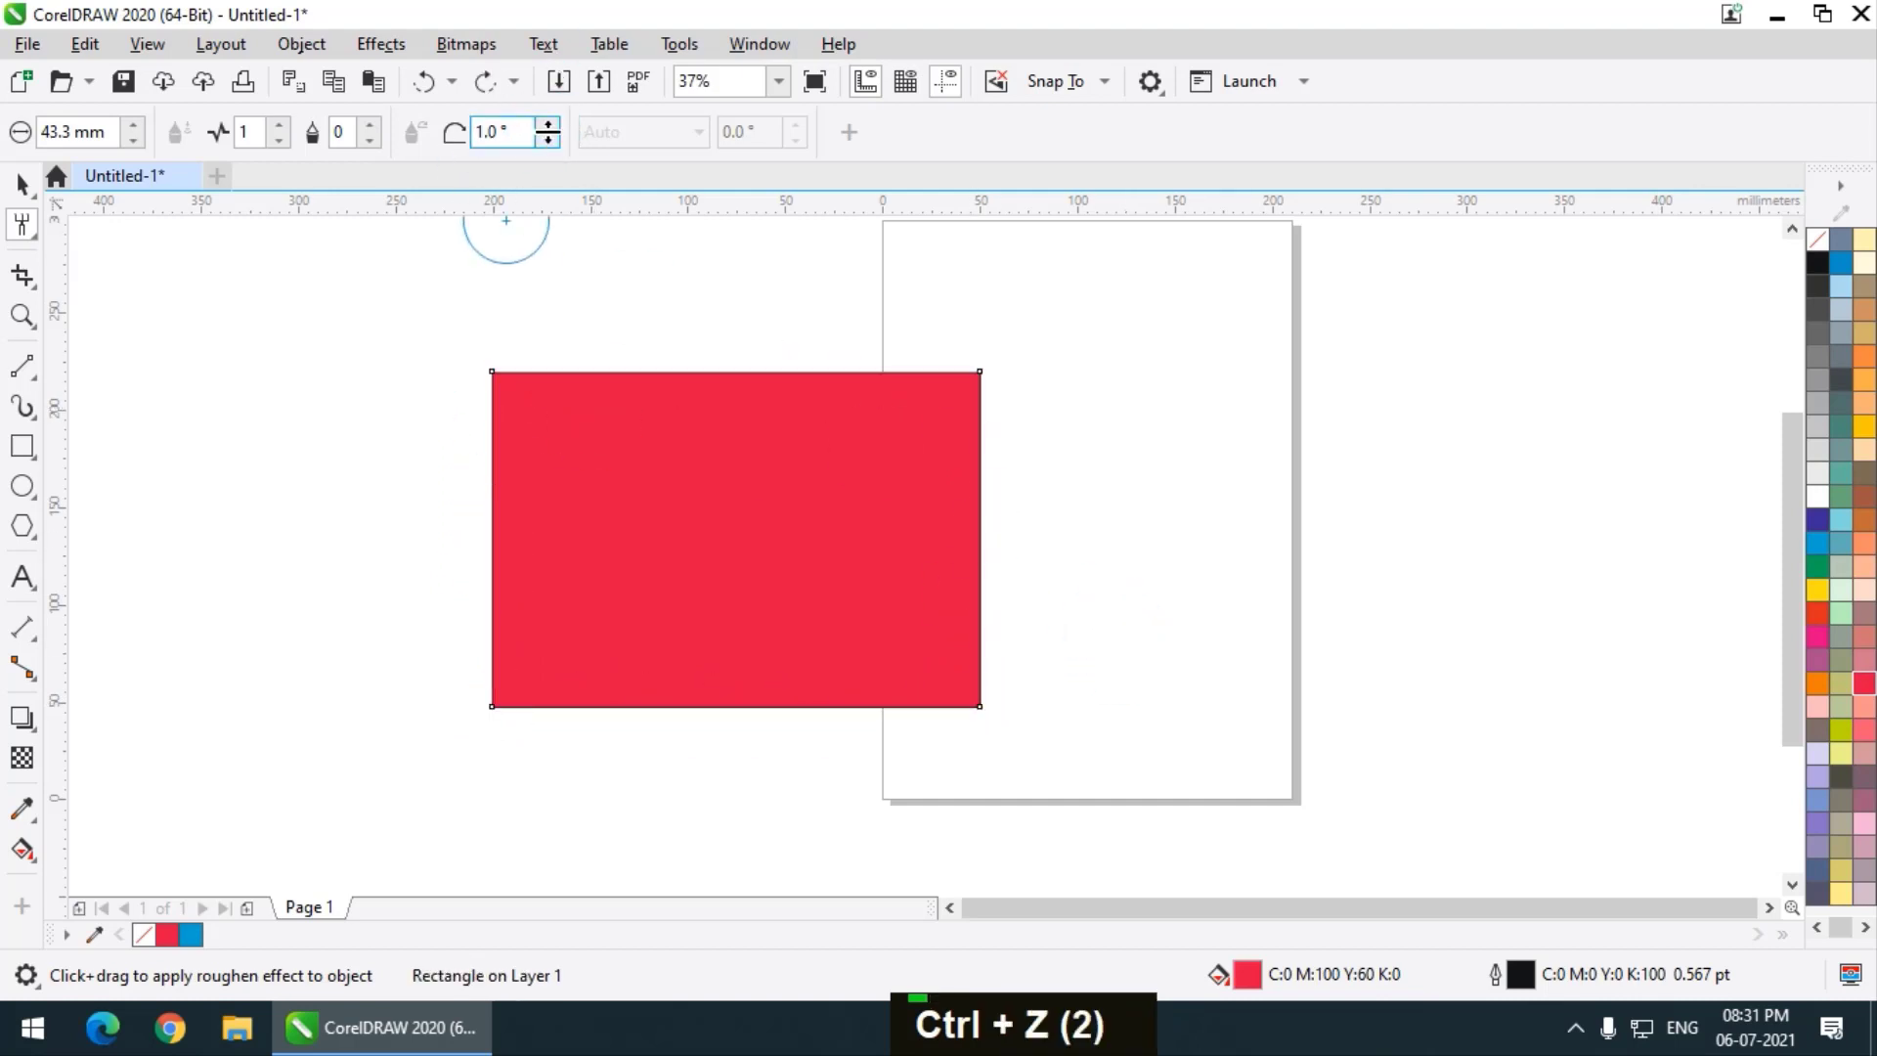
Try roughening the rectangle's top edge with the pen tilt raised to 58° and undo the stroke
drag(546, 131, 550, 41)
drag(544, 377, 983, 386)
key(ctrl+z)
key(ctrl+z)
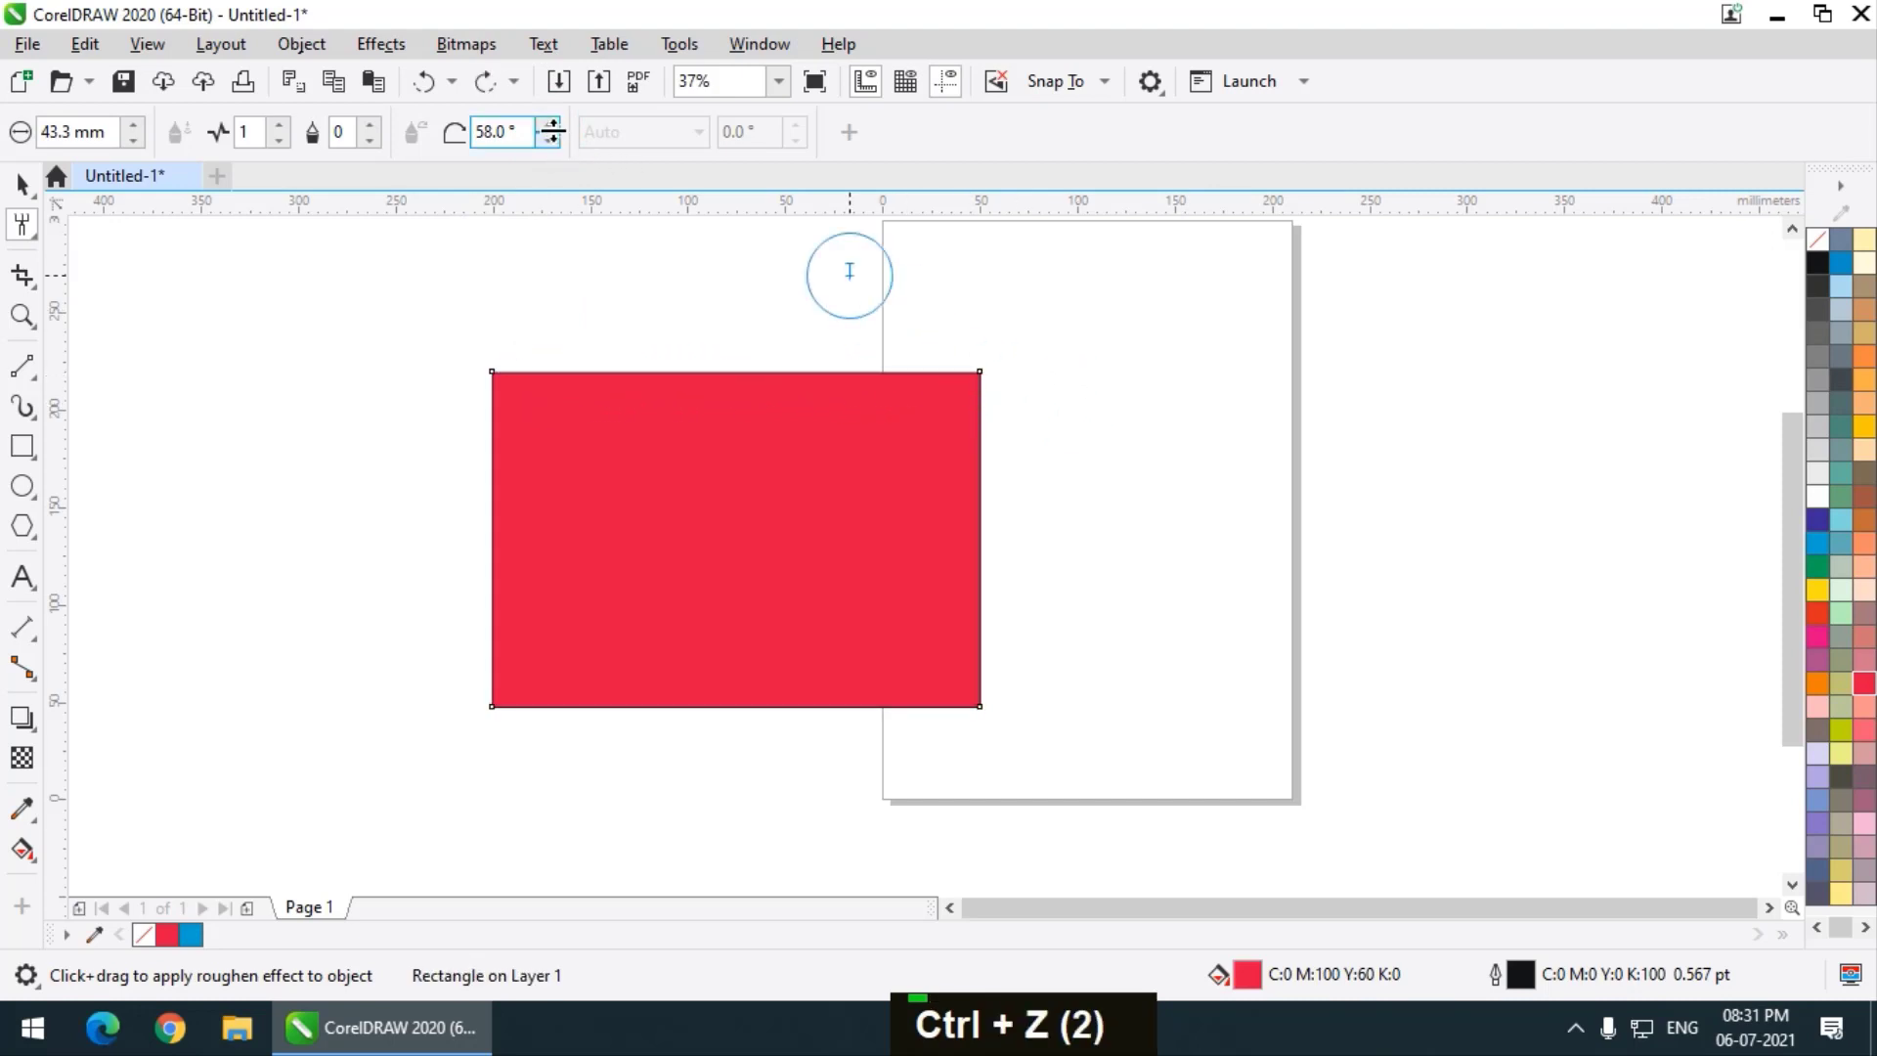
Set the Roughen pen tilt back to 0° and the frequency of spikes to 3
drag(552, 131, 619, 332)
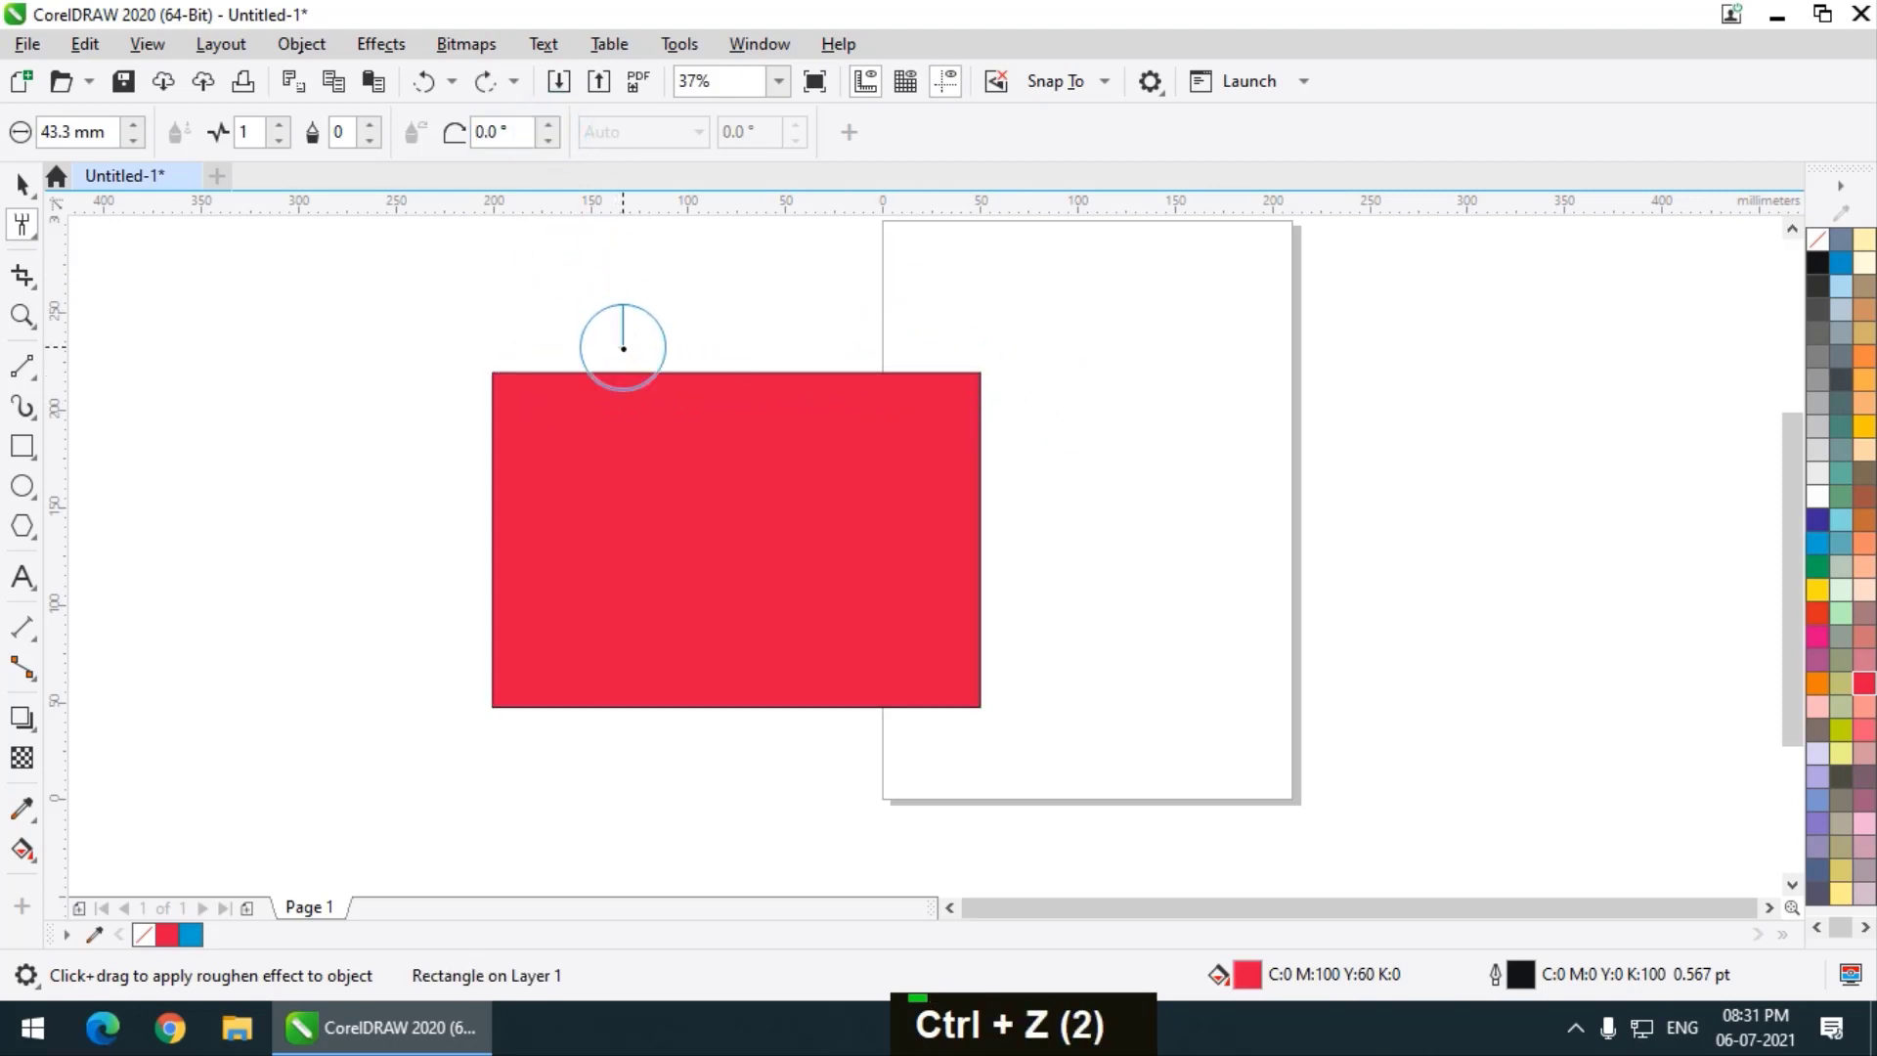
click(281, 127)
click(281, 127)
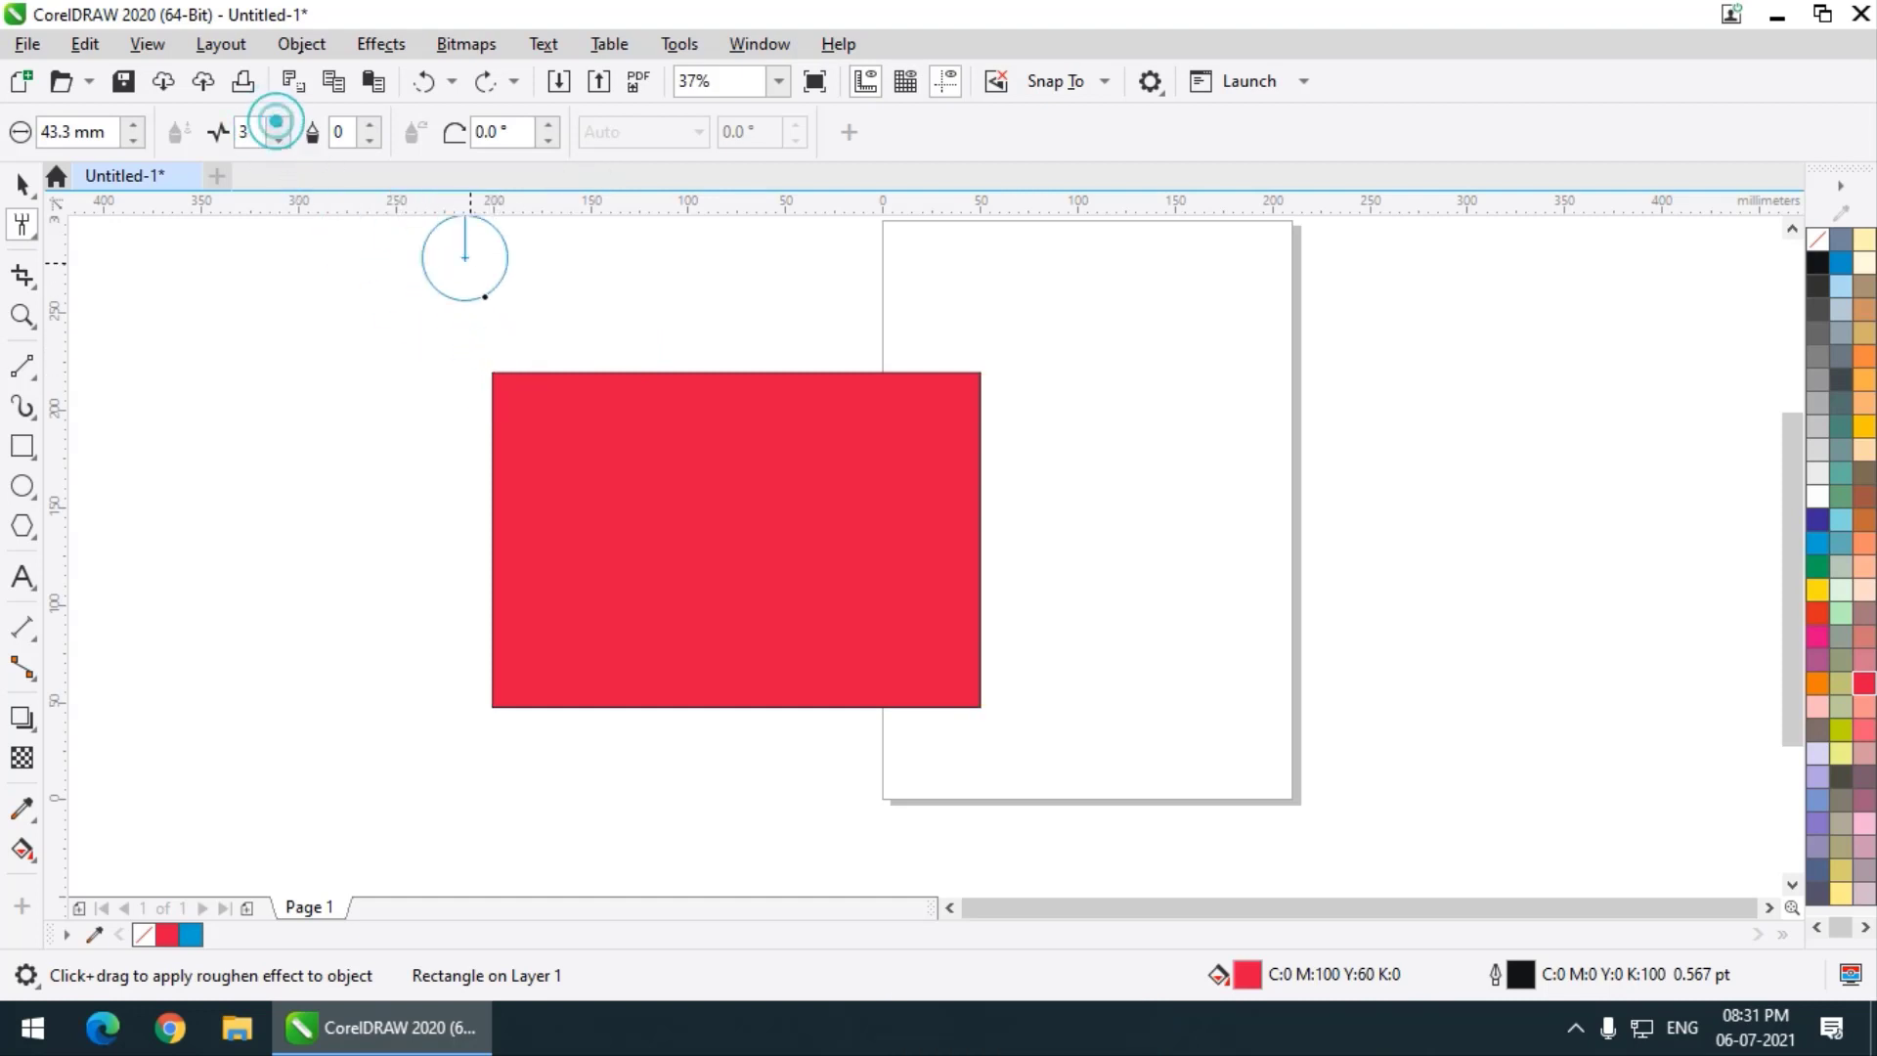
Try roughening all four edges of the rectangle with dense spikes and undo the result
mouse_move(502, 377)
mouse_down()
mouse_move(854, 372)
mouse_move(1005, 536)
mouse_move(988, 678)
mouse_move(613, 695)
mouse_move(486, 548)
mouse_move(491, 391)
mouse_up()
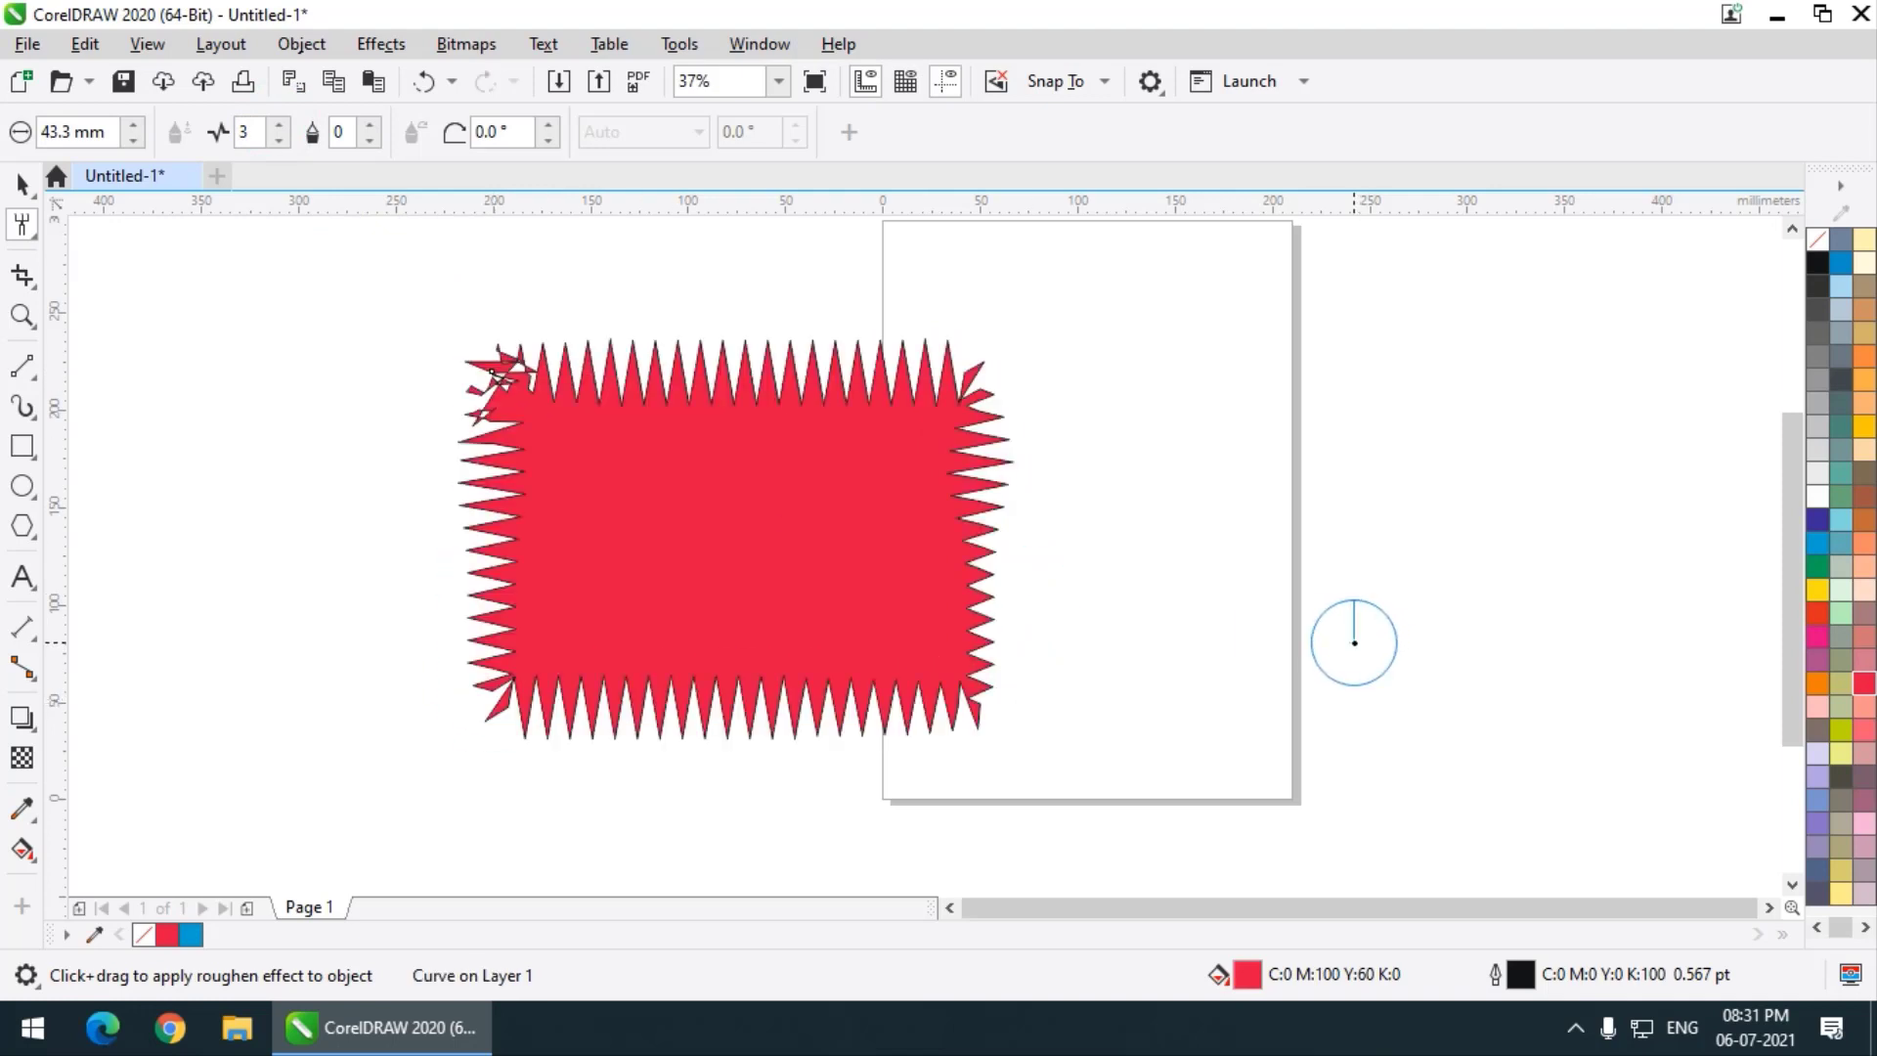
key(ctrl+z)
key(ctrl+z)
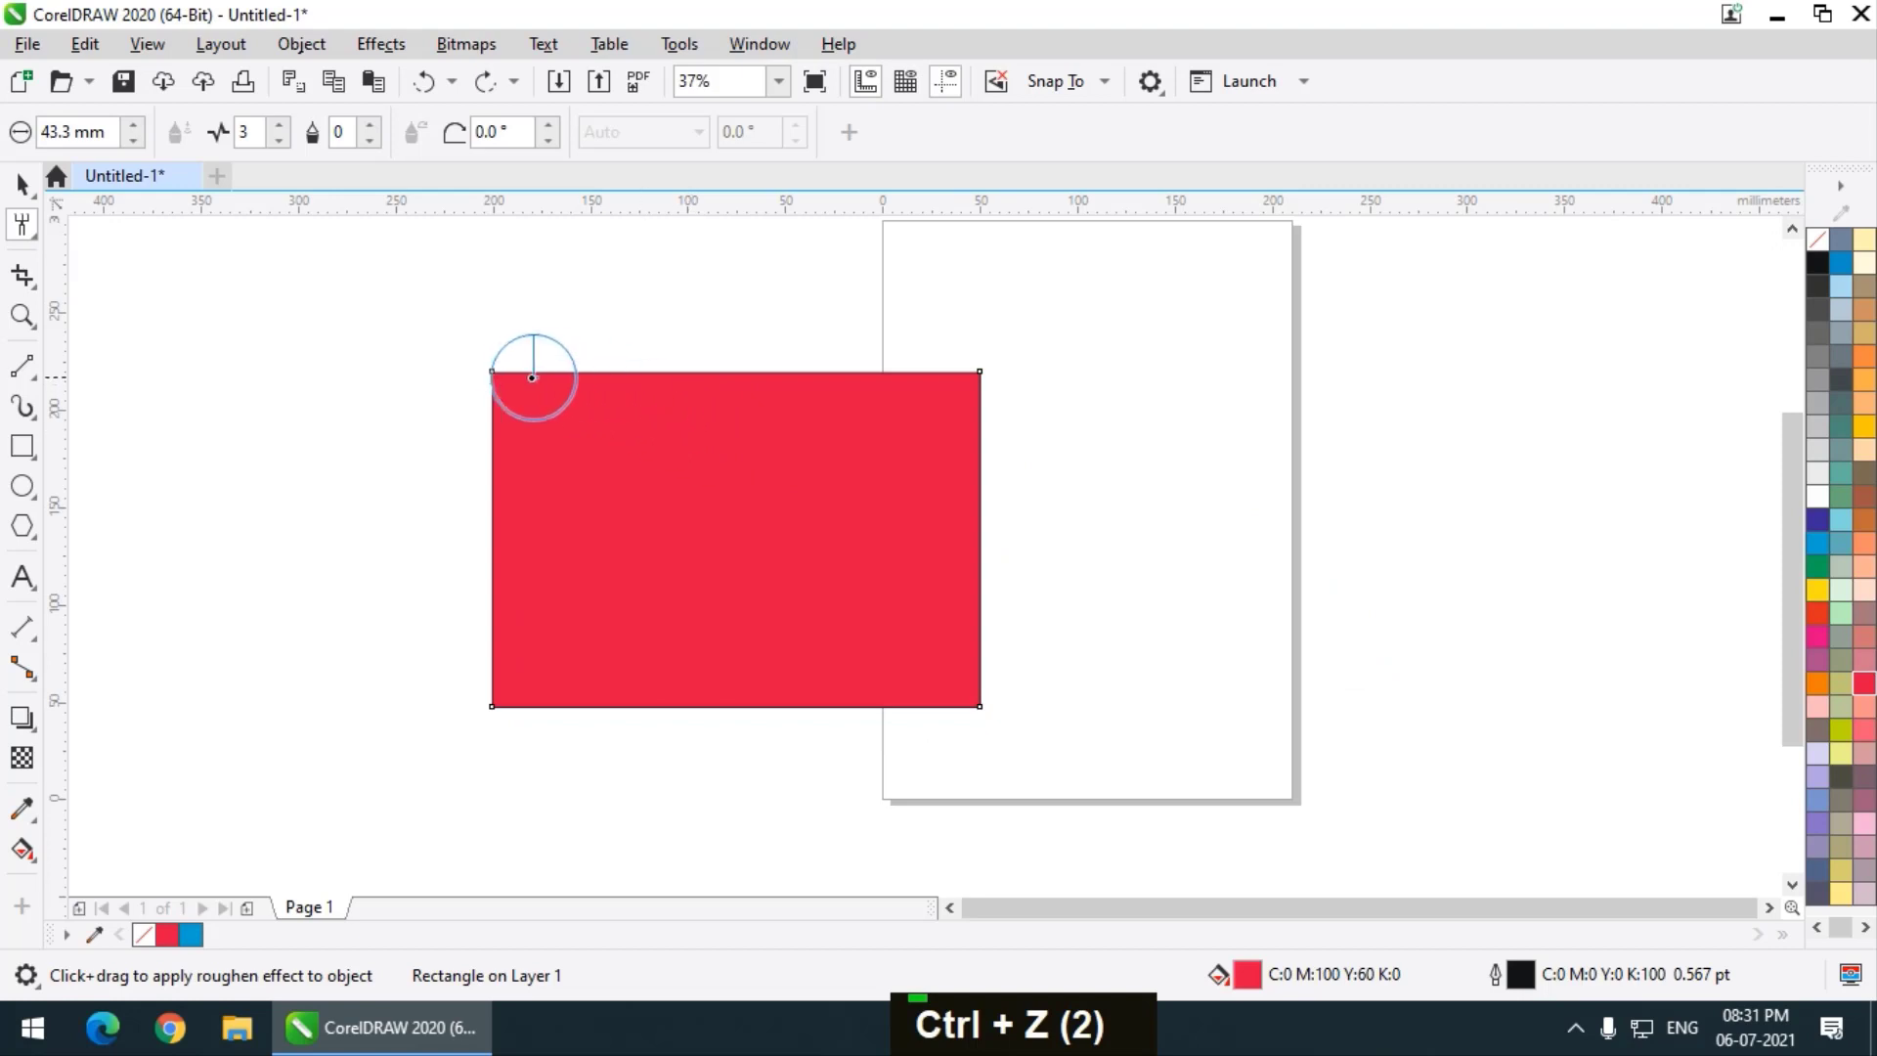
Try roughening only the rectangle's top edge at spike frequency 3, inspect the spikes up close, and undo the stroke
mouse_move(532, 377)
mouse_down()
mouse_move(515, 376)
mouse_move(963, 389)
mouse_up()
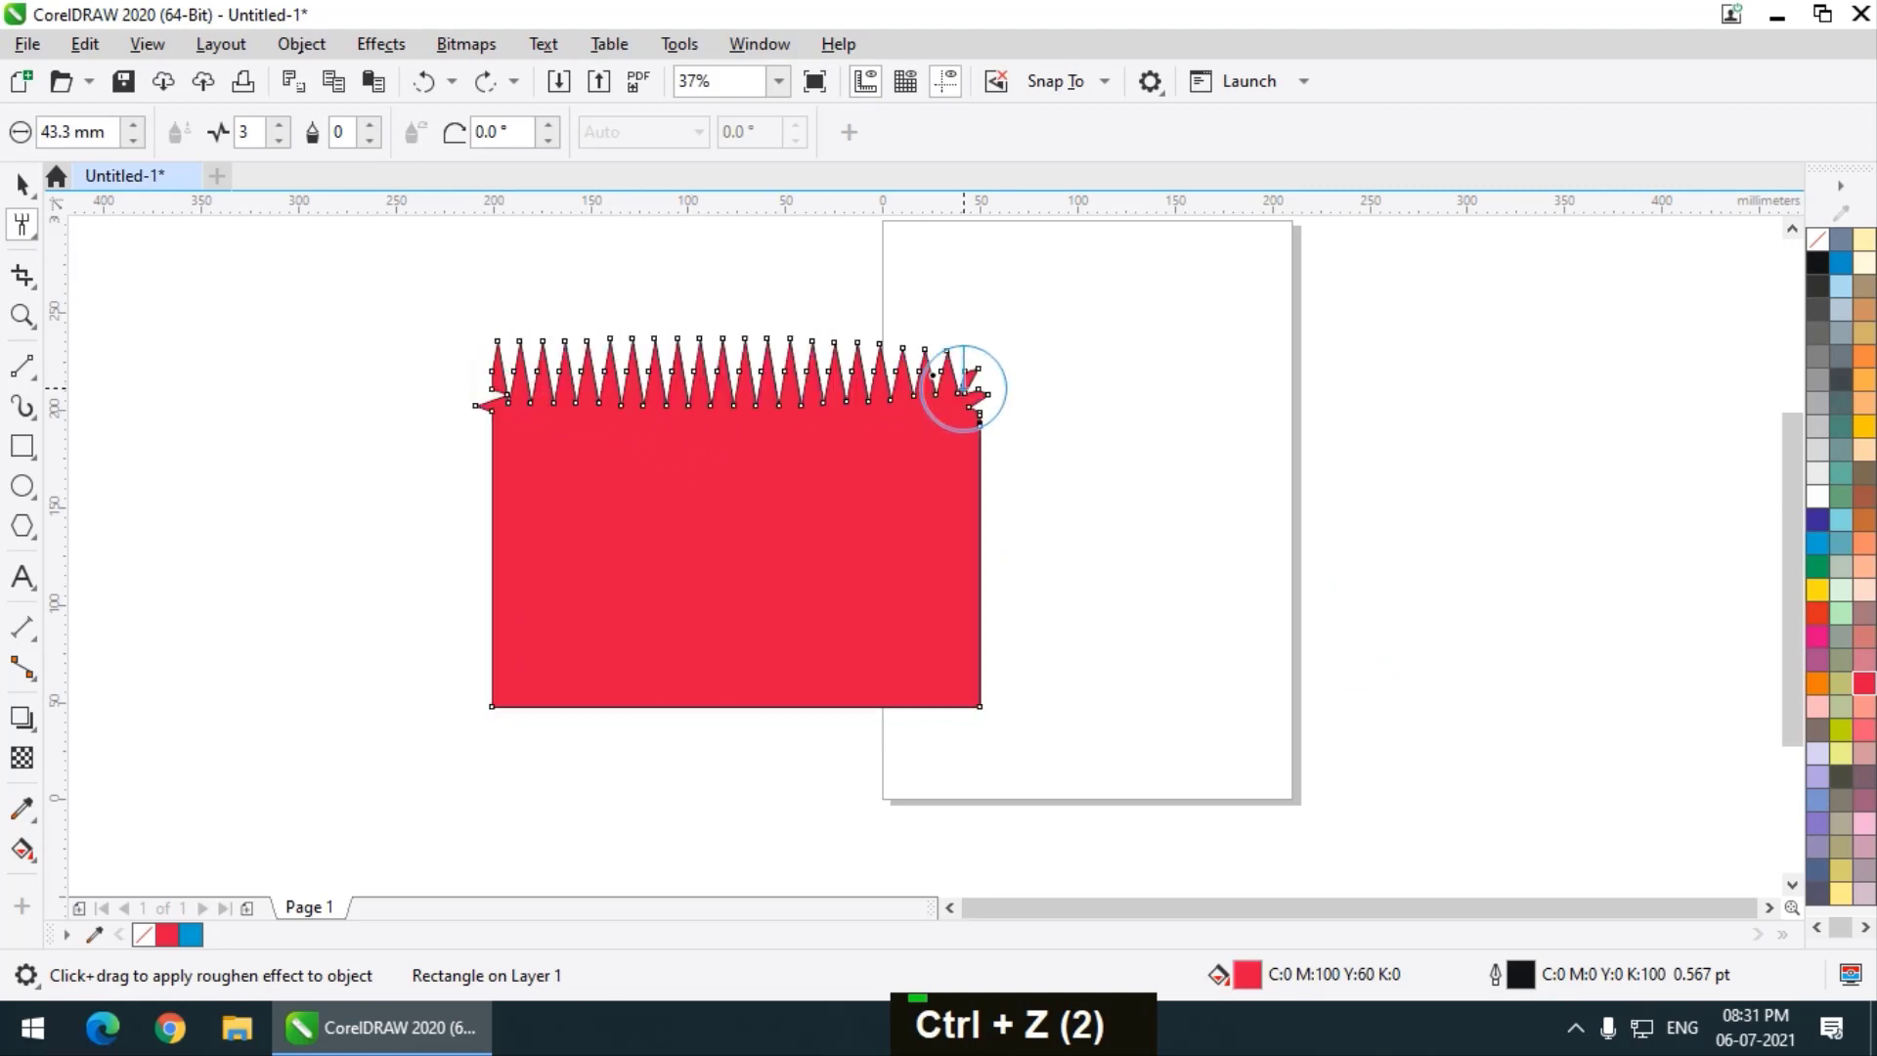
scroll(963, 388, up, 2)
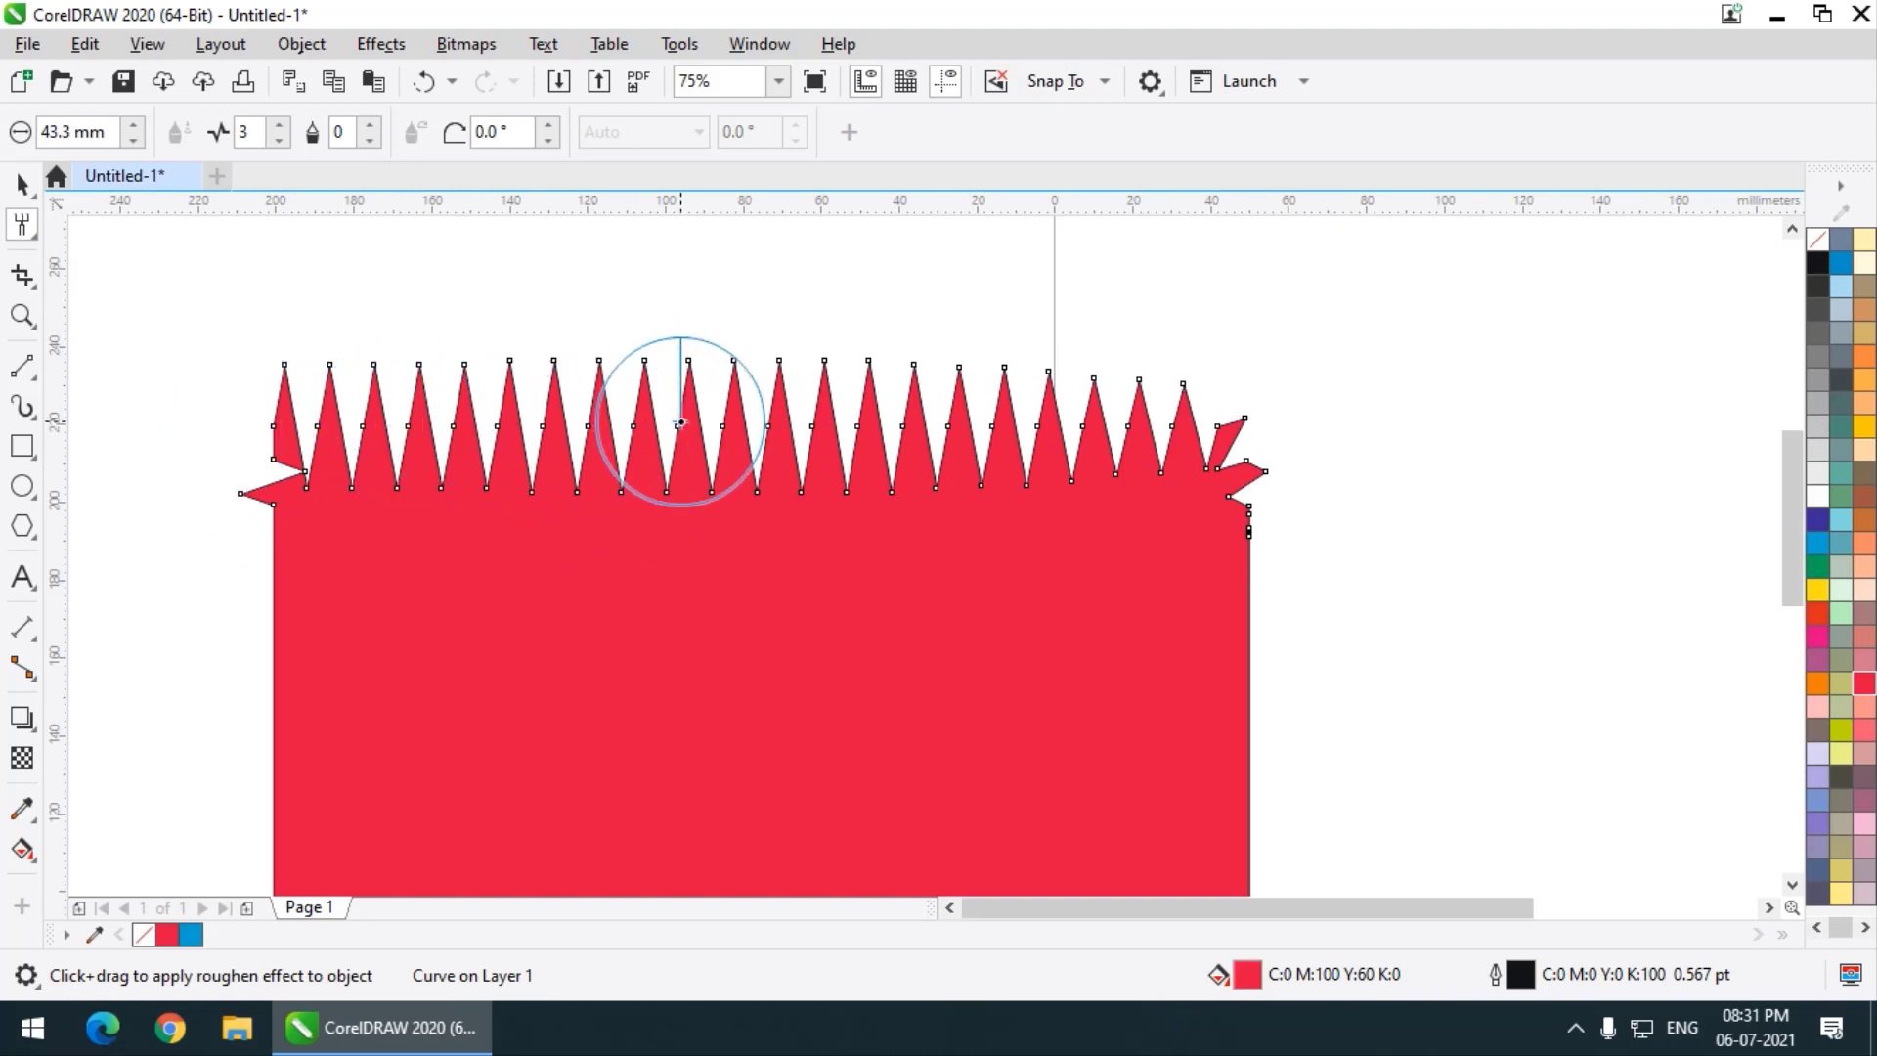
key(ctrl+z)
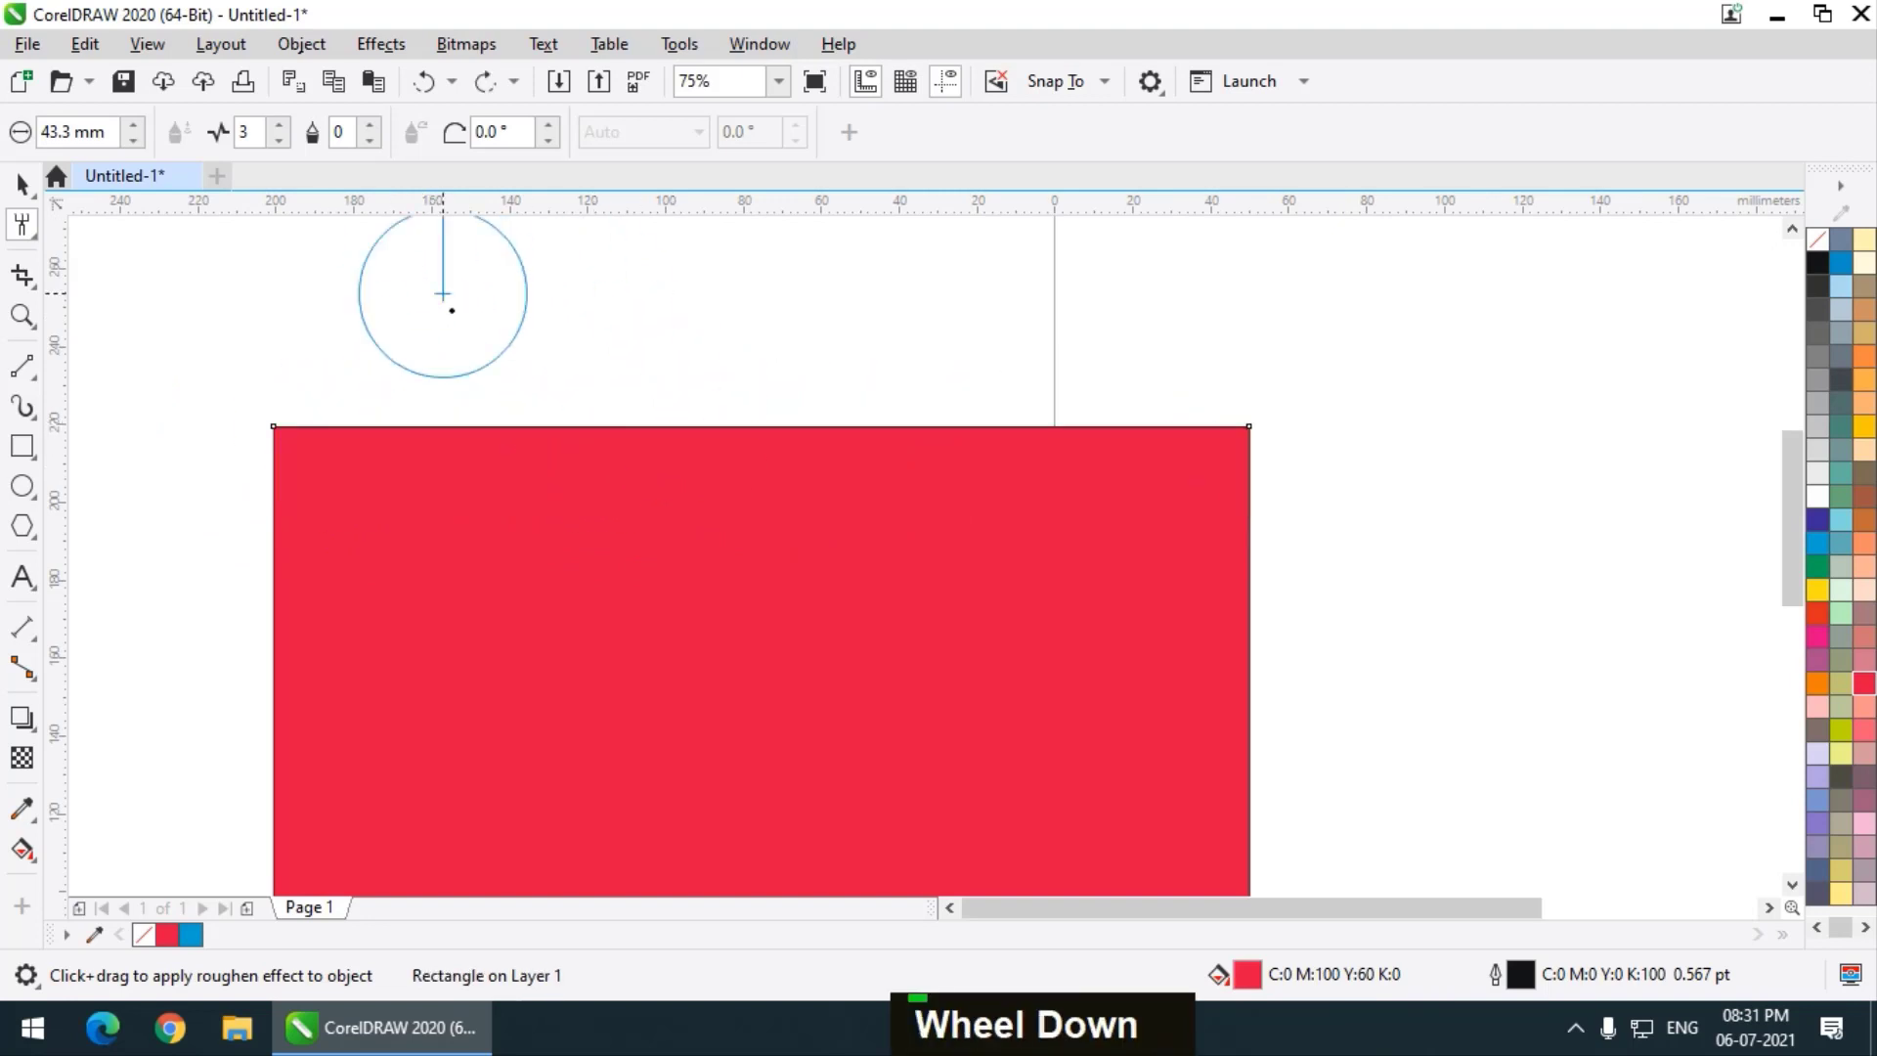
scroll(442, 381, down, 1)
scroll(440, 393, up, 1)
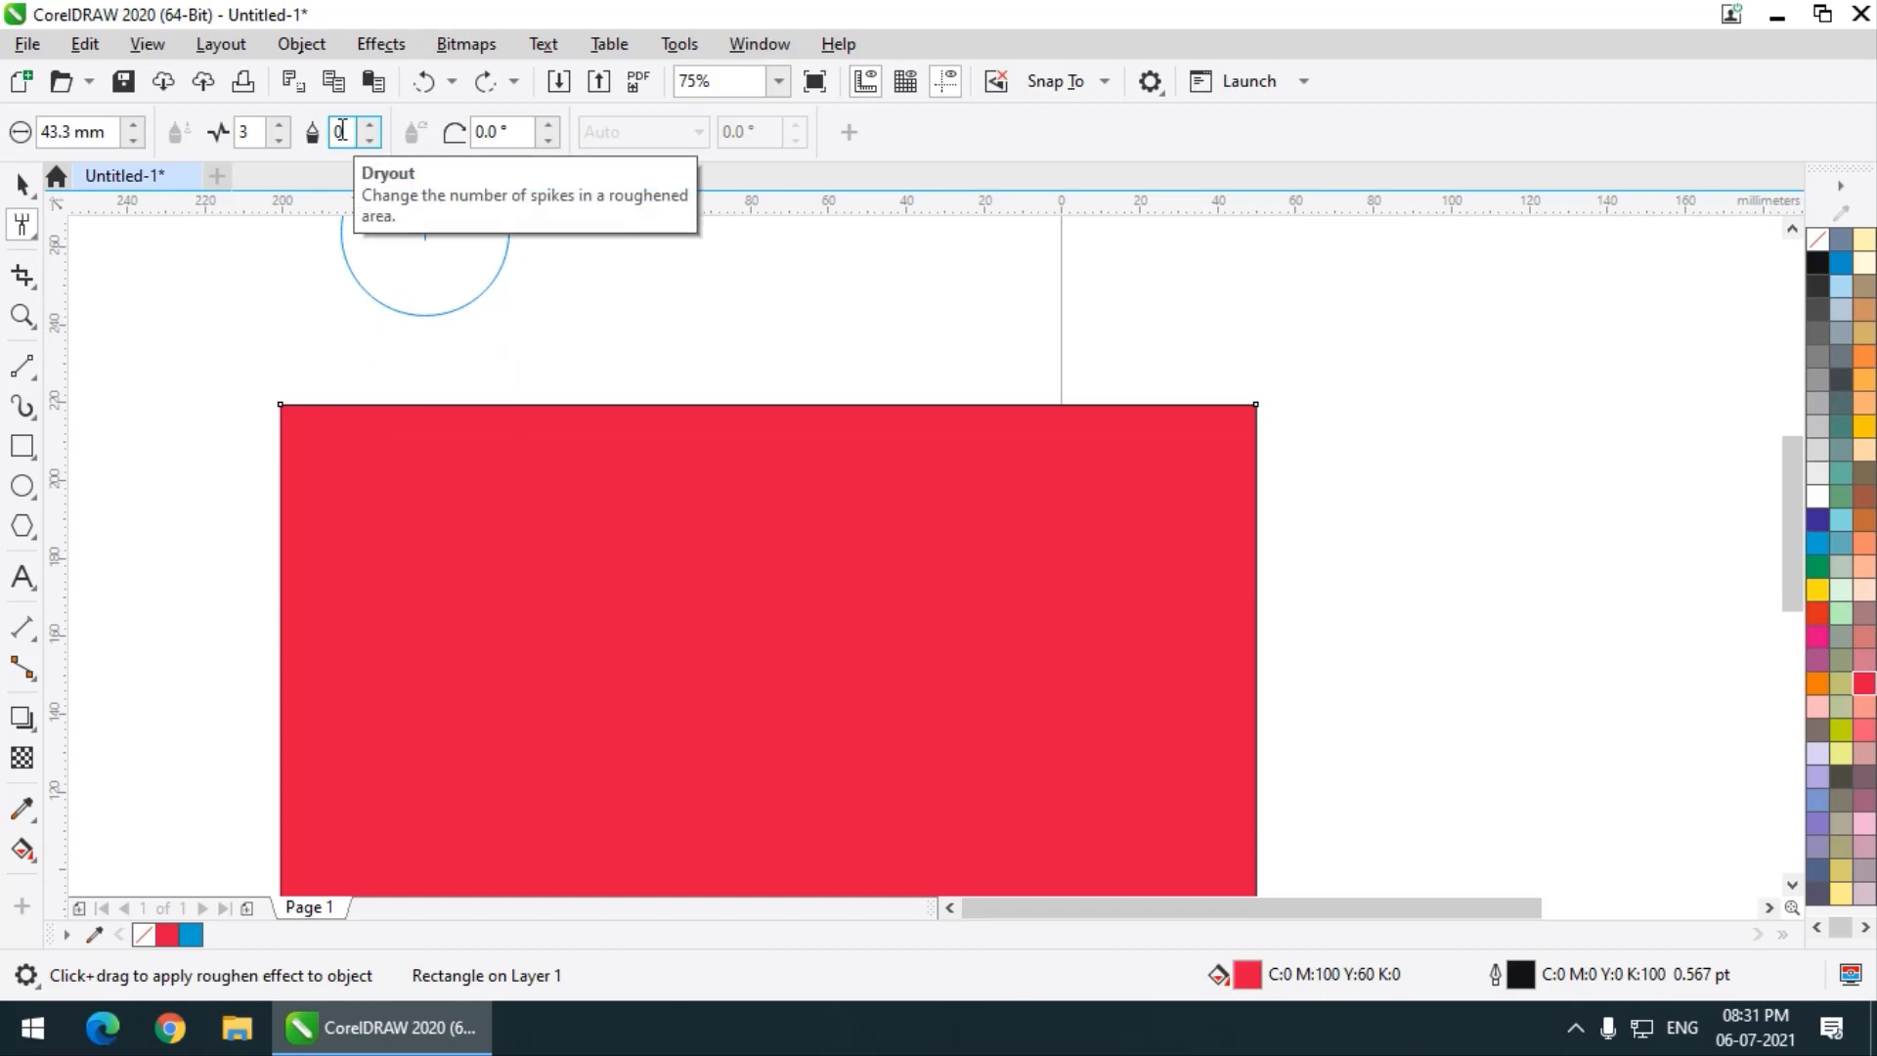
Set the Roughen dryout to 7, roughen the rectangle's top edge from left to right, and undo the stroke
click(373, 125)
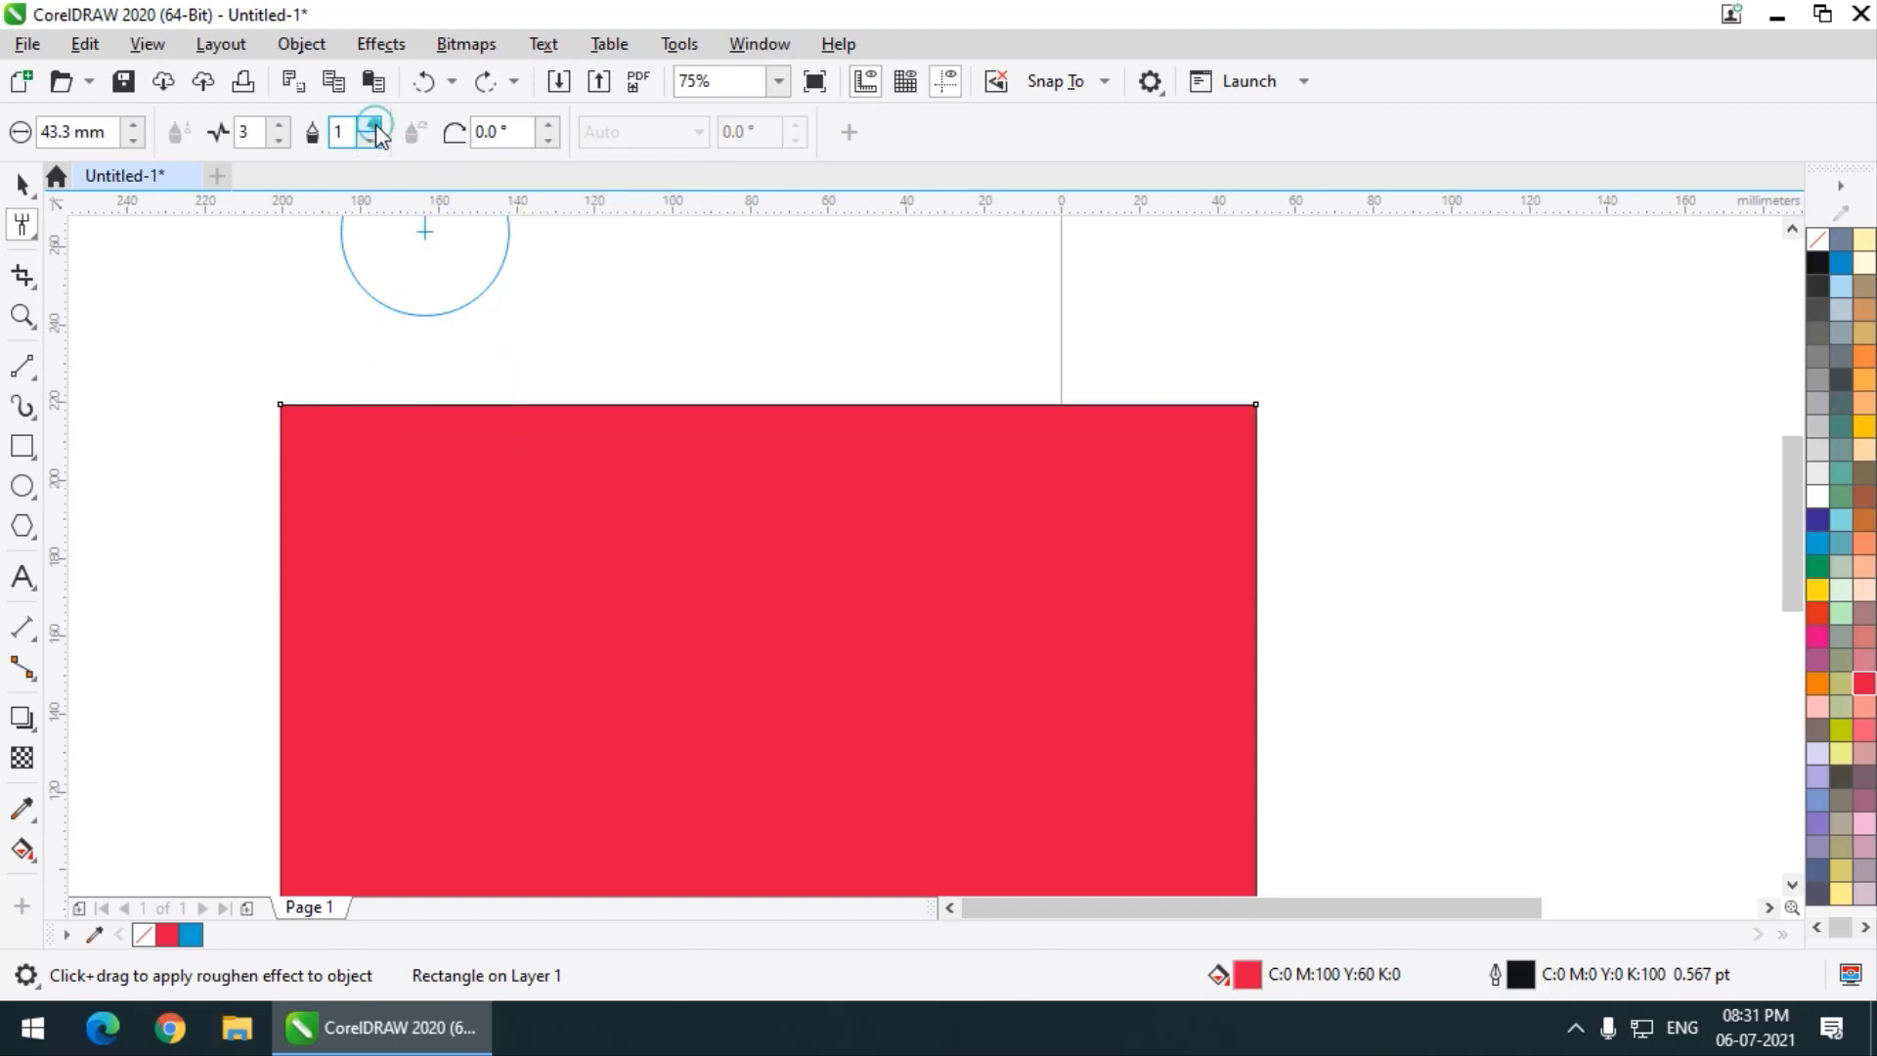
click(373, 125)
click(374, 125)
click(373, 125)
click(373, 126)
click(374, 125)
click(374, 126)
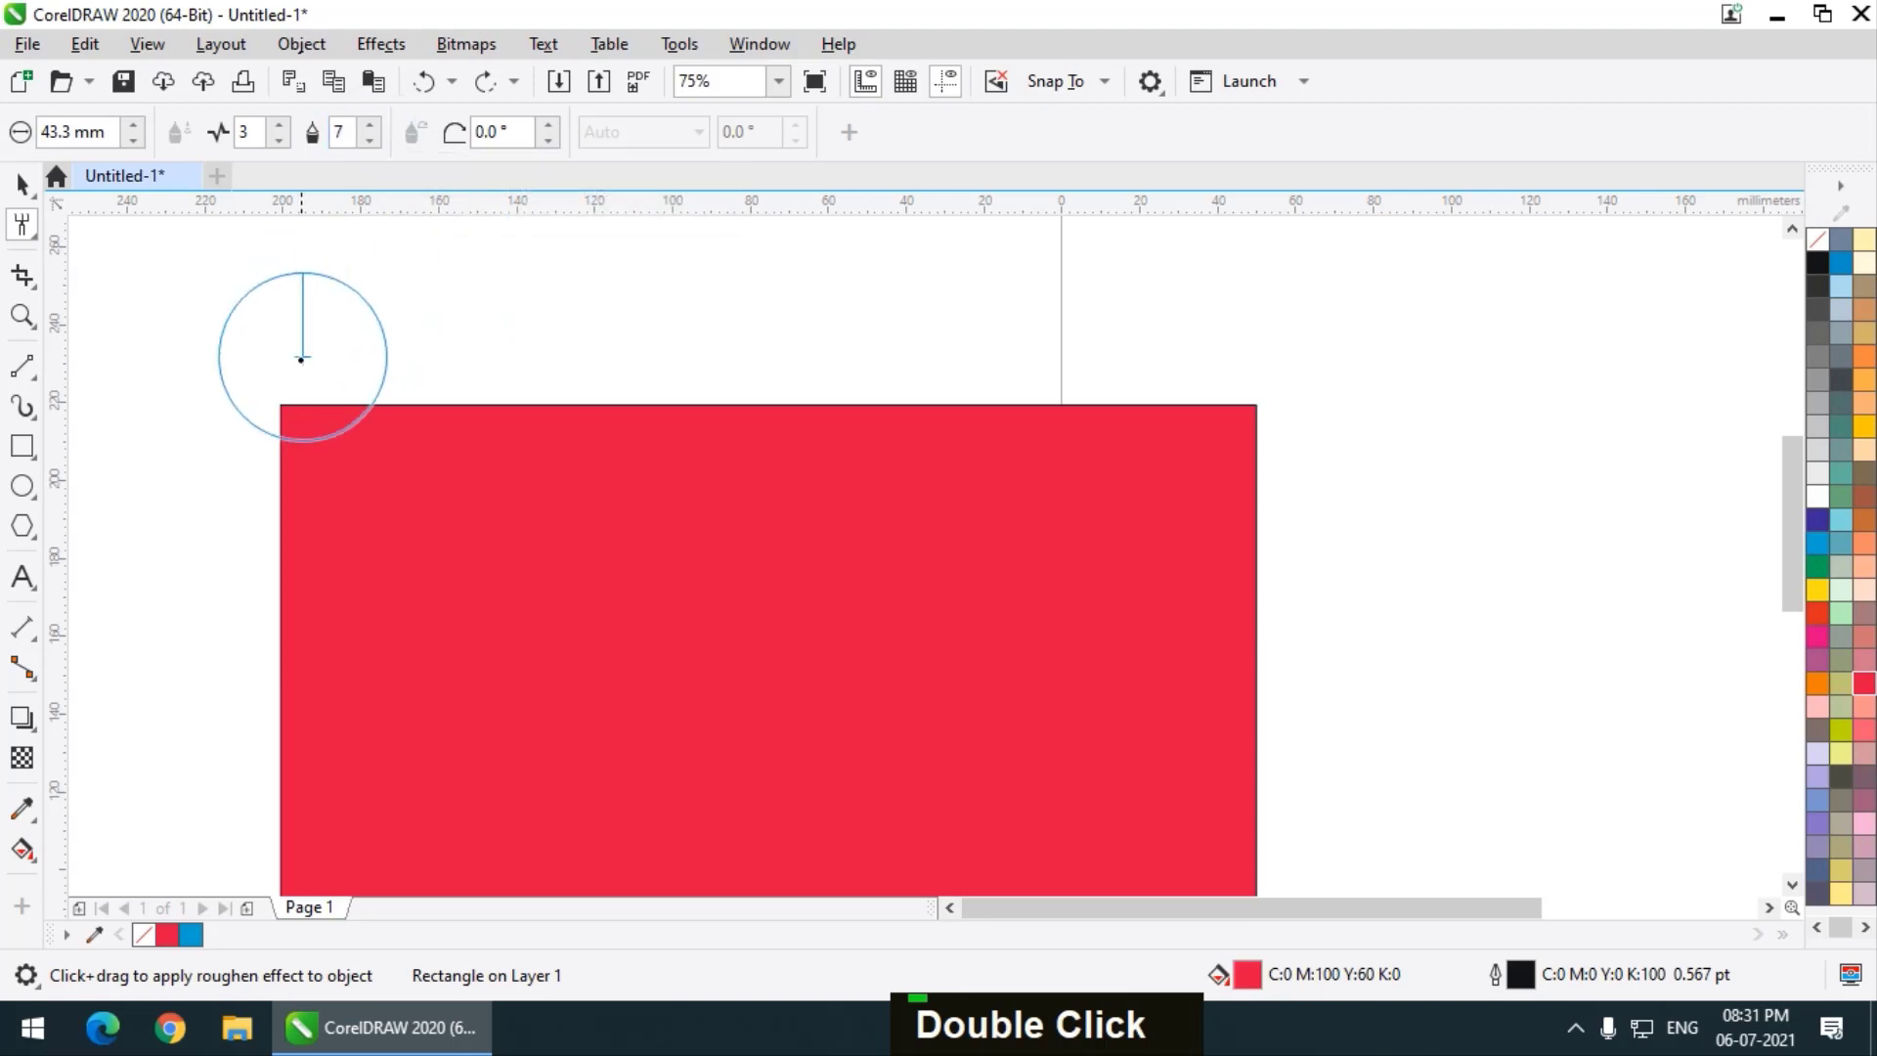
drag(316, 413, 1257, 420)
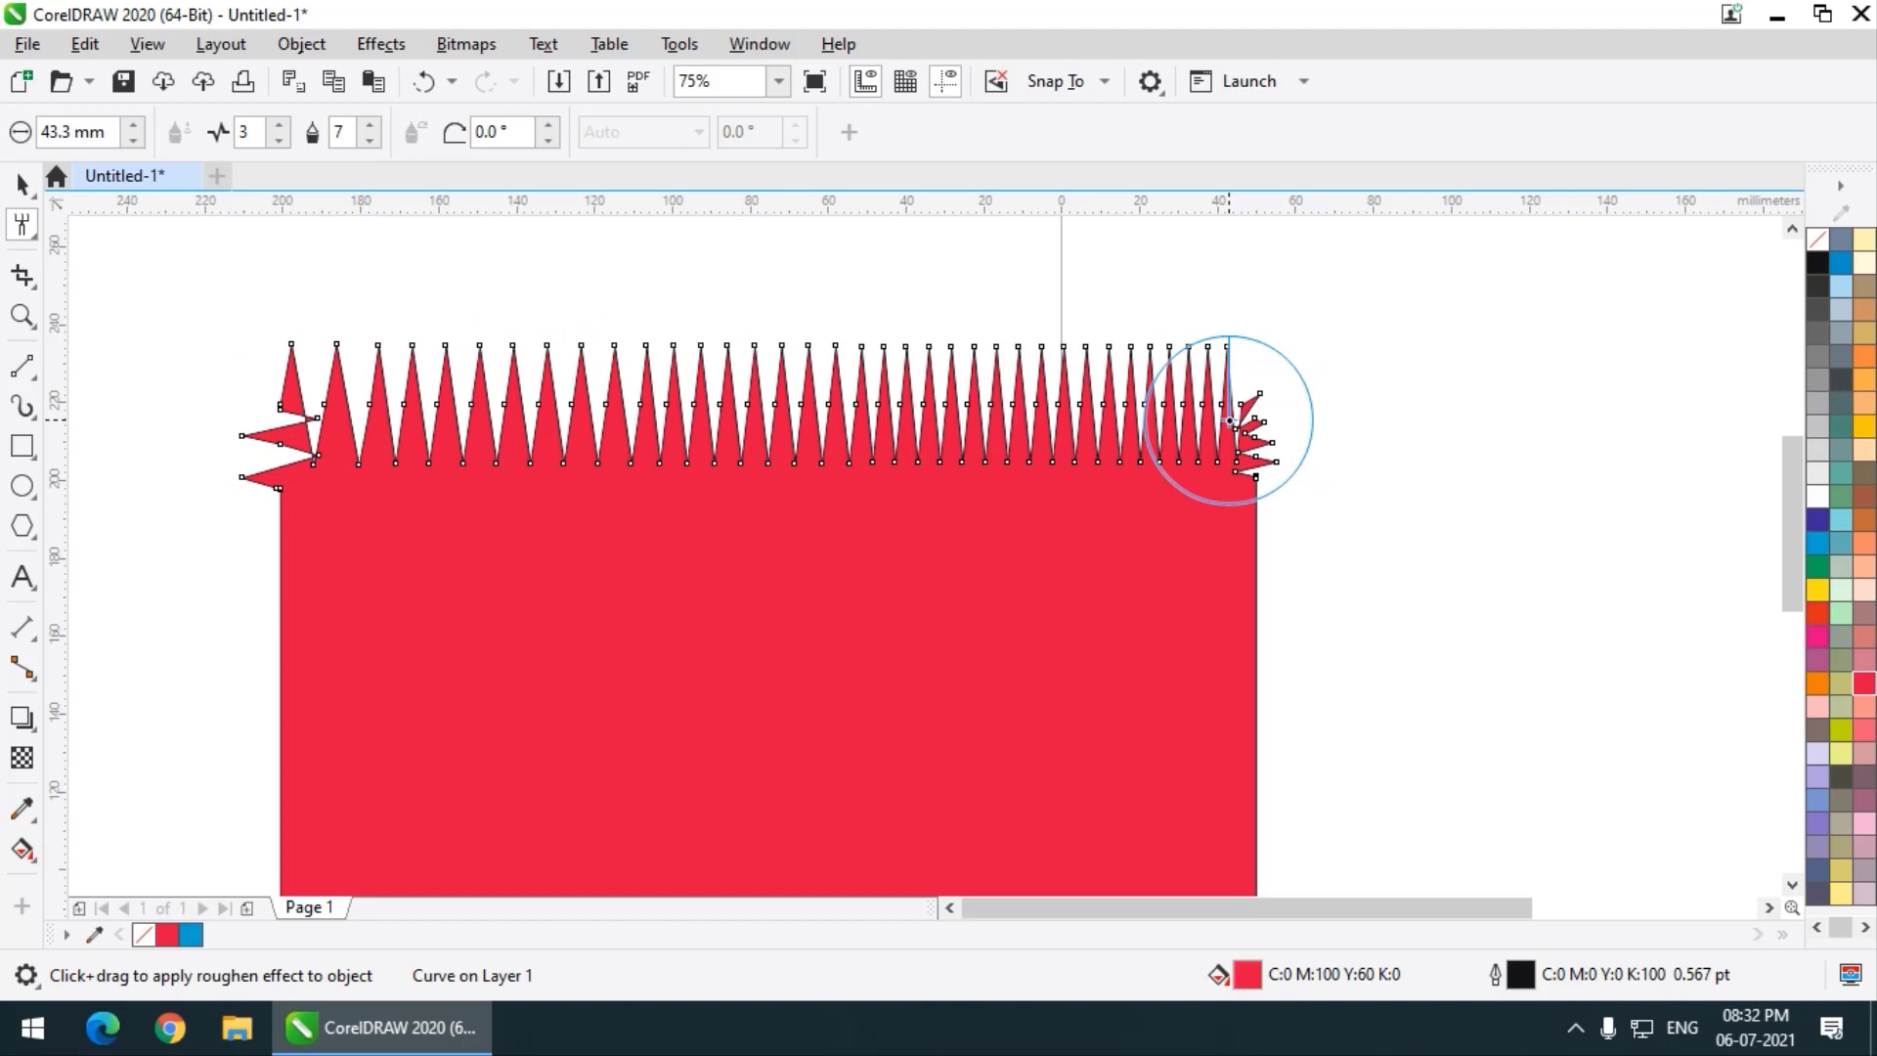
key(ctrl+z)
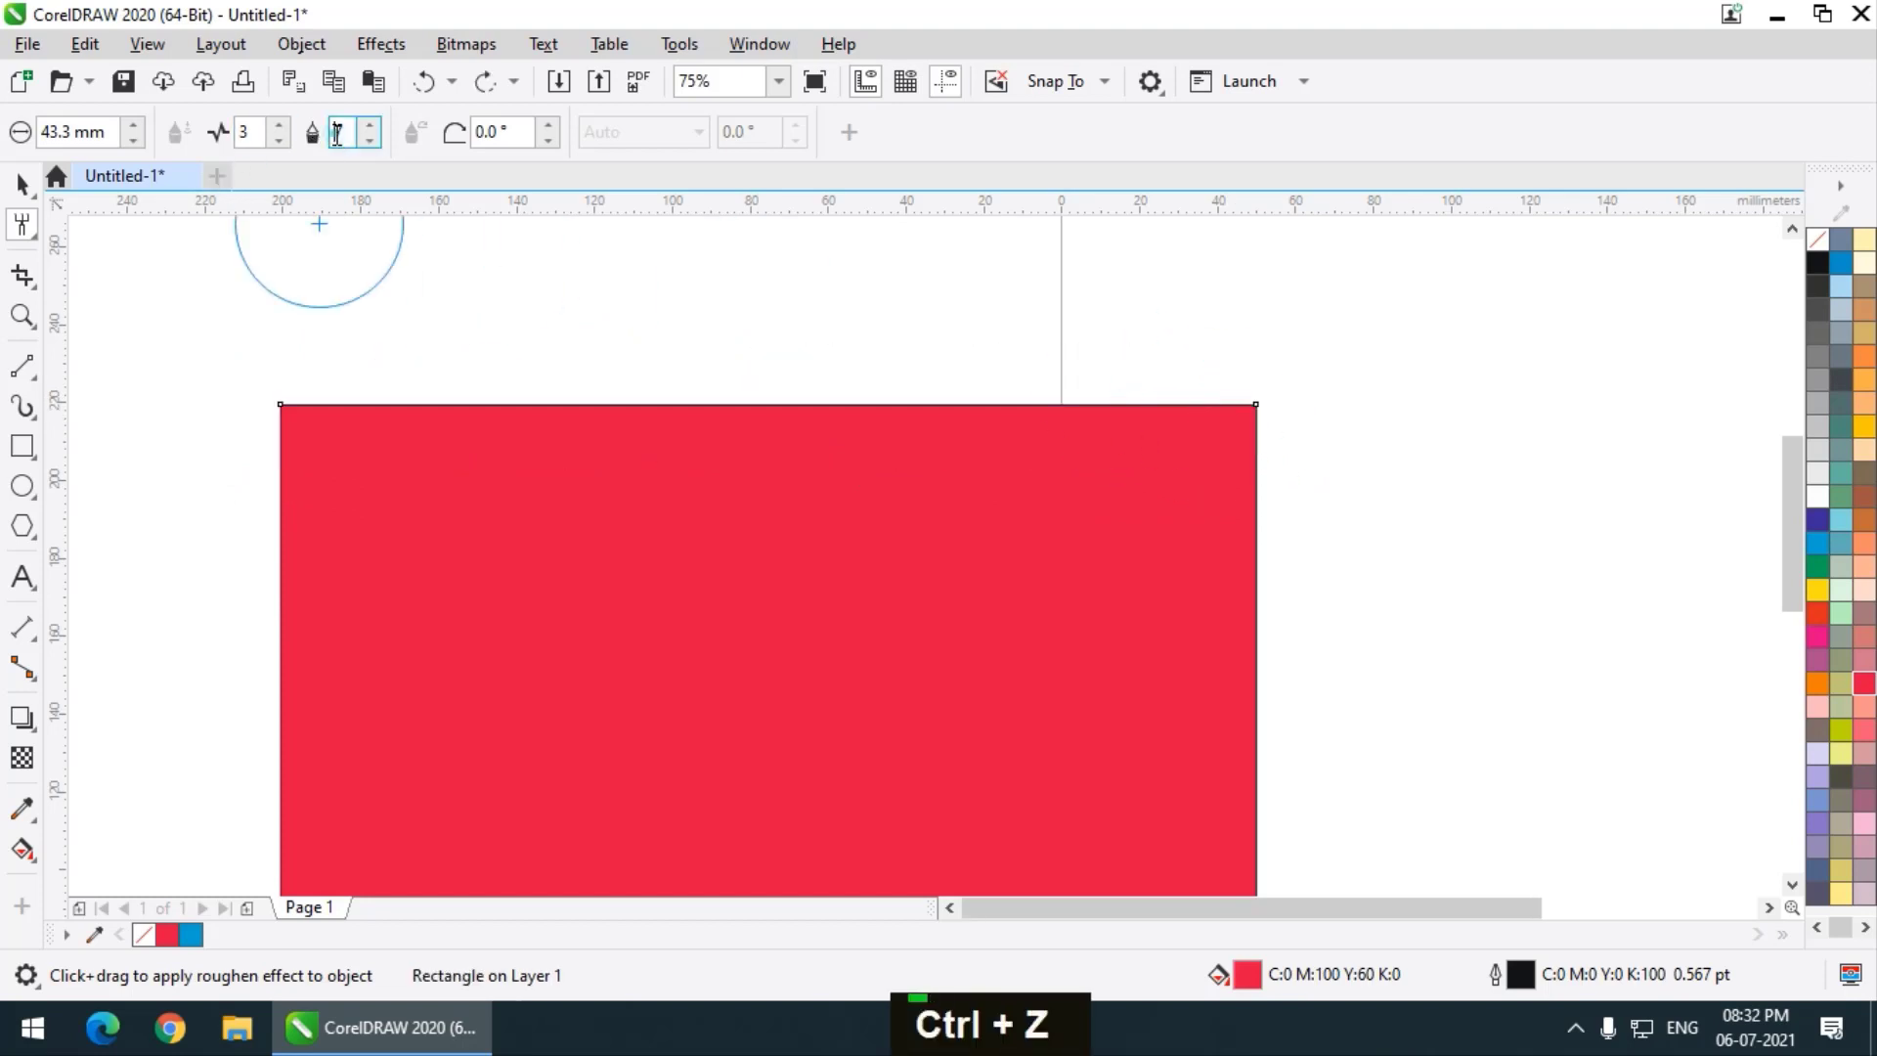
Set the Roughen dryout to -7 and roughen the rectangle's top edge from left to right
text(-7)
key(Return)
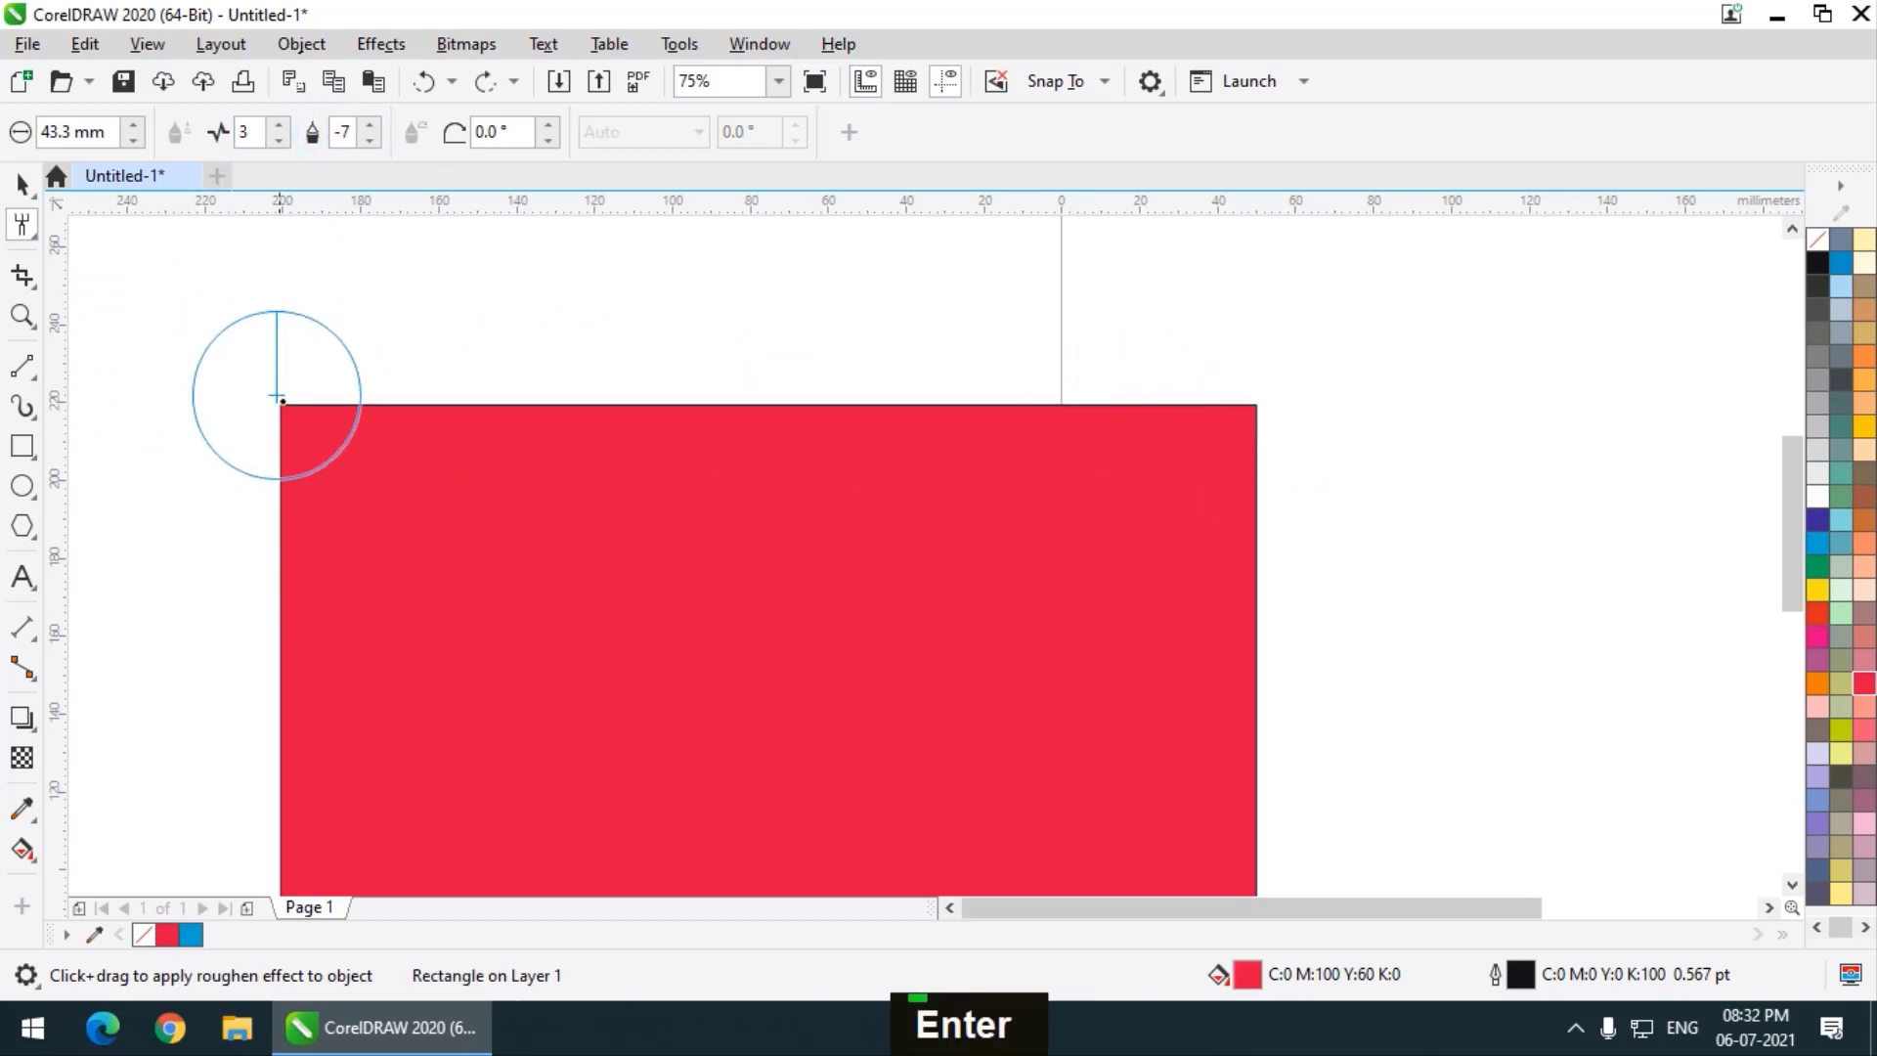
drag(332, 407, 1188, 422)
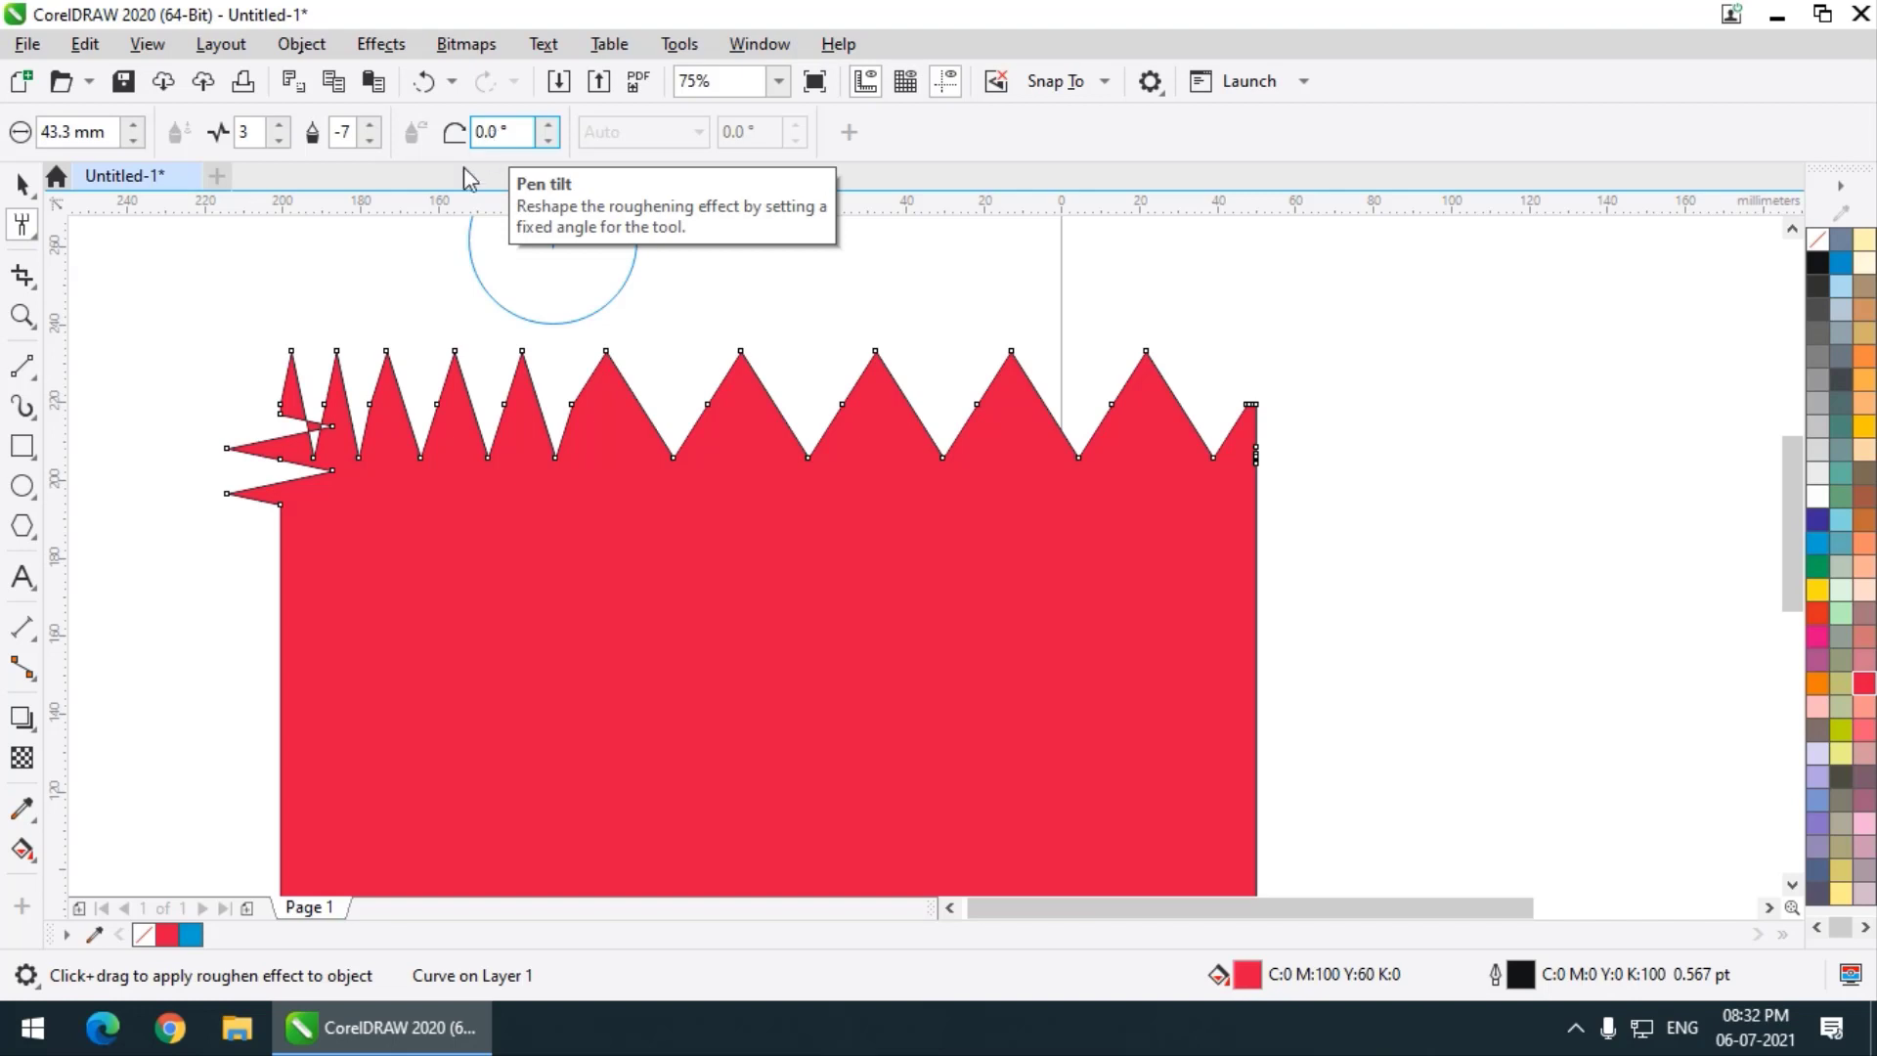
Switch to the Pick tool and delete the roughened red rectangle
click(19, 227)
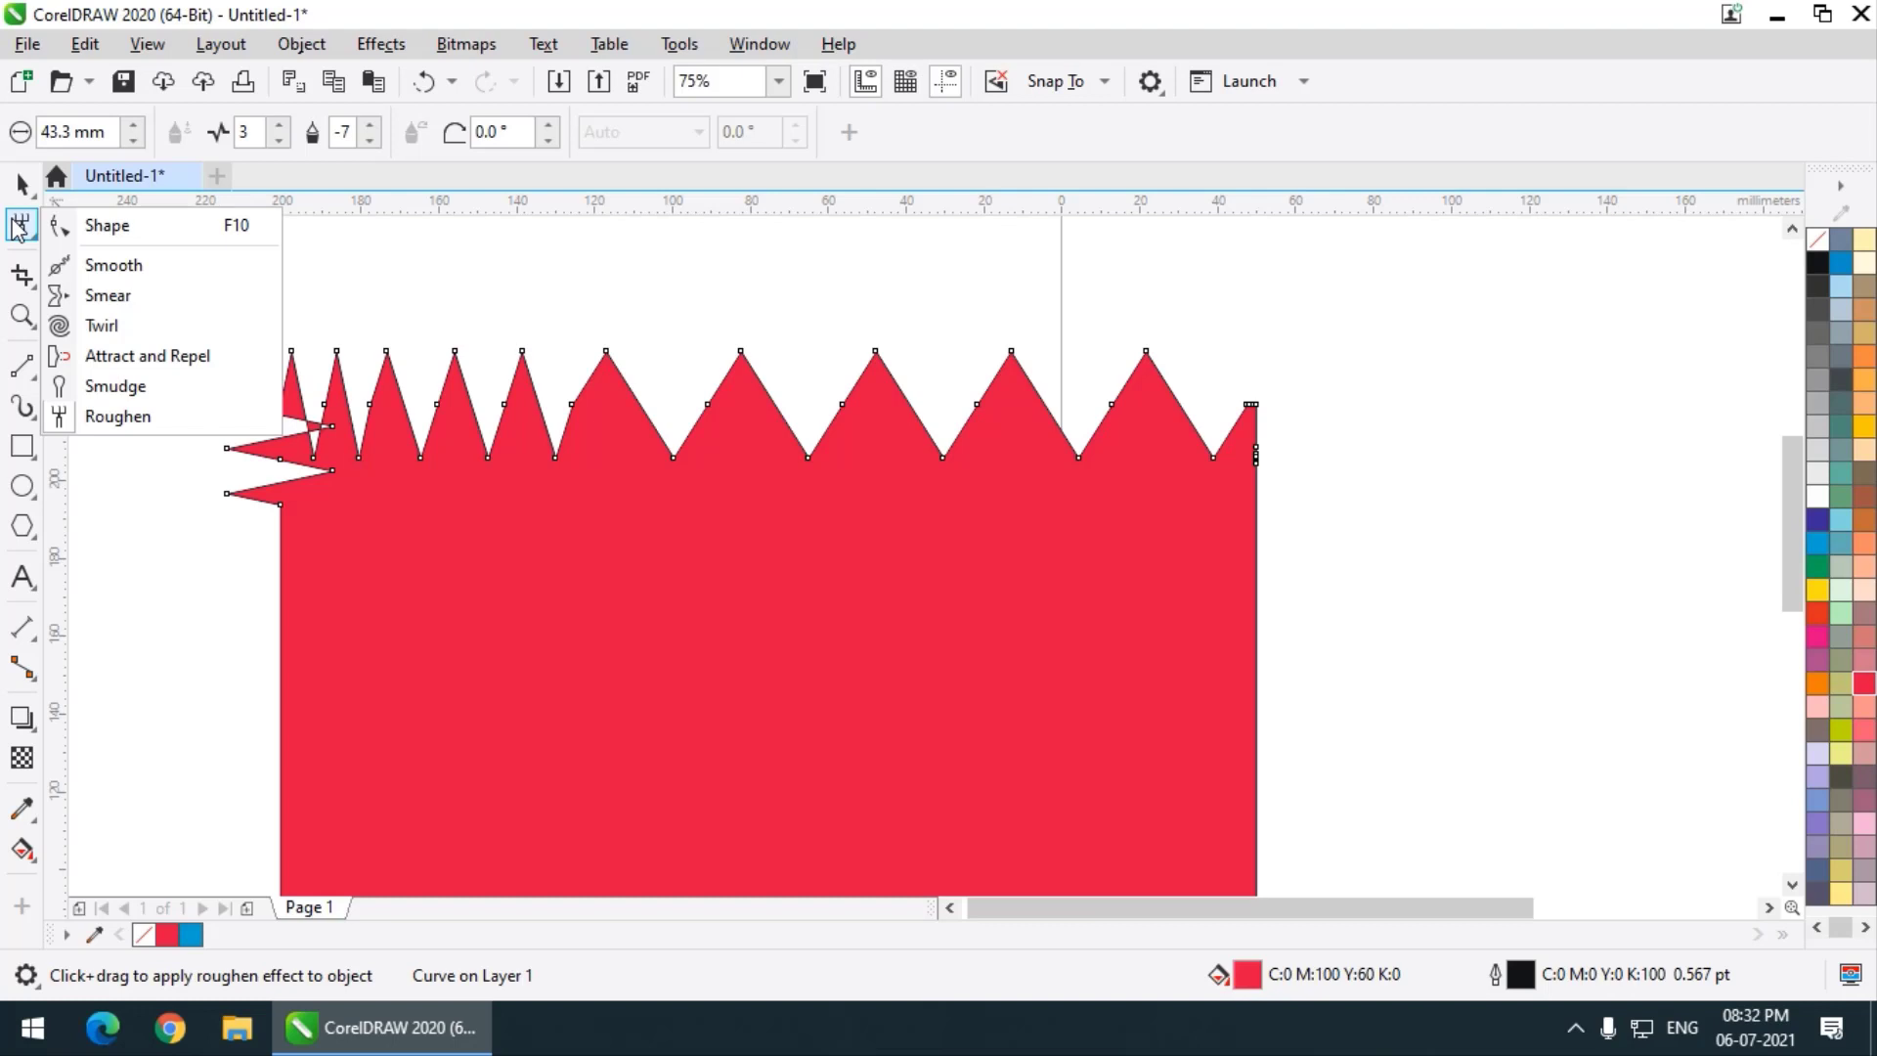
click(22, 183)
scroll(575, 512, down, 1)
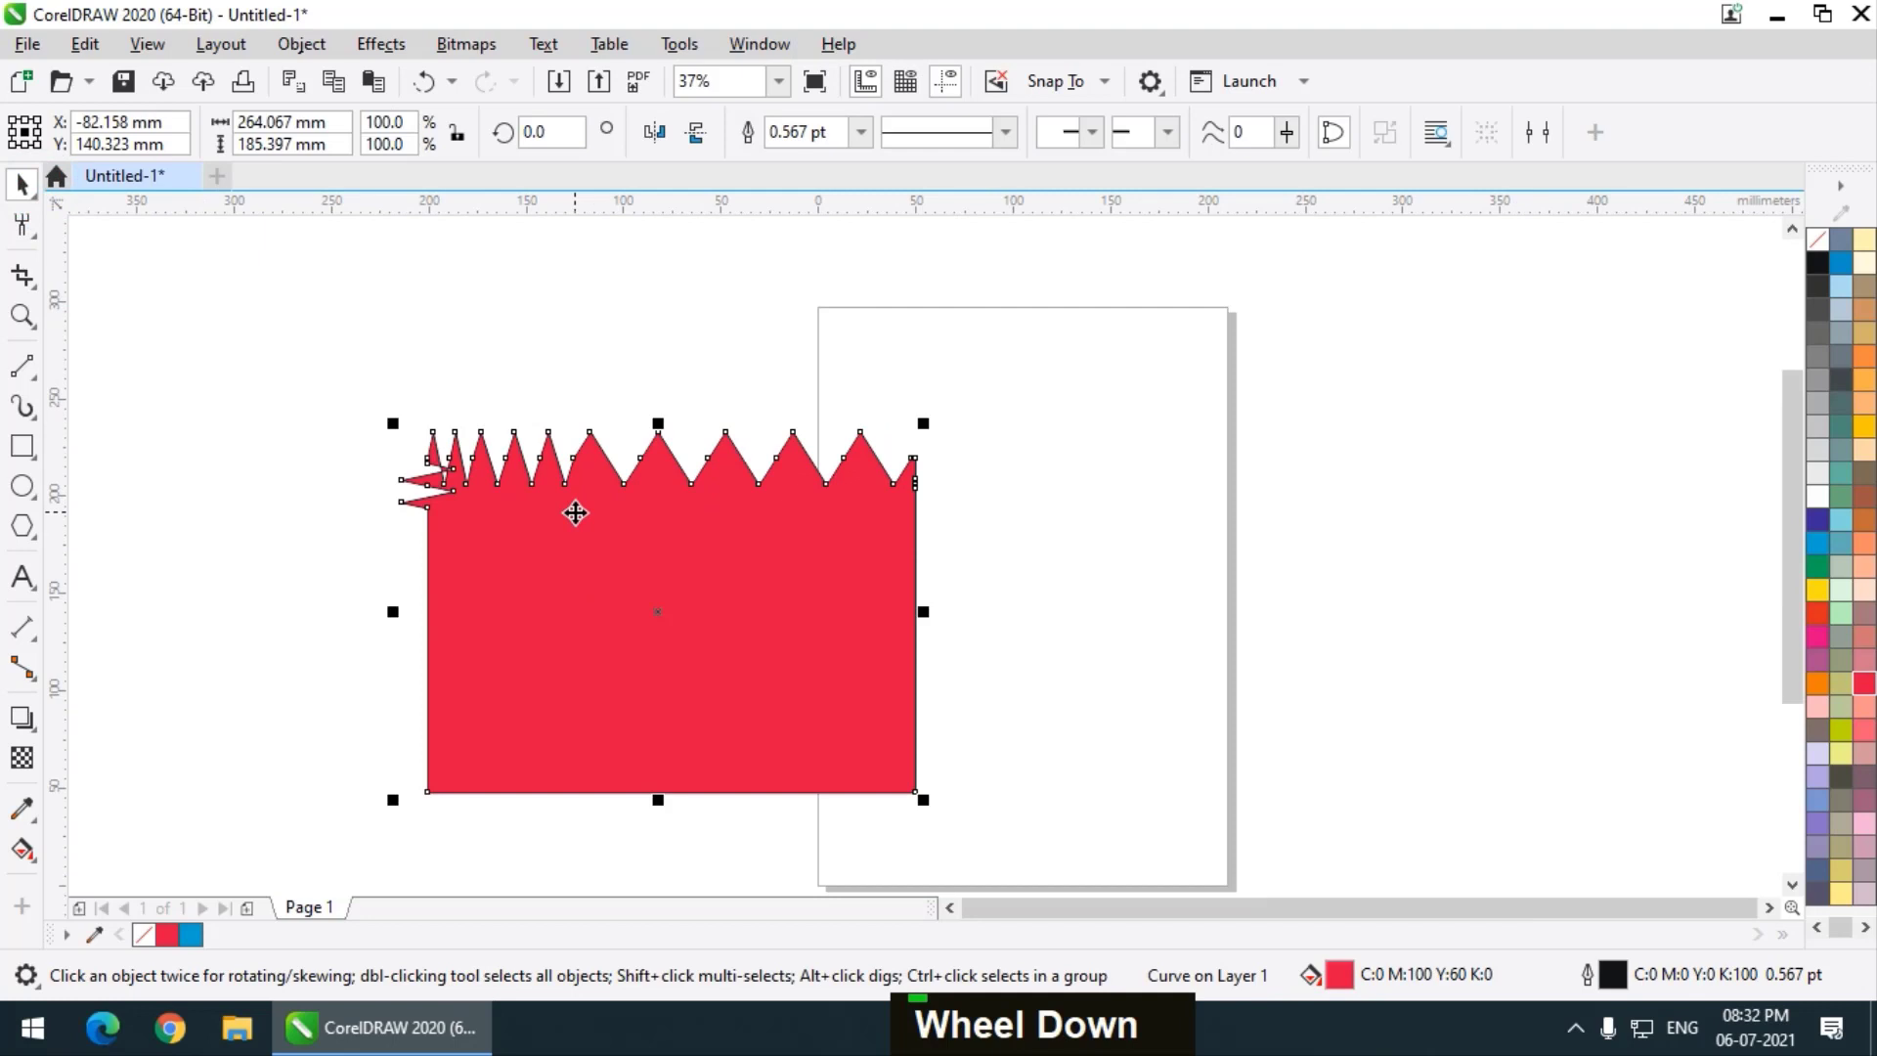
key(Delete)
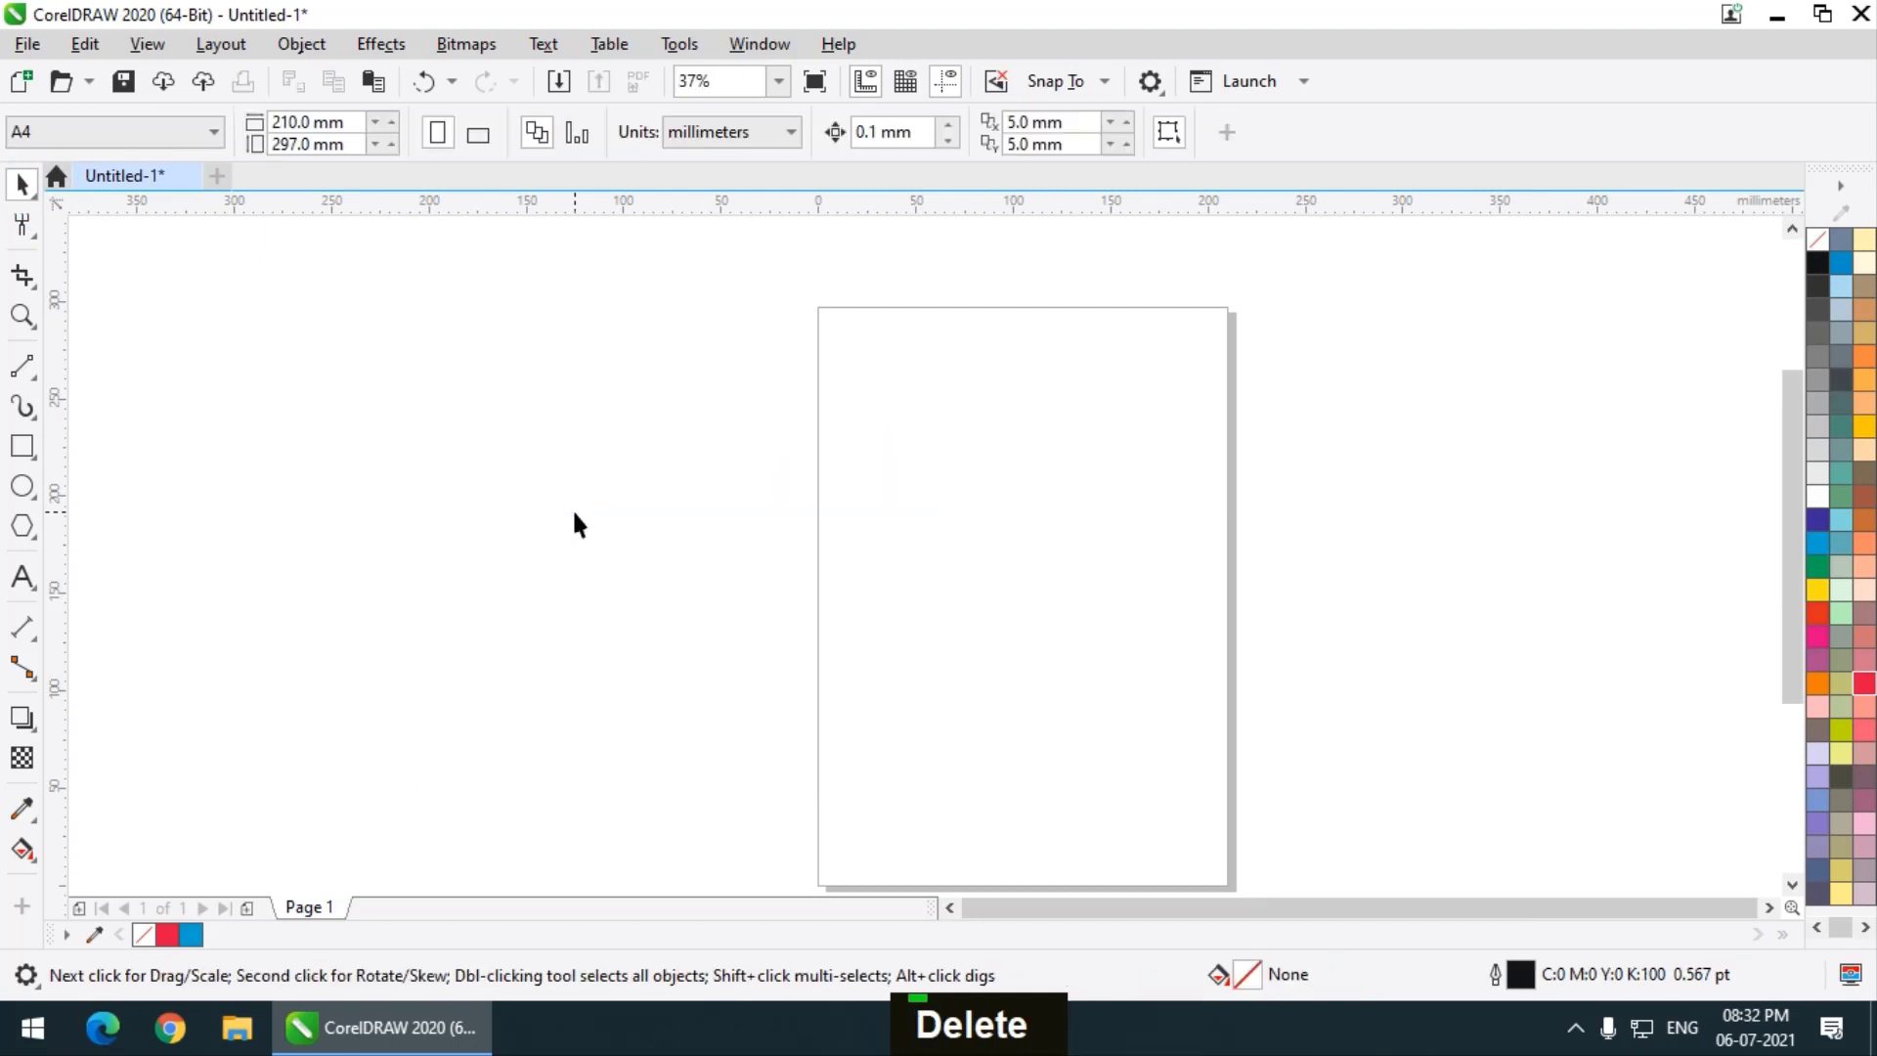